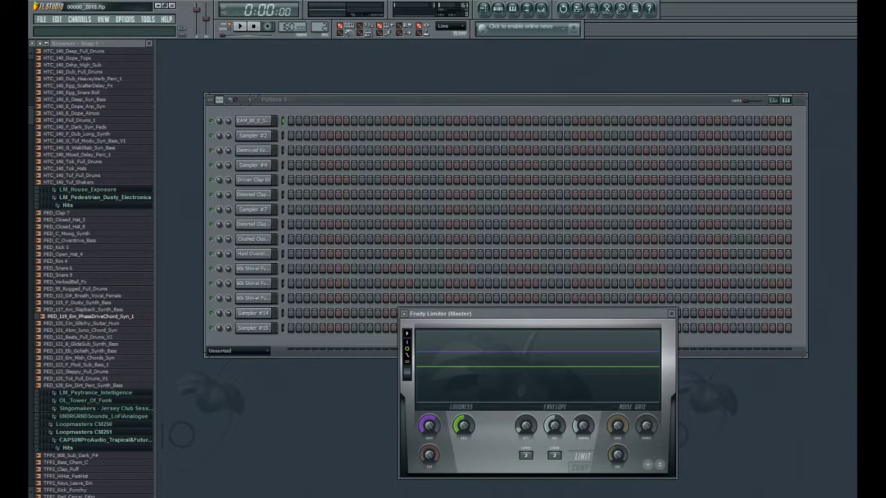
# Step: Select the channels above Sampler #14 in Pattern 1 and delete them, keeping Sampler #14 and Sampler #15
pyautogui.click(288, 119)
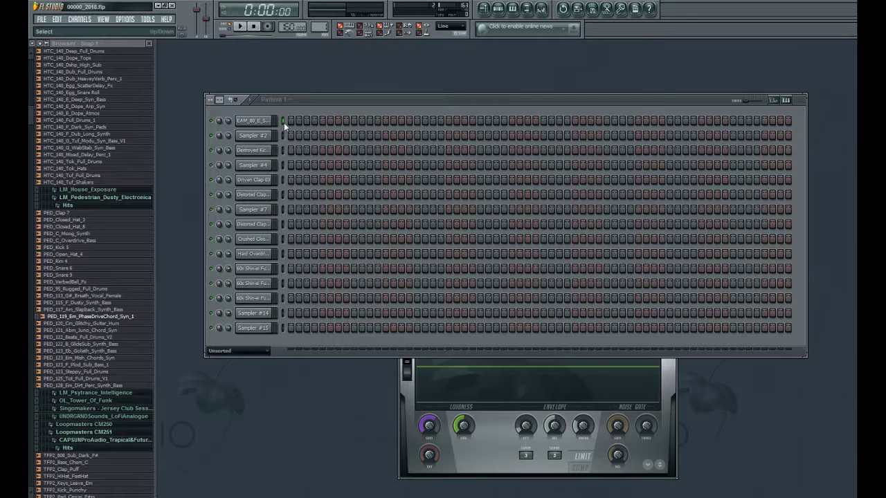
pyautogui.moveTo(283, 123)
pyautogui.mouseDown()
pyautogui.moveTo(288, 307)
pyautogui.moveTo(279, 323)
pyautogui.mouseUp()
pyautogui.hotkey('alt', 'Delete')
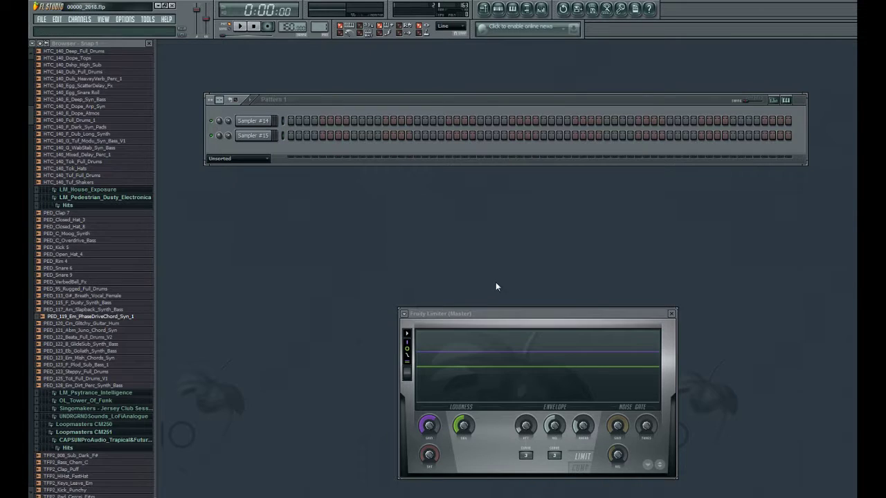
# Step: Add seventeen empty Sampler channels below Sampler #15 and bring the step sequencer back to the front
pyautogui.click(283, 135)
pyautogui.hotkey('ctrl', 'z')
pyautogui.hotkey('ctrl', 'z')
pyautogui.hotkey('ctrl', 'z')
pyautogui.hotkey('ctrl', 'z')
pyautogui.hotkey('ctrl', 'z')
pyautogui.hotkey('ctrl', 'z')
pyautogui.hotkey('ctrl', 'z')
pyautogui.hotkey('ctrl', 'z')
pyautogui.hotkey('ctrl', 'z')
pyautogui.hotkey('ctrl', 'z')
pyautogui.hotkey('ctrl', 'z')
pyautogui.hotkey('ctrl', 'z')
pyautogui.hotkey('ctrl', 'z')
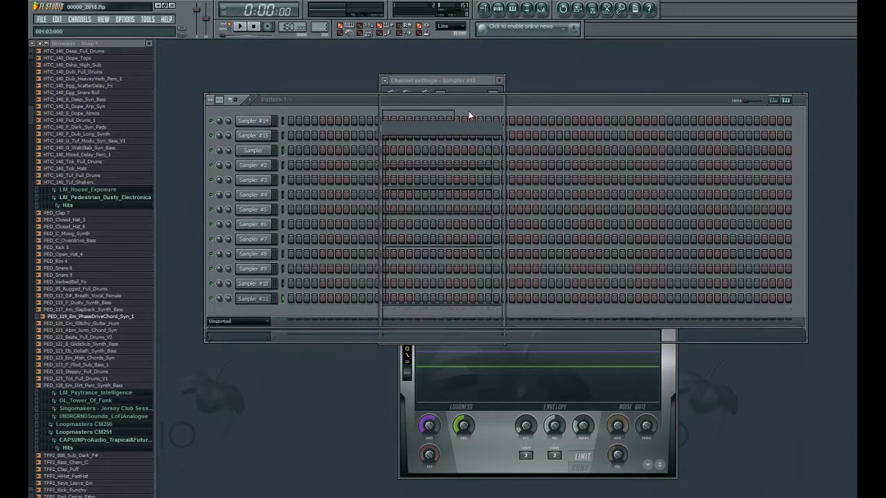
pyautogui.hotkey('ctrl', 'z')
pyautogui.hotkey('ctrl', 'z')
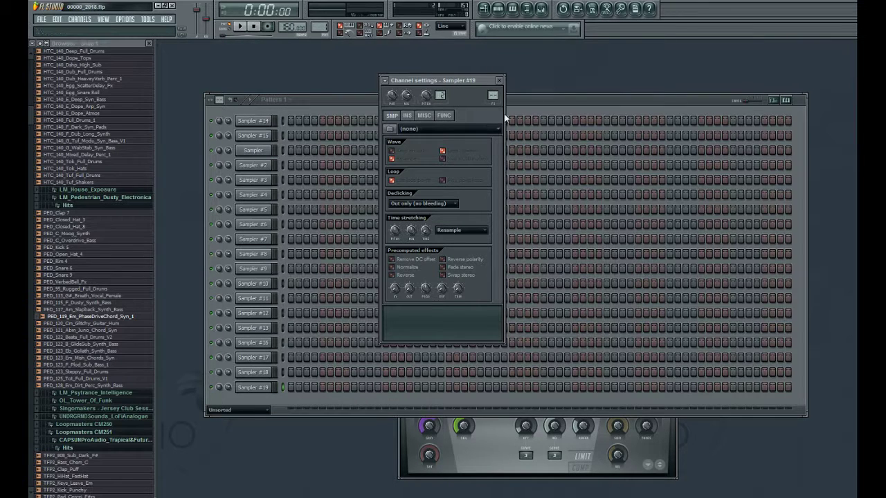
pyautogui.click(550, 99)
# Step: Preview the HTC_140_E_Dope_Atmos and HTC_140_G_Tuf_Modu_Syn_Bass_V1 samples, and look inside the dangermouse folder among the sample folders
pyautogui.click(123, 113)
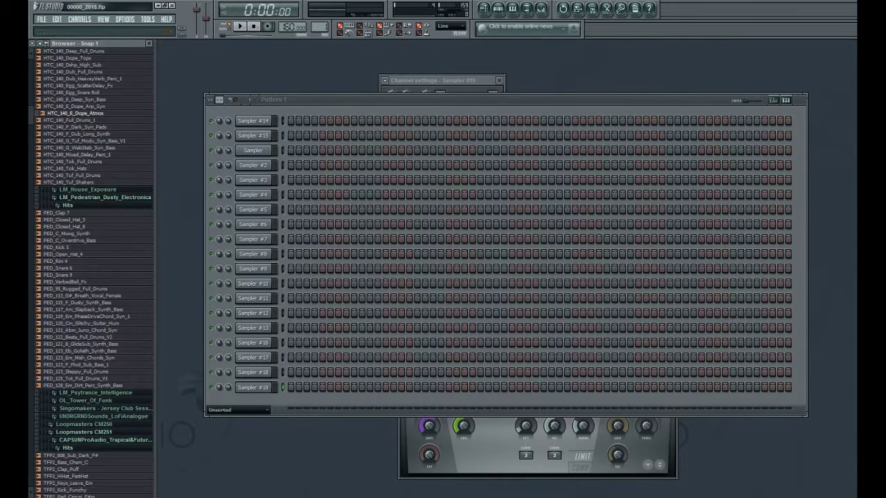
pyautogui.click(123, 142)
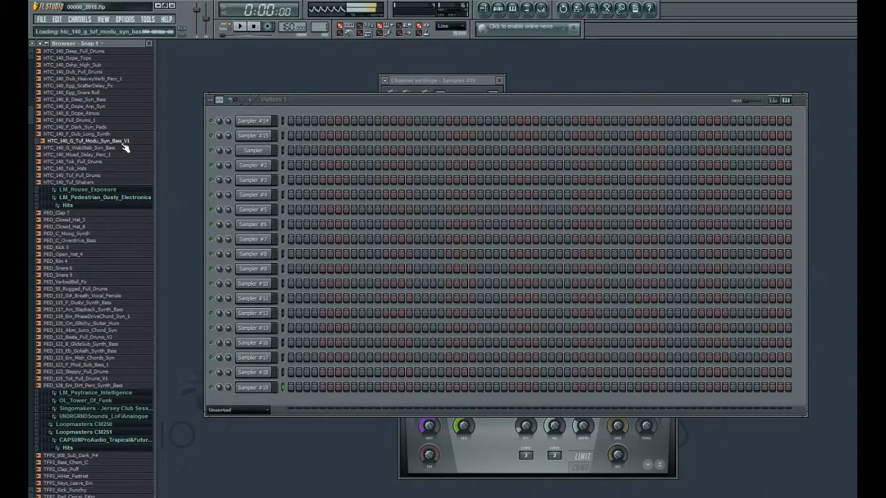
pyautogui.moveTo(33, 115); pyautogui.dragTo(63, 303)
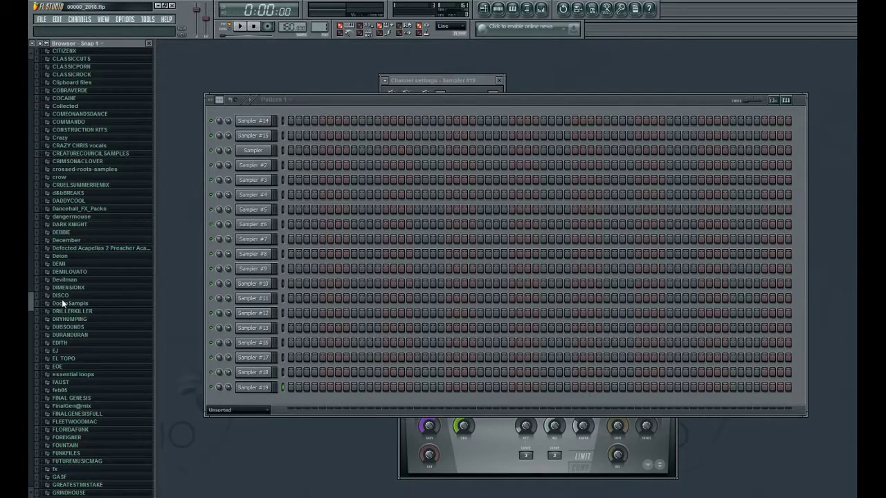
pyautogui.scroll(-5, 61, 299)
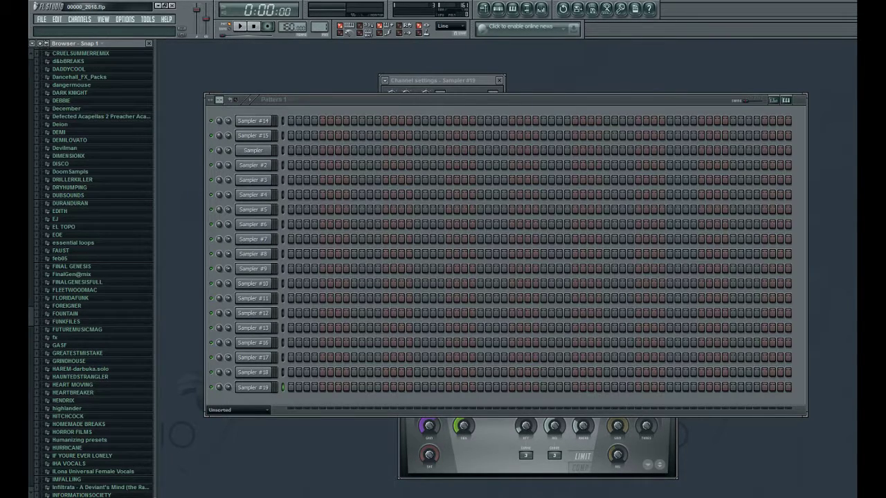
pyautogui.click(72, 85)
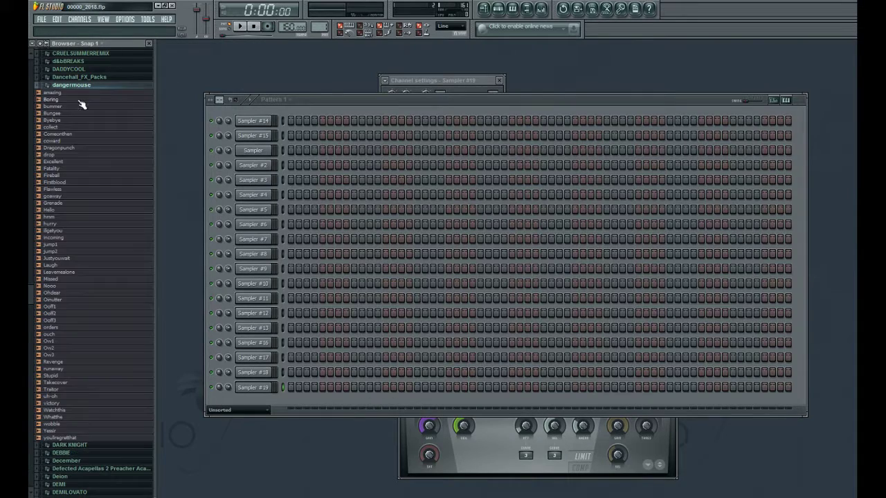
pyautogui.click(72, 85)
pyautogui.scroll(1, 32, 58)
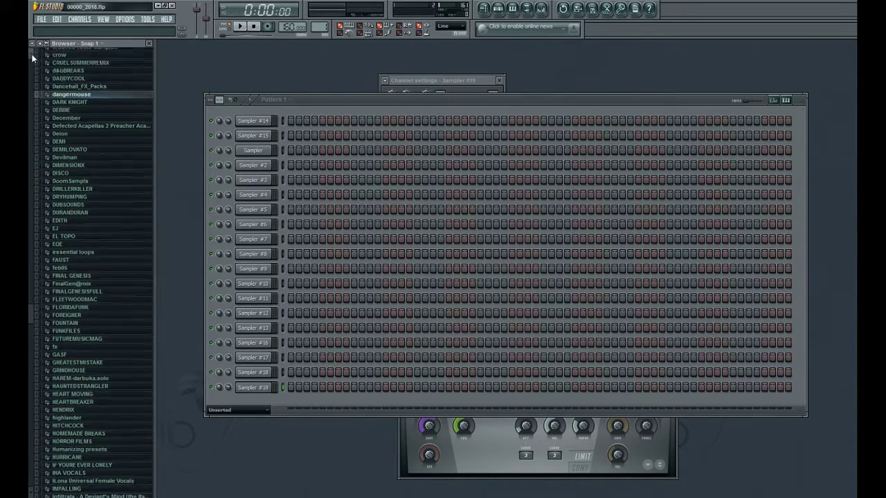
pyautogui.scroll(20, 32, 58)
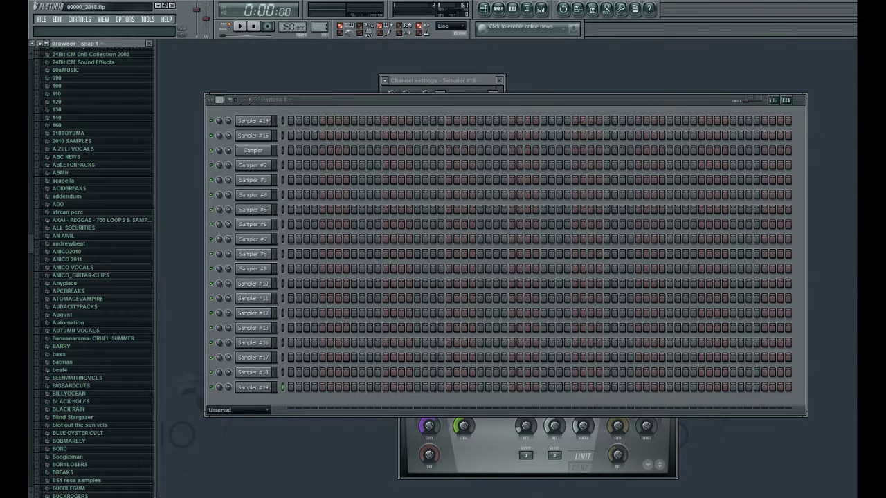
# Step: Switch to Adobe Soundbooth and play the Waterfront Home - Take A Chance On Me track from about 10.8 s
pyautogui.hotkey('alt', 'Tab')
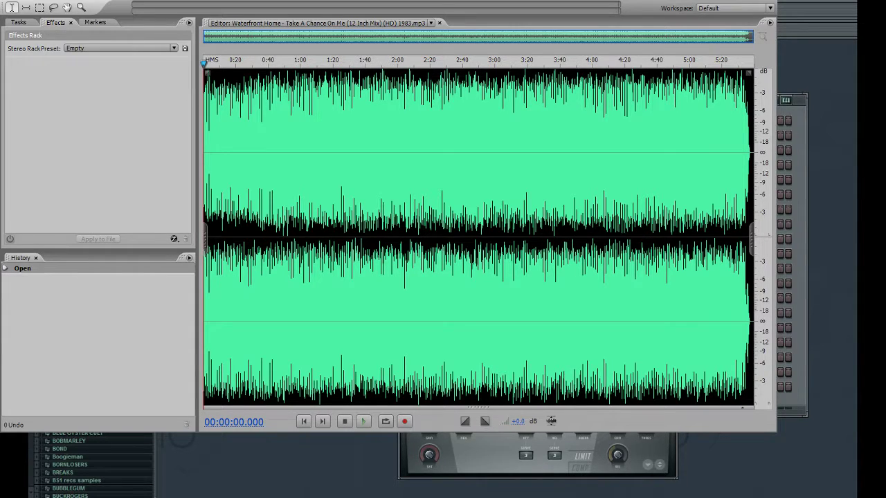
pyautogui.click(221, 113)
pyautogui.press('space')
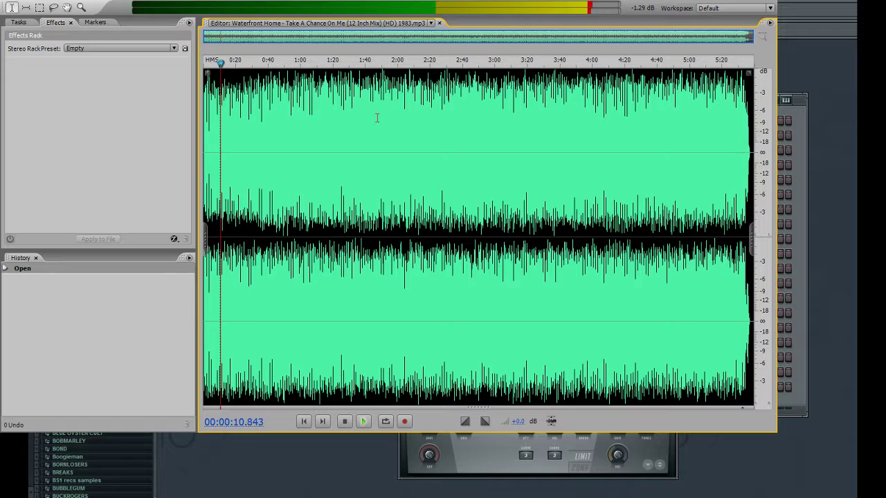
pyautogui.scroll(3, 377, 118)
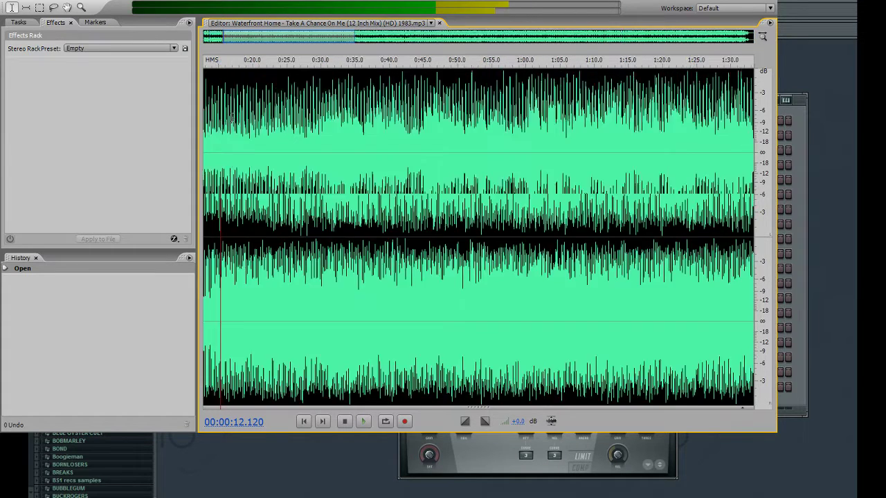
pyautogui.scroll(2, 356, 270)
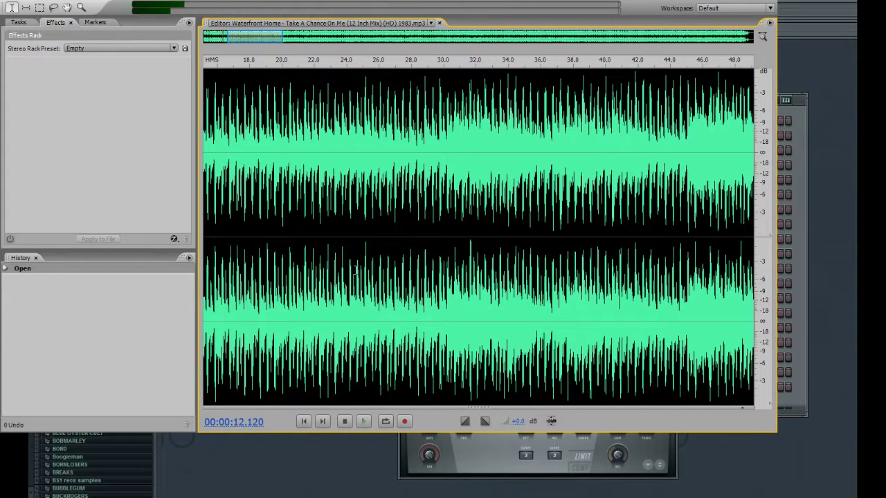
# Step: Play the opening drum beats of the track from about 0.49 s and stop playback
pyautogui.moveTo(249, 35); pyautogui.dragTo(226, 35)
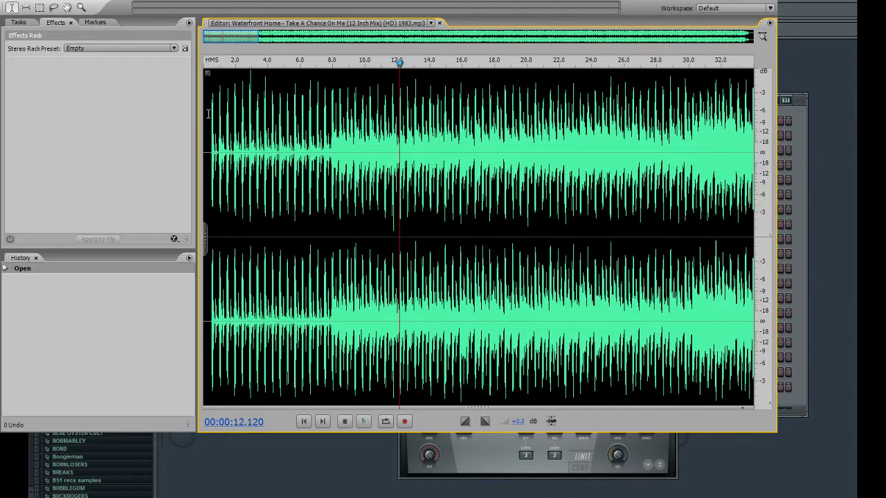
pyautogui.click(211, 154)
pyautogui.press('space')
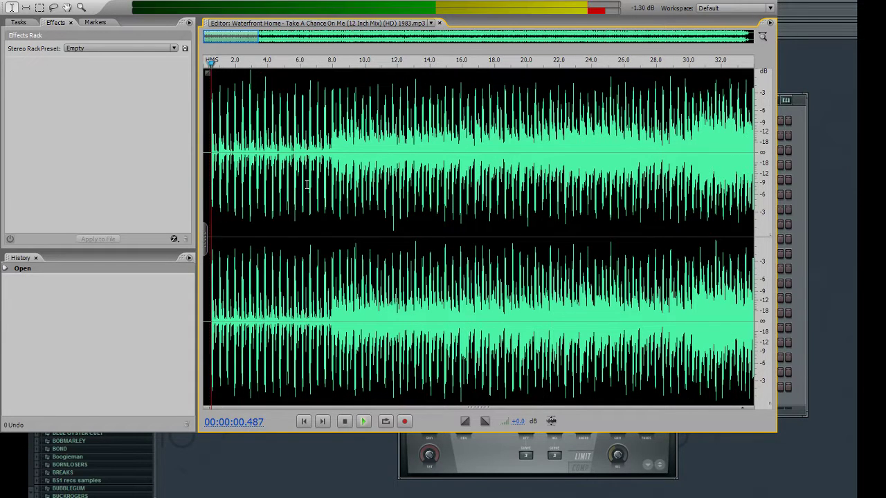
pyautogui.press('space')
# Step: Select the first drum hit from about 0.51 s to 0.74 s and play it back
pyautogui.scroll(1, 228, 195)
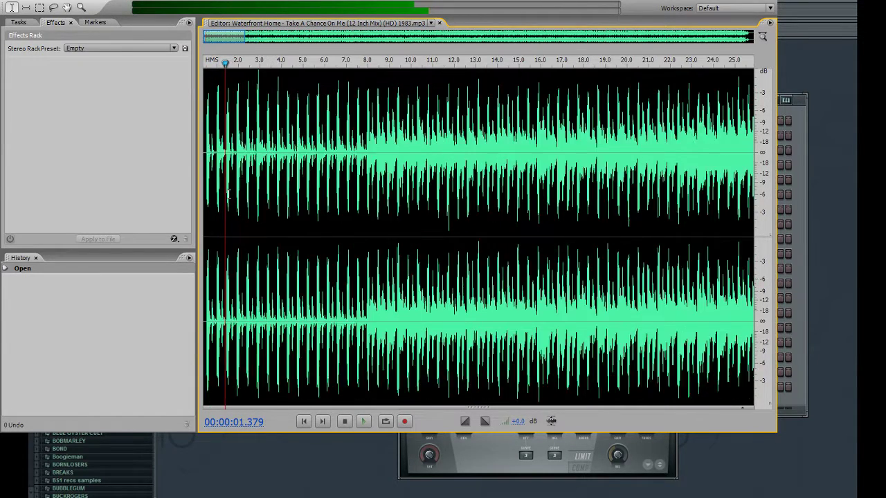
pyautogui.scroll(6, 229, 195)
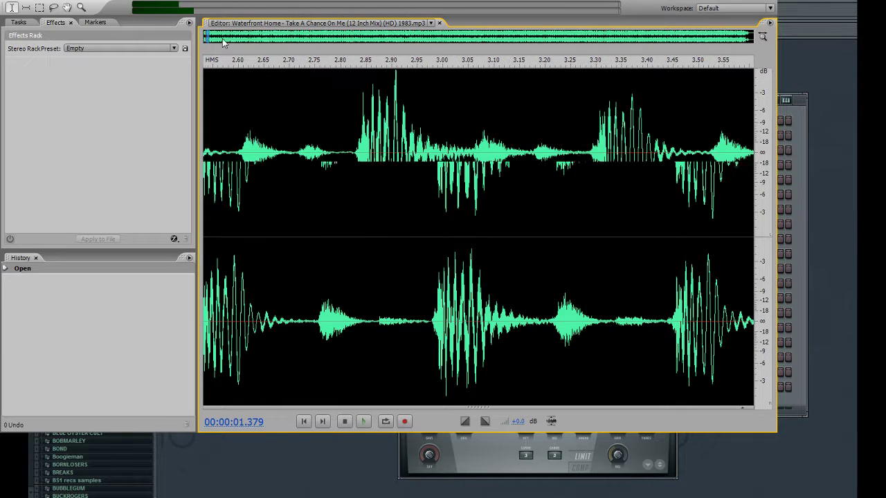
pyautogui.moveTo(223, 42); pyautogui.dragTo(194, 40)
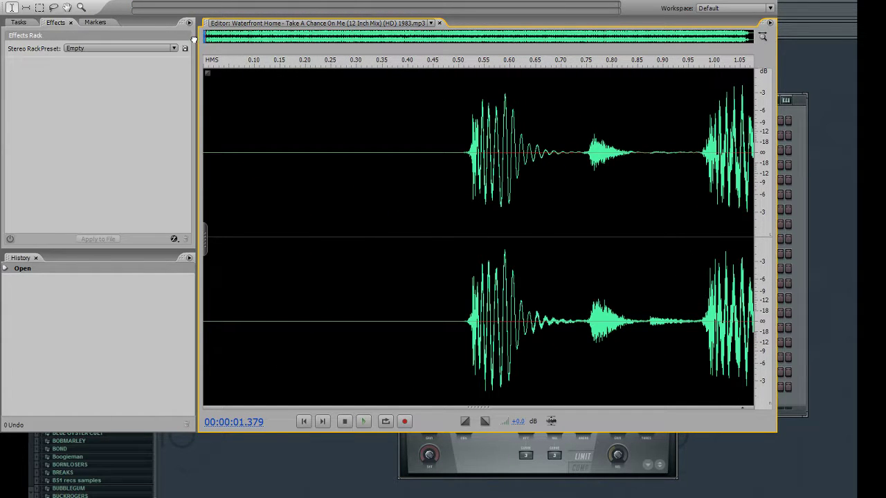
pyautogui.click(465, 206)
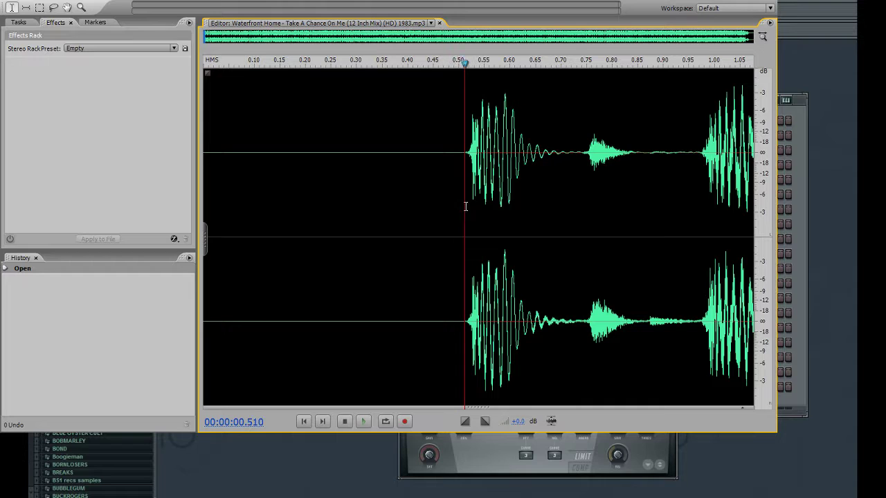
pyautogui.press('space')
pyautogui.moveTo(466, 206); pyautogui.dragTo(581, 223)
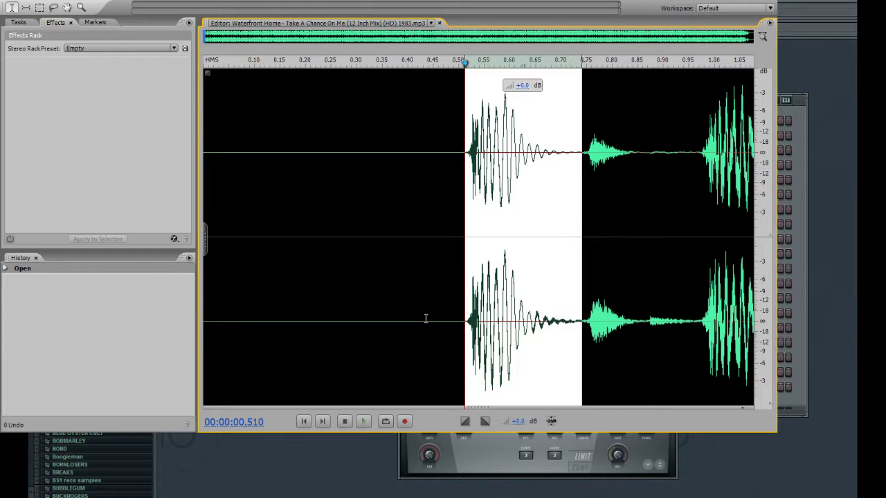
pyautogui.press('space')
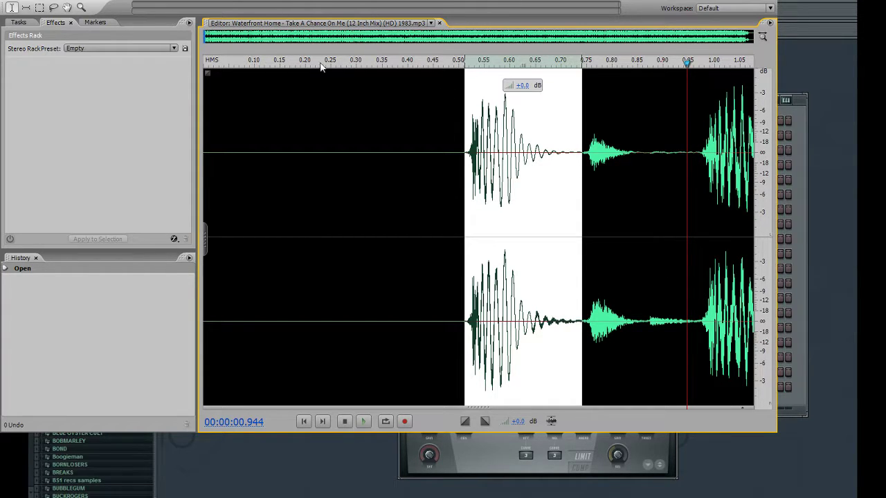
# Step: Clear the selection and select the first drum hit again from about 0.495 s to 0.74 s
pyautogui.click(495, 187)
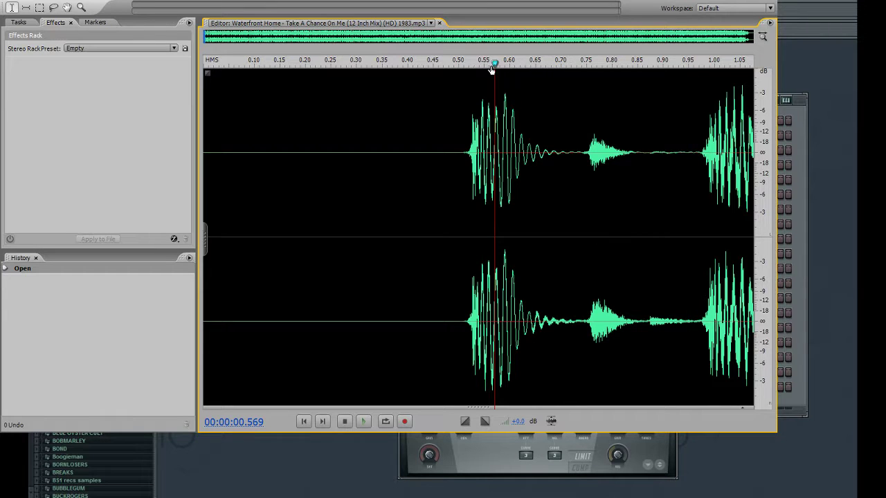
pyautogui.scroll(-2, 478, 42)
pyautogui.scroll(-3, 443, 49)
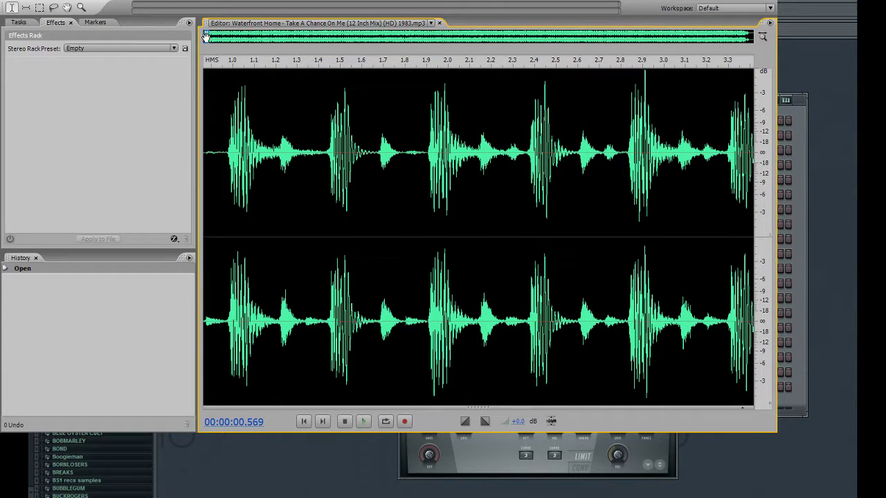
pyautogui.scroll(3, 202, 38)
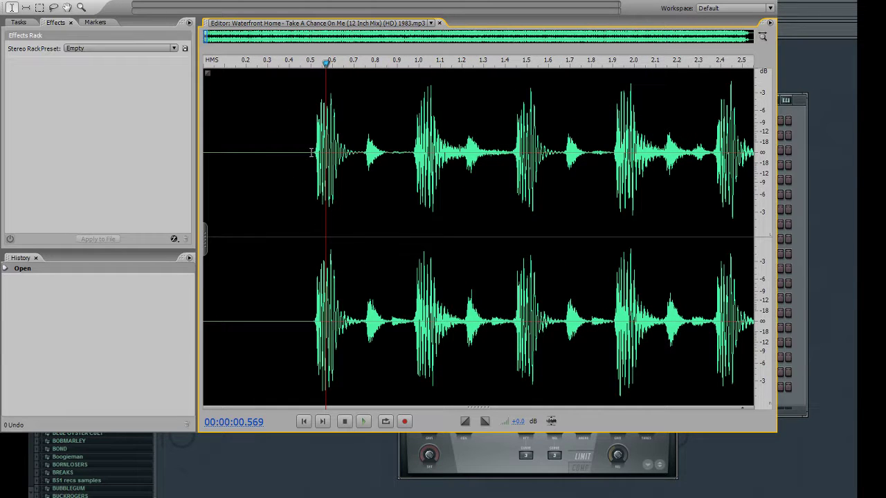
pyautogui.moveTo(311, 153); pyautogui.dragTo(363, 170)
pyautogui.scroll(4, 347, 169)
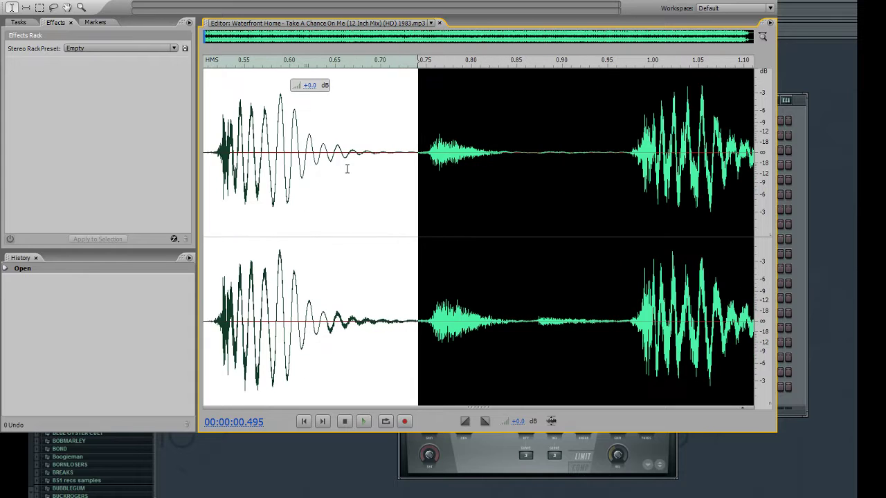
pyautogui.scroll(-1, 244, 186)
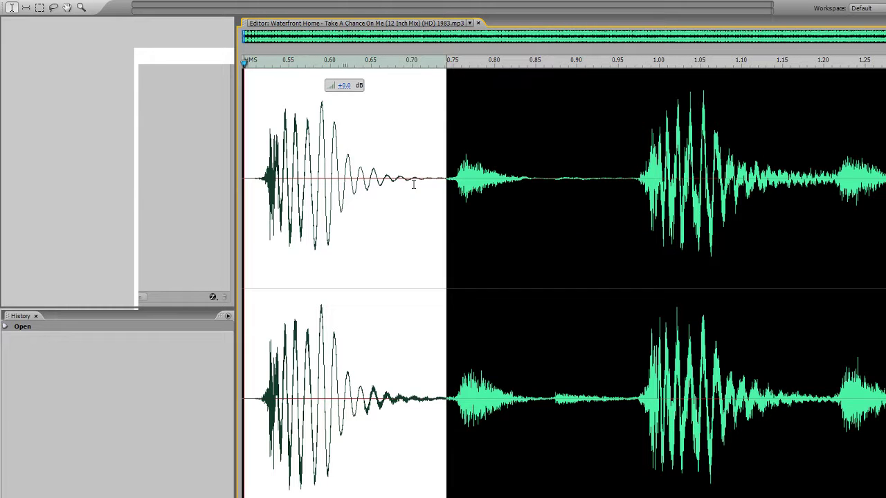
# Step: Narrow the effects and history area to enlarge the waveform, and set the playhead to about 0.51 s
pyautogui.moveTo(236, 149); pyautogui.dragTo(139, 152)
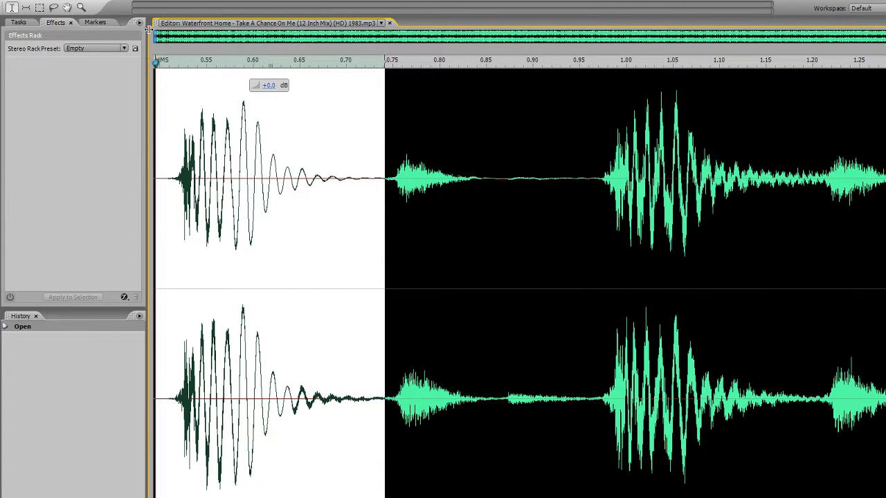
pyautogui.moveTo(158, 36); pyautogui.dragTo(155, 37)
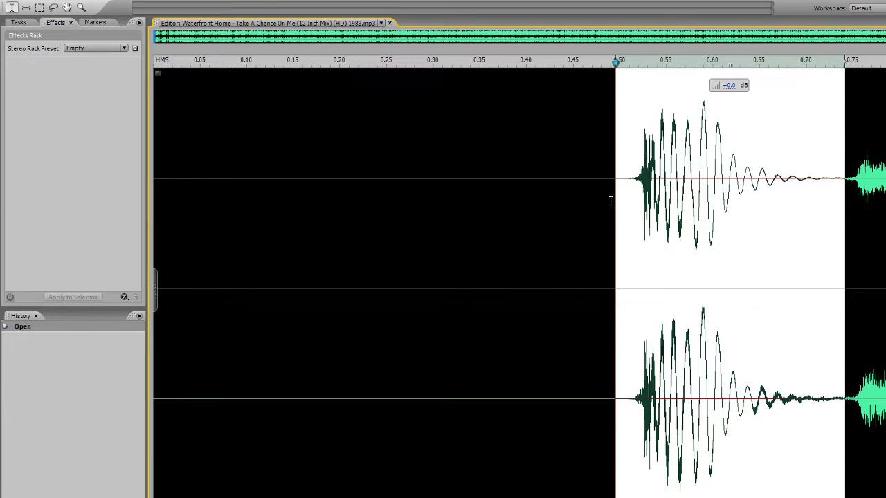
pyautogui.moveTo(616, 64); pyautogui.dragTo(629, 64)
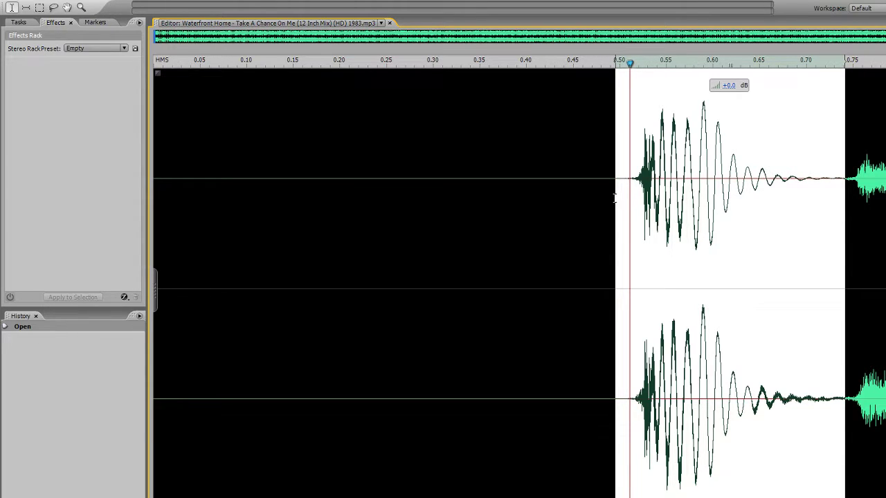
# Step: Reselect the first drum hit with a tighter start, from about 0.505 s to 0.74 s
pyautogui.click(614, 198)
pyautogui.moveTo(615, 199); pyautogui.dragTo(844, 233)
pyautogui.click(630, 205)
pyautogui.click(625, 211)
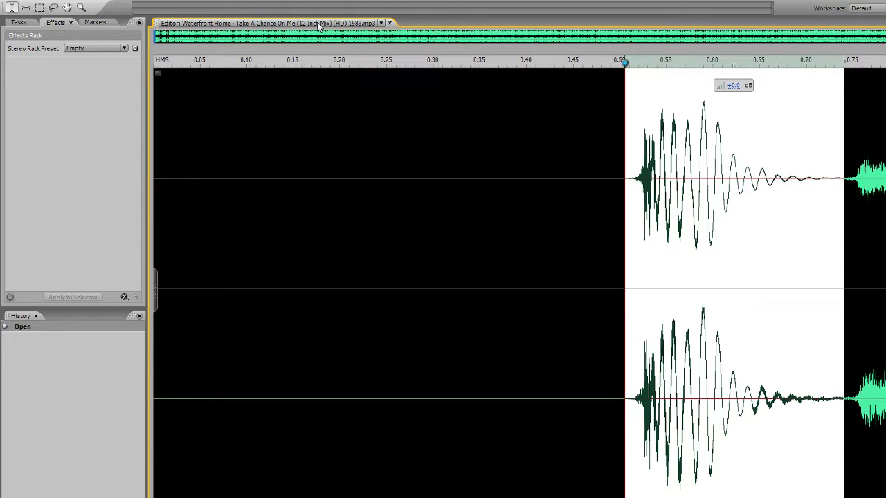
# Step: Set the playhead to about 0.40 s, view the list of available tasks and return to the effects rack
pyautogui.click(528, 60)
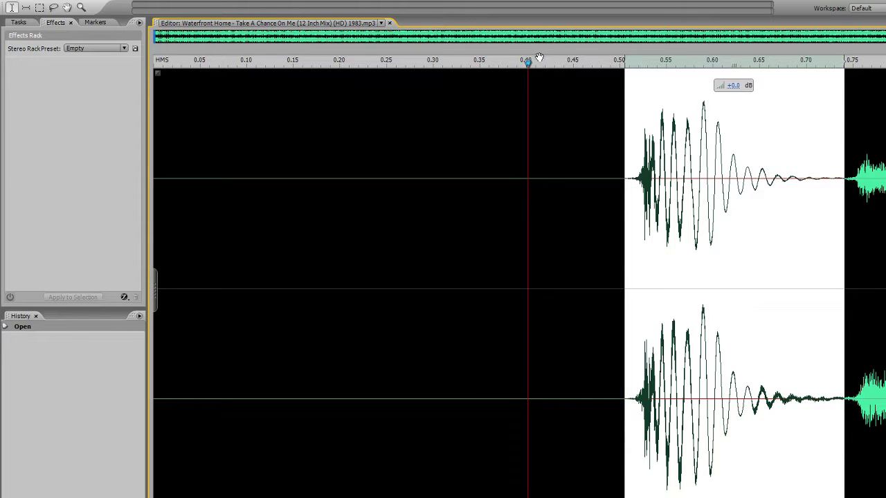
pyautogui.click(19, 23)
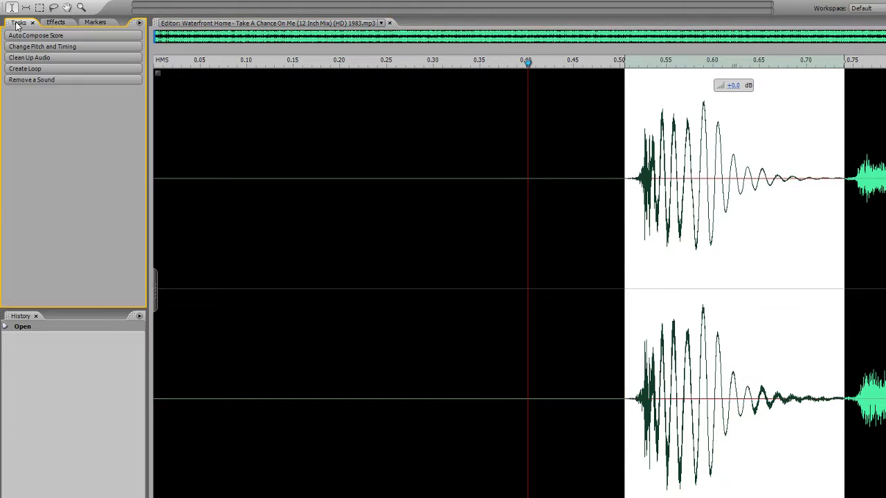
pyautogui.click(58, 23)
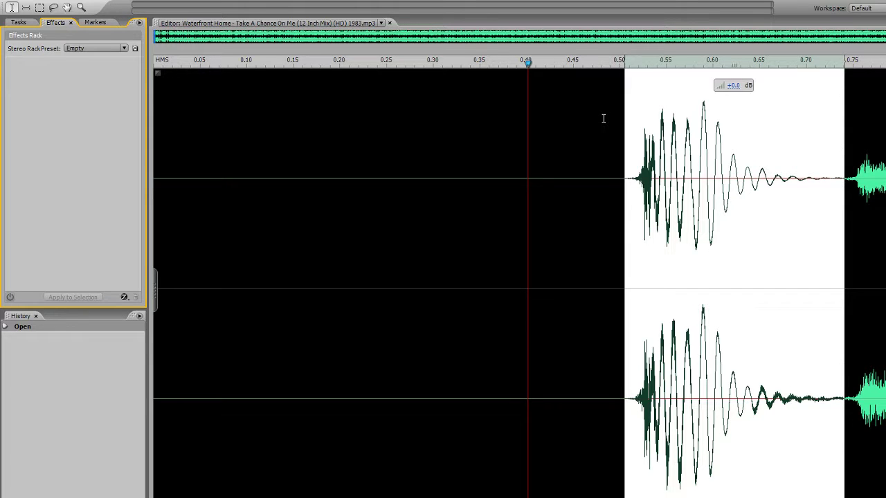
# Step: Paste the copied audio over the selected first drum hit, undo the paste, and return the playhead to the start of the track
pyautogui.click(721, 160)
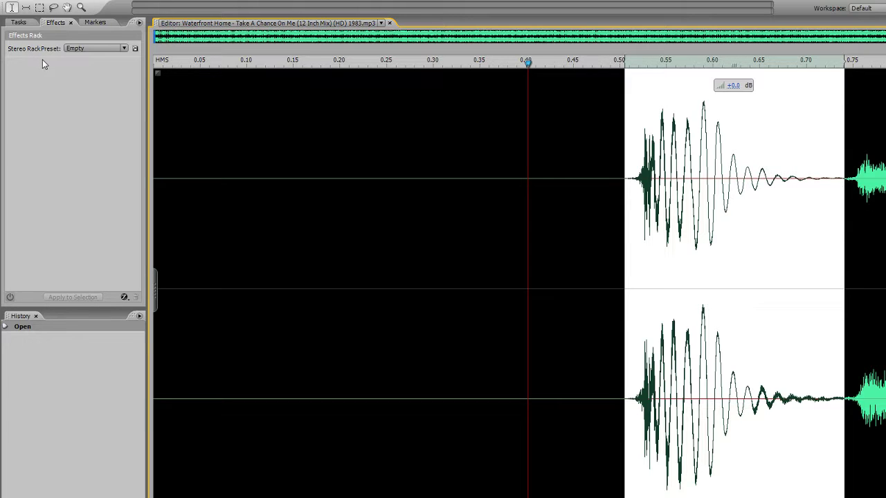
pyautogui.hotkey('ctrl', 'v')
pyautogui.hotkey('ctrl', 'z')
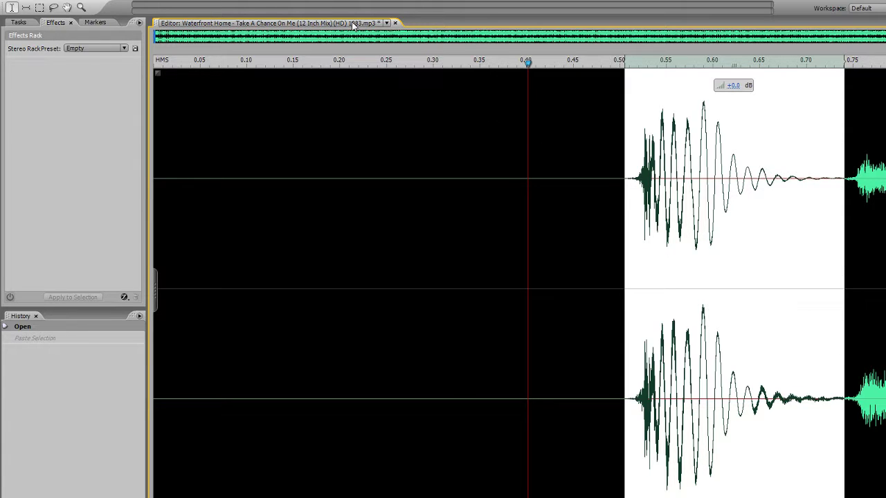
pyautogui.press('Home')
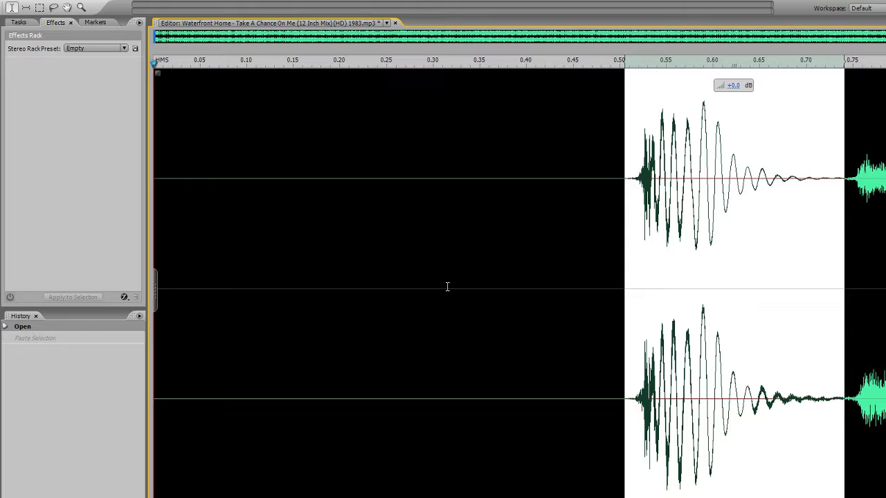
# Step: Clear the drum-hit selection, try selecting the entire track, and deselect it by placing the playhead at about 0:14
pyautogui.scroll(-6, 447, 286)
pyautogui.click(413, 206)
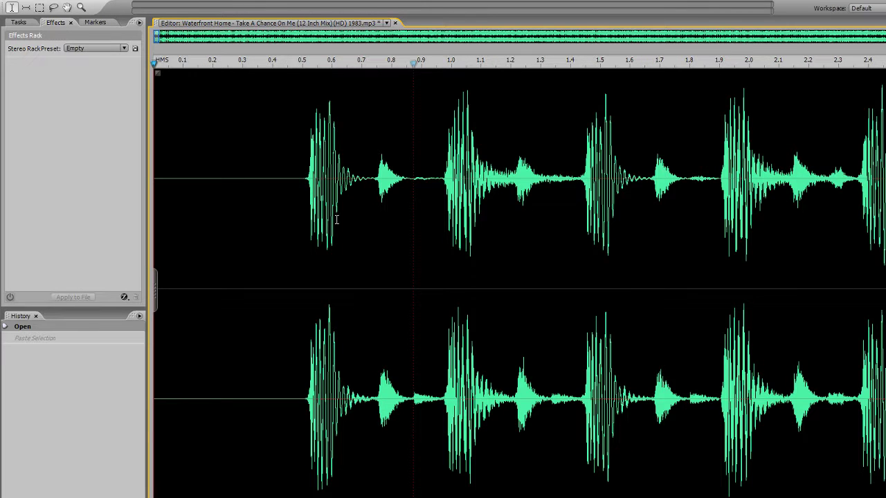
pyautogui.click(303, 220)
pyautogui.scroll(-20, 299, 327)
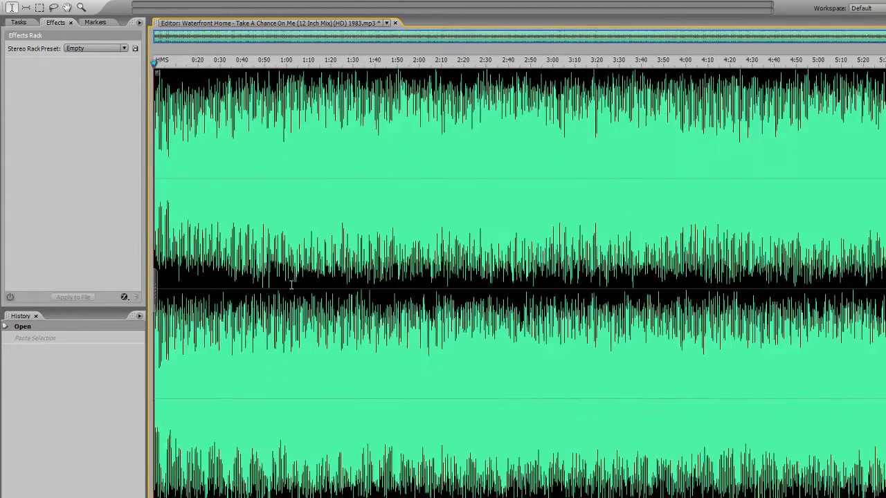
pyautogui.doubleClick(279, 170)
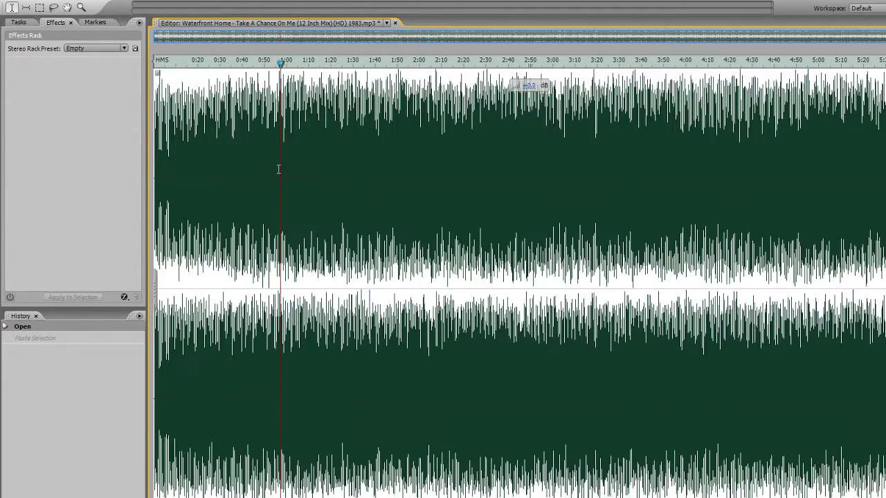
pyautogui.click(186, 101)
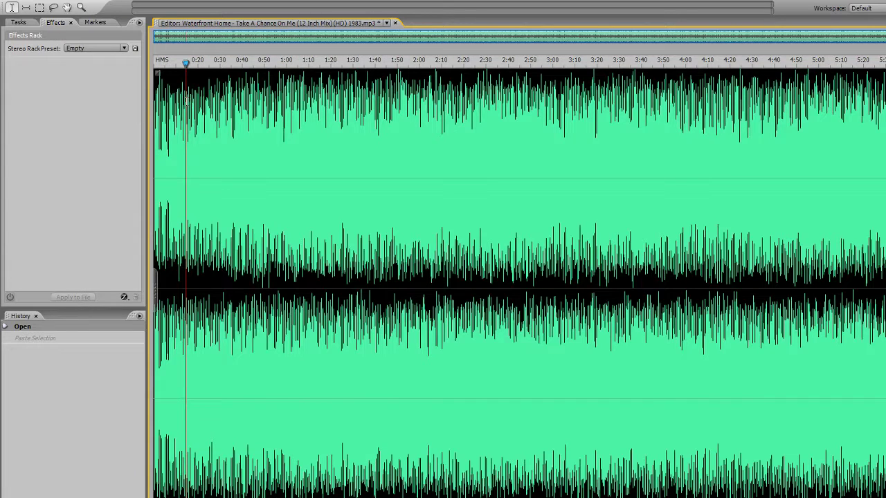
# Step: Select the entire track, listen to it from about 0:16, and return the playhead to just before the first drum hit
pyautogui.doubleClick(189, 115)
pyautogui.scroll(7, 201, 173)
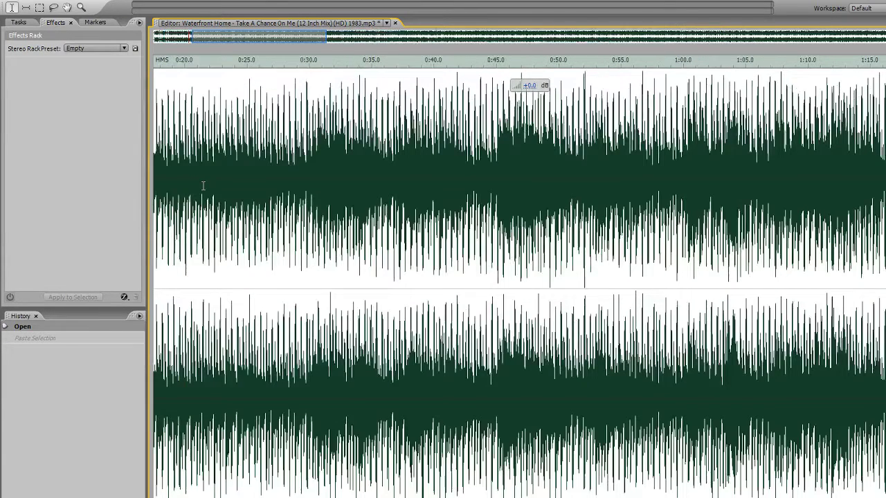
pyautogui.press('space')
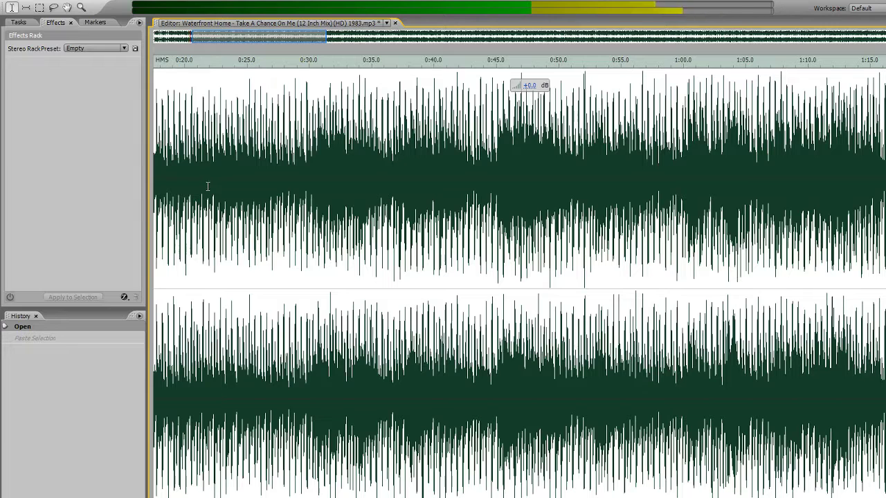
pyautogui.moveTo(236, 34); pyautogui.dragTo(157, 35)
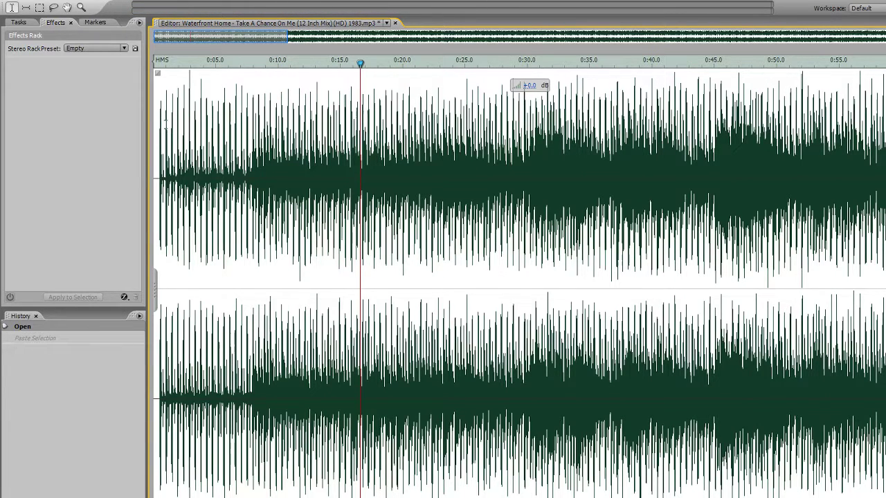
pyautogui.click(161, 62)
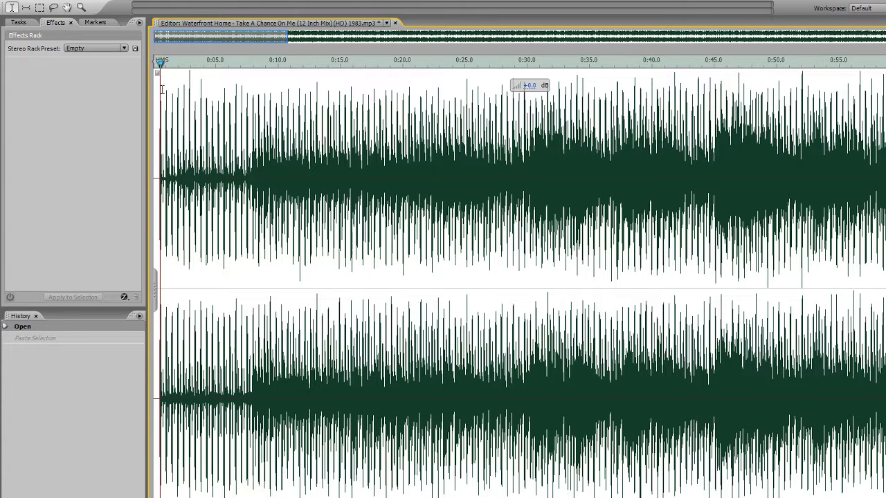
# Step: Replace the whole-track selection with the opening section from about 0.31 s to 0.97 s
pyautogui.scroll(3, 161, 62)
pyautogui.scroll(-4, 195, 177)
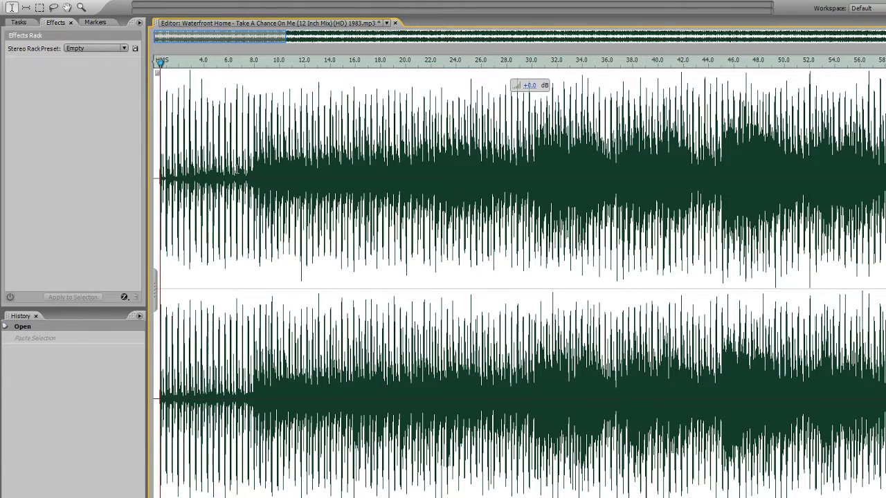
pyautogui.tripleClick(236, 173)
pyautogui.moveTo(158, 176); pyautogui.dragTo(166, 177)
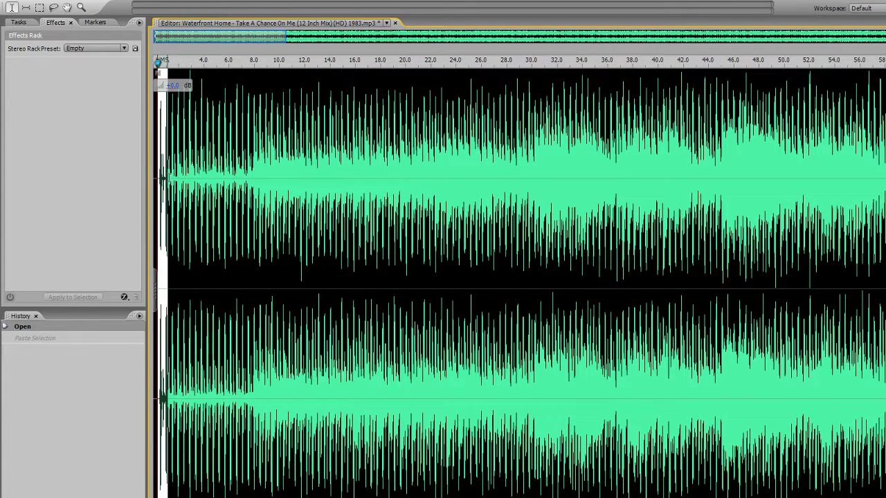
# Step: Select only the first drum hit, from about 0.51 s to 0.66 s
pyautogui.scroll(3, 165, 177)
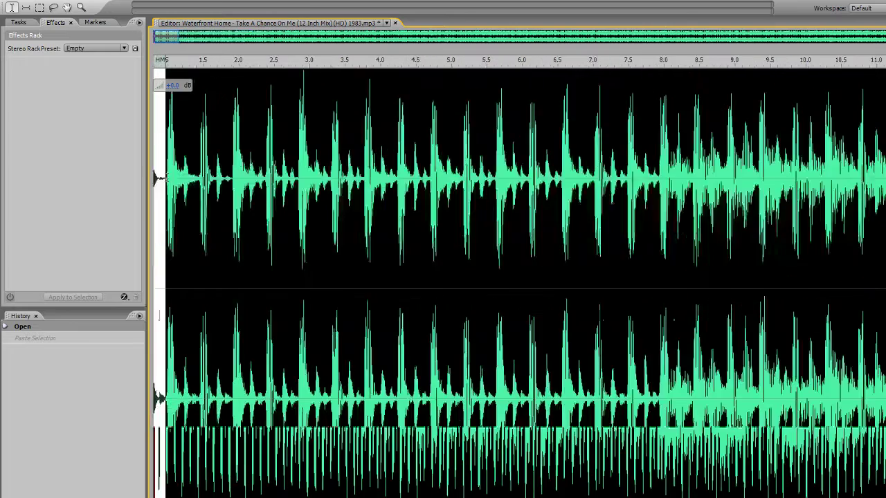
pyautogui.scroll(2, 161, 177)
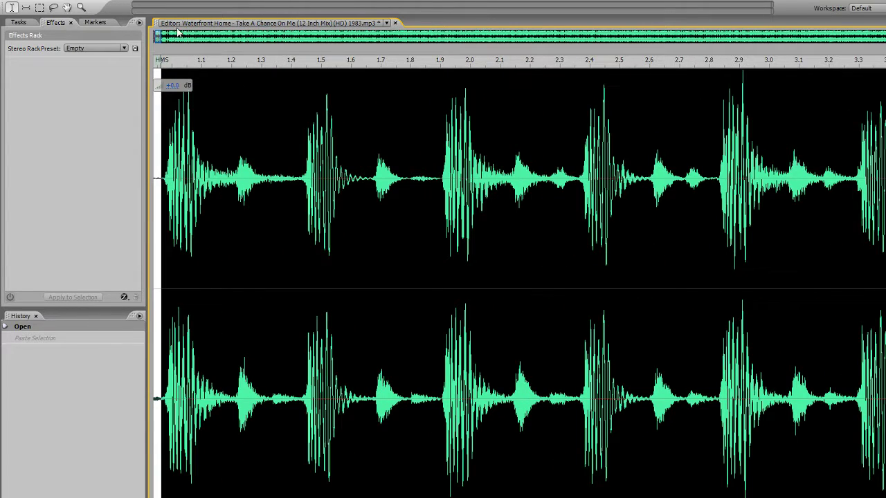
pyautogui.scroll(10, 158, 49)
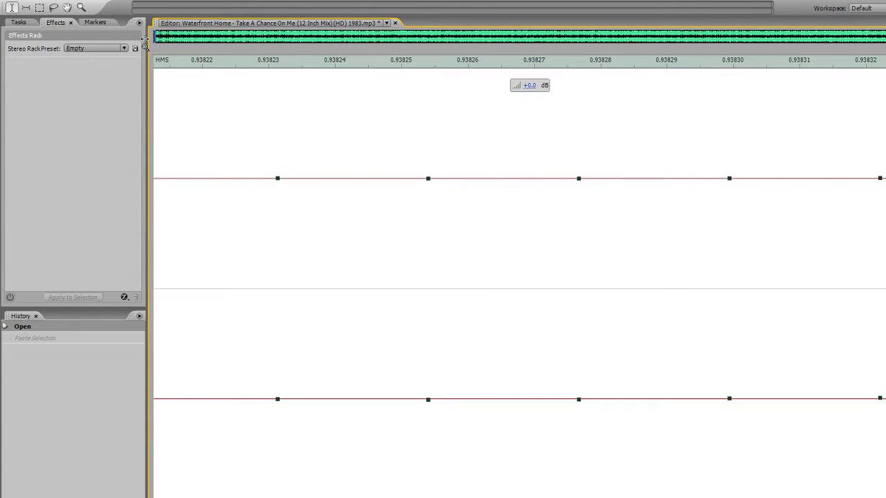
pyautogui.scroll(-10, 158, 45)
pyautogui.scroll(10, 157, 45)
pyautogui.scroll(-1, 356, 209)
pyautogui.scroll(-10, 355, 209)
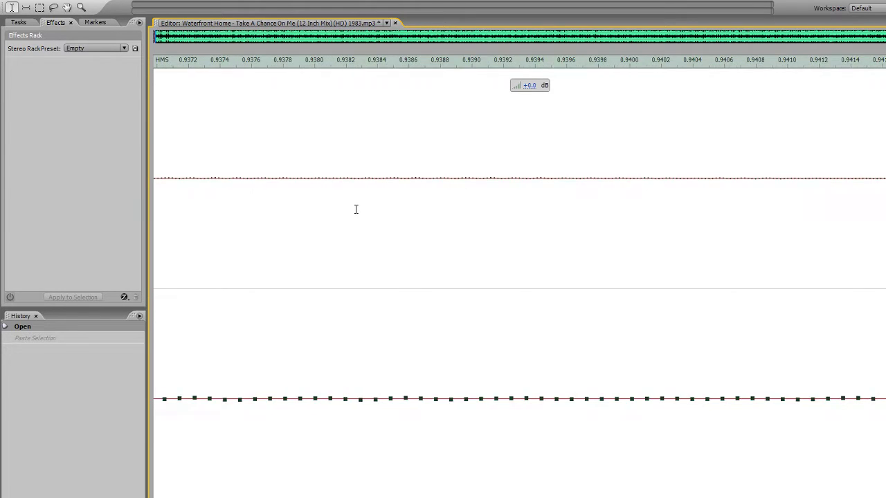
pyautogui.scroll(2, 346, 212)
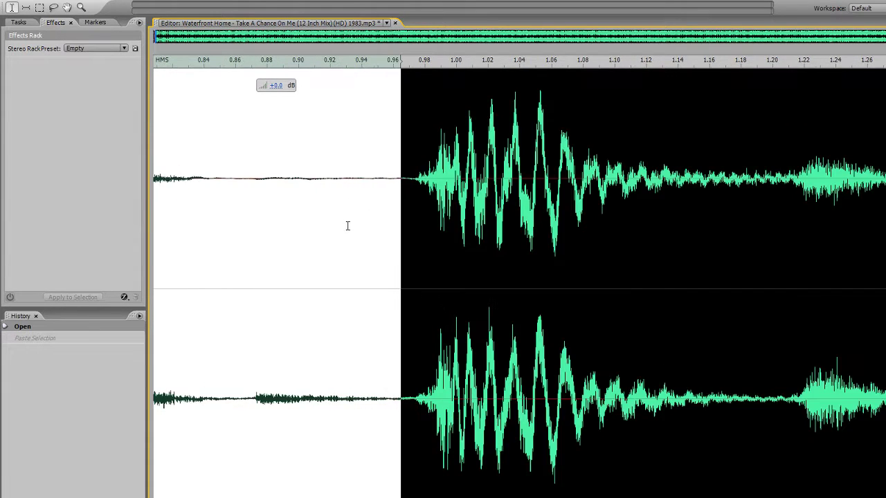
pyautogui.moveTo(154, 43); pyautogui.dragTo(150, 43)
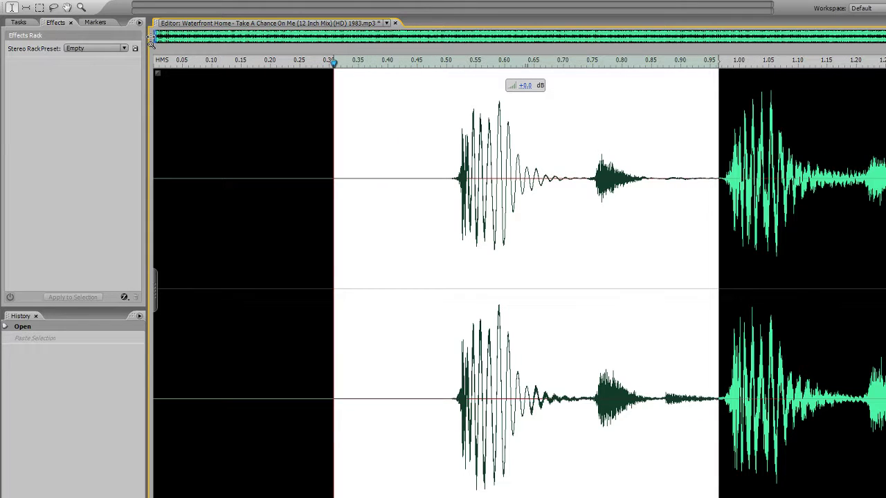
pyautogui.click(332, 280)
pyautogui.moveTo(333, 281); pyautogui.dragTo(368, 277)
pyautogui.click(454, 256)
pyautogui.moveTo(454, 257); pyautogui.dragTo(537, 249)
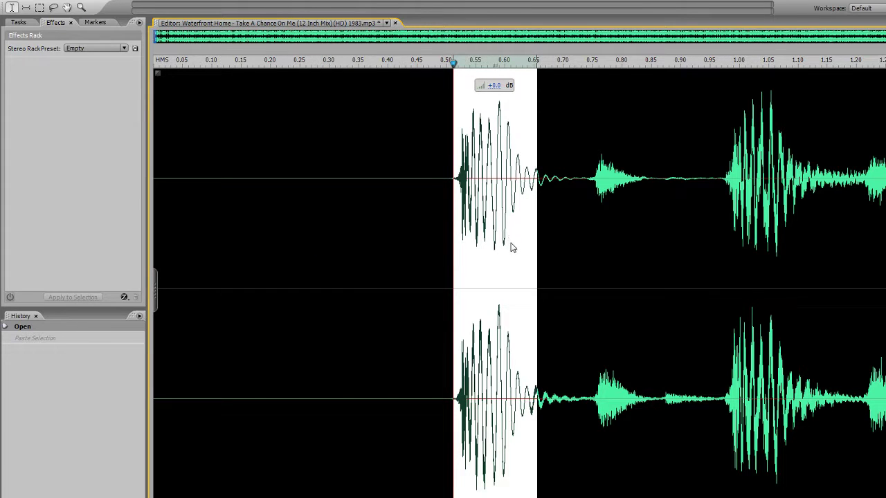
# Step: Cut the selected first drum hit out of the track and undo the cut
pyautogui.hotkey('ctrl', 'x')
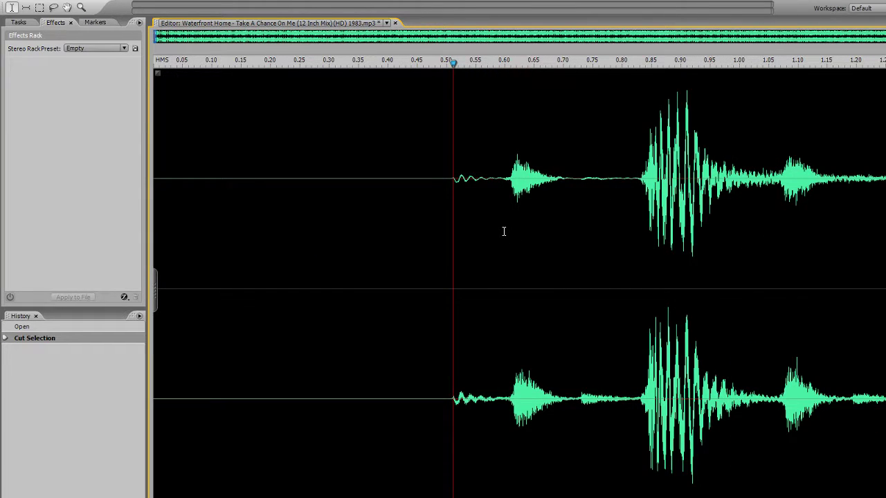
pyautogui.hotkey('ctrl', 'z')
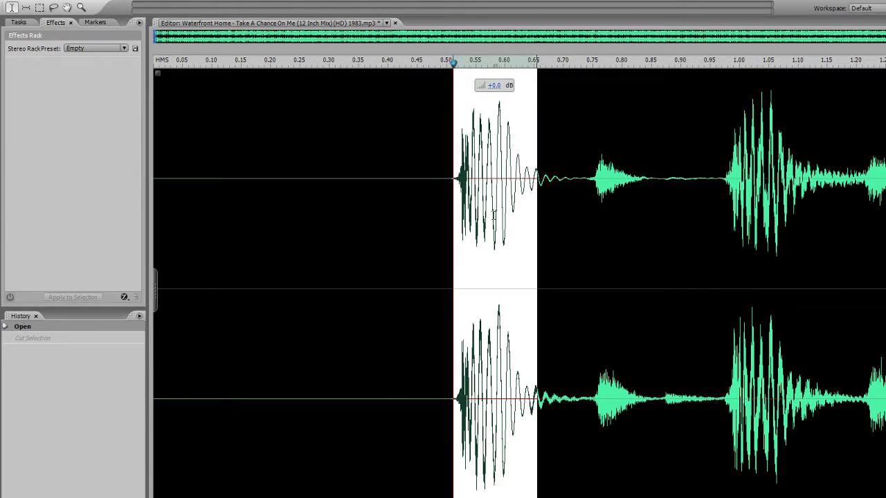
pyautogui.click(494, 216)
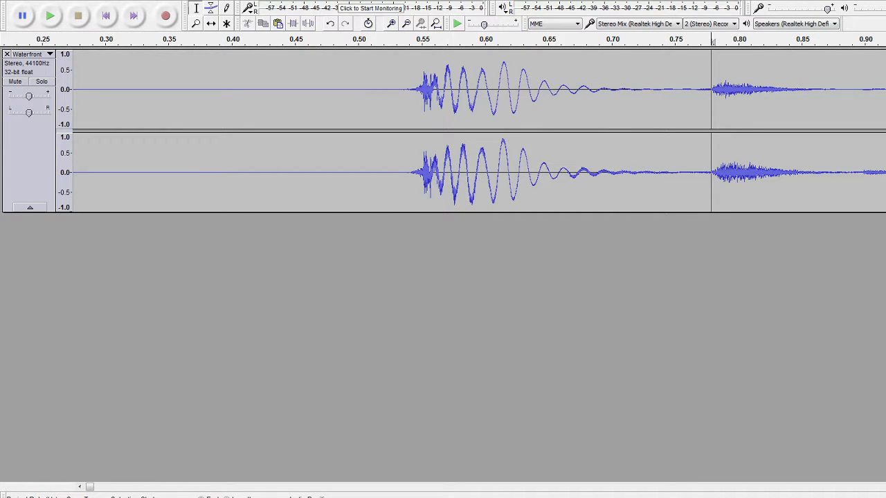
# Step: Select the opening of the quieter second hit, from about 0.780 s to 0.795 s
pyautogui.hscroll(3, 442, 123)
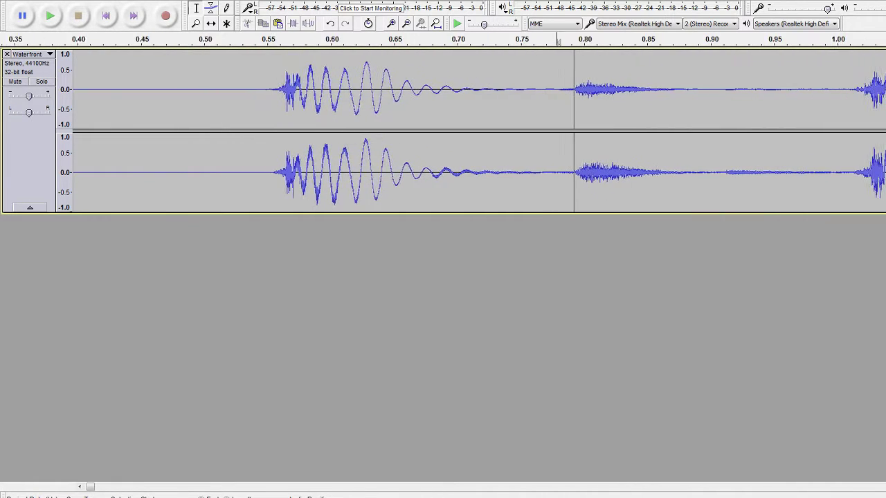
pyautogui.hscroll(5, 443, 123)
pyautogui.scroll(5, 368, 115)
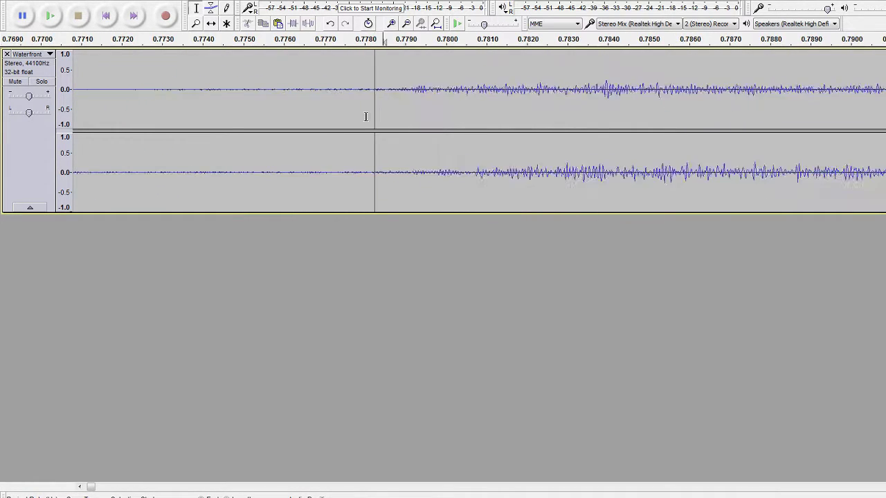
pyautogui.scroll(-2, 371, 113)
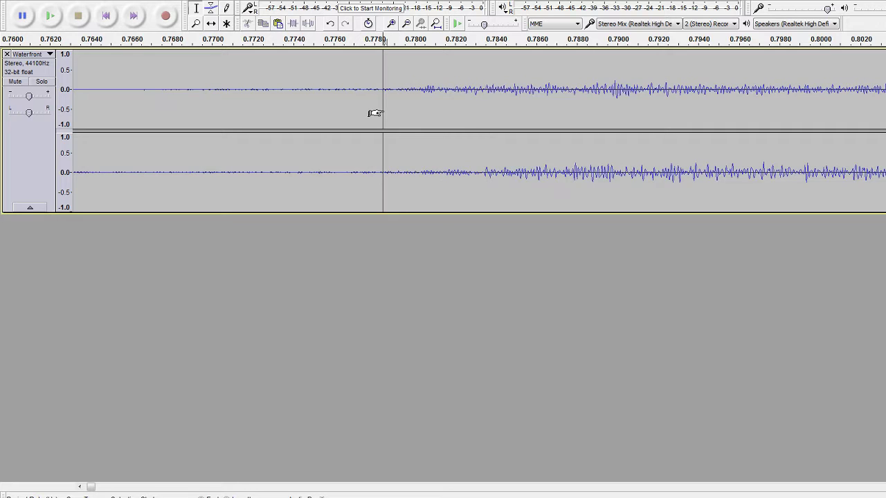
pyautogui.moveTo(419, 98); pyautogui.dragTo(701, 143)
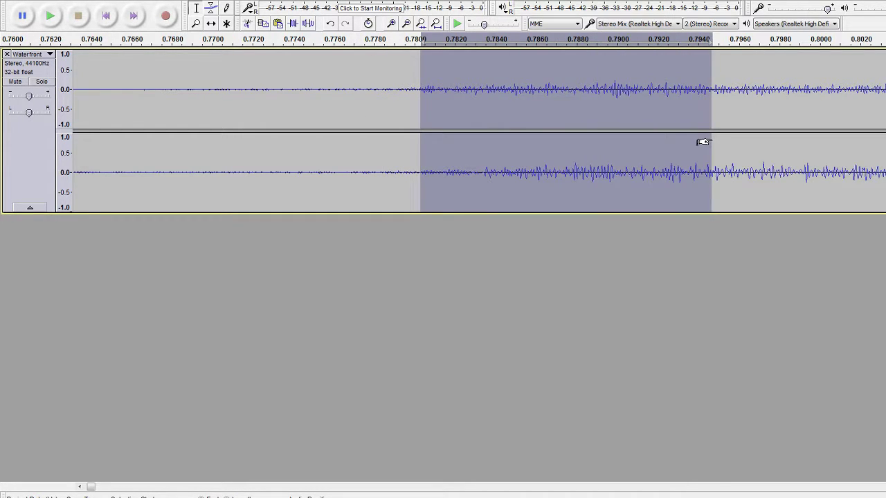
# Step: Extend the selection to cover the whole second hit, from about 0.779 s to 0.876 s
pyautogui.scroll(-2, 702, 141)
pyautogui.scroll(-1, 702, 142)
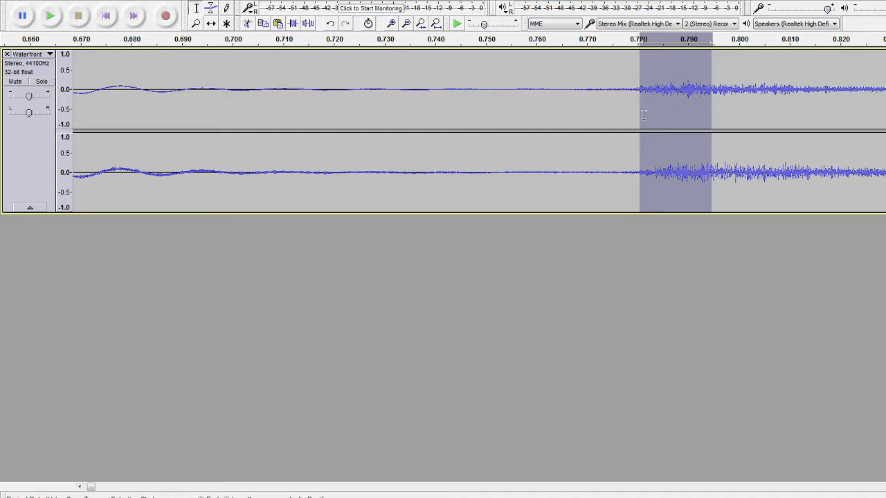
pyautogui.moveTo(640, 118); pyautogui.dragTo(639, 119)
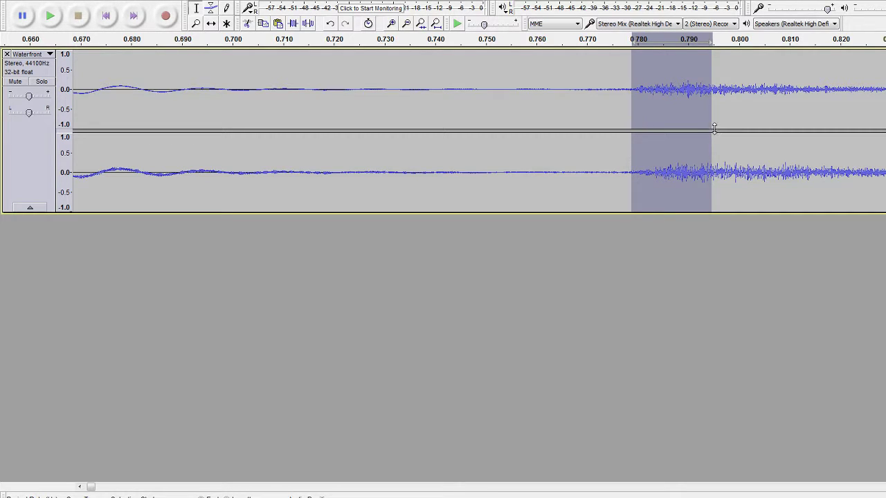
pyautogui.keyDown('ctrl'); pyautogui.scroll(-2, 717, 127); pyautogui.keyUp('ctrl')
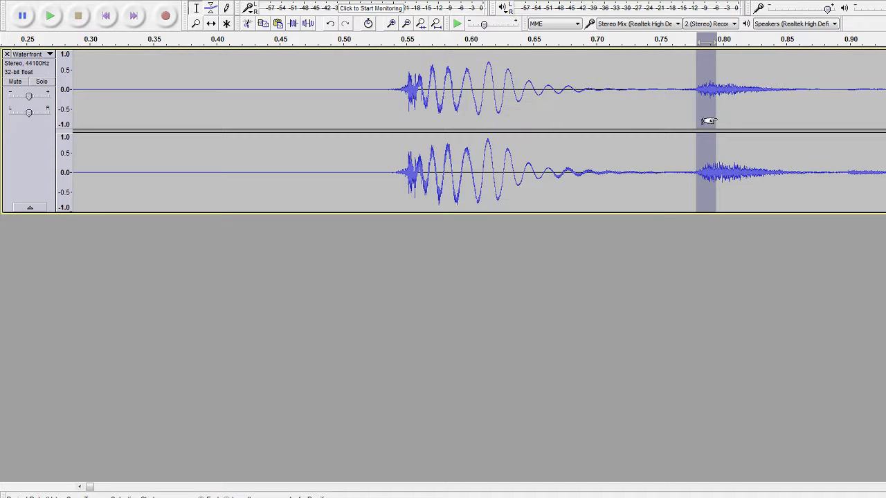
pyautogui.moveTo(708, 121); pyautogui.dragTo(813, 123)
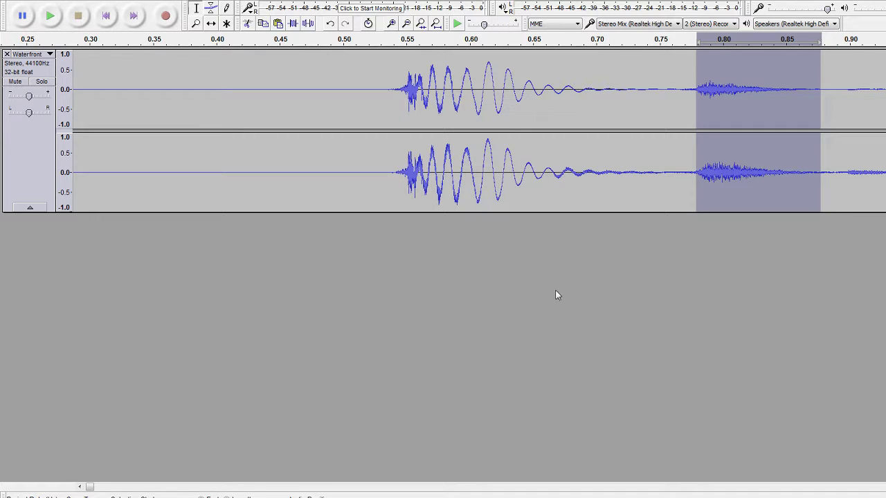
# Step: Select the faint sound between the second and third hits, from about 0.90 s to 1.00 s, and play it
pyautogui.hscroll(10, 443, 131)
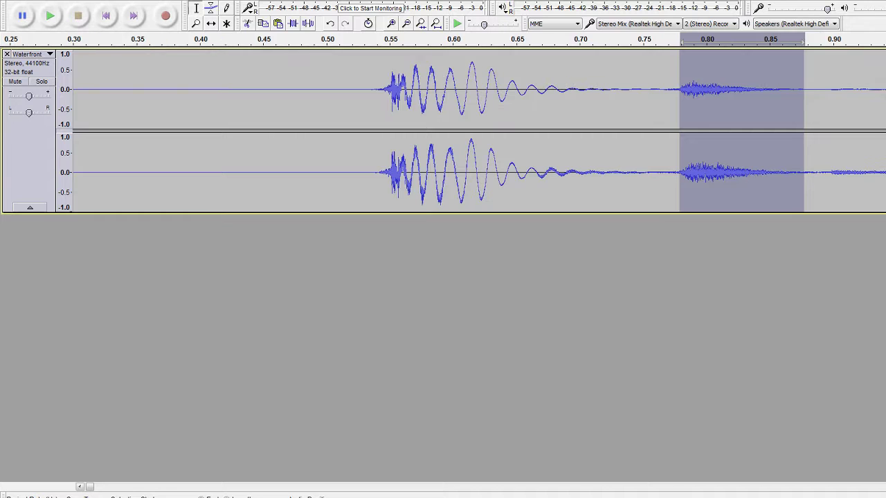
pyautogui.hscroll(3, 442, 132)
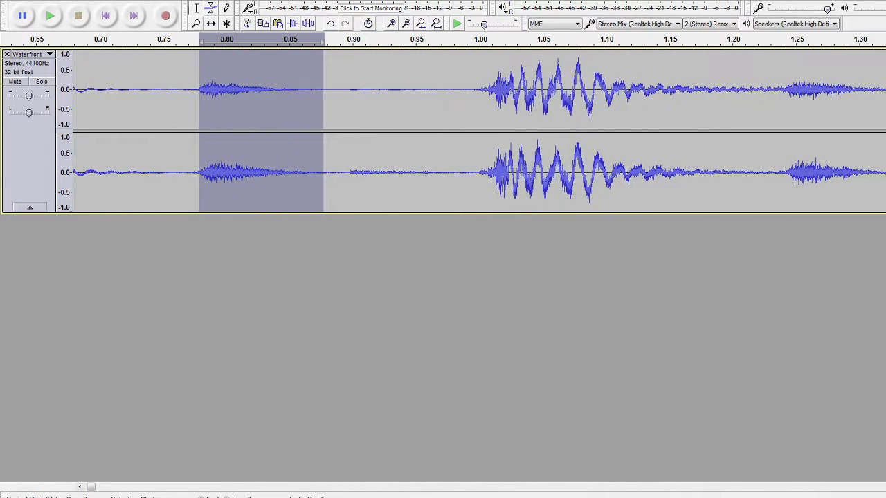
pyautogui.click(350, 119)
pyautogui.moveTo(377, 122); pyautogui.dragTo(480, 121)
pyautogui.press('space')
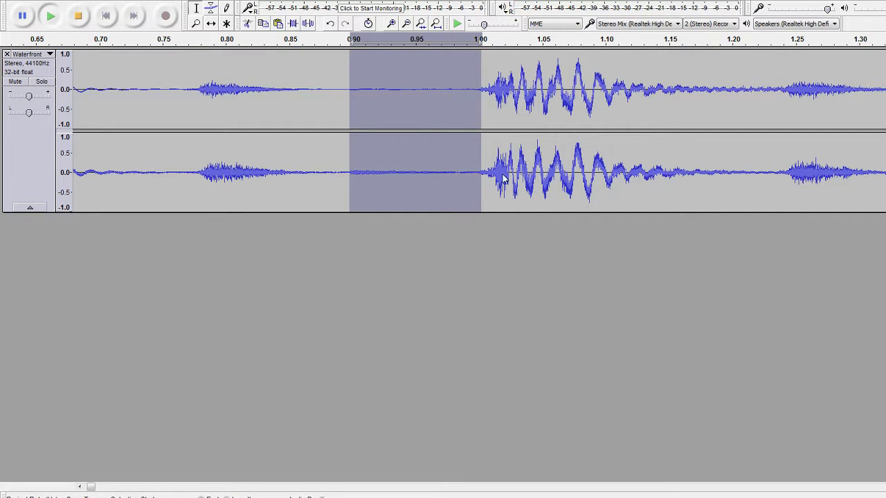
pyautogui.press('space')
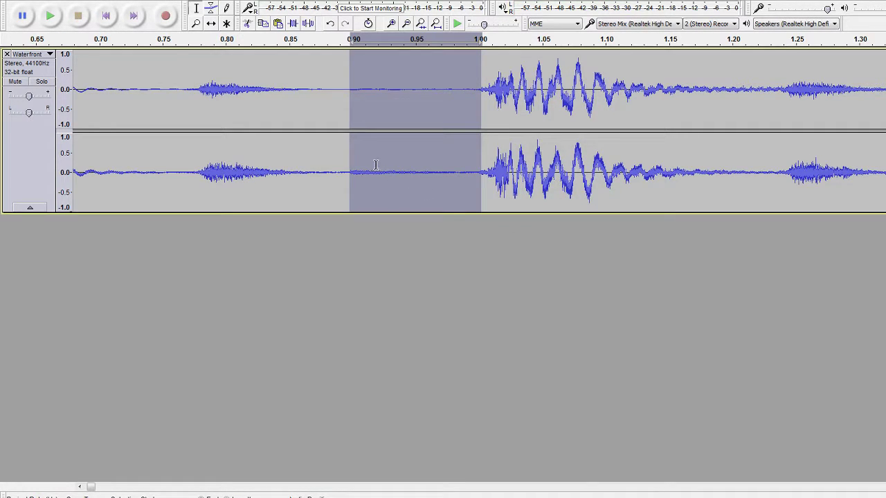
# Step: Trim the selection of the faint sound to run from about 0.898 s to 0.984 s
pyautogui.keyDown('ctrl'); pyautogui.scroll(1, 351, 109); pyautogui.keyUp('ctrl')
pyautogui.keyDown('ctrl'); pyautogui.scroll(5, 350, 117); pyautogui.keyUp('ctrl')
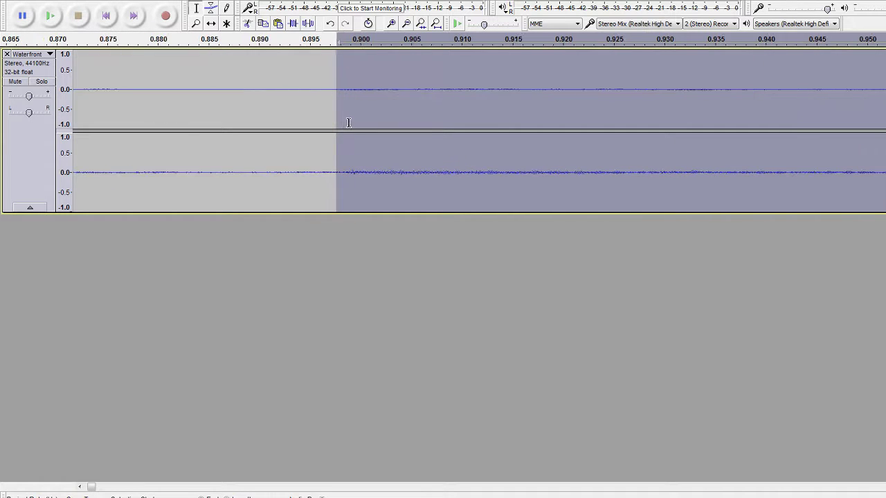
pyautogui.keyDown('ctrl'); pyautogui.scroll(-2, 342, 128); pyautogui.keyUp('ctrl')
pyautogui.moveTo(331, 94)
pyautogui.mouseDown()
pyautogui.moveTo(350, 91)
pyautogui.moveTo(342, 93)
pyautogui.mouseUp()
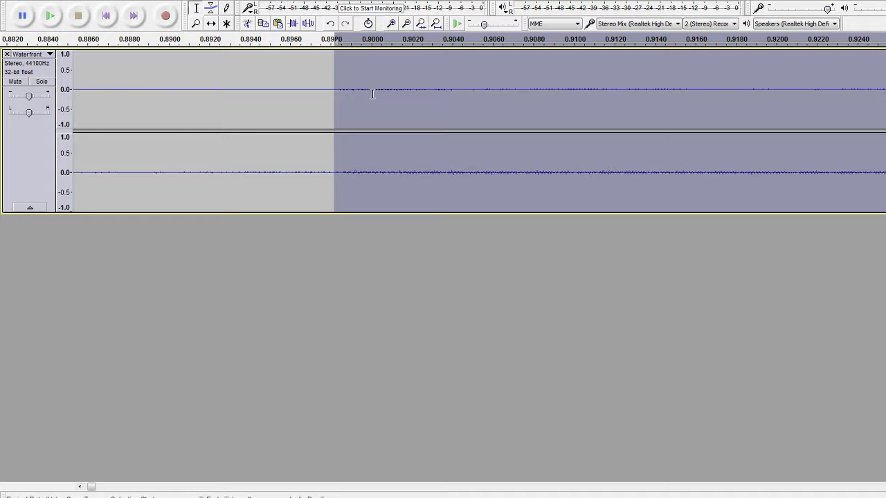
pyautogui.keyDown('ctrl'); pyautogui.scroll(-3, 372, 94); pyautogui.keyUp('ctrl')
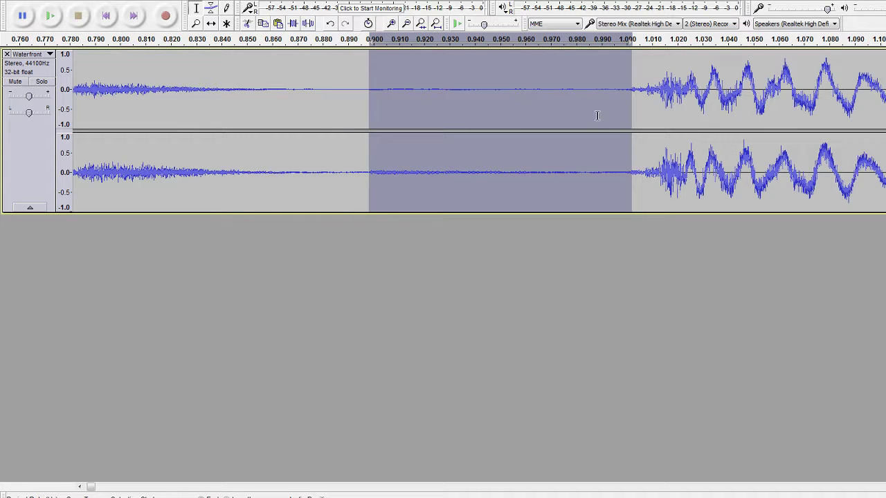
pyautogui.moveTo(622, 113); pyautogui.dragTo(578, 116)
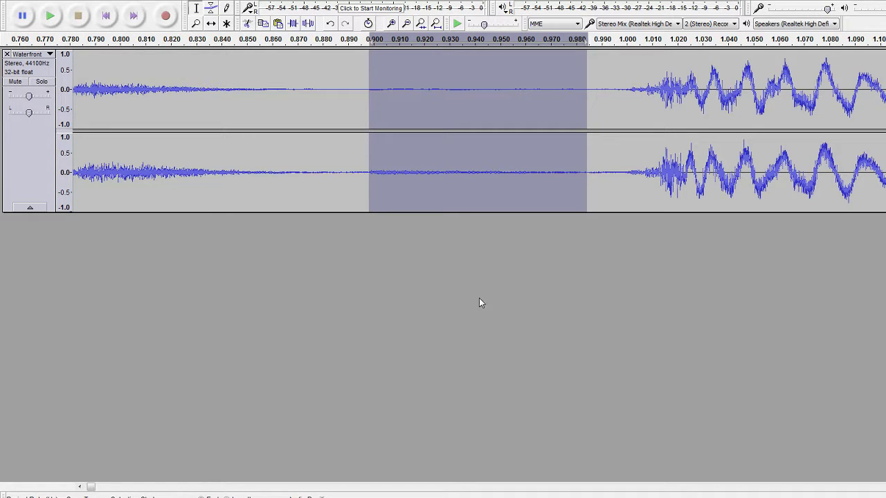
# Step: Select the loud third hit, from about 0.999 s to 1.224 s
pyautogui.click(612, 114)
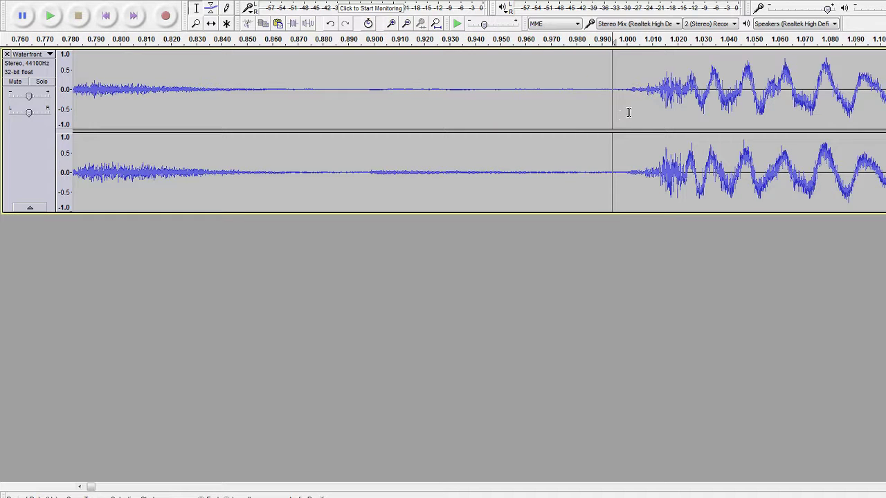
pyautogui.moveTo(627, 114); pyautogui.dragTo(755, 121)
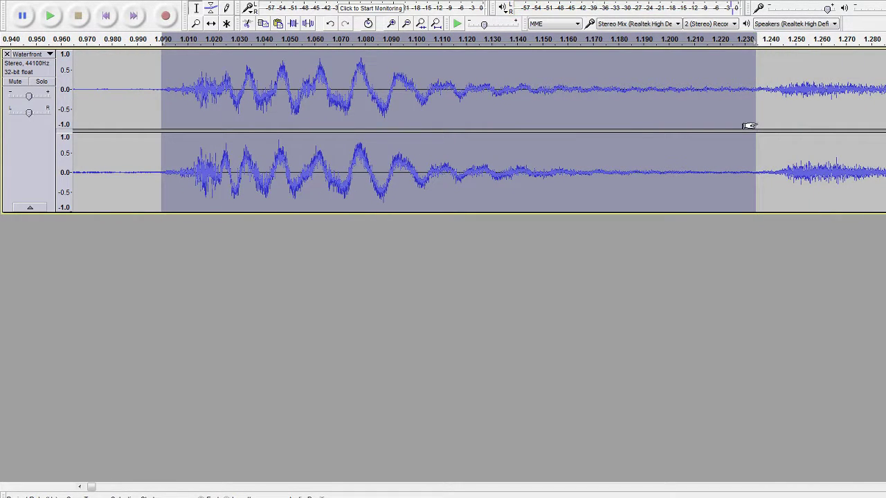
pyautogui.moveTo(757, 122); pyautogui.dragTo(766, 122)
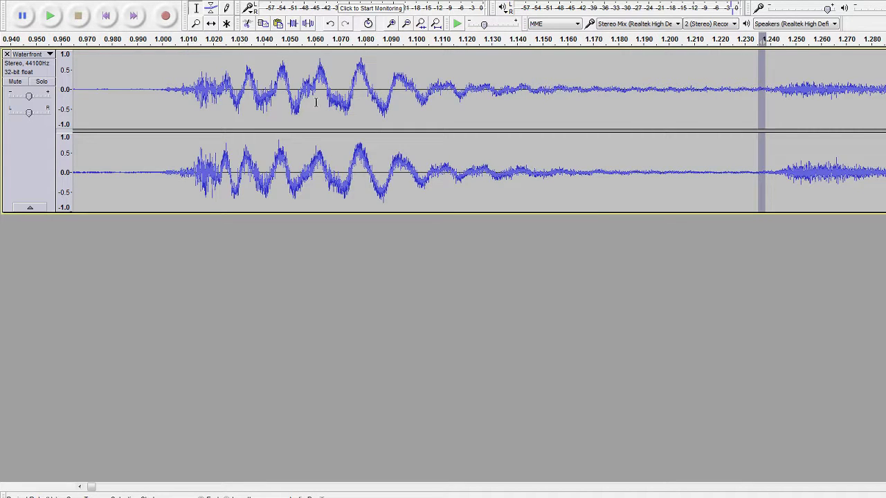
pyautogui.moveTo(158, 119); pyautogui.dragTo(730, 141)
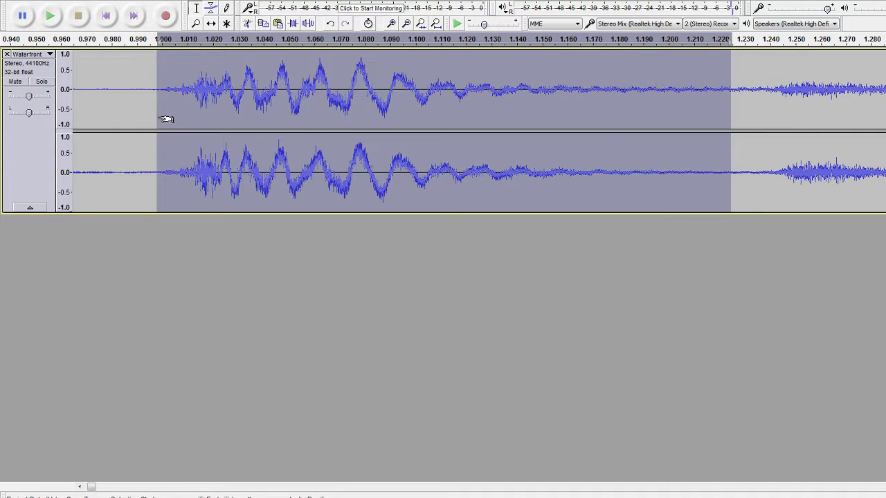
pyautogui.moveTo(166, 119)
pyautogui.mouseDown()
pyautogui.moveTo(182, 118)
pyautogui.moveTo(169, 121)
pyautogui.mouseUp()
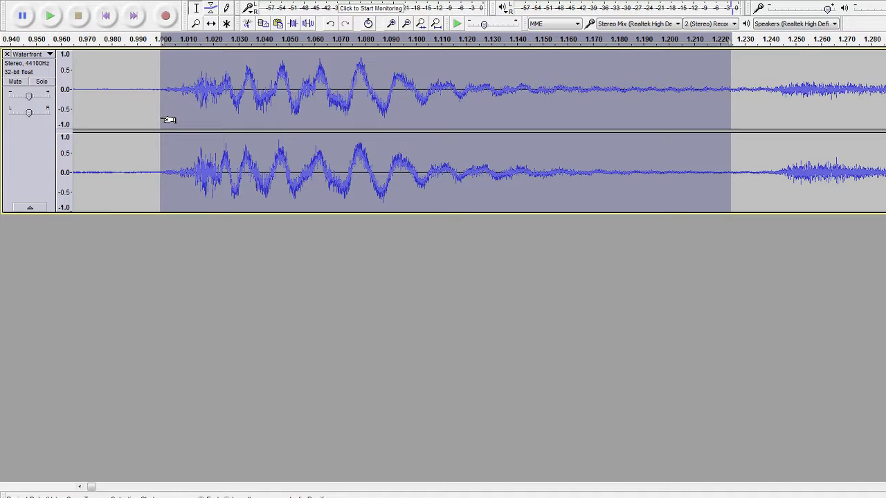
# Step: Fine-tune the third hit's selection to about 1.00 s to 1.22 s and play it
pyautogui.keyDown('ctrl'); pyautogui.scroll(2, 166, 116); pyautogui.keyUp('ctrl')
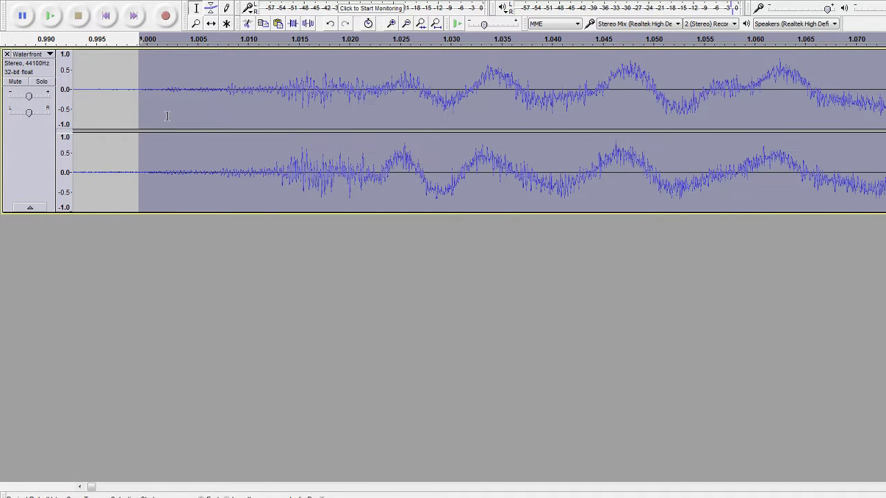
pyautogui.moveTo(143, 111); pyautogui.dragTo(151, 113)
pyautogui.keyDown('ctrl'); pyautogui.scroll(-4, 155, 113); pyautogui.keyUp('ctrl')
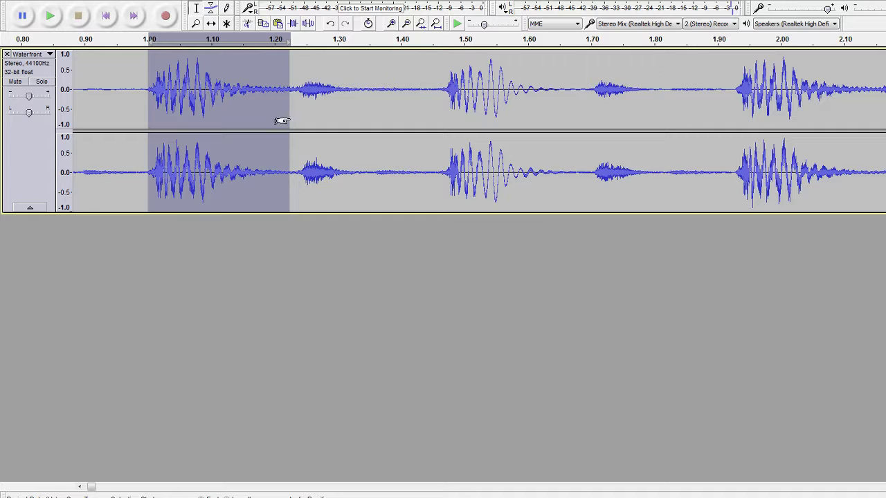
pyautogui.moveTo(278, 120); pyautogui.dragTo(280, 121)
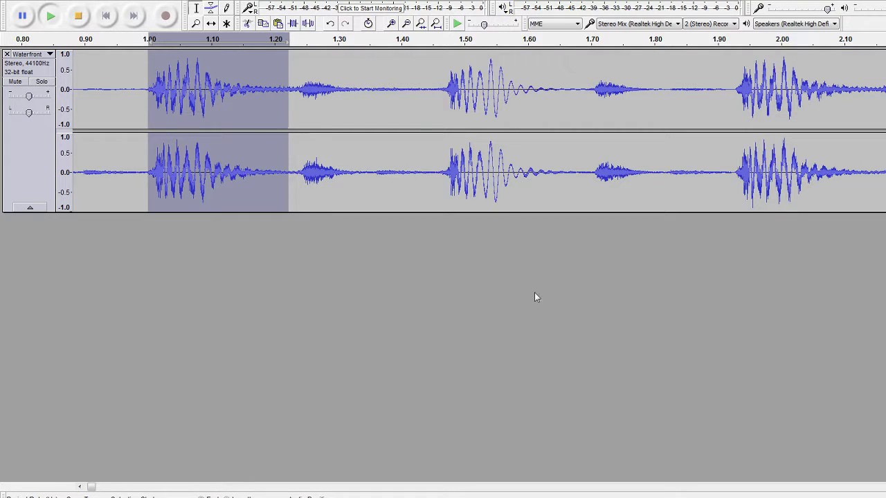
pyautogui.press('space')
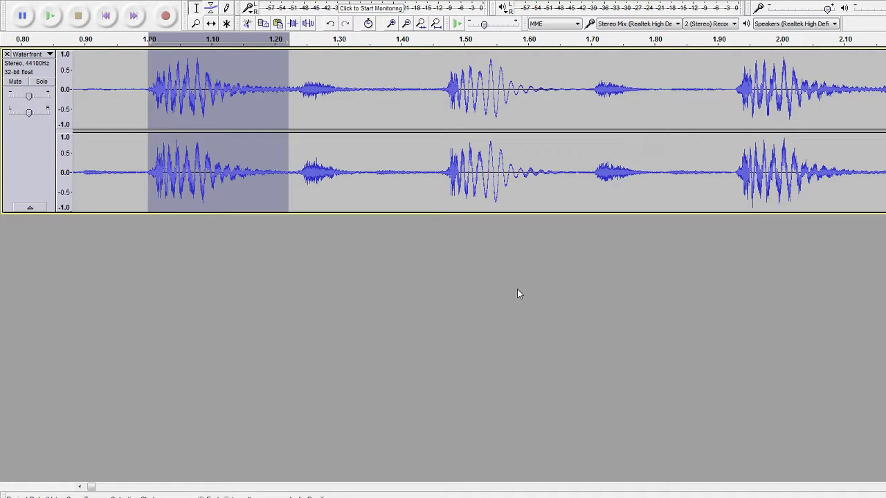
pyautogui.press('space')
# Step: Select the quiet hit after the third one, from about 1.237 s to 1.46 s, and play it
pyautogui.click(297, 132)
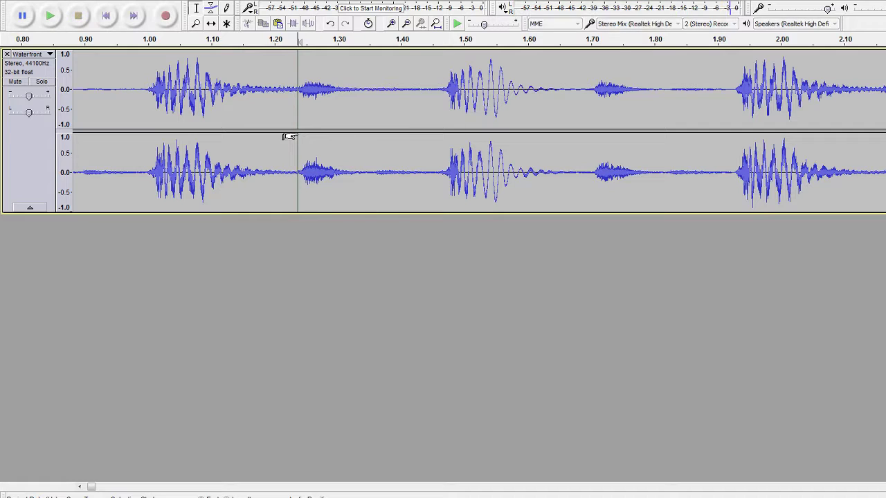
pyautogui.moveTo(297, 136)
pyautogui.mouseDown()
pyautogui.moveTo(443, 143)
pyautogui.moveTo(431, 143)
pyautogui.mouseUp()
pyautogui.press('space')
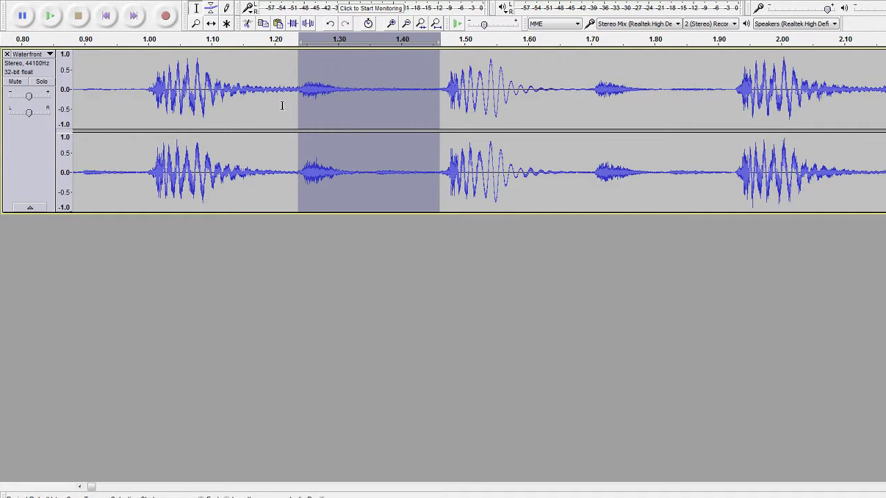
# Step: Tighten the quiet hit's selection to about 1.241 s to 1.362 s and play it
pyautogui.keyDown('ctrl'); pyautogui.scroll(4, 288, 111); pyautogui.keyUp('ctrl')
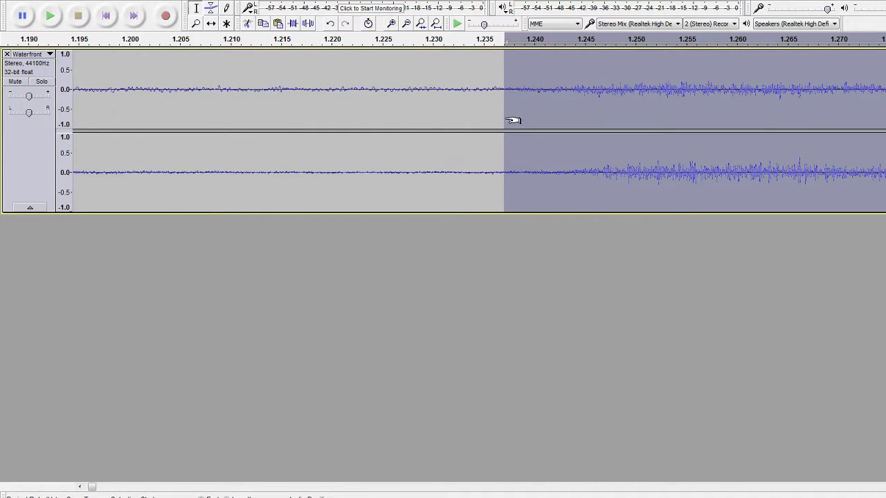
pyautogui.moveTo(512, 121); pyautogui.dragTo(542, 123)
pyautogui.scroll(-2, 548, 122)
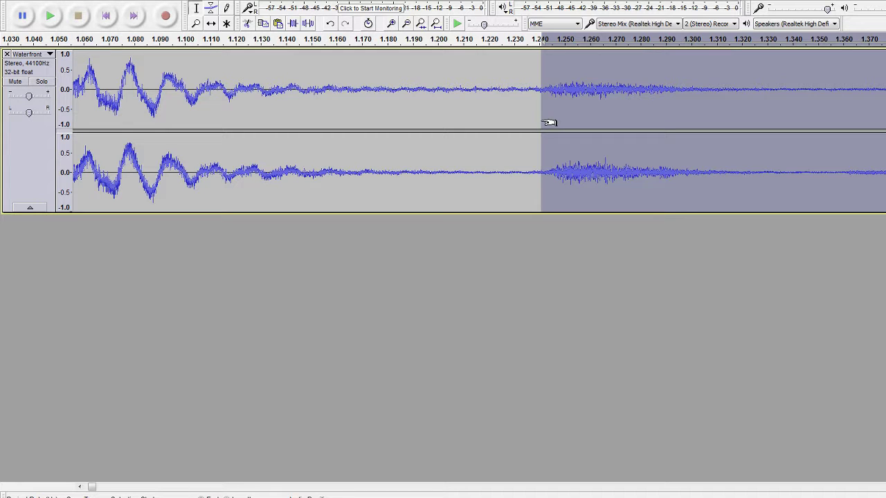
pyautogui.scroll(-3, 597, 127)
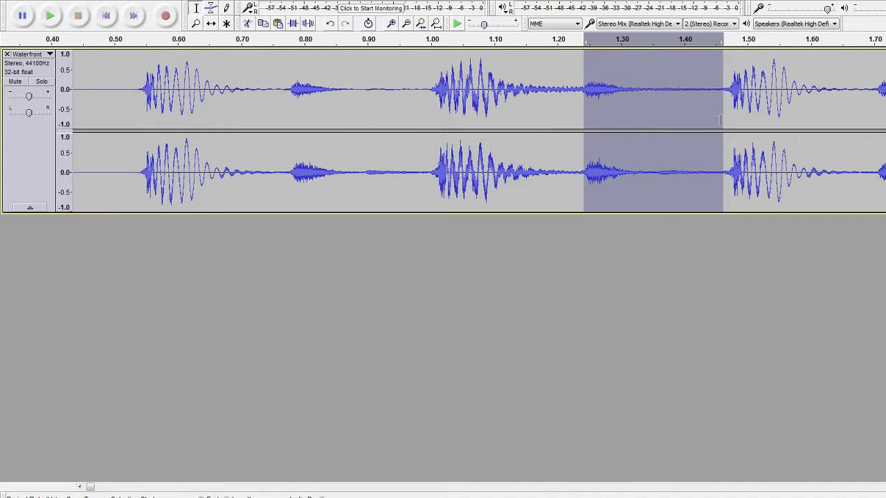
pyautogui.moveTo(715, 126); pyautogui.dragTo(653, 135)
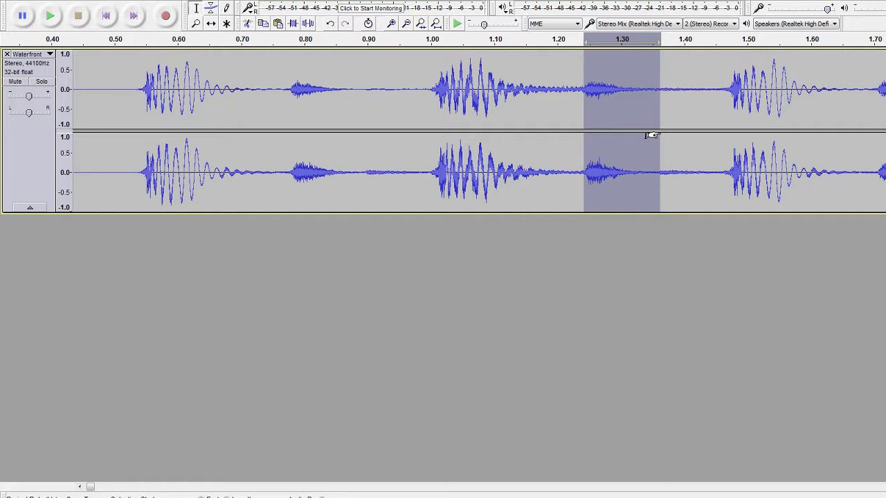
pyautogui.scroll(2, 652, 135)
pyautogui.press('space')
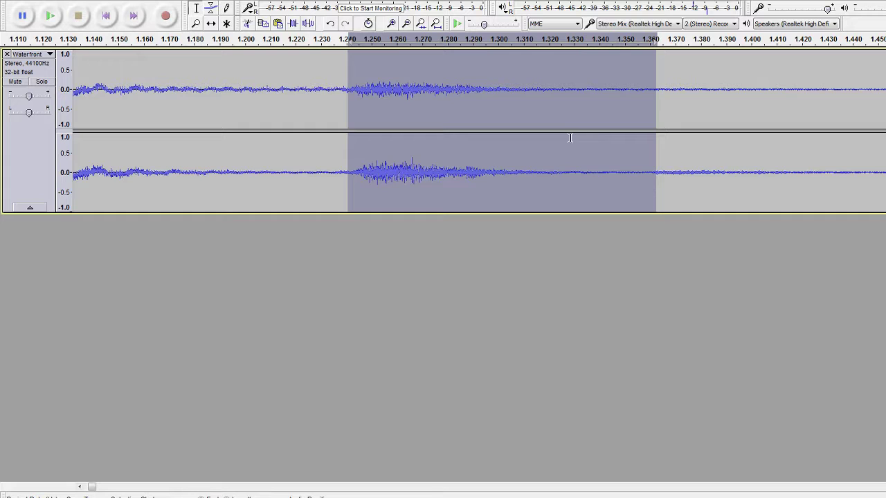
# Step: Play the drum pattern repeatedly from about 1.35 s, stopping and restarting to listen to the following hits
pyautogui.scroll(-2, 659, 130)
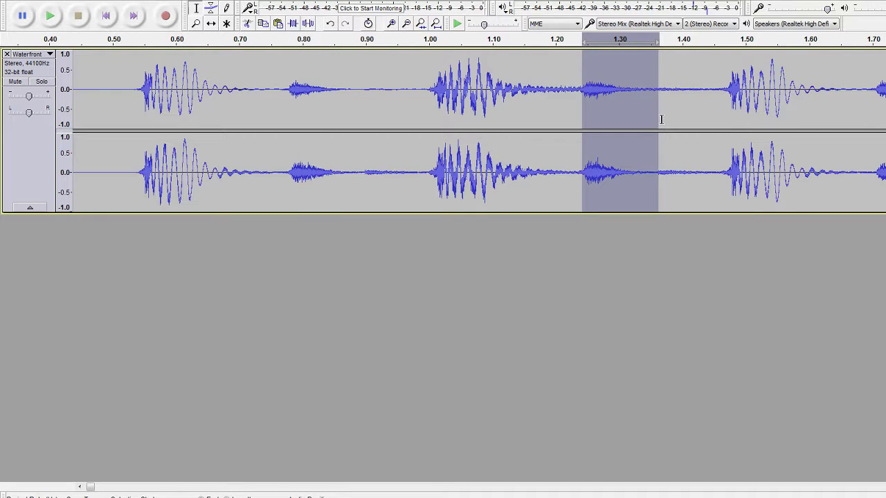
pyautogui.click(647, 121)
pyautogui.press('space')
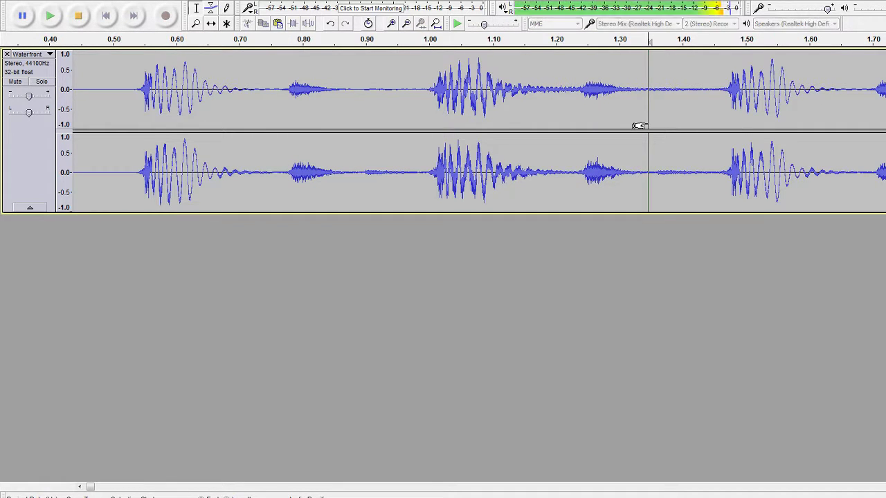
pyautogui.press('space')
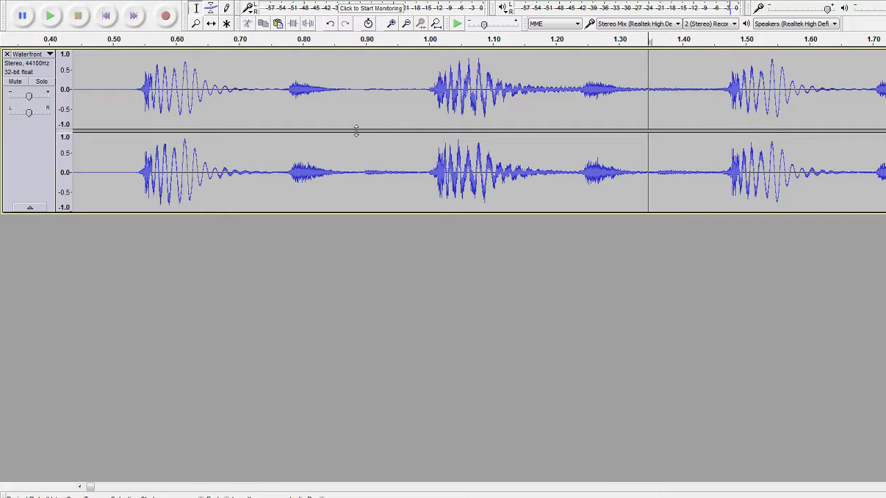
pyautogui.press('space')
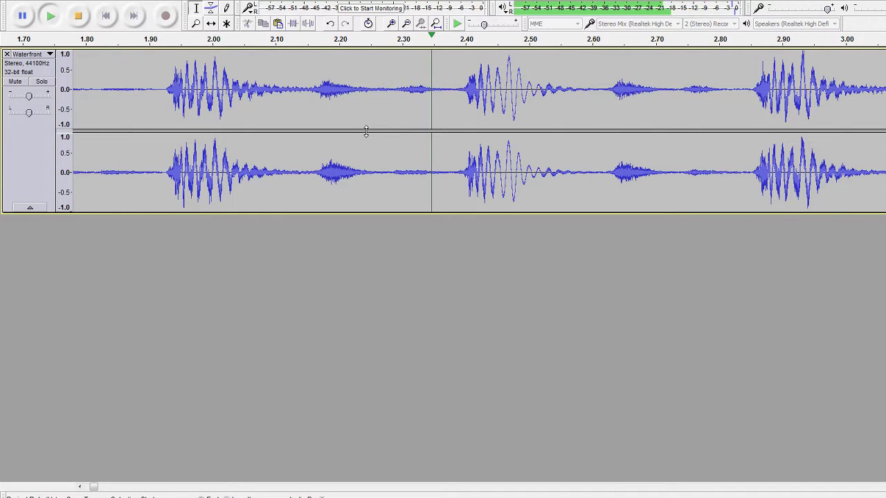
pyautogui.press('space')
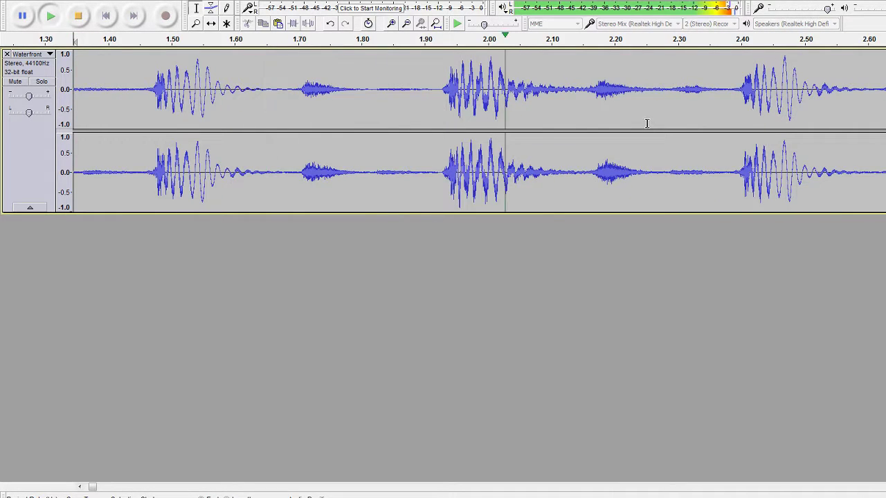
pyautogui.press('space')
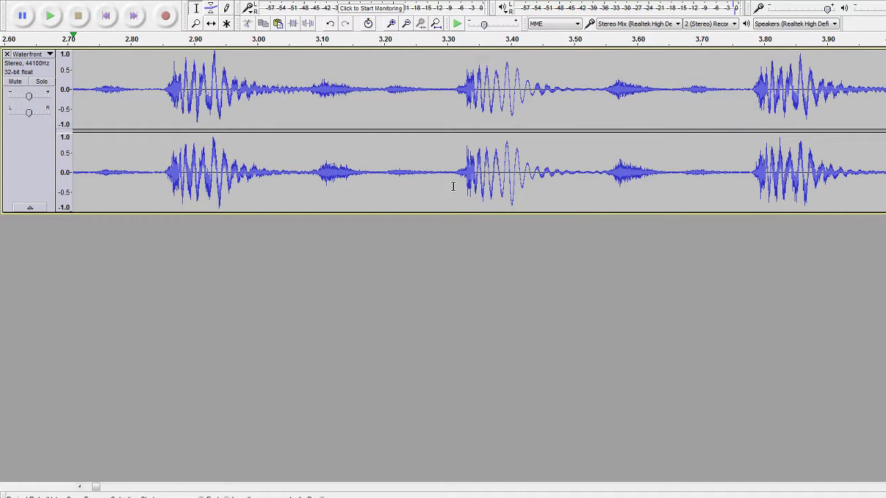
pyautogui.press('space')
pyautogui.press('space')
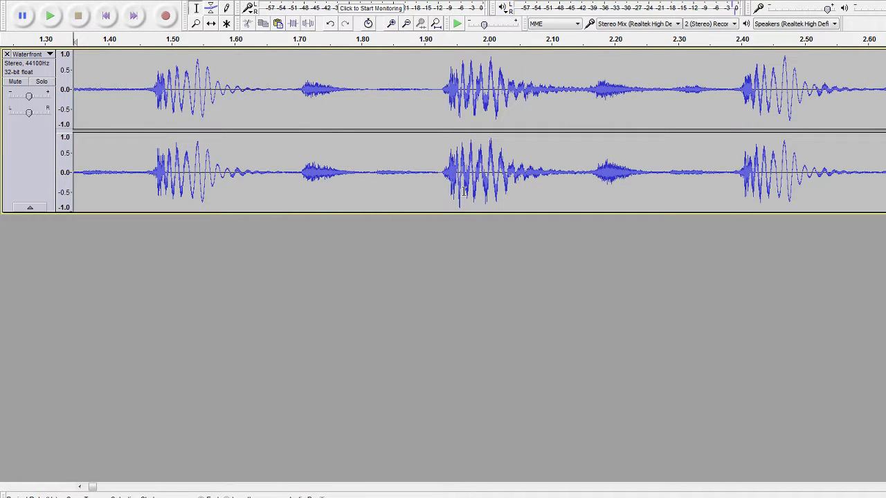
pyautogui.press('space')
pyautogui.press('space')
pyautogui.press('space')
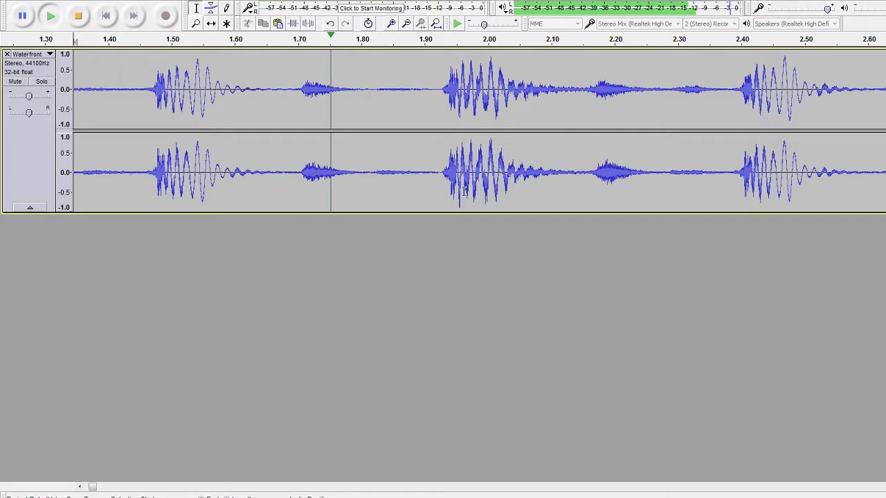
pyautogui.press('space')
pyautogui.press('space')
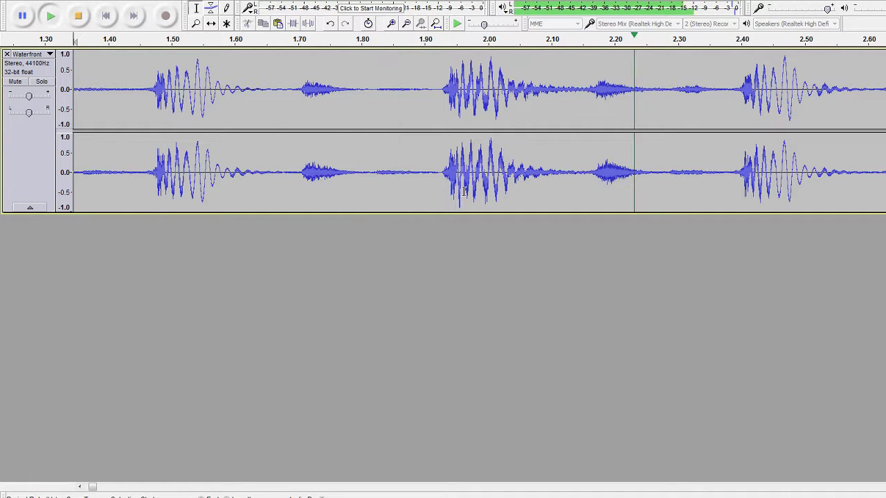
pyautogui.press('space')
pyautogui.press('space')
pyautogui.press('space')
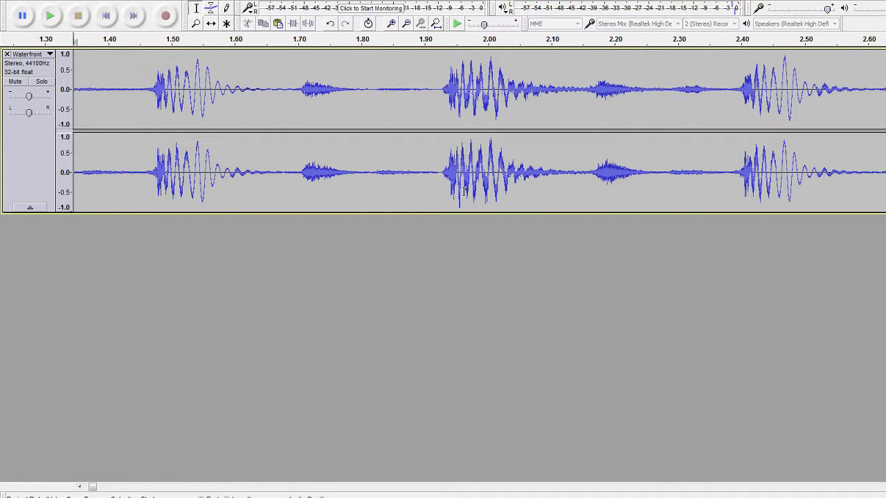
pyautogui.press('space')
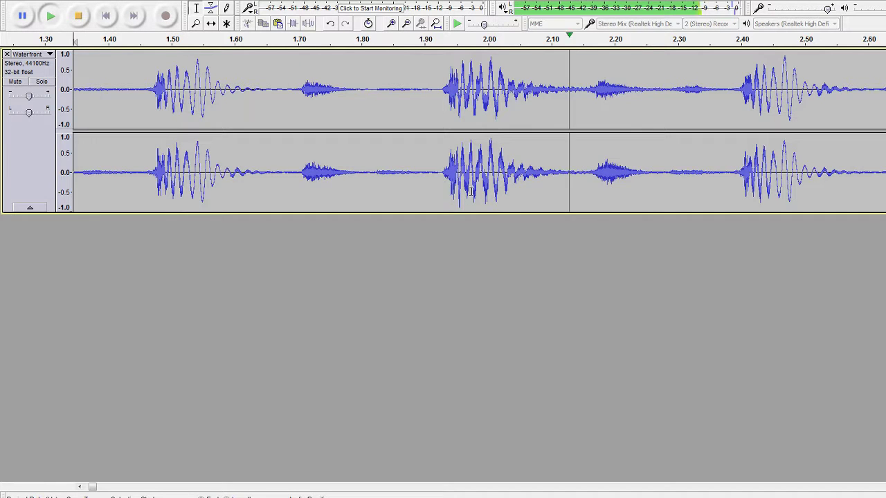
pyautogui.press('space')
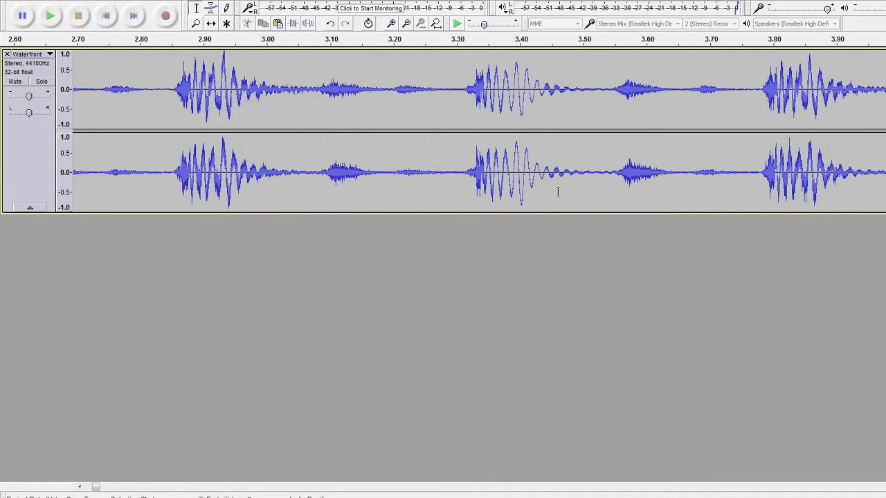
# Step: Play the track from about 32 s and from about 8 s to compare its denser sections
pyautogui.hotkey('ctrl', '3')
pyautogui.hotkey('ctrl', '3')
pyautogui.hotkey('ctrl', '3')
pyautogui.hotkey('ctrl', '3')
pyautogui.hotkey('ctrl', '3')
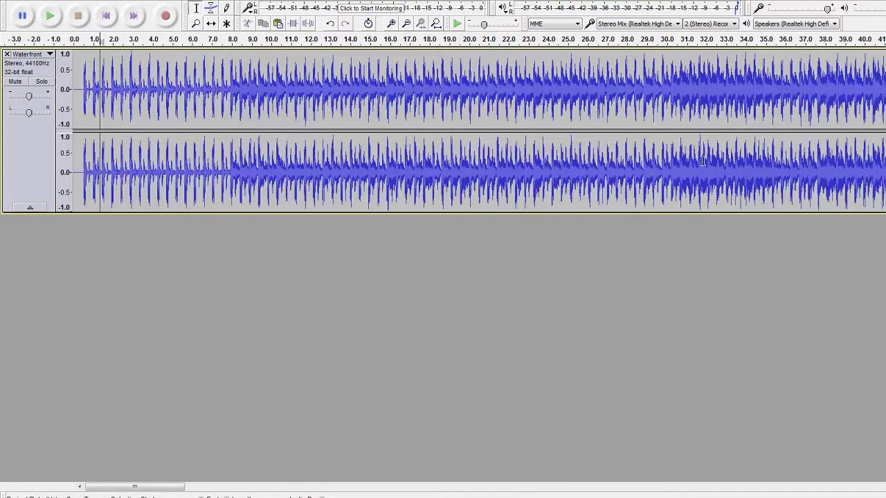
pyautogui.click(704, 166)
pyautogui.press('space')
pyautogui.press('space')
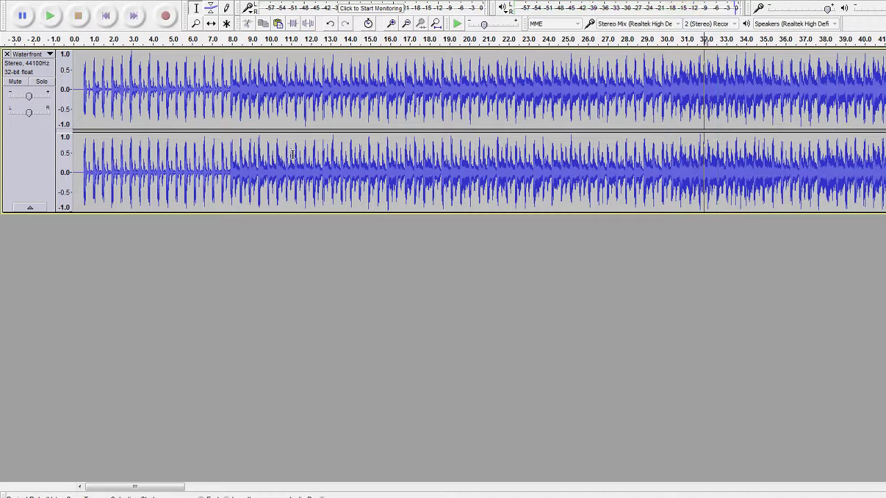
pyautogui.click(231, 131)
pyautogui.press('space')
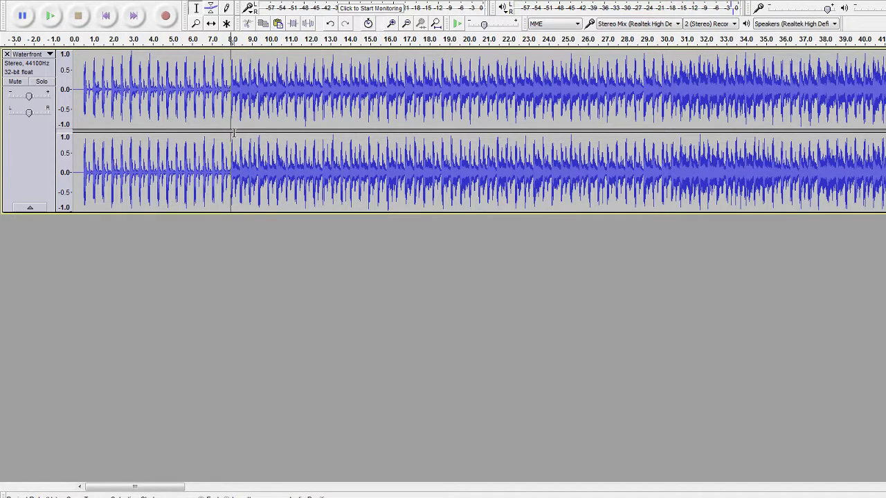
# Step: Examine the waveform around the 8 s section change up close and play the track from about 9.3 s
pyautogui.hotkey('ctrl', '1')
pyautogui.hotkey('ctrl', '1')
pyautogui.hotkey('ctrl', '1')
pyautogui.hotkey('ctrl', '1')
pyautogui.hotkey('ctrl', '1')
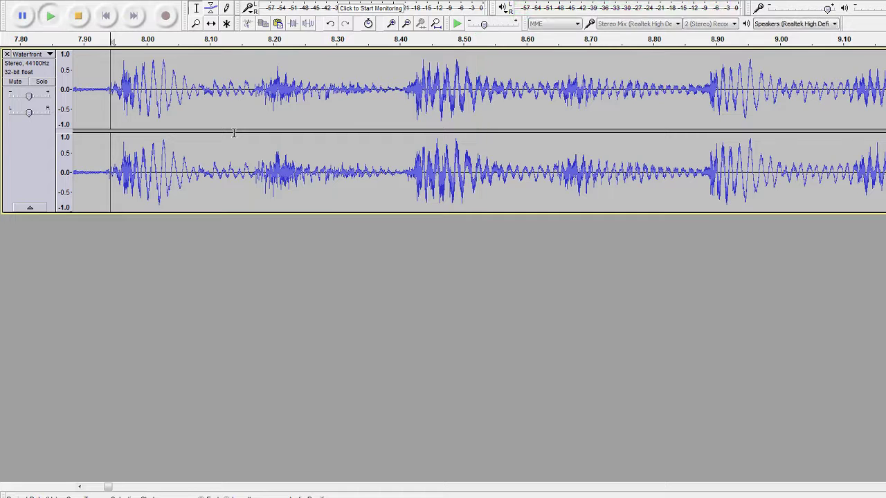
pyautogui.hotkey('ctrl', '3')
pyautogui.hotkey('ctrl', '3')
pyautogui.hotkey('ctrl', '3')
pyautogui.click(396, 128)
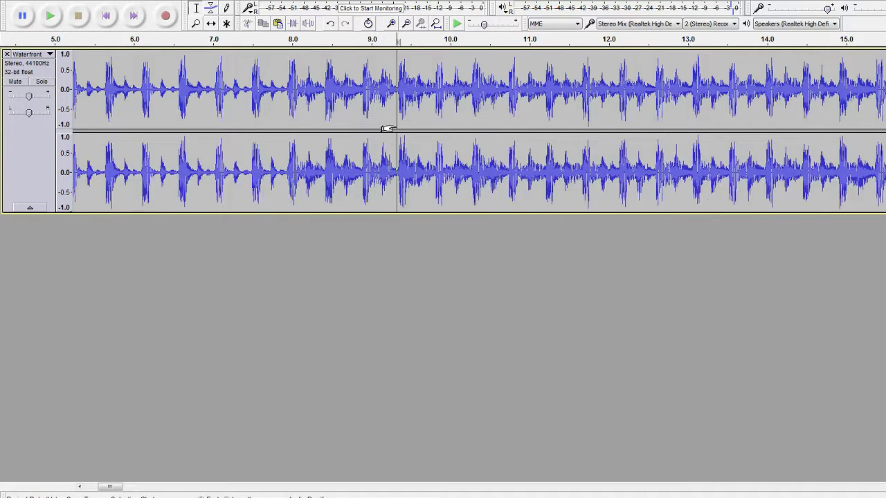
pyautogui.press('space')
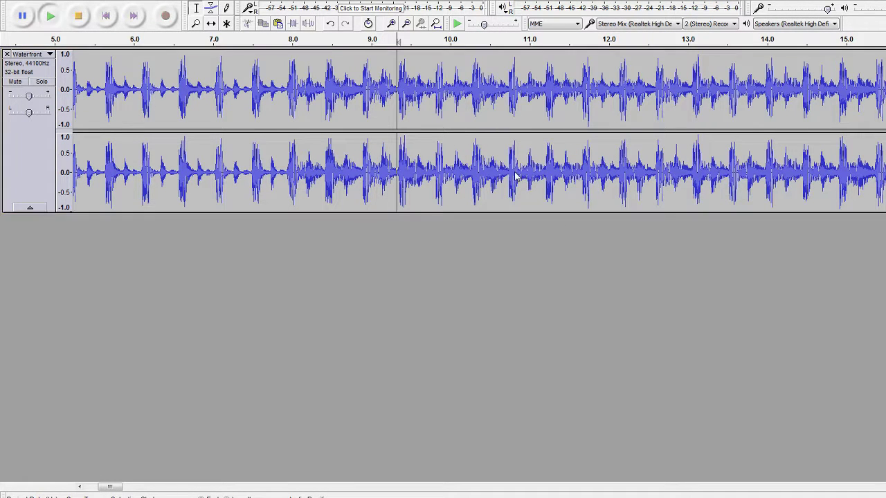
# Step: Play the track twice from about 10.5 s in short bursts to listen to its hits
pyautogui.click(491, 149)
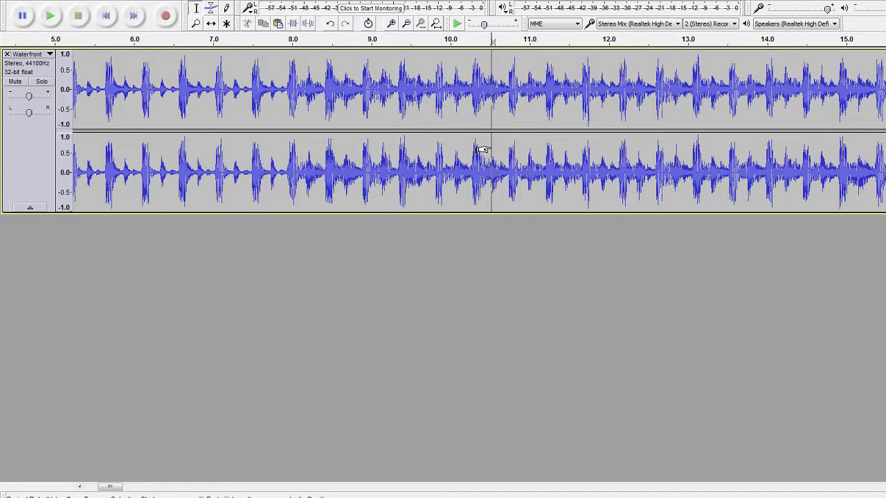
pyautogui.press('space')
pyautogui.press('space')
pyautogui.press('space')
pyautogui.press('space')
# Step: Play a short excerpt of the track from about 57.6 s
pyautogui.hotkey('ctrl', '3')
pyautogui.hotkey('ctrl', '3')
pyautogui.hotkey('ctrl', '3')
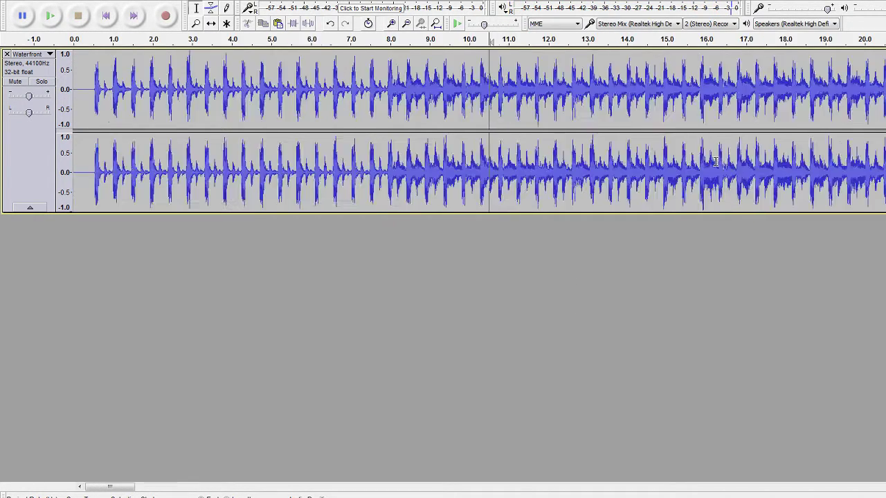
pyautogui.click(644, 144)
pyautogui.press('space')
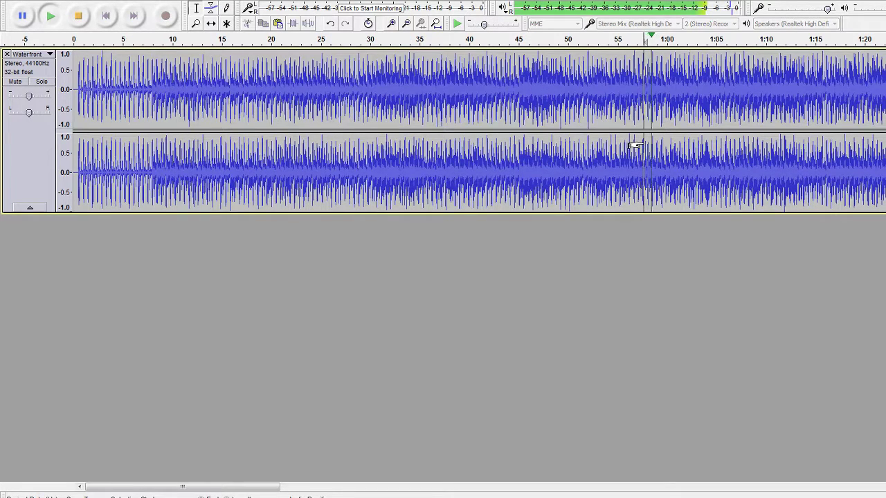
pyautogui.press('space')
# Step: Inspect the waveform before 57 s in more detail and play a short excerpt from about 53.2 s
pyautogui.hotkey('ctrl', '1')
pyautogui.hotkey('ctrl', '1')
pyautogui.hotkey('ctrl', '1')
pyautogui.hotkey('ctrl', '1')
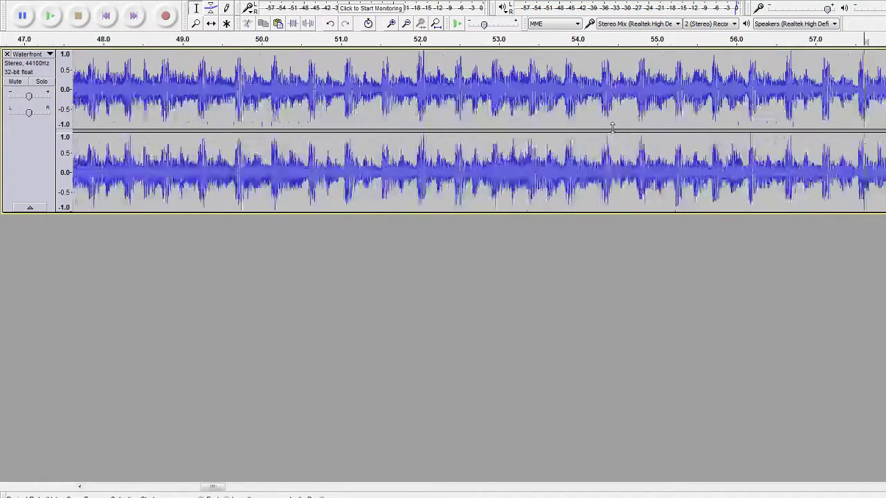
pyautogui.click(413, 119)
pyautogui.press('space')
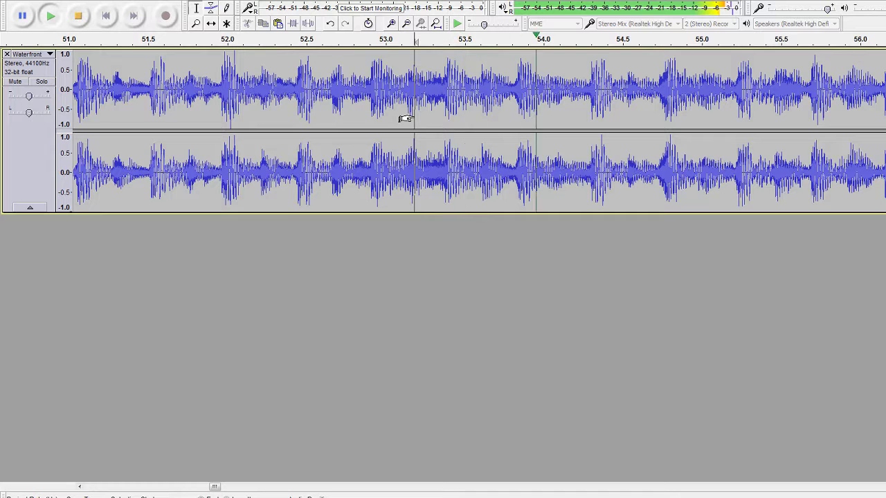
pyautogui.press('space')
# Step: Play the track for a few seconds from about 49.2 s
pyautogui.hotkey('ctrl', '3')
pyautogui.hotkey('ctrl', '3')
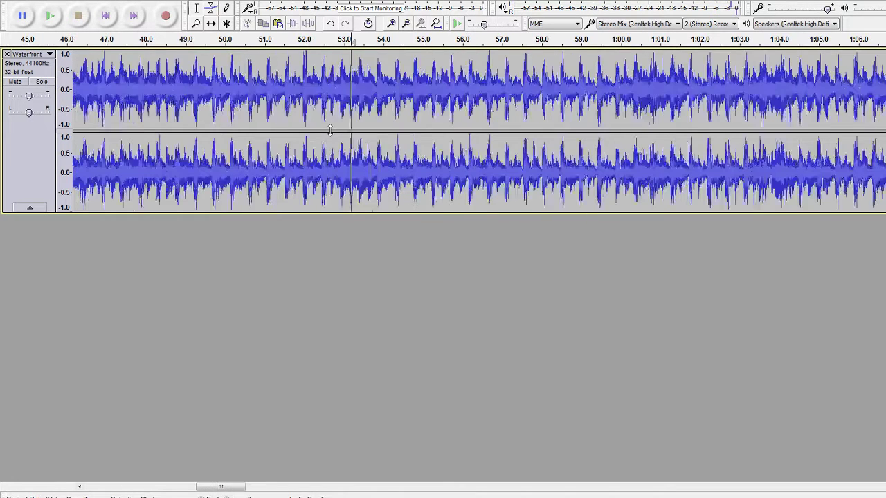
pyautogui.click(196, 122)
pyautogui.press('space')
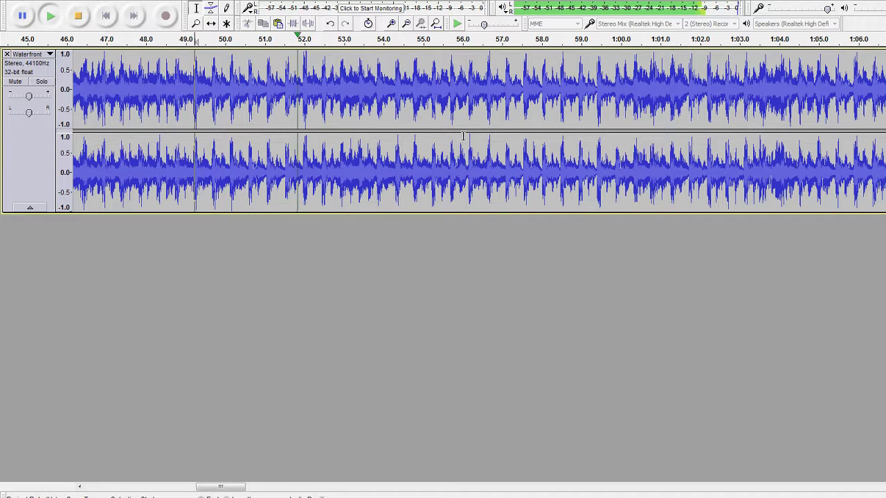
pyautogui.press('space')
# Step: Play a short excerpt of the track from about 44.5 s
pyautogui.hotkey('ctrl', '3')
pyautogui.hotkey('ctrl', '3')
pyautogui.hotkey('ctrl', '3')
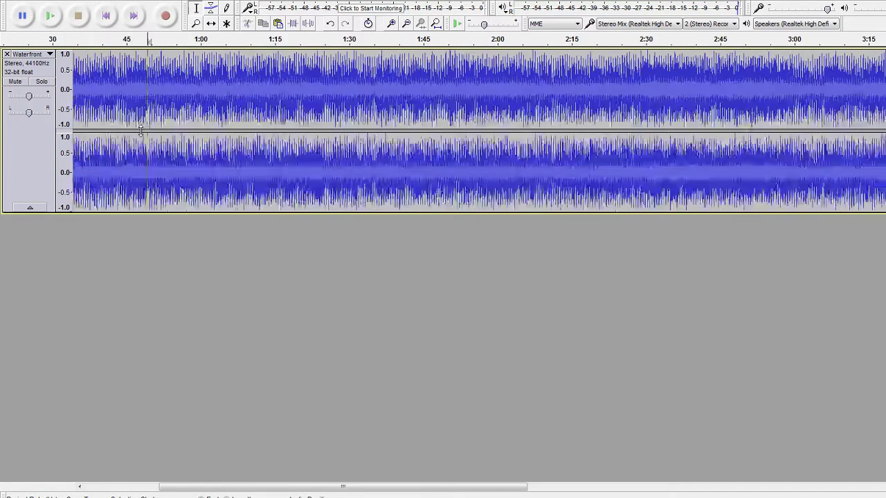
pyautogui.click(124, 124)
pyautogui.press('space')
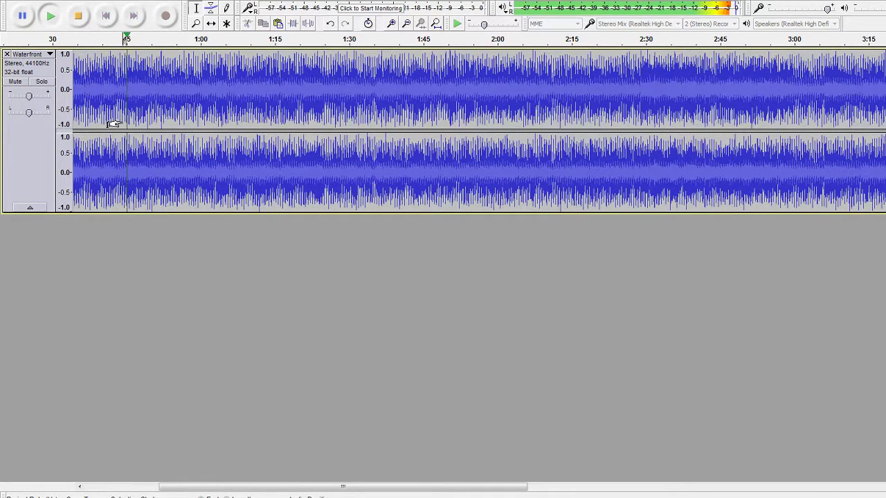
pyautogui.press('space')
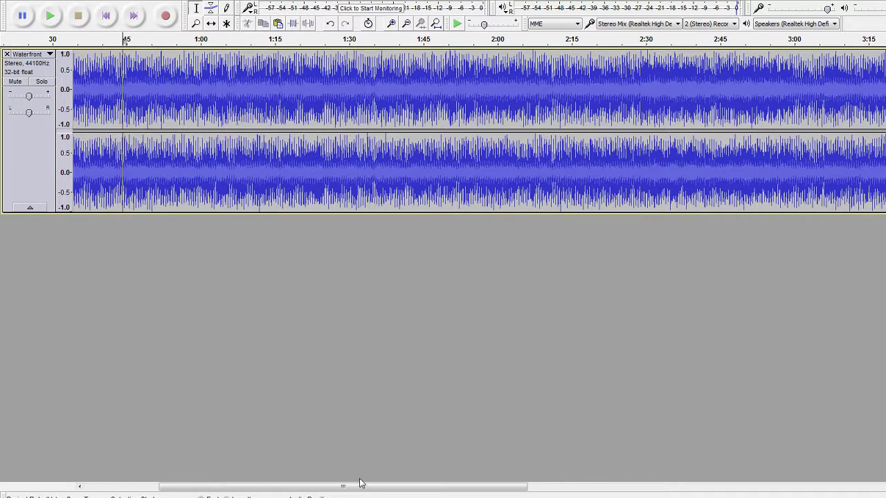
# Step: Play short excerpts from about 21 s and about 18.1 s to look for a cleaner drum hit
pyautogui.moveTo(359, 483); pyautogui.dragTo(179, 436)
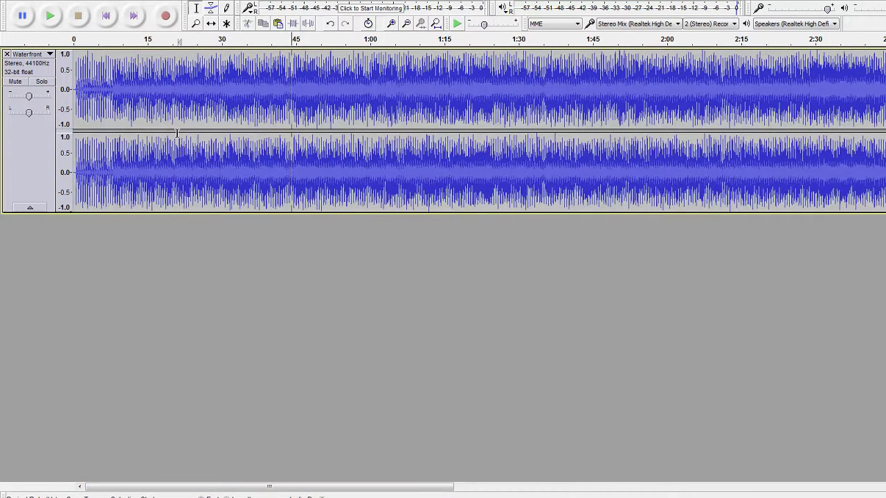
pyautogui.click(177, 133)
pyautogui.press('space')
pyautogui.press('space')
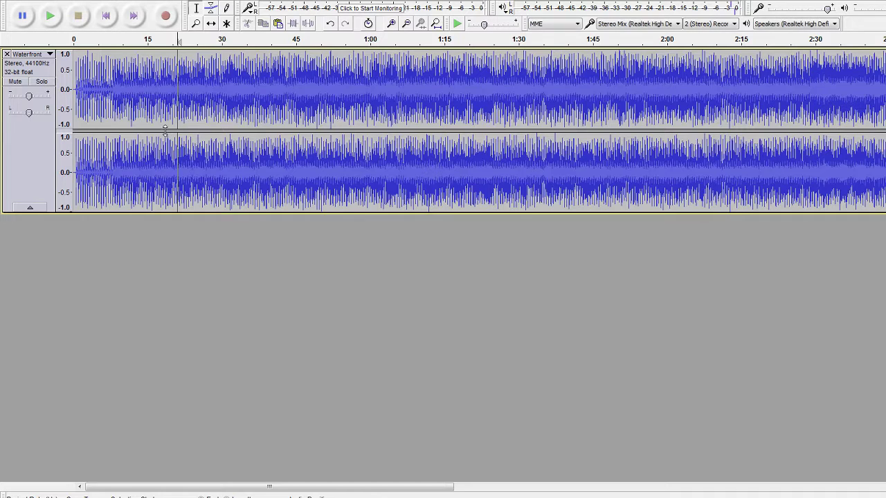
pyautogui.hotkey('ctrl', '1')
pyautogui.hotkey('ctrl', '1')
pyautogui.hotkey('ctrl', '1')
pyautogui.hotkey('ctrl', '1')
pyautogui.hotkey('ctrl', '1')
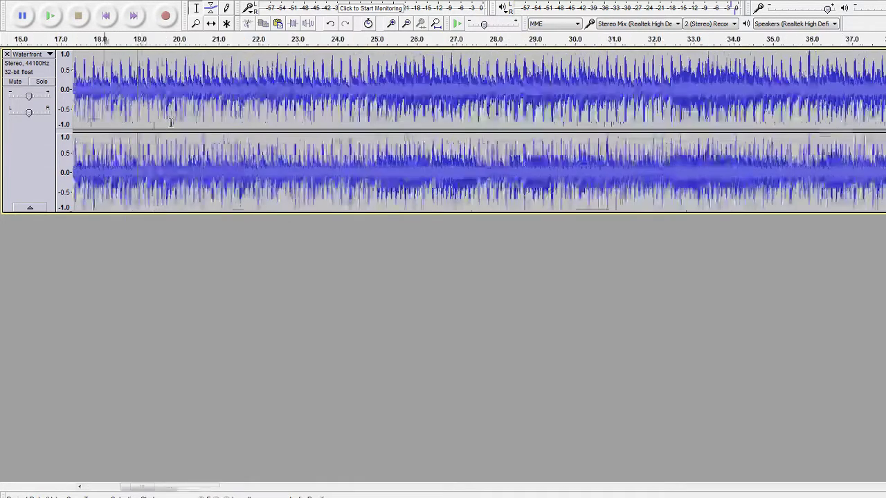
pyautogui.press('space')
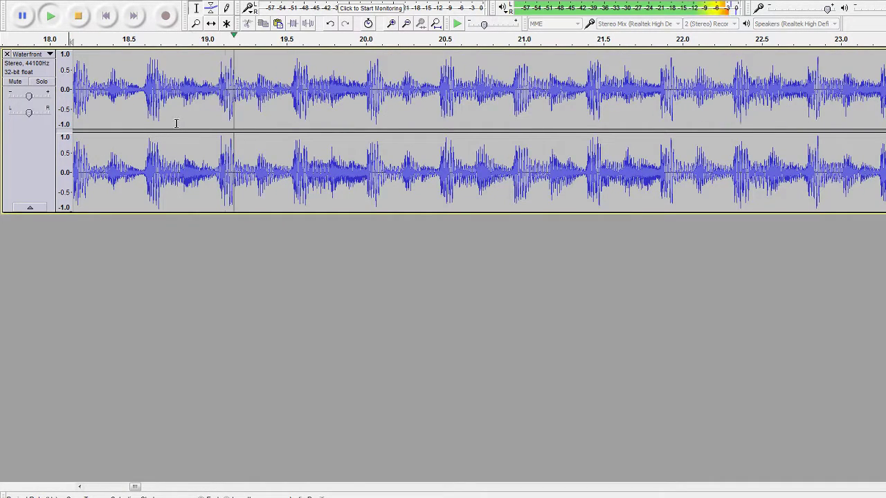
pyautogui.press('space')
# Step: Play the track from the loud hit at about 14.9 s and replay that spot once more
pyautogui.click(78, 487)
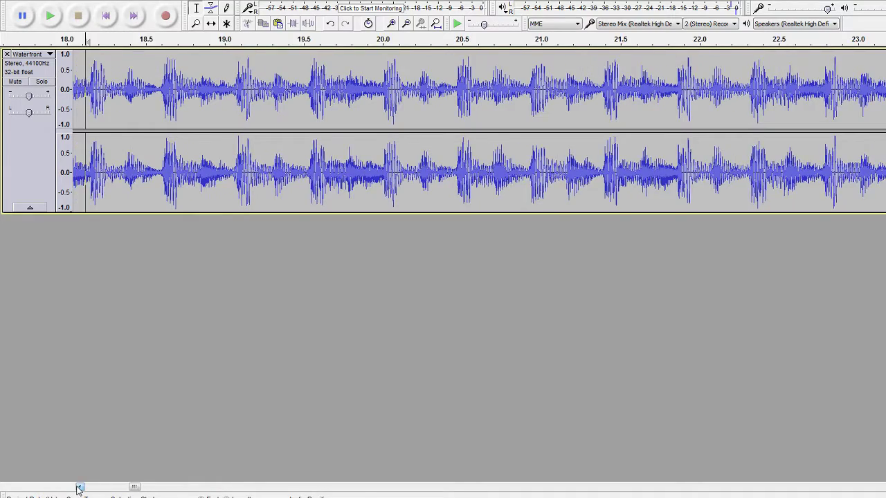
pyautogui.click(79, 487)
pyautogui.click(79, 487)
pyautogui.click(79, 487)
pyautogui.click(78, 487)
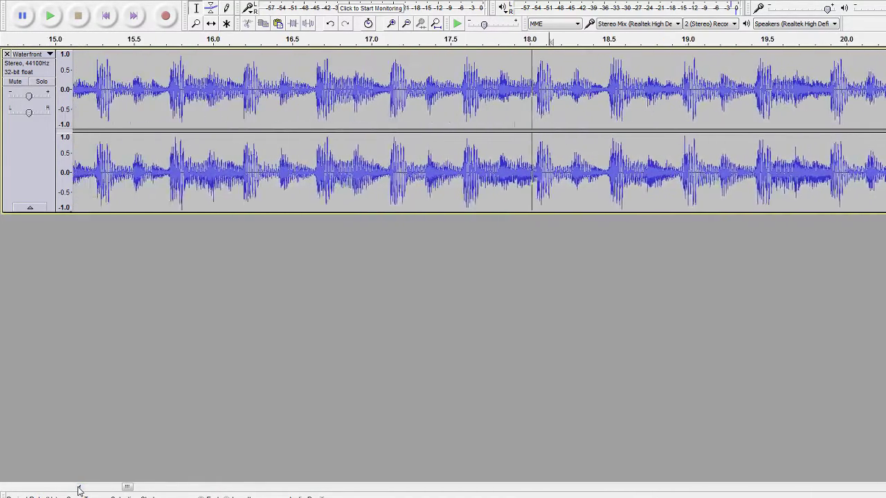
pyautogui.click(79, 487)
pyautogui.click(157, 139)
pyautogui.press('space')
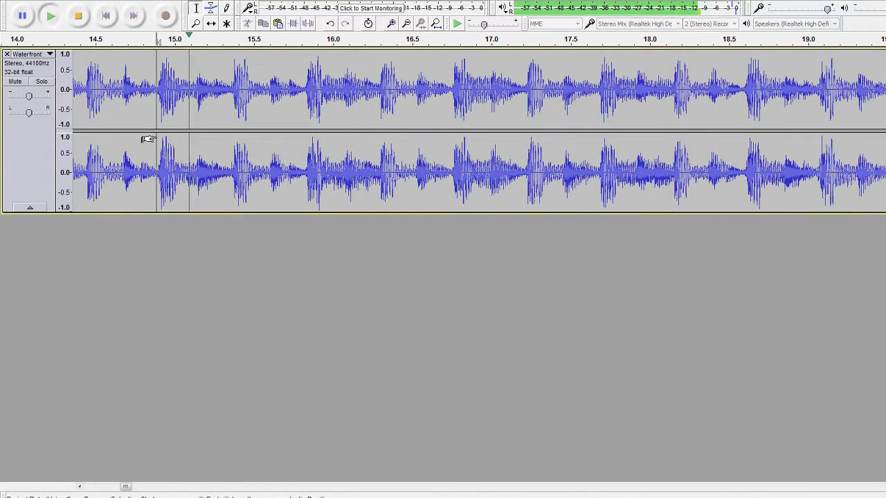
pyautogui.press('space')
pyautogui.moveTo(123, 486); pyautogui.dragTo(106, 487)
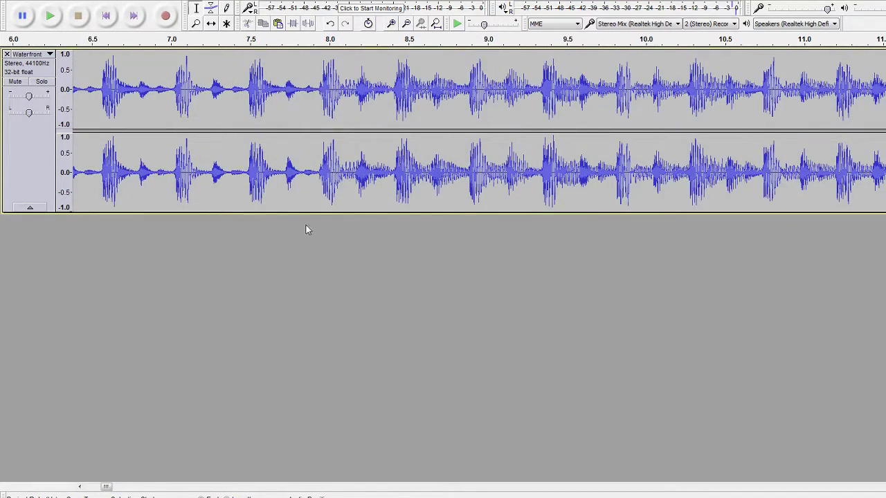
pyautogui.press('space')
pyautogui.press('space')
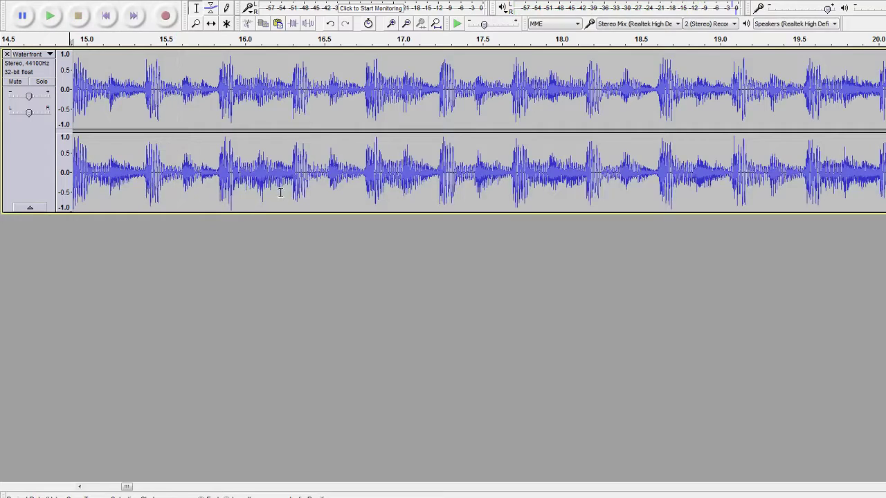
# Step: Play the track continuously from about 6.5 s to about 14.9 s
pyautogui.moveTo(126, 488); pyautogui.dragTo(100, 488)
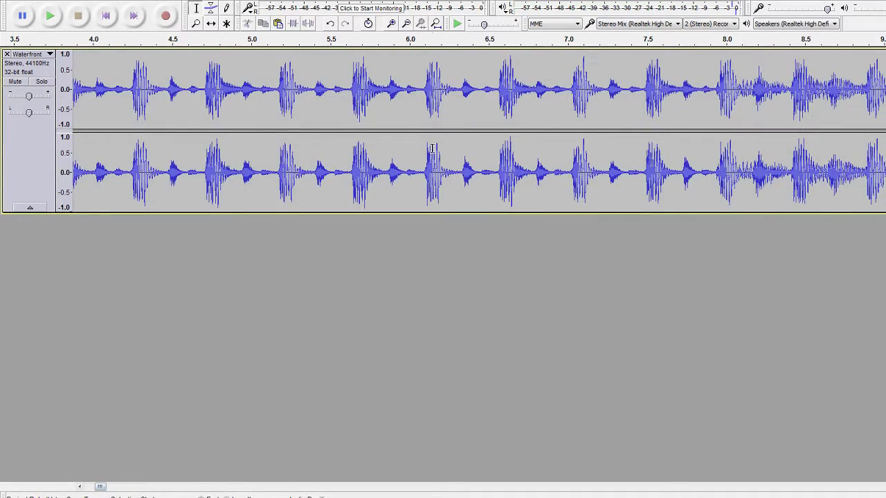
pyautogui.click(483, 128)
pyautogui.press('space')
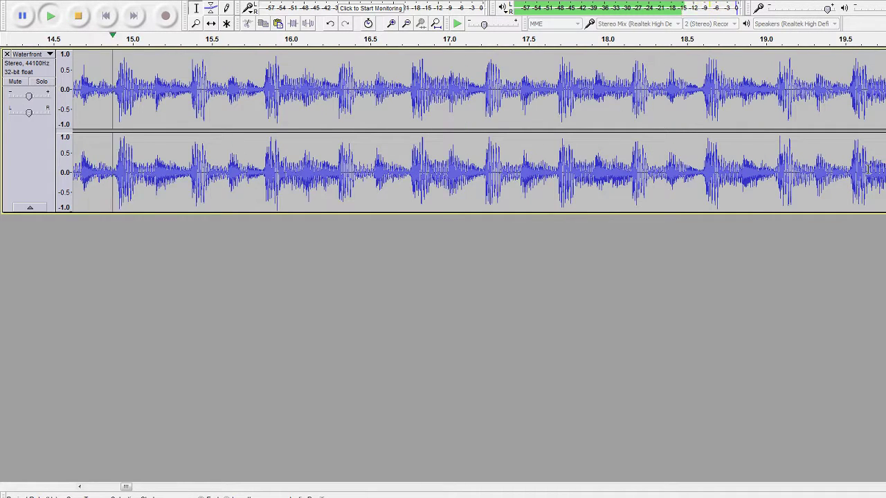
pyautogui.press('space')
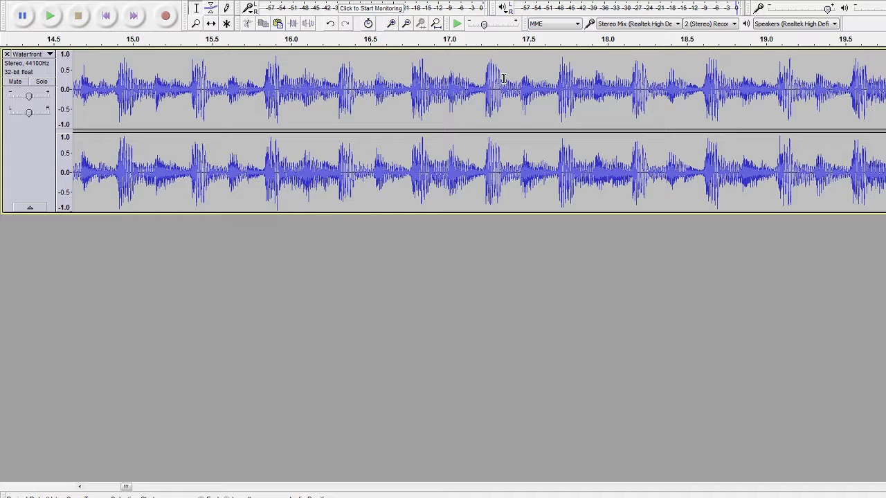
# Step: Play the hits around 15 s in short bursts, starting twice from about 14.7 s and once from about 15.02 s
pyautogui.click(86, 112)
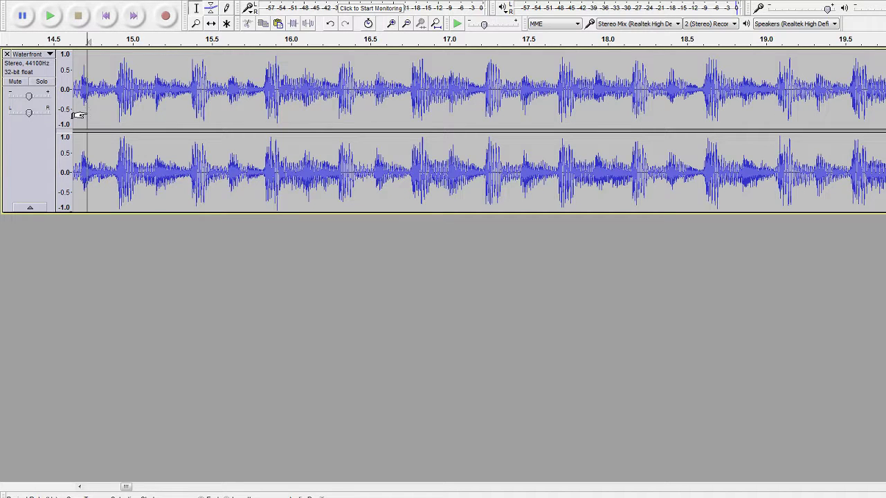
pyautogui.press('space')
pyautogui.press('space')
pyautogui.press('space')
pyautogui.press('space')
pyautogui.click(136, 111)
pyautogui.press('space')
pyautogui.press('space')
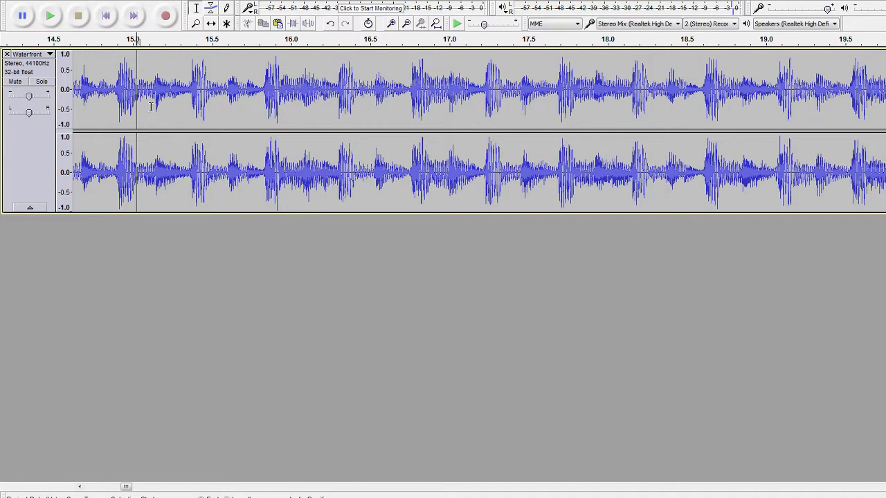
# Step: Examine the quieter hit near 15.15 s up close and play it from about 15.13 s
pyautogui.click(153, 108)
pyautogui.hotkey('ctrl', '1')
pyautogui.hotkey('ctrl', '1')
pyautogui.hotkey('ctrl', '1')
pyautogui.hotkey('ctrl', '1')
pyautogui.hotkey('ctrl', '1')
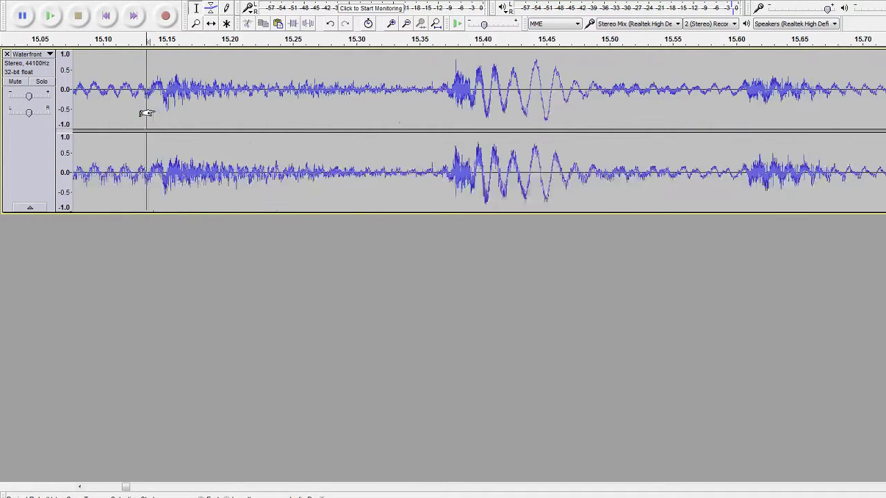
pyautogui.press('space')
pyautogui.press('space')
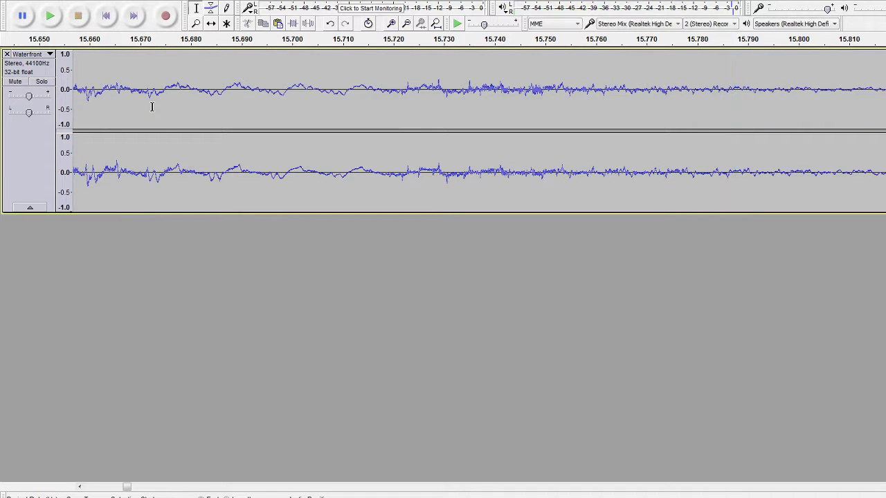
# Step: Replay the quieter hit from about 15.13 s with the surrounding hits in view
pyautogui.hotkey('ctrl', '3')
pyautogui.hotkey('ctrl', '3')
pyautogui.hotkey('ctrl', '3')
pyautogui.hotkey('ctrl', '3')
pyautogui.press('space')
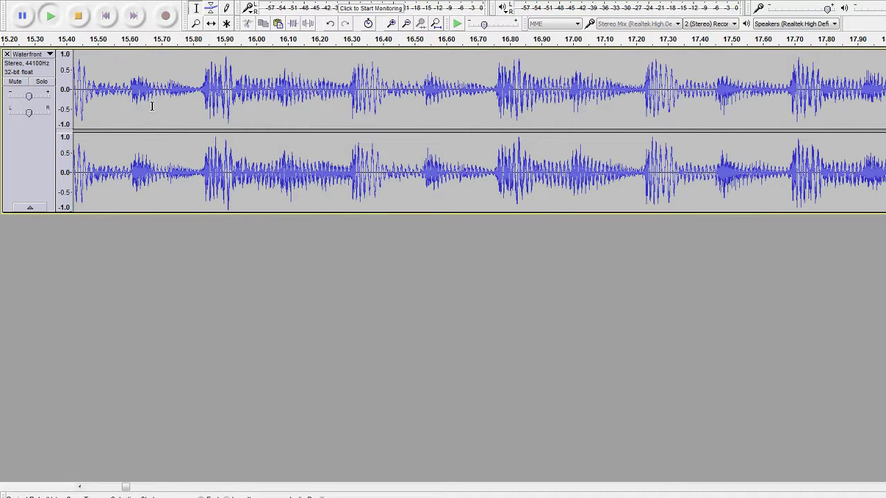
pyautogui.press('space')
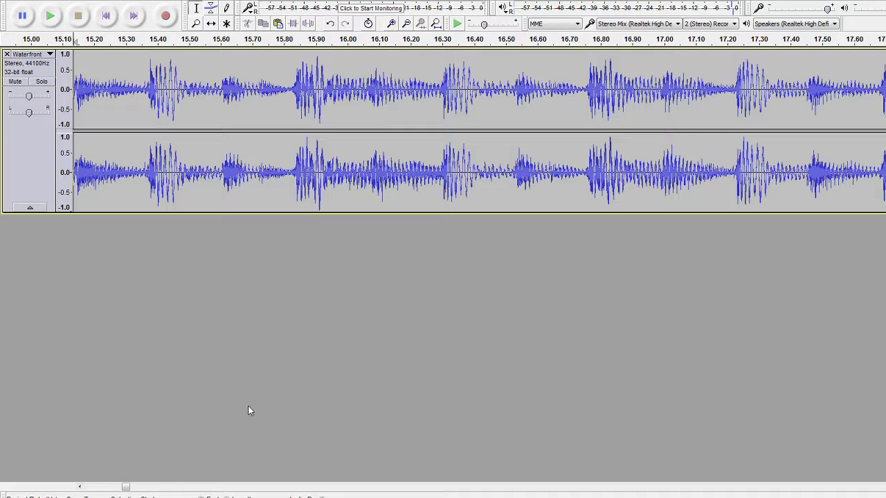
# Step: Play the passage around the quieter hit from about 15.03 s and move the playback start back to about 14.85 s
pyautogui.hscroll(-3, 99, 441)
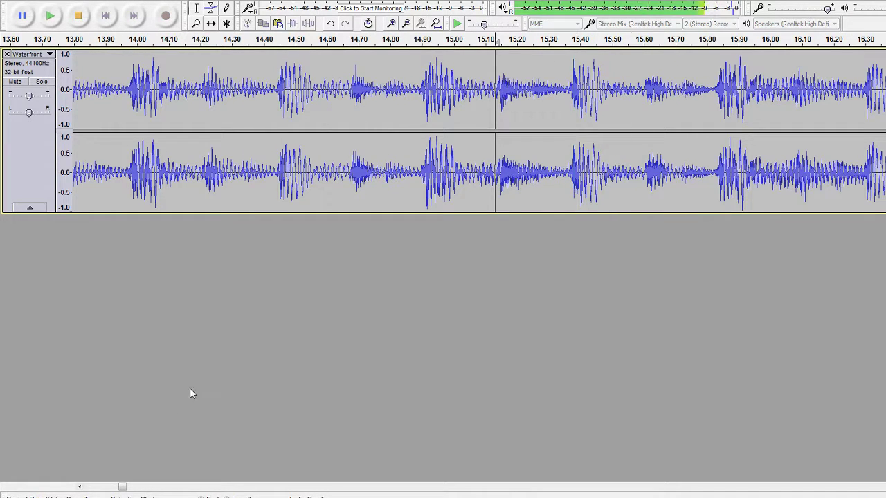
pyautogui.click(463, 124)
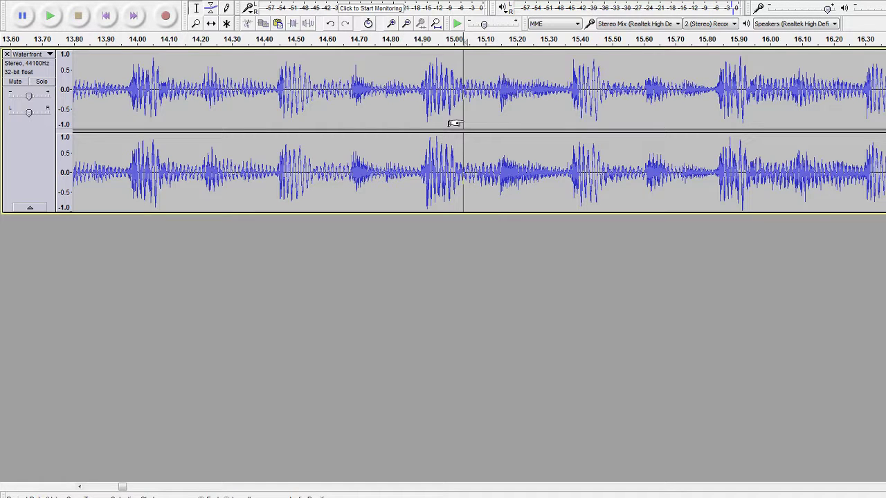
pyautogui.press('space')
pyautogui.press('space')
pyautogui.moveTo(463, 123); pyautogui.dragTo(879, 131)
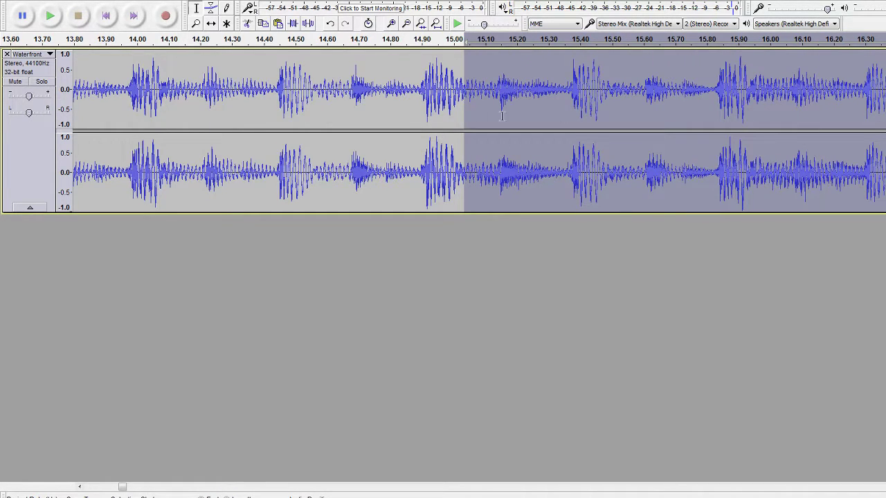
pyautogui.click(405, 112)
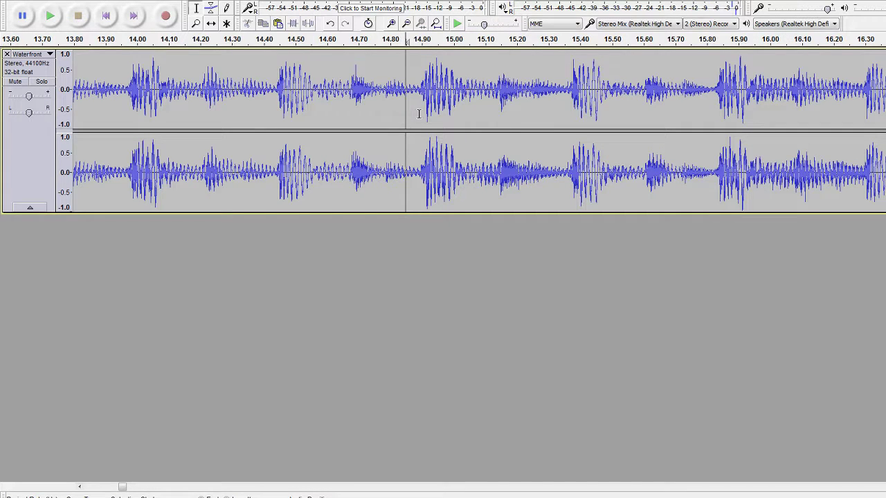
# Step: Play the loud hit near 14.9 s in short bursts, fine-tuning the playback start to about 14.89 s
pyautogui.click(420, 115)
pyautogui.press('space')
pyautogui.press('space')
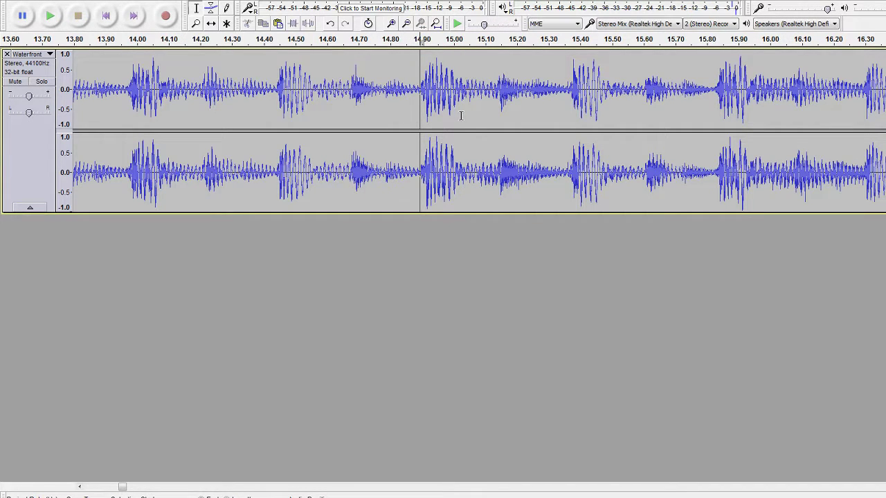
pyautogui.click(465, 116)
pyautogui.click(416, 116)
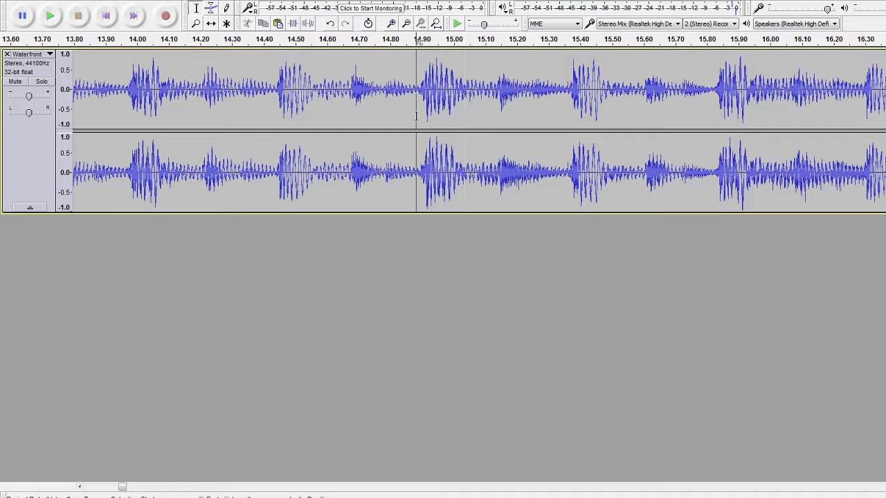
pyautogui.click(422, 116)
pyautogui.click(419, 116)
pyautogui.press('space')
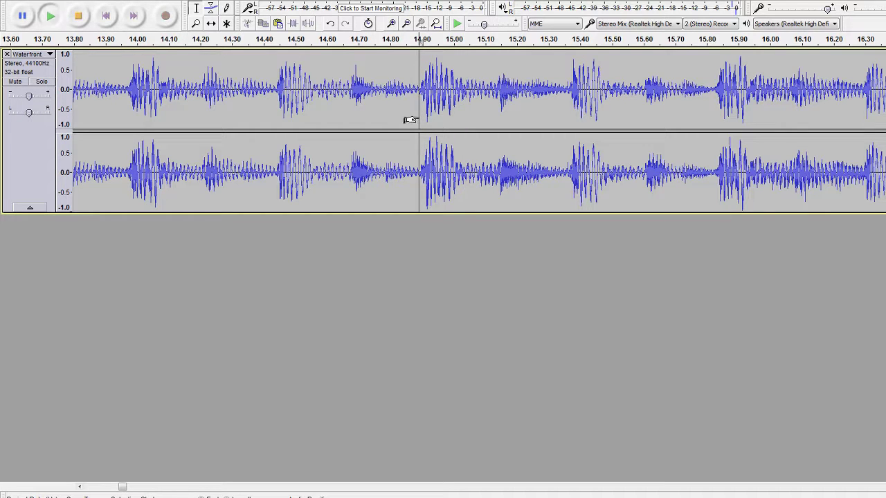
pyautogui.press('space')
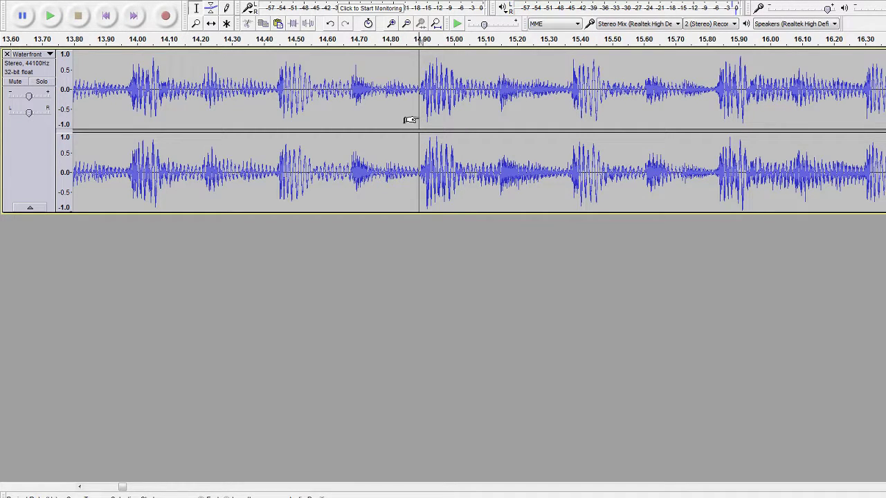
# Step: Select a passage from about 14.89 s and audition it with the end at about 16.29, 16.76 and 17.22 s
pyautogui.moveTo(418, 120); pyautogui.dragTo(804, 113)
pyautogui.press('space')
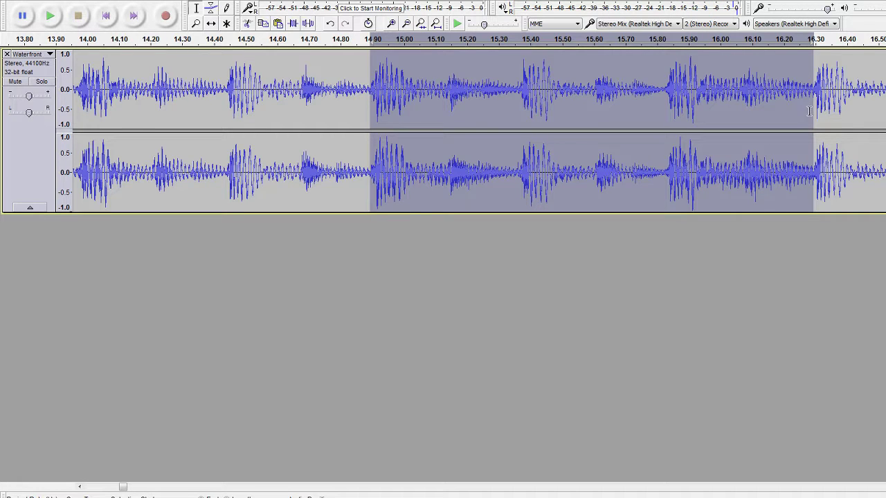
pyautogui.moveTo(816, 112); pyautogui.dragTo(687, 121)
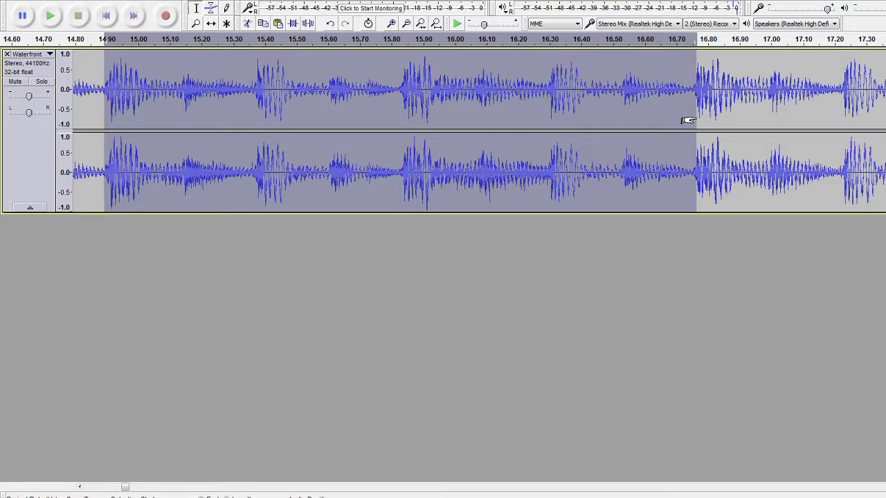
pyautogui.press('space')
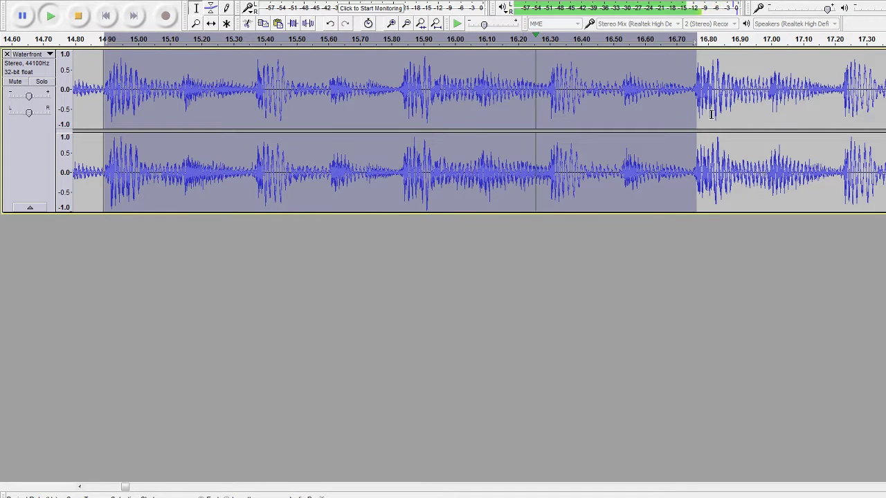
pyautogui.moveTo(694, 118); pyautogui.dragTo(836, 128)
pyautogui.press('space')
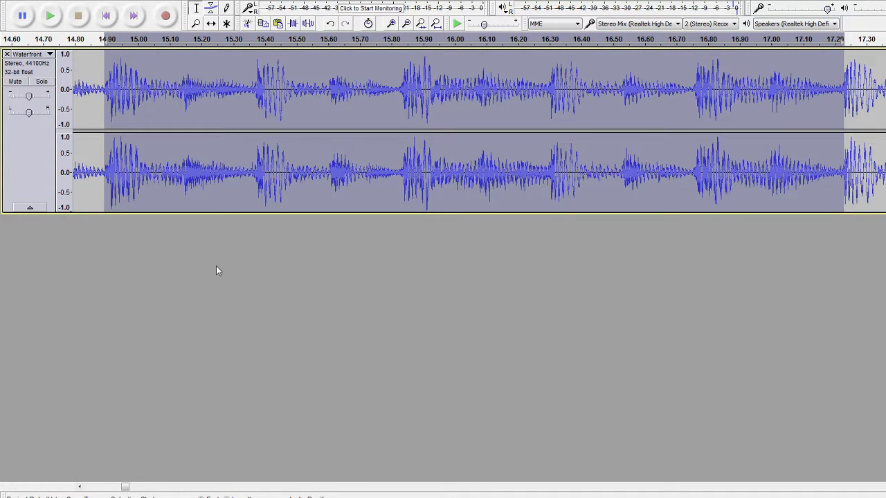
# Step: Deselect the track and play the marked range from about 14.89 s as a loop and in short bursts
pyautogui.click(231, 247)
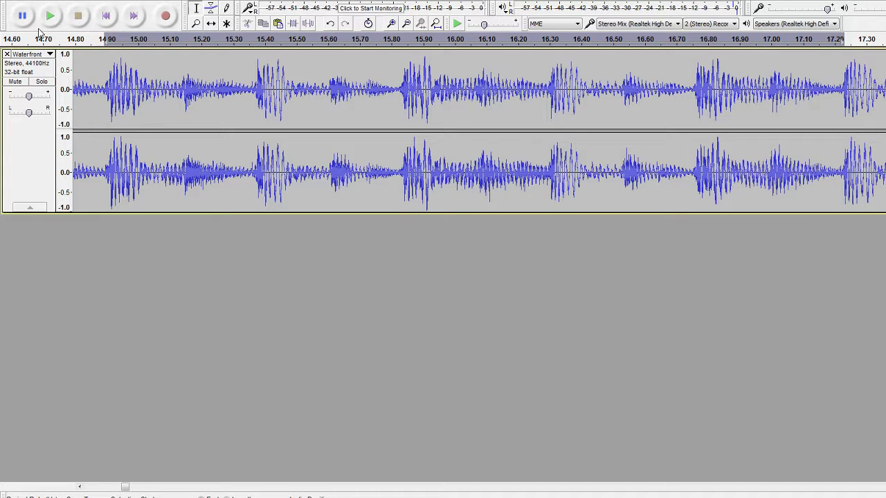
pyautogui.hotkey('shift', 'space')
pyautogui.press('space')
pyautogui.press('space')
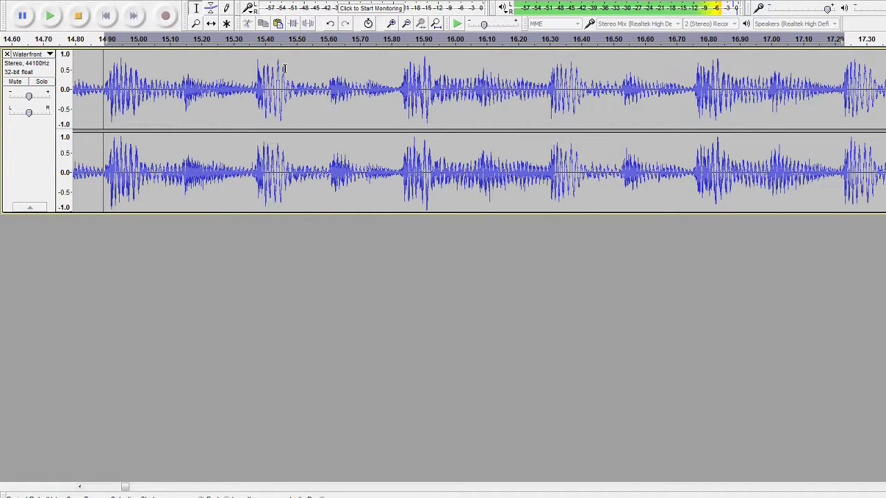
pyautogui.press('space')
# Step: Select the passage from about 14.89 to 16.76 s and play the selection
pyautogui.moveTo(104, 114); pyautogui.dragTo(697, 141)
pyautogui.press('space')
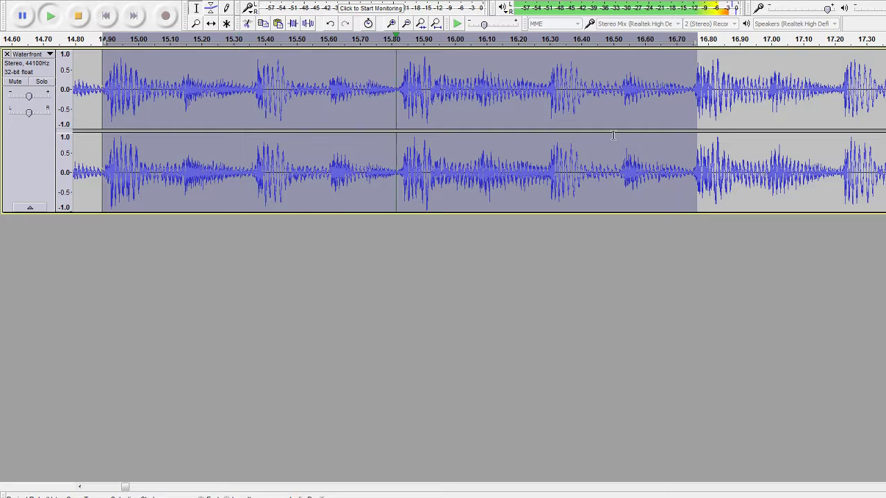
pyautogui.press('space')
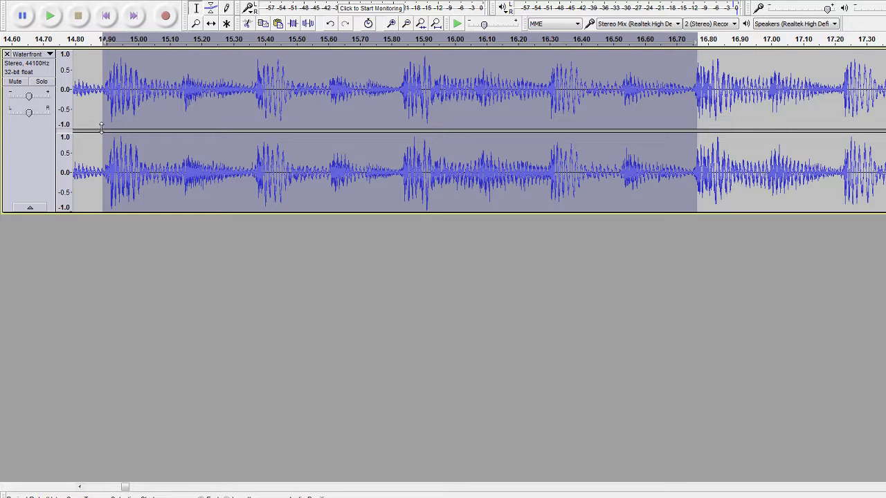
# Step: Move the selection's start to about 14.90 s, audition it with the end at about 17.23 s and return the end to about 16.76 s
pyautogui.moveTo(110, 127)
pyautogui.mouseDown()
pyautogui.moveTo(238, 135)
pyautogui.moveTo(112, 129)
pyautogui.mouseUp()
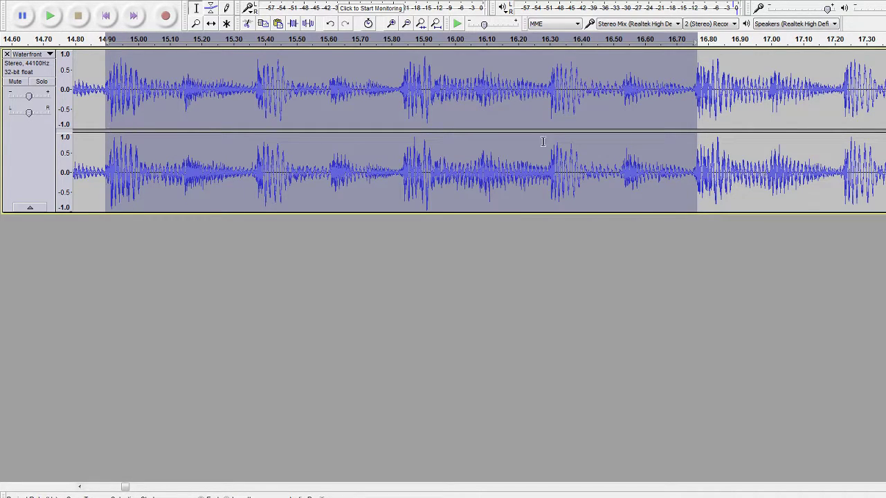
pyautogui.moveTo(692, 131); pyautogui.dragTo(838, 129)
pyautogui.press('space')
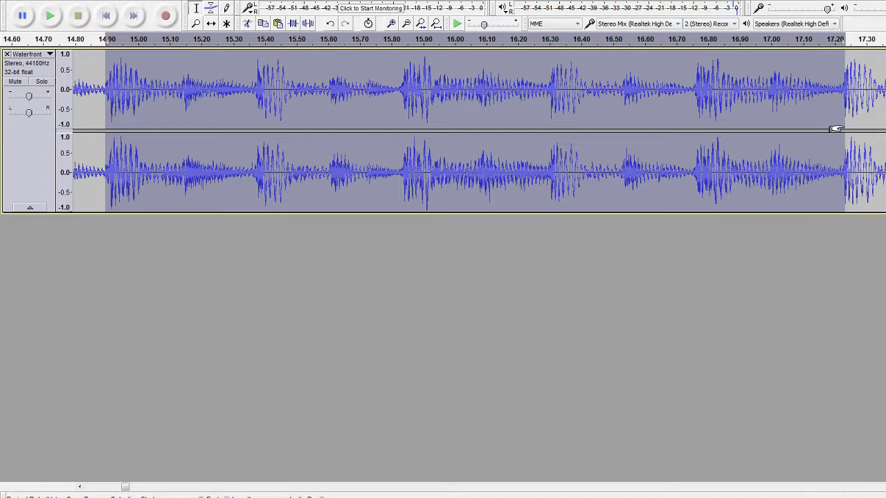
pyautogui.moveTo(826, 129); pyautogui.dragTo(685, 128)
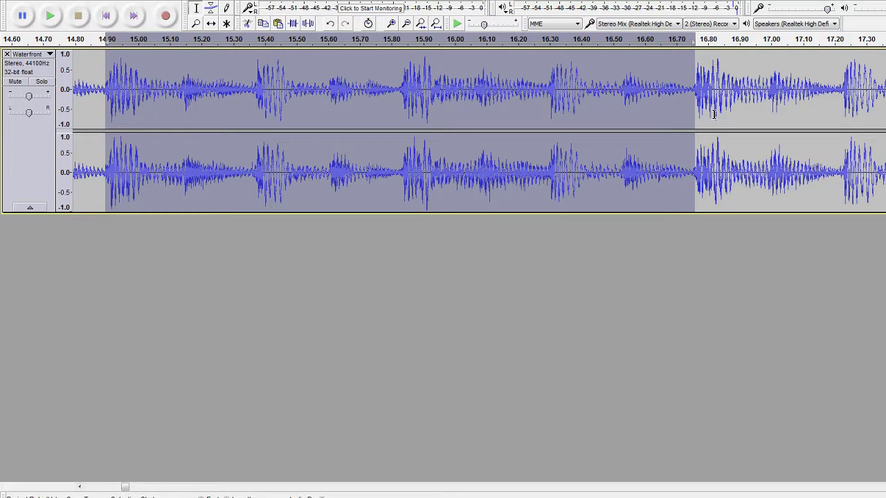
# Step: Trim both selection edges up close, setting the end just before the hit at 16.76 s and the start at about 14.89 s
pyautogui.scroll(4, 730, 108)
pyautogui.scroll(-2, 496, 107)
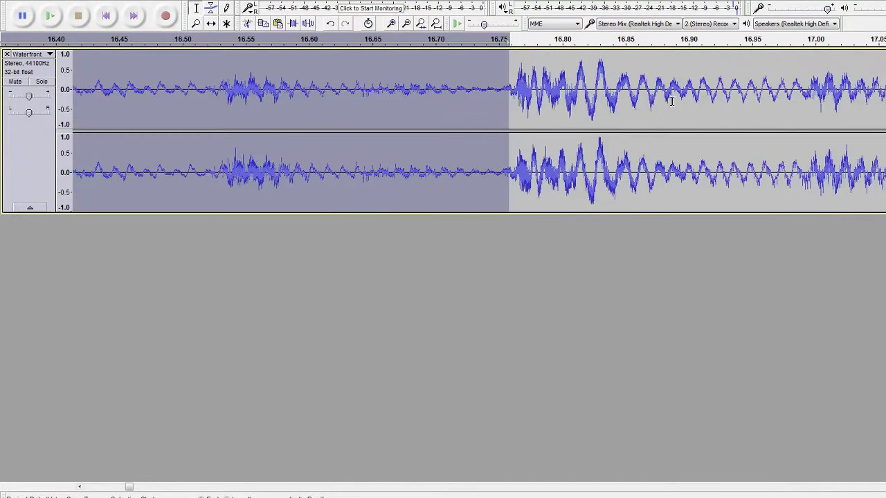
pyautogui.moveTo(494, 113); pyautogui.dragTo(497, 115)
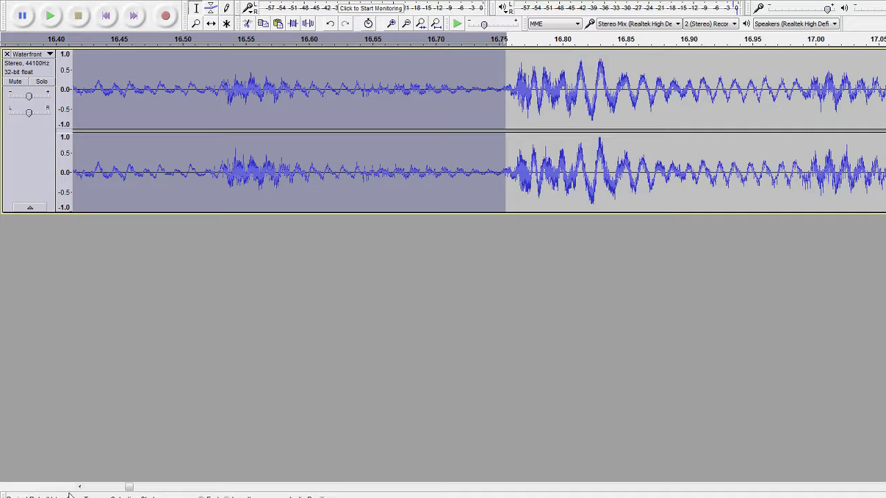
pyautogui.moveTo(79, 488); pyautogui.dragTo(80, 487)
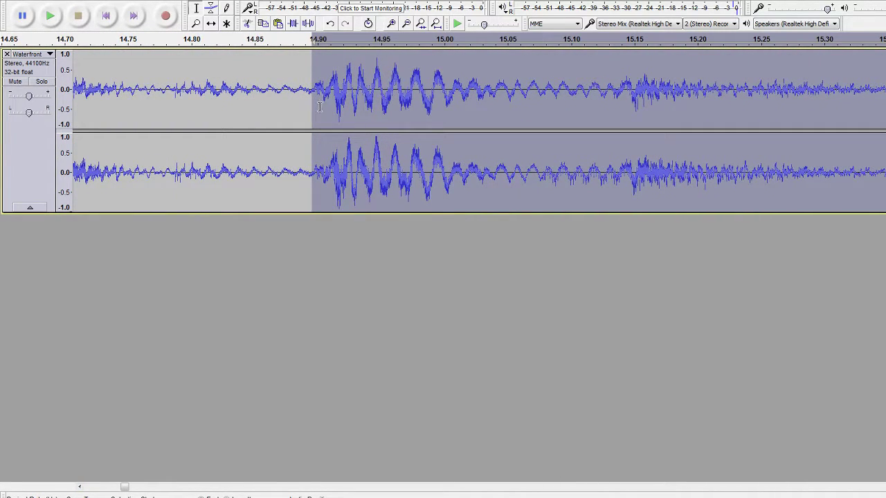
pyautogui.moveTo(312, 109)
pyautogui.mouseDown()
pyautogui.moveTo(325, 109)
pyautogui.moveTo(317, 110)
pyautogui.mouseUp()
pyautogui.moveTo(318, 109); pyautogui.dragTo(311, 112)
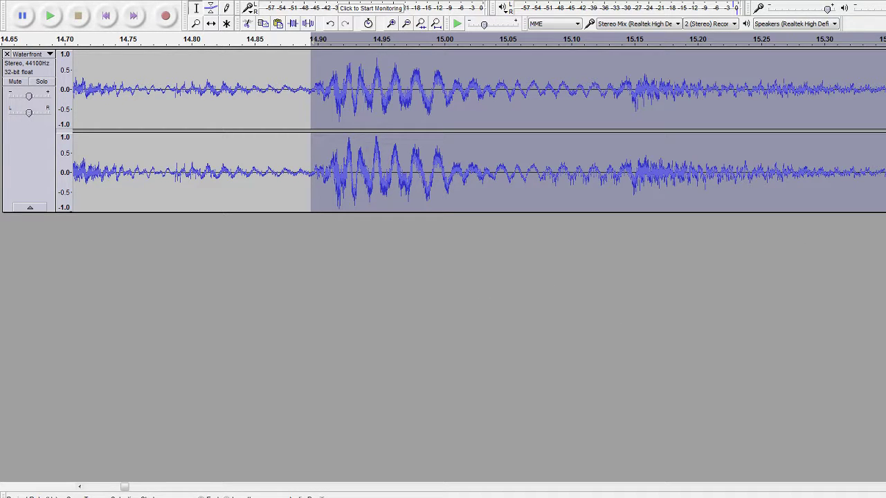
# Step: Clear the selection and play the track from about 1:23 with the full waveform in view
pyautogui.click(643, 151)
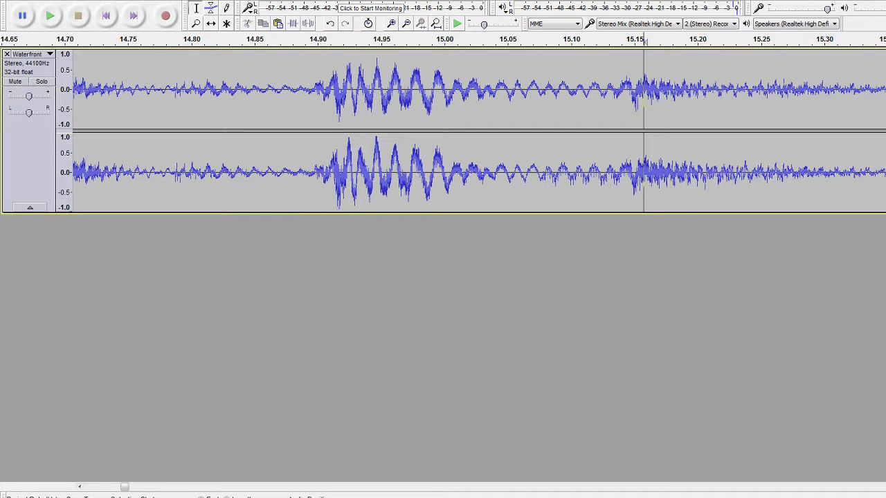
pyautogui.scroll(-4, 670, 153)
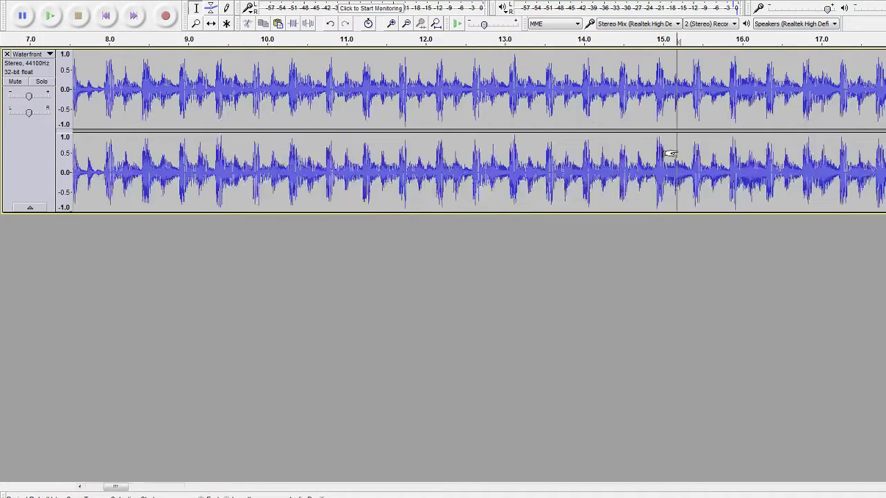
pyautogui.scroll(-4, 670, 154)
pyautogui.click(485, 121)
pyautogui.press('space')
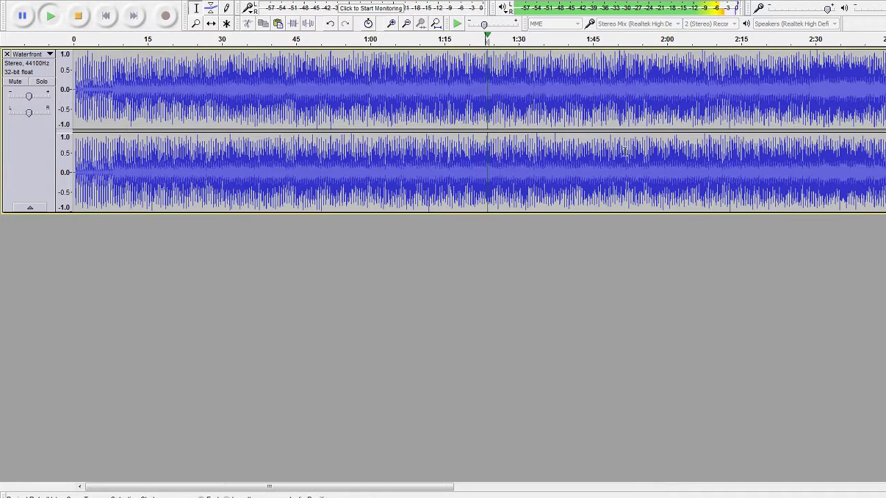
# Step: Play the track from about 0:20 and again from about 0:41 to search for usable drum hits
pyautogui.click(172, 139)
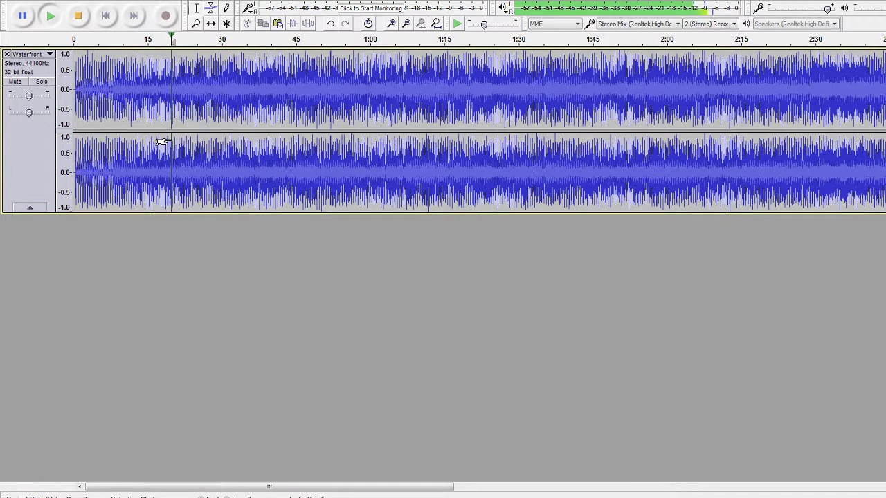
pyautogui.click(247, 126)
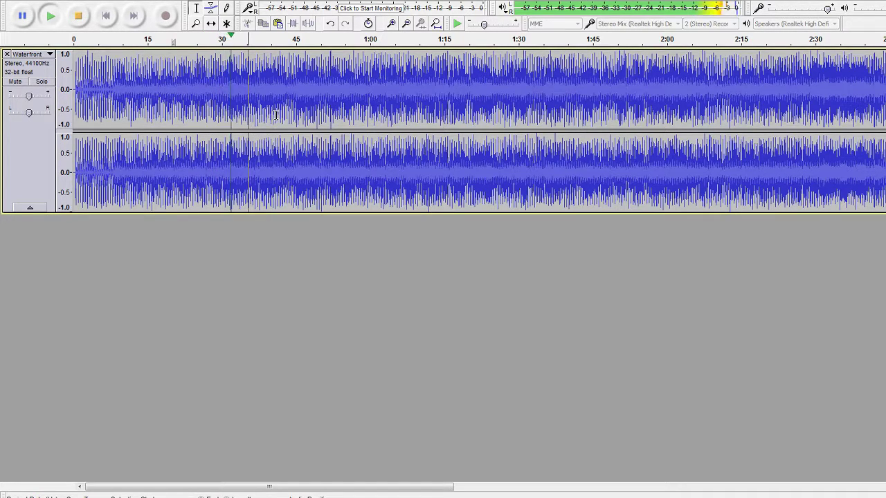
pyautogui.click(277, 117)
pyautogui.press('space')
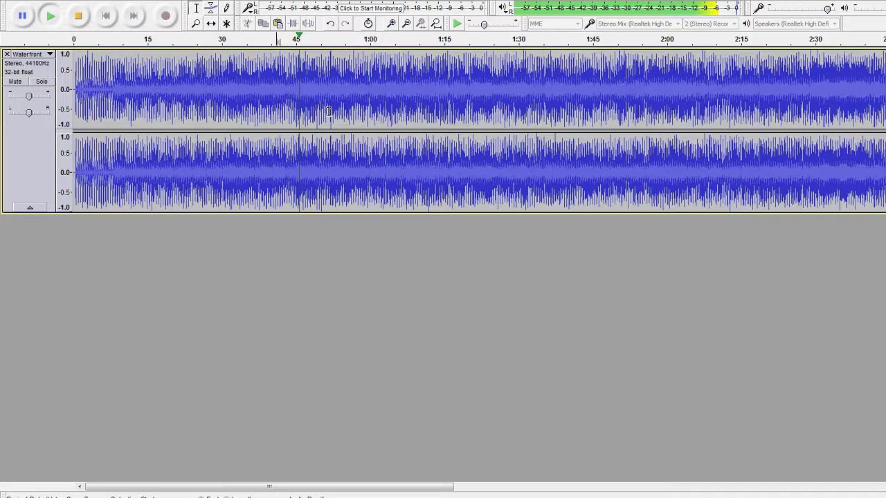
pyautogui.press('space')
# Step: Play the track from about 0:57 and from about 0:51, stopping playback after each audition
pyautogui.click(354, 111)
pyautogui.press('space')
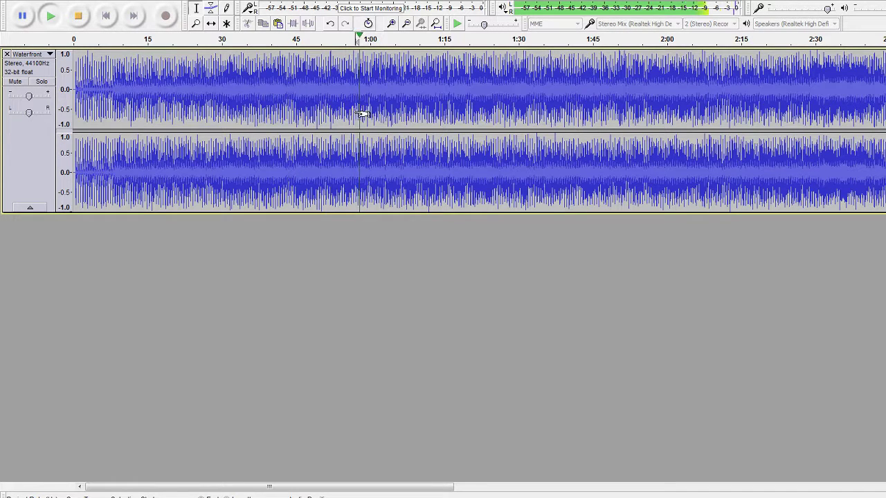
pyautogui.press('space')
pyautogui.click(325, 118)
pyautogui.press('space')
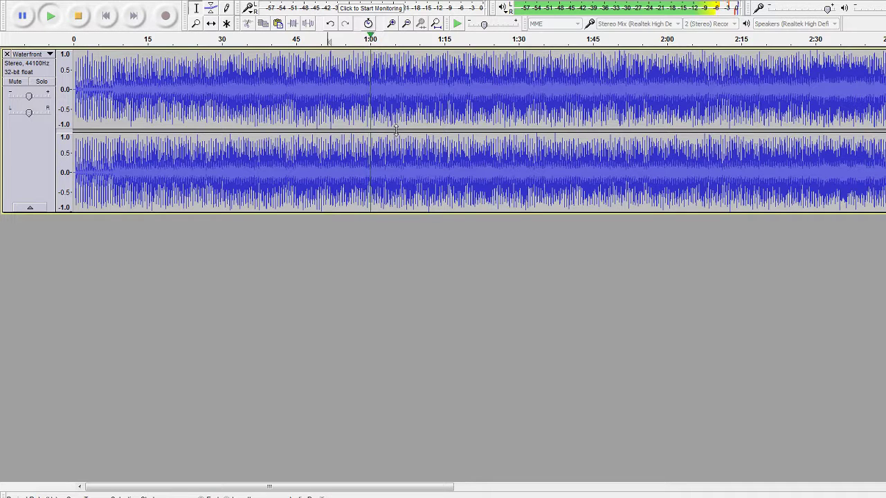
pyautogui.press('space')
# Step: Examine and play the passage around 1:01 up close and set the playback start to about 1:00.5
pyautogui.keyDown('ctrl'); pyautogui.scroll(5, 334, 121); pyautogui.keyUp('ctrl')
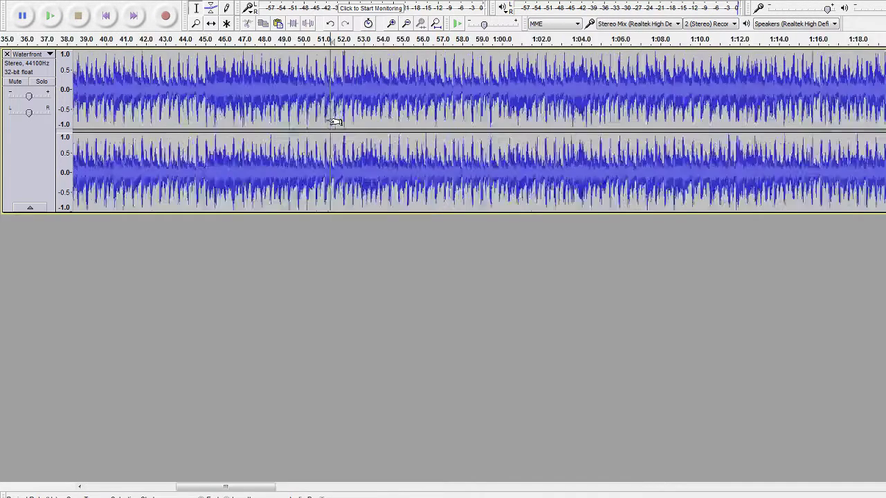
pyautogui.click(244, 114)
pyautogui.press('space')
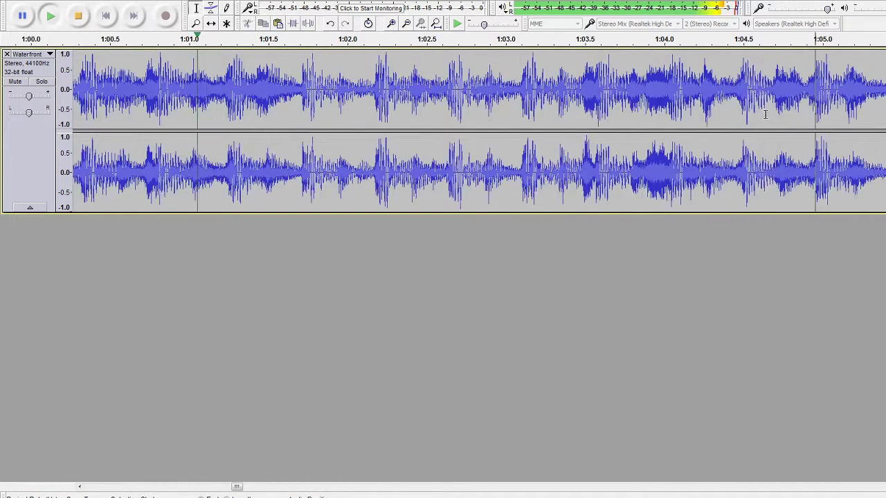
pyautogui.click(78, 15)
pyautogui.click(106, 123)
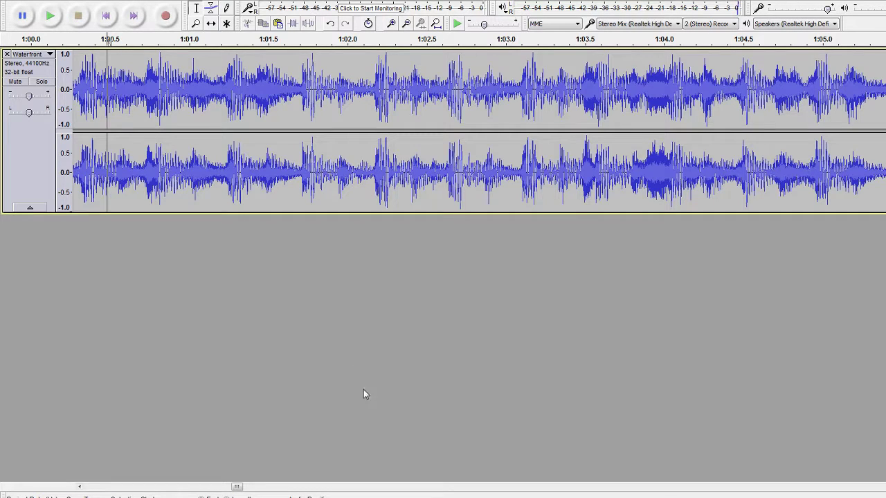
# Step: Go back to the hits just before 1:00 and play them from about 59.5 s
pyautogui.moveTo(78, 489); pyautogui.dragTo(78, 488)
pyautogui.click(496, 146)
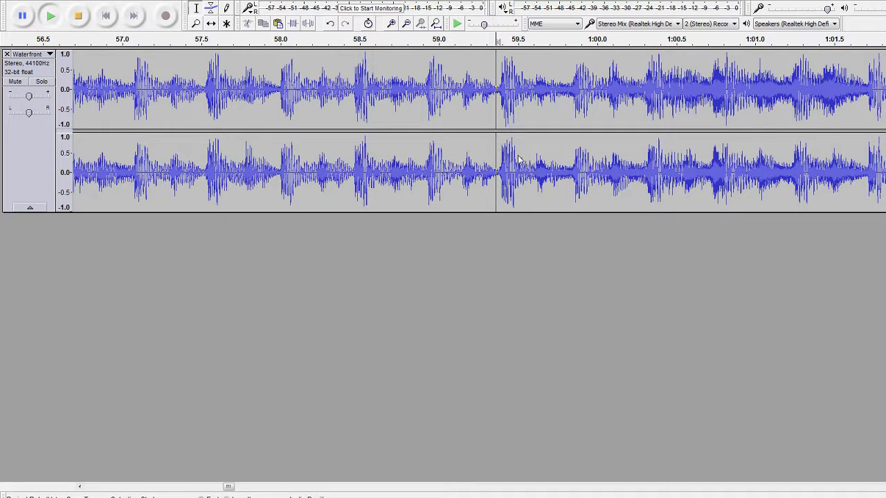
pyautogui.click(516, 127)
pyautogui.press('space')
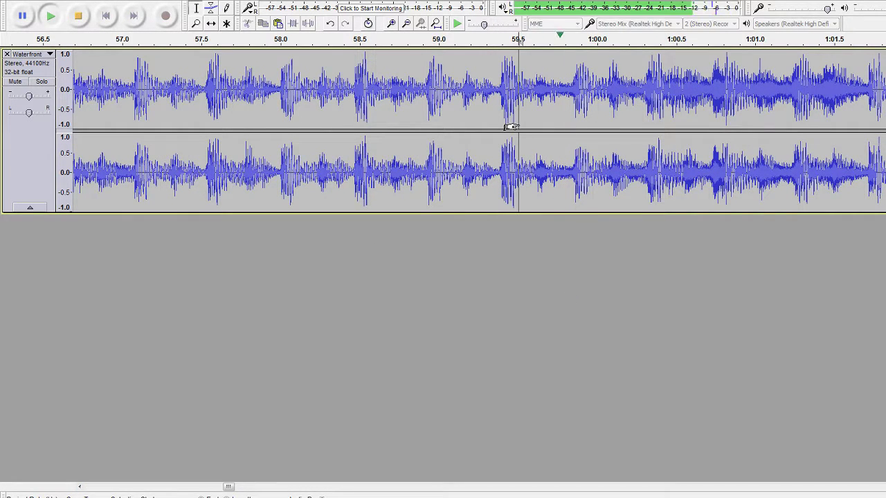
# Step: Replay the hits around 1:00 in short bursts, starting from about 1:00.0 and from about 59.77 s
pyautogui.click(585, 119)
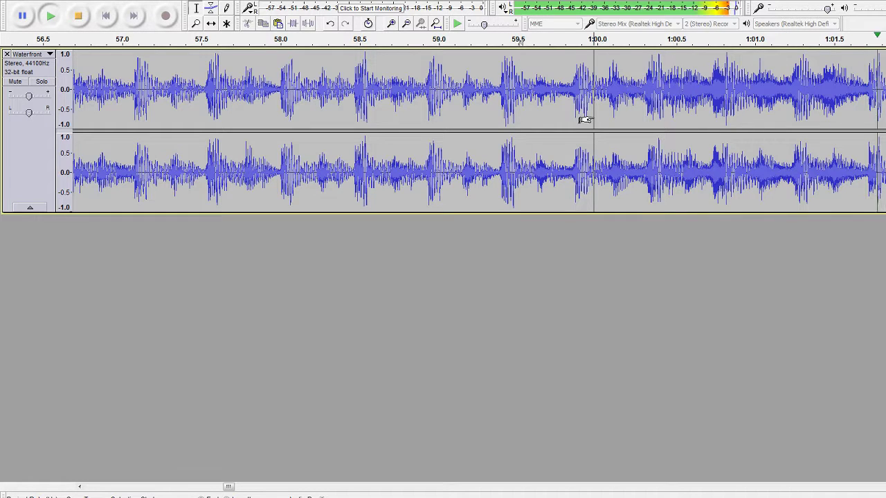
pyautogui.press('space')
pyautogui.press('space')
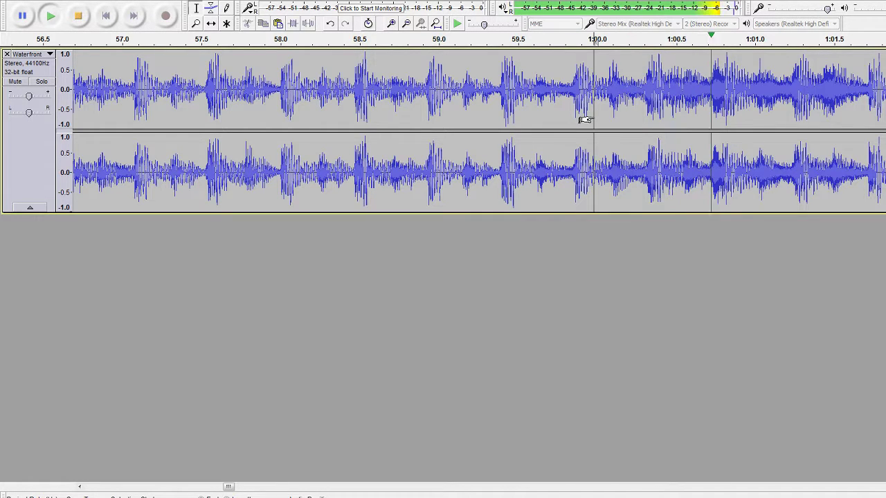
pyautogui.press('space')
pyautogui.click(560, 115)
pyautogui.press('space')
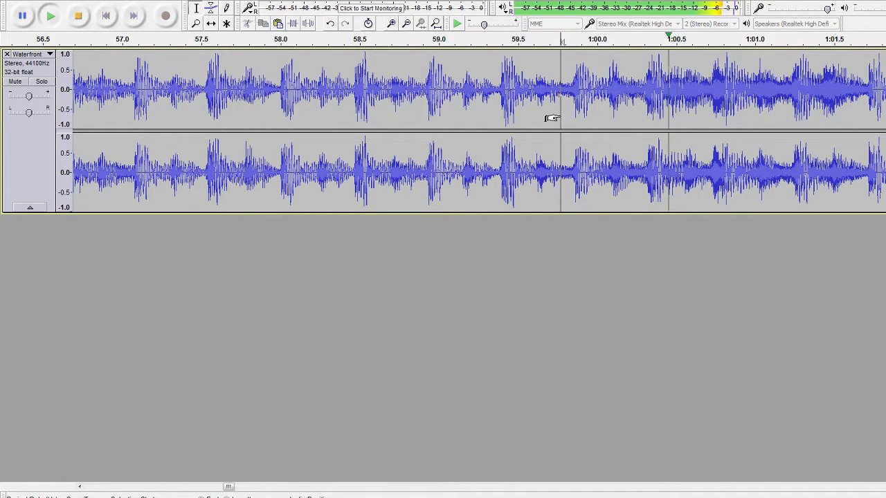
# Step: Stop the current playback and audition the hits from about 59.36 s
pyautogui.press('space')
pyautogui.click(496, 115)
pyautogui.press('space')
pyautogui.press('space')
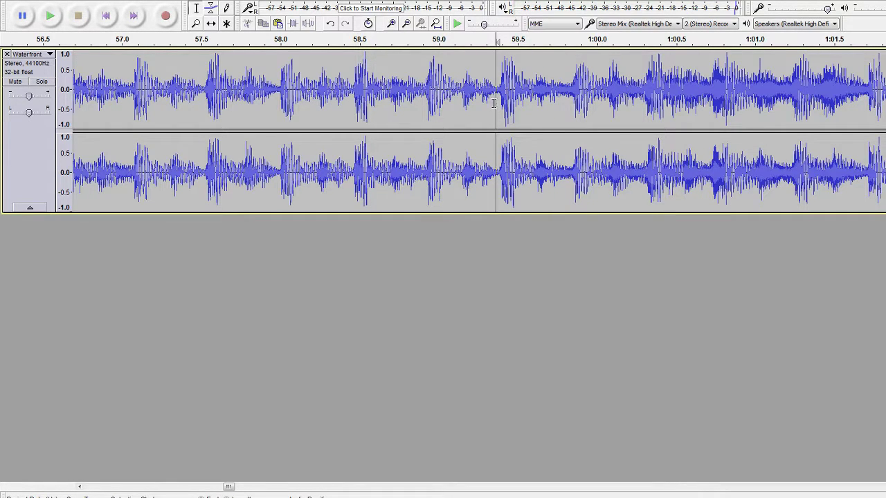
# Step: Select the passage from about 59.36 s to 1:03.44 and audition its opening in repeated short bursts
pyautogui.moveTo(487, 112); pyautogui.dragTo(793, 120)
pyautogui.press('space')
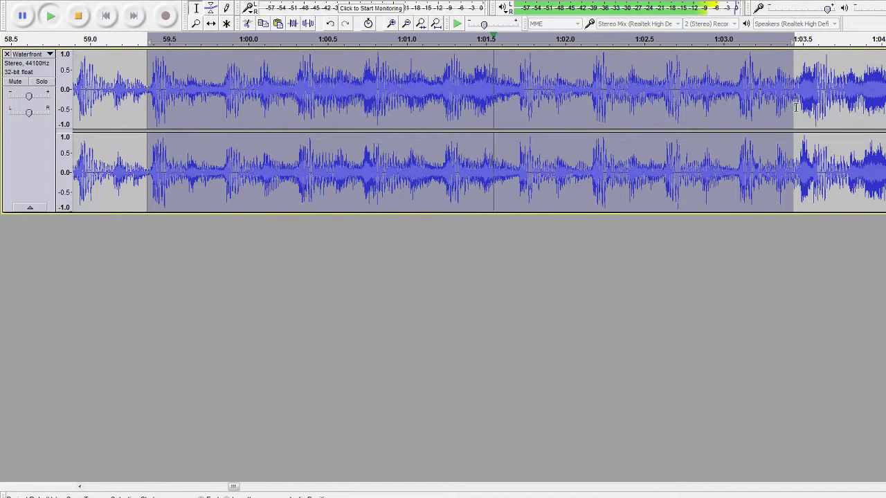
pyautogui.press('space')
pyautogui.press('space')
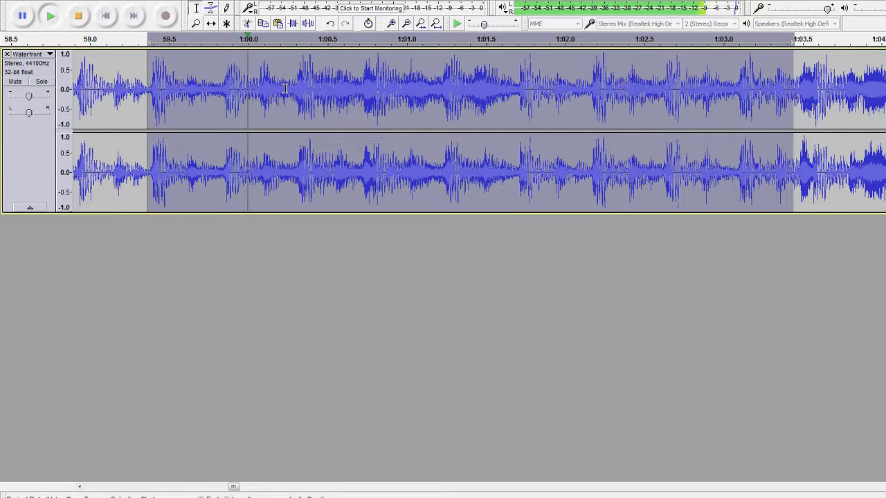
pyautogui.press('space')
pyautogui.press('space')
pyautogui.press('space')
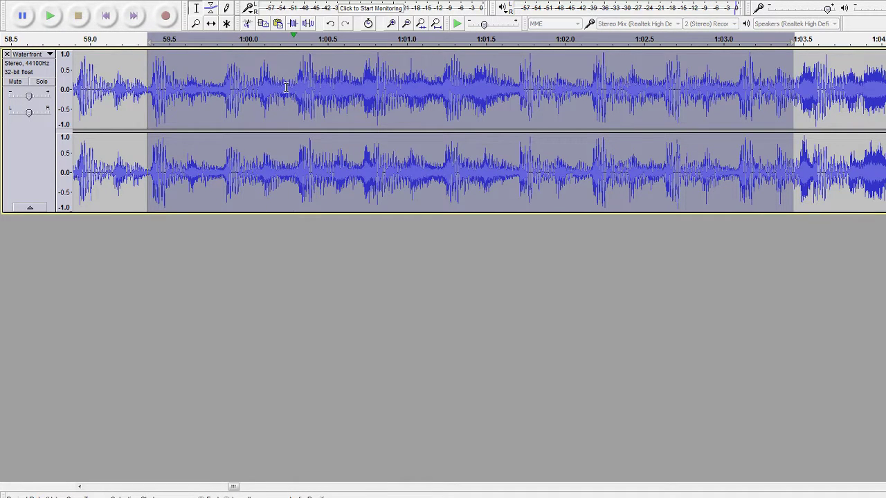
pyautogui.press('space')
pyautogui.press('space')
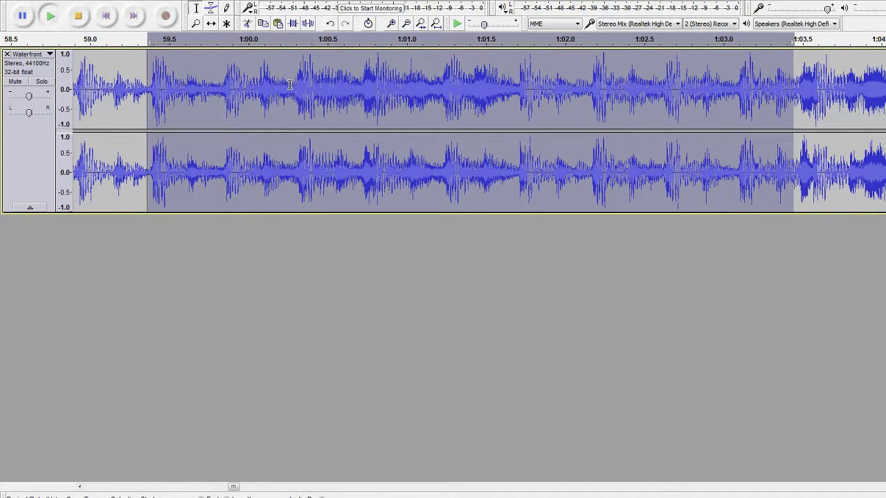
pyautogui.press('space')
pyautogui.press('space')
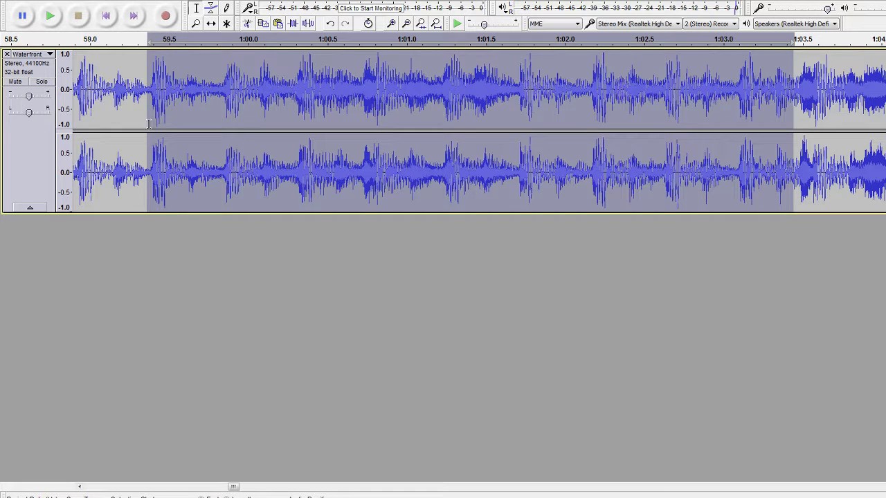
# Step: Move the selection's start to about 59.84 s, just before the next hit, and play it
pyautogui.moveTo(157, 126); pyautogui.dragTo(231, 126)
pyautogui.press('space')
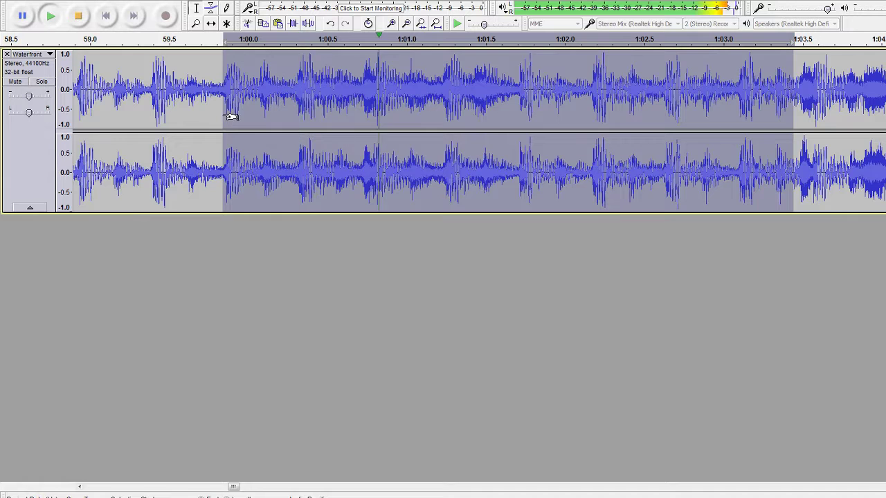
pyautogui.press('space')
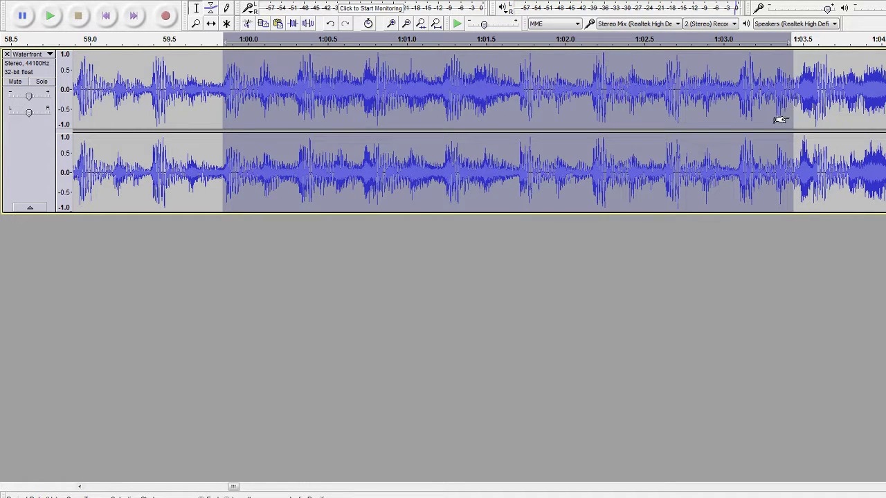
# Step: Shorten the selection to end at about 1:01.71 and audition it, including once up close
pyautogui.moveTo(780, 120); pyautogui.dragTo(510, 125)
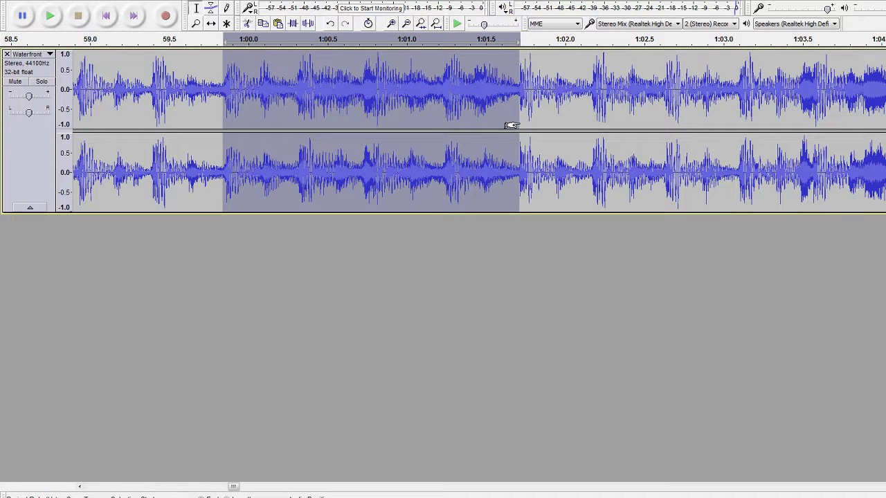
pyautogui.press('space')
pyautogui.press('space')
pyautogui.hotkey('ctrl', '1')
pyautogui.hotkey('ctrl', '1')
pyautogui.hotkey('ctrl', '1')
pyautogui.hotkey('ctrl', '1')
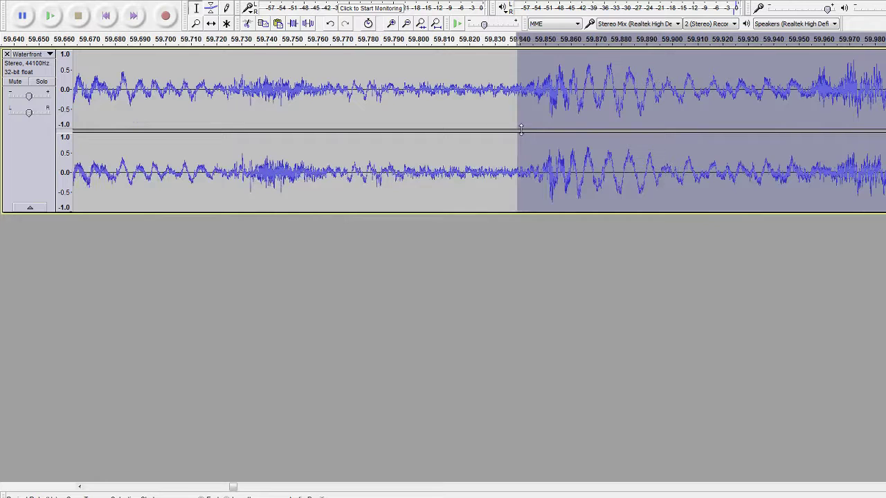
pyautogui.press('space')
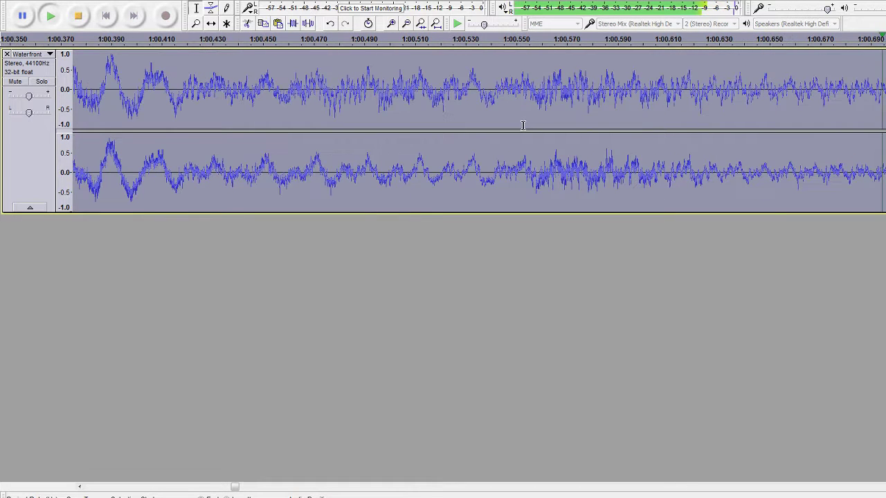
pyautogui.press('space')
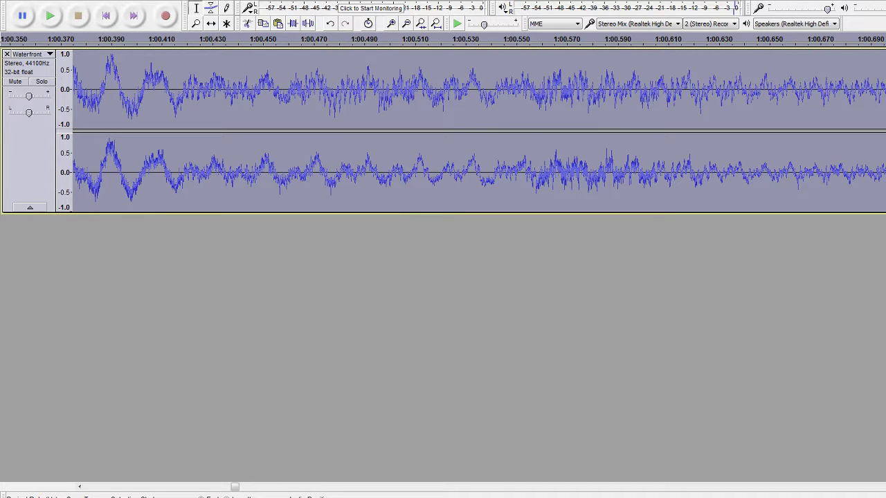
# Step: Fine-tune the selection's start to about 59.846 s, right at the onset of the first hit
pyautogui.click(80, 487)
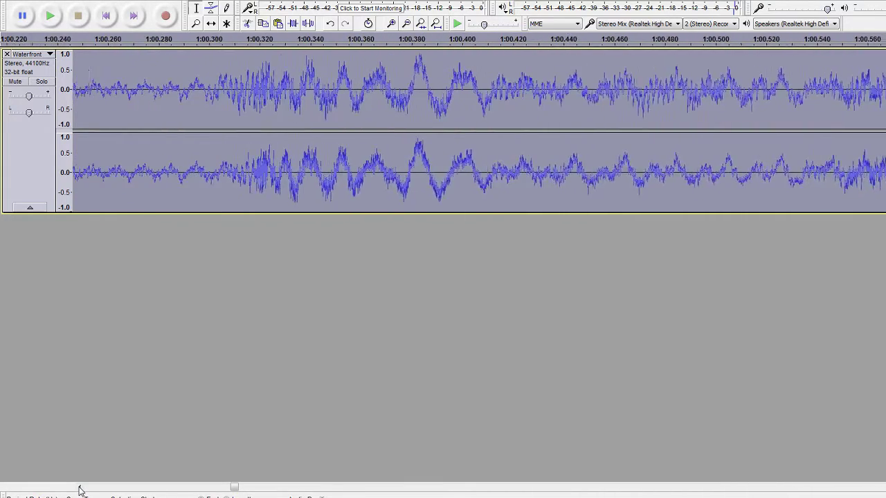
pyautogui.moveTo(80, 488); pyautogui.dragTo(79, 489)
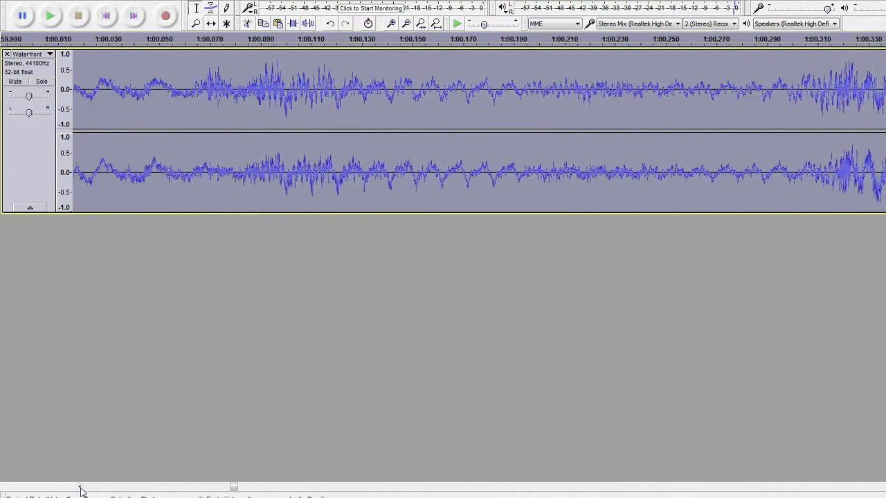
pyautogui.scroll(-1, 162, 411)
pyautogui.scroll(-2, 247, 200)
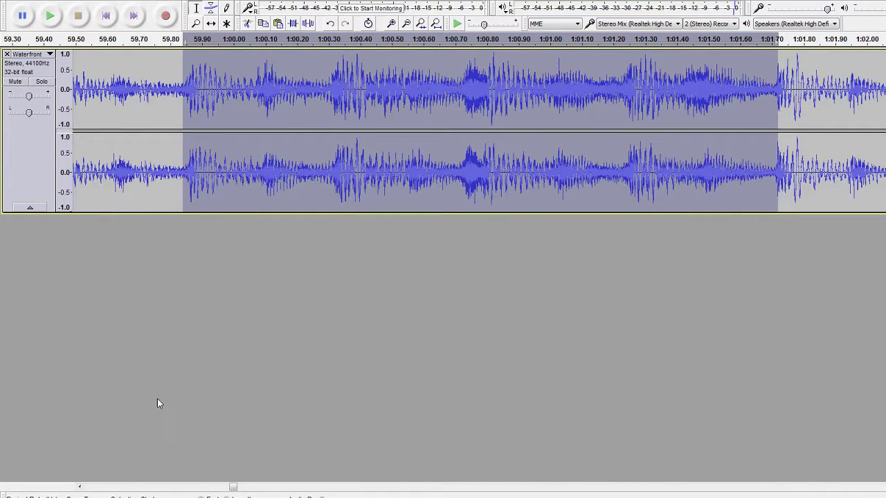
pyautogui.moveTo(79, 487); pyautogui.dragTo(80, 488)
pyautogui.scroll(3, 337, 165)
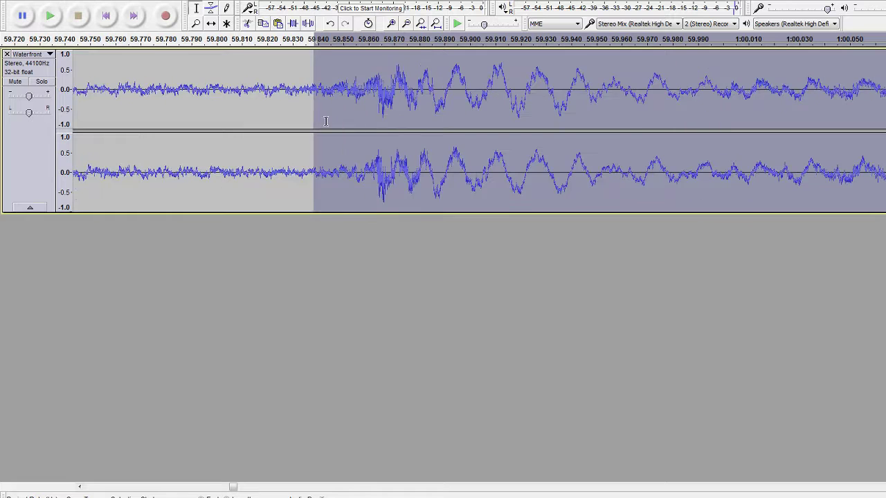
pyautogui.moveTo(315, 122); pyautogui.dragTo(350, 118)
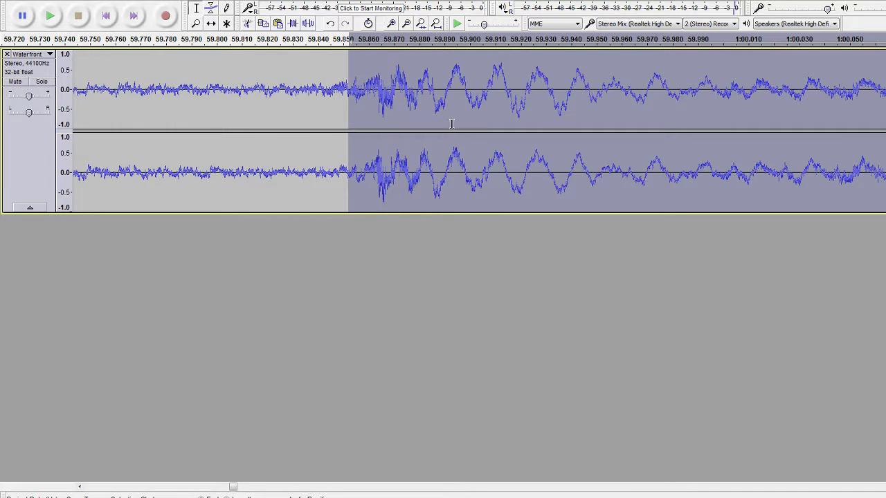
pyautogui.scroll(-3, 451, 123)
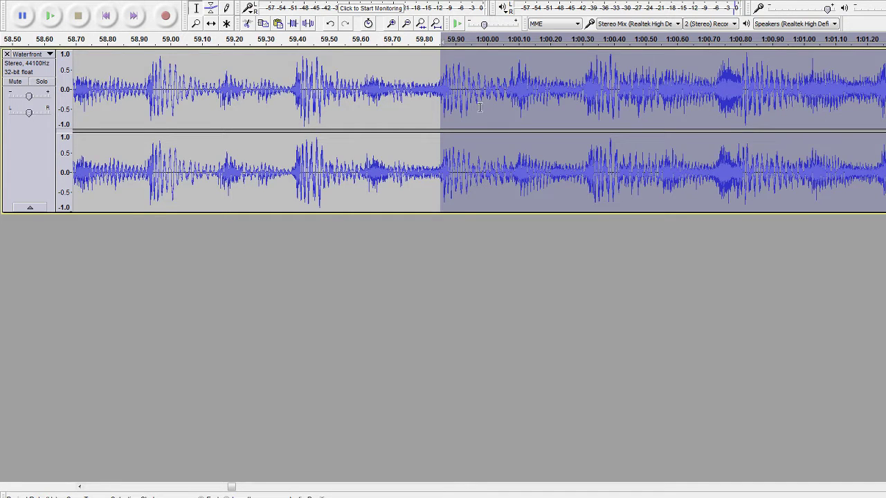
pyautogui.scroll(-2, 477, 105)
pyautogui.scroll(4, 474, 103)
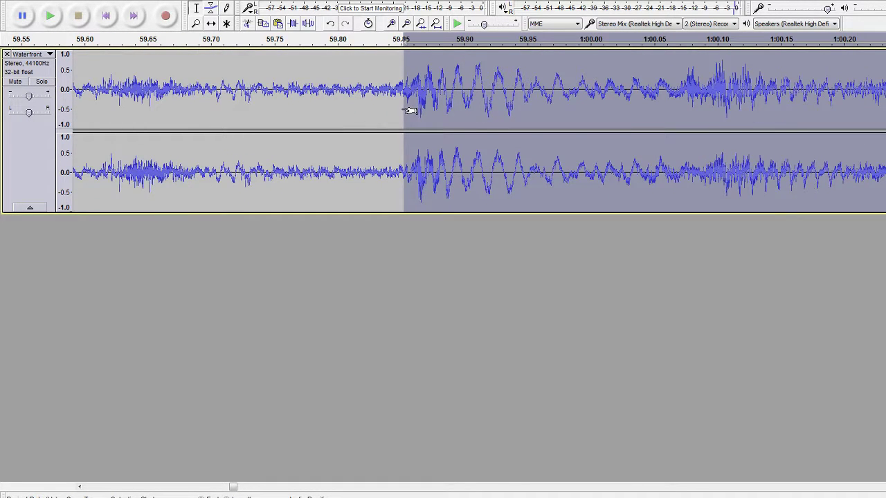
pyautogui.moveTo(407, 111); pyautogui.dragTo(399, 110)
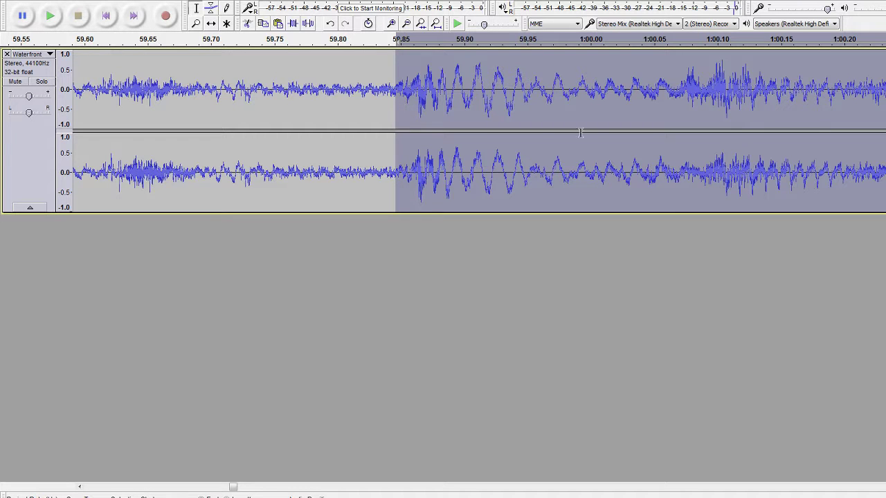
# Step: Fine-tune the selection's end to about 1:01.713, just ahead of the following hit's attack
pyautogui.hscroll(10, 479, 132)
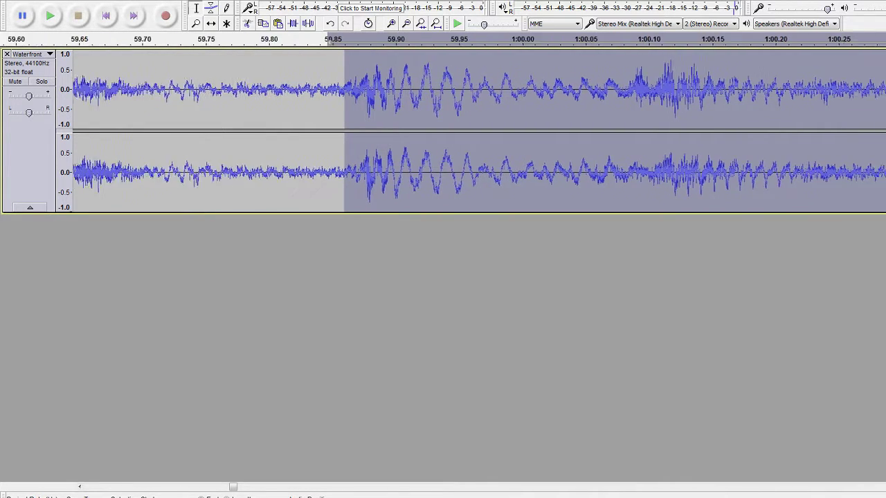
pyautogui.hscroll(14, 478, 131)
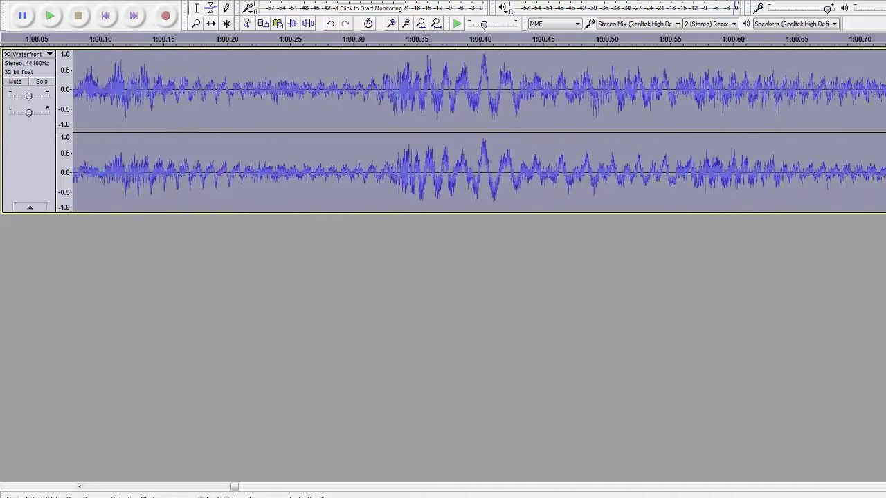
pyautogui.hscroll(15, 479, 131)
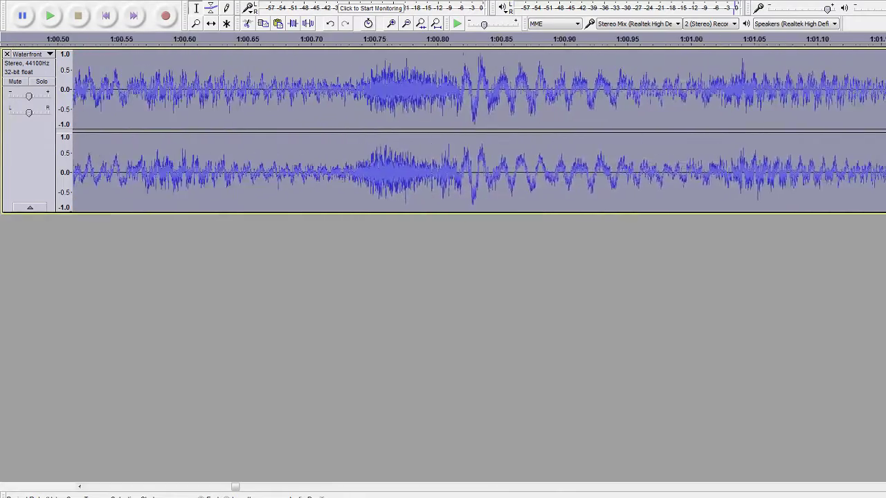
pyautogui.hscroll(15, 478, 132)
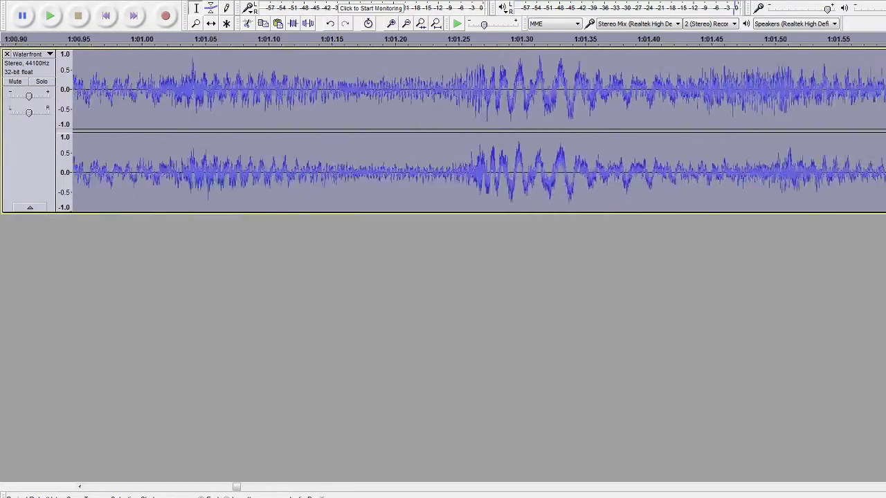
pyautogui.hscroll(4, 479, 131)
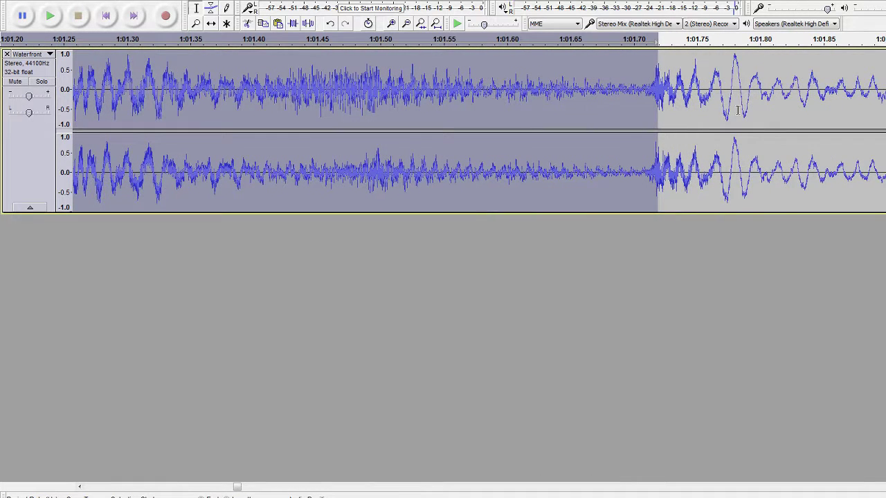
pyautogui.moveTo(647, 111); pyautogui.dragTo(649, 115)
pyautogui.keyDown('ctrl'); pyautogui.scroll(3, 705, 112); pyautogui.keyUp('ctrl')
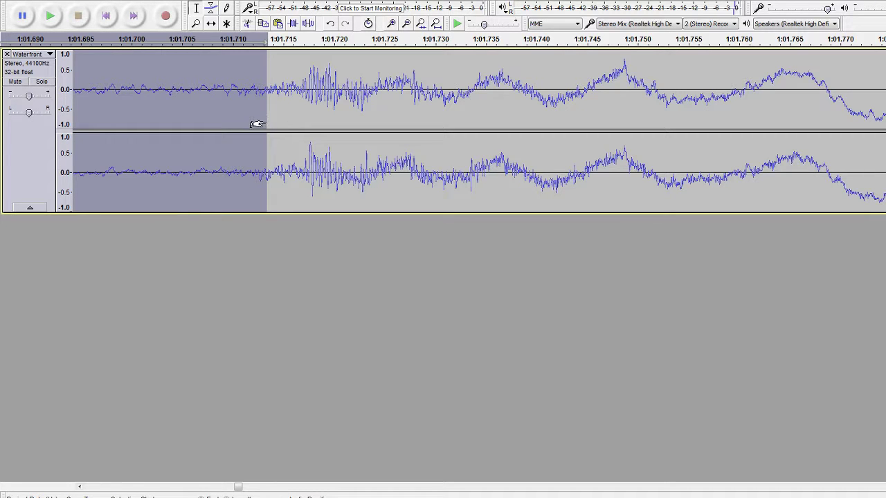
pyautogui.moveTo(258, 125); pyautogui.dragTo(255, 123)
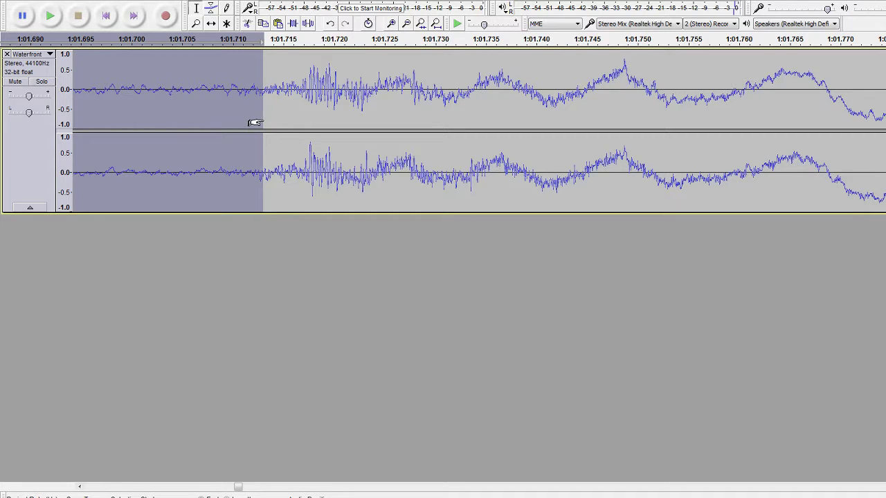
pyautogui.scroll(-3, 429, 104)
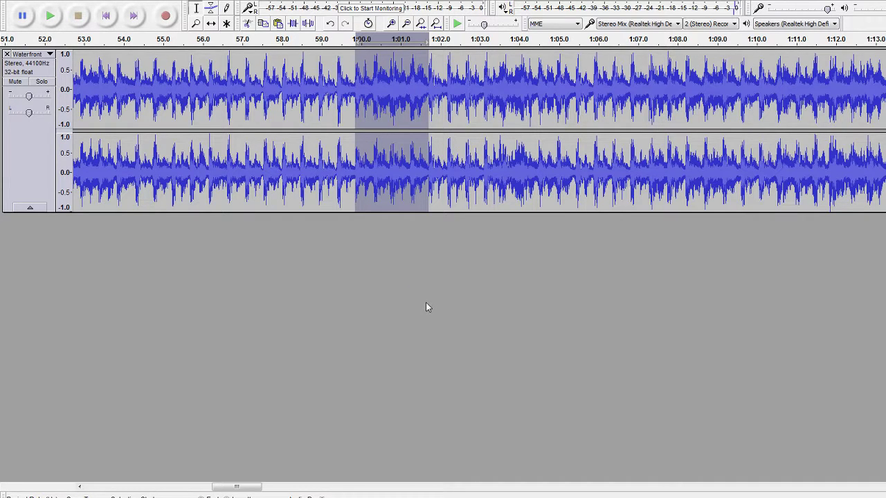
# Step: Play the track from about 1:02.5 several times to listen for another usable passage
pyautogui.click(472, 297)
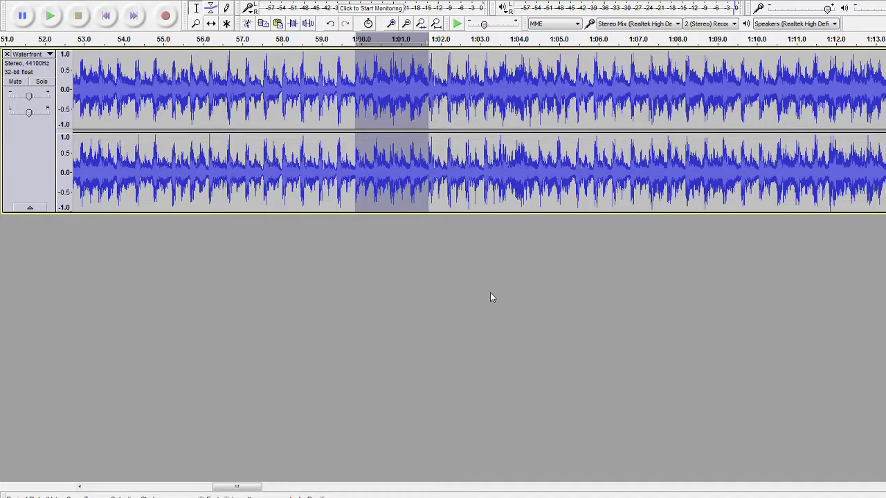
pyautogui.click(459, 112)
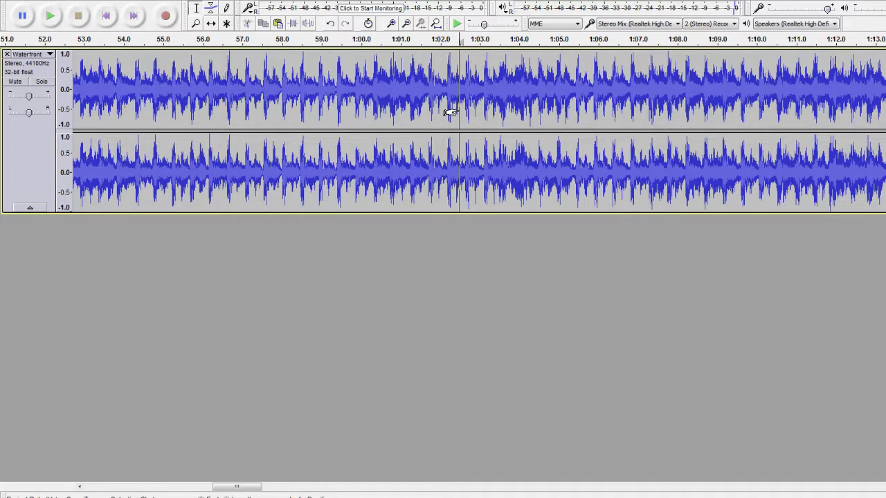
pyautogui.press('space')
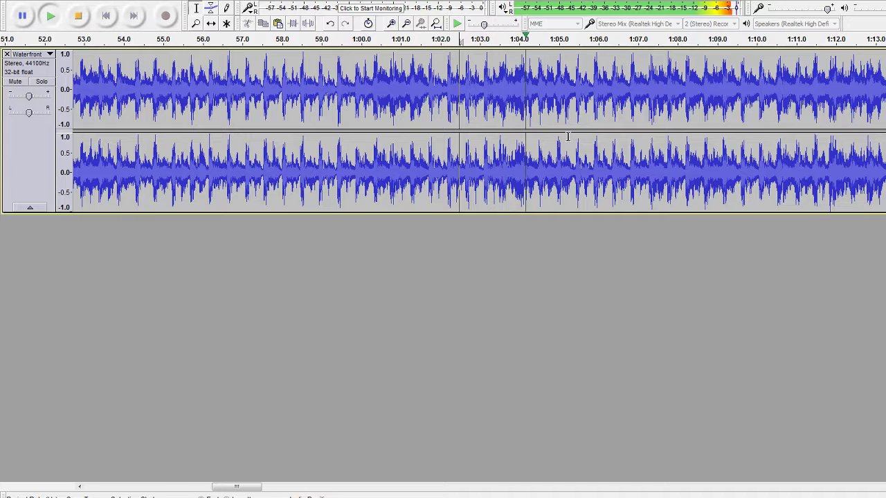
pyautogui.press('space')
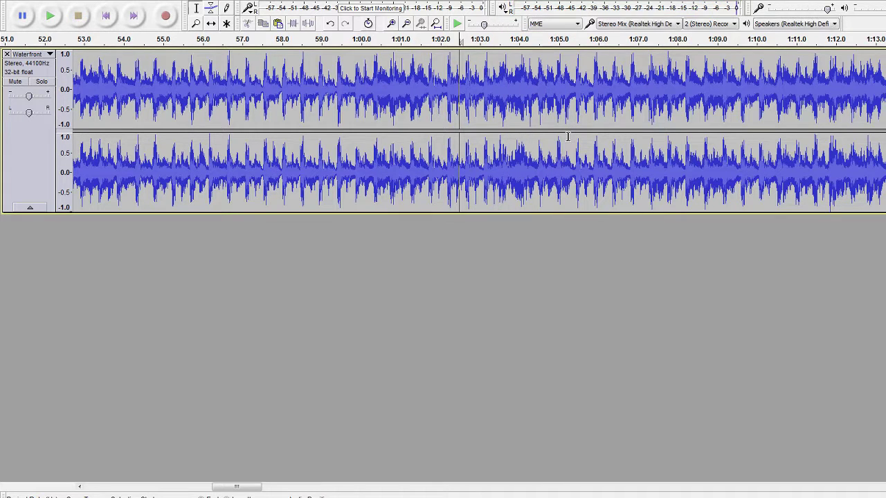
pyautogui.press('space')
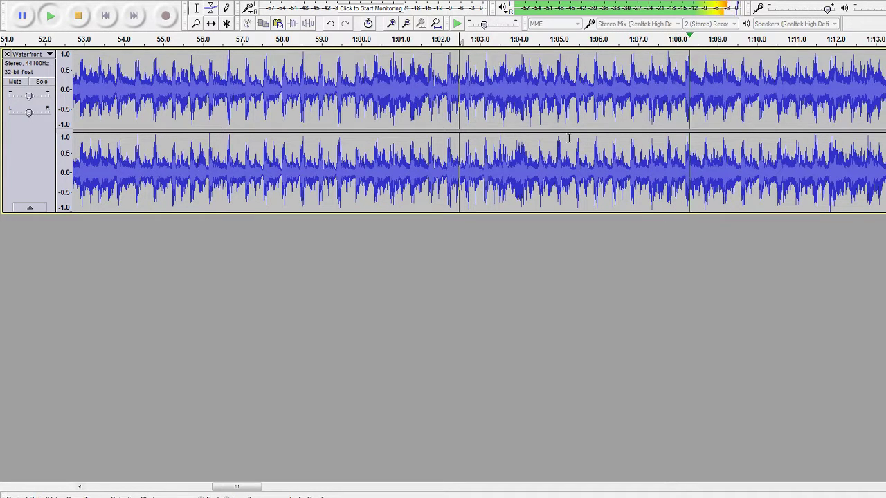
pyautogui.press('space')
pyautogui.press('space')
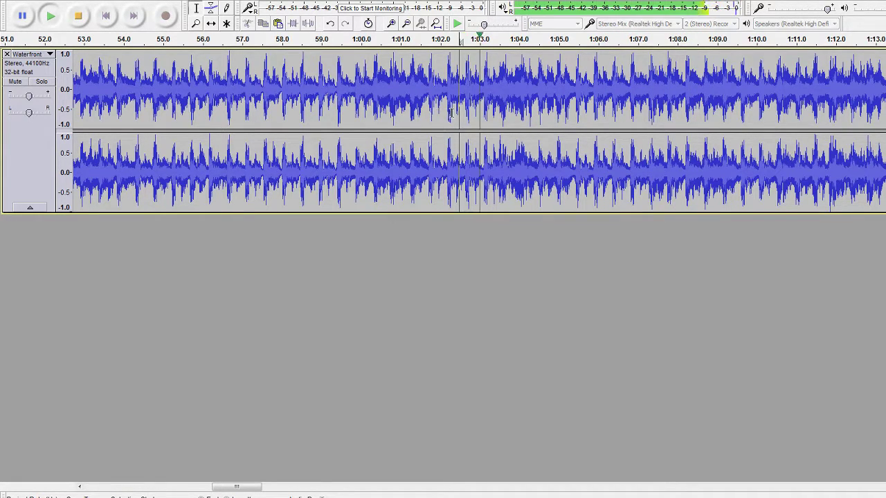
# Step: Stop playback, select the passage from about 1:03.1 to 1:06.4 and play it
pyautogui.press('space')
pyautogui.moveTo(482, 116); pyautogui.dragTo(614, 126)
pyautogui.press('space')
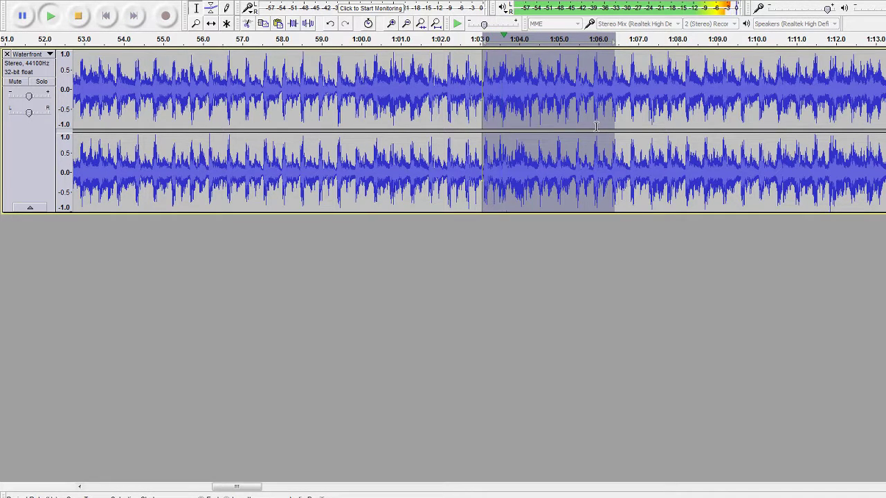
# Step: Stop playback, shorten the selection's end to about 1:05.87, move its start to about 1:03.09 and play it briefly
pyautogui.press('space')
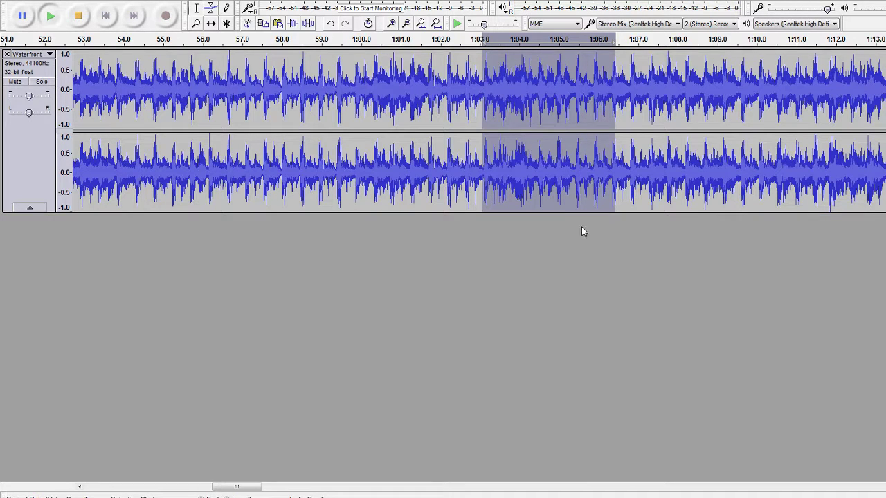
pyautogui.moveTo(606, 116); pyautogui.dragTo(584, 118)
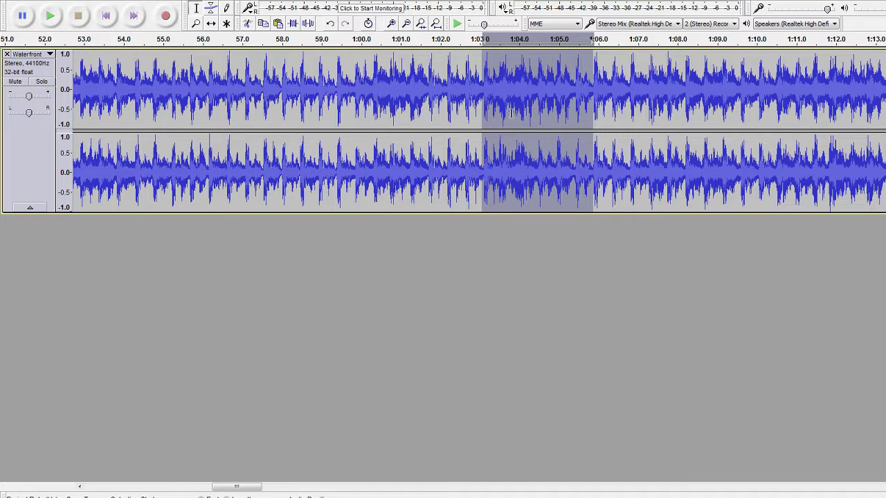
pyautogui.keyDown('ctrl'); pyautogui.scroll(3, 522, 109); pyautogui.keyUp('ctrl')
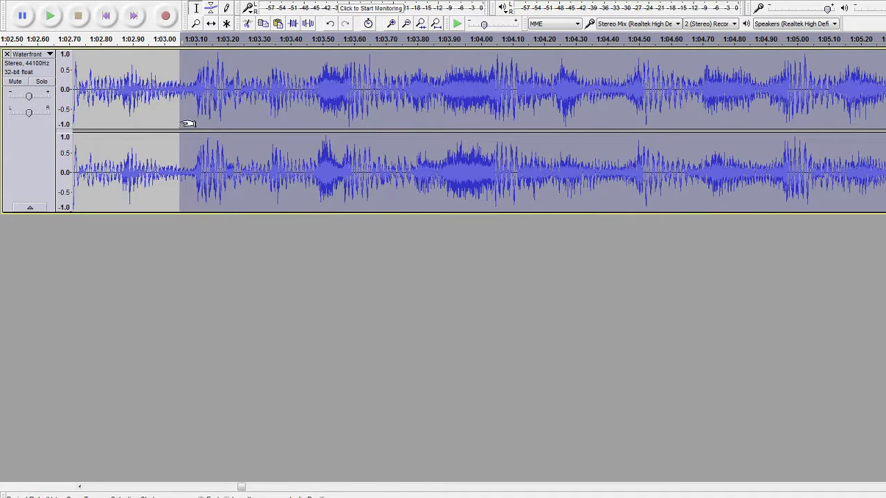
pyautogui.moveTo(186, 123); pyautogui.dragTo(201, 121)
pyautogui.press('space')
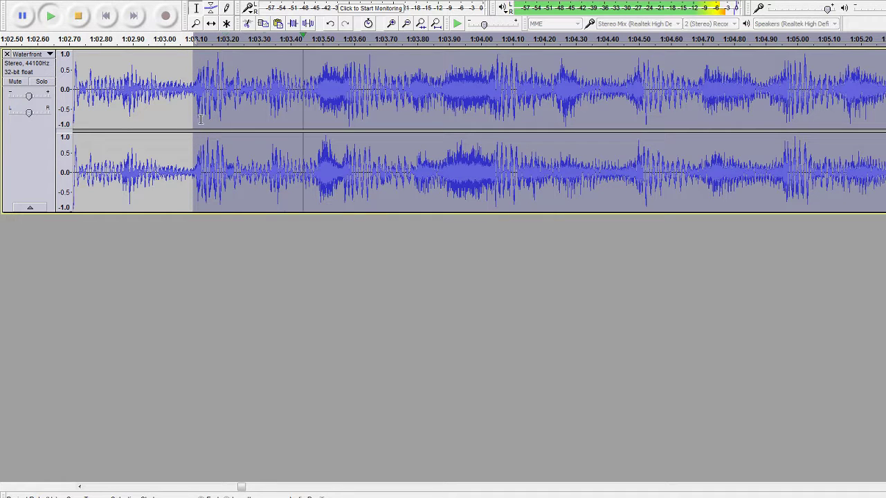
pyautogui.press('space')
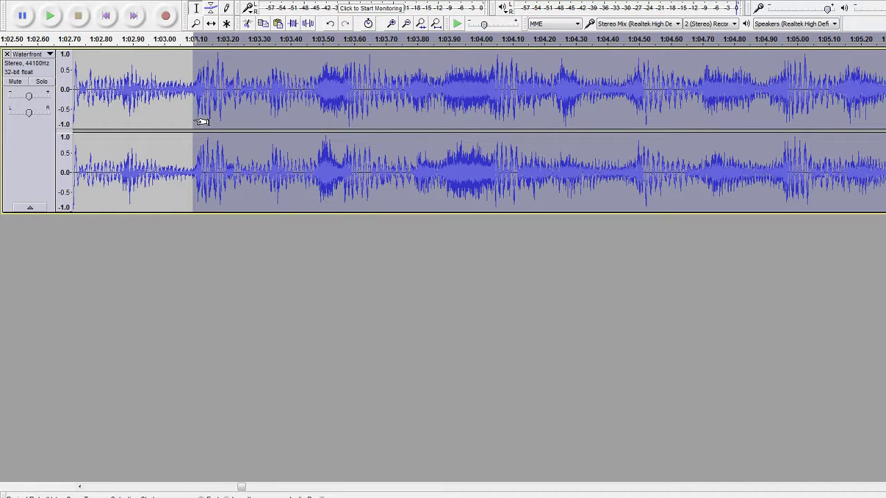
# Step: Tighten the selection to run from about 1:03.43 to about 1:05.86 and audition it
pyautogui.moveTo(200, 119); pyautogui.dragTo(309, 122)
pyautogui.press('space')
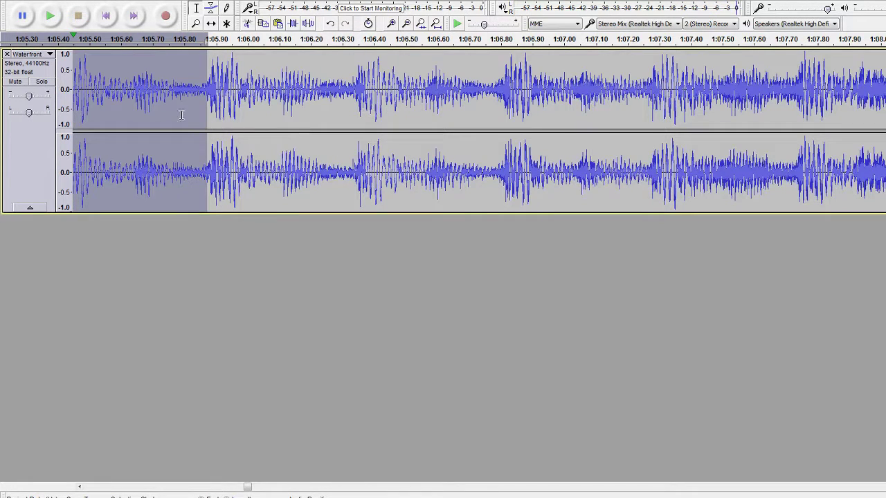
pyautogui.moveTo(200, 117)
pyautogui.mouseDown()
pyautogui.moveTo(187, 120)
pyautogui.moveTo(195, 121)
pyautogui.mouseUp()
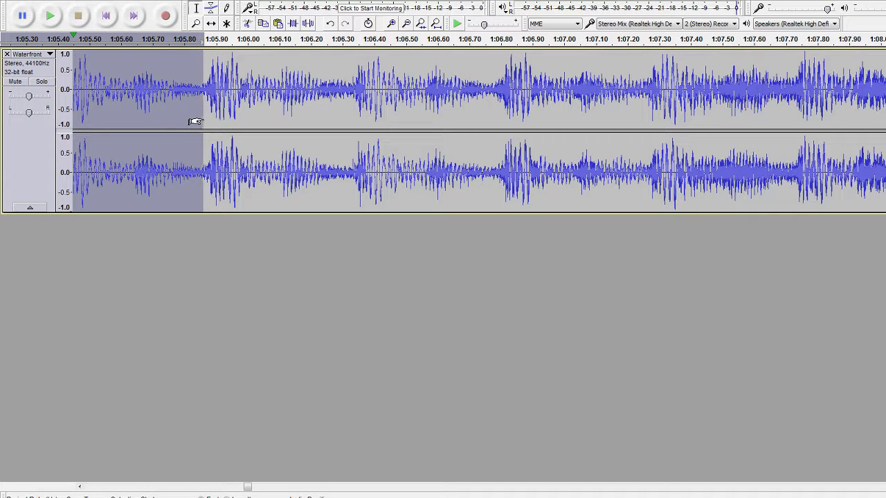
pyautogui.press('space')
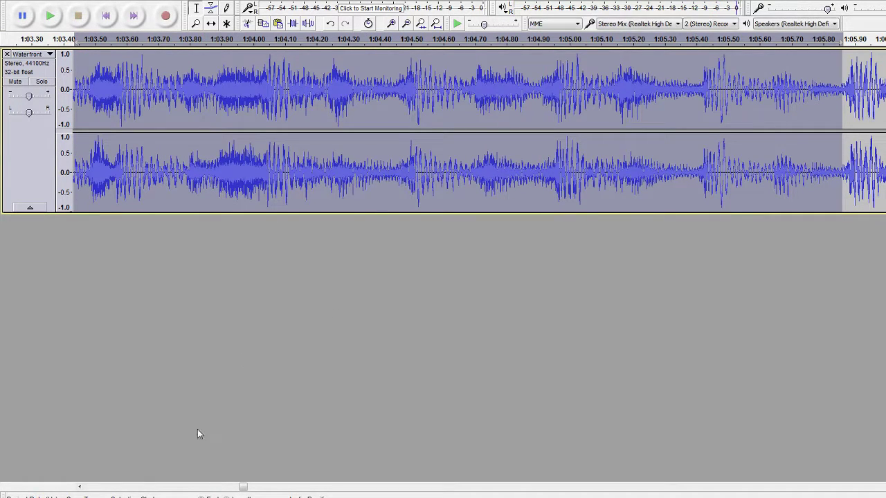
# Step: Fine-tune the selection's start to about 1:03.49, at the onset of the sound burst, auditioning the adjustments
pyautogui.click(79, 487)
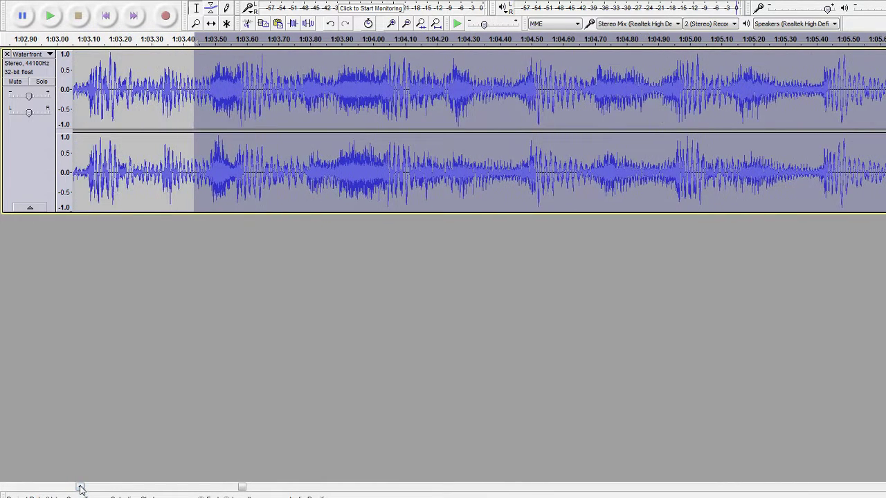
pyautogui.press('space')
pyautogui.moveTo(201, 102); pyautogui.dragTo(213, 106)
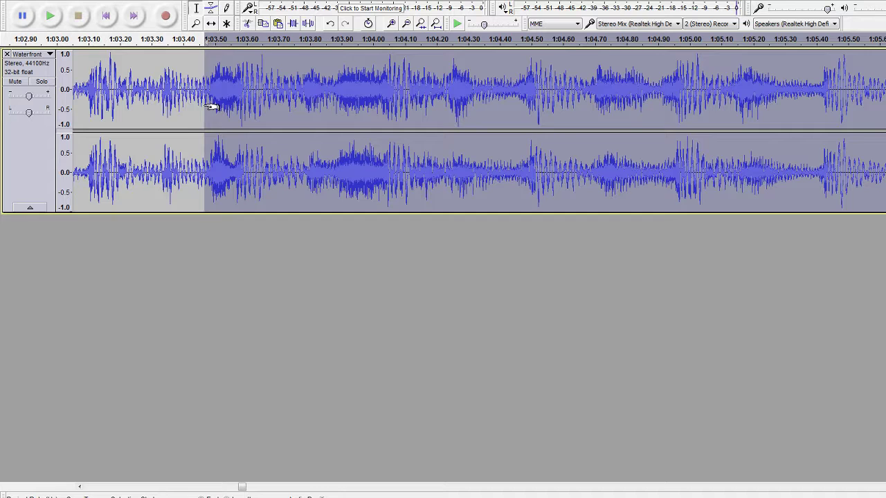
pyautogui.press('space')
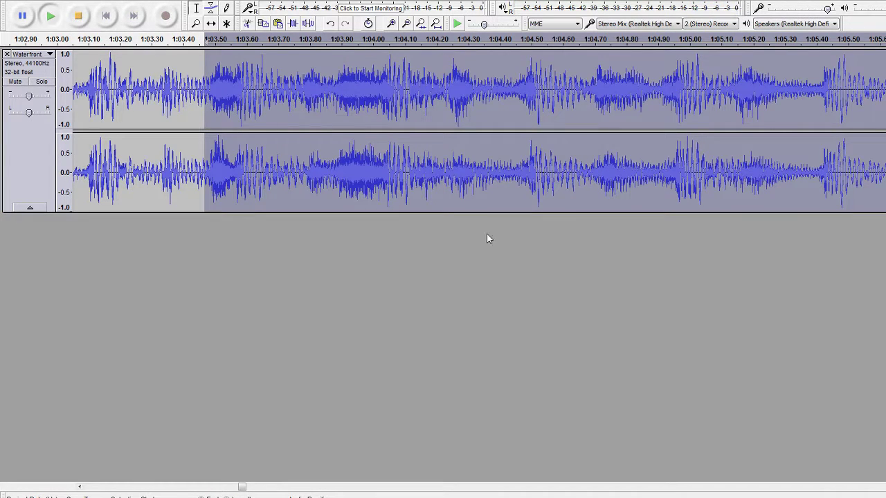
pyautogui.moveTo(214, 108); pyautogui.dragTo(215, 112)
pyautogui.scroll(2, 209, 98)
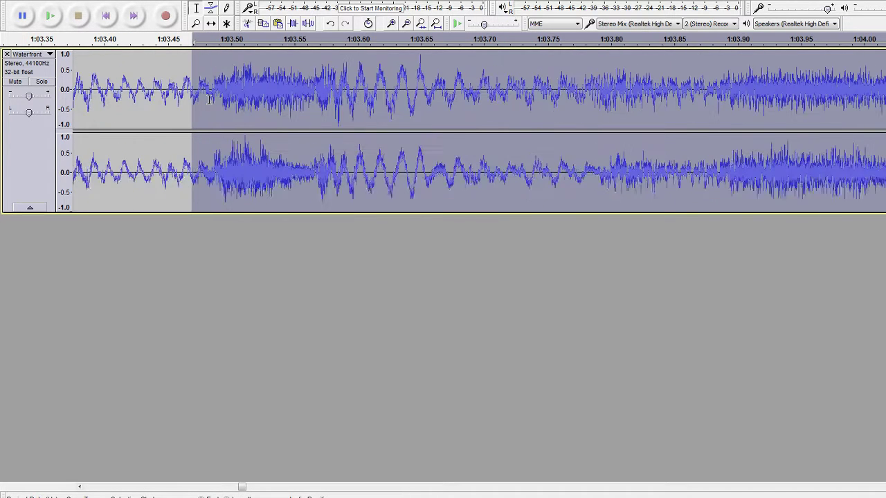
pyautogui.moveTo(200, 120); pyautogui.dragTo(221, 127)
pyautogui.scroll(-2, 361, 141)
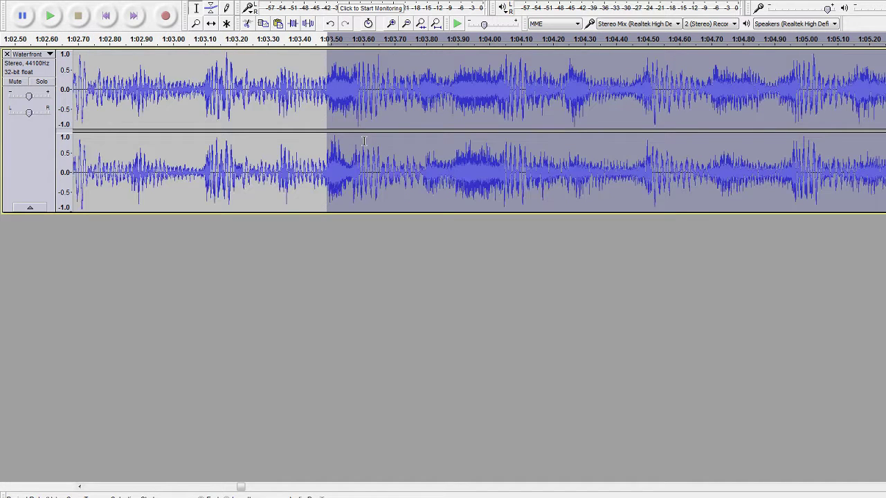
pyautogui.press('space')
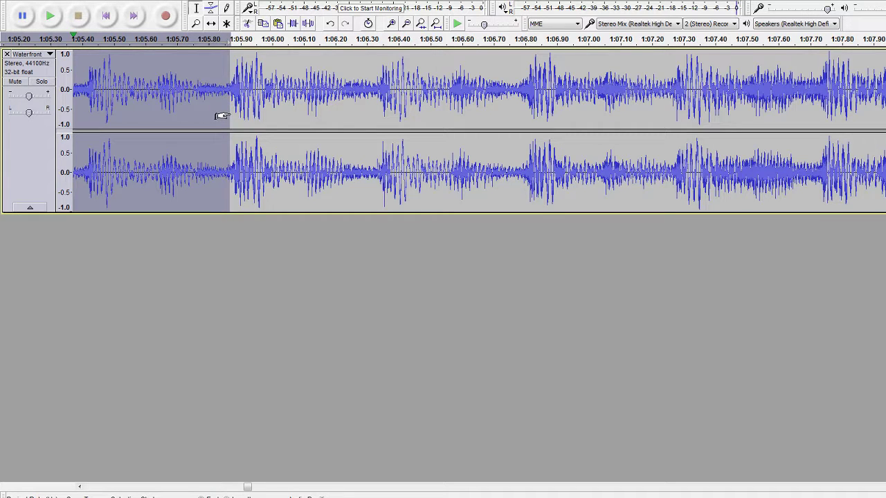
# Step: Fine-tune the selection's end to about 1:05.875, just ahead of the next hit's attack
pyautogui.hotkey('ctrl', '1')
pyautogui.hotkey('ctrl', '1')
pyautogui.hotkey('ctrl', '1')
pyautogui.hotkey('ctrl', '3')
pyautogui.hotkey('ctrl', '3')
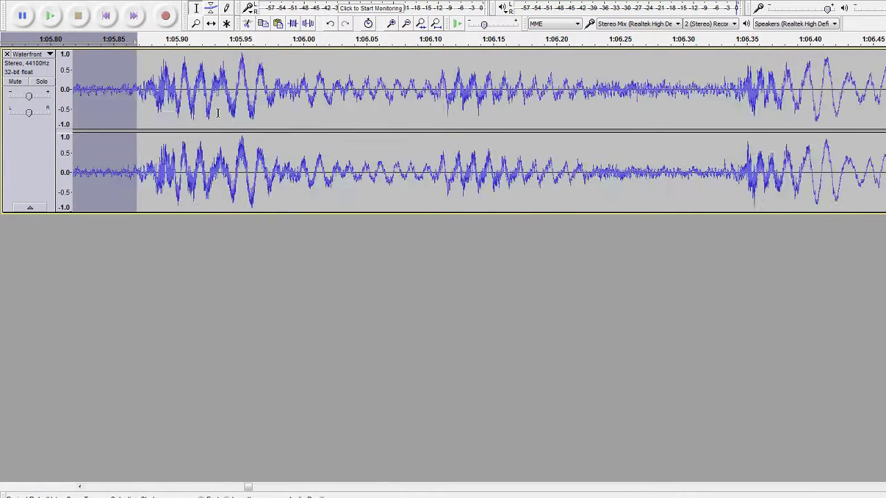
pyautogui.hotkey('ctrl', '1')
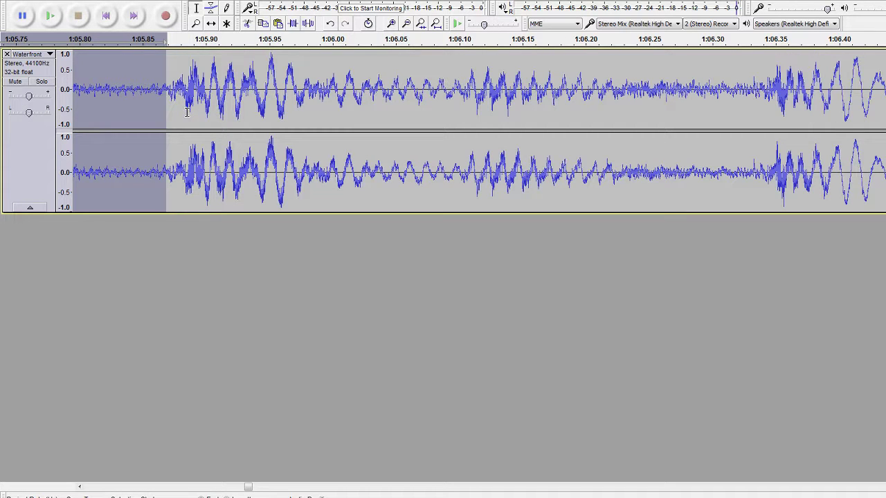
pyautogui.hotkey('ctrl', '1')
pyautogui.hotkey('ctrl', '1')
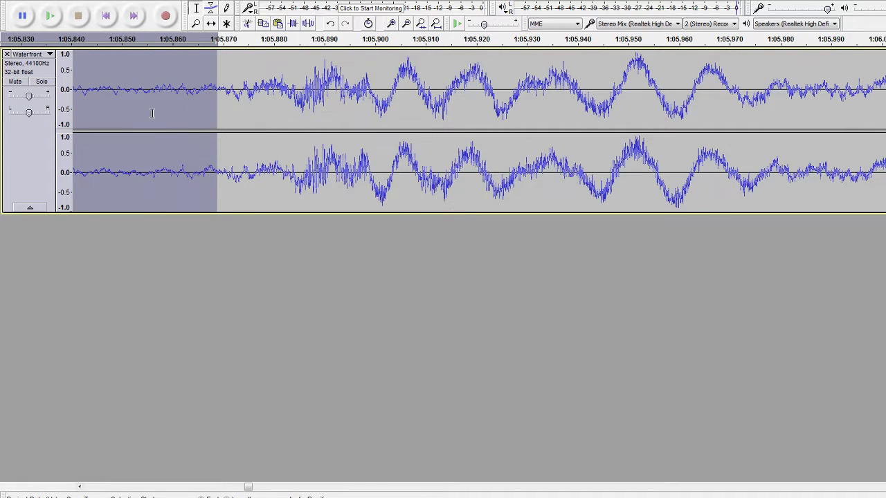
pyautogui.moveTo(213, 130); pyautogui.dragTo(247, 130)
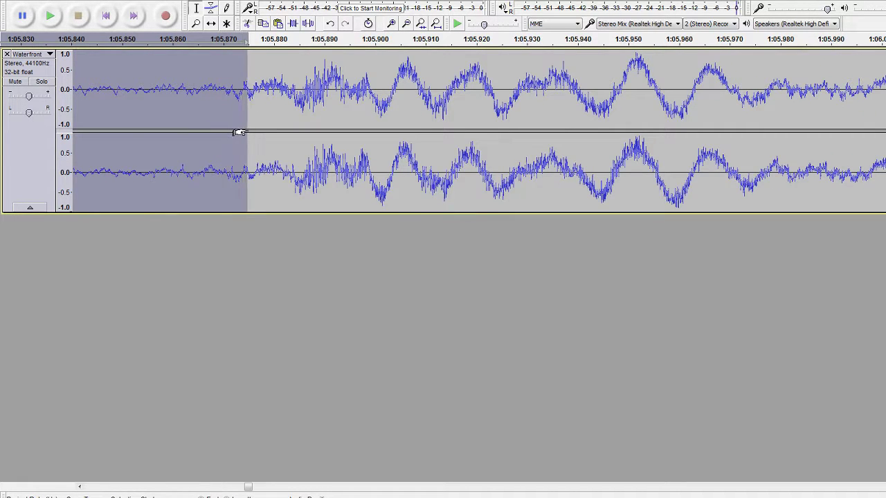
pyautogui.scroll(-3, 391, 152)
pyautogui.keyDown('shift'); pyautogui.click(392, 152); pyautogui.keyUp('shift')
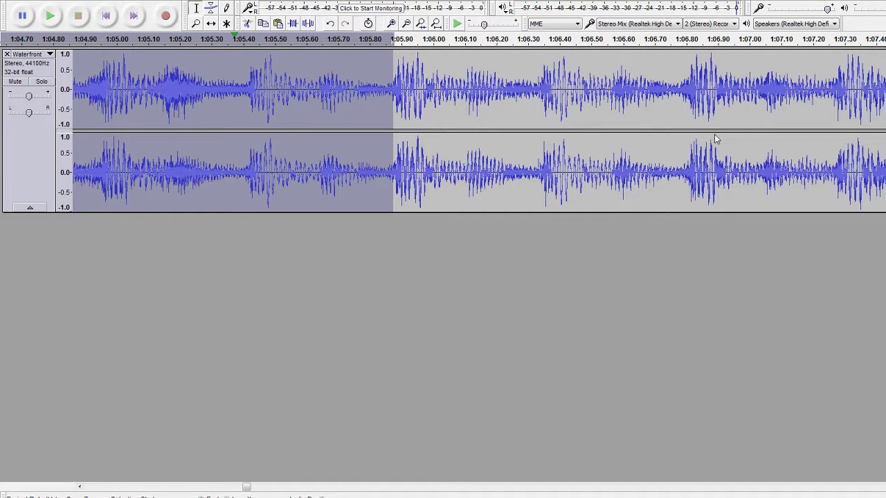
# Step: Play the track from about 1:06.25 to about 1:14 to listen for another usable passage
pyautogui.click(513, 137)
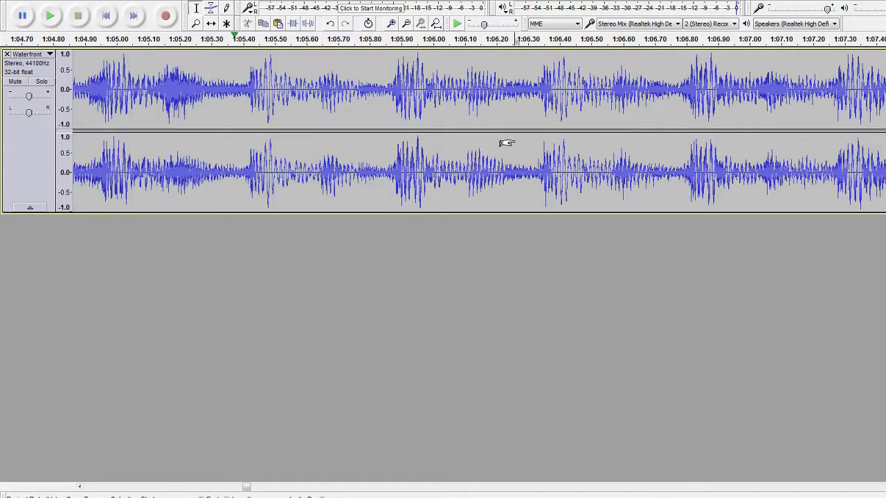
pyautogui.press('space')
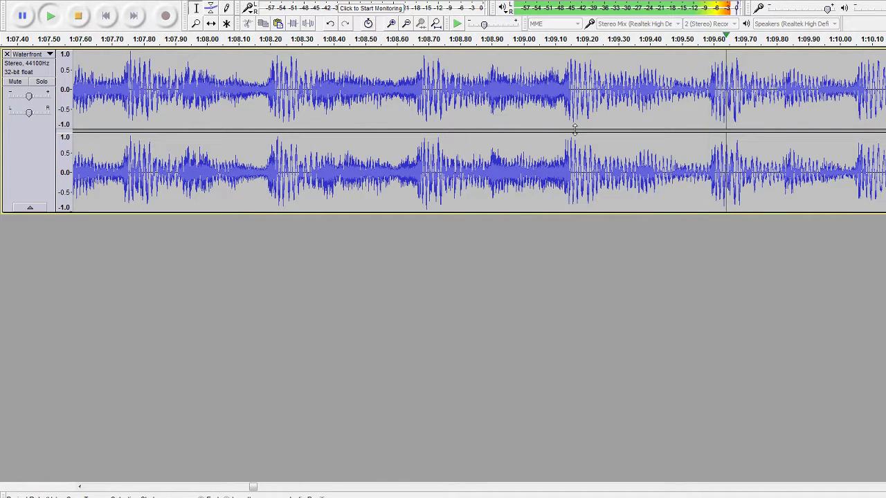
pyautogui.hotkey('ctrl', '3')
pyautogui.hotkey('ctrl', '3')
pyautogui.hotkey('ctrl', '3')
pyautogui.hotkey('ctrl', '3')
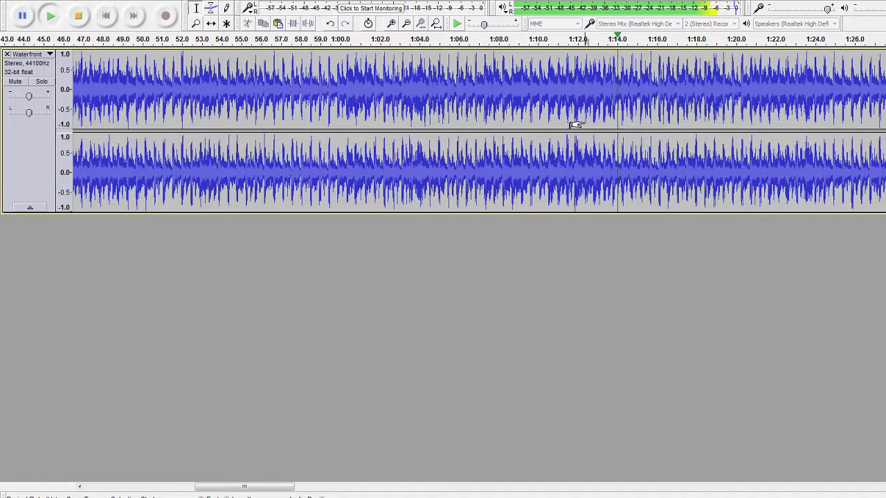
pyautogui.press('space')
# Step: Audition short stretches from about 1:14.2 and from about 1:13.98 to find where the passage begins
pyautogui.click(621, 110)
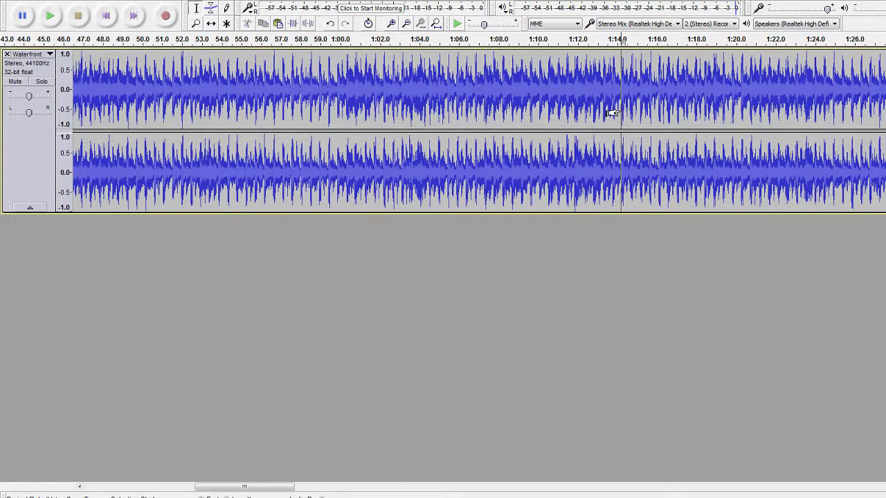
pyautogui.press('space')
pyautogui.press('space')
pyautogui.keyDown('ctrl'); pyautogui.scroll(4, 610, 122); pyautogui.keyUp('ctrl')
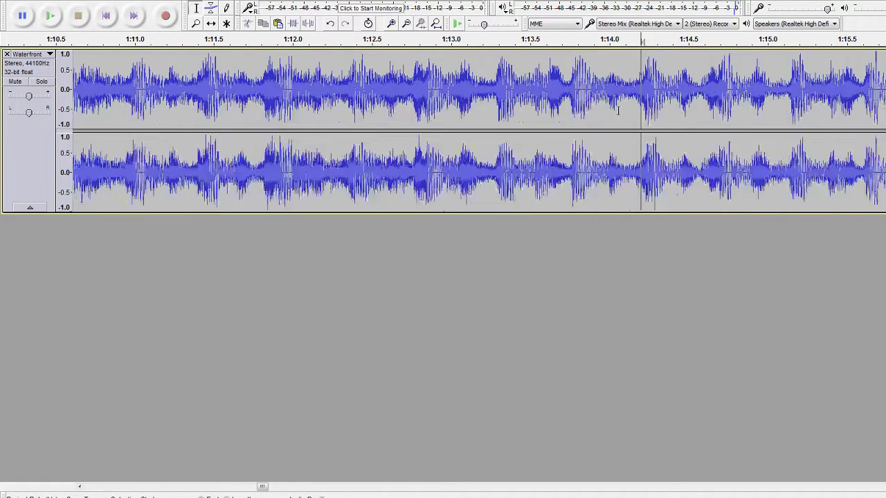
pyautogui.click(593, 129)
pyautogui.press('space')
pyautogui.press('space')
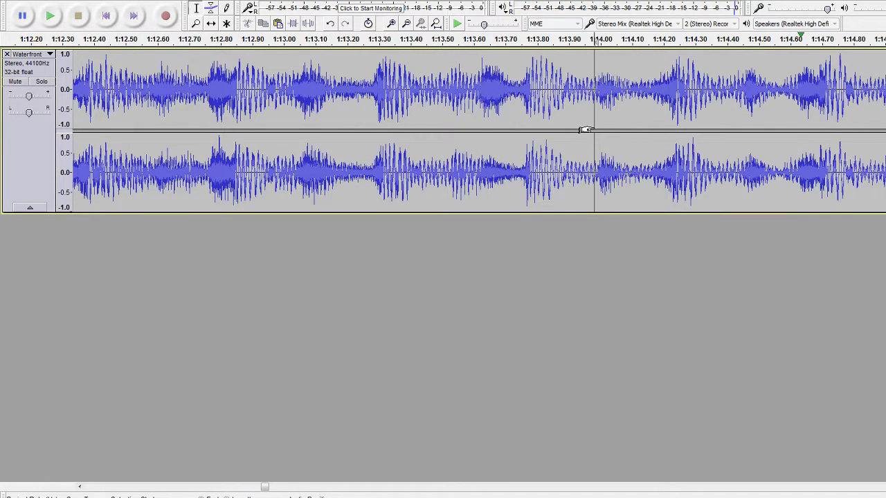
pyautogui.press('space')
pyautogui.press('space')
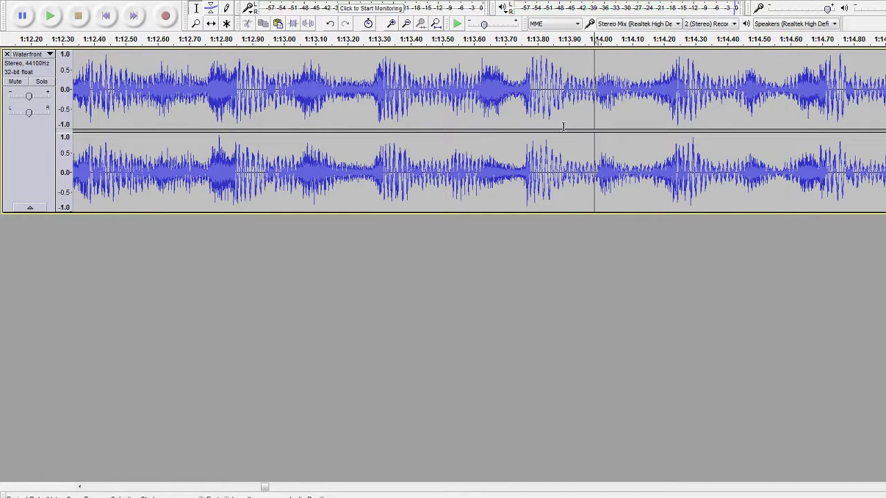
# Step: Play the hit from about 1:13.74 twice to check it as a possible starting point
pyautogui.click(519, 128)
pyautogui.press('space')
pyautogui.press('space')
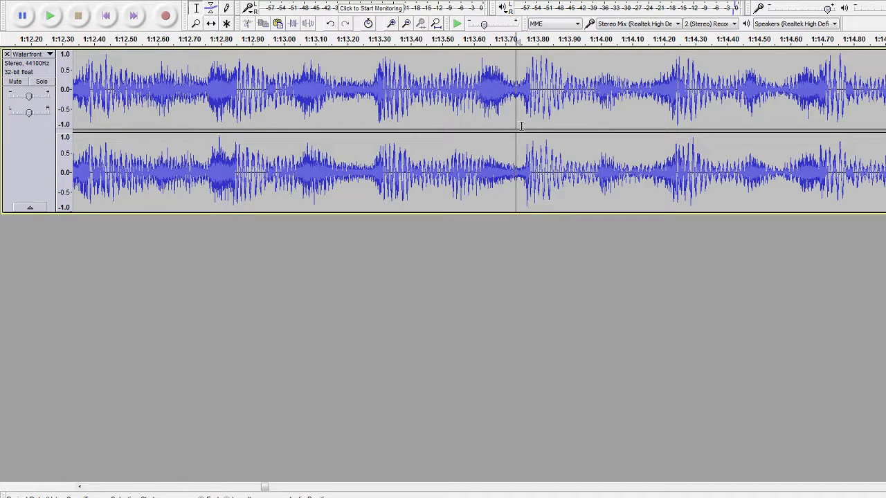
pyautogui.press('space')
pyautogui.press('space')
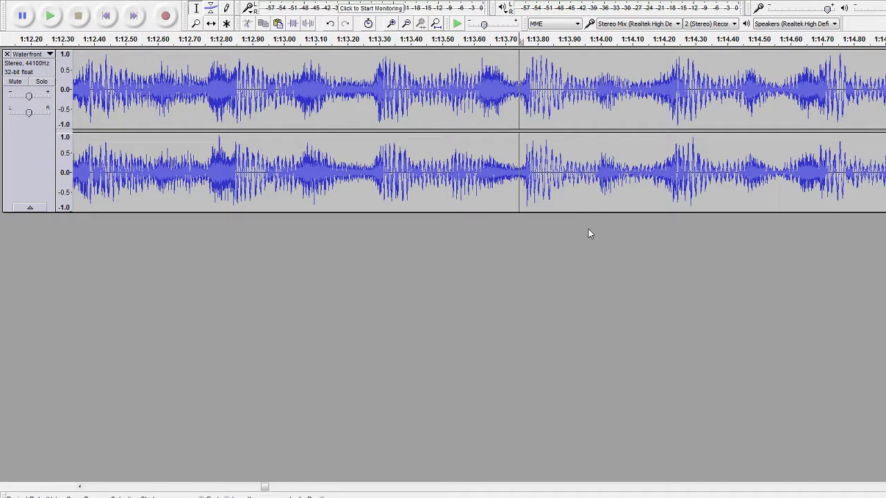
# Step: Audition the track from about 1:14.10, 1:14.17 and 1:14.09 to compare starting points for the passage
pyautogui.click(633, 125)
pyautogui.press('space')
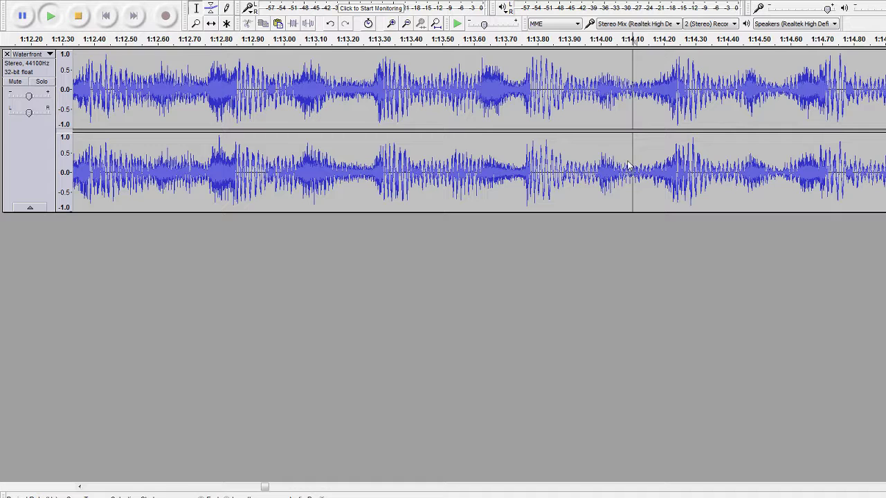
pyautogui.click(652, 127)
pyautogui.press('space')
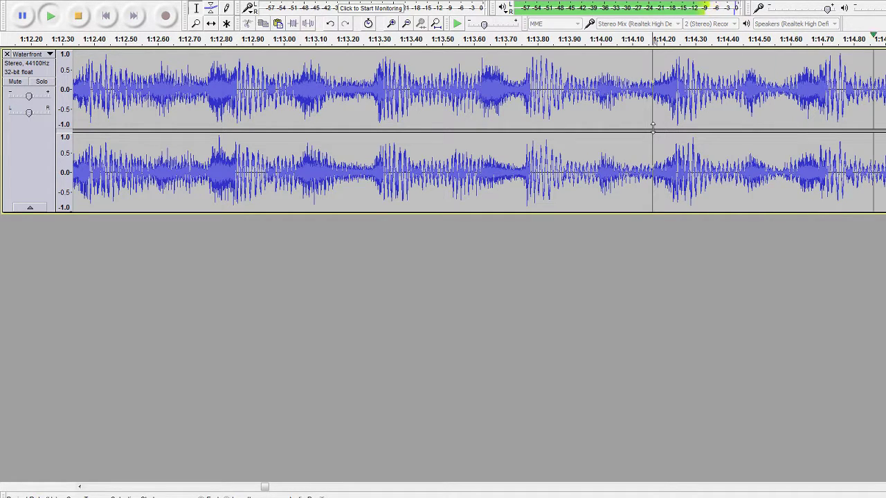
pyautogui.press('space')
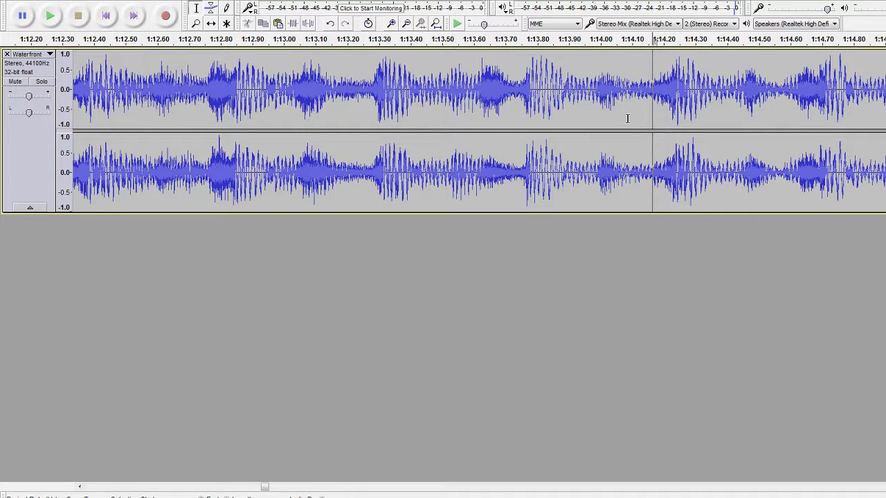
pyautogui.click(627, 119)
pyautogui.press('space')
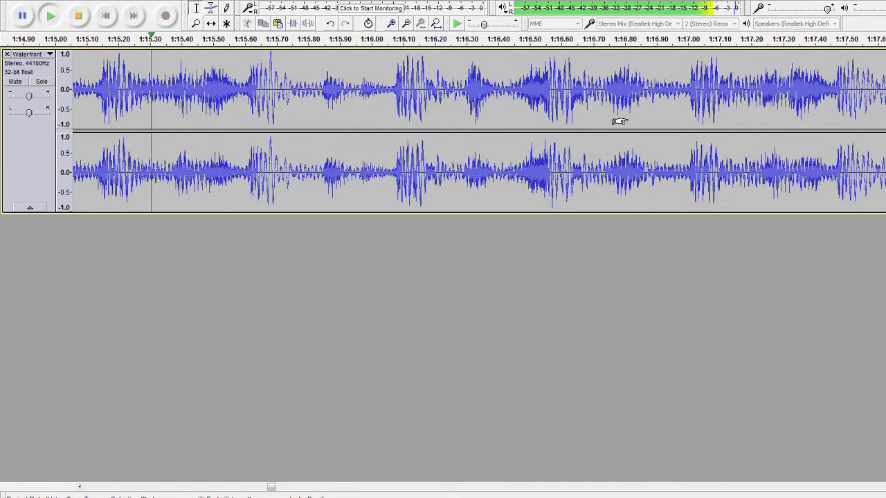
pyautogui.press('space')
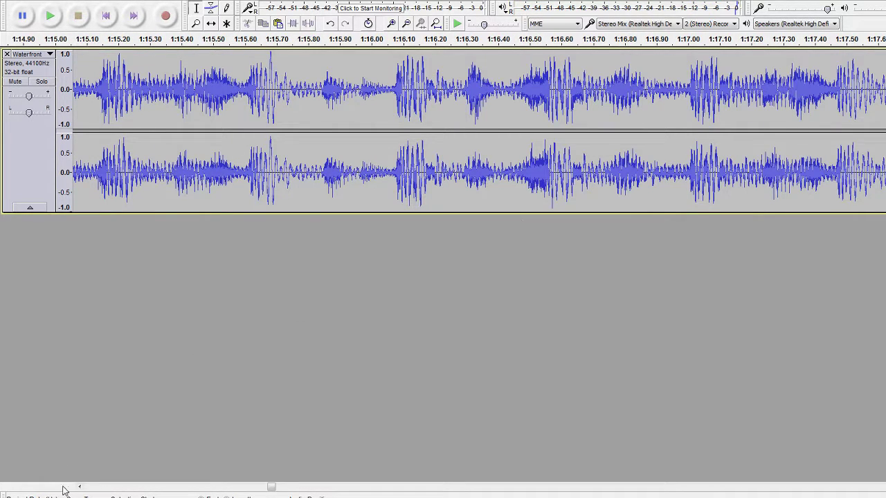
# Step: Select the passage from about 1:14.1 to 1:15.6, ending just before the following hit
pyautogui.moveTo(79, 487); pyautogui.dragTo(78, 488)
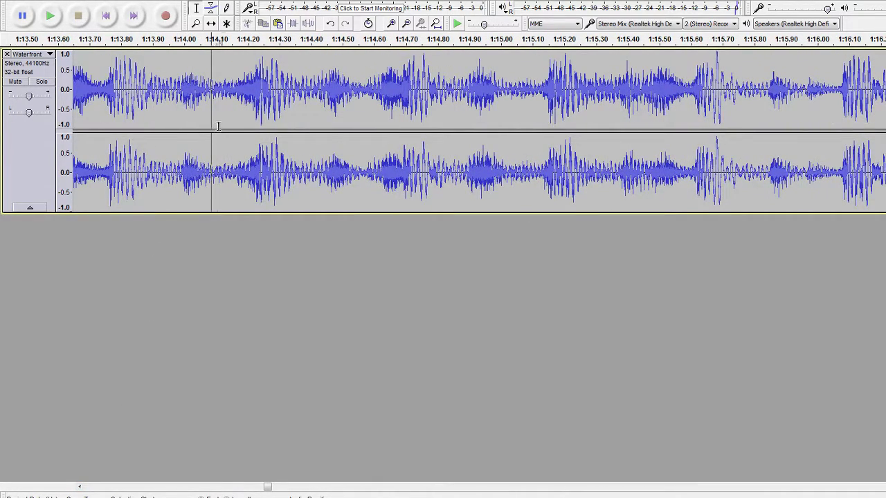
pyautogui.moveTo(218, 126); pyautogui.dragTo(690, 153)
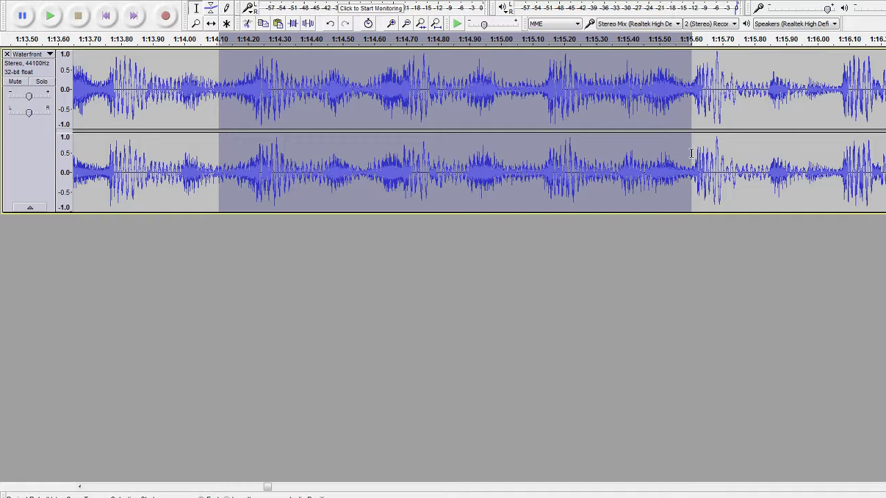
# Step: Extend the selection to run from about 1:13.75 to 1:15.75 and audition its beginning
pyautogui.press('space')
pyautogui.moveTo(689, 81); pyautogui.dragTo(730, 86)
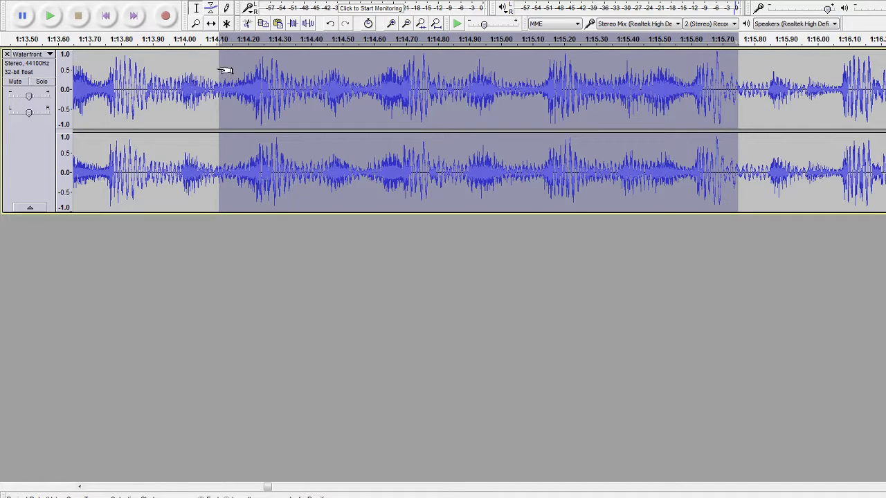
pyautogui.moveTo(224, 70); pyautogui.dragTo(107, 90)
pyautogui.press('space')
pyautogui.press('space')
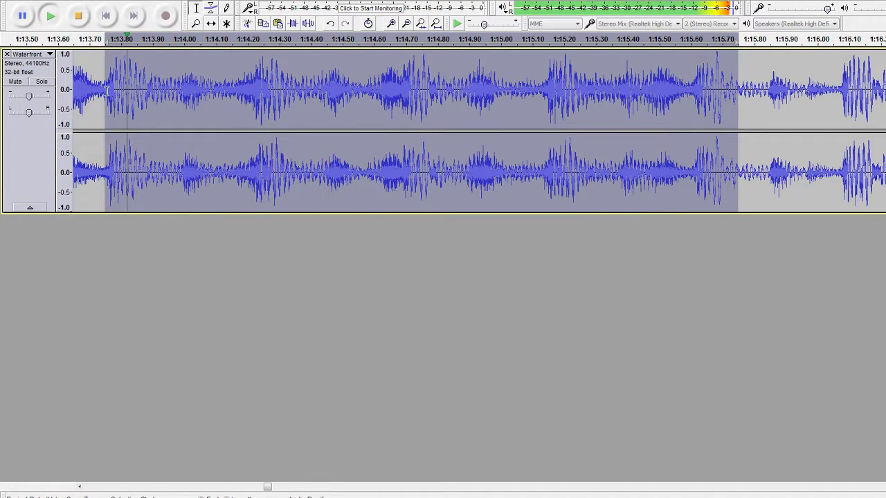
# Step: Trim the selection's start to about 1:13.76, nudge its end near 1:15.75, and play the passage to check the loop
pyautogui.moveTo(107, 84); pyautogui.dragTo(112, 85)
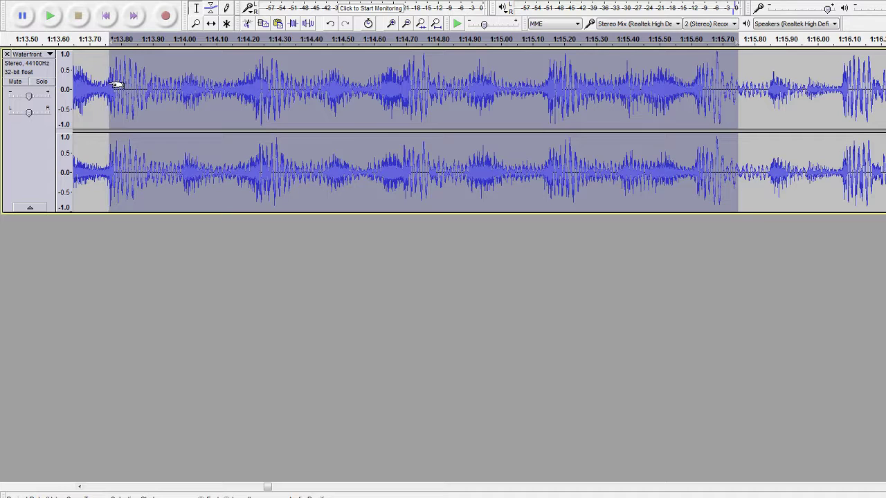
pyautogui.press('space')
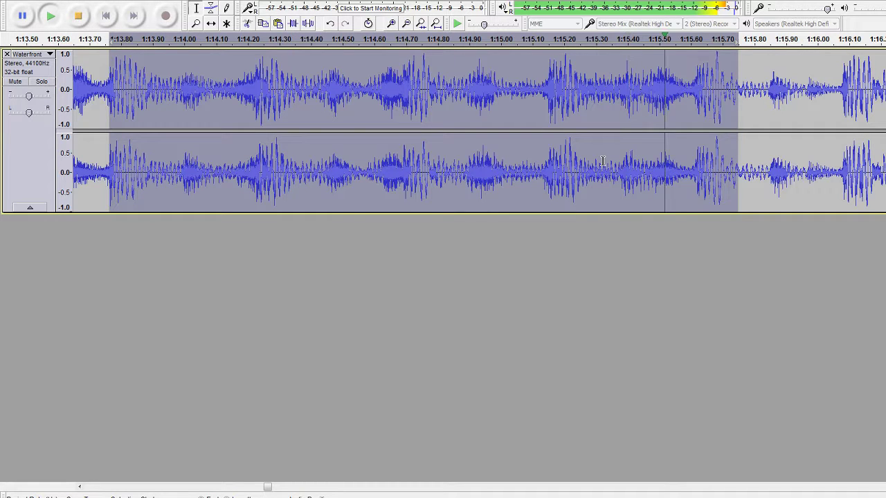
pyautogui.press('space')
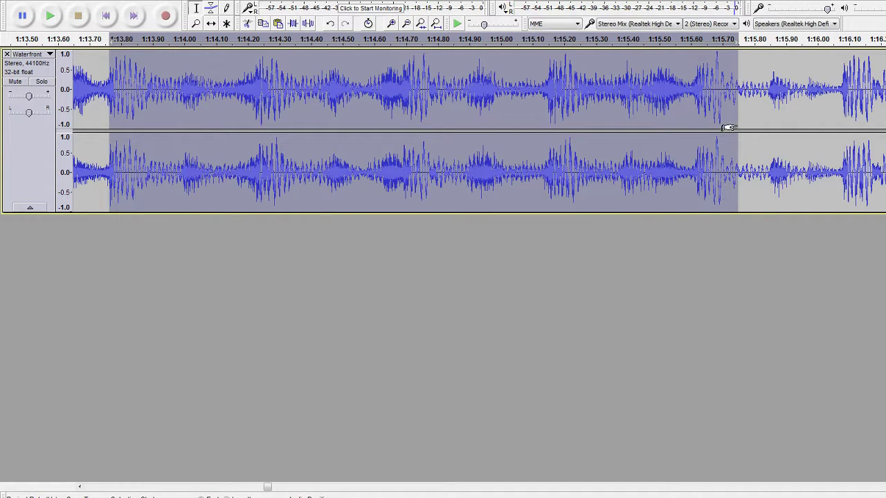
pyautogui.moveTo(729, 128); pyautogui.dragTo(731, 128)
pyautogui.press('space')
# Step: Audition the passage repeatedly from a starting point of about 1:14.15 to check how it begins
pyautogui.moveTo(116, 112); pyautogui.dragTo(239, 121)
pyautogui.press('space')
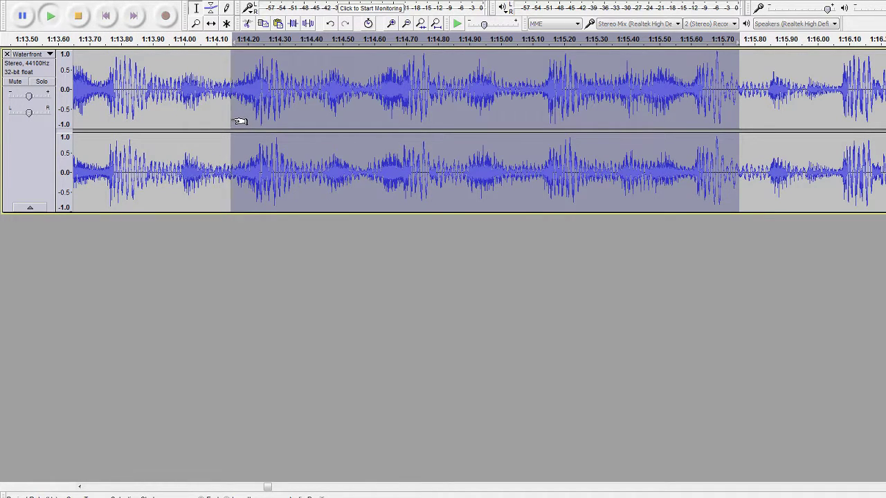
pyautogui.press('space')
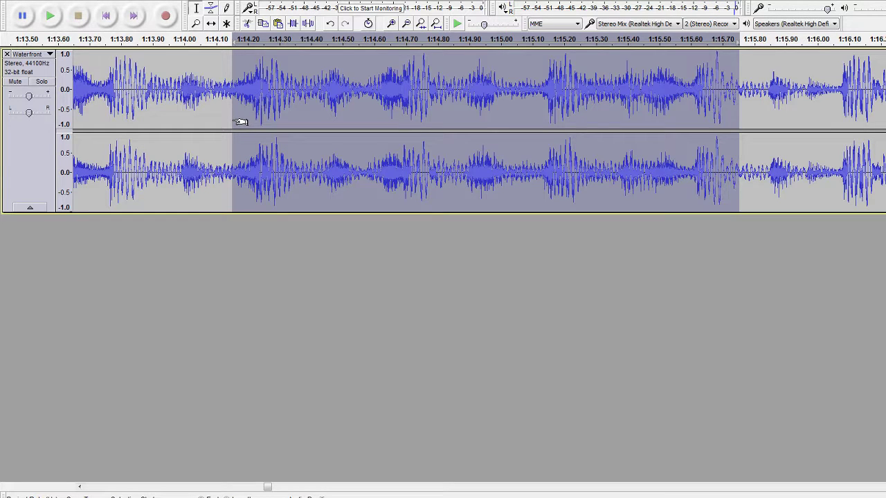
pyautogui.press('space')
pyautogui.press('space')
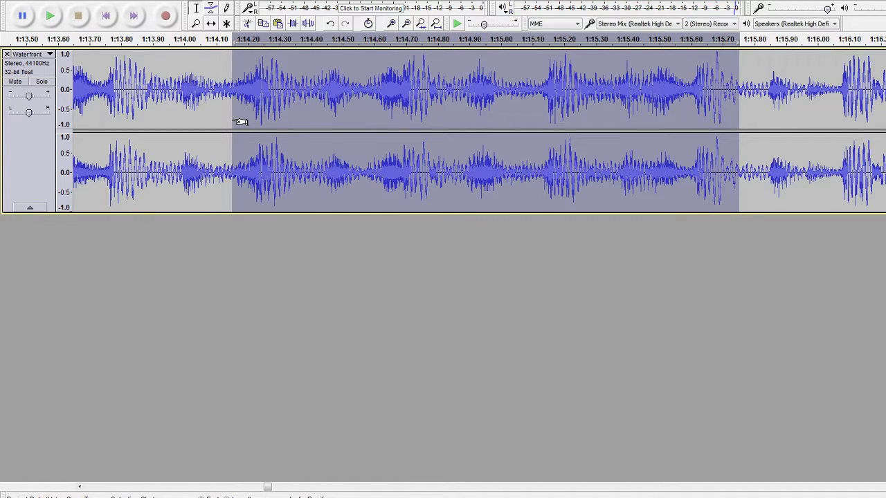
pyautogui.press('space')
pyautogui.press('space')
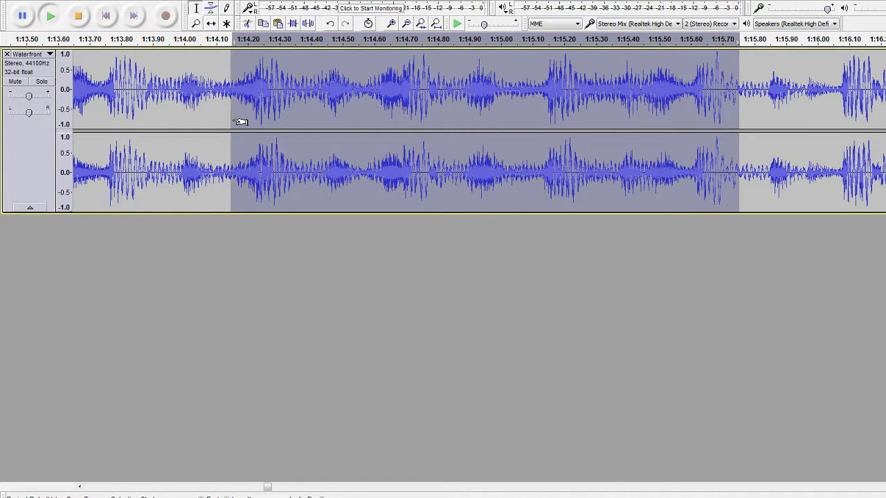
pyautogui.press('space')
pyautogui.press('space')
# Step: Move the selection's start to about 1:14.2 and play its opening several times for comparison
pyautogui.moveTo(241, 120); pyautogui.dragTo(255, 124)
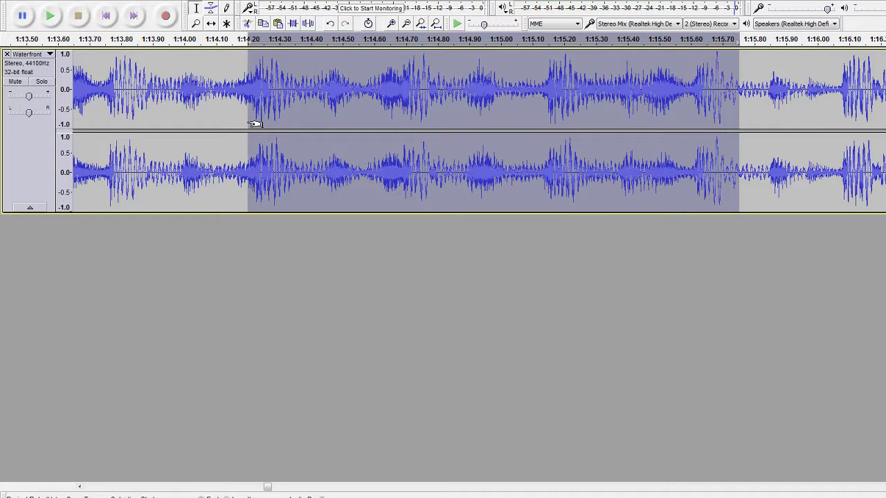
pyautogui.press('space')
pyautogui.press('space')
pyautogui.press('space')
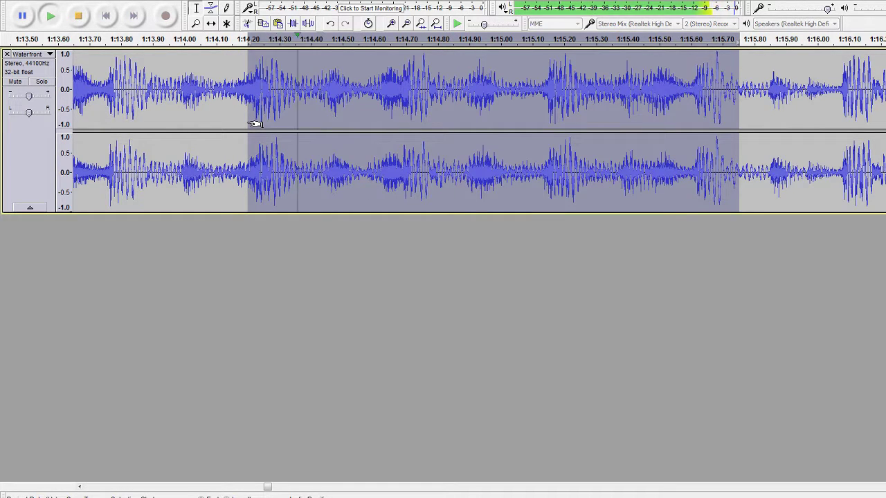
pyautogui.press('space')
pyautogui.press('space')
pyautogui.press('space')
pyautogui.press('space')
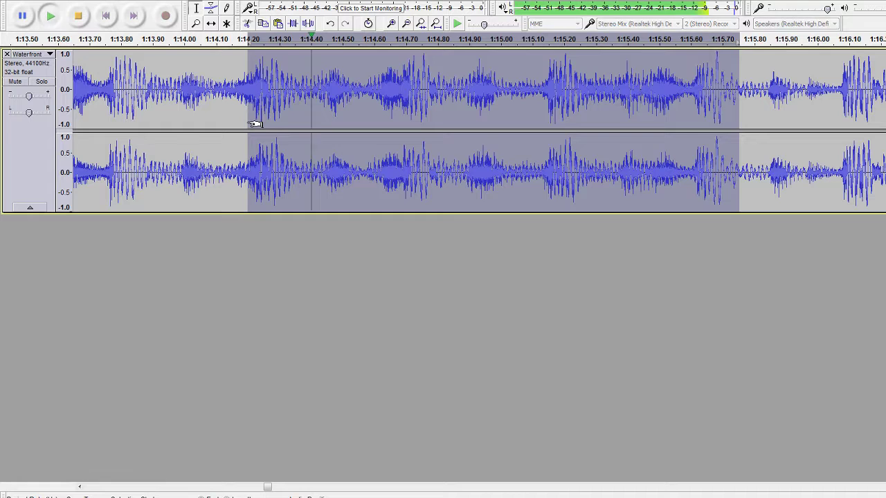
pyautogui.press('space')
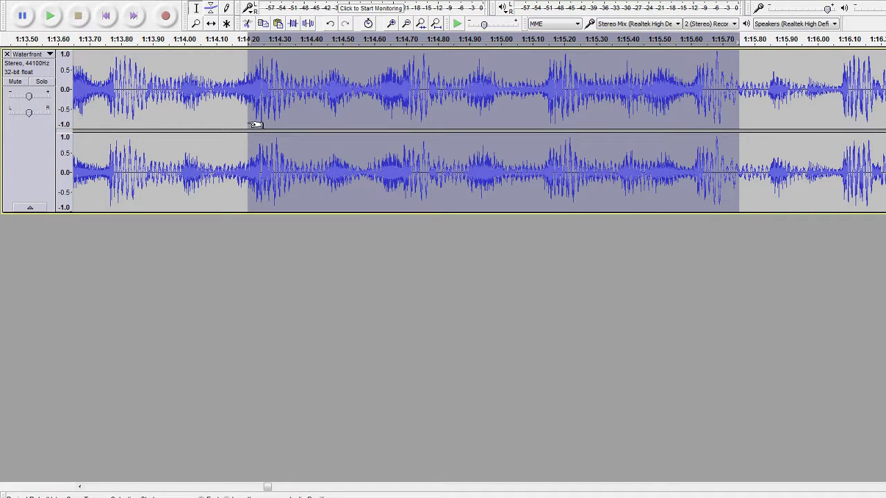
# Step: Return the selection's start to the hit at about 1:13.76 and play it briefly
pyautogui.moveTo(255, 125); pyautogui.dragTo(118, 129)
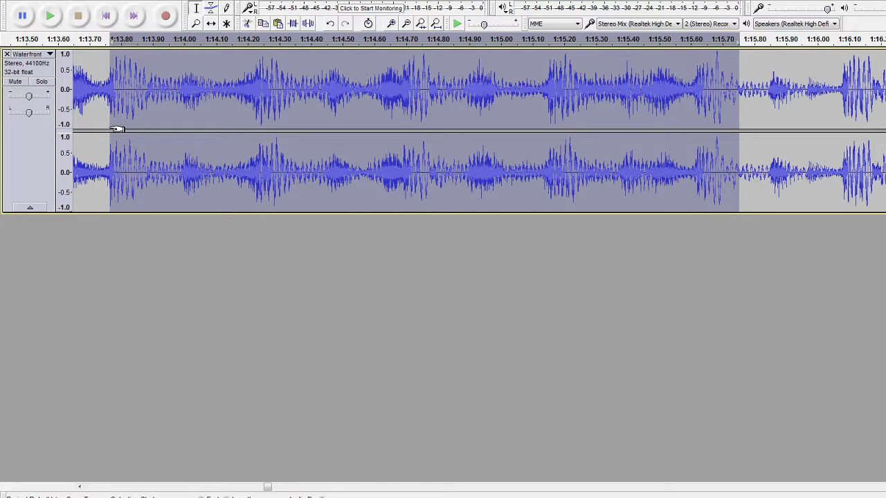
pyautogui.press('space')
pyautogui.press('space')
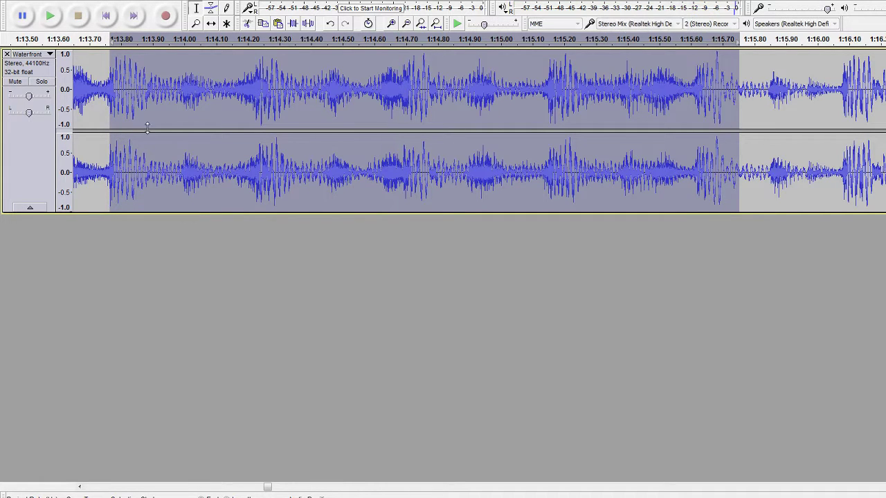
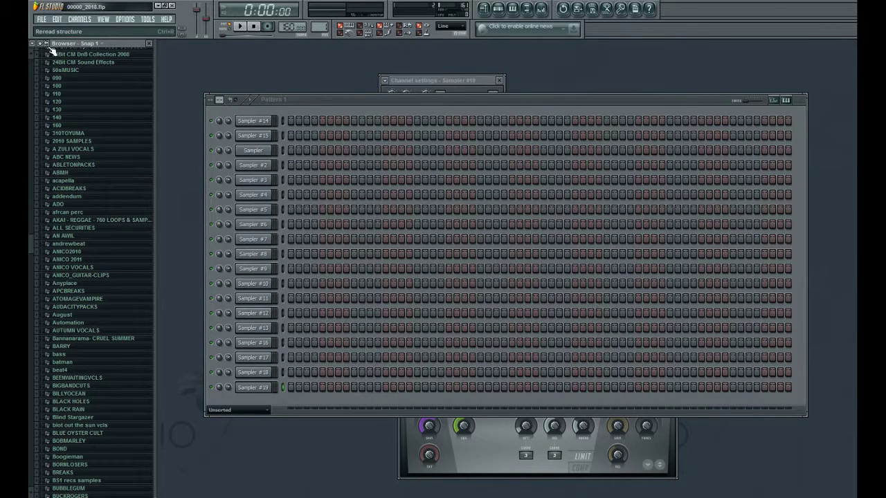
# Step: Switch to FL Studio and expand the WATERFRONT HOME folder in the sample browser
pyautogui.scroll(1, 50, 52)
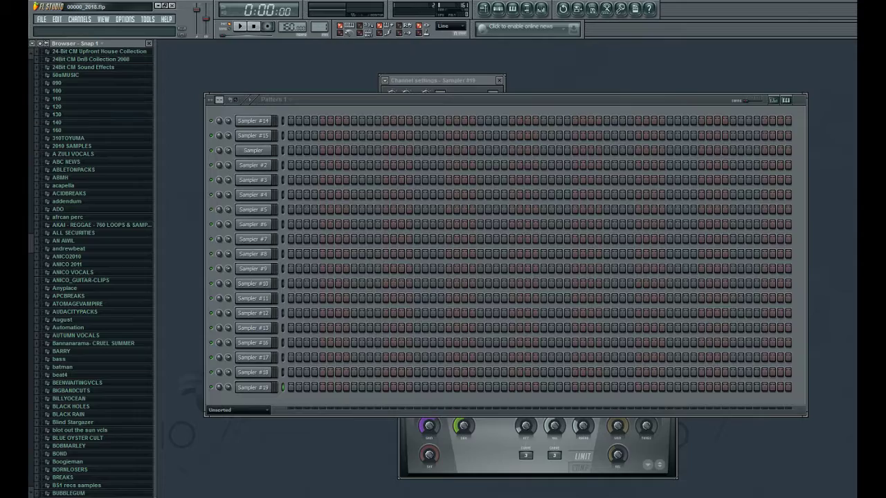
pyautogui.scroll(-10, 44, 325)
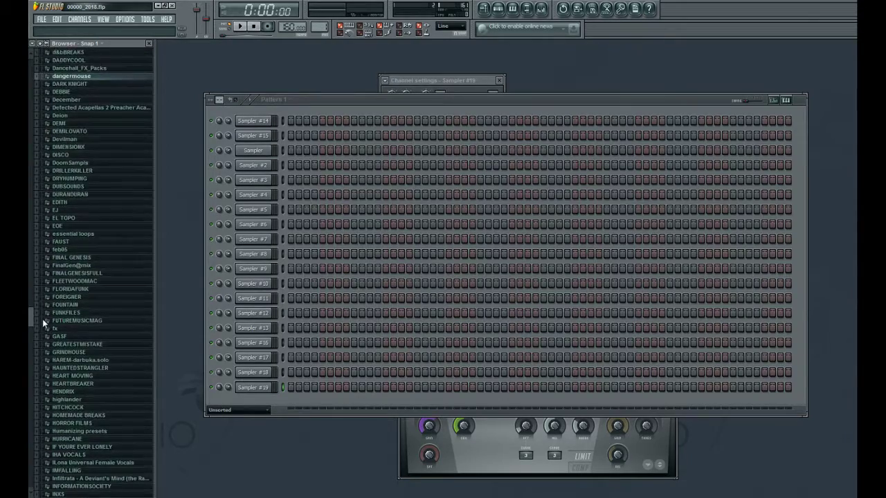
pyautogui.scroll(-20, 44, 339)
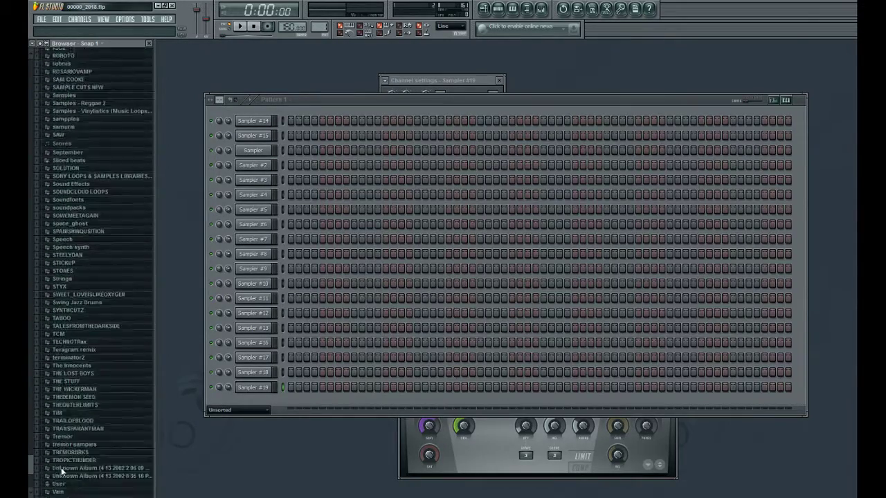
pyautogui.click(62, 415)
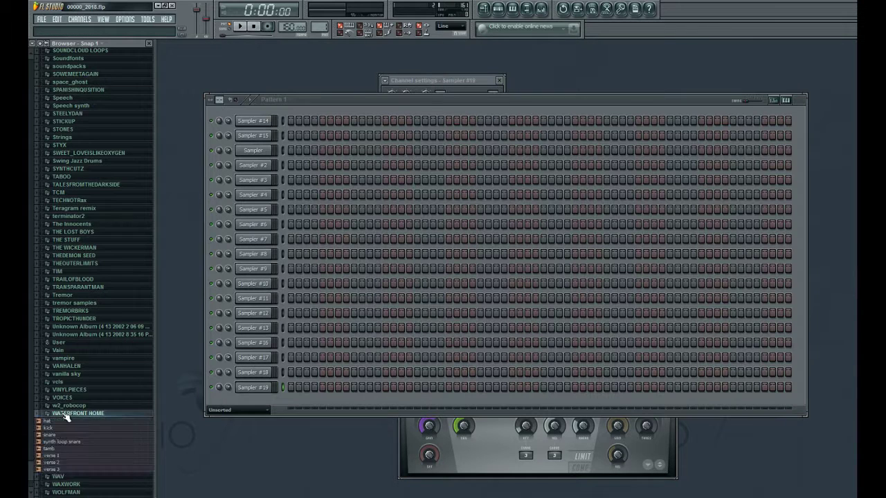
# Step: Preview the hat, kick, snare, synth loop snare, tamb and verse 1 to 3 samples in the WATERFRONT HOME folder
pyautogui.click(57, 421)
pyautogui.click(56, 428)
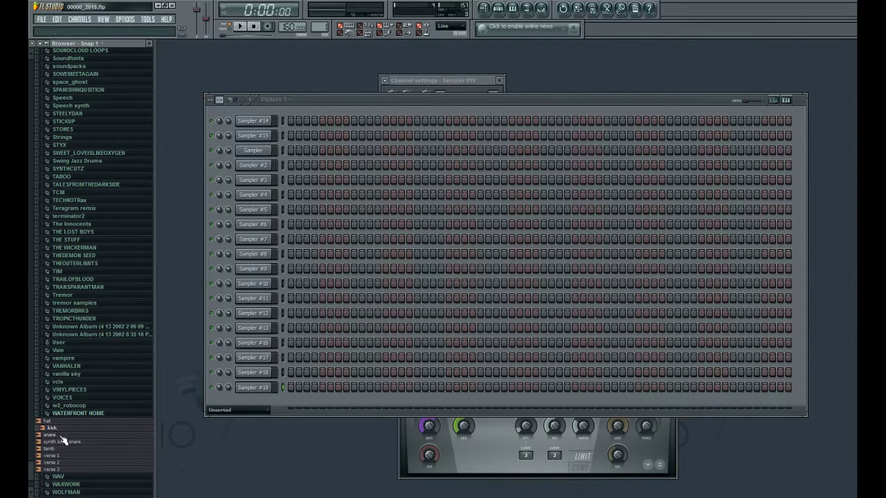
pyautogui.click(59, 435)
pyautogui.click(66, 442)
pyautogui.click(61, 449)
pyautogui.click(61, 455)
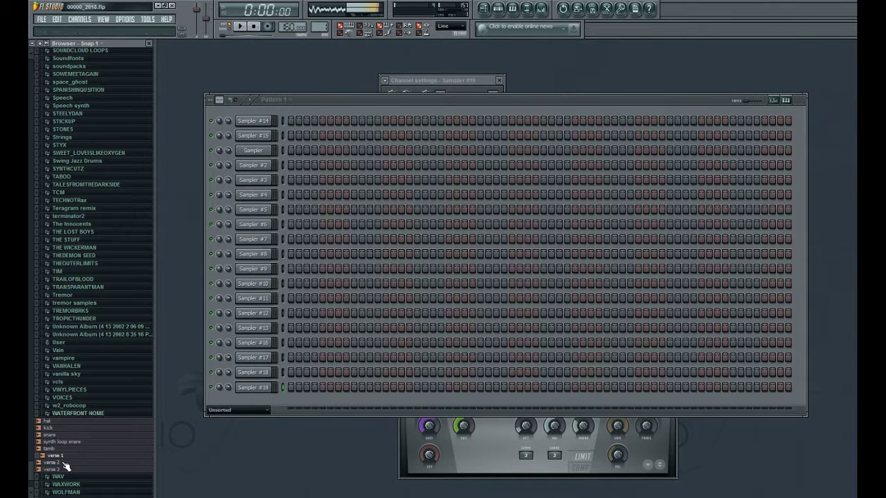
pyautogui.click(64, 463)
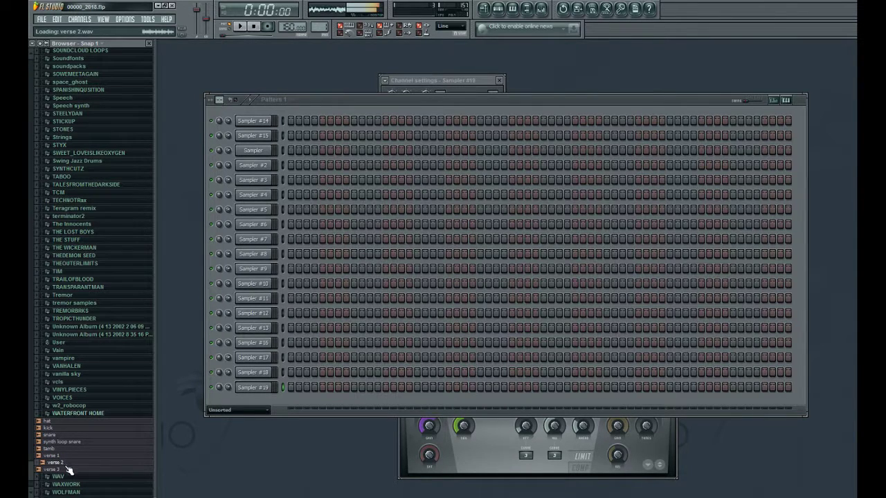
pyautogui.click(69, 470)
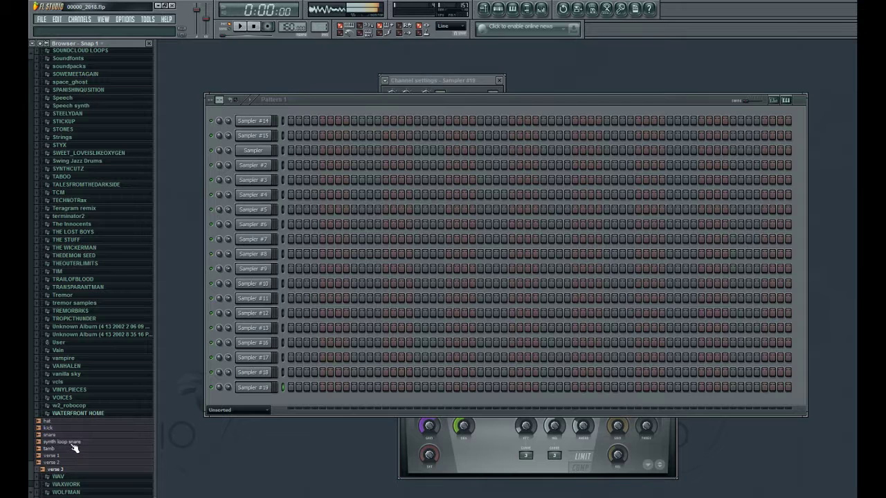
pyautogui.click(72, 443)
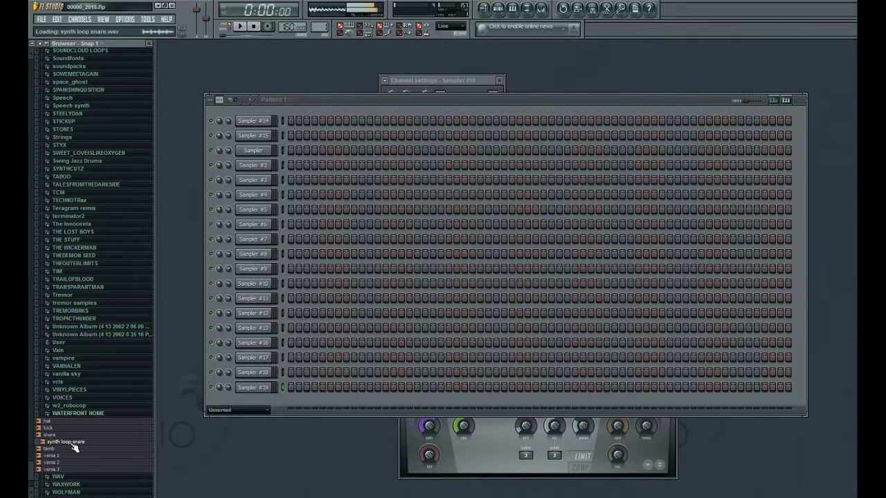
pyautogui.click(50, 421)
# Step: Load the kick, snare, hat and tamb samples into channels Sampler #14, Sampler #15, Sampler and Sampler #2 respectively
pyautogui.click(54, 427)
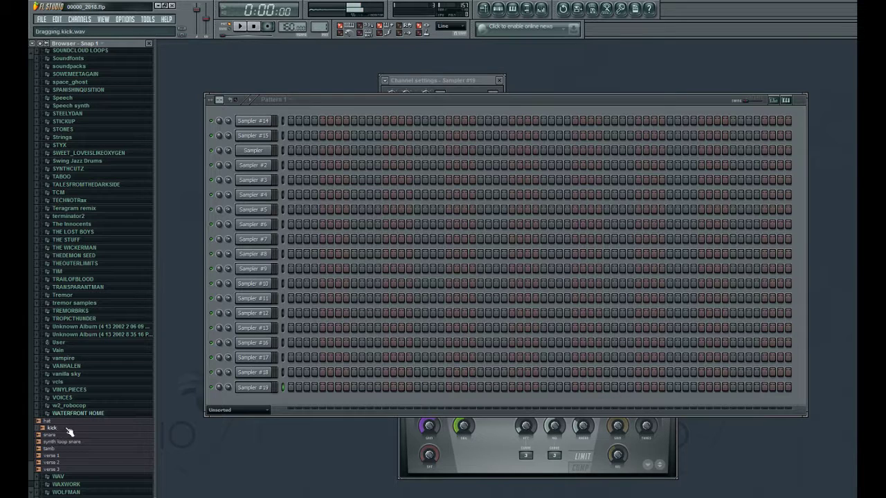
pyautogui.moveTo(65, 436); pyautogui.dragTo(250, 74)
pyautogui.moveTo(254, 120); pyautogui.dragTo(254, 122)
pyautogui.moveTo(60, 438); pyautogui.dragTo(261, 137)
pyautogui.moveTo(47, 420); pyautogui.dragTo(252, 171)
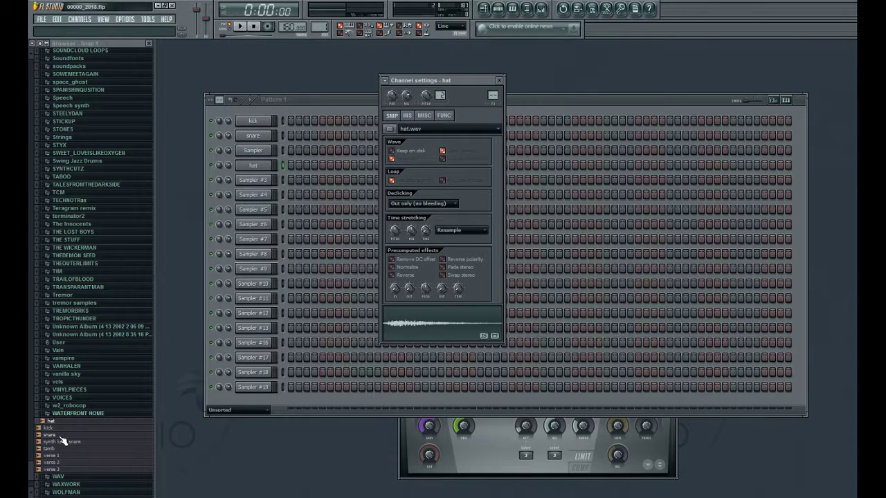
pyautogui.moveTo(56, 449); pyautogui.dragTo(259, 166)
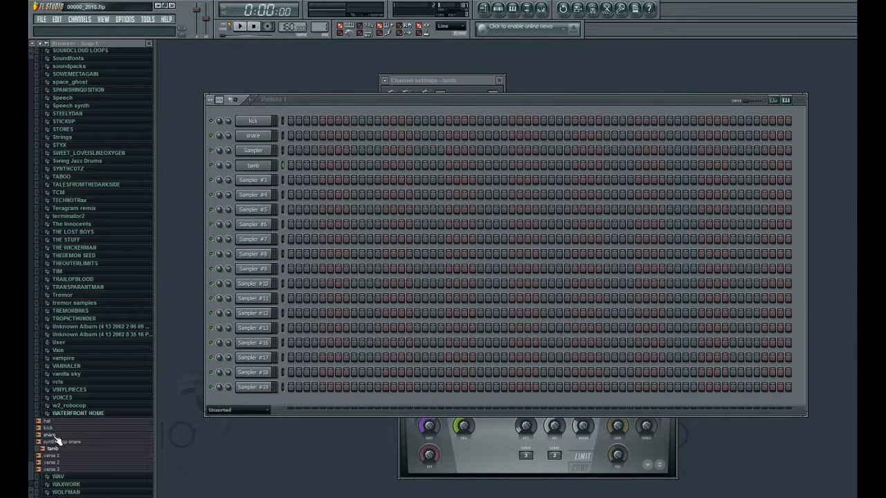
pyautogui.moveTo(48, 421); pyautogui.dragTo(250, 154)
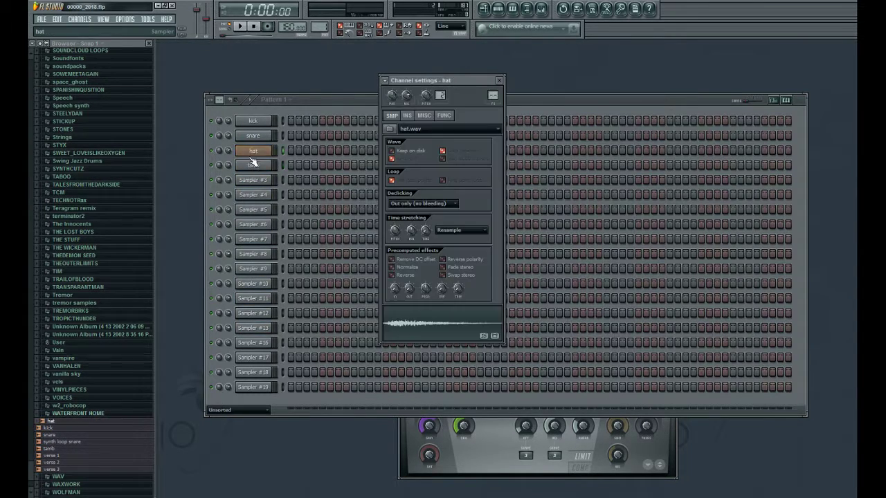
# Step: Load synth loop snare into Sampler #4 and verse 1, verse 2 and verse 3 into Sampler #6, #7 and #8
pyautogui.moveTo(52, 442); pyautogui.dragTo(247, 196)
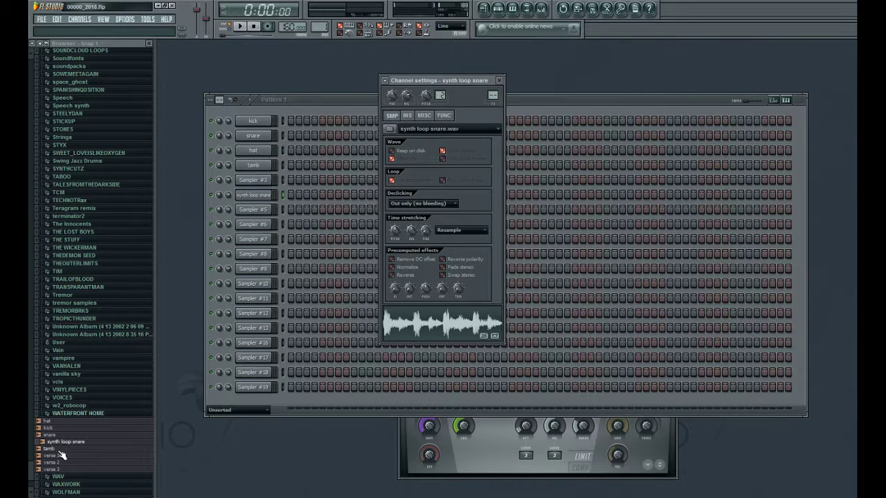
pyautogui.moveTo(60, 455); pyautogui.dragTo(252, 234)
pyautogui.moveTo(55, 462); pyautogui.dragTo(271, 242)
pyautogui.moveTo(54, 469); pyautogui.dragTo(253, 254)
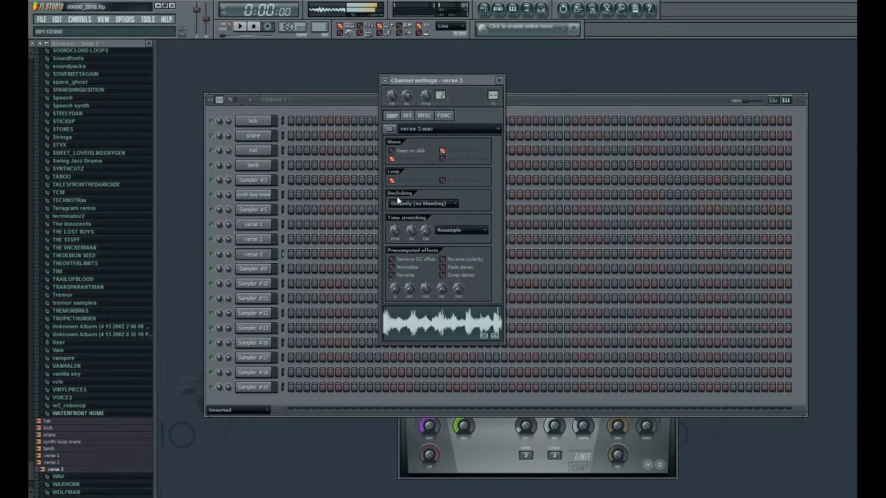
# Step: Normalize the kick channel's sample and adjust its pogo precomputed effect
pyautogui.click(253, 121)
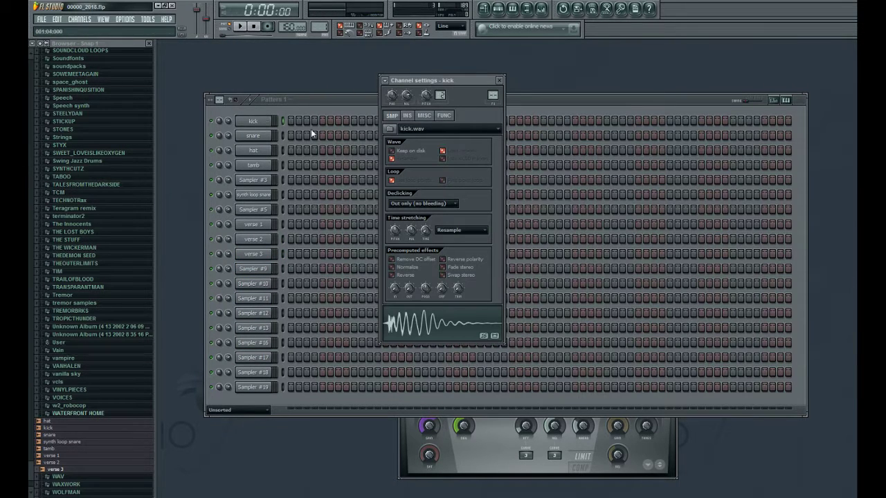
pyautogui.click(392, 267)
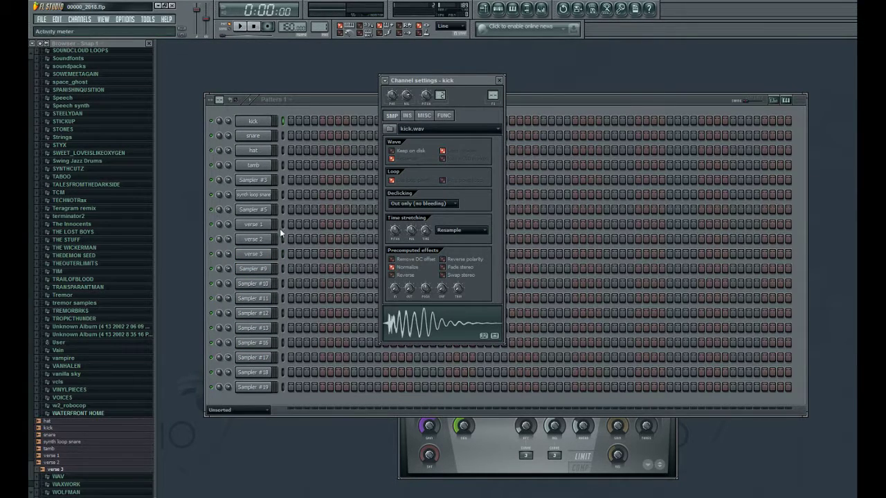
pyautogui.moveTo(425, 289); pyautogui.dragTo(426, 280)
# Step: Open the kick channel's instrument settings at the volume envelope
pyautogui.click(423, 115)
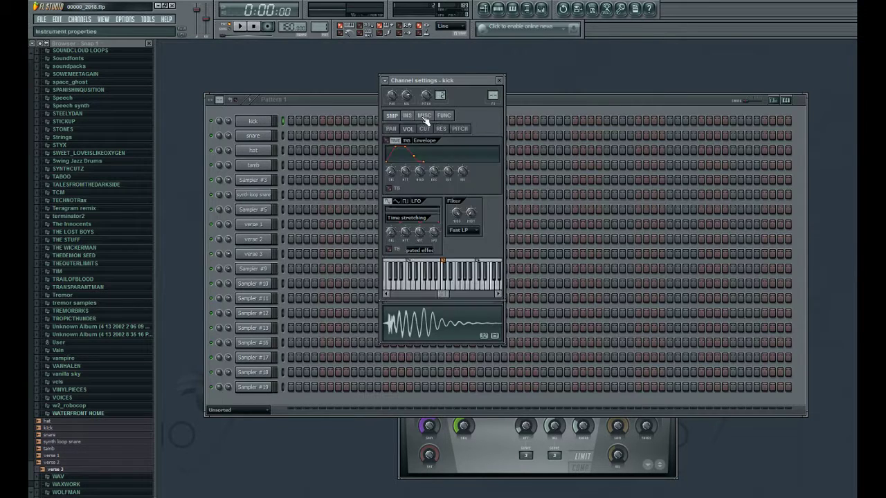
pyautogui.click(408, 116)
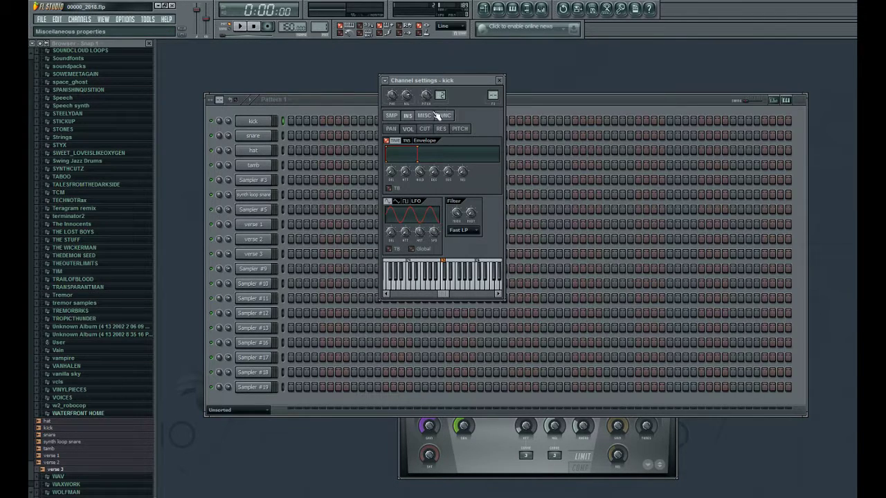
# Step: Return to the kick channel's sample settings and audition the normalized kick sample several times
pyautogui.click(392, 115)
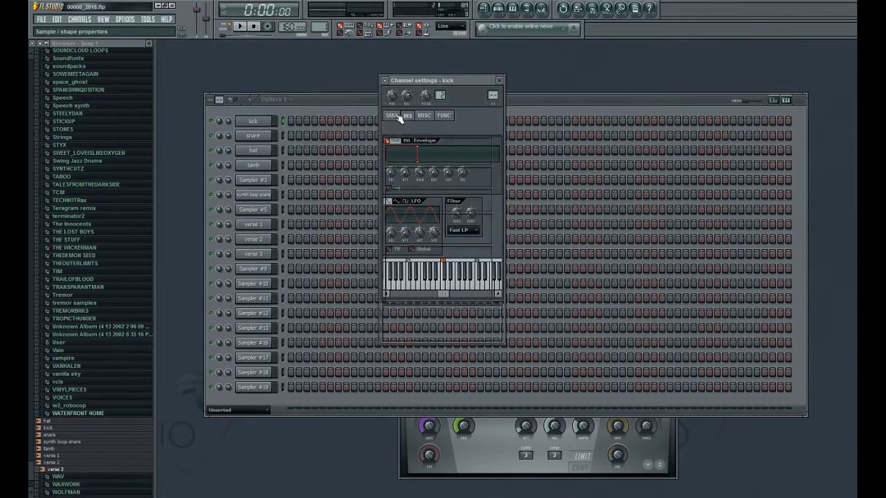
pyautogui.click(319, 104)
pyautogui.click(451, 91)
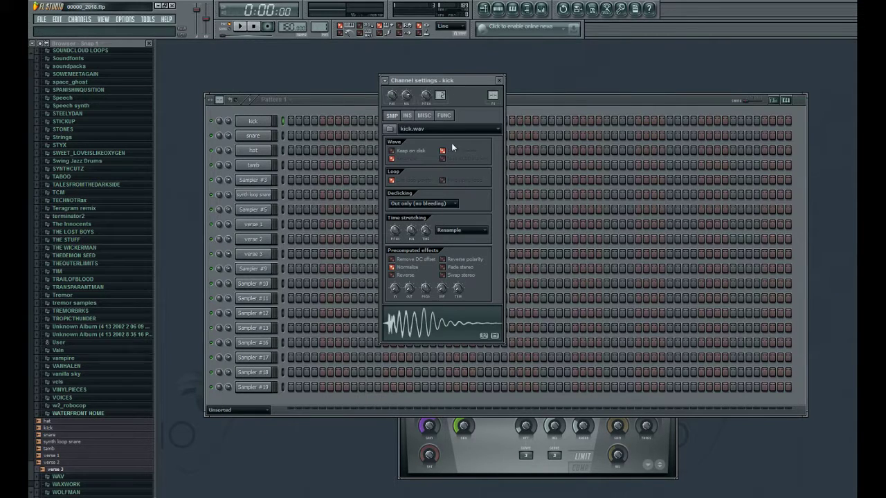
pyautogui.click(446, 321)
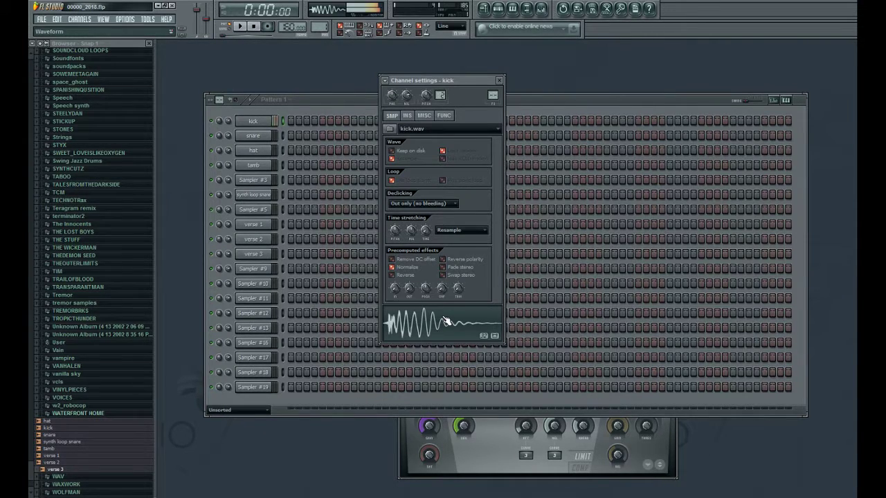
pyautogui.click(445, 320)
pyautogui.click(446, 320)
pyautogui.click(445, 321)
pyautogui.click(445, 320)
pyautogui.click(446, 320)
# Step: Place a kick hit on step 1 of the pattern and play it back briefly
pyautogui.click(291, 121)
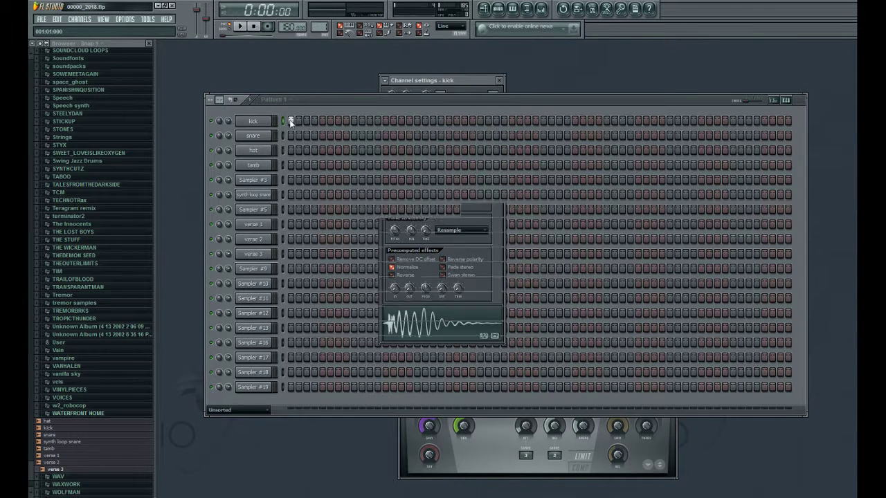
pyautogui.press('space')
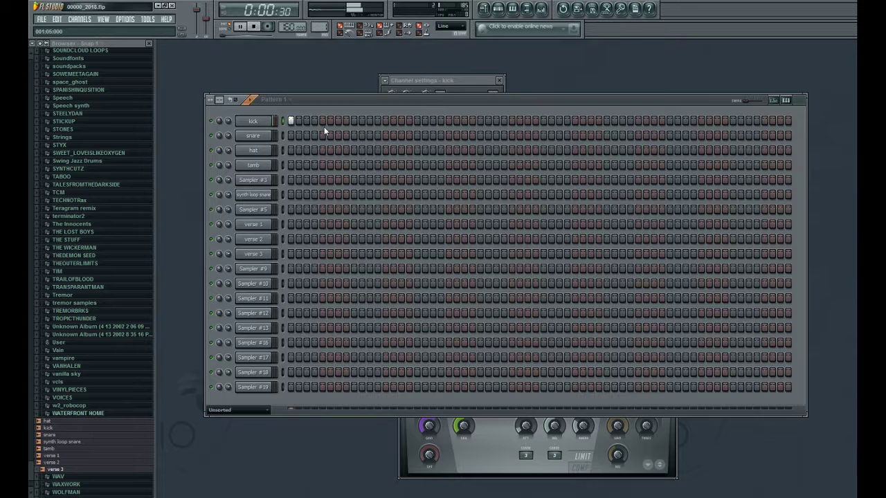
pyautogui.press('space')
# Step: Normalize the snare channel's sample and shape the snare's volume envelope
pyautogui.click(253, 136)
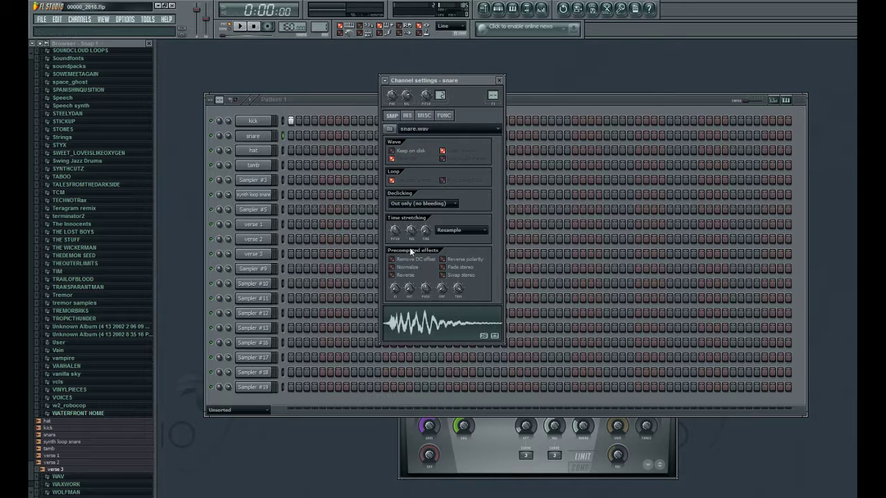
pyautogui.click(243, 125)
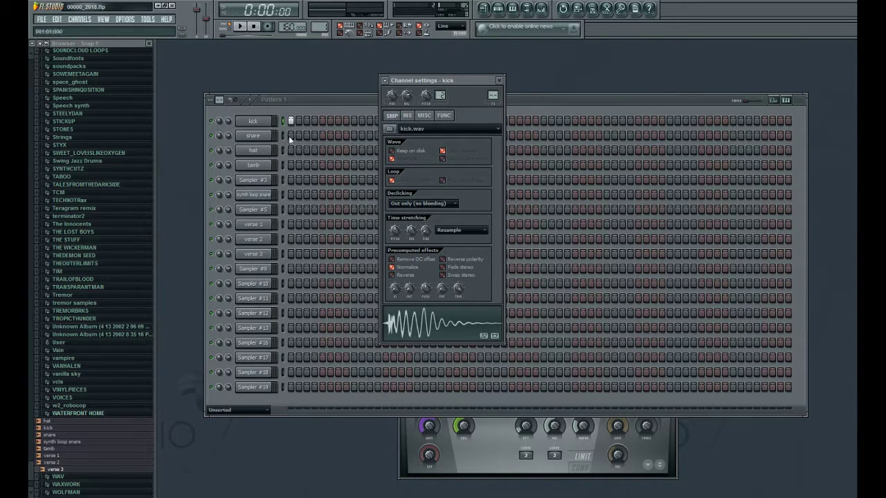
pyautogui.click(256, 137)
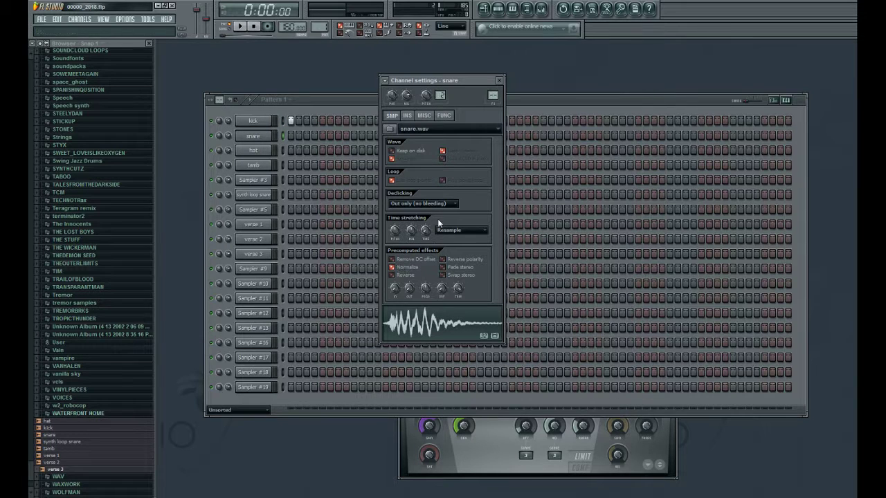
pyautogui.click(422, 116)
pyautogui.click(410, 116)
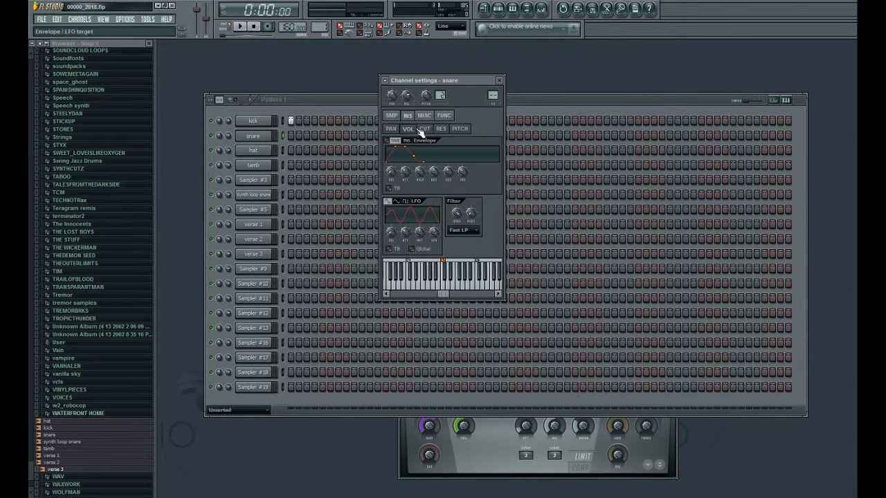
pyautogui.moveTo(400, 161); pyautogui.dragTo(414, 161)
pyautogui.moveTo(419, 172); pyautogui.dragTo(420, 166)
# Step: Shape the hat channel's volume envelope with its filter set to HP, and clone the channel
pyautogui.click(273, 148)
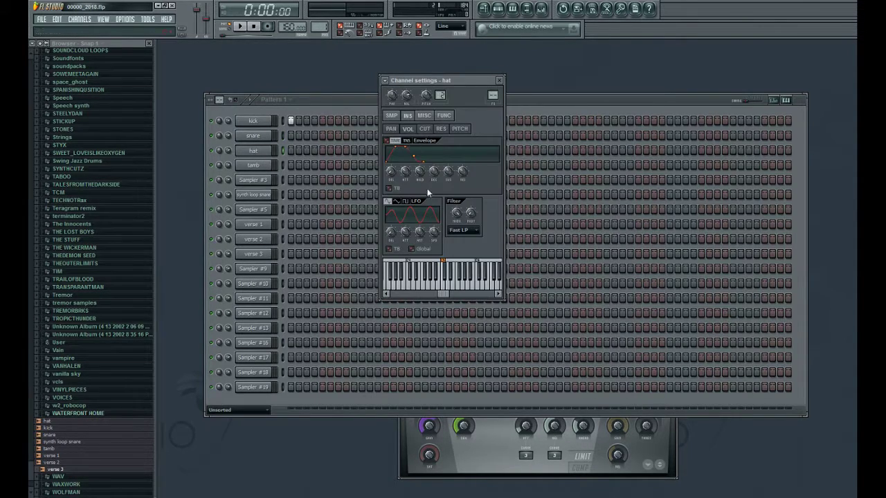
pyautogui.scroll(-3, 469, 231)
pyautogui.moveTo(405, 171); pyautogui.dragTo(406, 176)
pyautogui.click(499, 81)
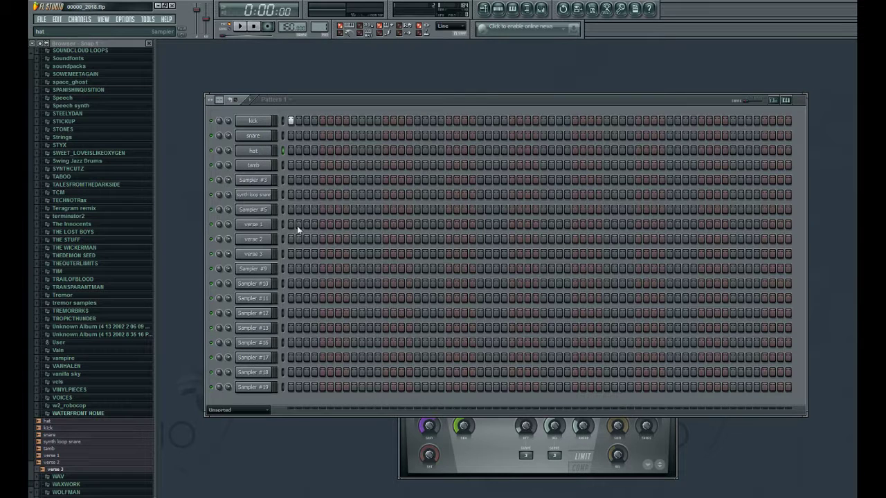
pyautogui.hotkey('alt', 'c')
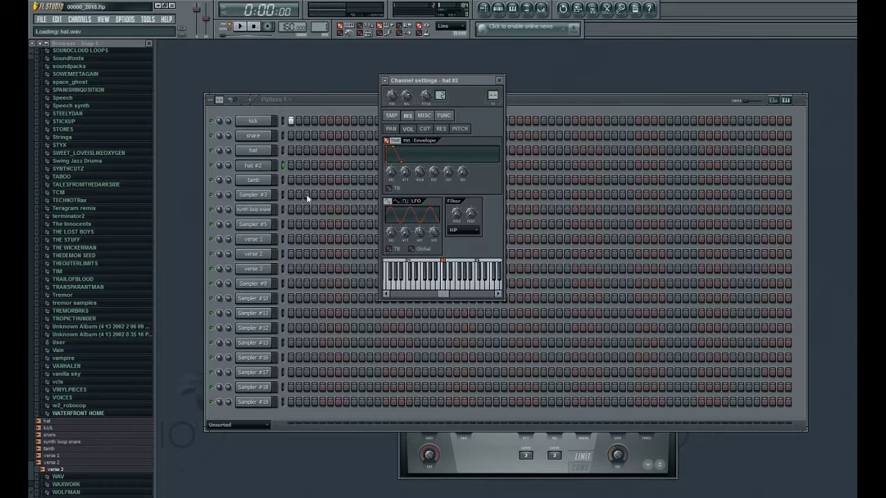
# Step: Adjust the volume envelope of the tamb channel and close its channel settings
pyautogui.click(269, 180)
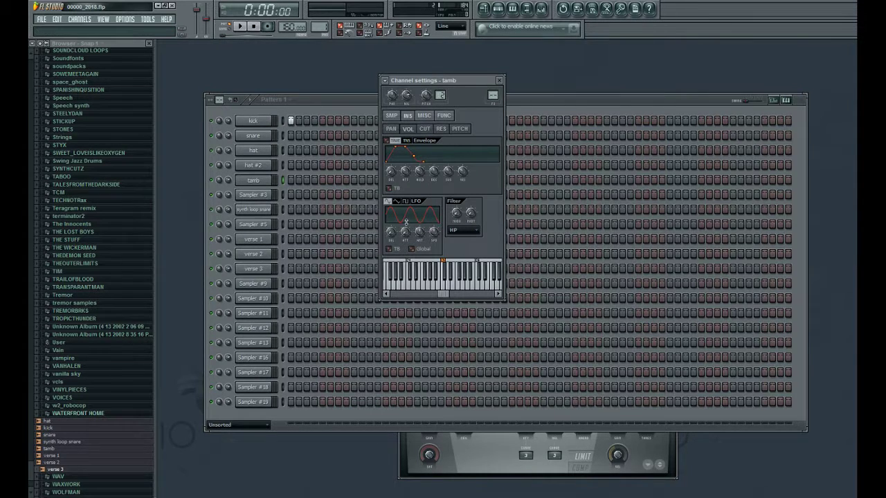
pyautogui.moveTo(413, 155); pyautogui.dragTo(412, 158)
pyautogui.click(501, 81)
# Step: Normalize the samples of the hat #2 and tamb channels
pyautogui.click(253, 165)
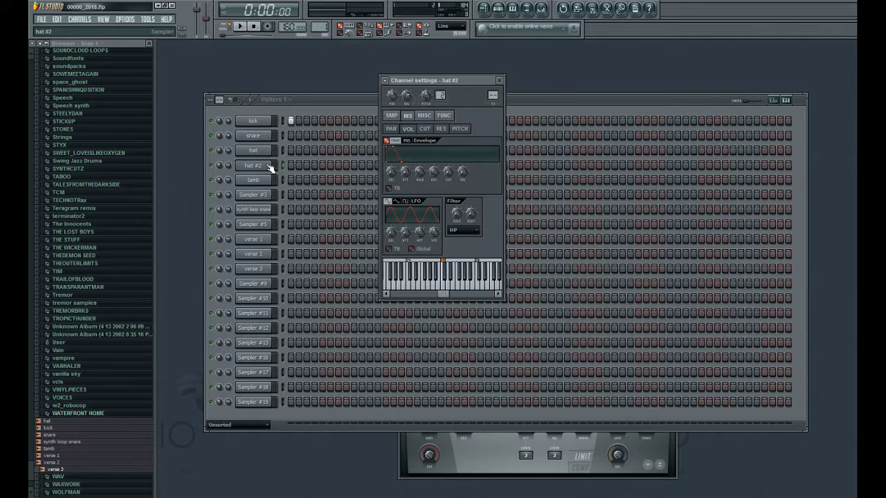
pyautogui.click(391, 116)
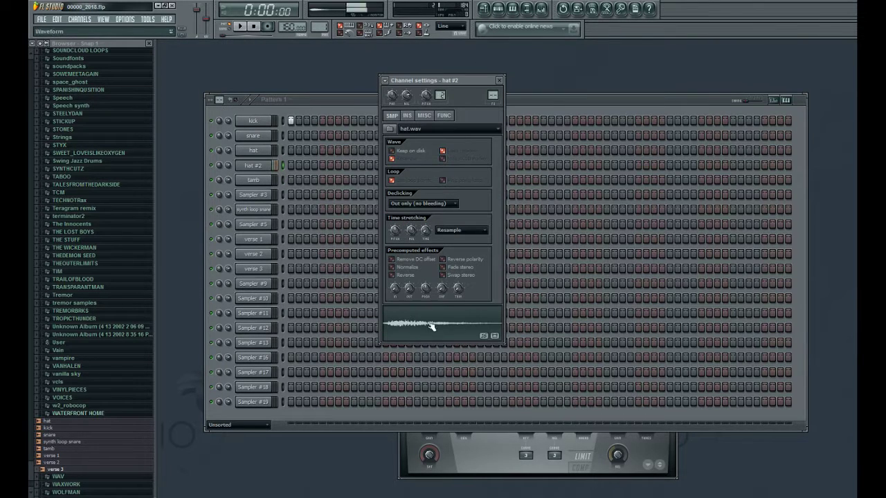
pyautogui.click(391, 267)
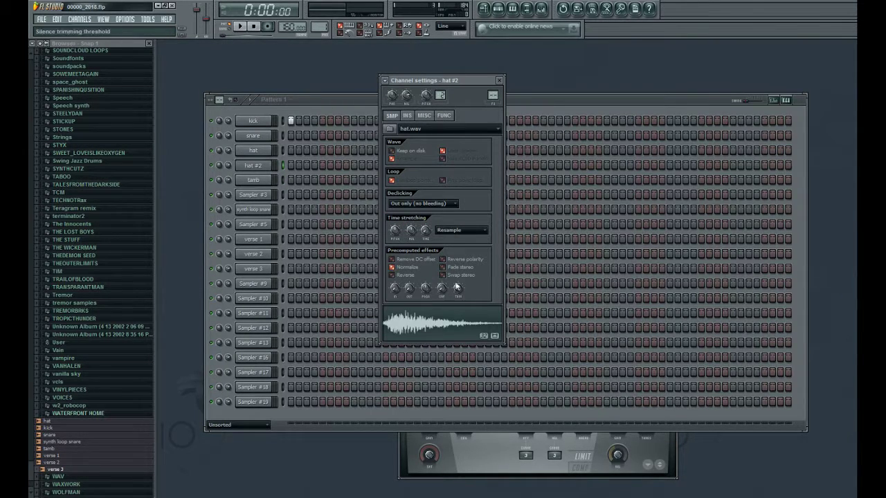
pyautogui.click(258, 180)
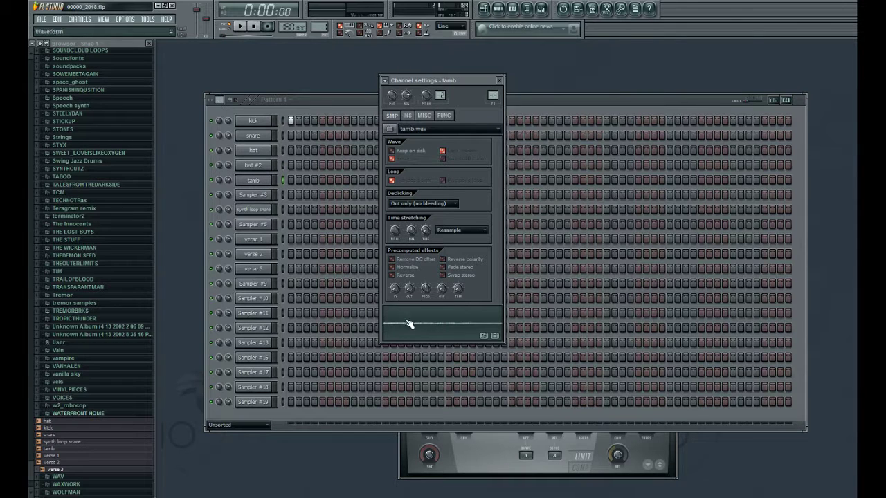
pyautogui.click(391, 267)
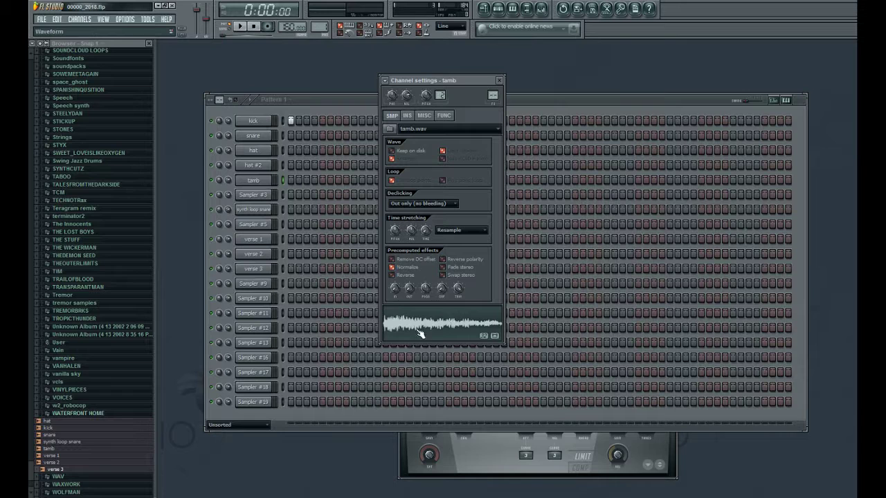
pyautogui.click(500, 81)
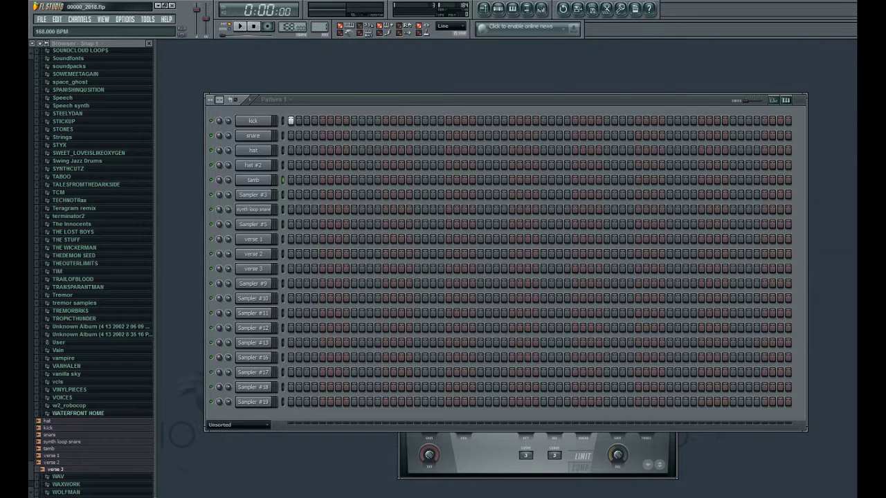
# Step: Set the tempo to 125 BPM and play the pattern with a snare hit added on step 9
pyautogui.moveTo(294, 26); pyautogui.dragTo(294, 55)
pyautogui.moveTo(294, 26); pyautogui.dragTo(294, 18)
pyautogui.click(353, 135)
pyautogui.press('space')
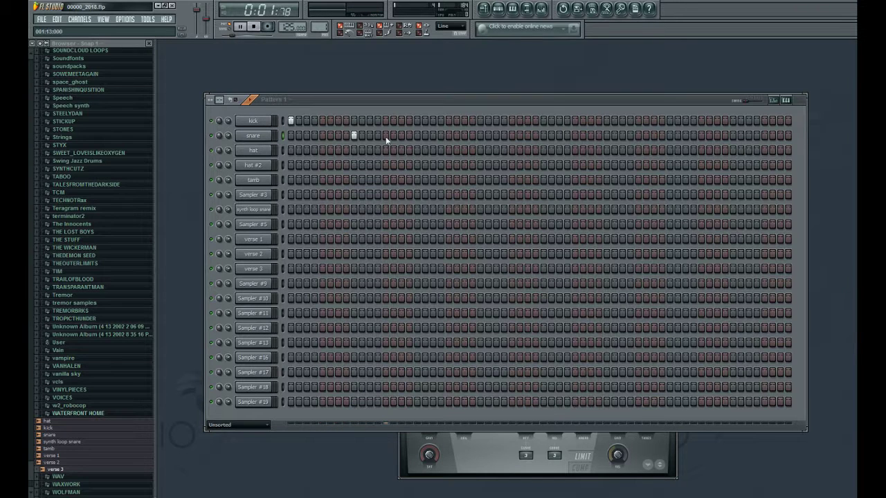
# Step: Replace the step 9 snare with snare hits on steps 5 and 13, and add kick hits on steps 9 and 17
pyautogui.rightClick(357, 134)
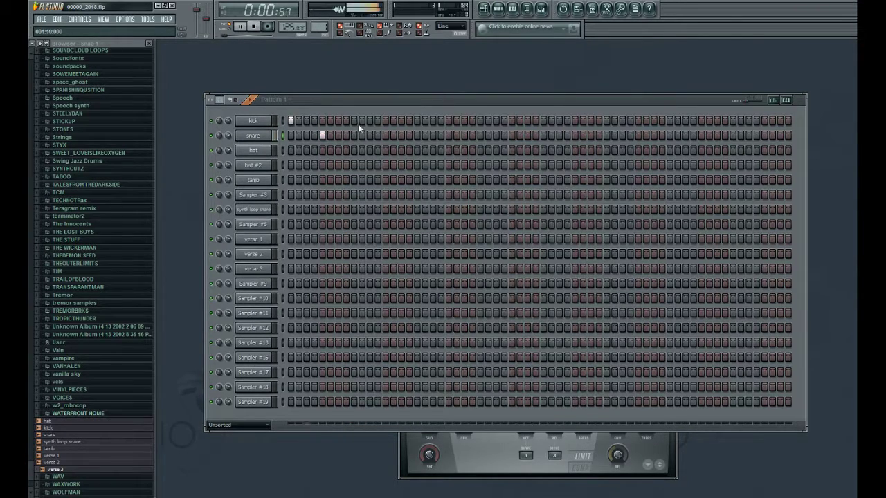
pyautogui.click(353, 121)
pyautogui.click(416, 135)
pyautogui.press('space')
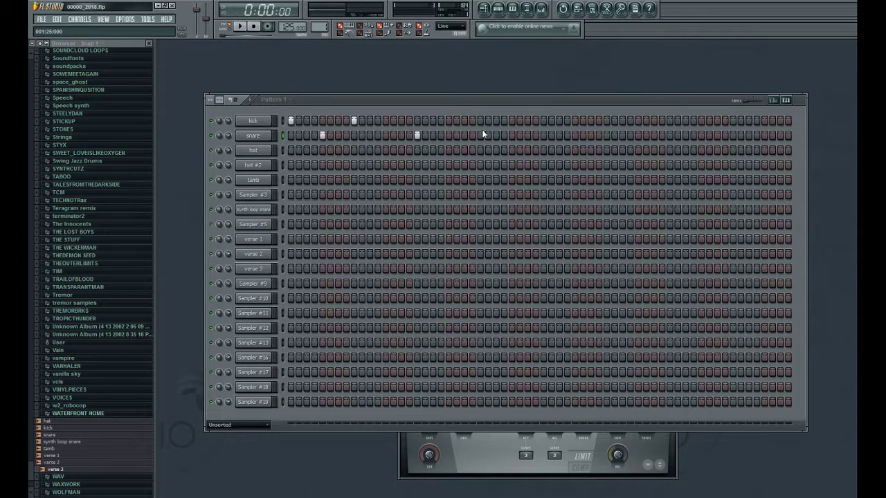
pyautogui.click(392, 135)
pyautogui.press('space')
pyautogui.click(416, 121)
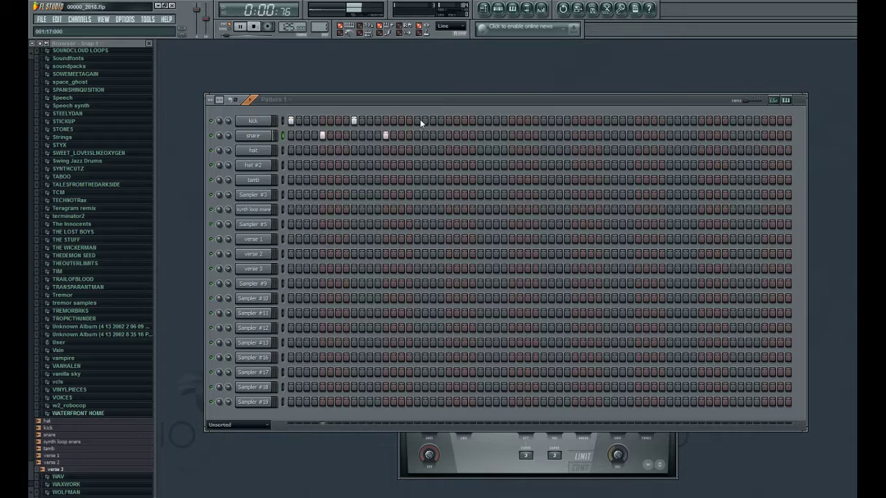
# Step: Extend the beat with snare hits on steps 21, 29 and 41 and a kick hit on step 25
pyautogui.click(480, 135)
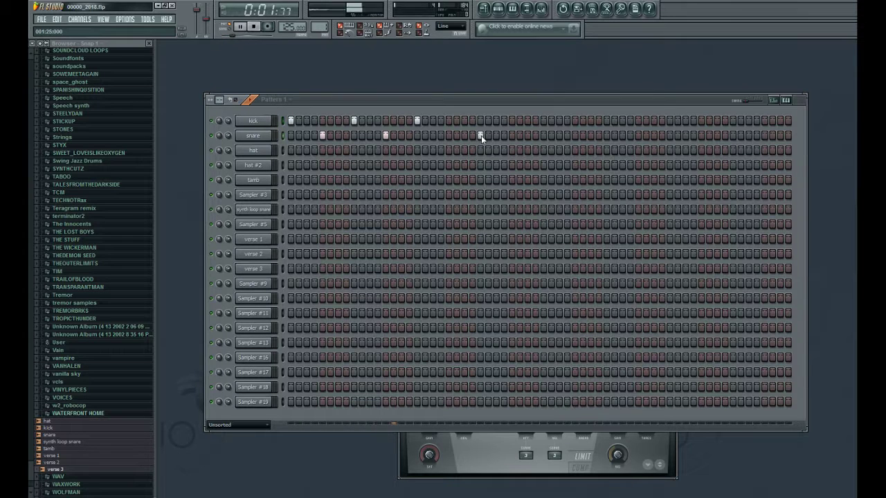
pyautogui.click(542, 122)
pyautogui.click(480, 121)
pyautogui.click(512, 136)
pyautogui.click(543, 121)
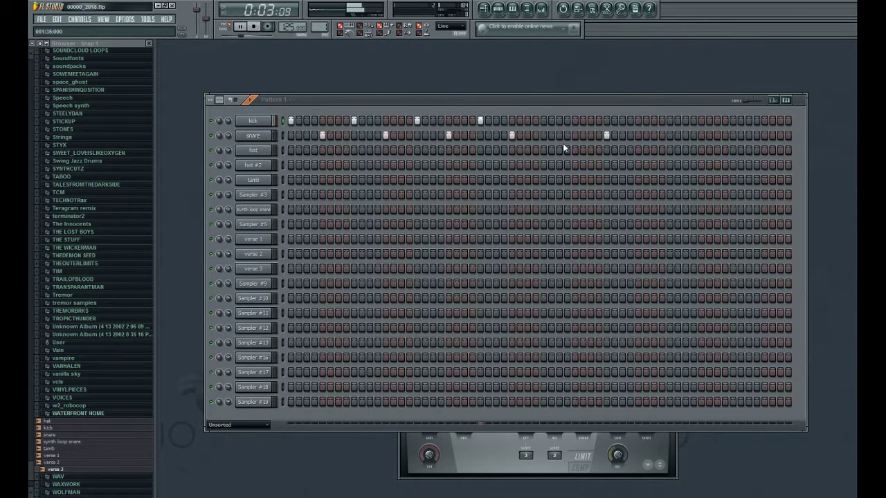
pyautogui.press('space')
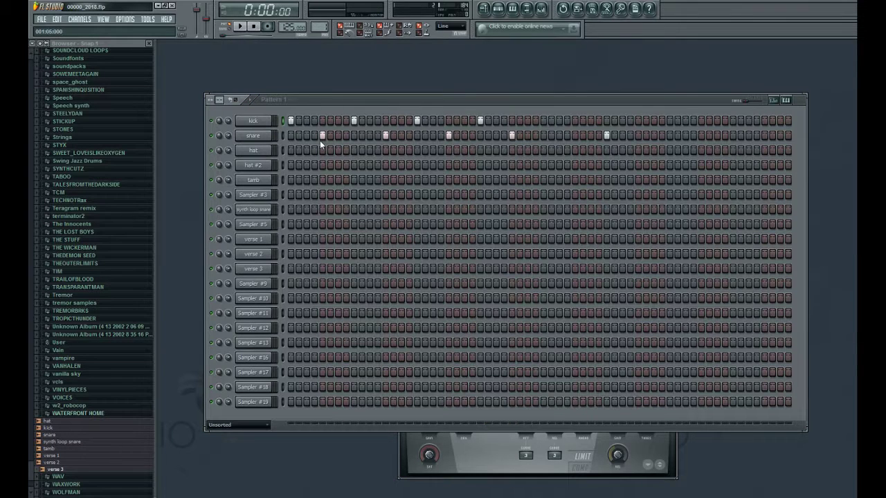
# Step: Move the kick hit from step 9 to step 7 and set the tempo to 135 BPM
pyautogui.press('space')
pyautogui.click(338, 122)
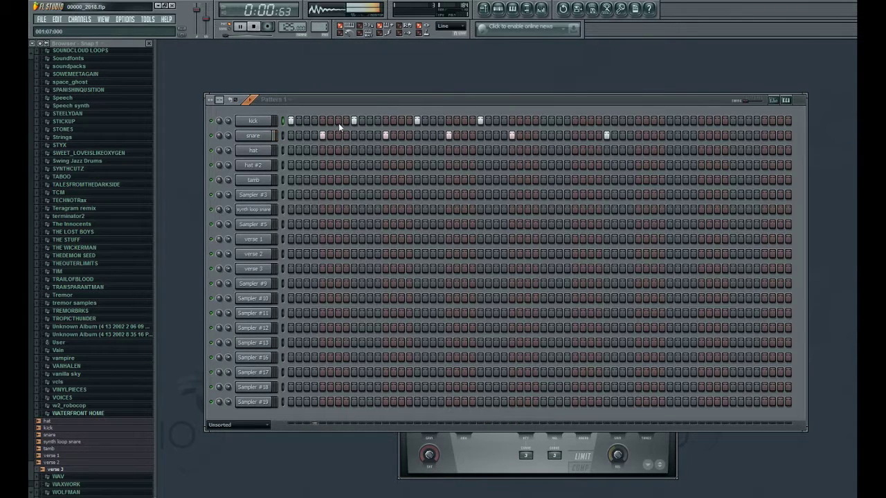
pyautogui.click(354, 121)
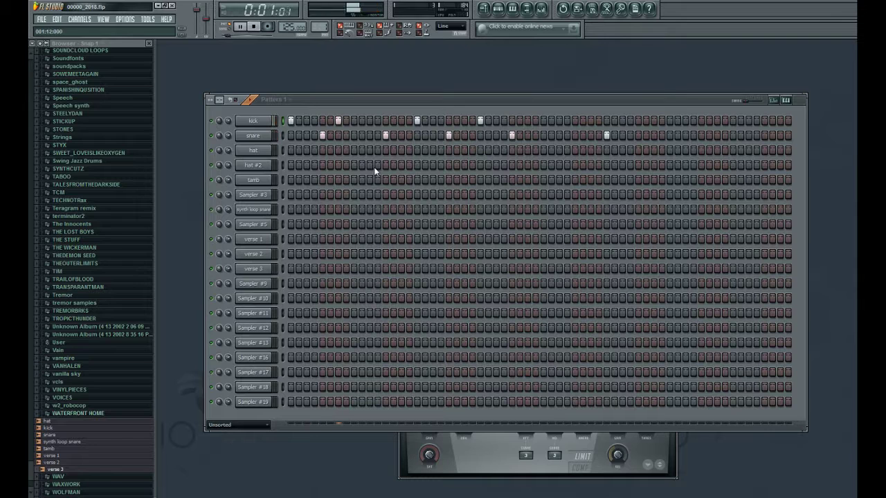
pyautogui.press('space')
pyautogui.press('space')
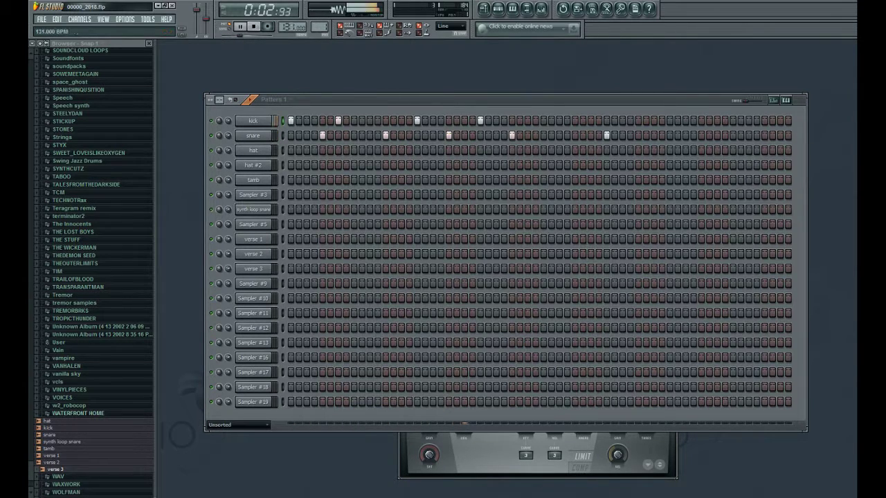
pyautogui.moveTo(293, 26); pyautogui.dragTo(292, 24)
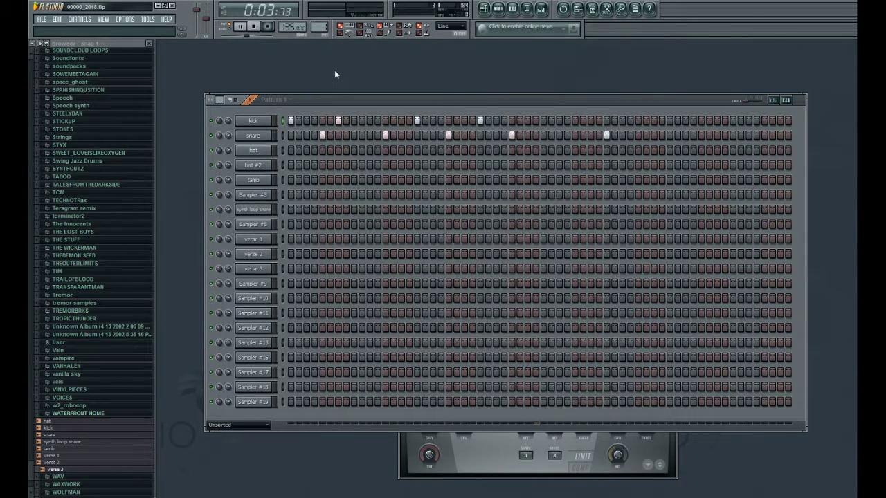
# Step: Move the step 25 kick to step 23 and the step 41 snare to step 37, and add kicks on steps 33 and 39
pyautogui.click(607, 135)
pyautogui.click(606, 135)
pyautogui.press('space')
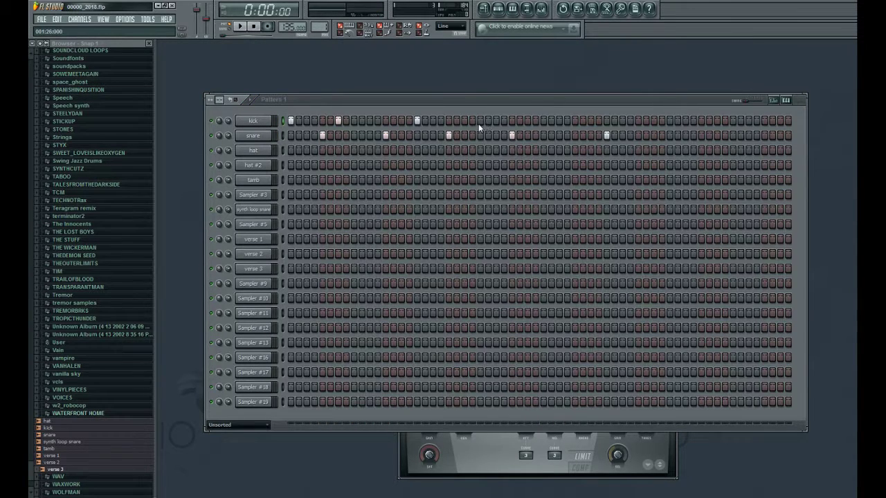
pyautogui.press('space')
pyautogui.click(465, 121)
pyautogui.click(544, 122)
pyautogui.click(581, 135)
pyautogui.click(606, 135)
pyautogui.click(582, 135)
pyautogui.click(591, 121)
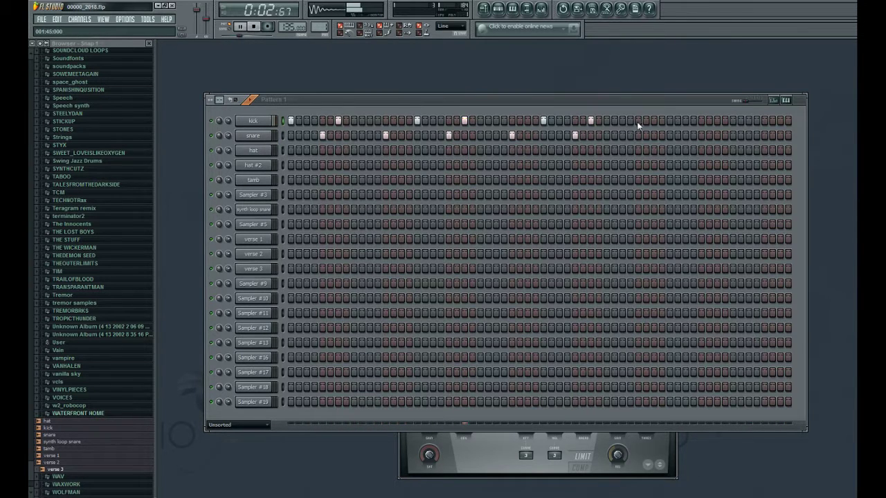
# Step: Add kick hits on steps 49 and 55 and snare hits on steps 45, 53 and 61
pyautogui.click(670, 121)
pyautogui.click(701, 135)
pyautogui.click(708, 136)
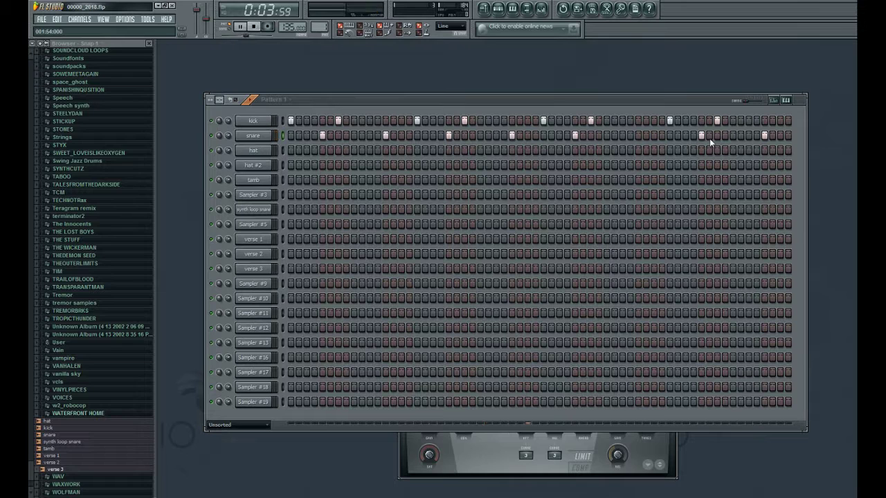
pyautogui.click(638, 136)
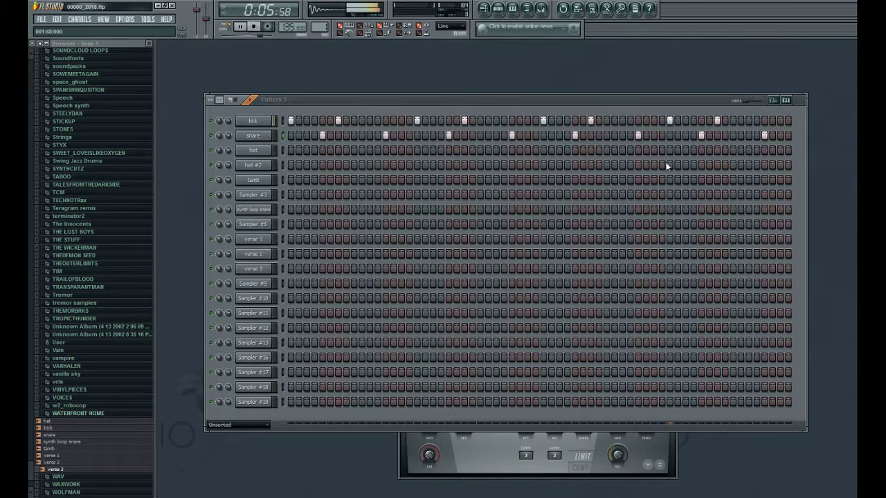
# Step: Add extra kick hits on steps 51 and 59 near the end of the pattern
pyautogui.click(607, 121)
pyautogui.click(685, 121)
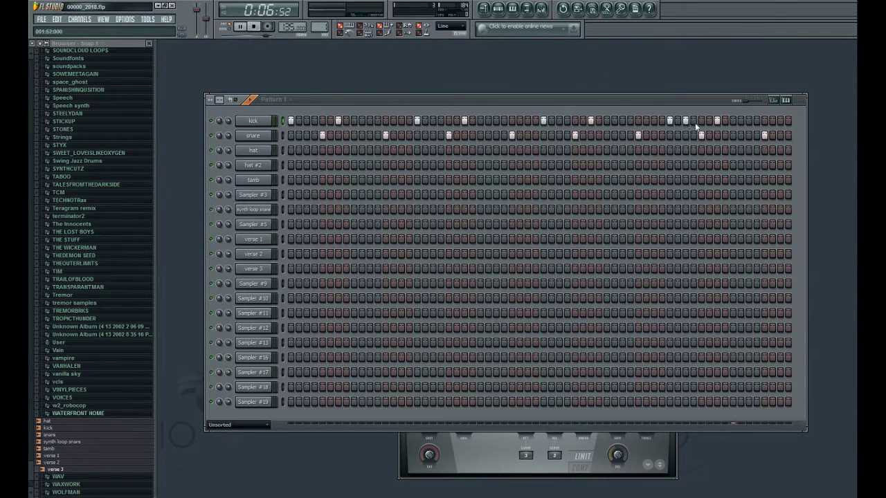
pyautogui.click(780, 122)
pyautogui.click(780, 122)
# Step: Fill the hat channel with a hit on every second step and select the hat #2 channel
pyautogui.rightClick(253, 150)
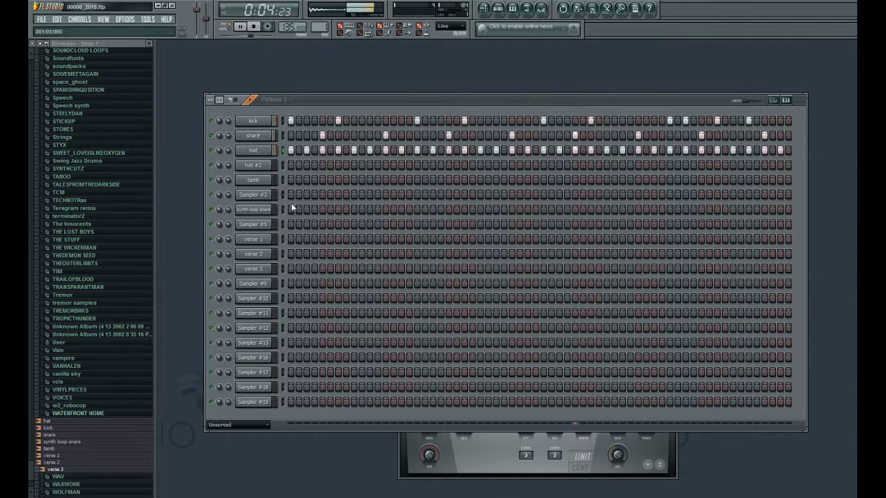
pyautogui.click(256, 165)
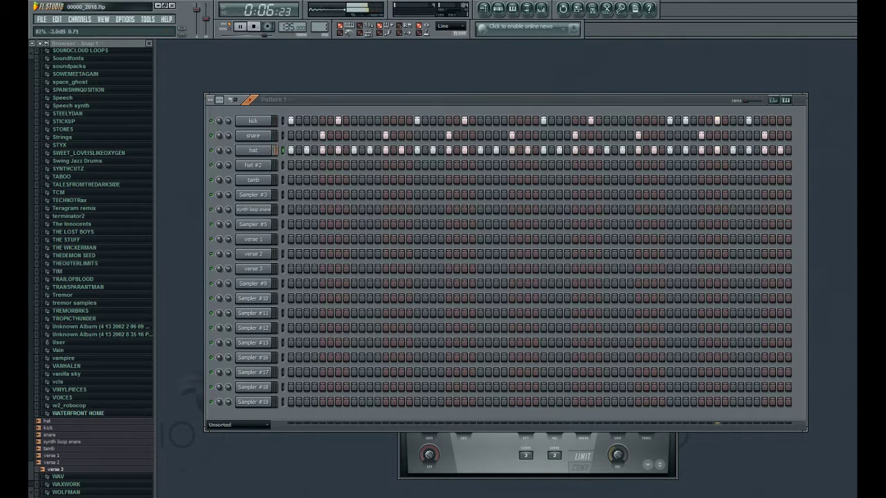
pyautogui.click(255, 166)
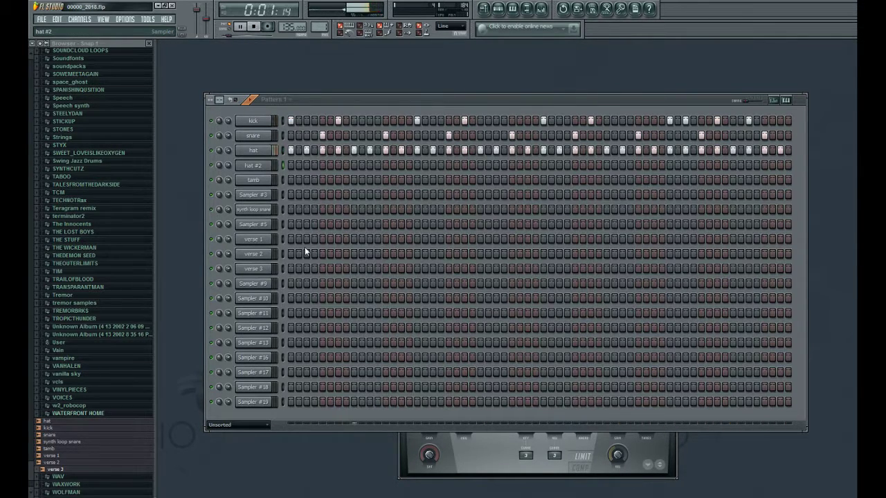
# Step: Fill the hat #2 channel with hits every four steps and shift them to start on step 4
pyautogui.hotkey('ctrl', 'v')
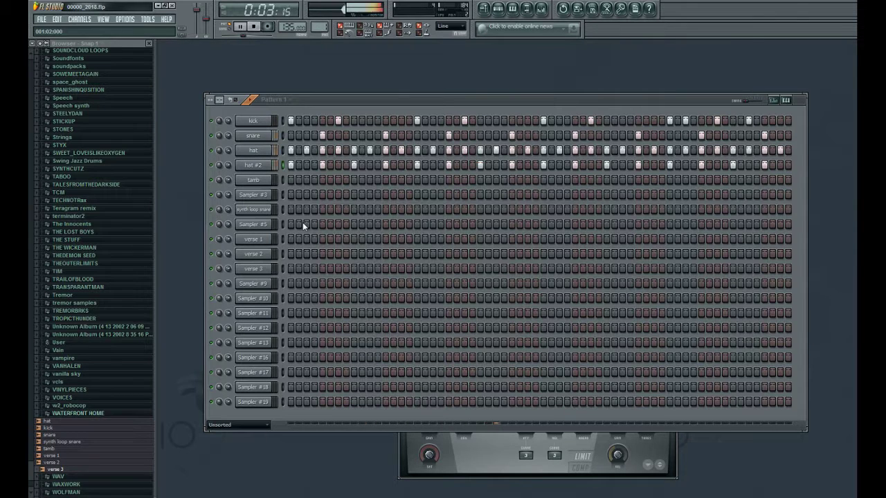
pyautogui.hotkey('shift', 'Right')
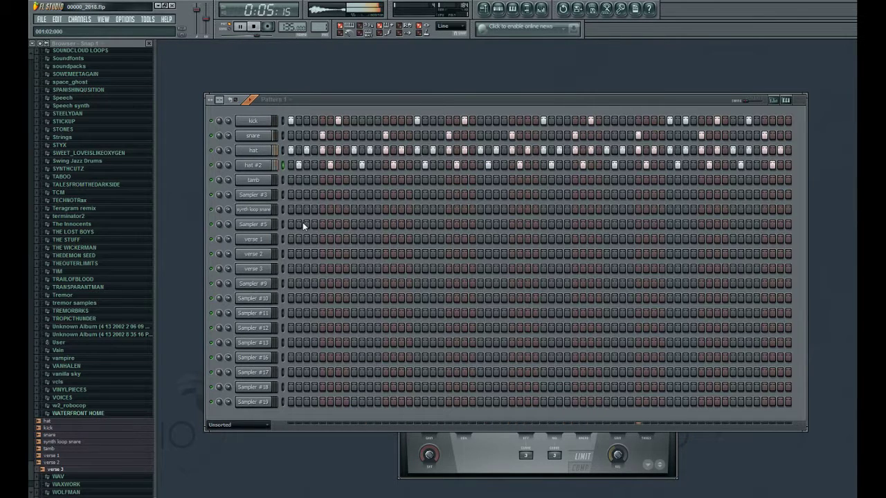
pyautogui.hotkey('shift', 'Right')
pyautogui.hotkey('shift', 'Right')
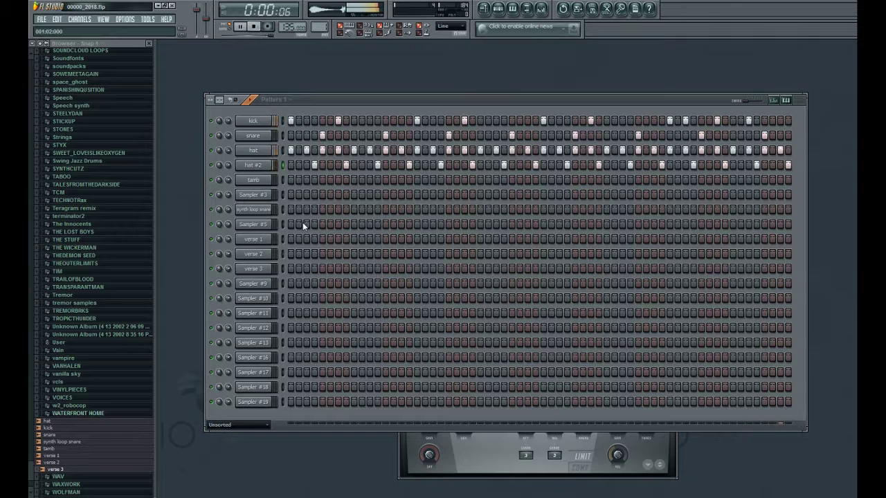
# Step: Fill the tamb channel with hits every four steps and shift them to start on step 3
pyautogui.rightClick(253, 183)
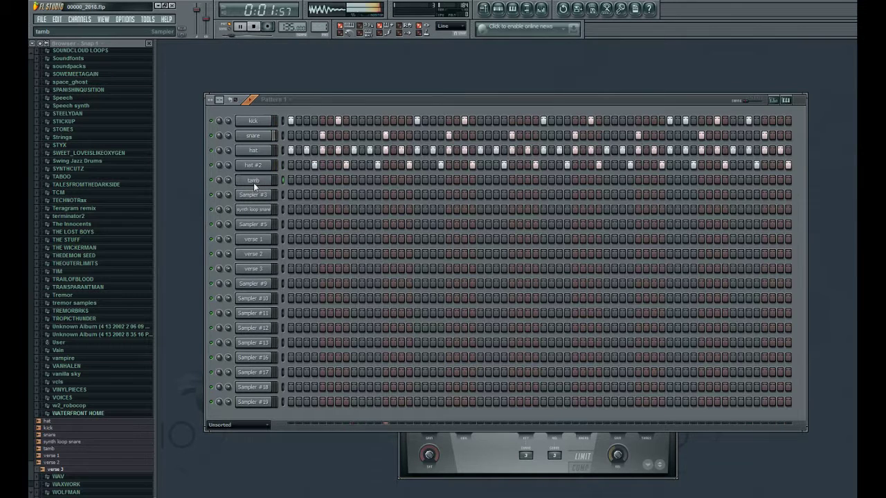
pyautogui.click(288, 254)
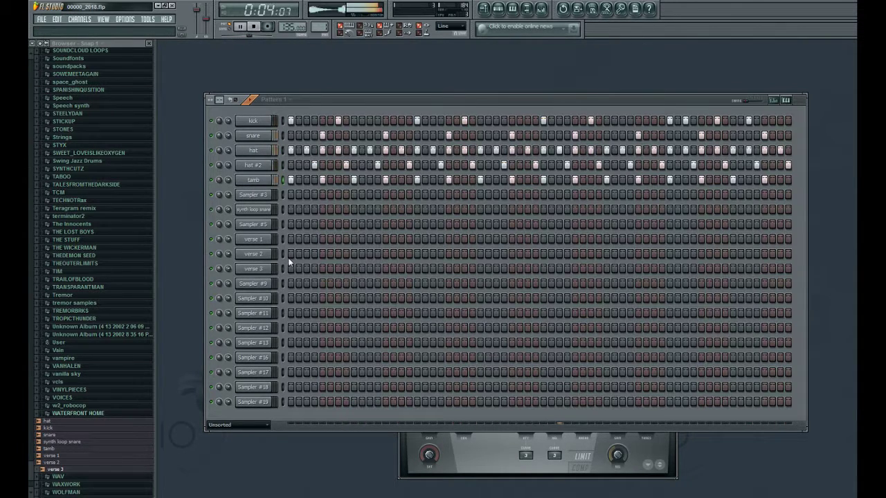
pyautogui.hotkey('shift', 'Right')
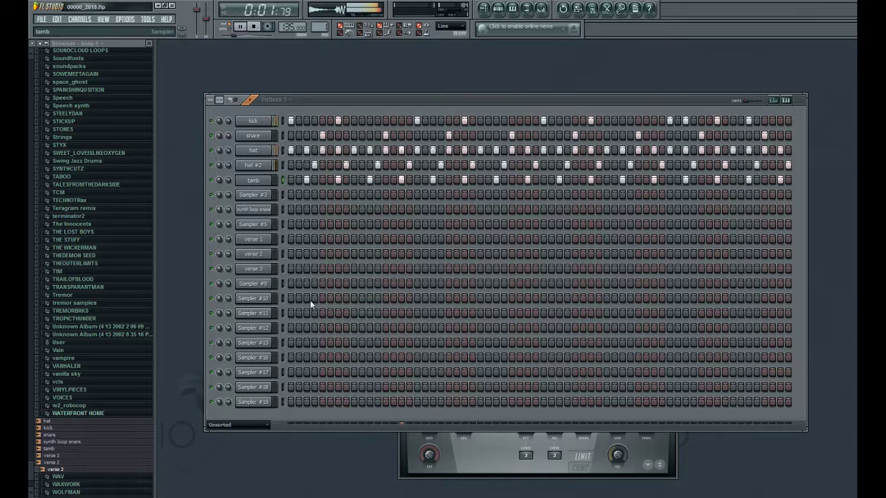
# Step: Clone the tamb channel and copy tamb's step sequence into the tamb #2 clone
pyautogui.hotkey('alt', 'c')
pyautogui.click(283, 182)
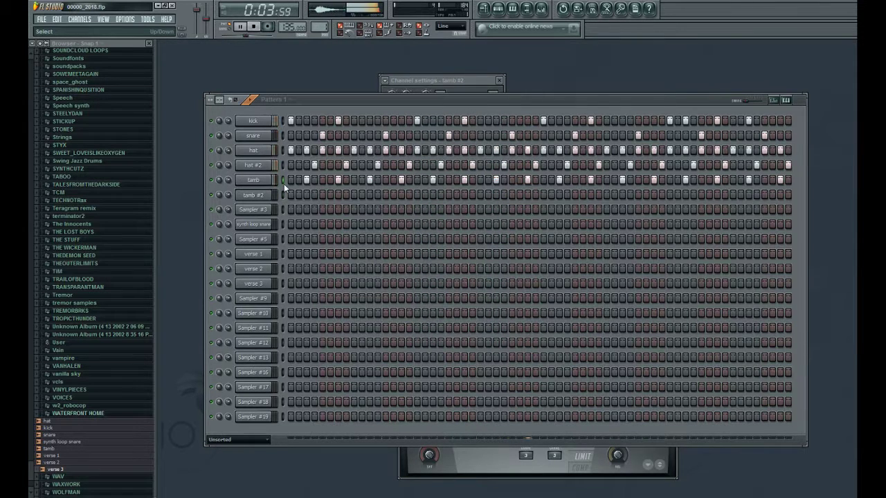
pyautogui.hotkey('ctrl', 'c')
pyautogui.click(282, 195)
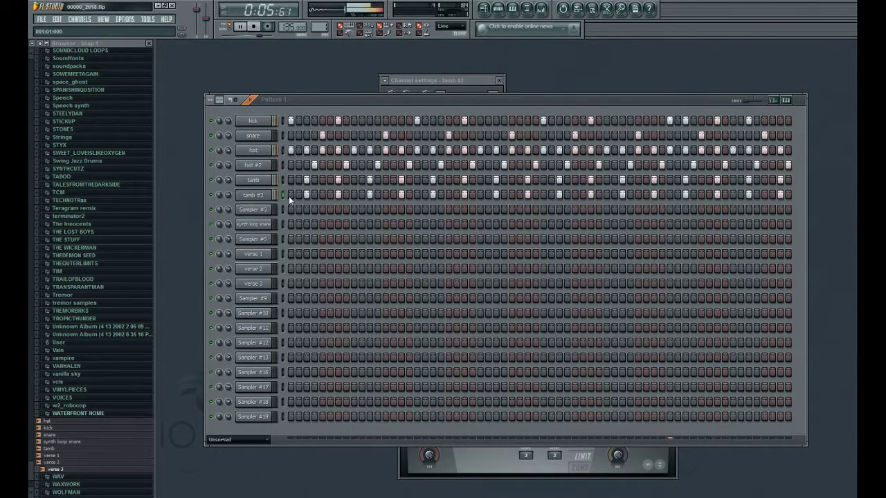
pyautogui.hotkey('ctrl', 'v')
# Step: Shift tamb #2's hits so they fall on every fourth step starting from step 2
pyautogui.hotkey('shift', 'Right')
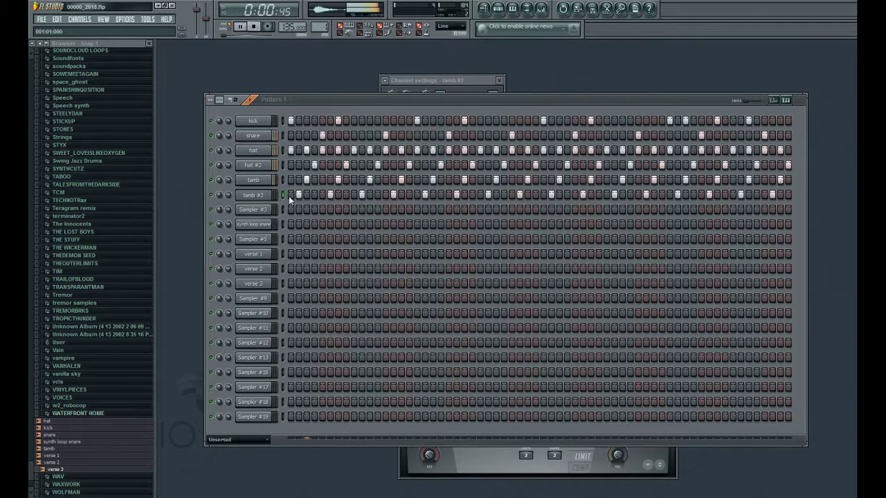
pyautogui.hotkey('shift', 'Right')
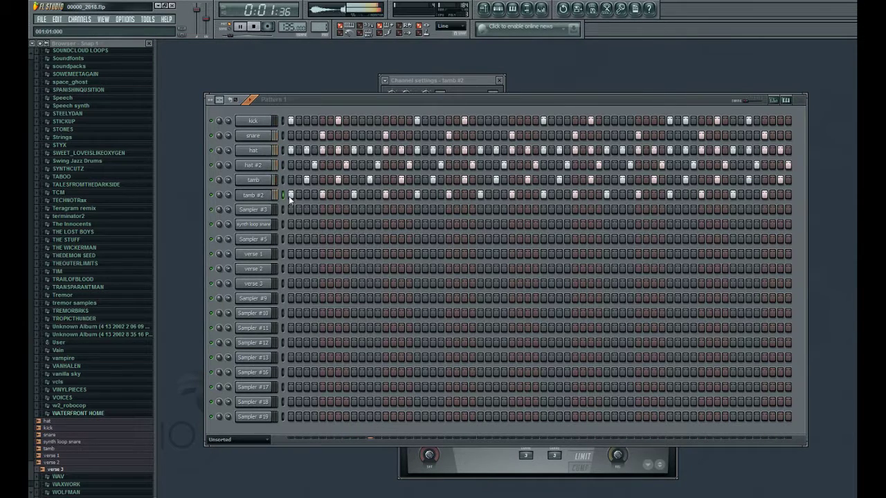
pyautogui.hotkey('shift', 'Right')
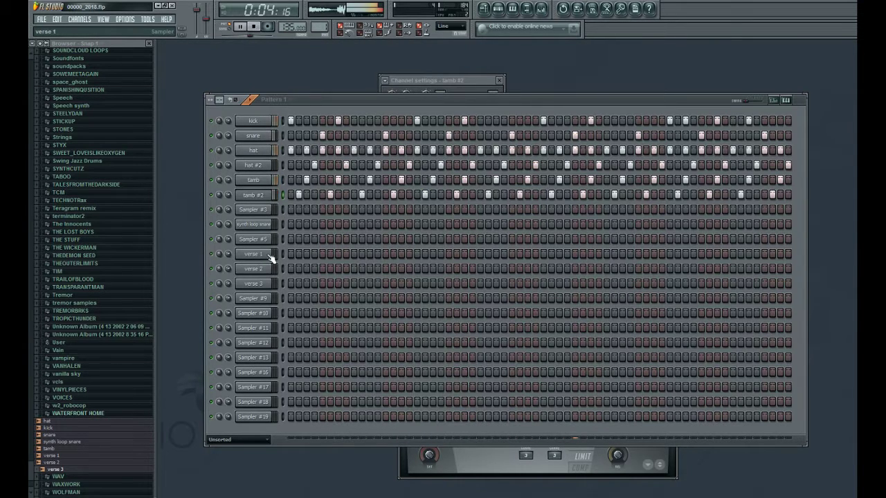
pyautogui.click(264, 226)
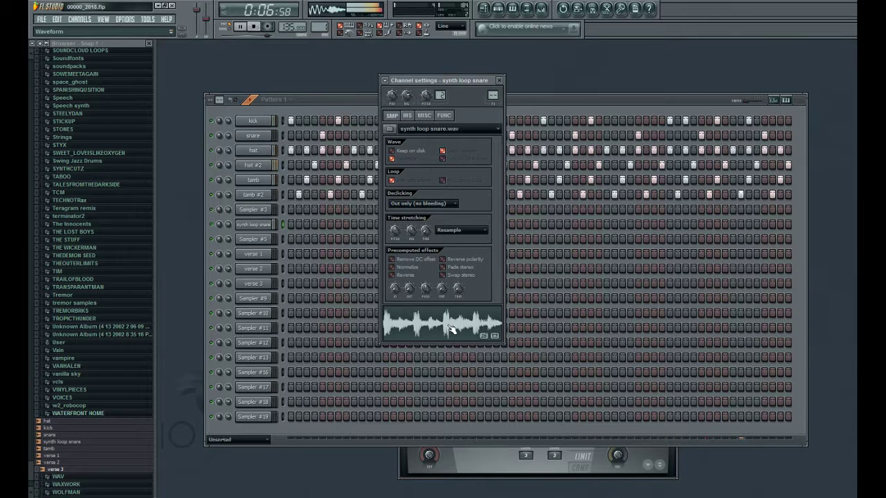
pyautogui.click(499, 80)
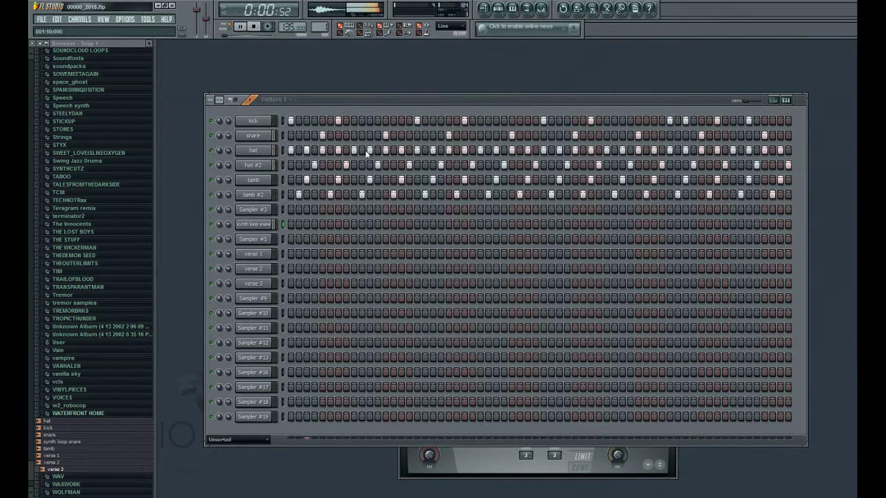
pyautogui.click(290, 225)
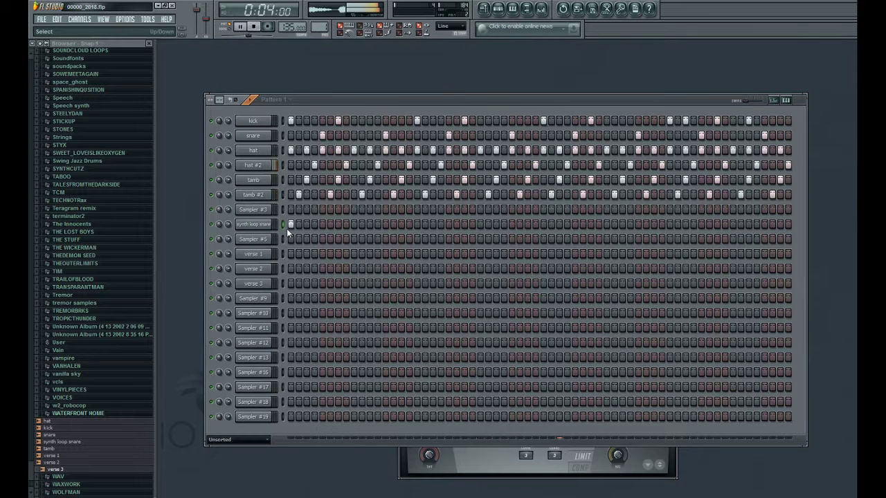
pyautogui.click(290, 225)
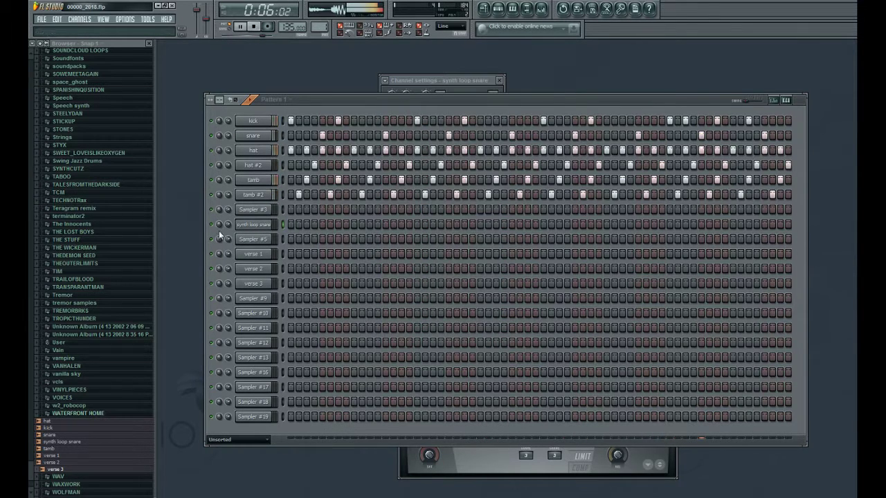
pyautogui.click(266, 227)
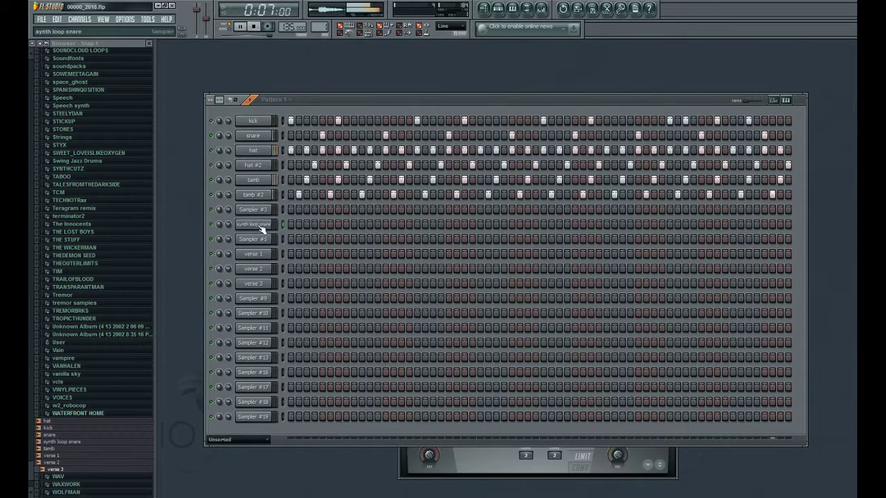
# Step: Place a synth loop snare hit on step 5 and play the pattern to audition it
pyautogui.click(323, 224)
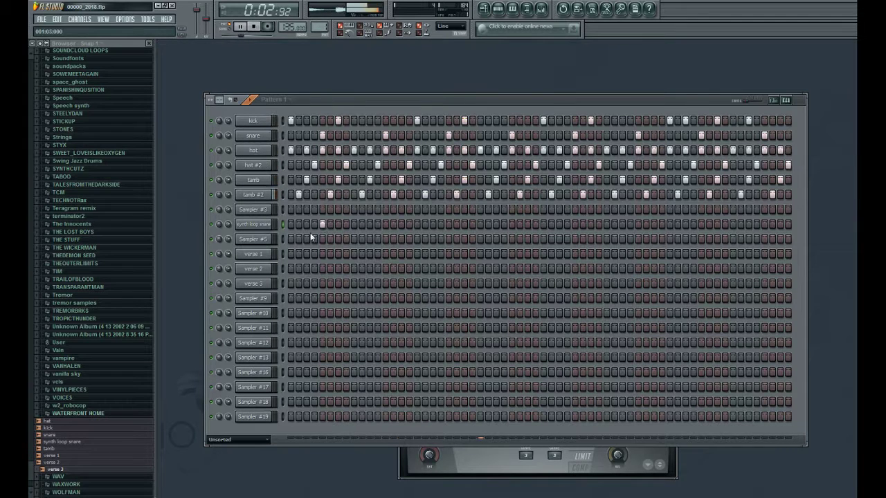
pyautogui.press('space')
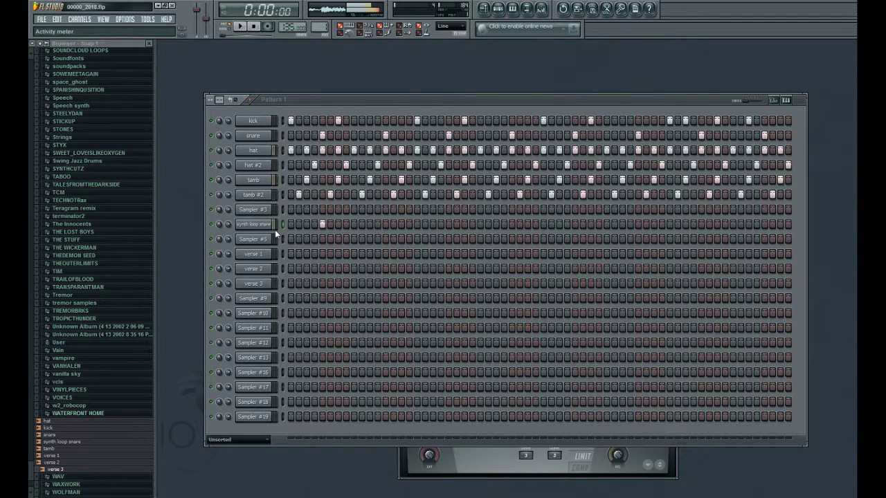
pyautogui.press('space')
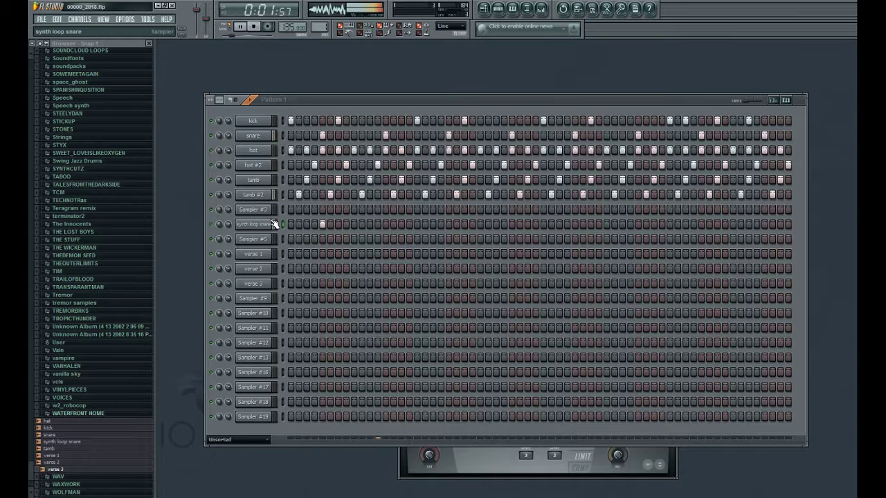
pyautogui.press('space')
# Step: Try the Auto time-stretching mode on the synth loop snare sample and revert it to Resample
pyautogui.click(273, 224)
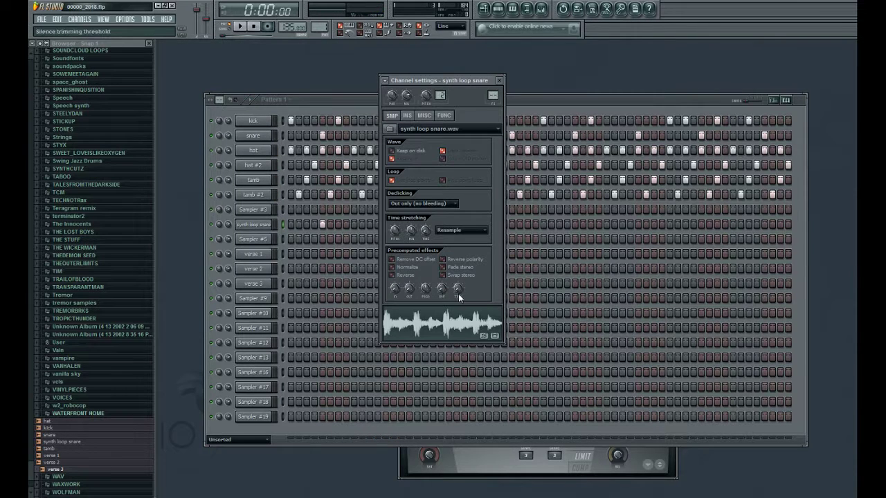
pyautogui.moveTo(458, 293); pyautogui.dragTo(457, 290)
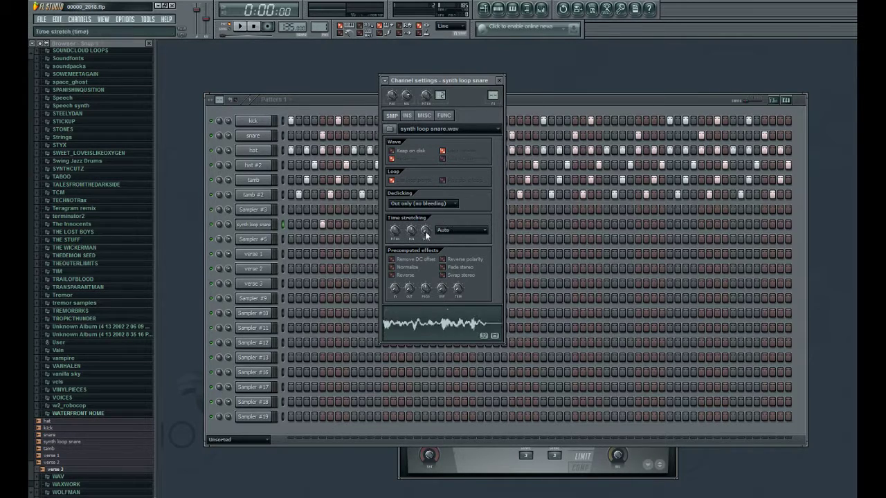
pyautogui.press('space')
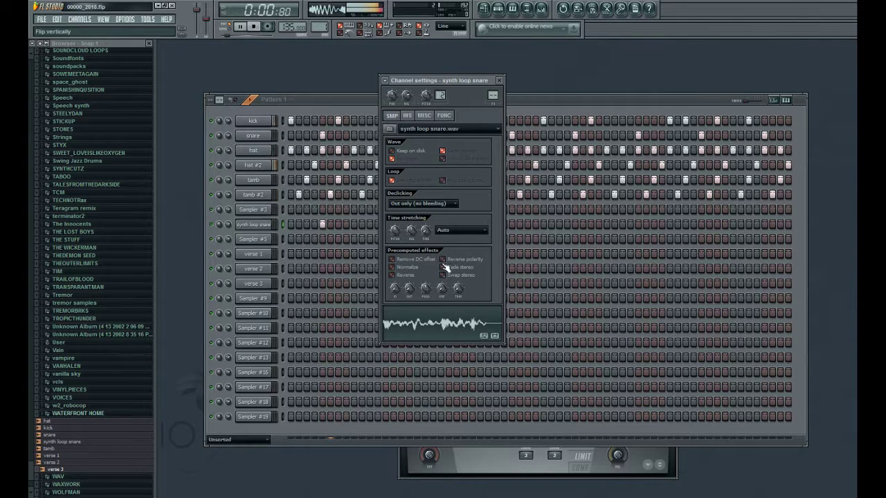
pyautogui.press('space')
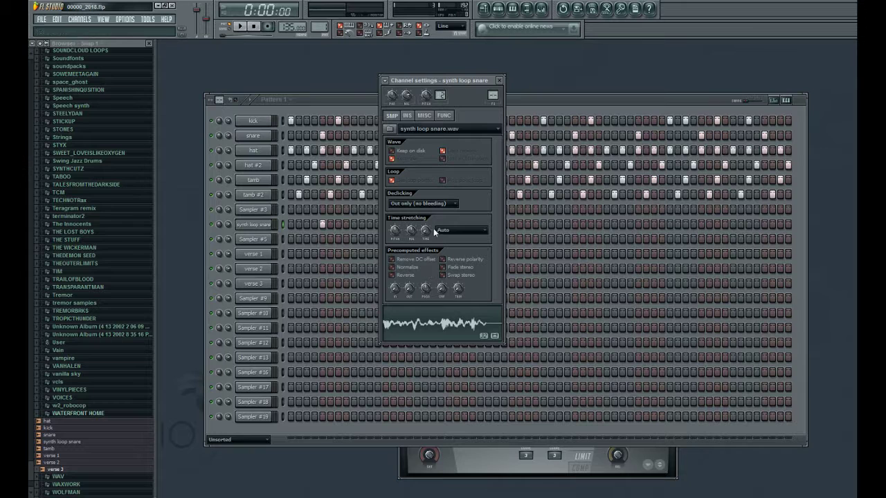
pyautogui.scroll(-1, 443, 239)
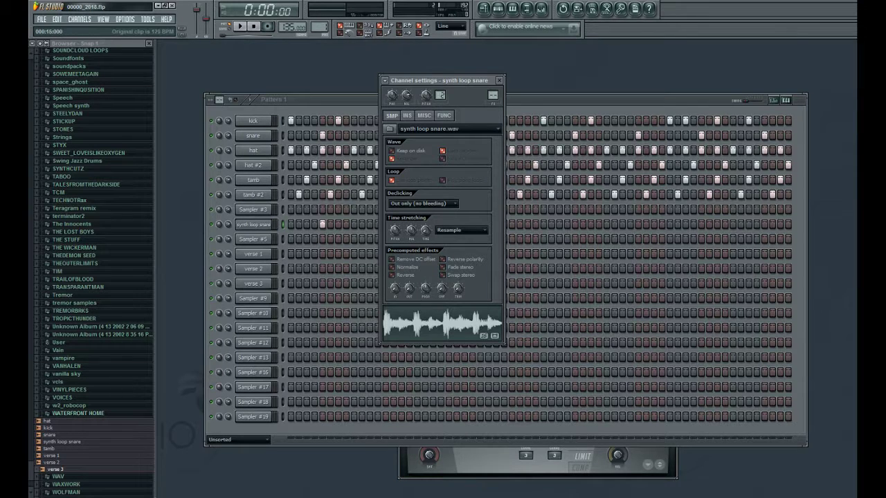
# Step: Play the pattern to check the synth loop snare with Resample stretching, and close its channel settings
pyautogui.press('space')
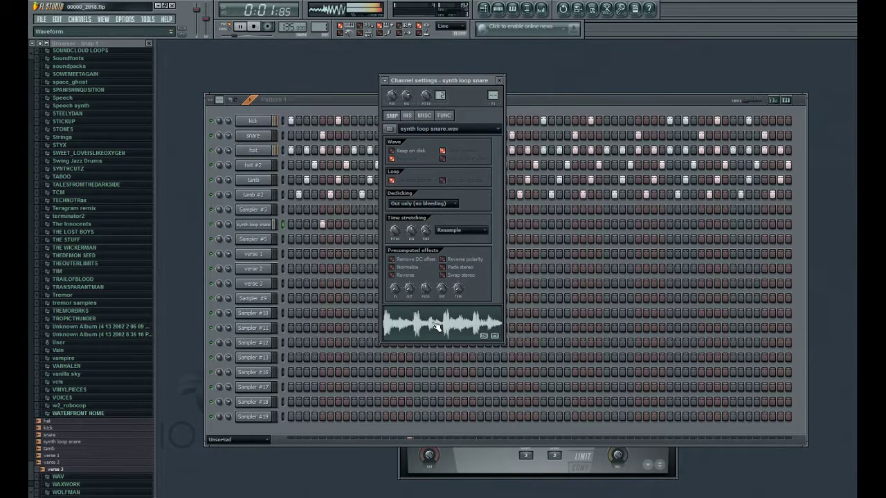
pyautogui.press('space')
pyautogui.press('space')
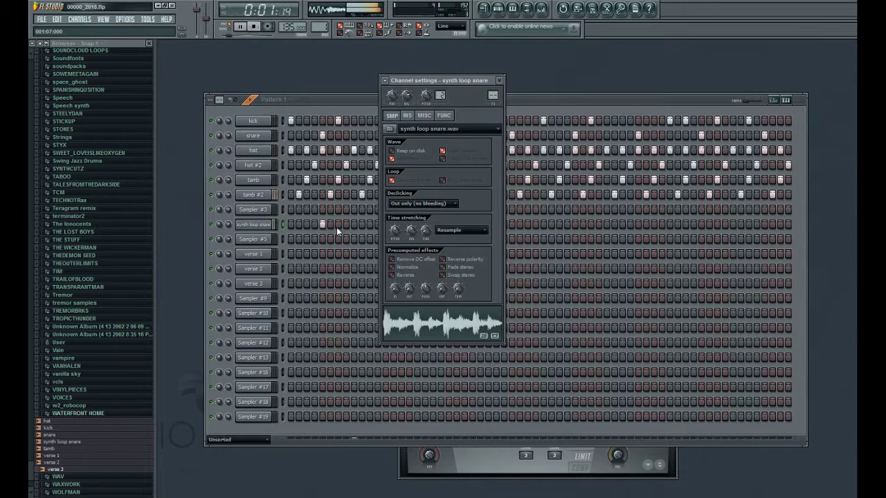
pyautogui.press('space')
pyautogui.click(499, 81)
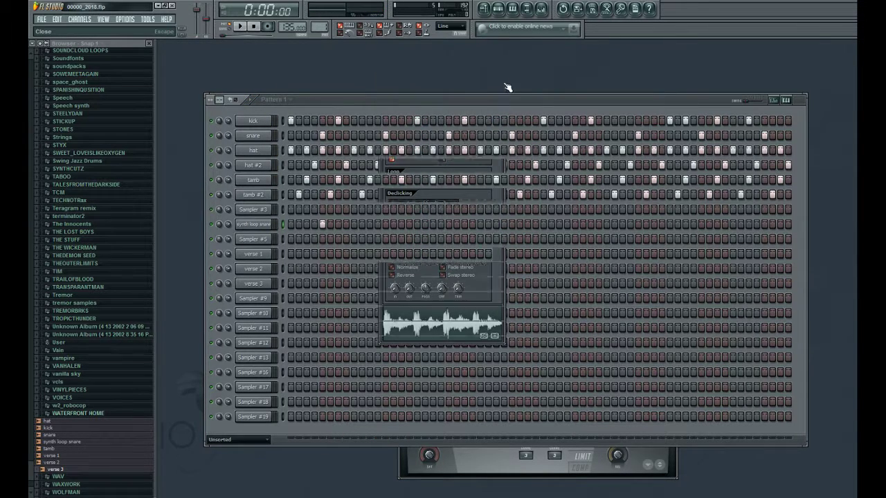
# Step: Add a synth loop snare hit on step 21, trying and clearing one on step 13, and audition the pattern
pyautogui.click(385, 224)
pyautogui.press('space')
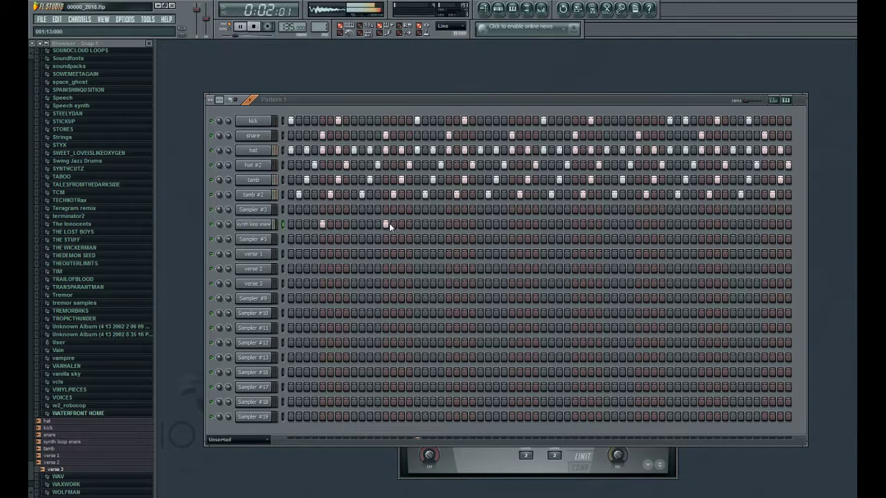
pyautogui.click(449, 224)
pyautogui.press('space')
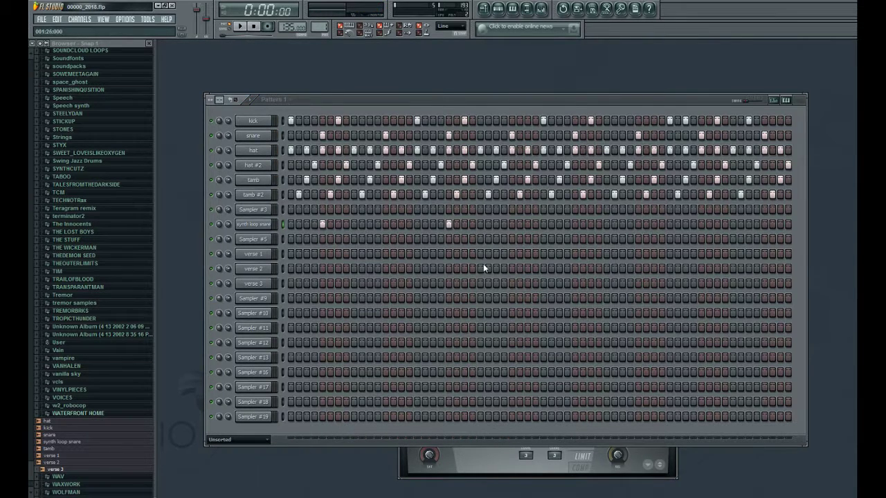
pyautogui.press('space')
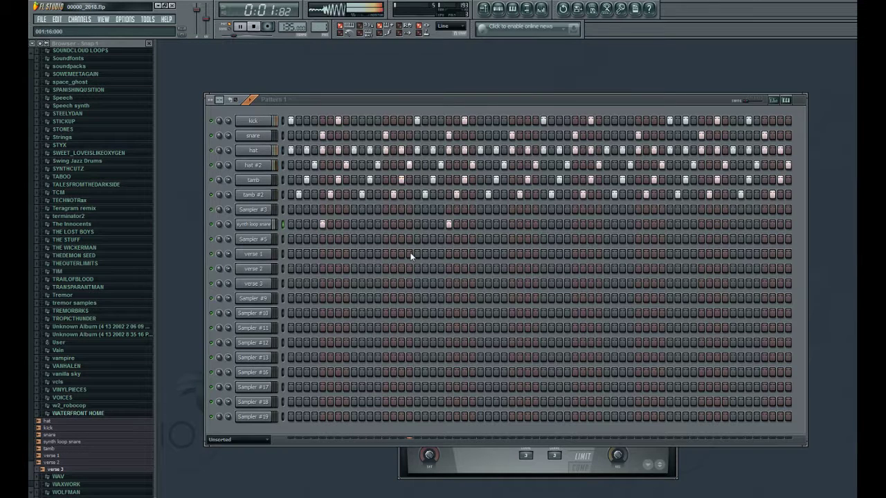
pyautogui.press('space')
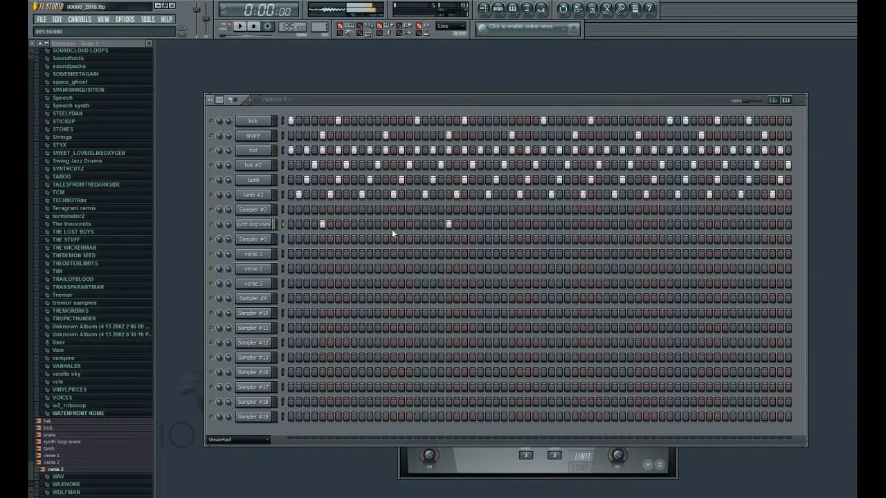
# Step: Put a synth loop snare hit back on step 13 and restart playback of the pattern
pyautogui.click(392, 224)
pyautogui.press('space')
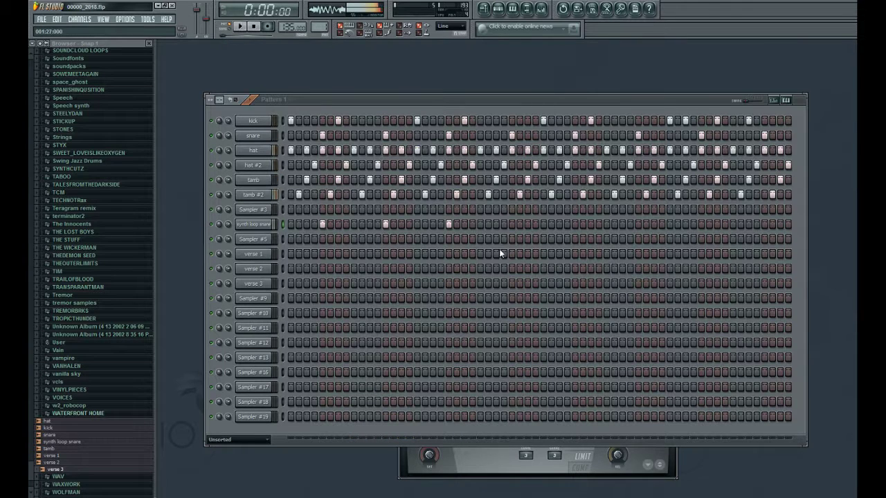
pyautogui.press('space')
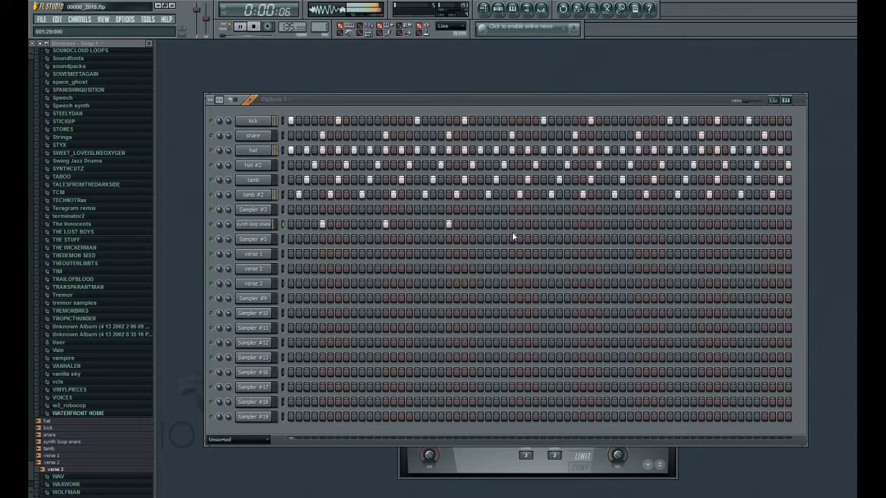
# Step: Add synth loop snare hits on steps 29 and 37 and replay the pattern from the start
pyautogui.click(574, 225)
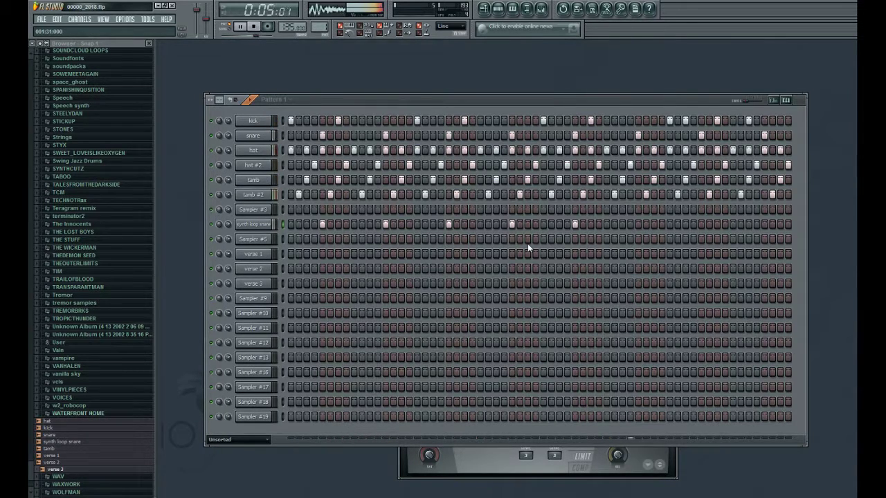
pyautogui.press('space')
pyautogui.press('space')
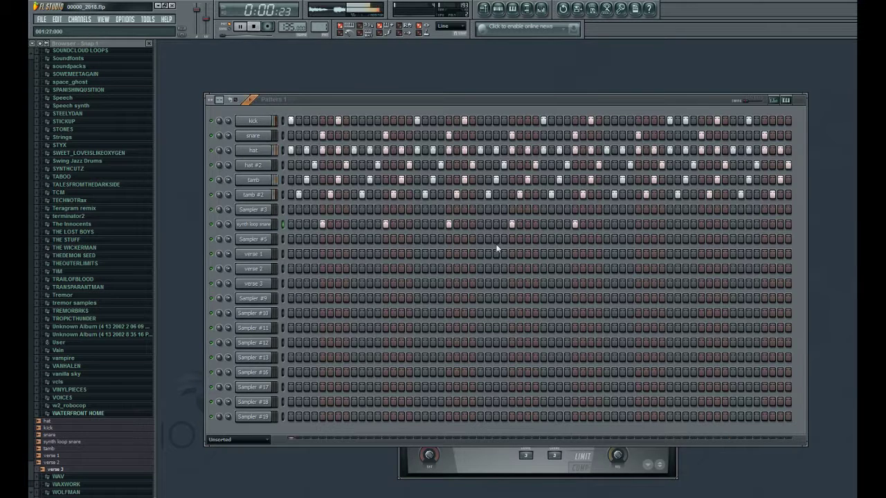
# Step: Clear the synth loop snare hits on steps 13 and 29 while the pattern plays, and stop playback
pyautogui.click(385, 224)
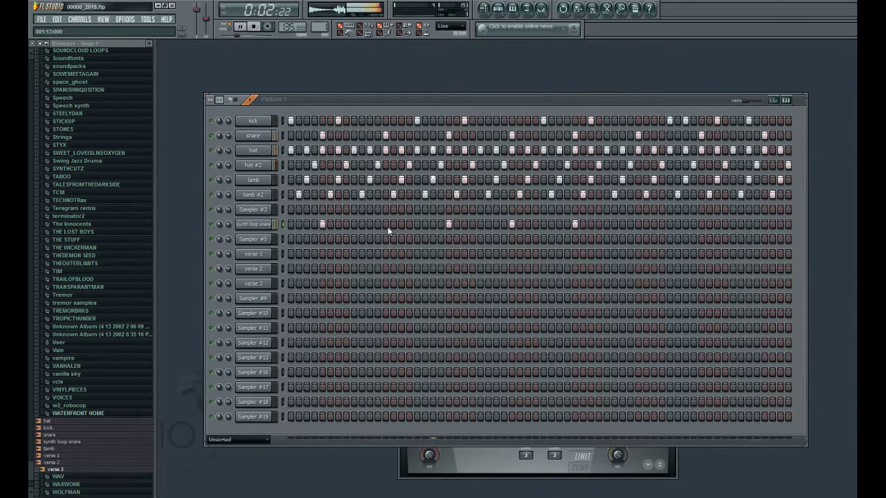
pyautogui.click(515, 224)
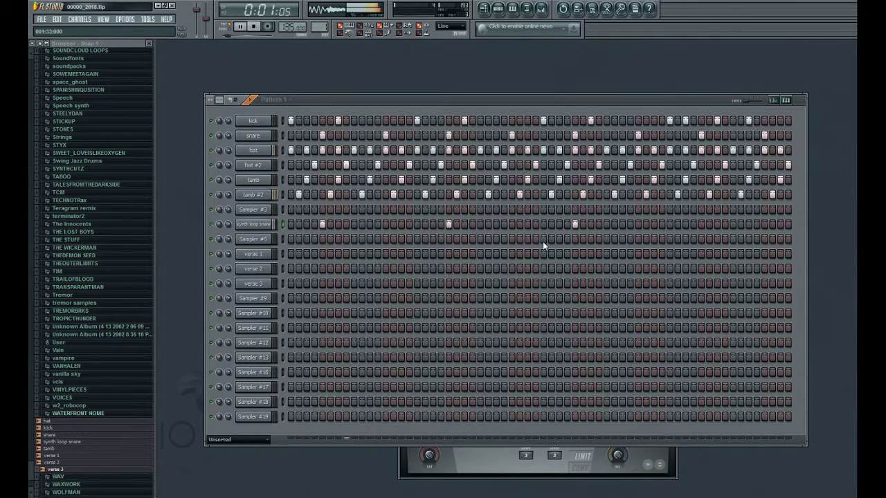
pyautogui.press('space')
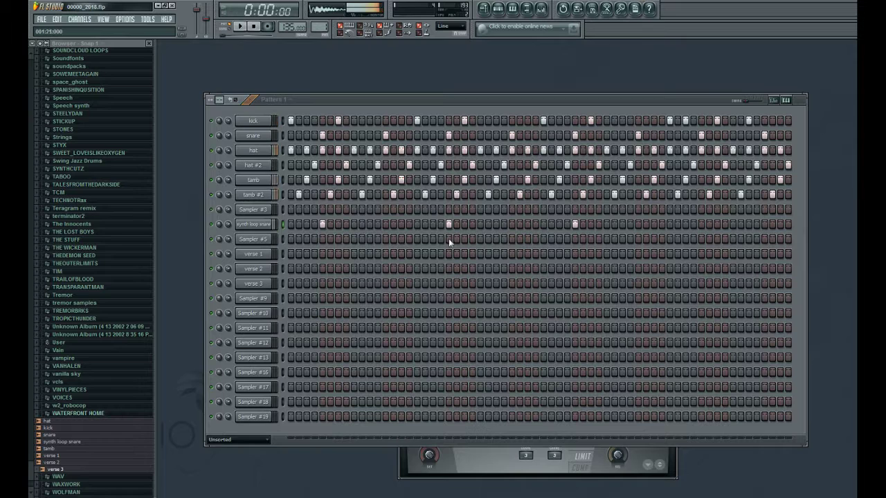
# Step: Adjust the predelay, attack and hold times of the synth loop snare's volume envelope while auditioning the pattern, and close its channel settings
pyautogui.click(245, 227)
pyautogui.click(424, 116)
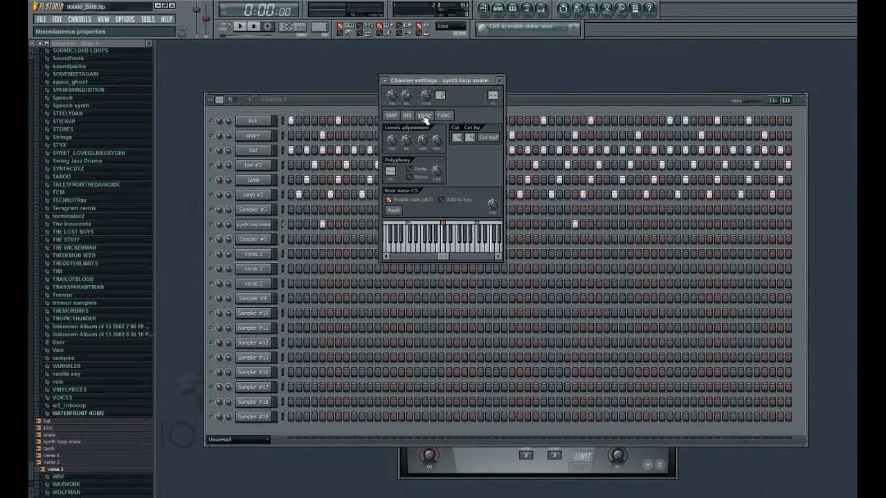
pyautogui.click(407, 116)
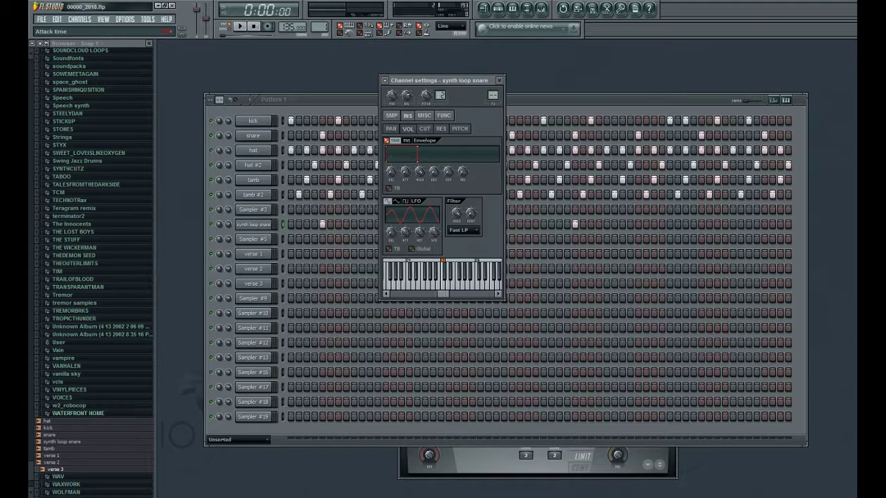
pyautogui.press('space')
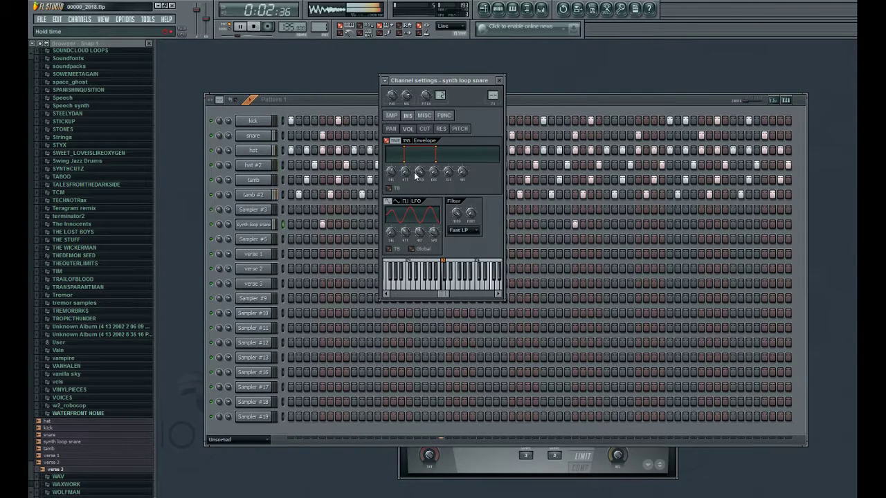
pyautogui.moveTo(391, 171); pyautogui.dragTo(391, 181)
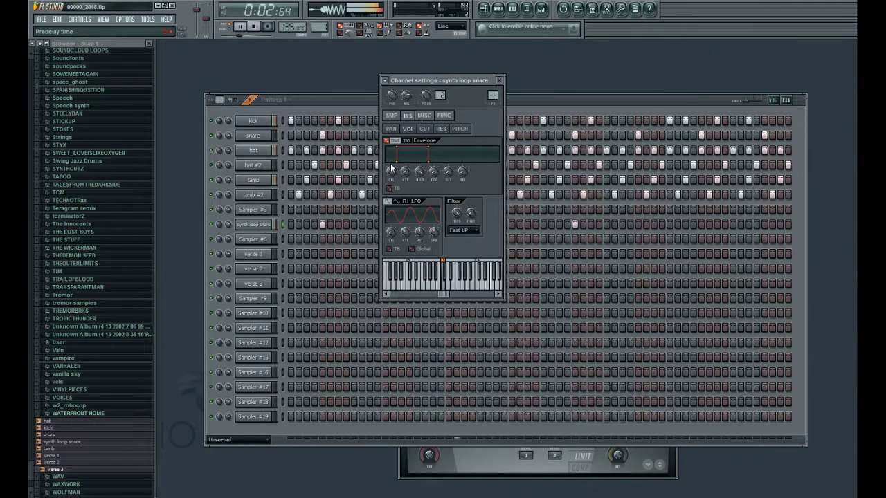
pyautogui.press('space')
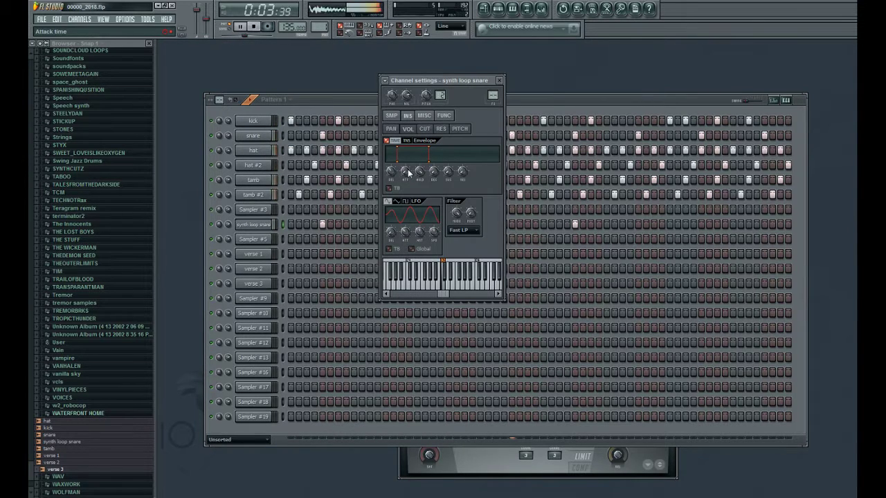
pyautogui.click(500, 81)
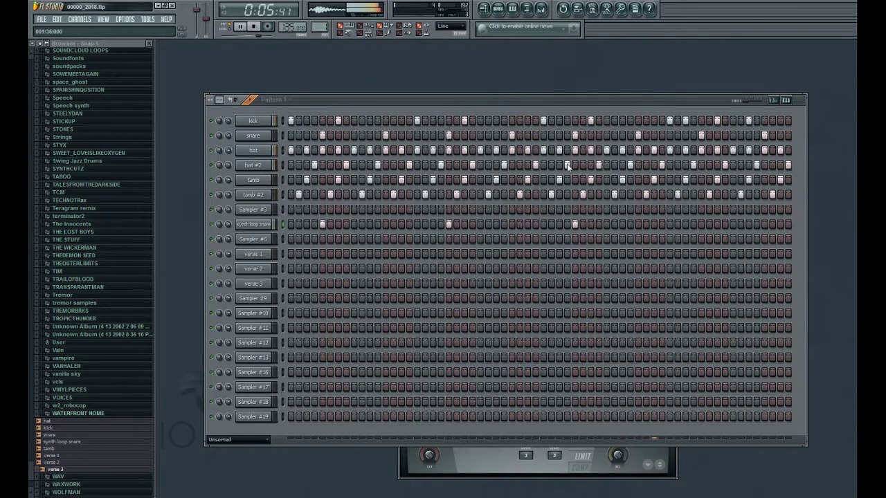
# Step: Add a synth loop snare hit on step 53 and adjust that channel's volume during playback
pyautogui.click(702, 224)
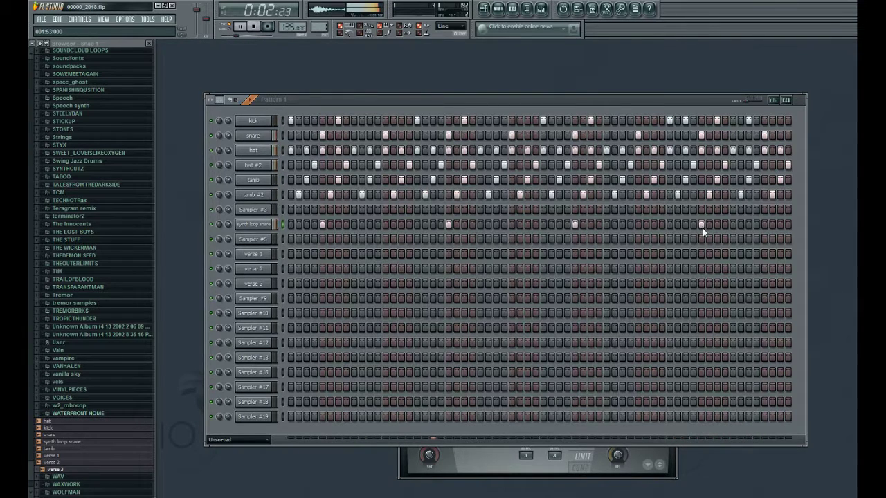
pyautogui.click(700, 224)
pyautogui.click(700, 225)
pyautogui.click(693, 166)
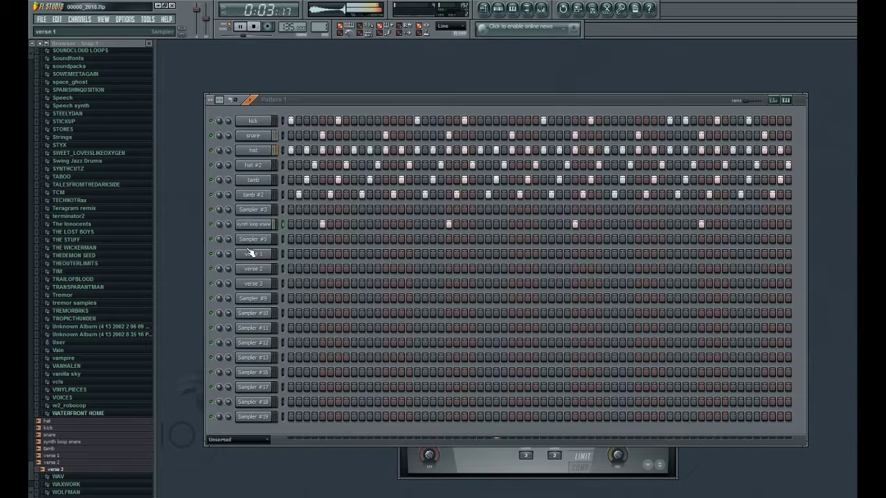
pyautogui.moveTo(230, 233); pyautogui.dragTo(231, 223)
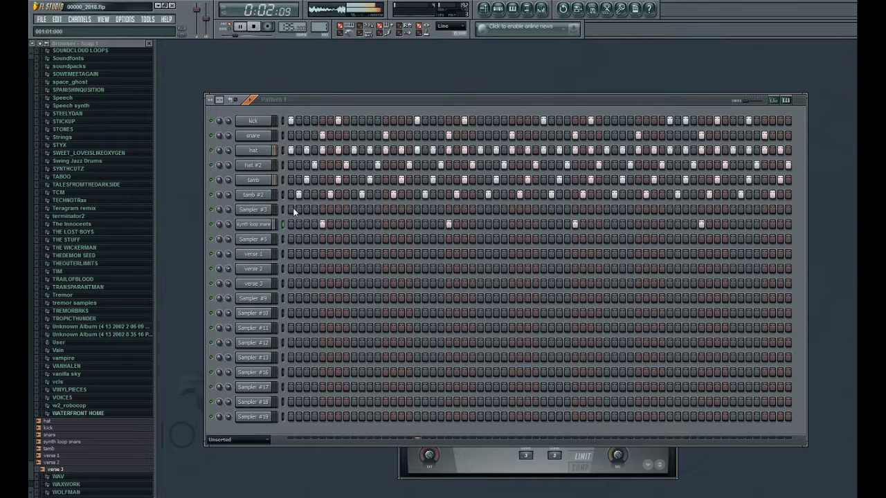
# Step: Set the synth loop snare channel's filter type to BP and return to the step sequencer
pyautogui.click(267, 224)
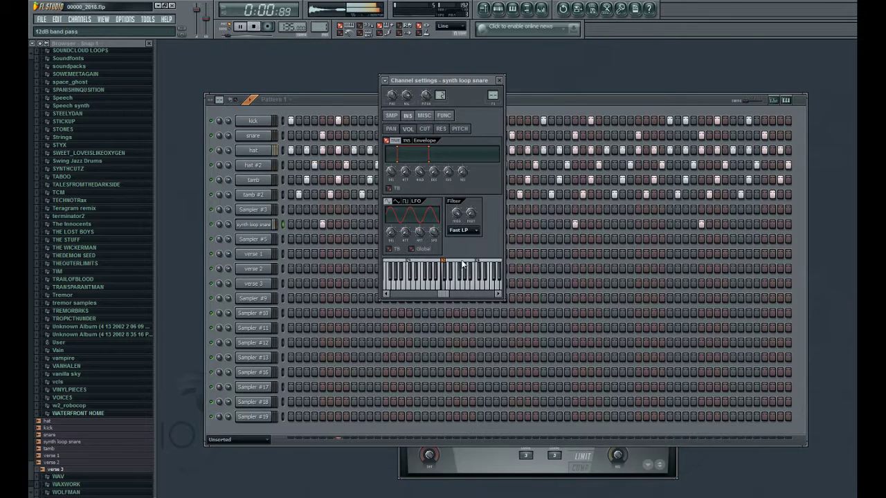
pyautogui.scroll(-2, 463, 230)
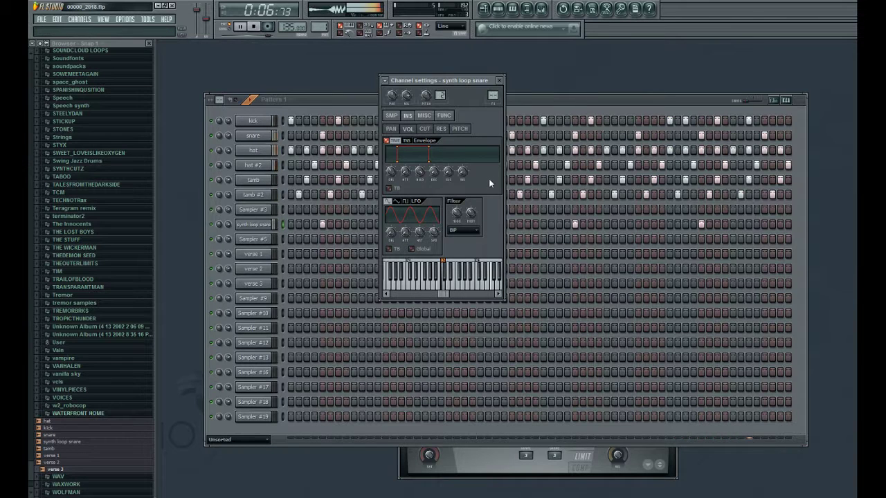
pyautogui.click(348, 103)
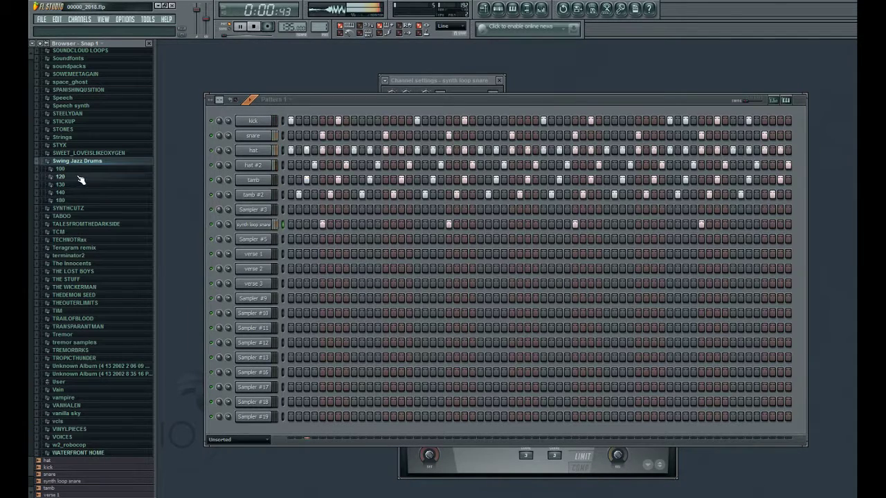
# Step: Open the 130_16 loop folder within Swing Jazz Drums, preview loops 130_18 and 130_4, and stop the pattern
pyautogui.click(79, 178)
pyautogui.click(79, 178)
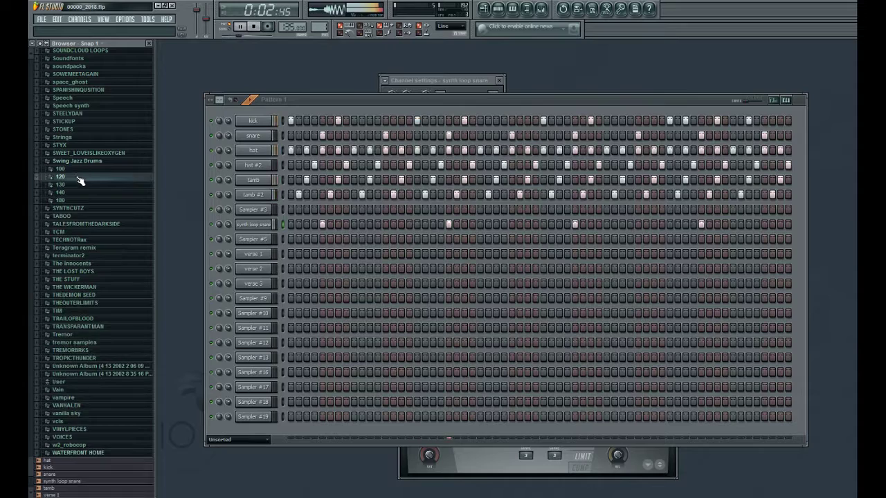
pyautogui.click(74, 184)
pyautogui.click(76, 193)
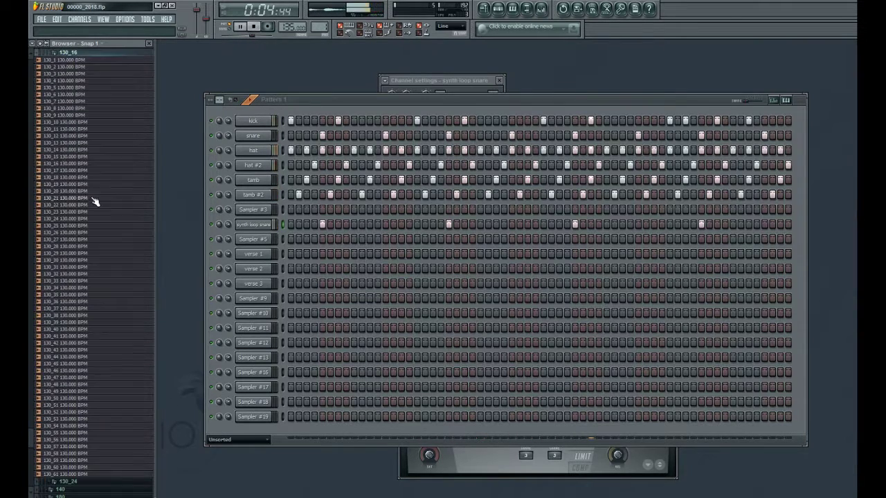
pyautogui.click(76, 178)
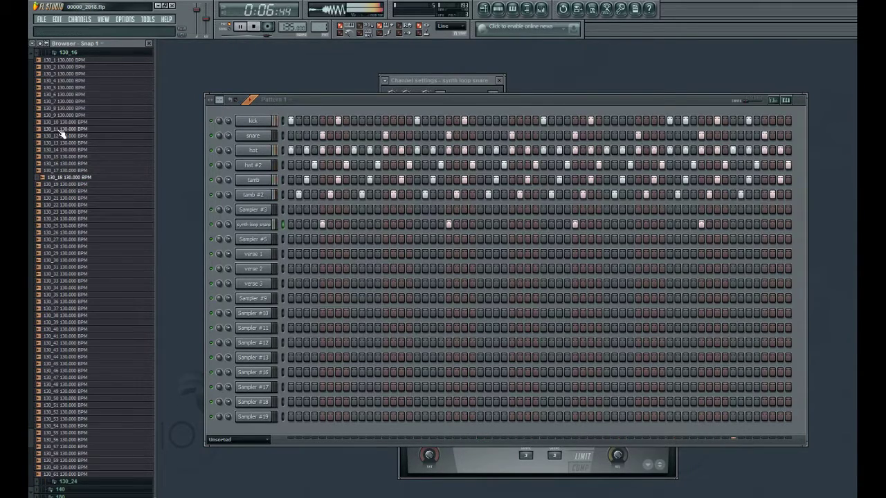
pyautogui.click(62, 82)
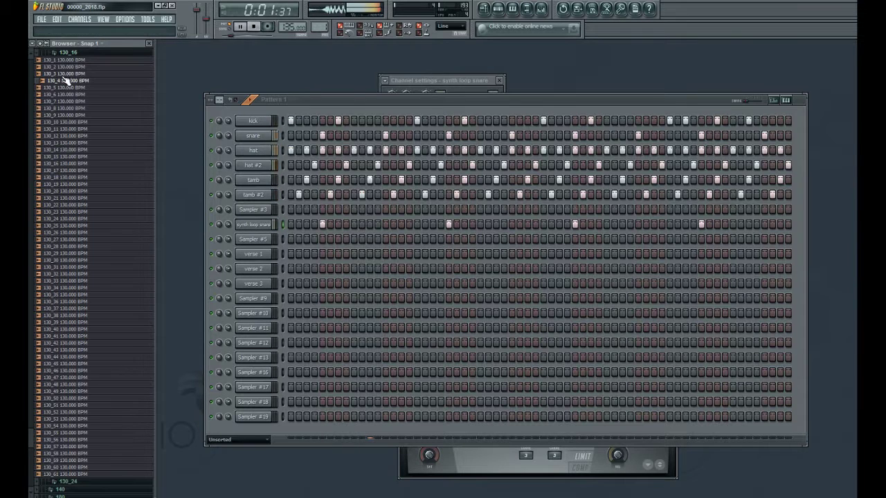
pyautogui.click(253, 27)
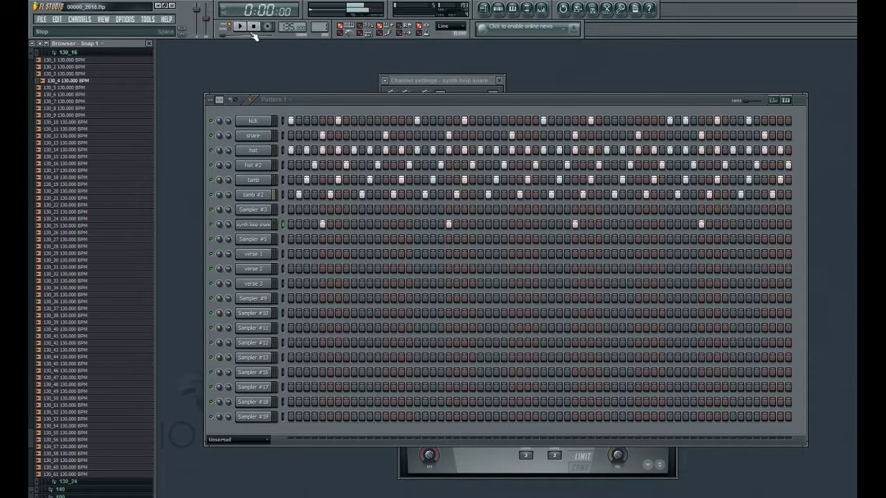
# Step: Preview the 130 BPM jazz drum loops 130_15, 130_32, 130_36, 130_40, 130_41 and 130_43
pyautogui.click(54, 157)
pyautogui.click(76, 274)
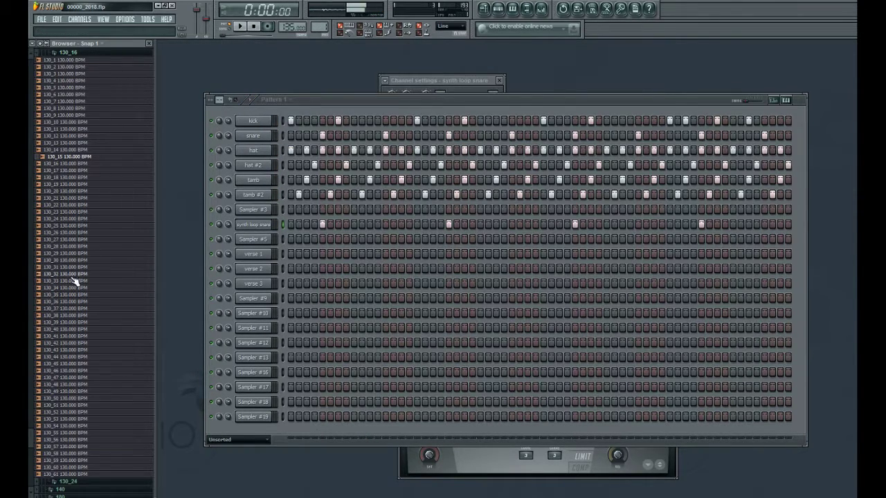
pyautogui.click(68, 302)
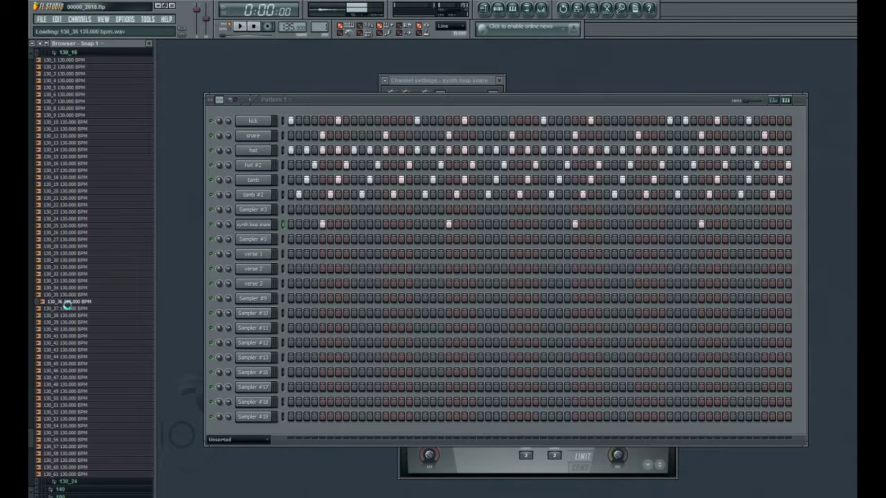
pyautogui.click(65, 329)
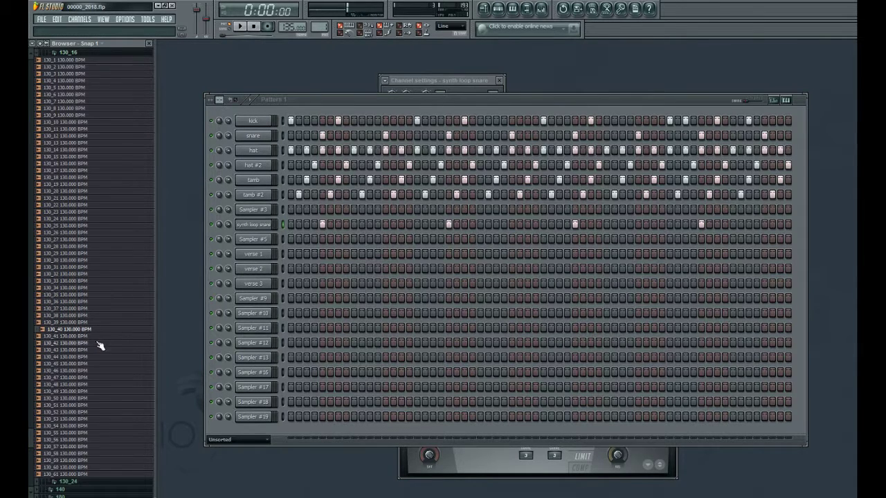
pyautogui.click(67, 336)
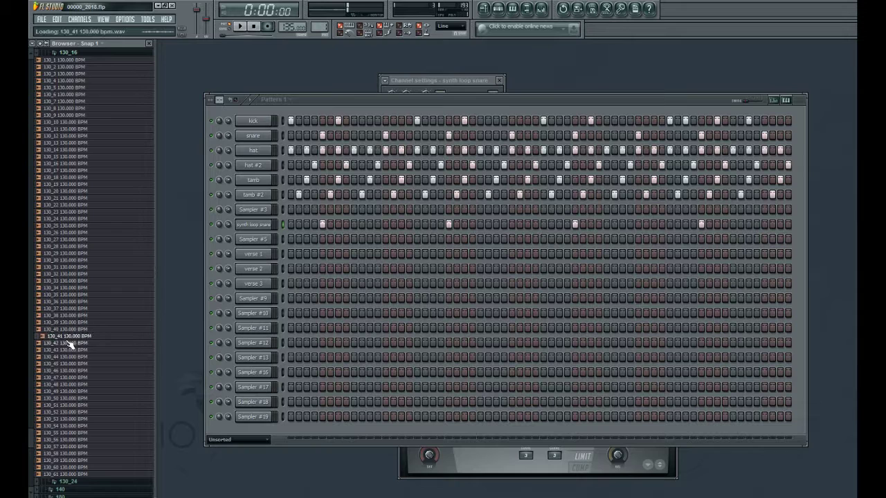
pyautogui.click(68, 350)
# Step: Audition drum loops 130_50, 130_52, 130_54, 130_55 and 130_56, and return to 130_55
pyautogui.click(71, 399)
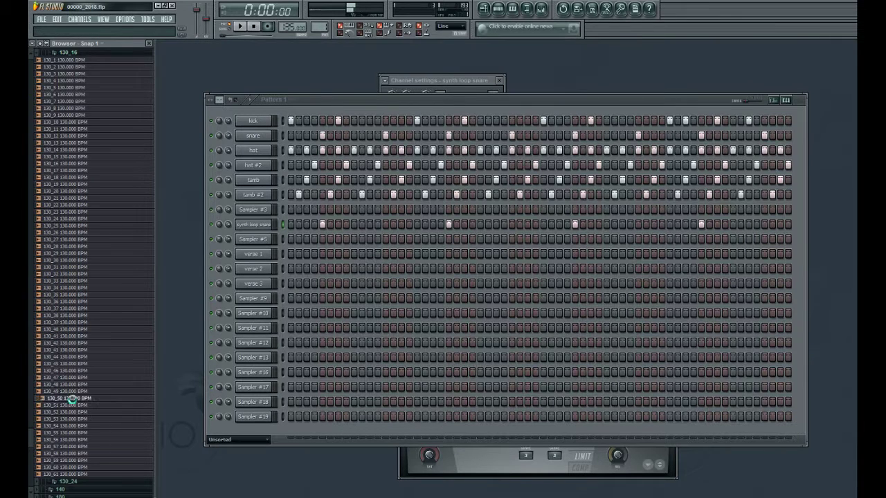
pyautogui.click(76, 414)
pyautogui.click(91, 426)
pyautogui.click(90, 433)
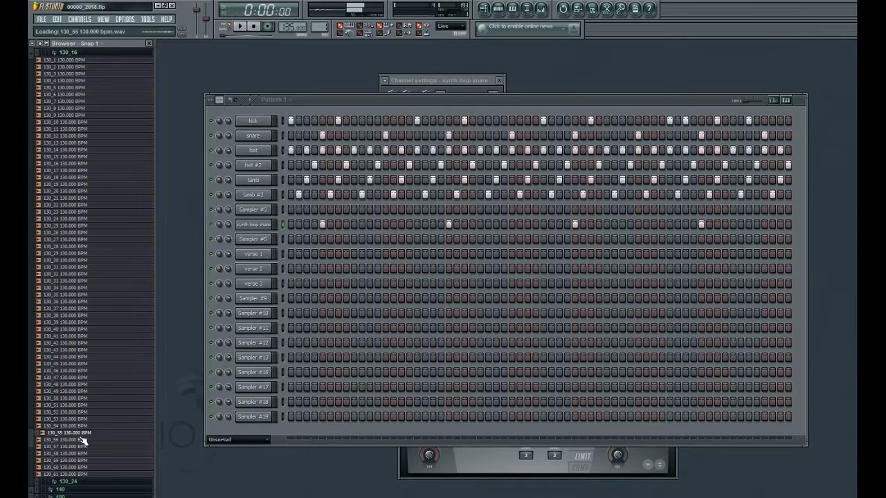
pyautogui.click(92, 440)
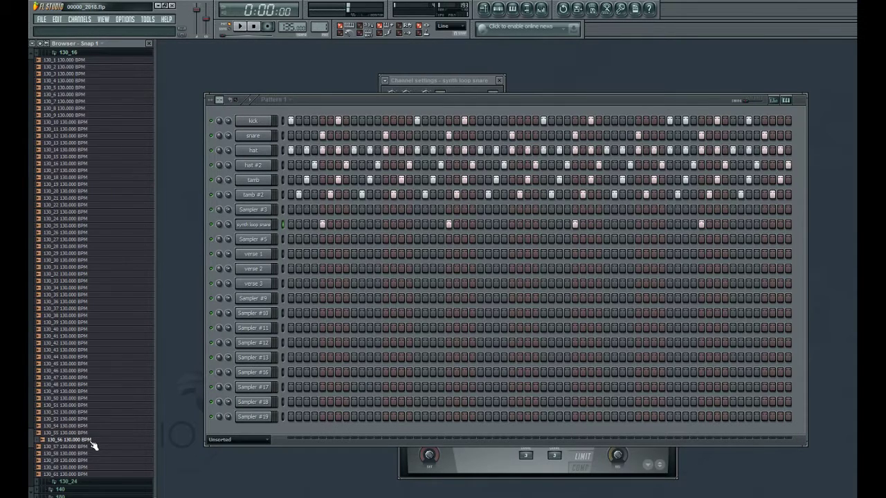
pyautogui.click(96, 433)
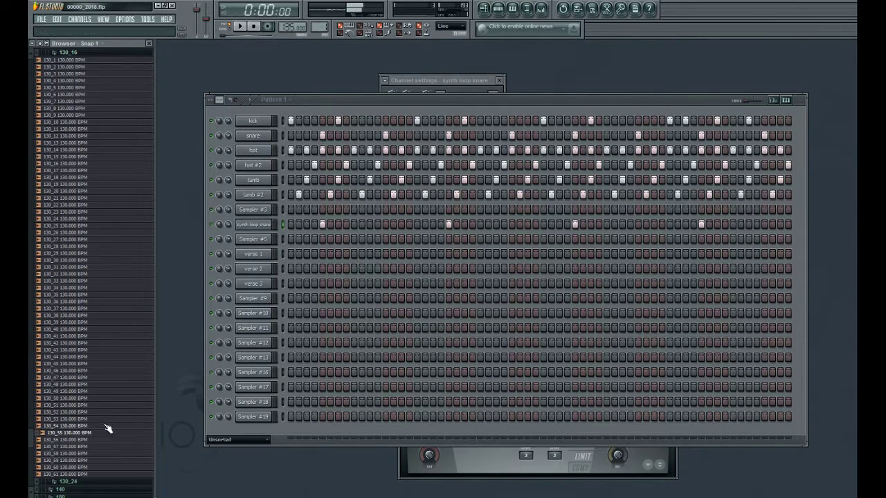
# Step: Load the 130_55 loop into the Sampler #5 channel, place a hit on step 1, play it and open its channel settings
pyautogui.moveTo(46, 435); pyautogui.dragTo(256, 239)
pyautogui.click(293, 243)
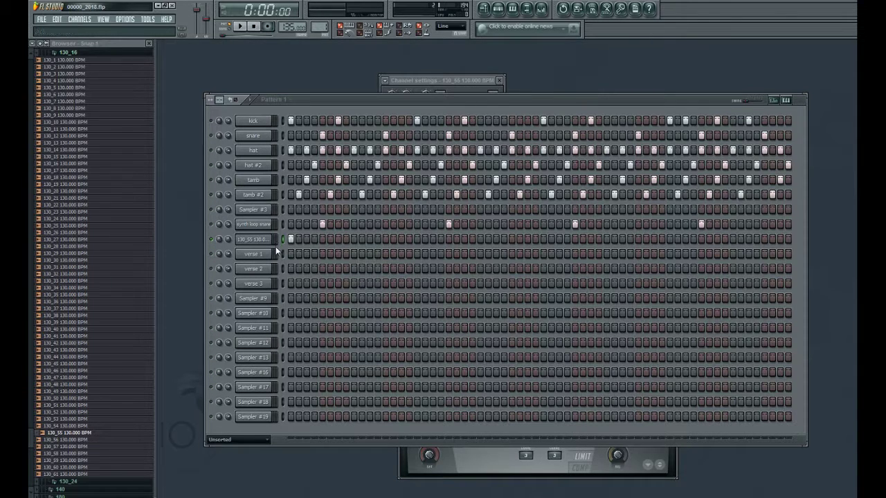
pyautogui.press('space')
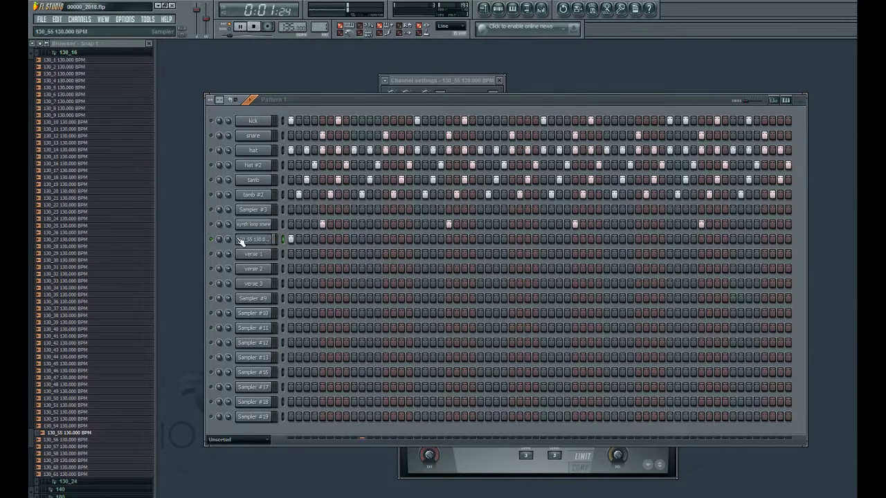
pyautogui.click(256, 240)
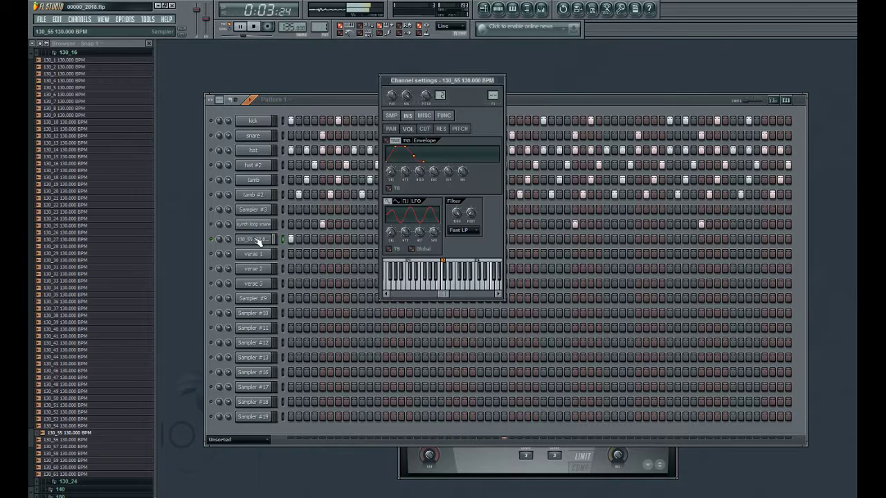
pyautogui.press('space')
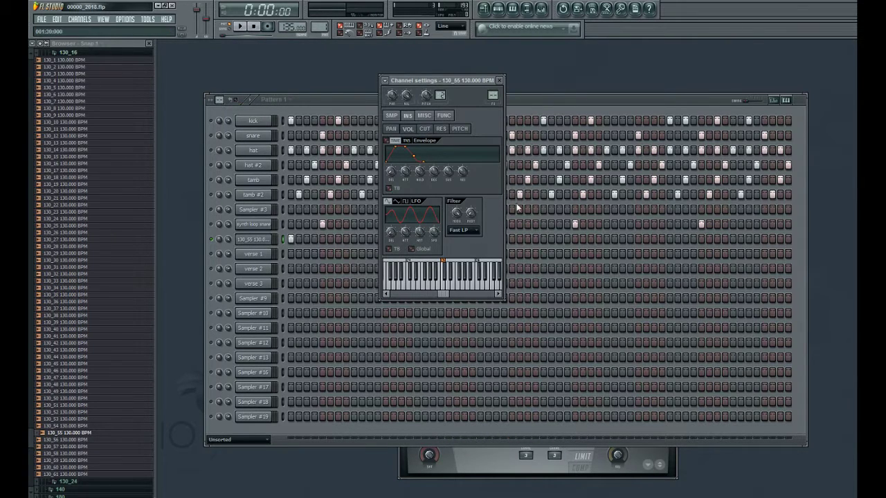
# Step: Return to the step sequencer, set the tempo back to 135 BPM and play the synth loop snare on its own
pyautogui.click(566, 103)
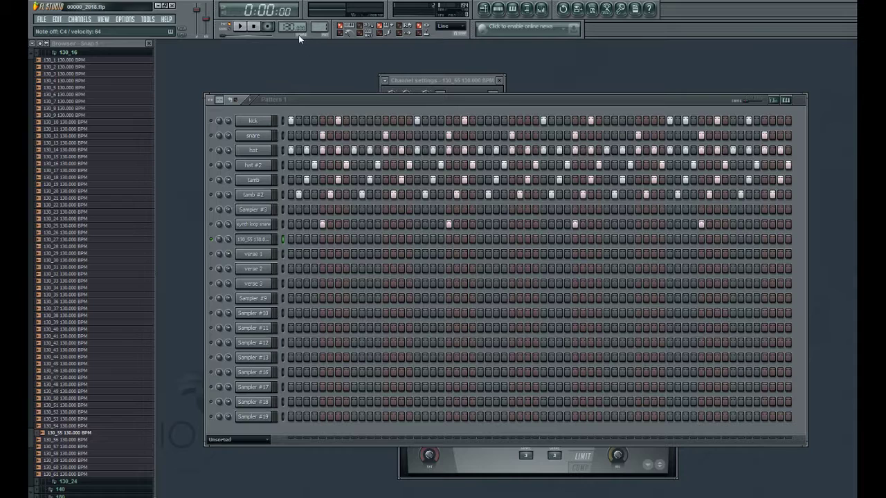
pyautogui.moveTo(298, 34); pyautogui.dragTo(298, 25)
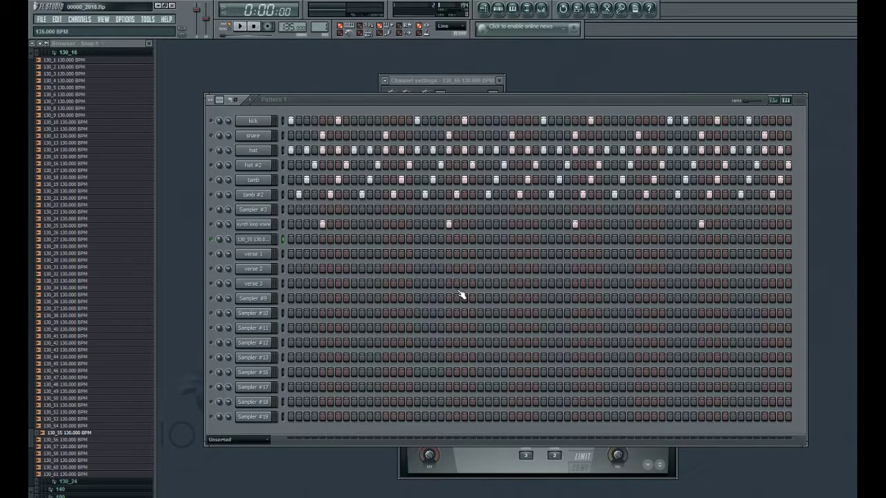
pyautogui.press('space')
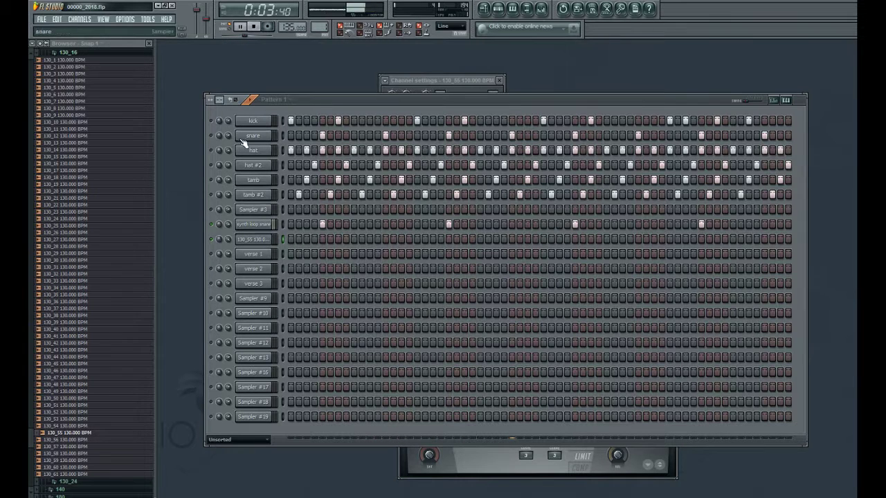
# Step: Stop playback and normalize the 130_55 loop in its sample settings
pyautogui.press('space')
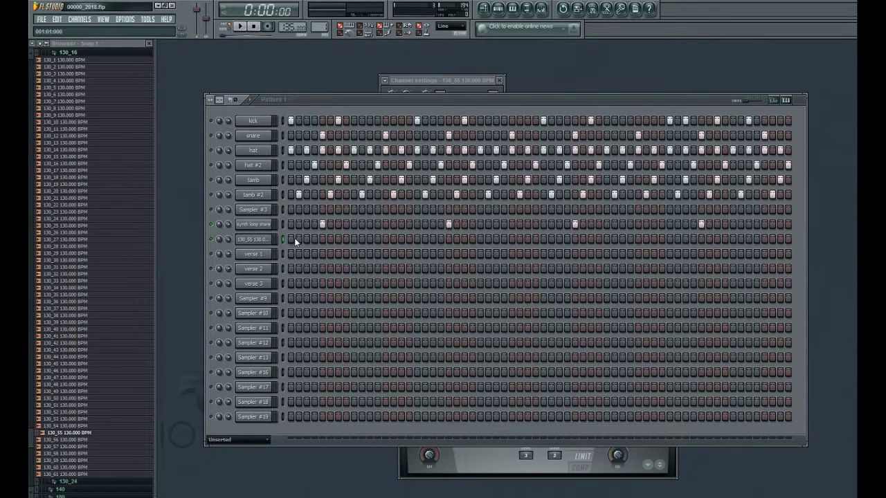
pyautogui.click(265, 240)
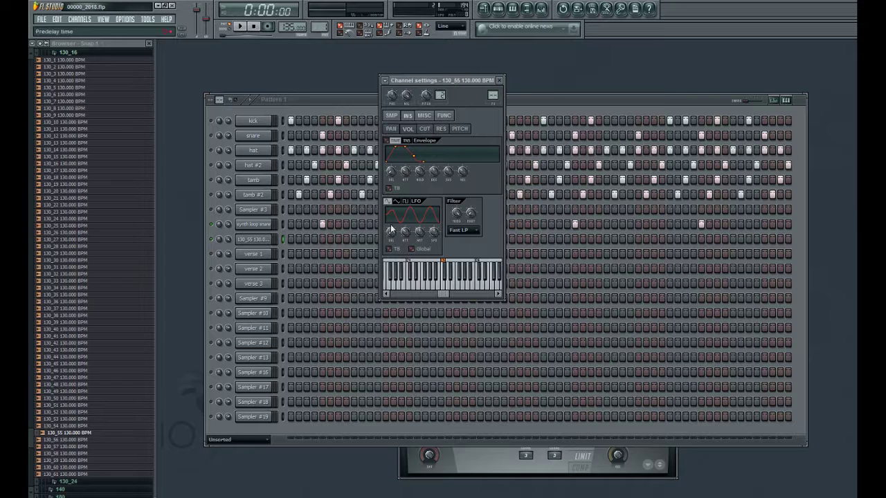
pyautogui.click(390, 115)
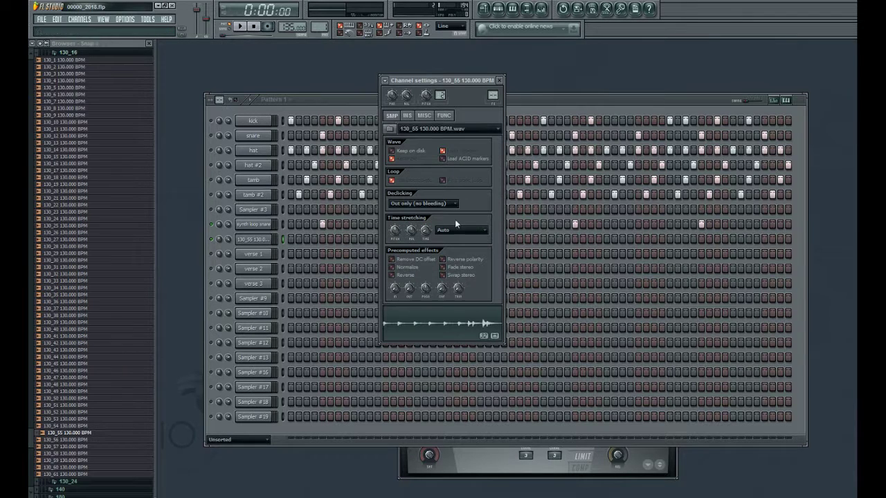
pyautogui.click(392, 268)
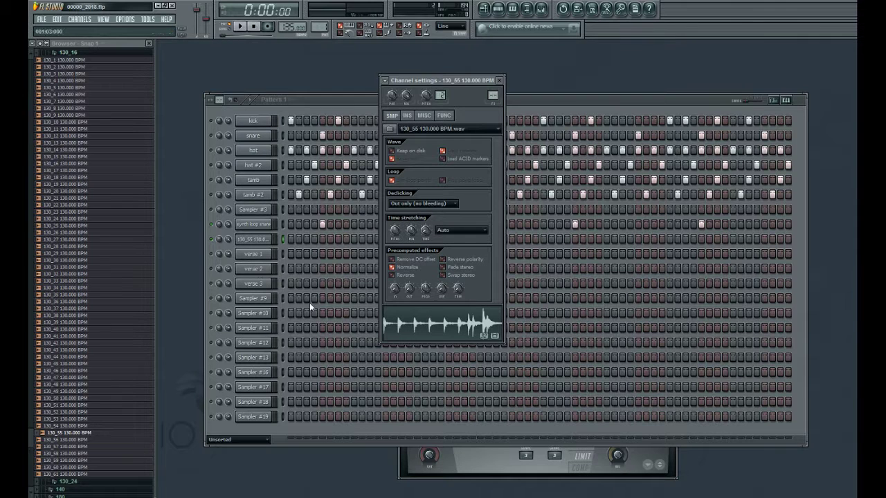
# Step: Place hits on steps 1 and 37 of the 130_55 channel, auditioning it with the synth loop snare
pyautogui.click(291, 239)
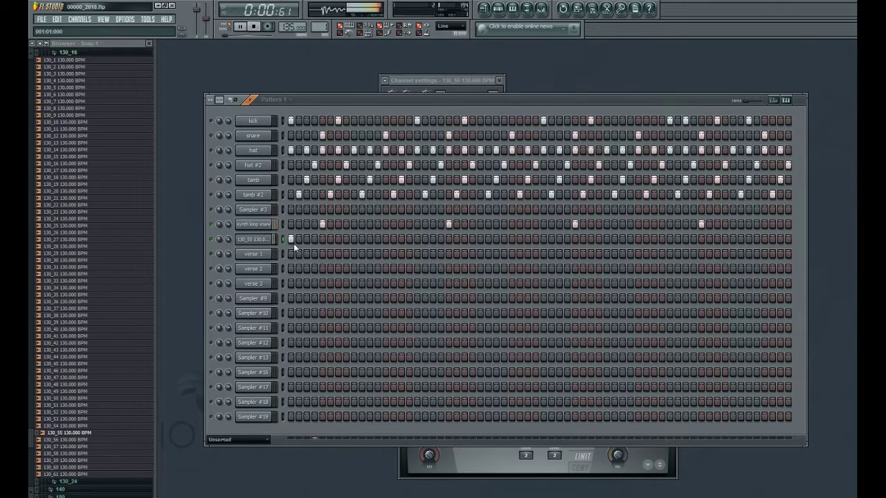
pyautogui.click(264, 239)
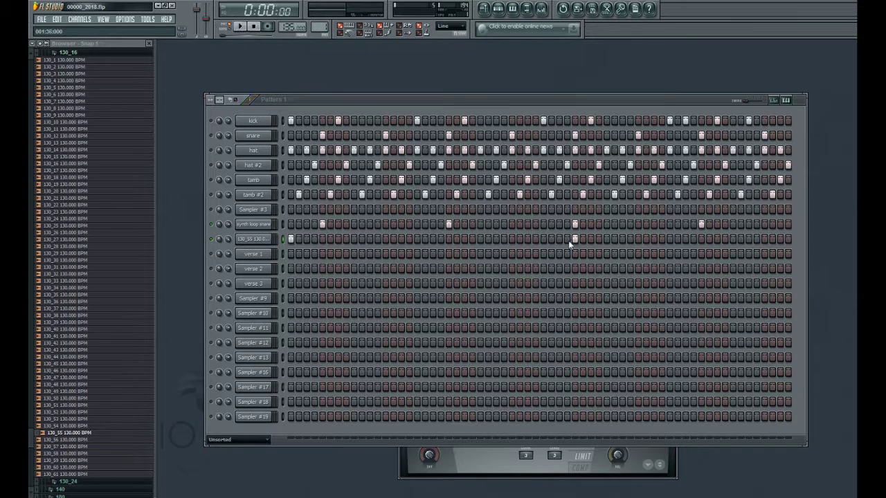
# Step: Adjust the 130_55 loop's stretch time during playback, using the Resample time-stretching method, and stop playback
pyautogui.click(253, 238)
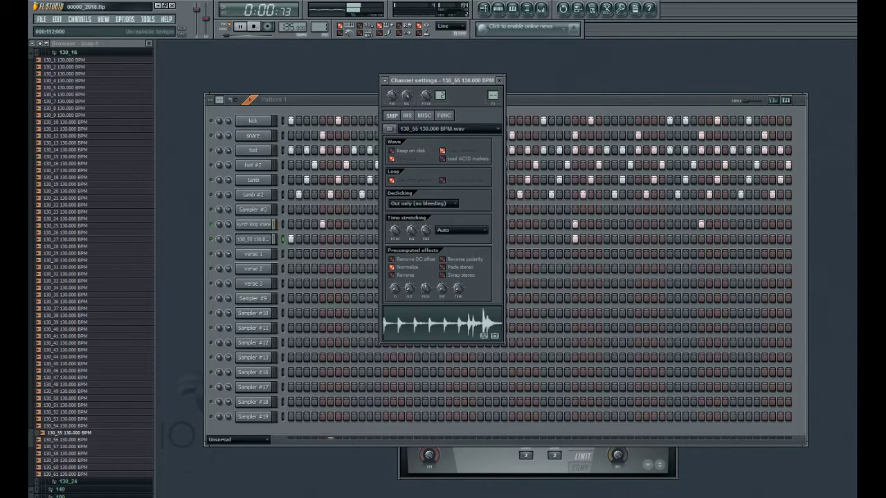
pyautogui.click(458, 229)
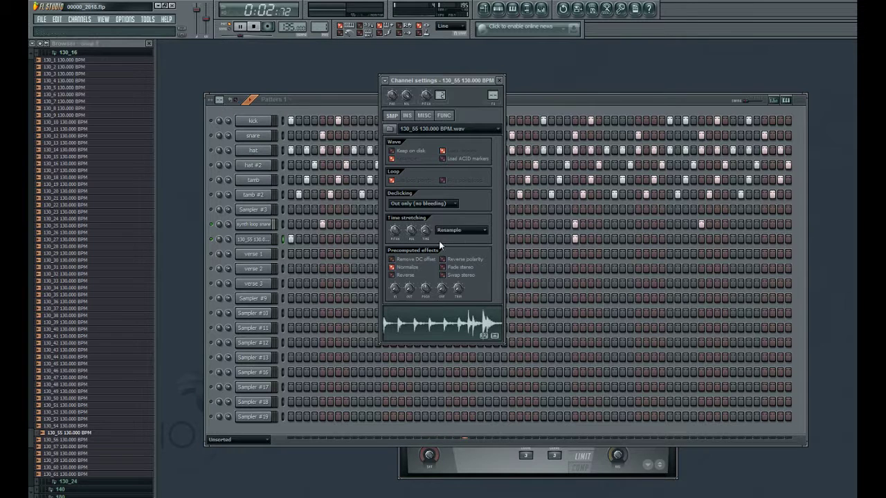
pyautogui.click(439, 241)
pyautogui.scroll(-5, 426, 232)
pyautogui.press('space')
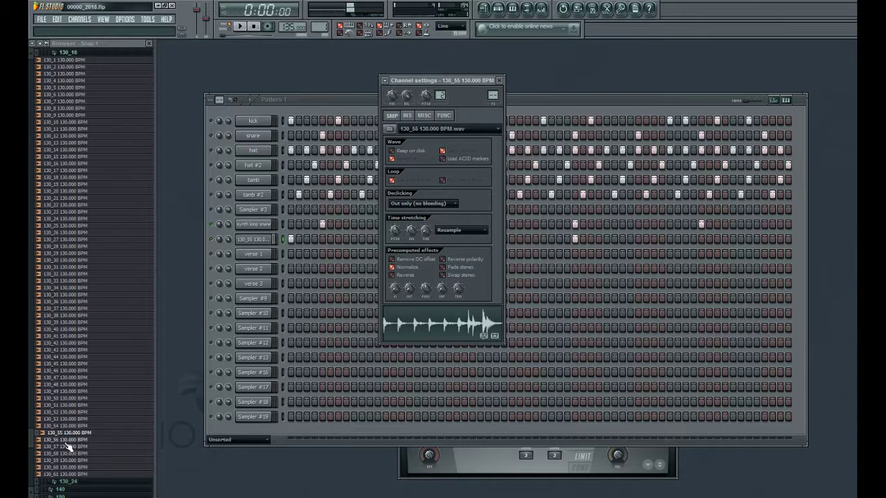
# Step: Replace the 130_55 loop with 130_56 in its channel, collapse the 130_16 folder and play the pattern
pyautogui.moveTo(66, 439); pyautogui.dragTo(254, 239)
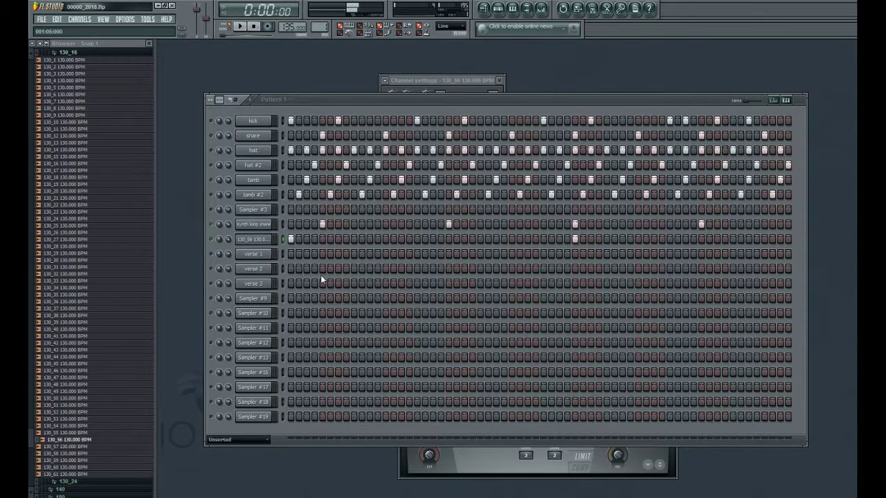
pyautogui.click(445, 78)
pyautogui.click(67, 109)
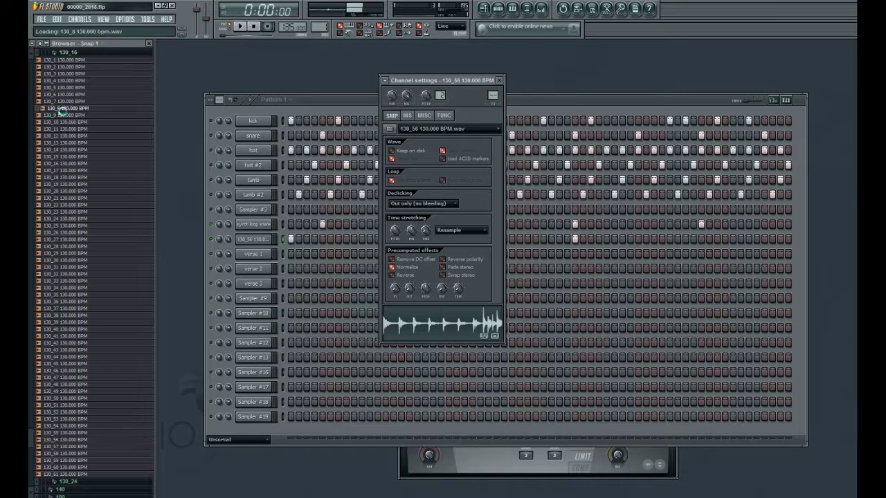
pyautogui.click(68, 53)
pyautogui.click(453, 109)
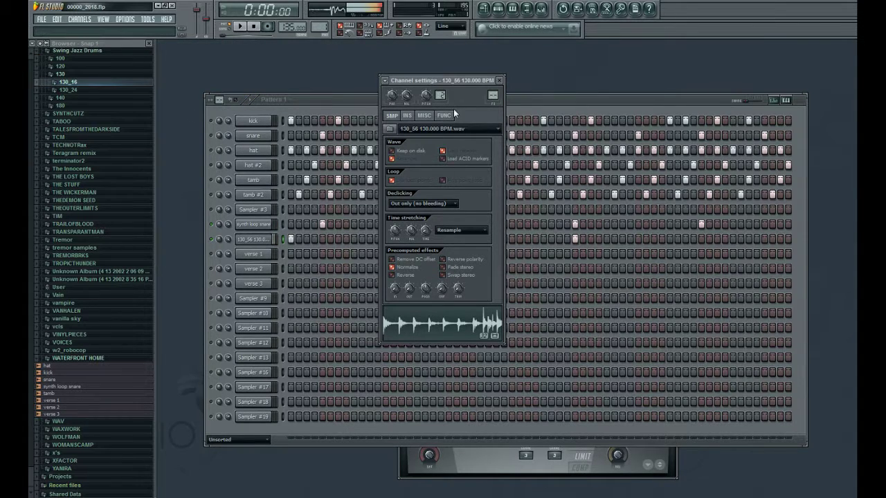
pyautogui.click(499, 80)
pyautogui.press('space')
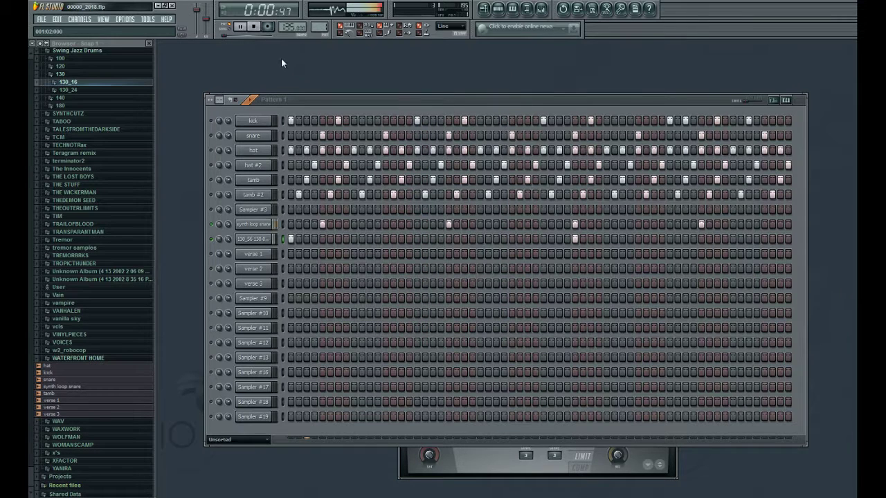
# Step: Try stretch times of 000:43:000, 000:34:000 and 000:55:000 on the 130_56 loop, auditioning each against the snare
pyautogui.click(249, 239)
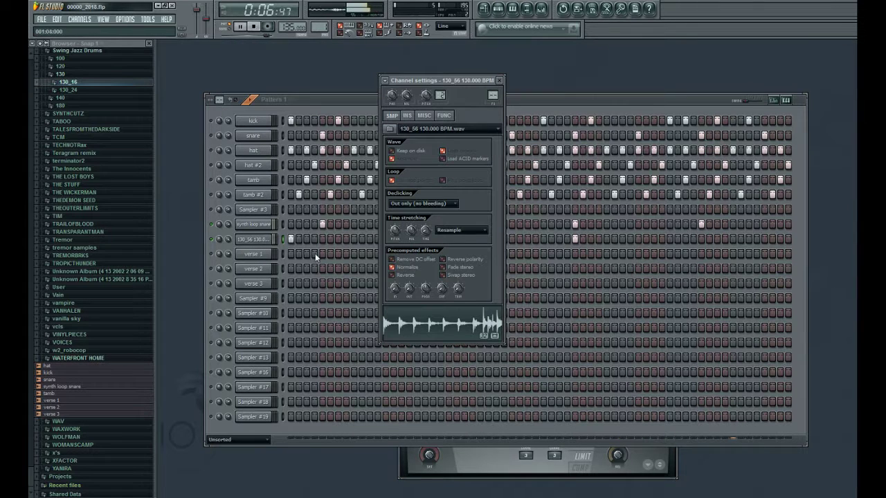
pyautogui.click(425, 231)
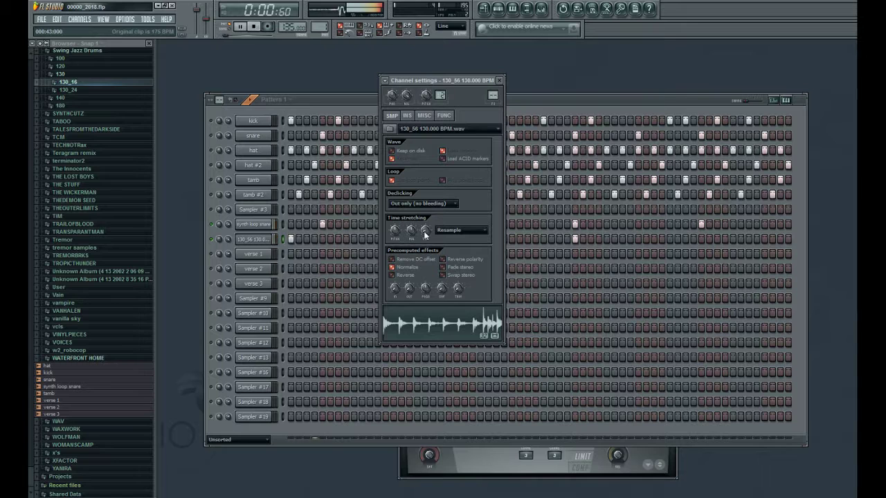
pyautogui.scroll(-5, 424, 231)
pyautogui.press('space')
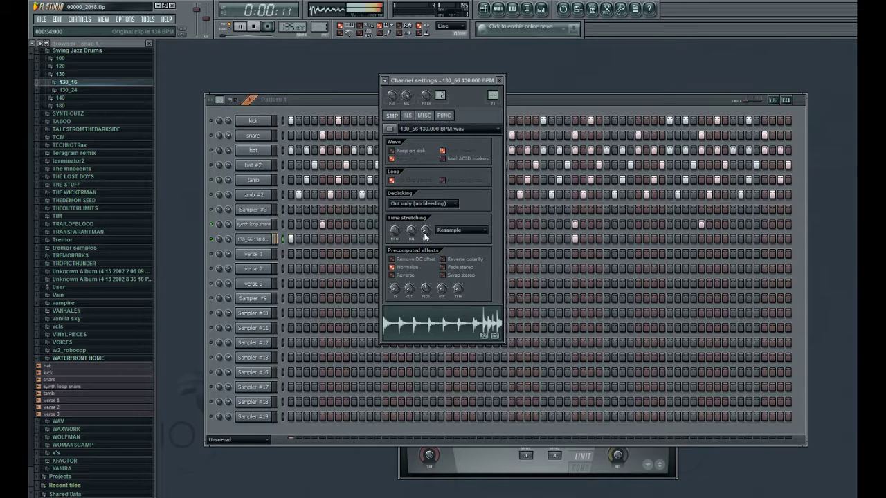
pyautogui.press('space')
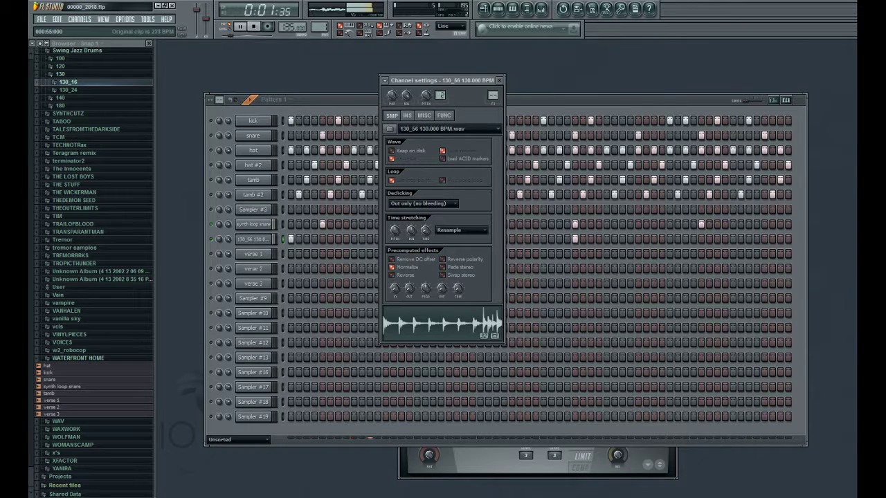
pyautogui.press('space')
pyautogui.press('space')
pyautogui.press('space')
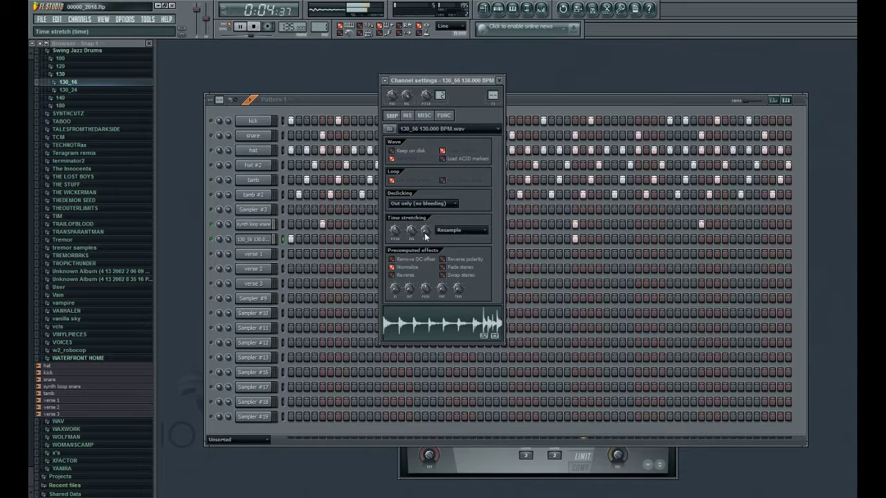
# Step: Try a stretch time of 000:37:000 on the 130_56 loop, fine-tune it and replay the pattern
pyautogui.moveTo(426, 230); pyautogui.dragTo(426, 237)
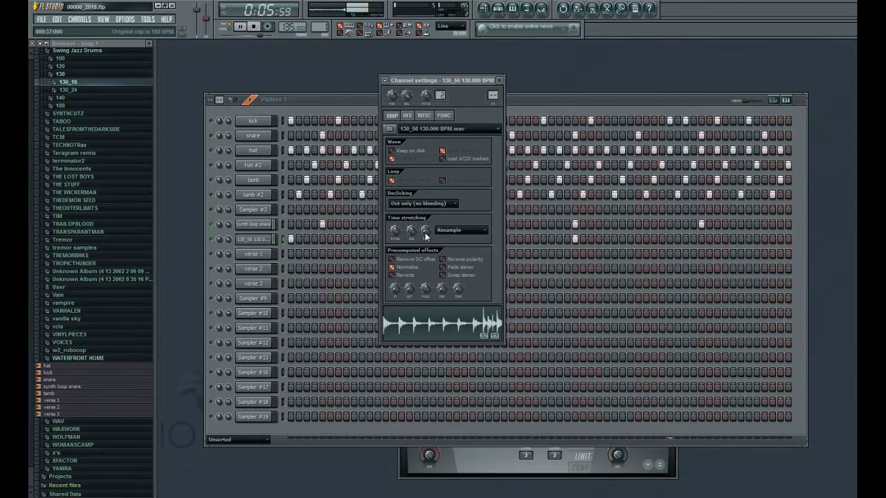
pyautogui.press('space')
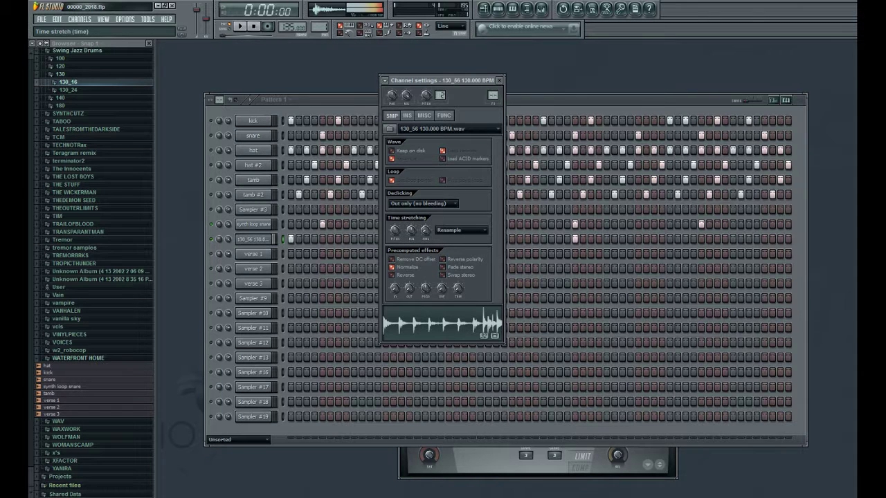
pyautogui.scroll(1, 426, 230)
pyautogui.press('space')
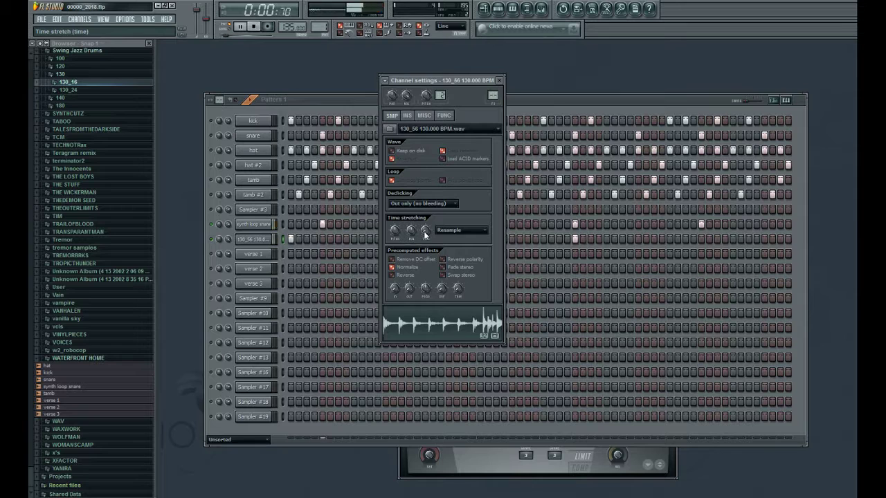
# Step: Stop playback and delete the 130_56 loop channel from the step sequencer
pyautogui.press('space')
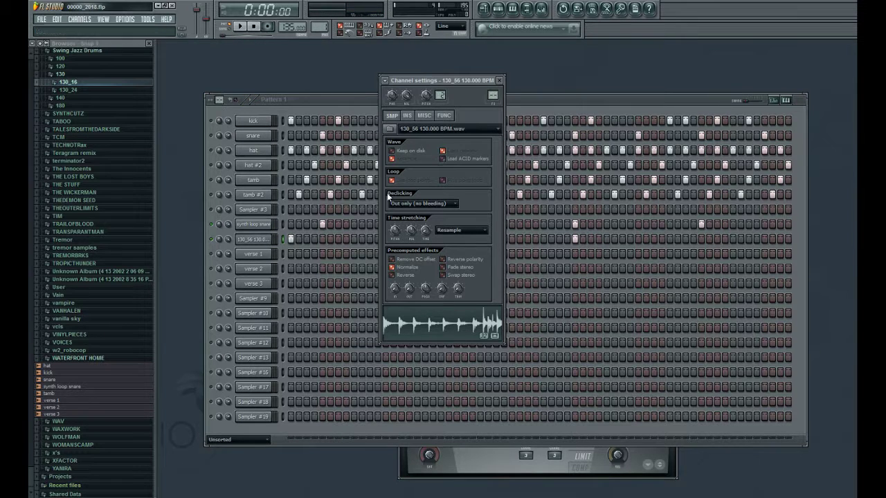
pyautogui.click(505, 99)
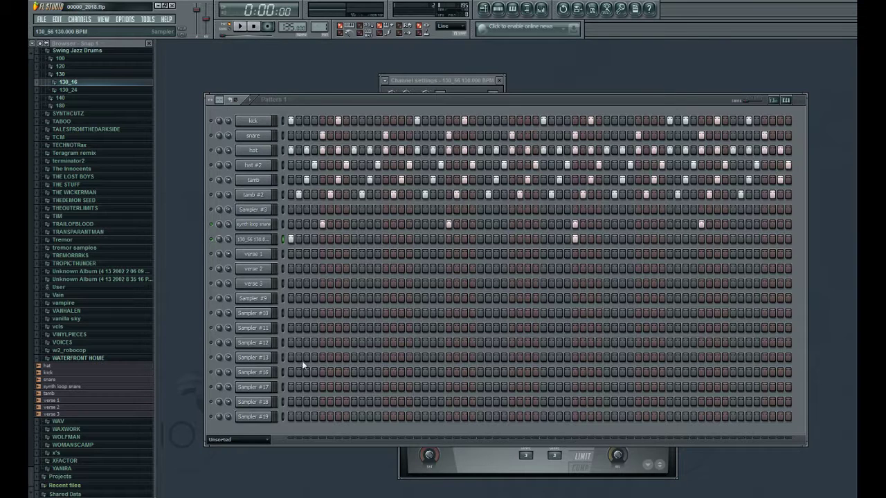
pyautogui.hotkey('alt', 'Delete')
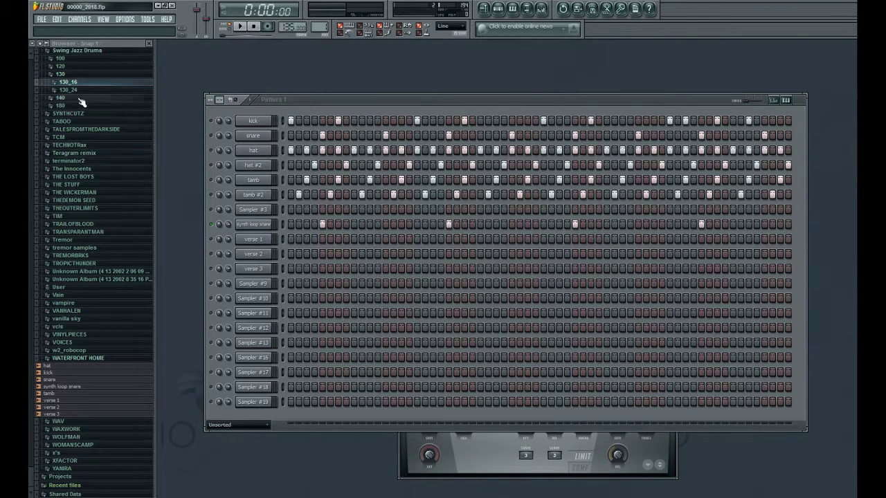
# Step: Browse the sample library upward from Swing Jazz Drums to the CM instrument folders
pyautogui.scroll(2, 32, 55)
pyautogui.scroll(15, 32, 56)
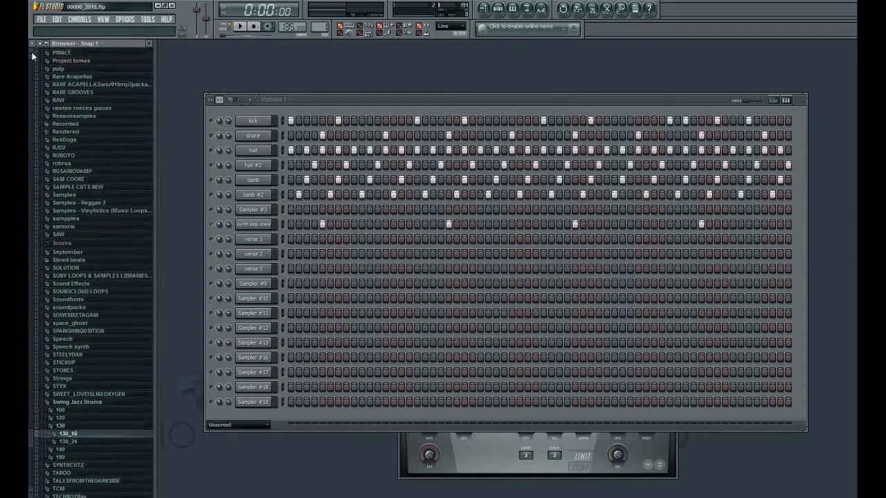
pyautogui.scroll(20, 32, 55)
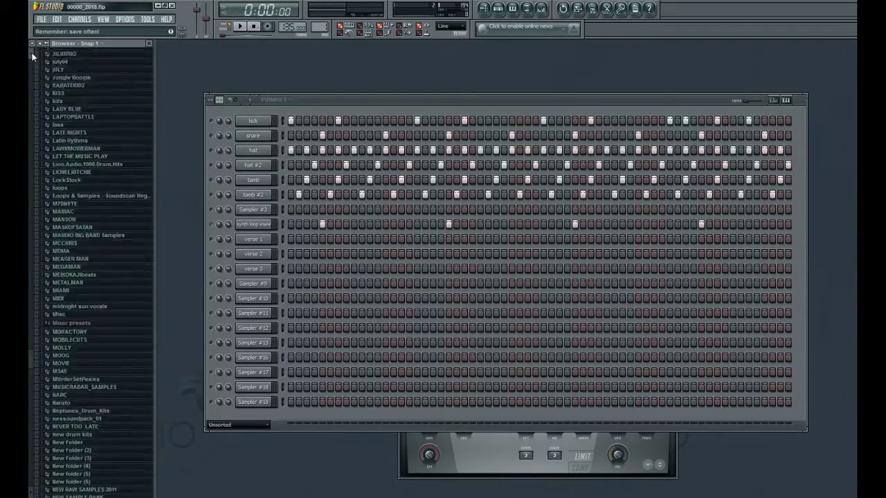
pyautogui.scroll(20, 33, 55)
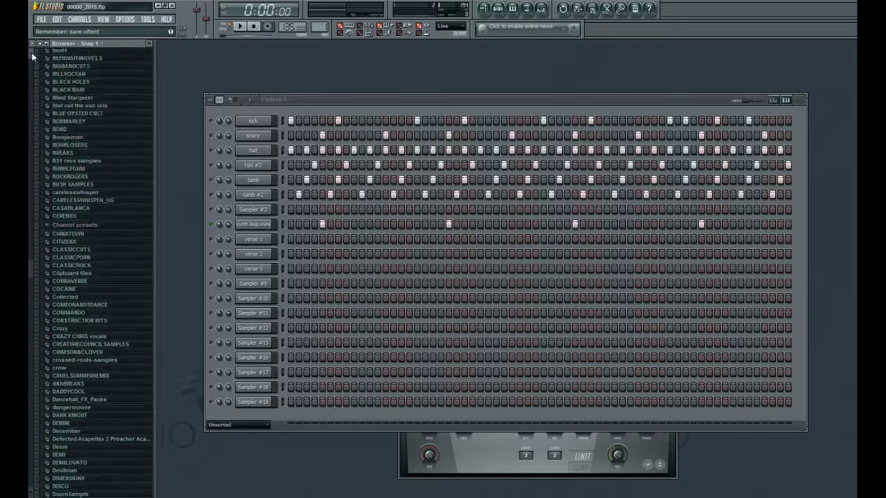
pyautogui.scroll(10, 32, 55)
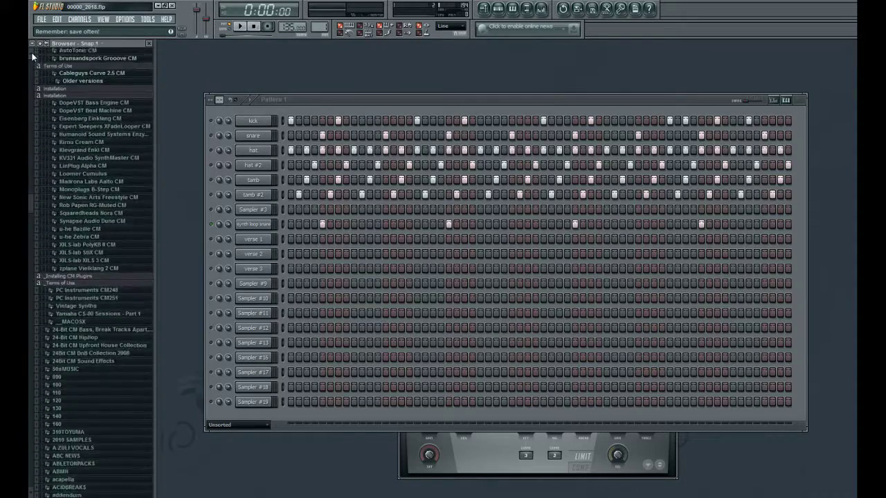
# Step: Play the pattern and unmute the kick, snare, hat, hat #2, tamb and tamb #2 channels
pyautogui.click(243, 28)
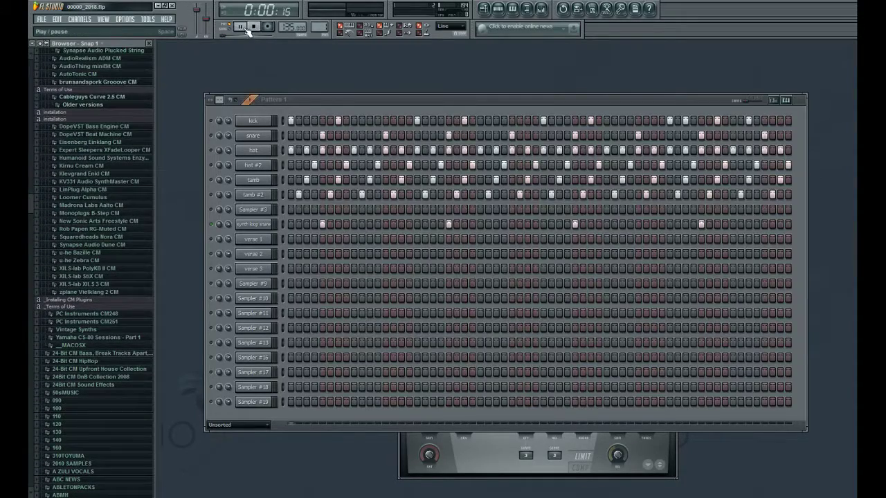
pyautogui.click(210, 120)
pyautogui.click(210, 136)
pyautogui.click(211, 151)
pyautogui.click(211, 165)
pyautogui.click(211, 180)
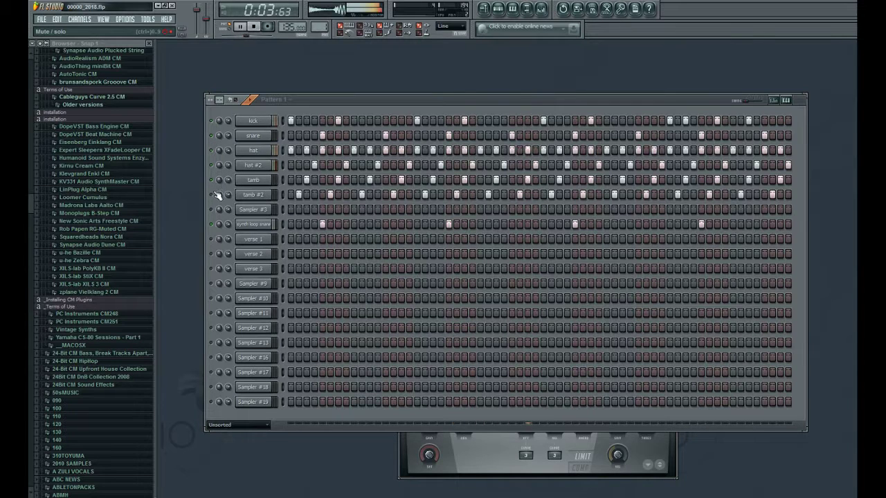
pyautogui.click(211, 194)
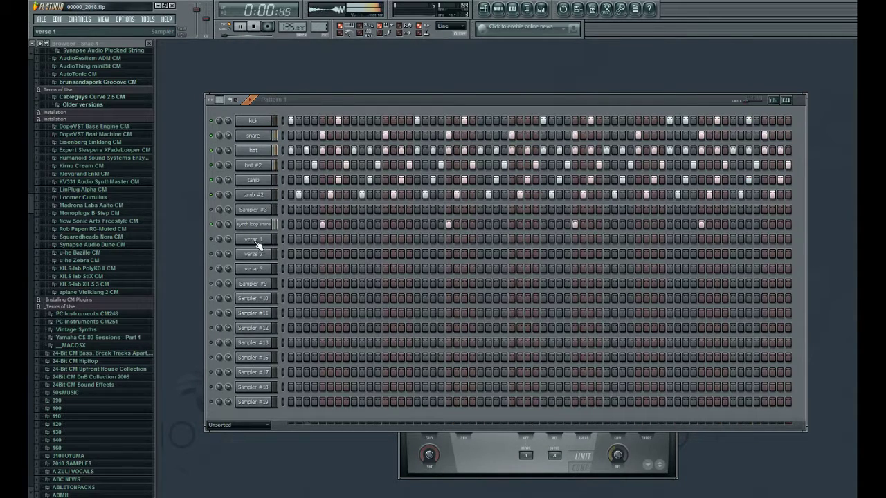
# Step: Look through the CM instrument folders and the Retro Funk & Disco samples, browsing upward in the sample library
pyautogui.click(108, 182)
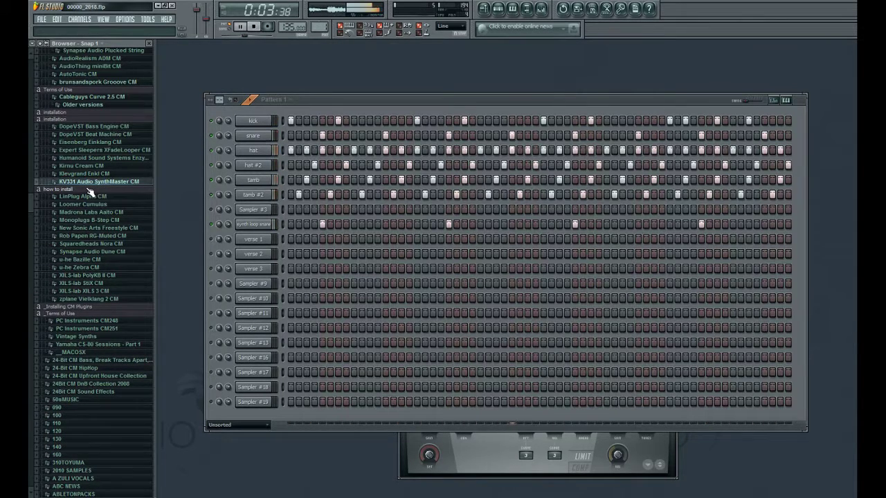
pyautogui.click(79, 105)
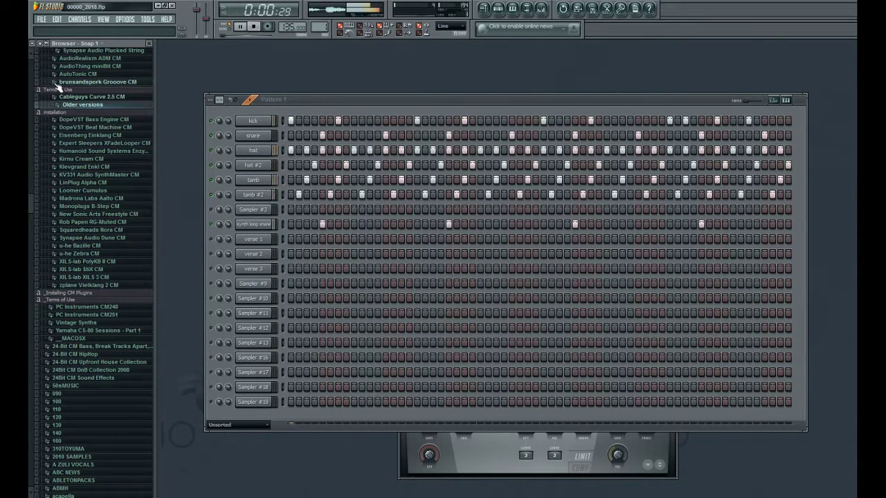
pyautogui.scroll(5, 69, 92)
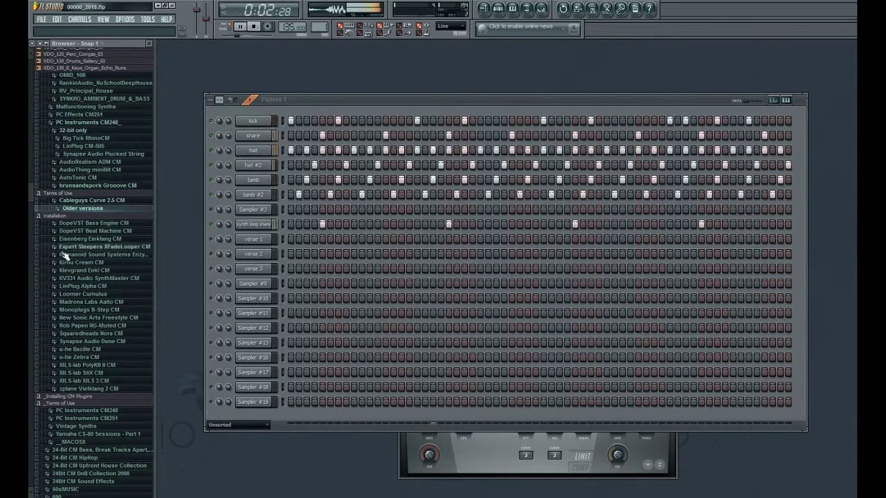
pyautogui.click(83, 389)
pyautogui.click(83, 391)
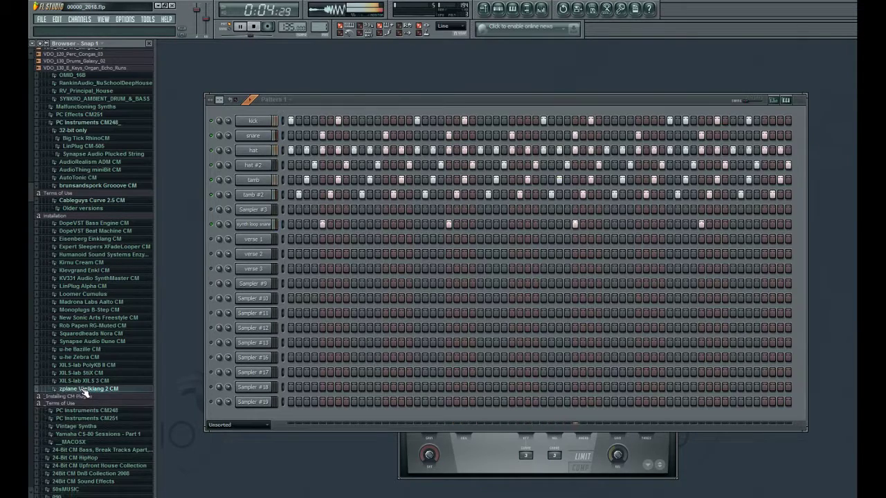
pyautogui.scroll(11, 88, 340)
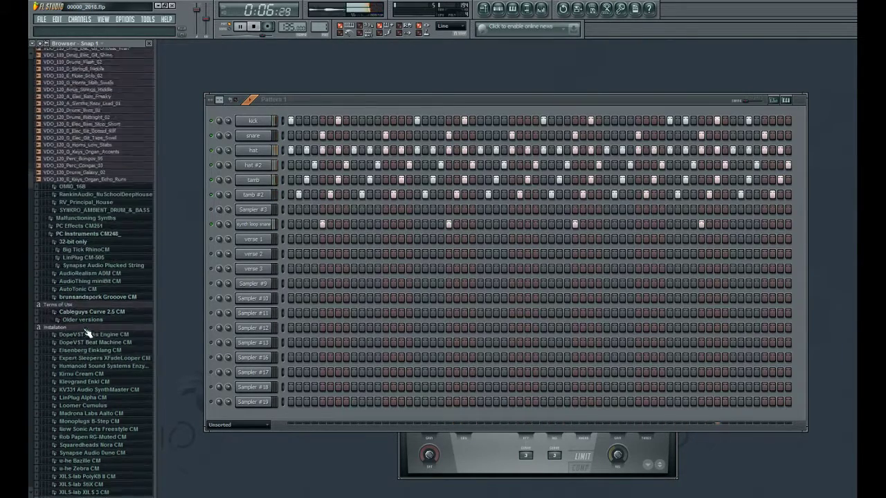
pyautogui.click(71, 150)
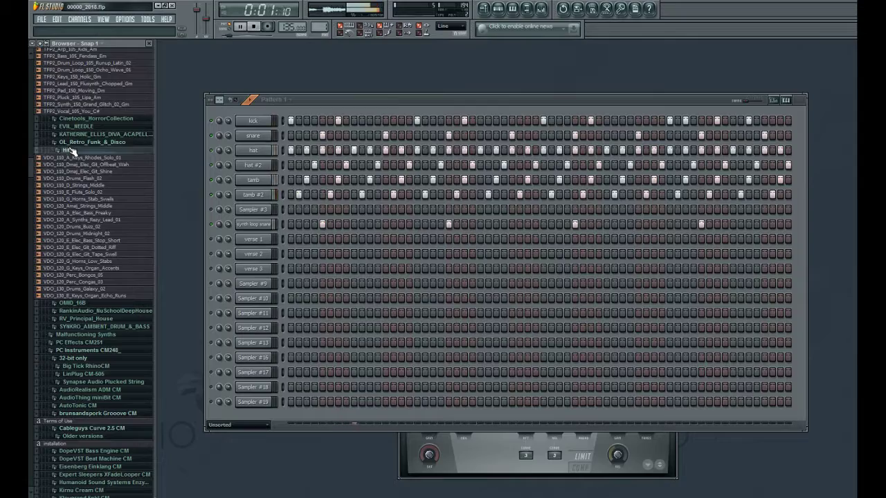
pyautogui.scroll(7, 73, 319)
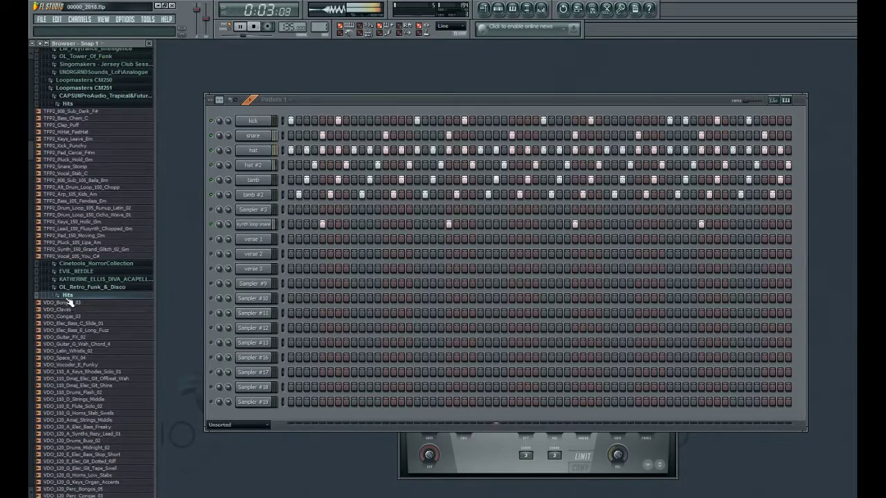
pyautogui.scroll(20, 73, 284)
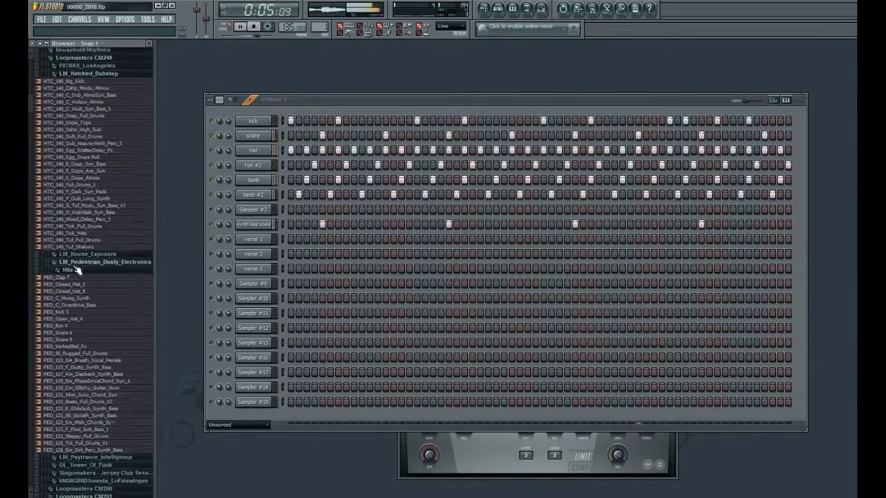
pyautogui.scroll(15, 77, 270)
# Step: Collapse the library tree and open the Claps folder under Patches, 24-Bit CM 2018, 909 Overdrive, Drum Hits
pyautogui.click(43, 45)
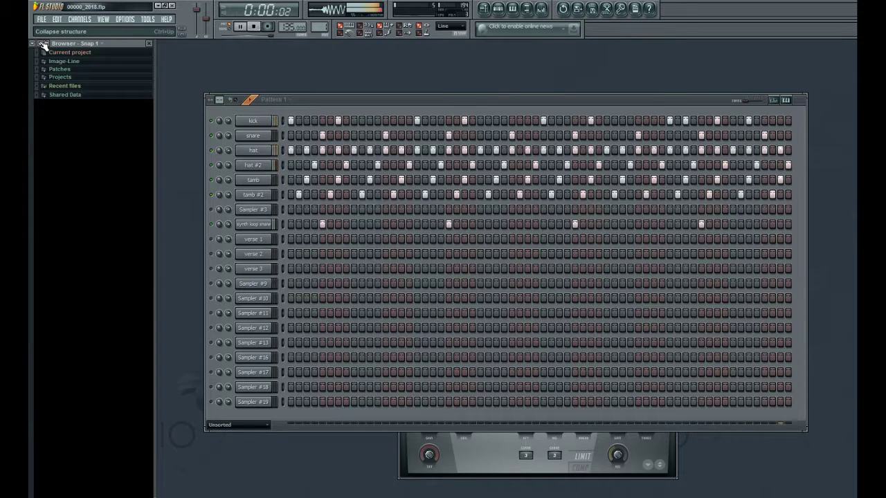
pyautogui.click(58, 70)
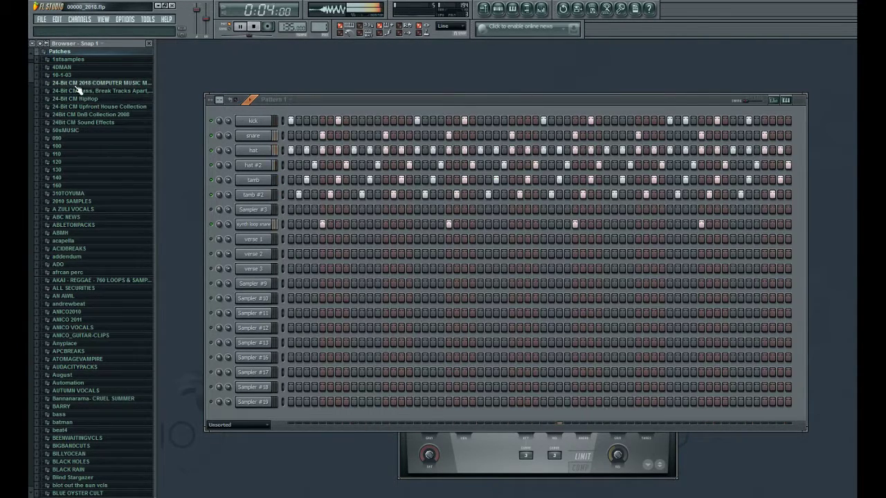
pyautogui.click(78, 84)
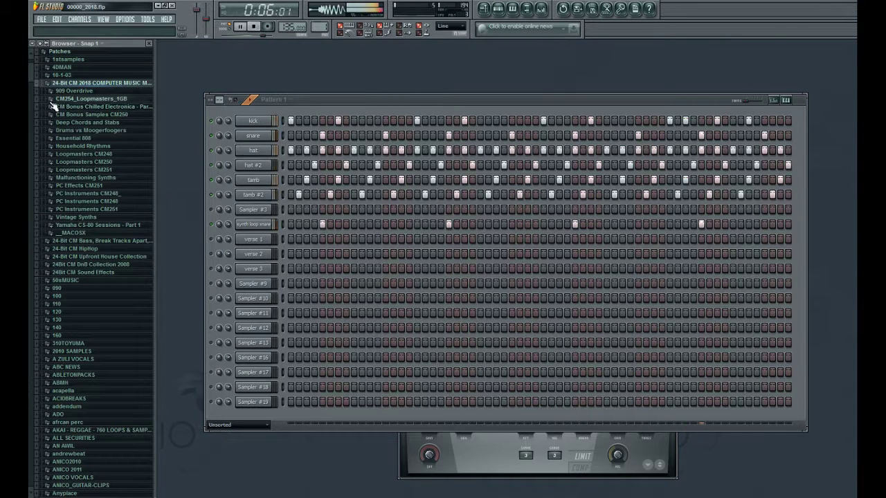
pyautogui.click(61, 91)
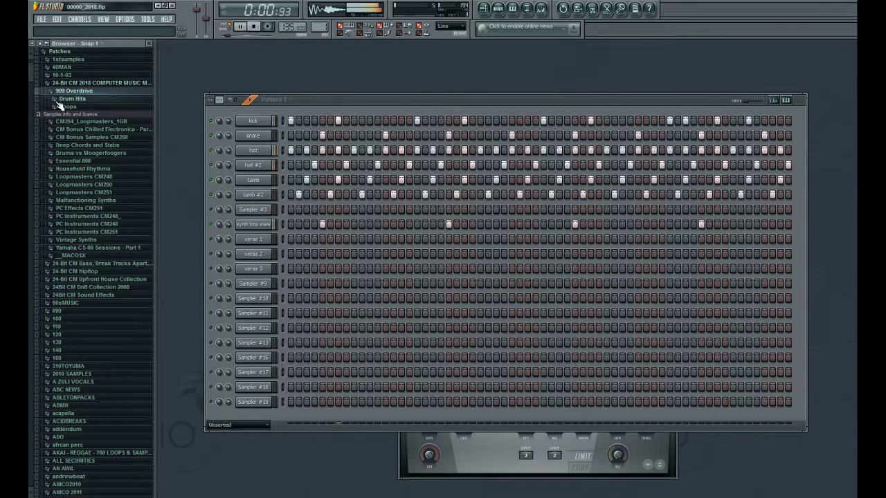
pyautogui.click(61, 101)
pyautogui.click(67, 107)
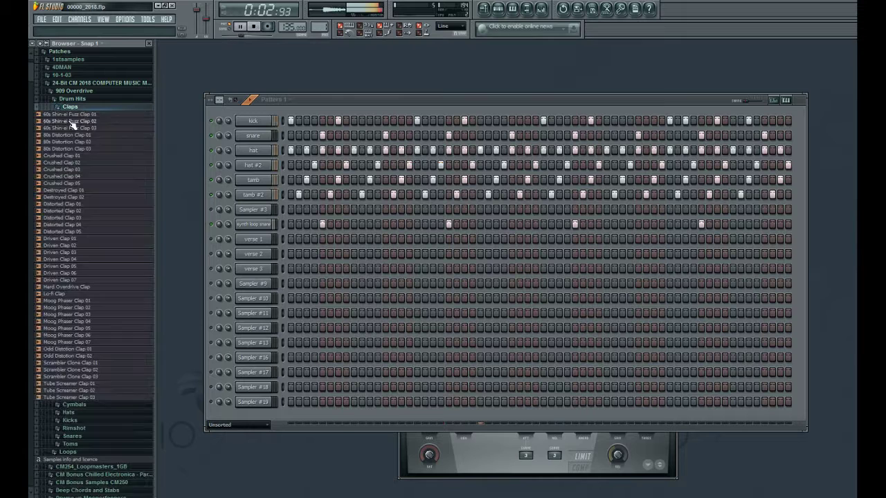
# Step: Load 80s Distortion Clap 02 into the Sampler #10 channel and give it the snare's hits, every eighth step from step 5
pyautogui.click(72, 123)
pyautogui.click(77, 142)
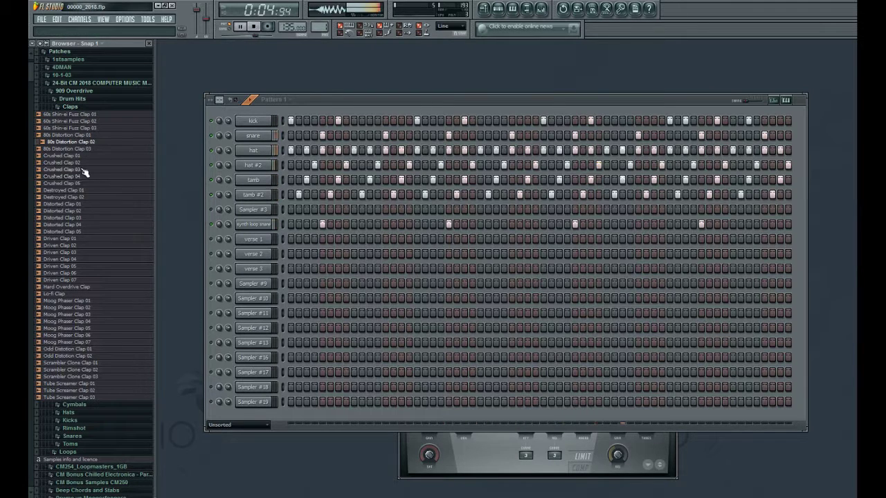
pyautogui.moveTo(79, 143); pyautogui.dragTo(259, 301)
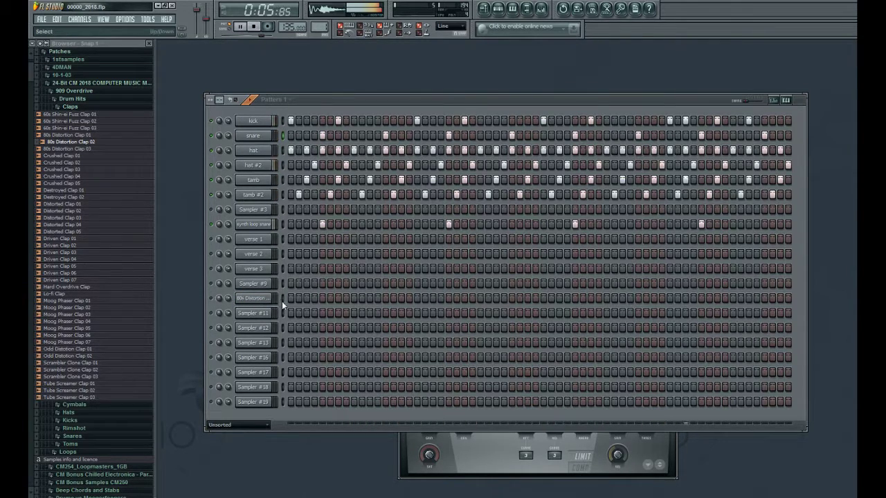
pyautogui.hotkey('ctrl', 'v')
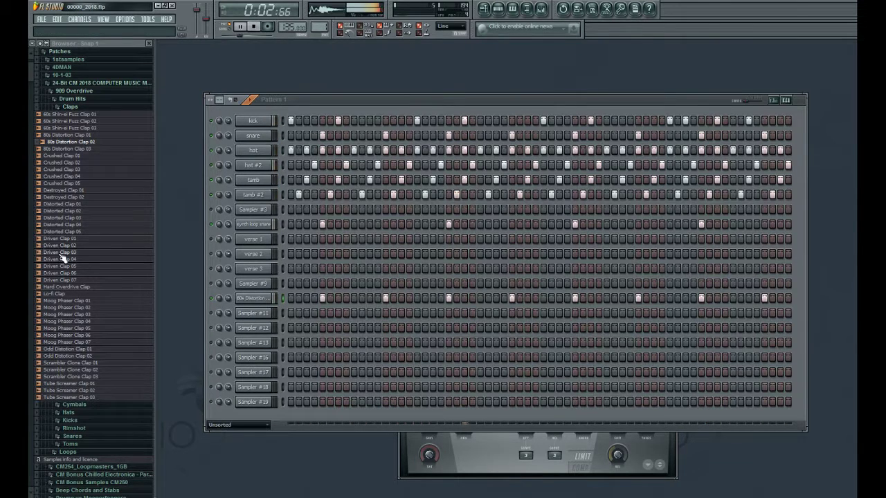
# Step: Audition samples across the 909 Overdrive Cymbals folder, including Distortion, Driven, Moog Phaser, Tube Screamer and Shin-ei Fuzz cymbals
pyautogui.click(70, 107)
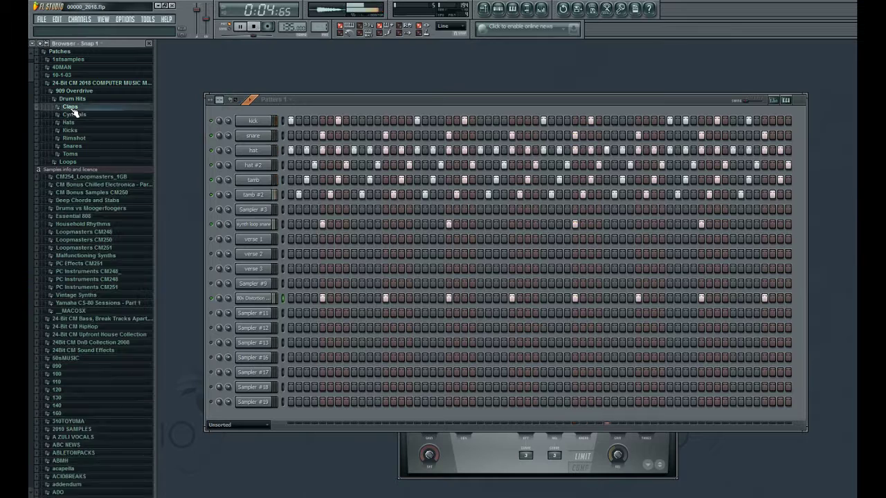
pyautogui.click(72, 114)
pyautogui.click(83, 185)
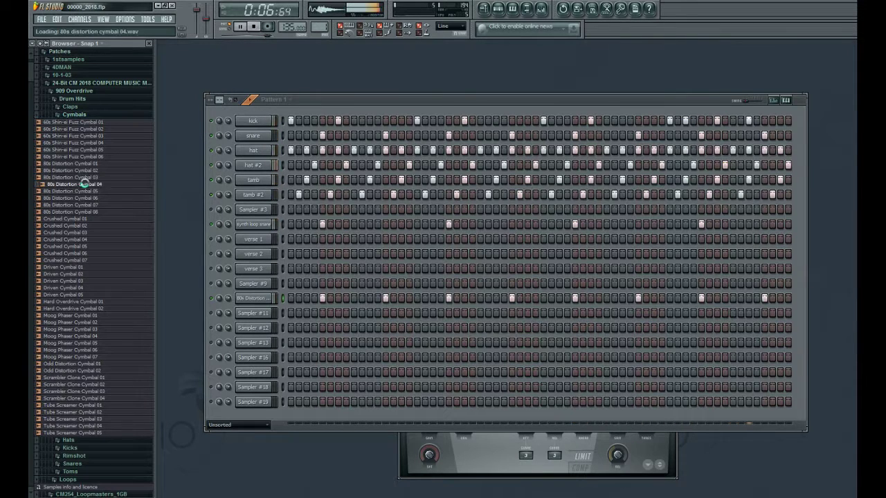
pyautogui.click(88, 289)
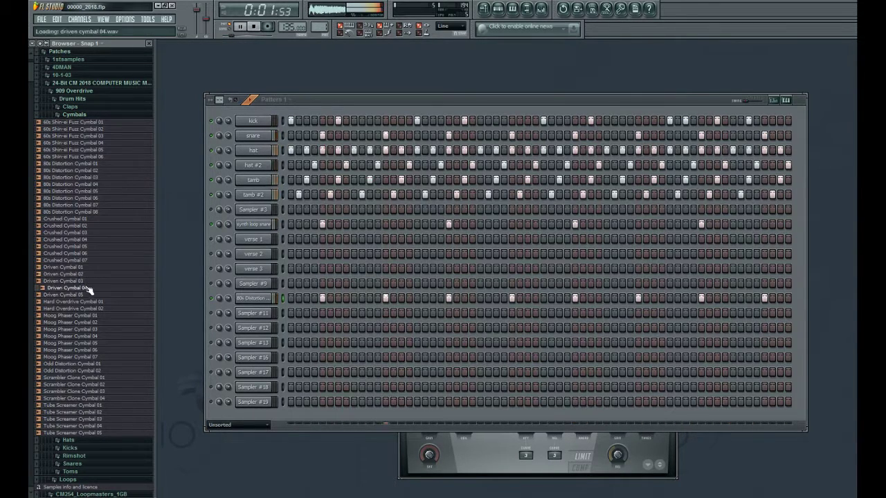
pyautogui.click(88, 307)
pyautogui.click(88, 315)
pyautogui.click(88, 322)
pyautogui.click(87, 329)
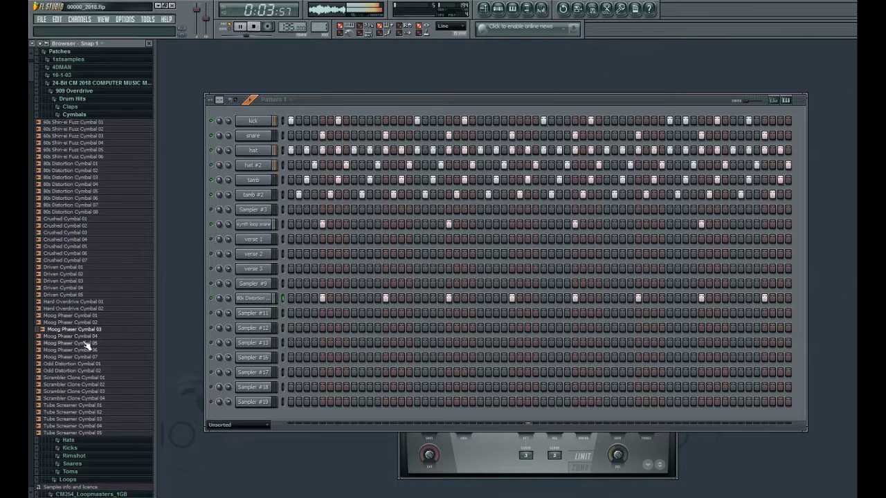
pyautogui.click(88, 350)
pyautogui.click(85, 367)
pyautogui.click(84, 385)
pyautogui.click(82, 412)
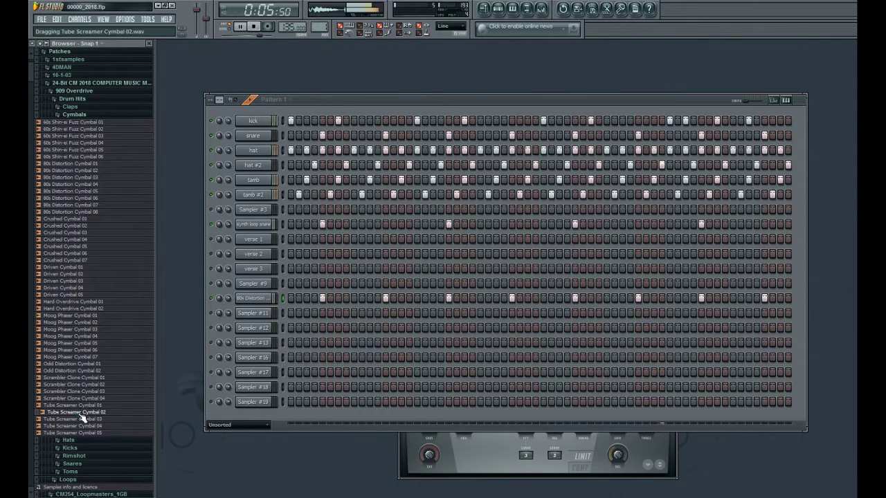
pyautogui.click(76, 425)
pyautogui.click(77, 433)
pyautogui.click(91, 150)
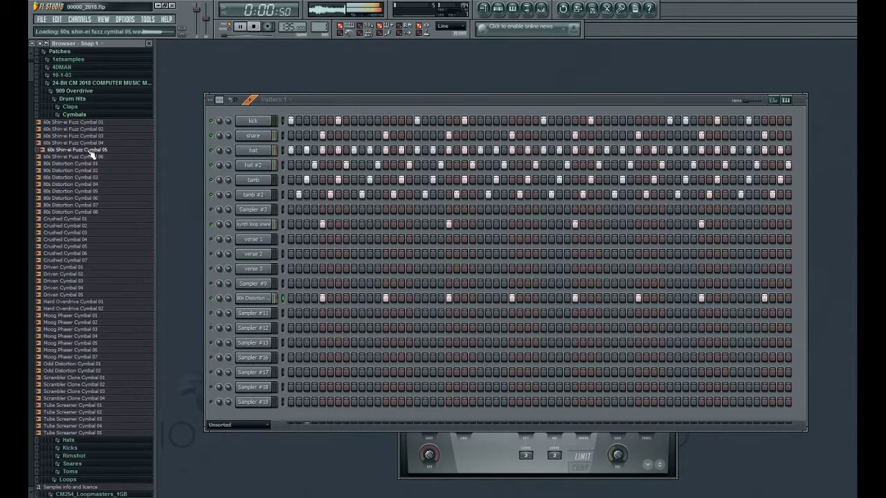
pyautogui.click(90, 142)
pyautogui.click(89, 130)
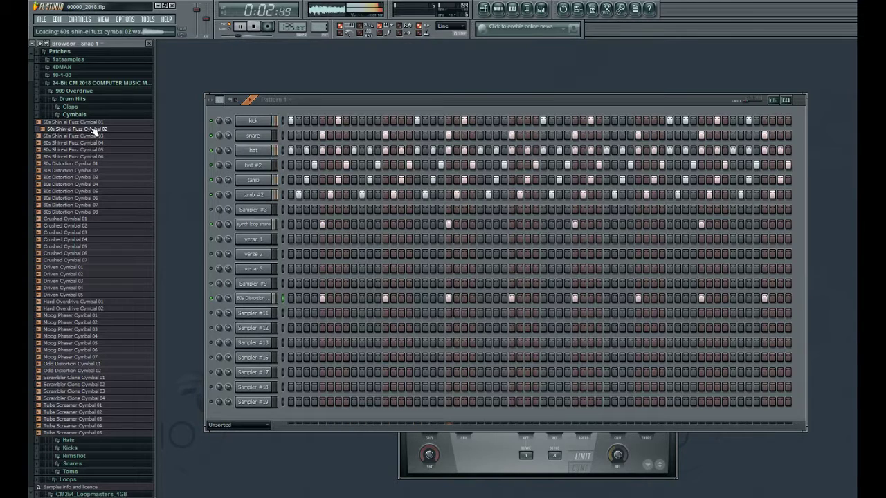
pyautogui.click(92, 124)
pyautogui.click(87, 115)
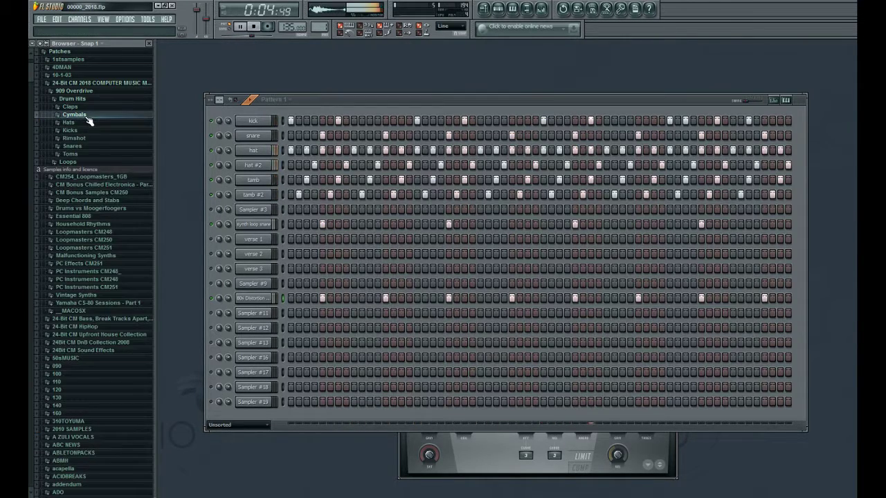
# Step: Open the 909 Overdrive Hats folder and audition crushed, 80s distortion and distorted hats up to Distorted Closed Hat 04
pyautogui.click(89, 122)
pyautogui.click(100, 177)
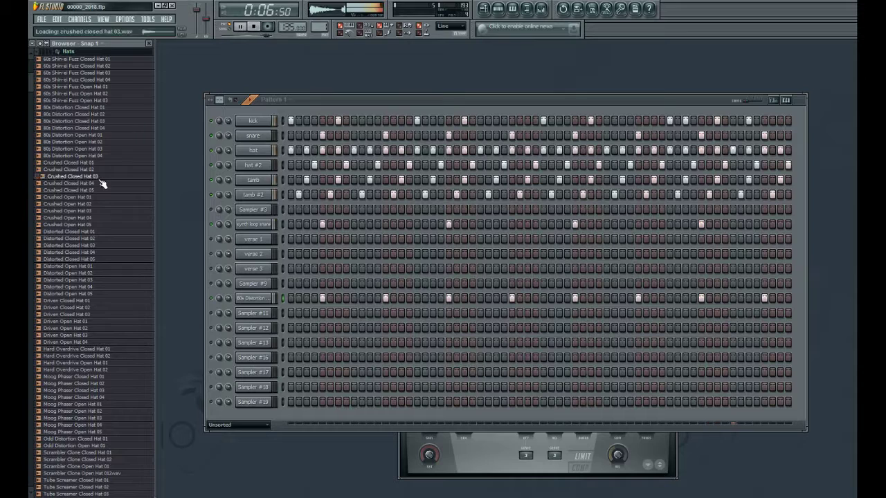
pyautogui.click(101, 163)
pyautogui.click(101, 135)
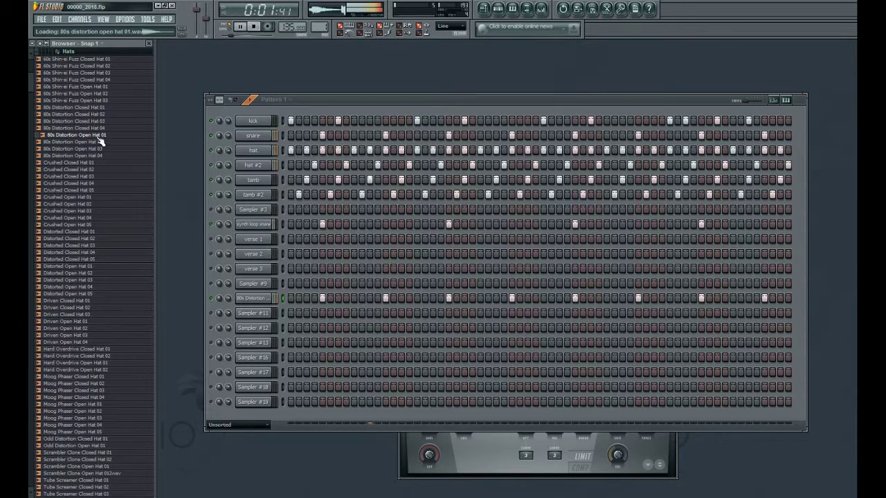
pyautogui.click(101, 142)
pyautogui.click(103, 148)
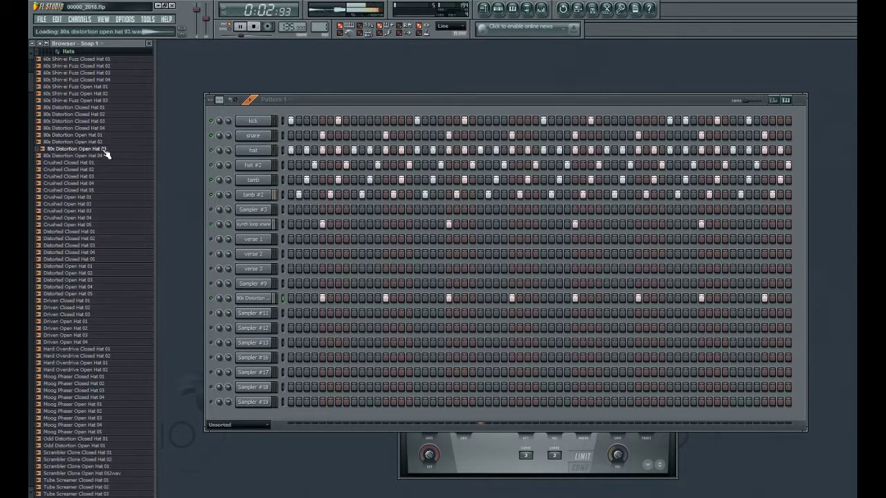
pyautogui.click(89, 266)
pyautogui.click(95, 273)
pyautogui.click(94, 286)
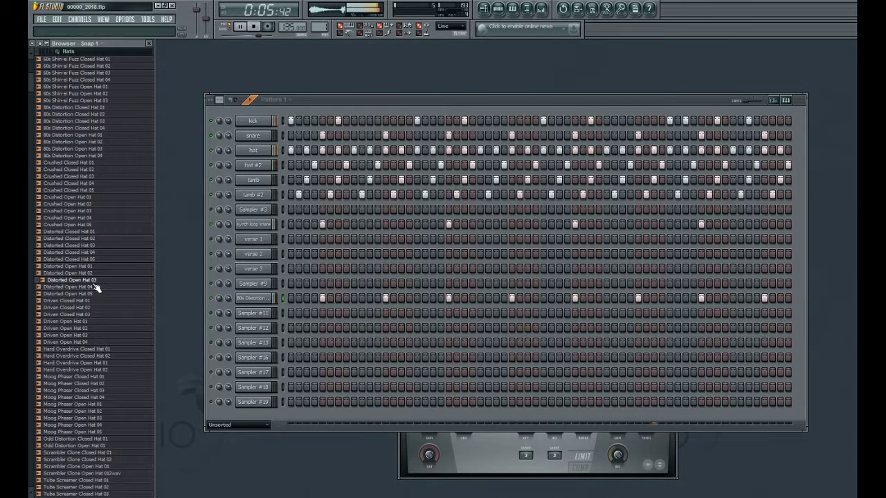
pyautogui.click(94, 274)
pyautogui.click(97, 267)
pyautogui.click(99, 254)
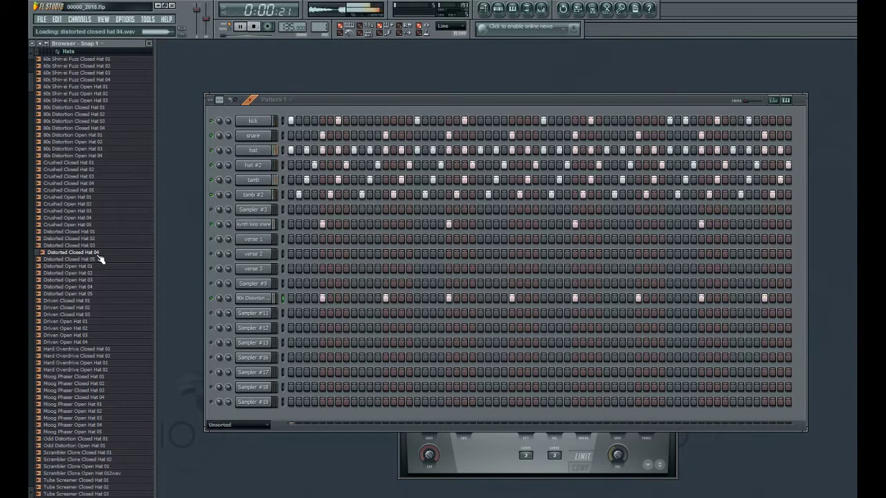
# Step: Load Distorted Closed Hat 04 into the Sampler #11 channel and place its hits on every eighth step, starting at step 3
pyautogui.moveTo(99, 258); pyautogui.dragTo(255, 315)
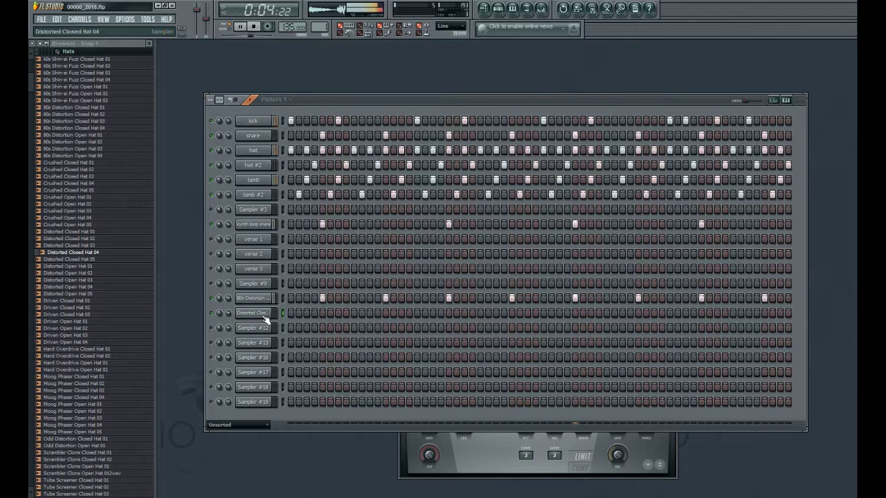
pyautogui.hotkey('ctrl', 'v')
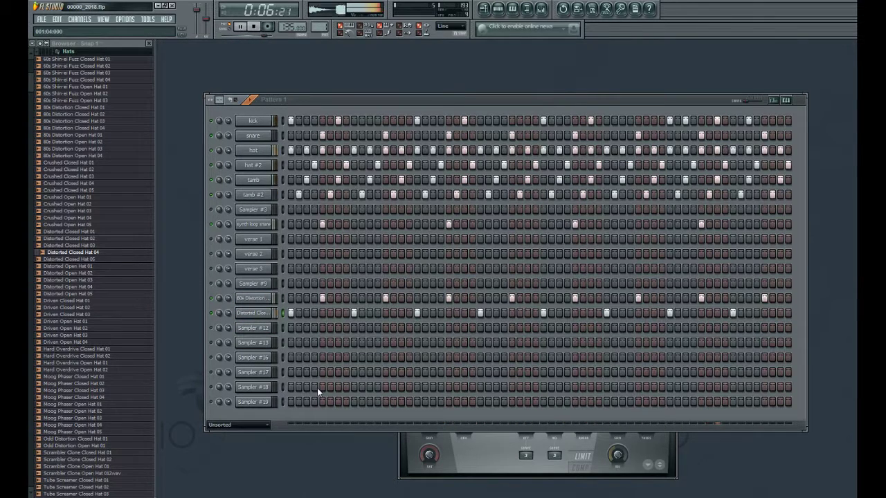
pyautogui.hotkey('shift', 'Right')
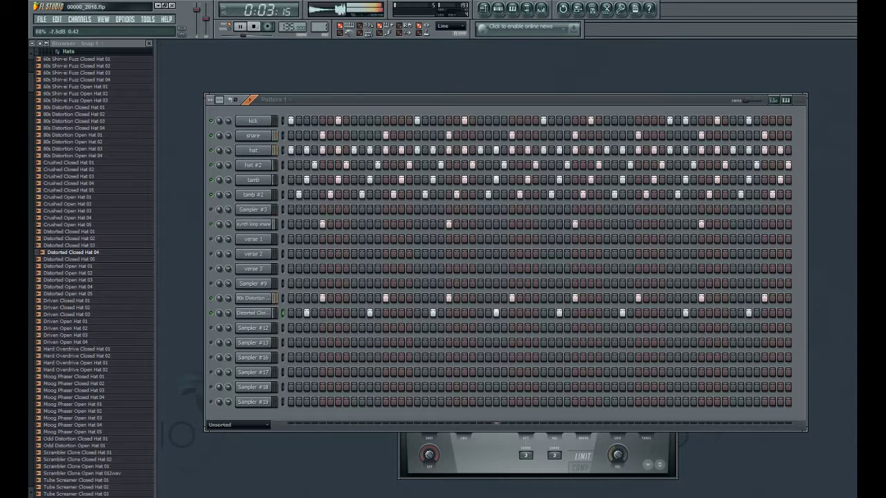
# Step: Set the Distorted Closed Hat 04 channel's filter to HP, shorten its volume envelope and place its hits on every fourth step from step 1
pyautogui.click(254, 314)
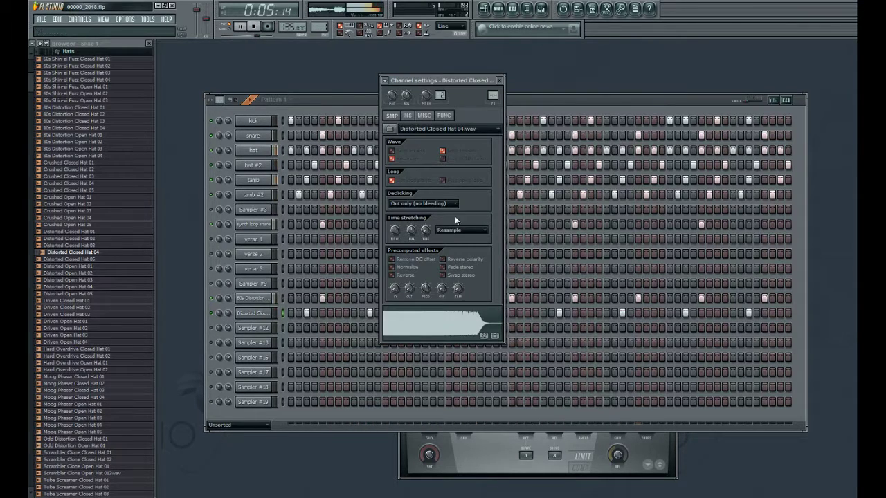
pyautogui.click(408, 115)
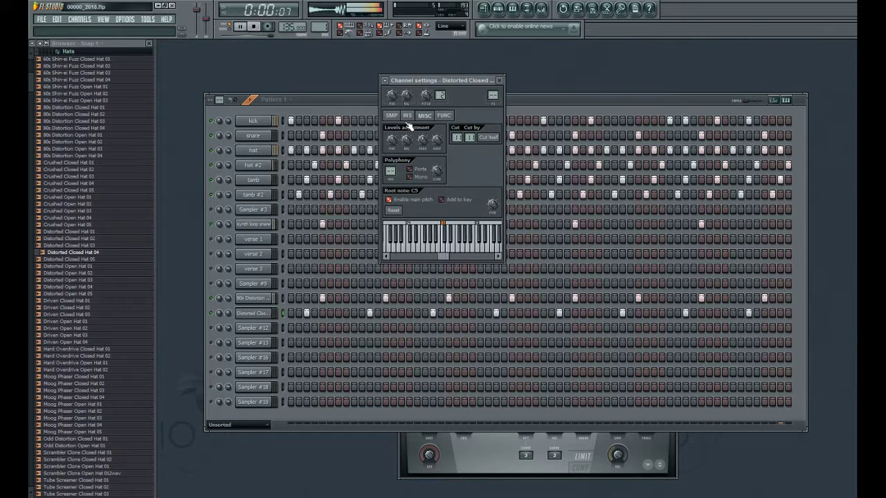
pyautogui.click(408, 129)
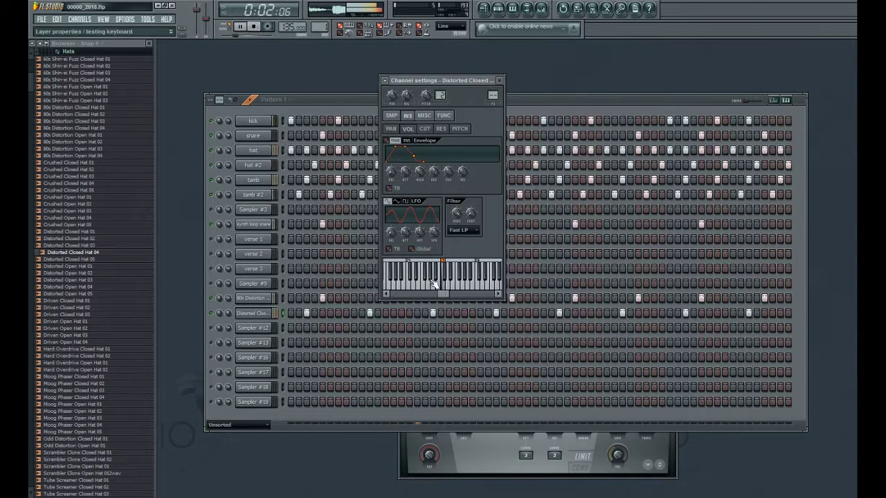
pyautogui.scroll(-3, 463, 230)
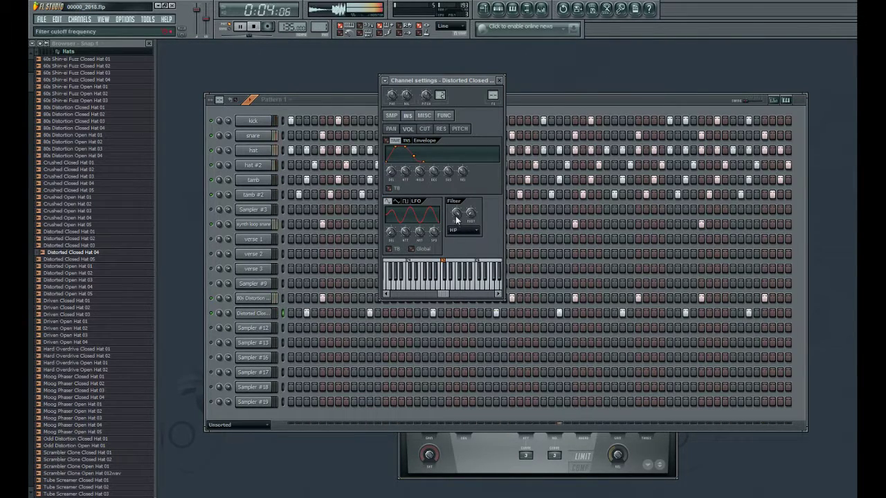
pyautogui.moveTo(404, 171); pyautogui.dragTo(433, 177)
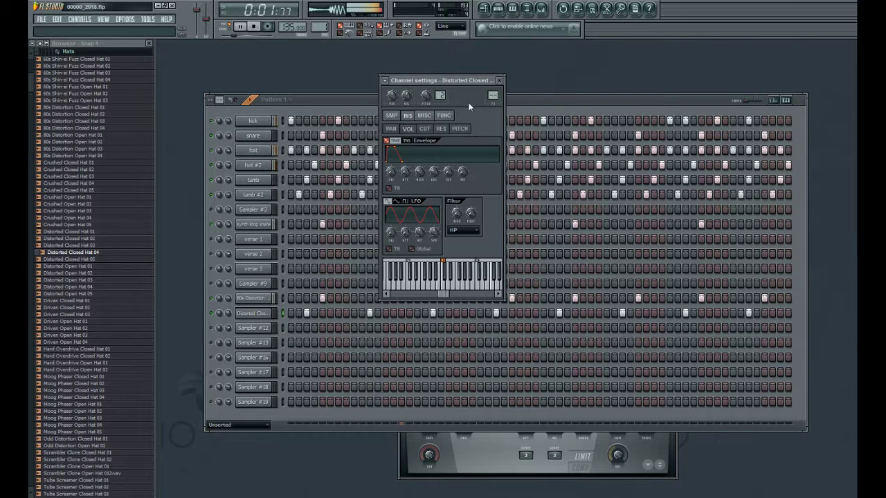
pyautogui.click(356, 98)
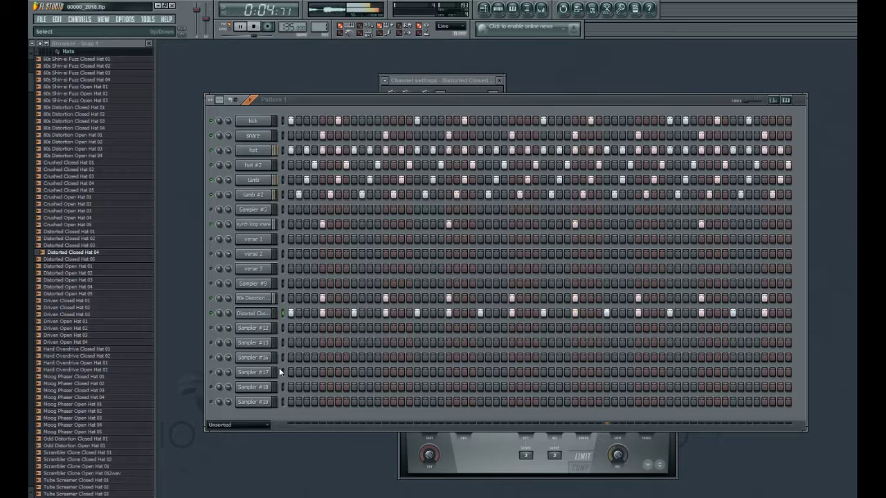
# Step: Load Distorted Open Hat 03 into Sampler #12 on every sixteenth step from step 11, with an HP filter and a short volume envelope
pyautogui.click(94, 280)
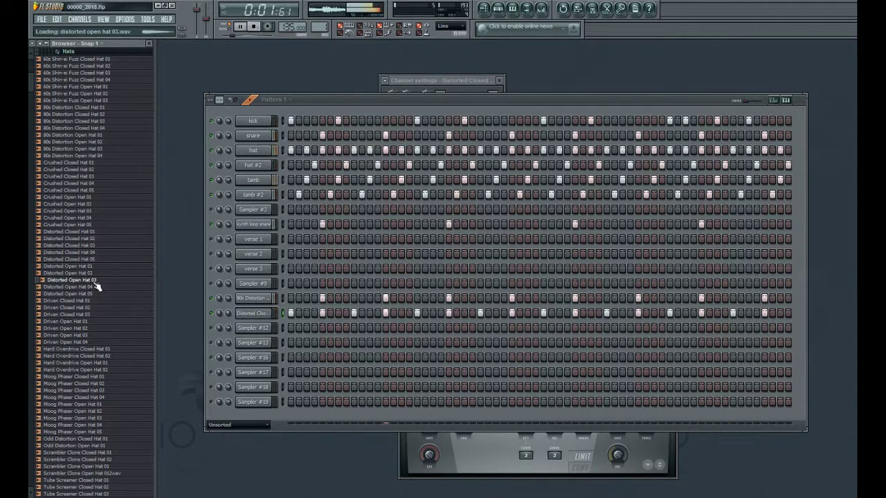
pyautogui.moveTo(96, 280); pyautogui.dragTo(242, 324)
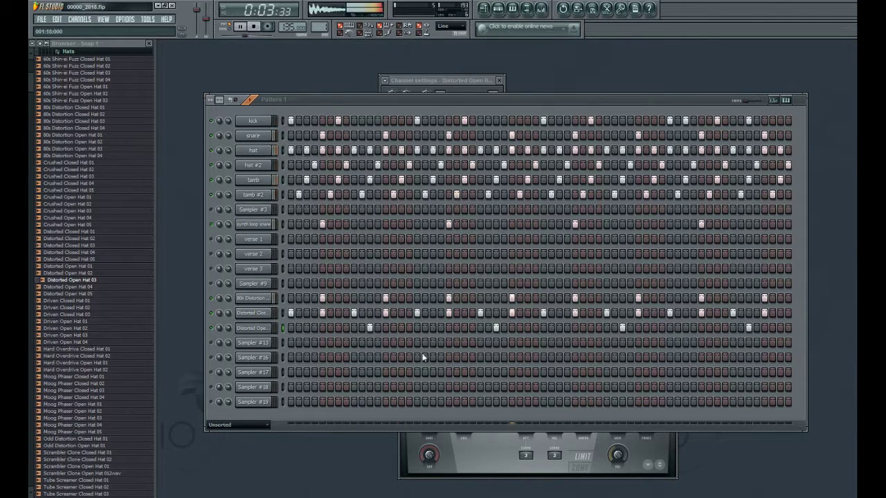
pyautogui.click(252, 329)
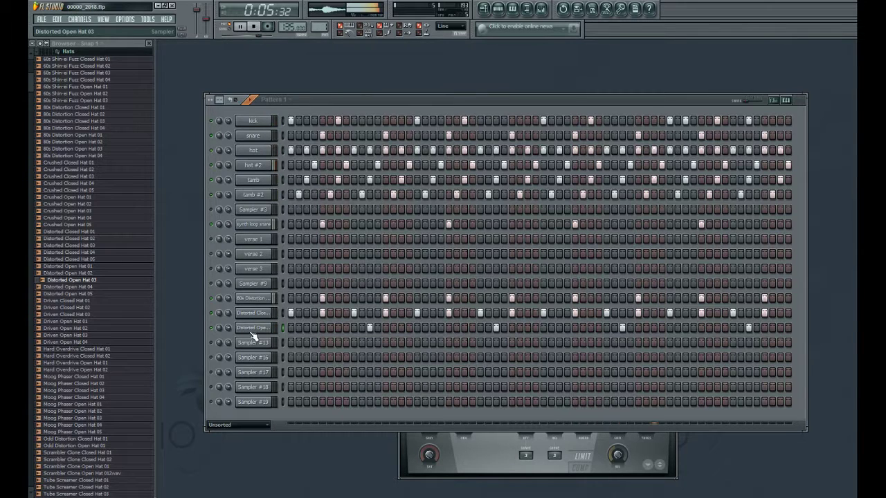
pyautogui.click(252, 331)
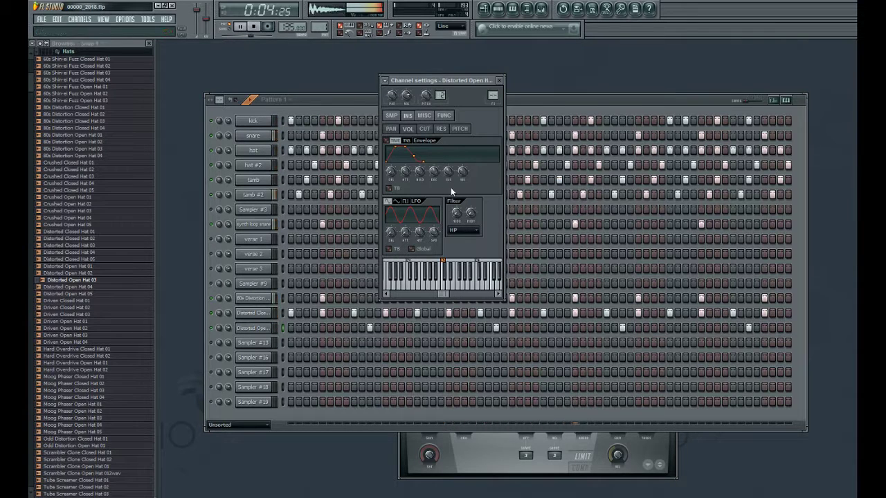
pyautogui.moveTo(406, 172); pyautogui.dragTo(405, 186)
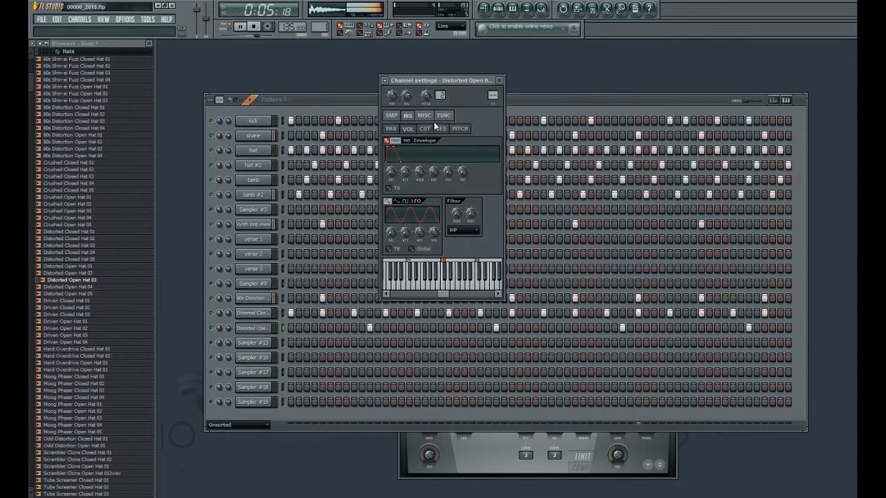
# Step: Reverse the Distorted Open Hat 03 sample and move its hits one step earlier, to every sixteenth step from step 10
pyautogui.click(391, 115)
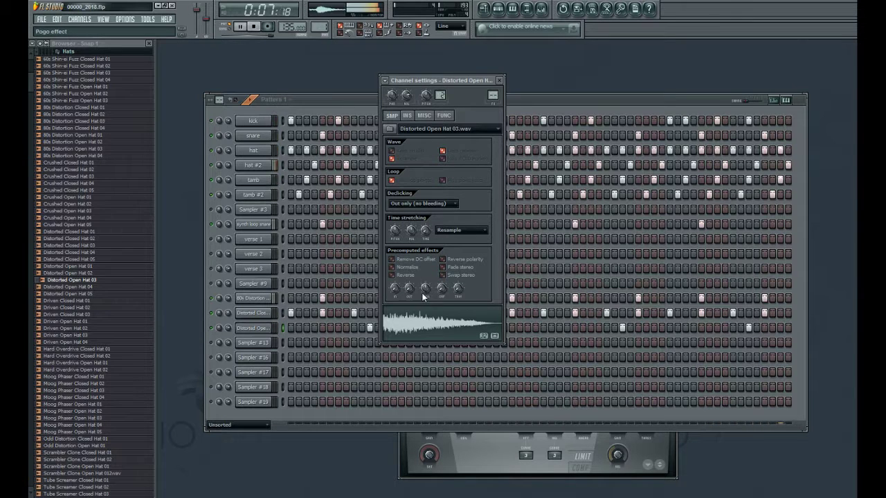
pyautogui.click(393, 274)
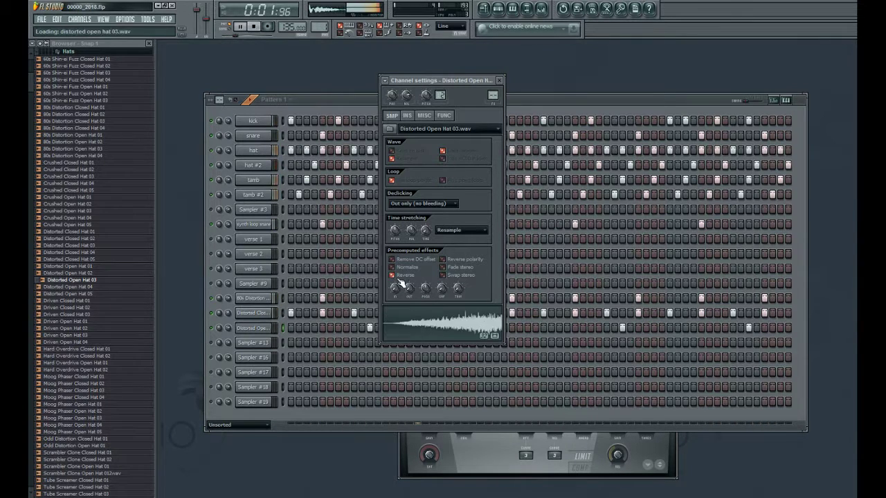
pyautogui.click(541, 101)
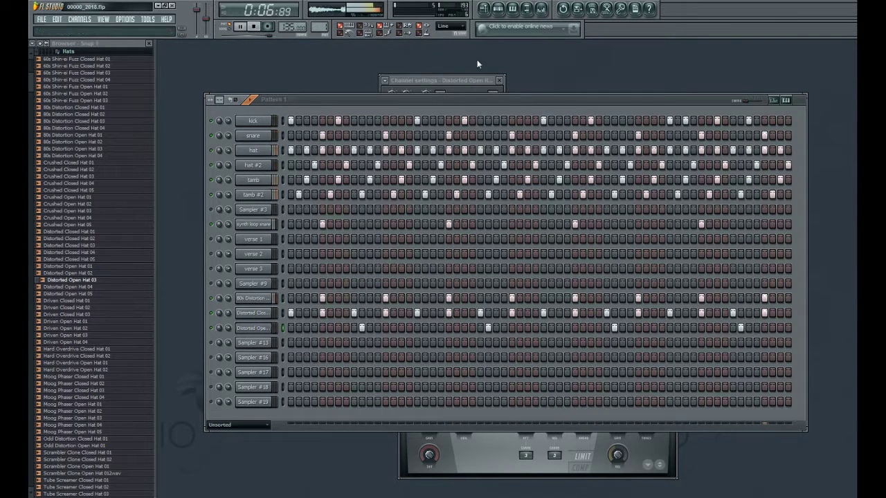
# Step: Lengthen the hold of the Distorted Open Hat 03 channel's volume envelope and speed up its volume LFO
pyautogui.click(471, 81)
pyautogui.click(424, 115)
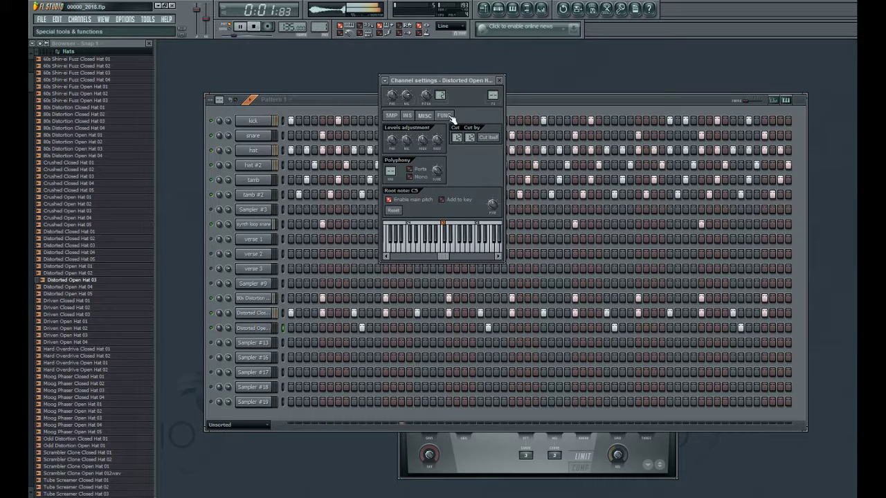
pyautogui.click(444, 116)
pyautogui.click(408, 117)
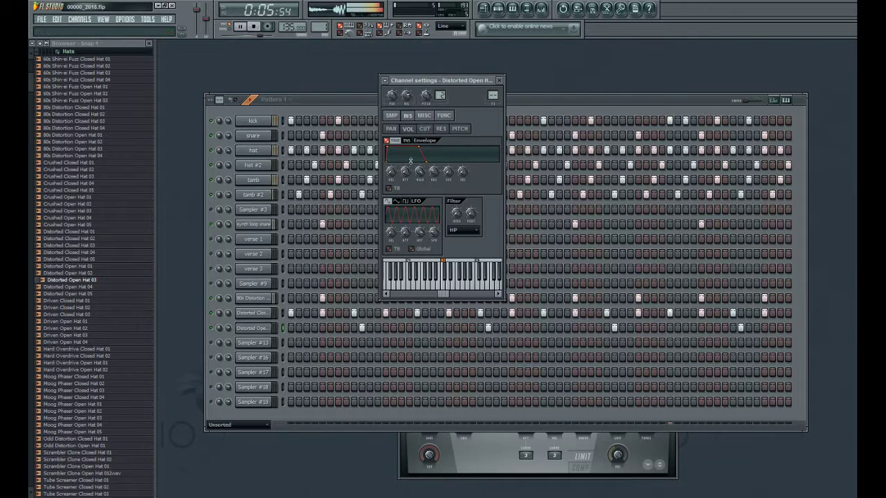
# Step: Try an extra Distorted Open Hat 03 hit at step 15 and place one at step 61 instead
pyautogui.click(402, 328)
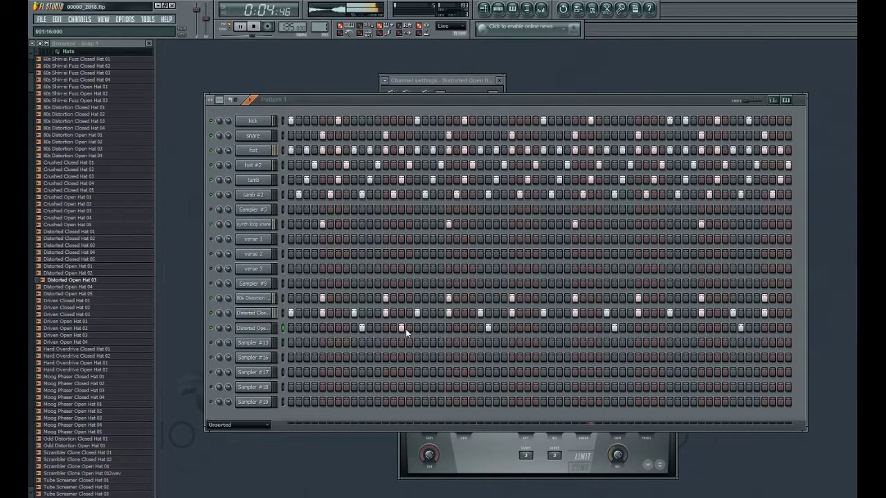
pyautogui.click(402, 328)
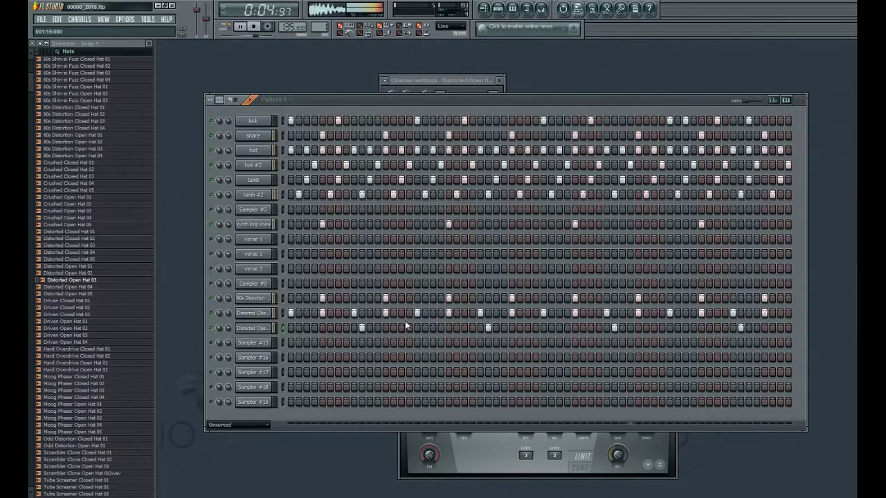
pyautogui.click(757, 328)
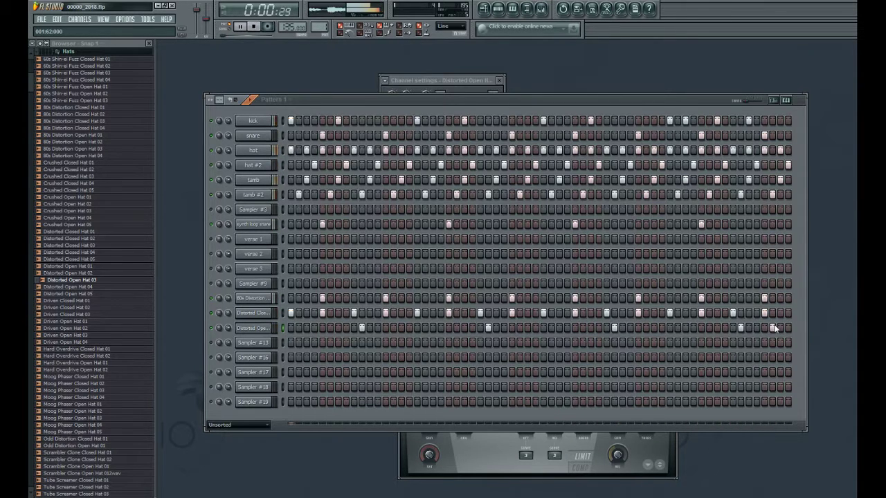
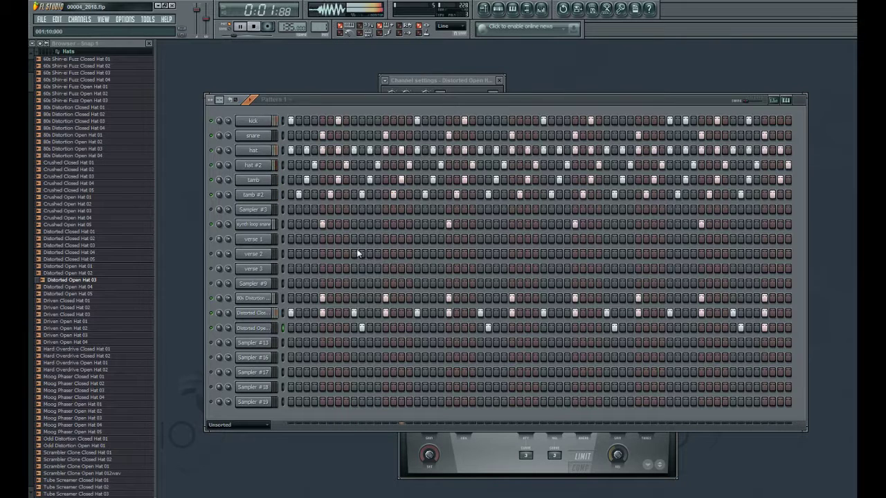
# Step: Add a minimoog V instrument channel below Sampler #13 and audition its current Basses preset on low, middle and high keys
pyautogui.click(258, 359)
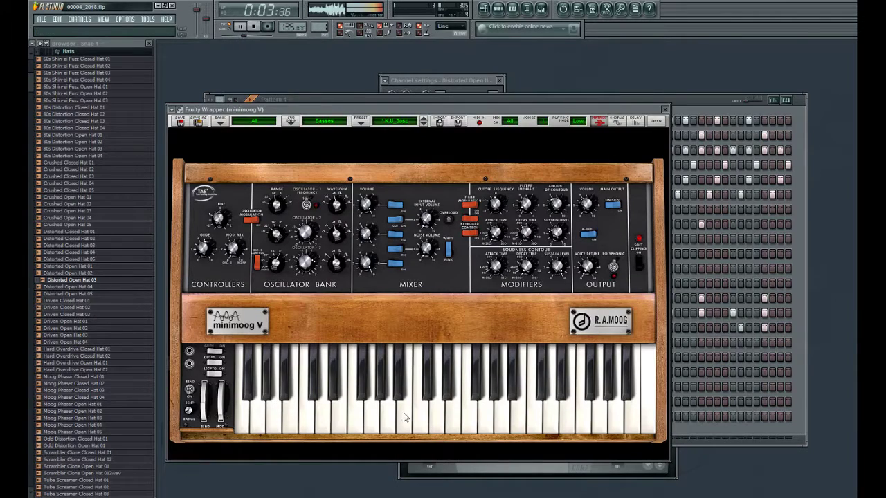
pyautogui.click(404, 417)
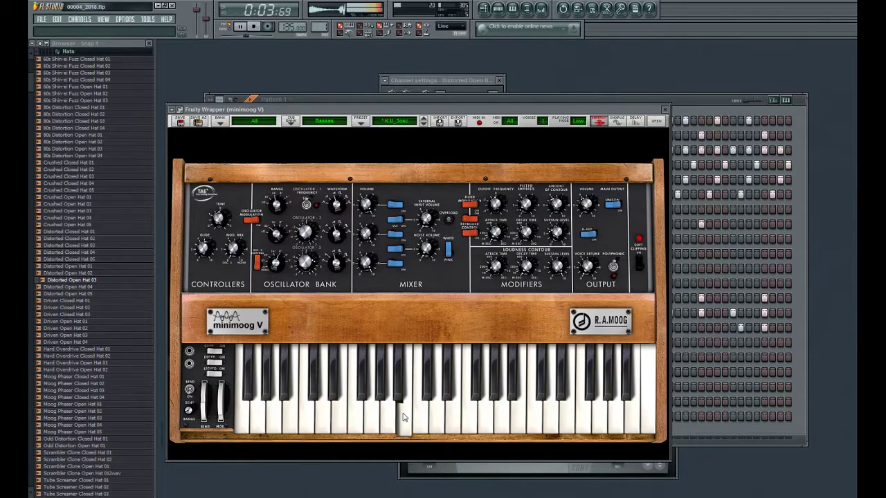
pyautogui.click(493, 415)
pyautogui.click(569, 419)
pyautogui.click(453, 415)
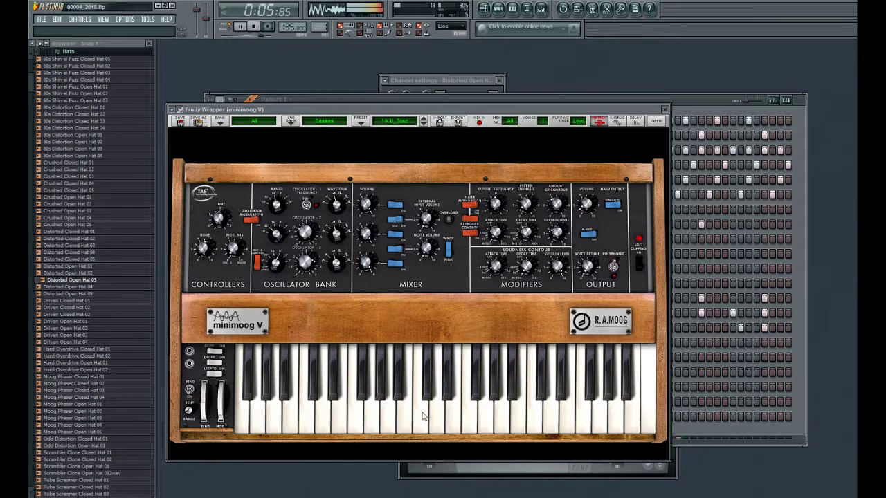
pyautogui.click(402, 415)
pyautogui.click(339, 415)
pyautogui.click(342, 400)
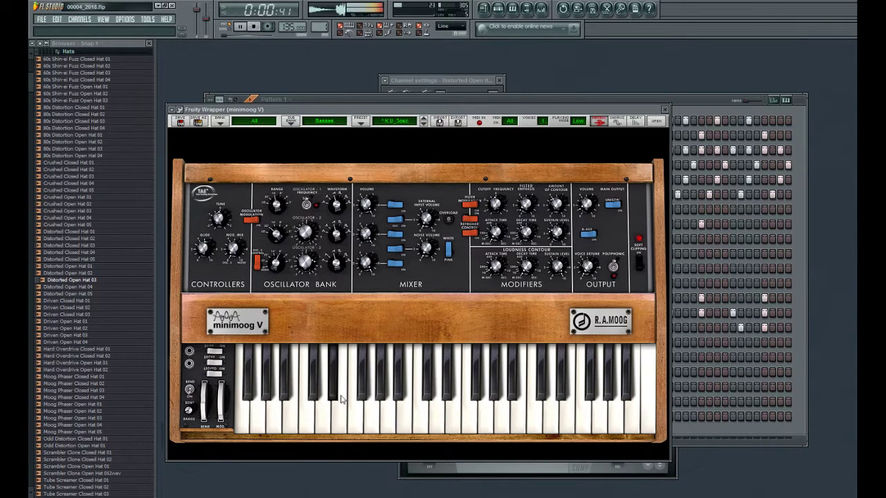
pyautogui.click(458, 414)
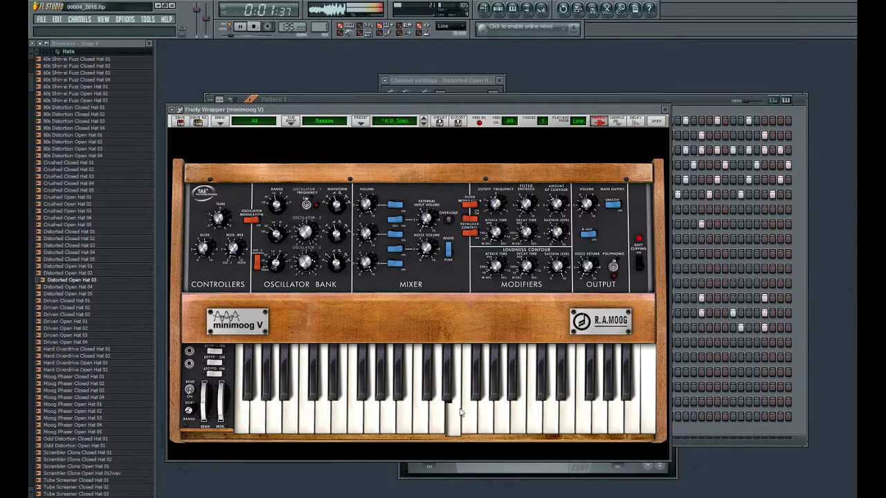
# Step: Switch the minimoog V to the KS_Fret-Bas preset and audition it across the keyboard
pyautogui.click(423, 122)
pyautogui.click(423, 122)
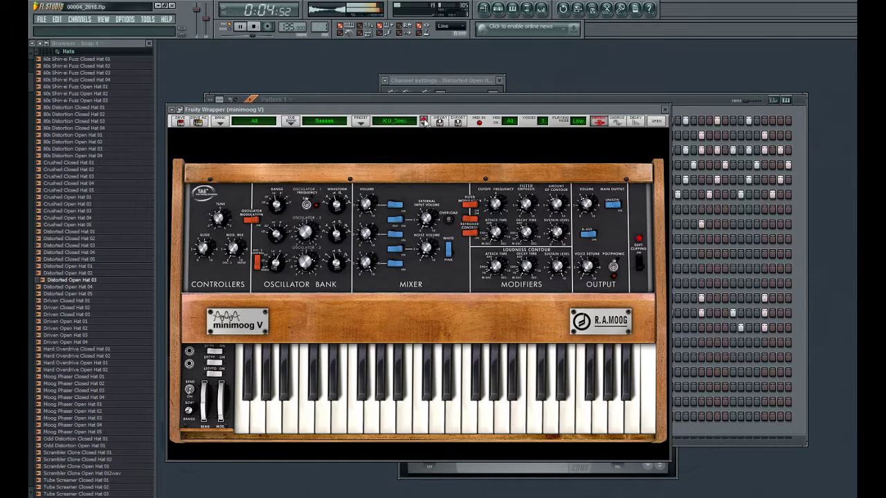
pyautogui.click(446, 401)
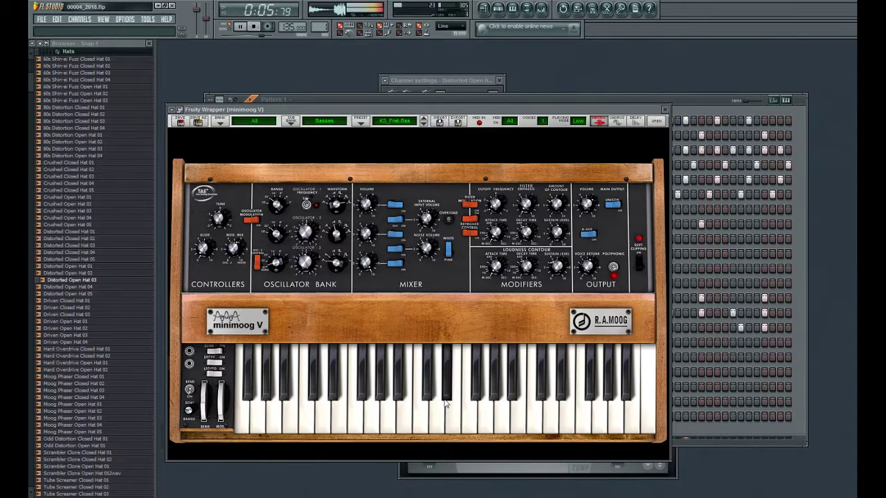
pyautogui.click(534, 418)
pyautogui.click(602, 426)
pyautogui.click(322, 419)
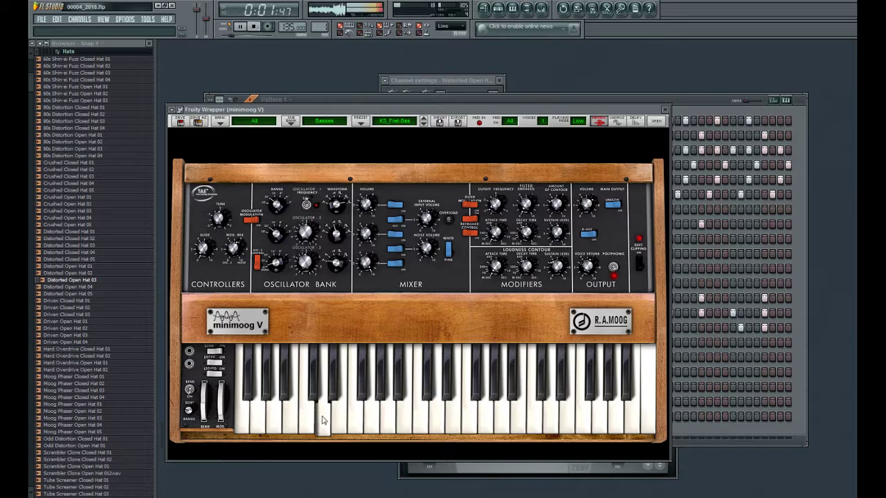
pyautogui.click(387, 423)
pyautogui.click(388, 423)
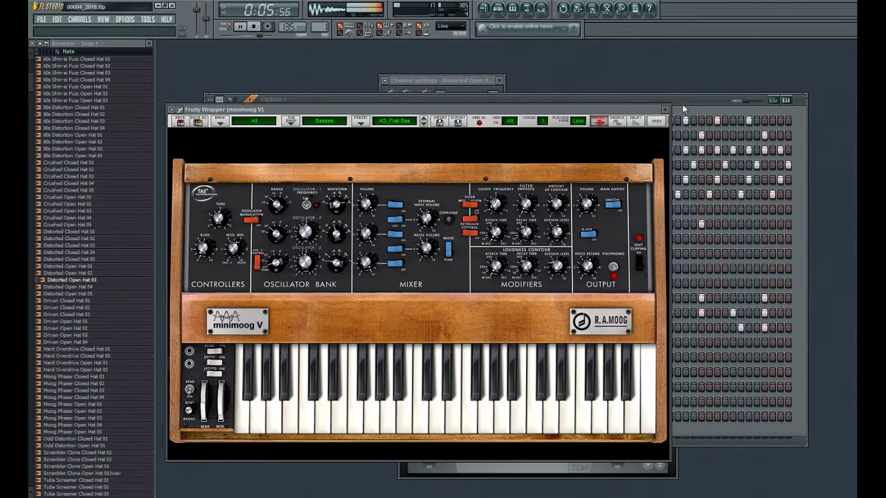
# Step: Open the minimoog V piano roll and place an A#4 note at step 1 and a C#5 note at step 17
pyautogui.click(683, 109)
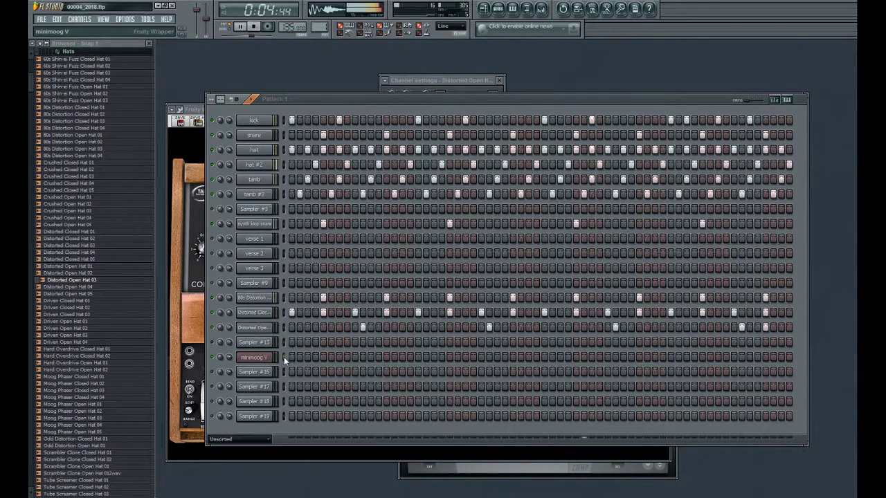
pyautogui.press('F7')
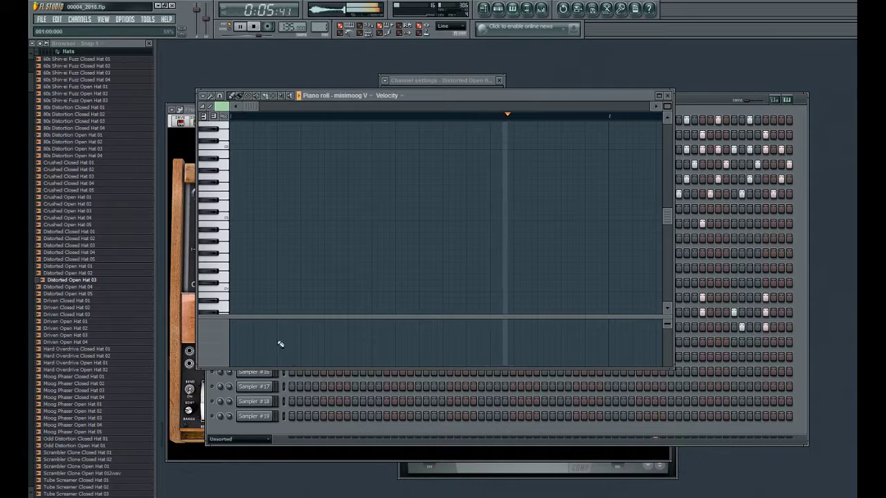
pyautogui.click(218, 227)
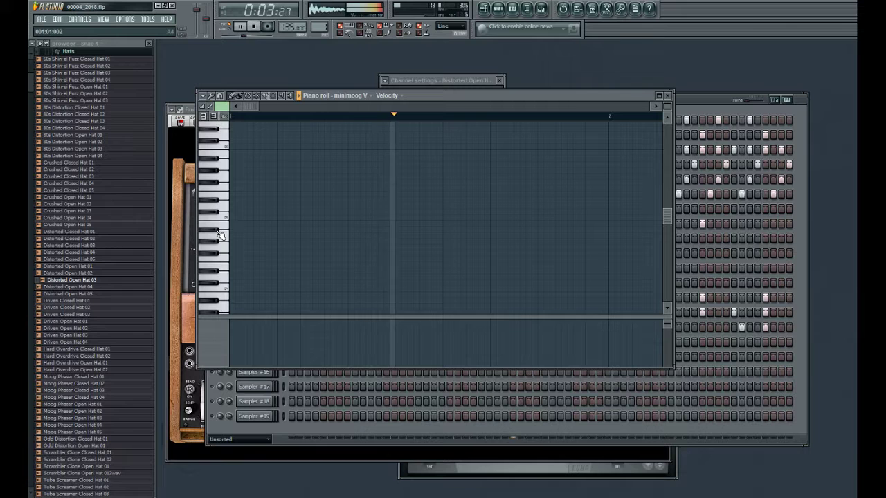
pyautogui.click(234, 230)
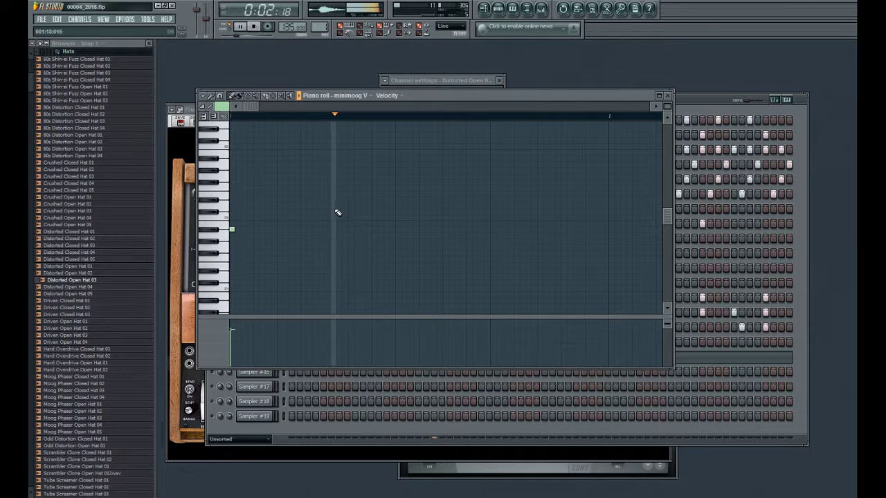
pyautogui.click(214, 214)
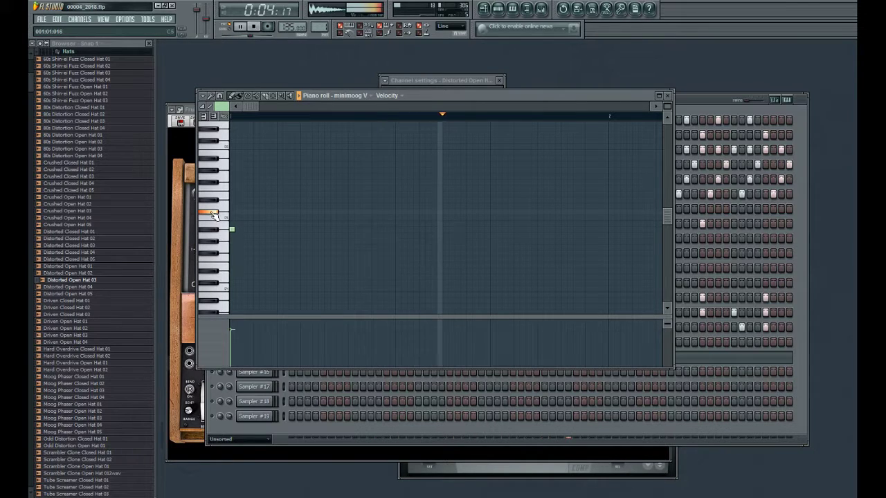
pyautogui.click(328, 212)
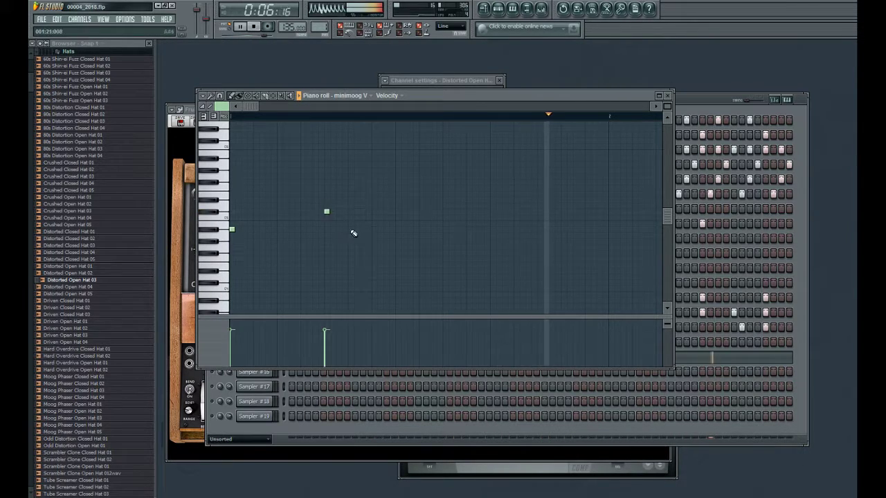
# Step: Lengthen the A#4 and C#5 bass notes to two steps each, checking them in playback
pyautogui.press('space')
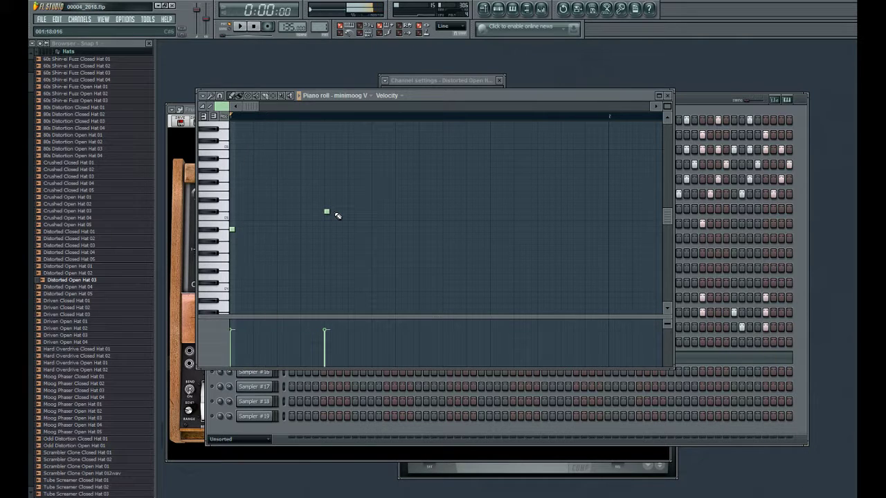
pyautogui.press('space')
pyautogui.press('space')
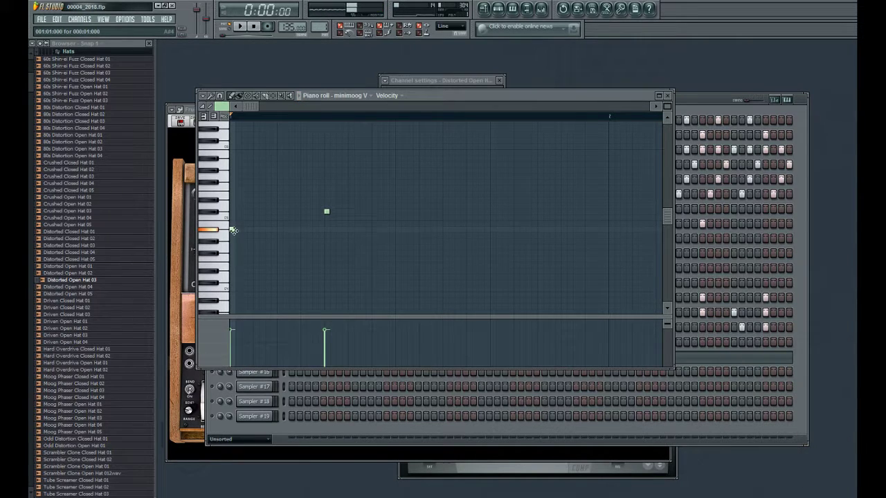
pyautogui.moveTo(240, 229); pyautogui.dragTo(256, 226)
pyautogui.press('space')
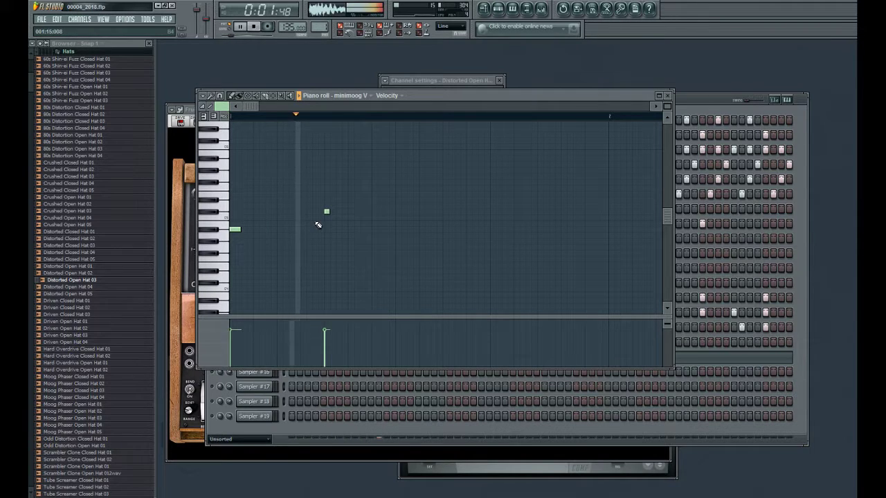
pyautogui.moveTo(329, 212); pyautogui.dragTo(337, 214)
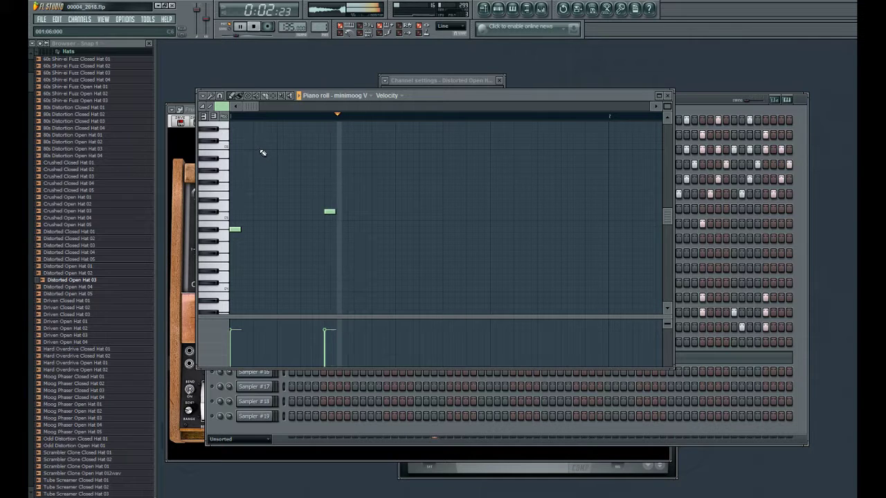
pyautogui.press('space')
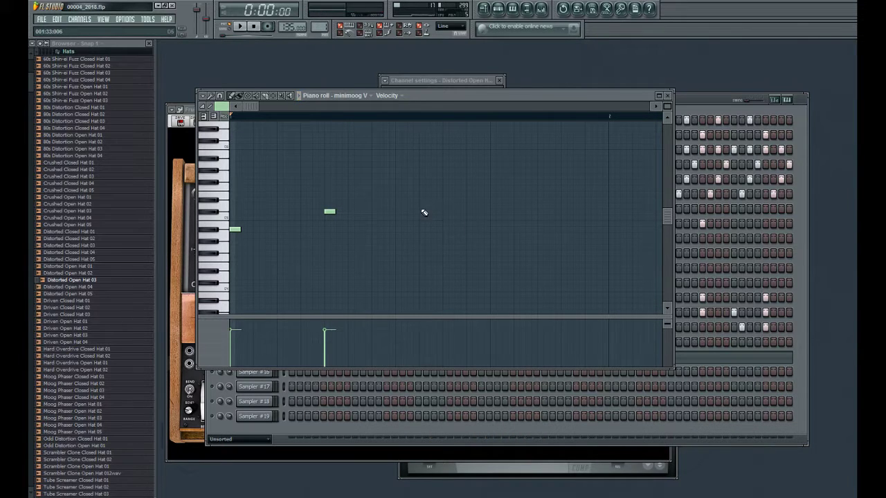
# Step: Add a two-step C5 bass note at step 33
pyautogui.click(424, 227)
pyautogui.click(215, 212)
pyautogui.moveTo(424, 229); pyautogui.dragTo(424, 216)
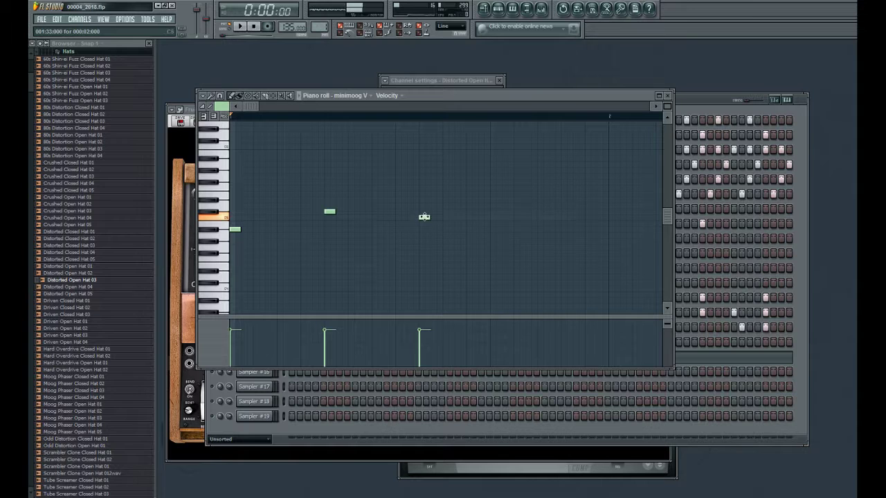
# Step: Audition the keys around G5, add two-step notes G#5 at step 49 and F#5 at step 57, and play the pattern
pyautogui.click(218, 173)
pyautogui.click(224, 179)
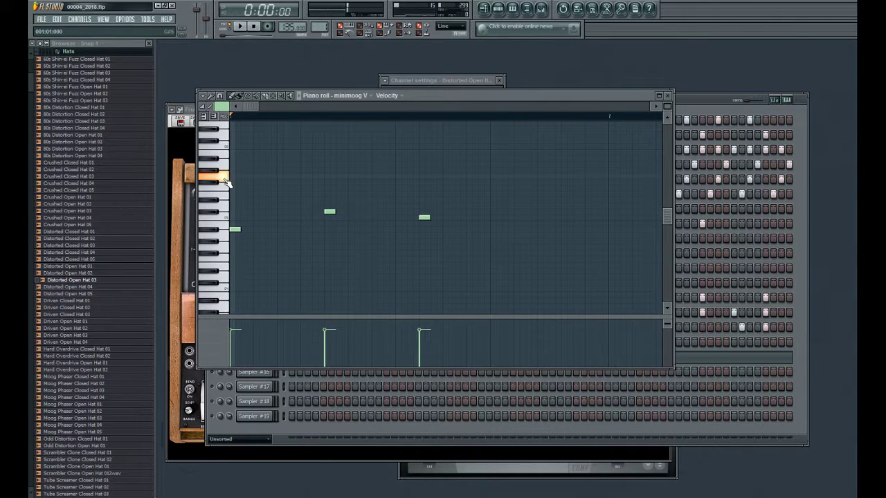
pyautogui.click(220, 181)
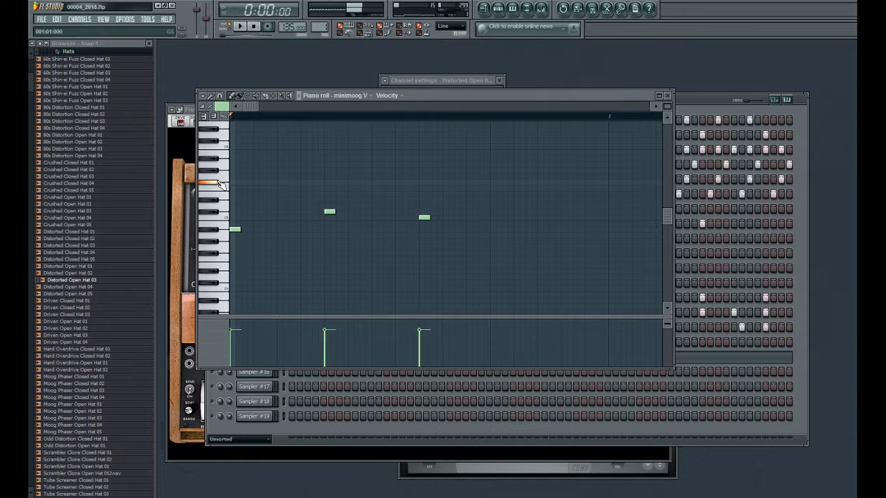
pyautogui.click(224, 188)
pyautogui.click(210, 171)
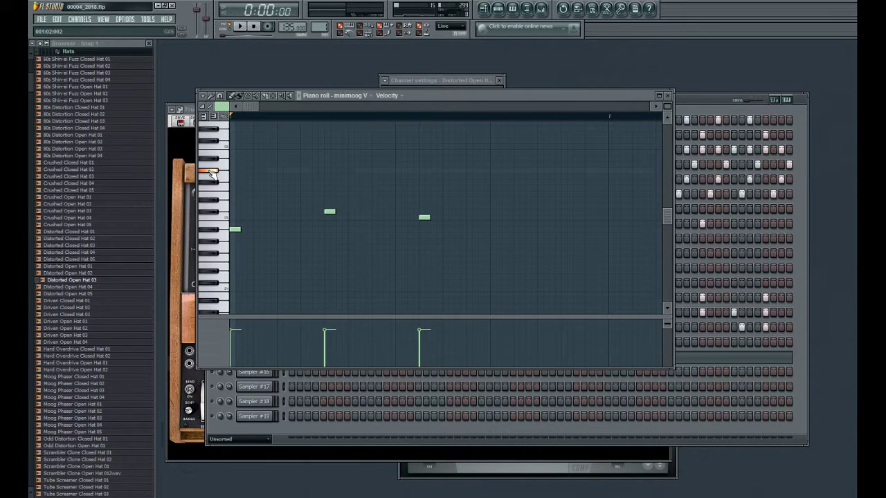
pyautogui.click(513, 171)
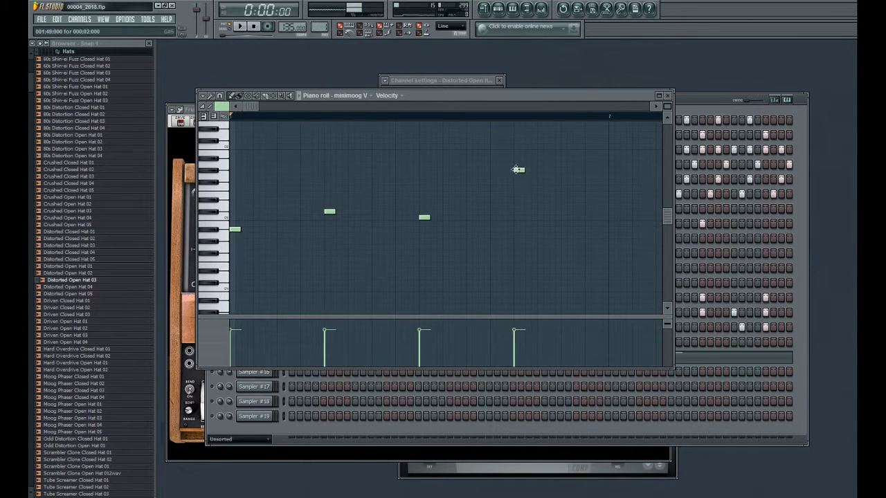
pyautogui.click(568, 182)
pyautogui.press('space')
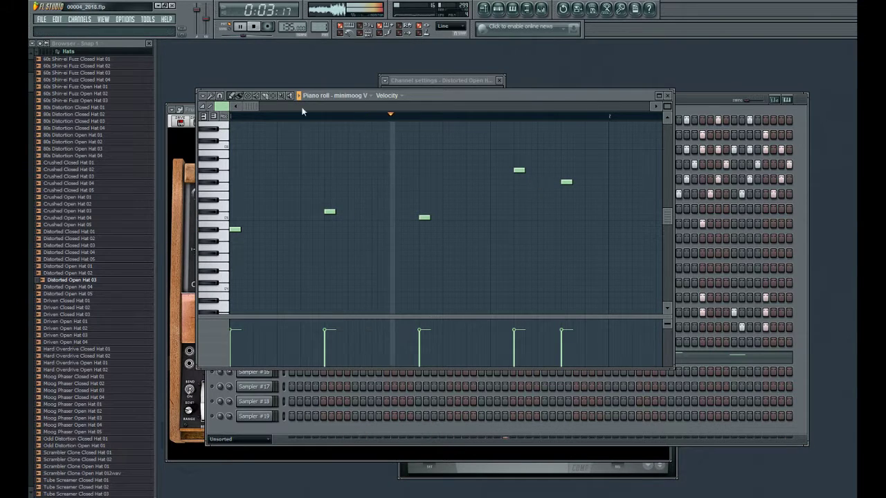
# Step: Bring the minimoog V interface to the front and raise its main output volume slightly
pyautogui.click(186, 143)
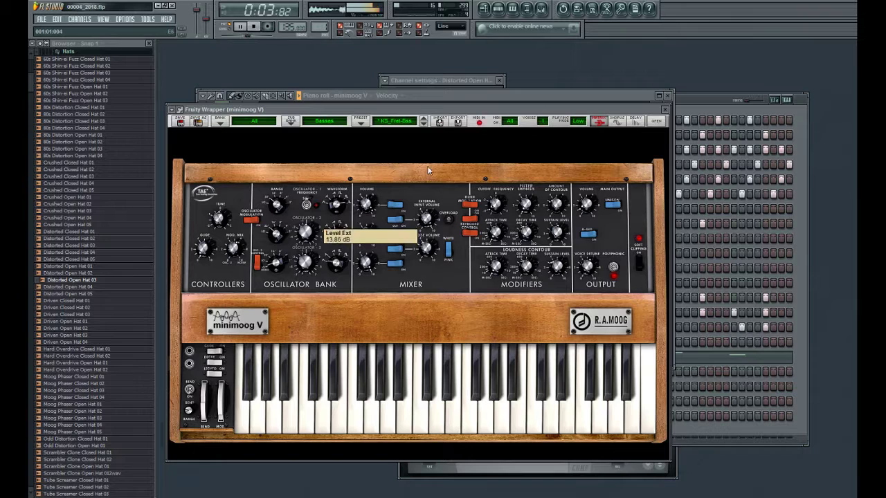
pyautogui.moveTo(429, 244)
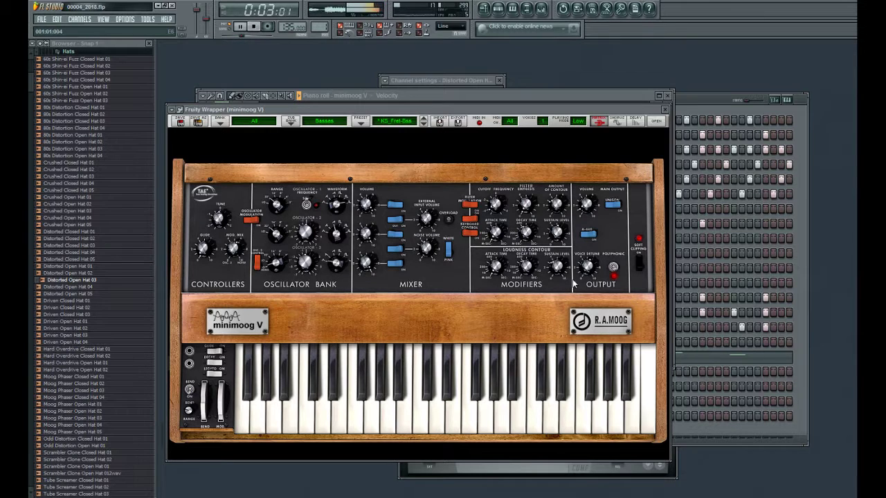
pyautogui.moveTo(584, 253)
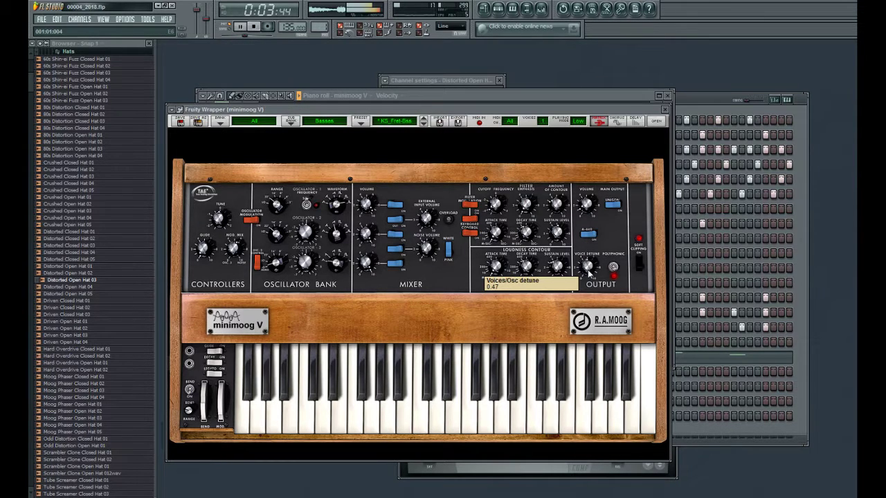
pyautogui.moveTo(586, 197)
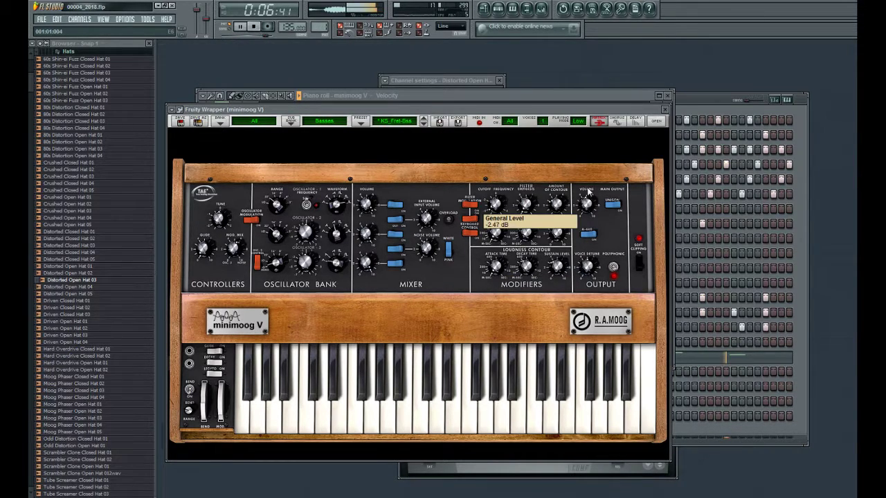
pyautogui.moveTo(586, 201); pyautogui.dragTo(587, 188)
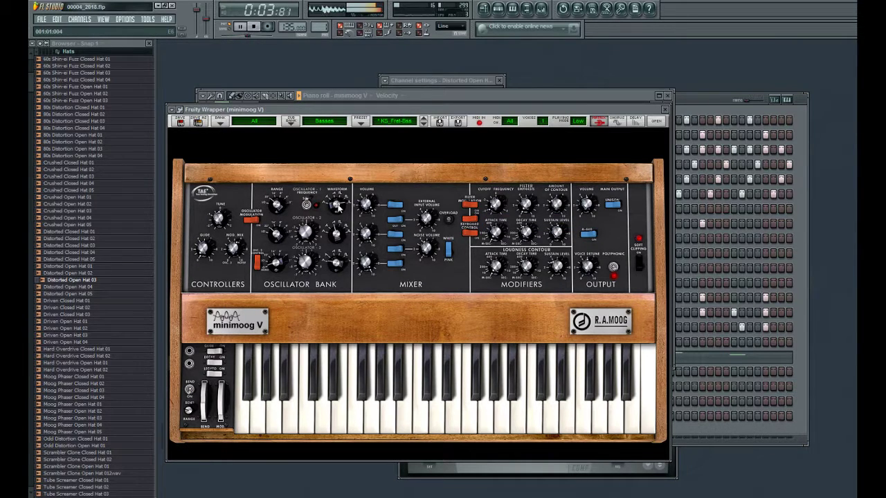
# Step: Check the minimoog V's oscillator levels and ranges and adjust the fine tuning of oscillator 3
pyautogui.moveTo(341, 217)
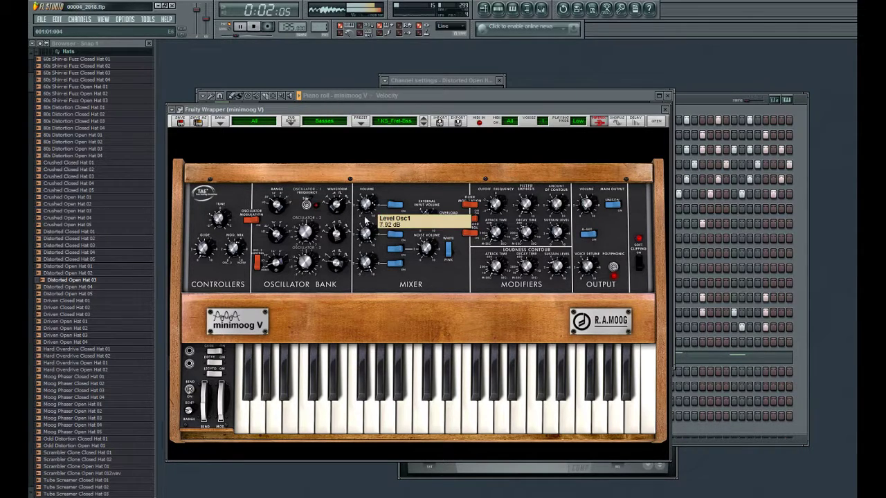
pyautogui.moveTo(367, 237)
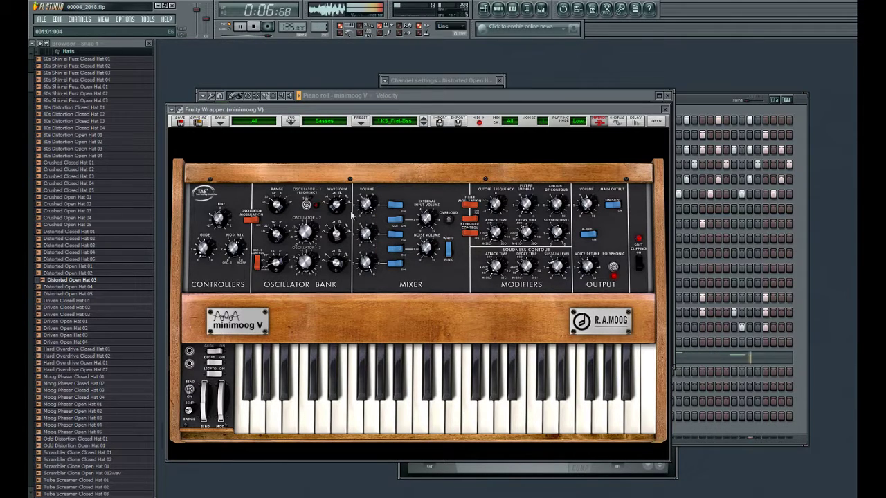
pyautogui.moveTo(275, 236)
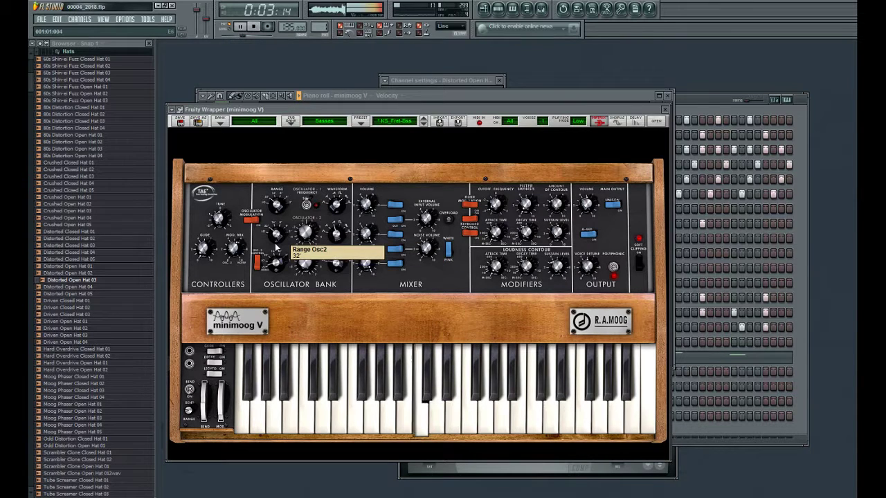
pyautogui.moveTo(311, 229)
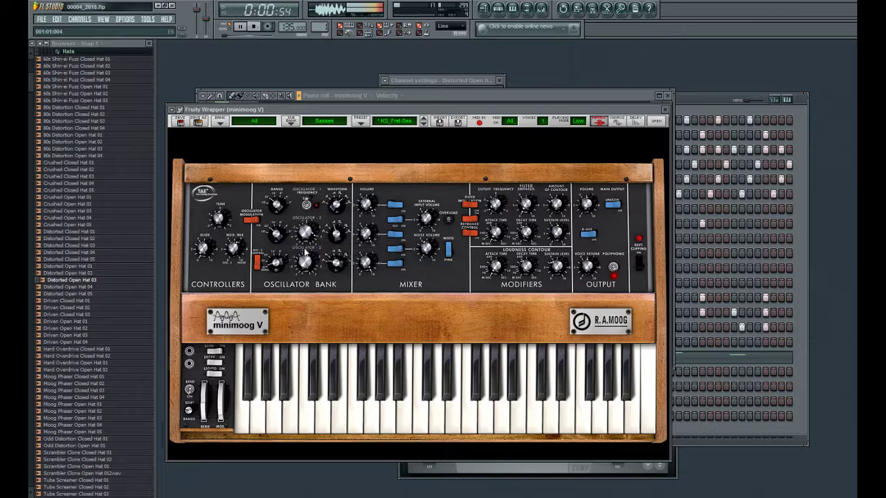
pyautogui.moveTo(305, 262)
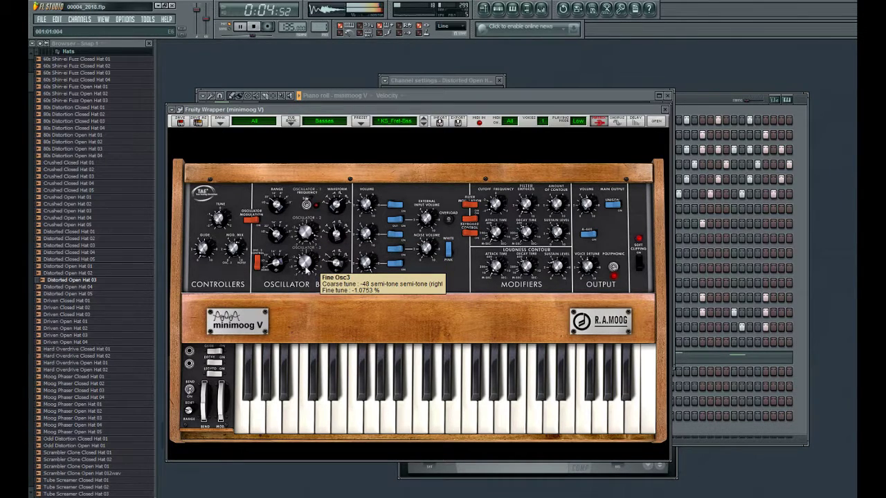
pyautogui.moveTo(307, 270); pyautogui.dragTo(309, 245)
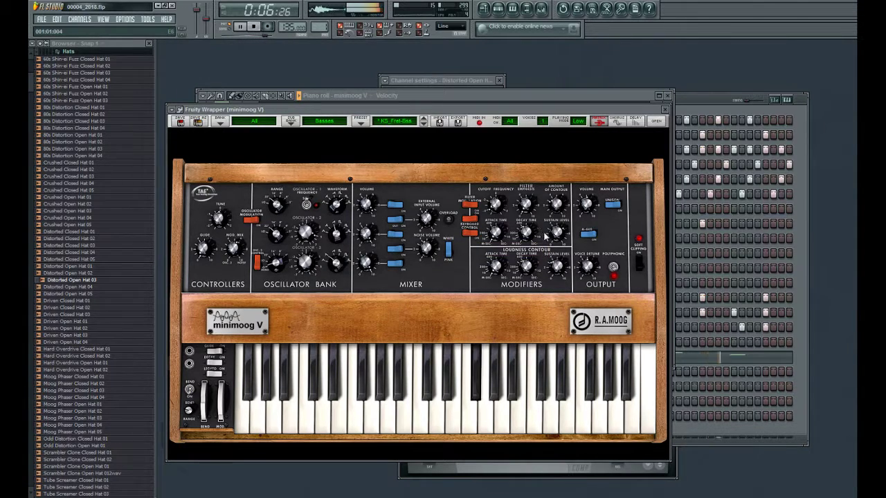
pyautogui.scroll(1, 551, 238)
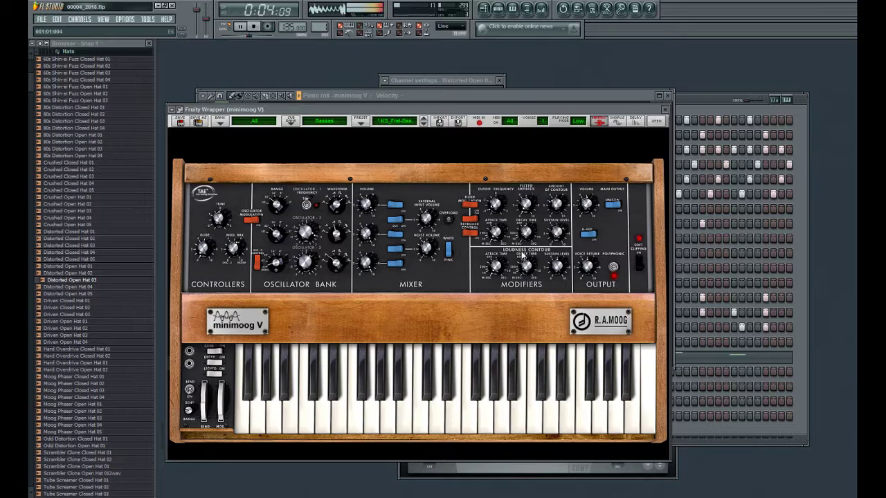
pyautogui.moveTo(526, 236)
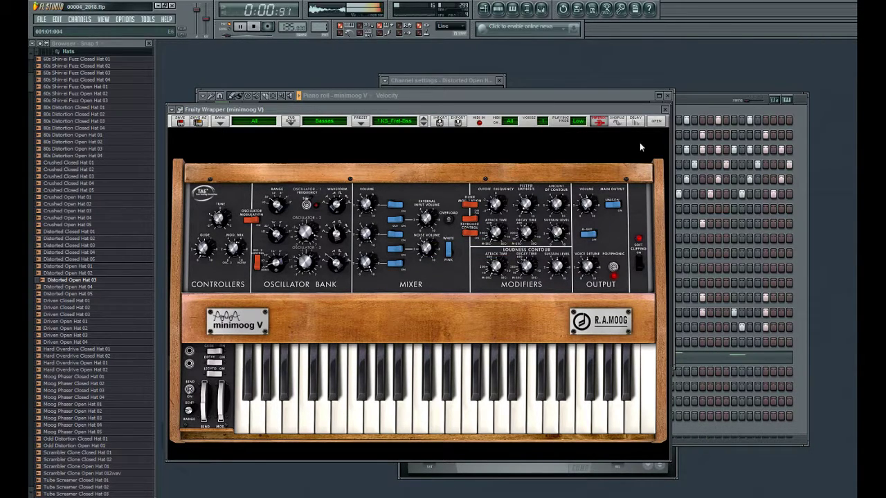
# Step: Bring the step sequencer to the front and open the minimoog V channel's piano roll
pyautogui.click(692, 100)
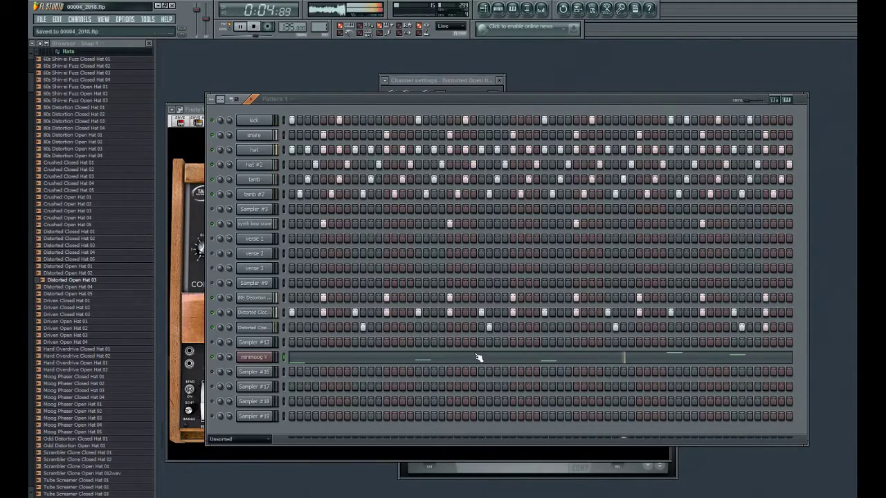
pyautogui.click(261, 359)
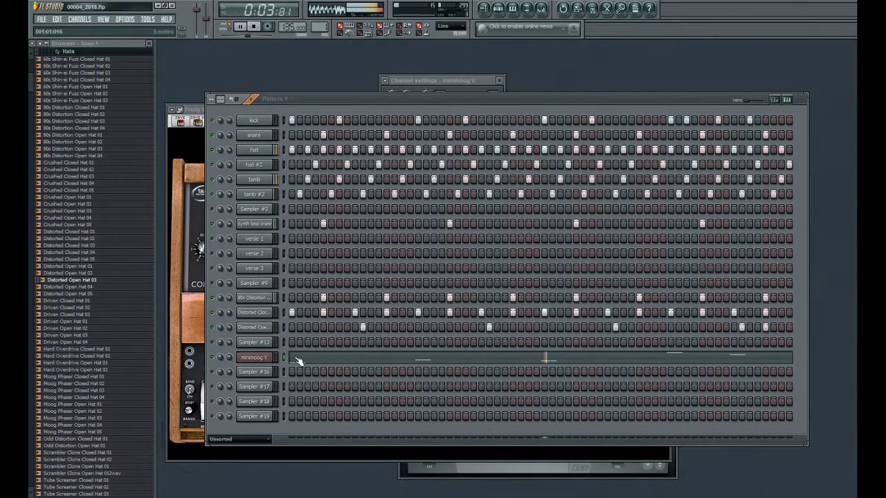
pyautogui.click(298, 361)
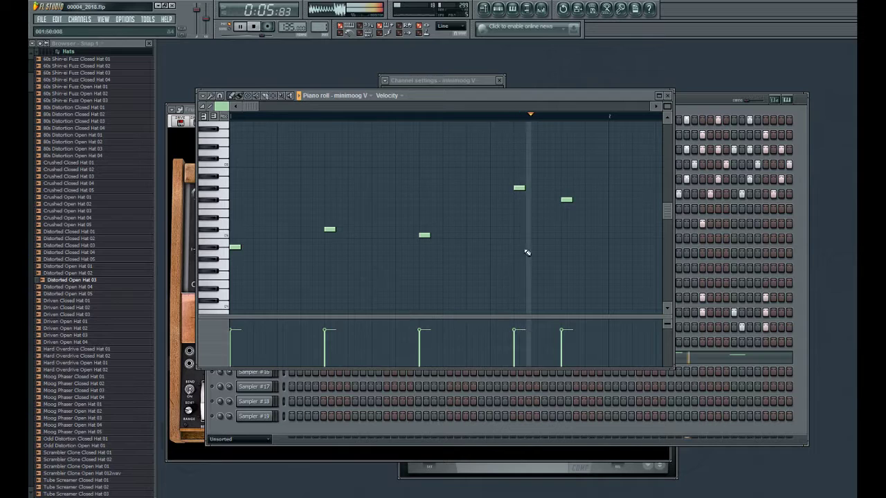
# Step: Audition the keys around A#5, try a two-step A#5 note at step 9, and shift it to step 3 while playing the pattern
pyautogui.click(209, 179)
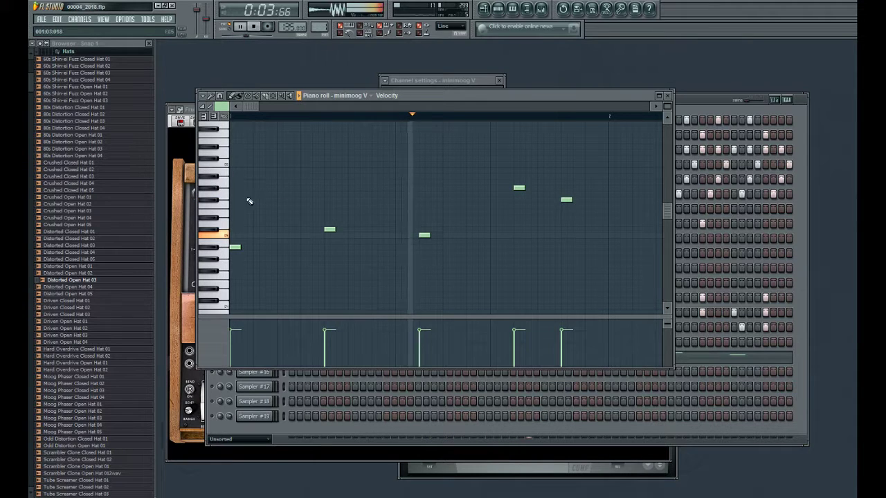
pyautogui.click(216, 180)
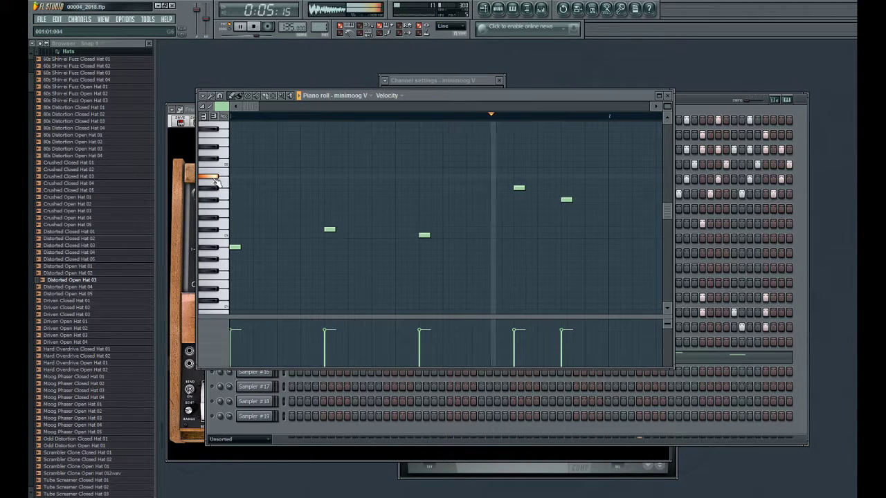
pyautogui.click(280, 176)
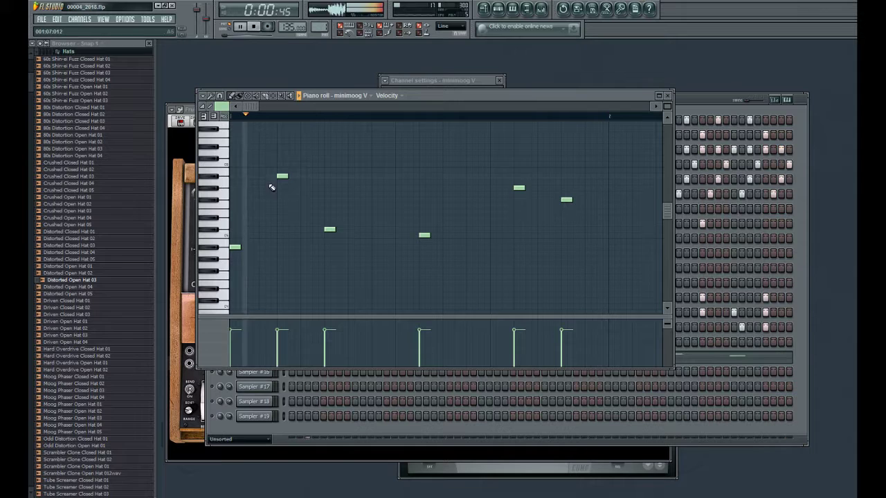
pyautogui.press('space')
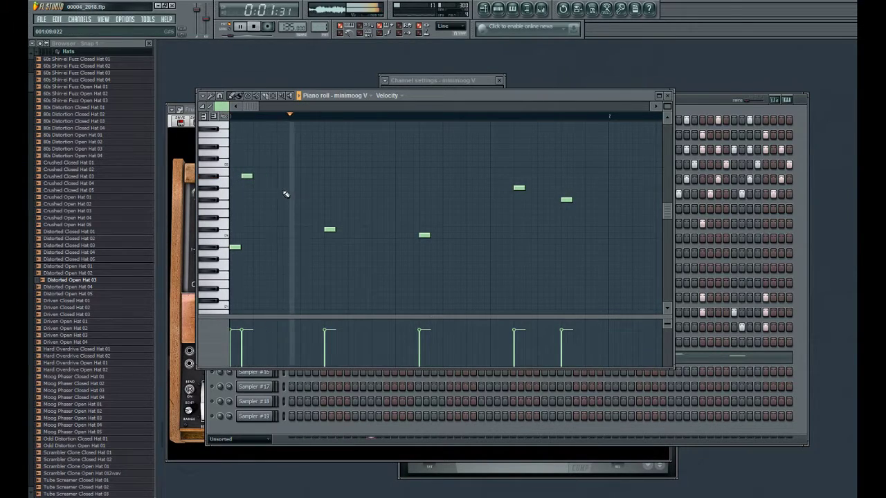
pyautogui.press('space')
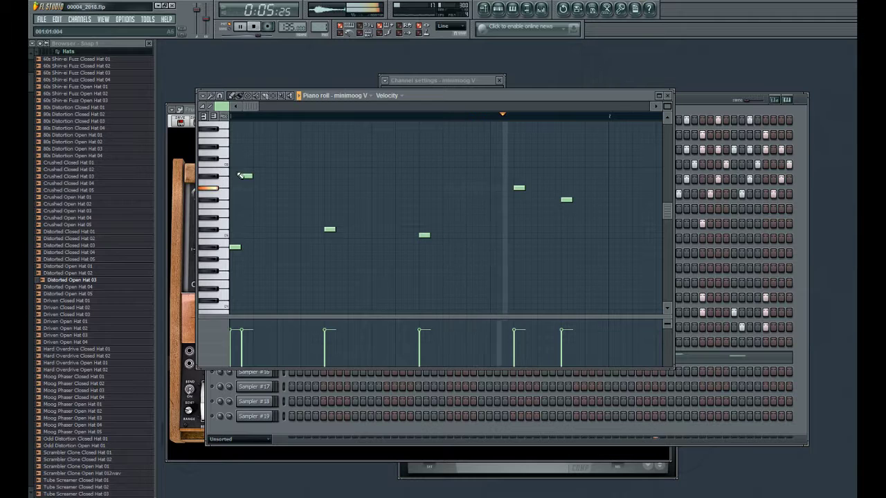
# Step: Move the step sequencer window lower and delete the A#5 note at step 3 in the minimoog V piano roll
pyautogui.click(180, 153)
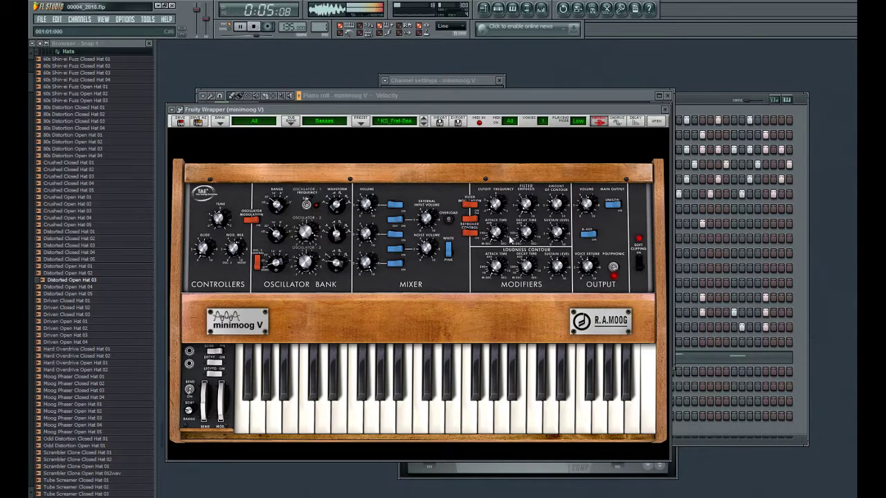
pyautogui.moveTo(697, 103); pyautogui.dragTo(695, 164)
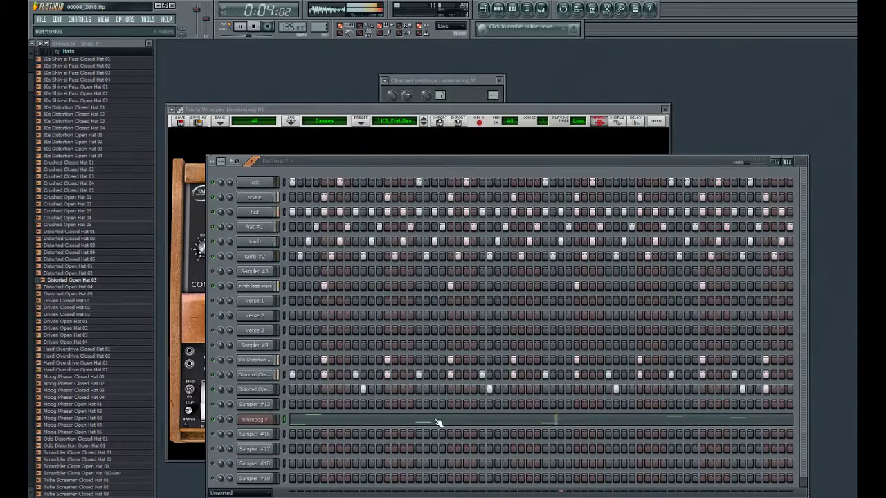
pyautogui.click(438, 423)
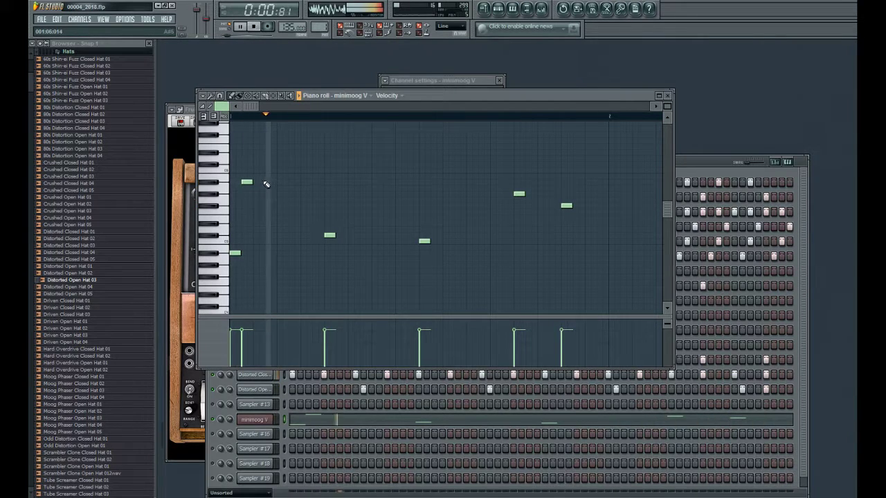
pyautogui.rightClick(249, 184)
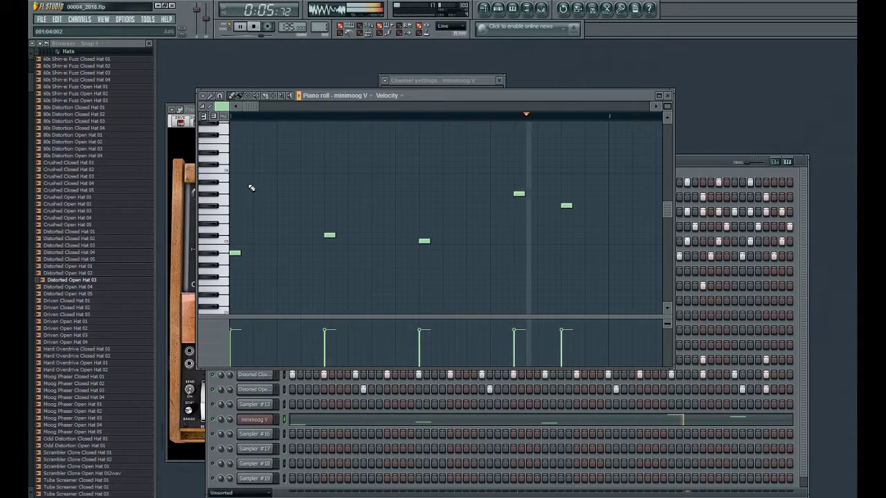
# Step: Add two-step bass notes A#4 at step 5 and C#5 at step 8, and play the pattern
pyautogui.click(253, 252)
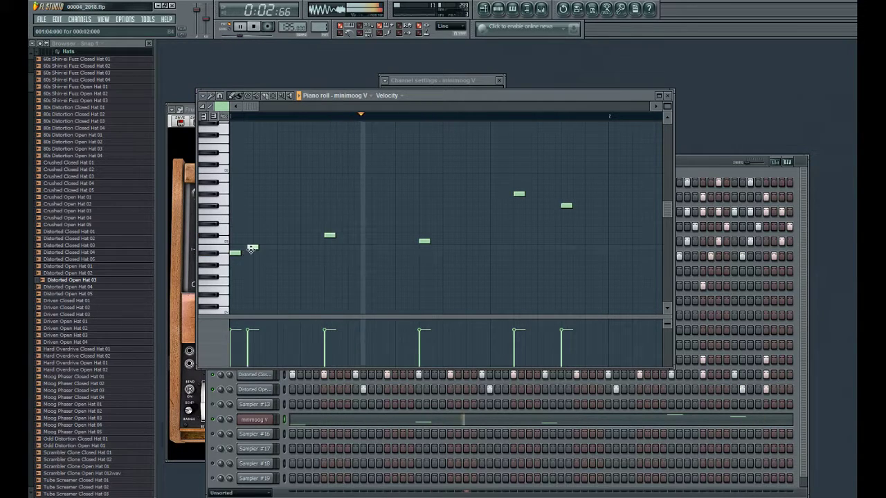
pyautogui.press('space')
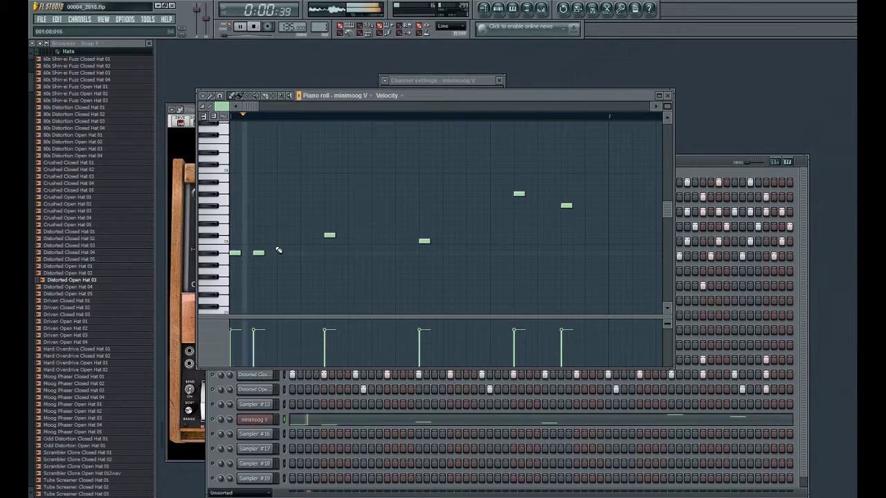
pyautogui.press('space')
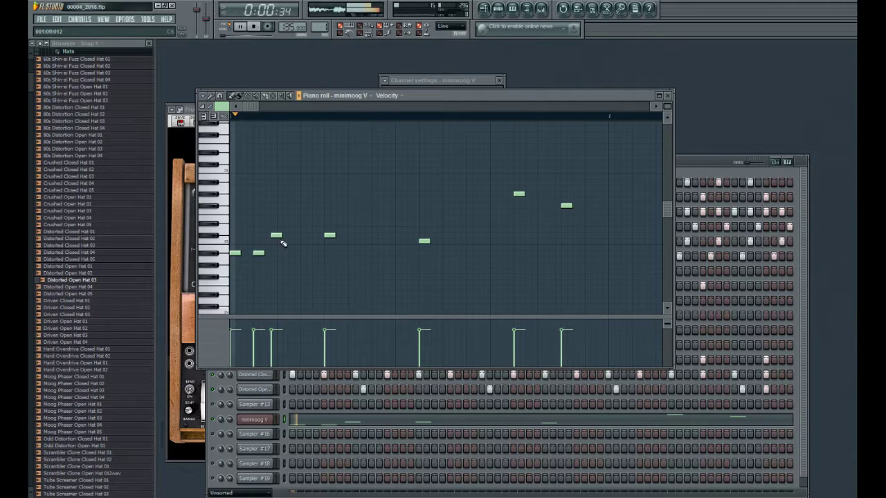
pyautogui.press('space')
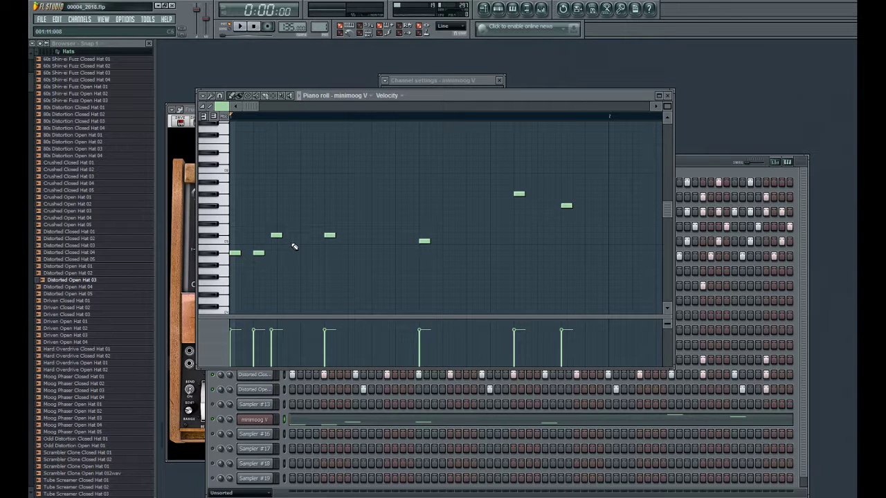
# Step: Add two-step A#4 notes at steps 11 and 14, replaying the pattern from the start
pyautogui.click(294, 254)
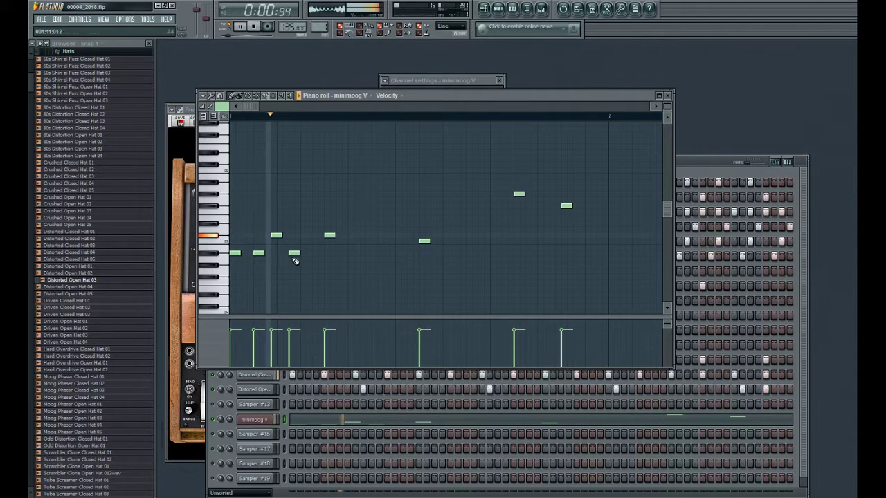
pyautogui.press('space')
pyautogui.press('space')
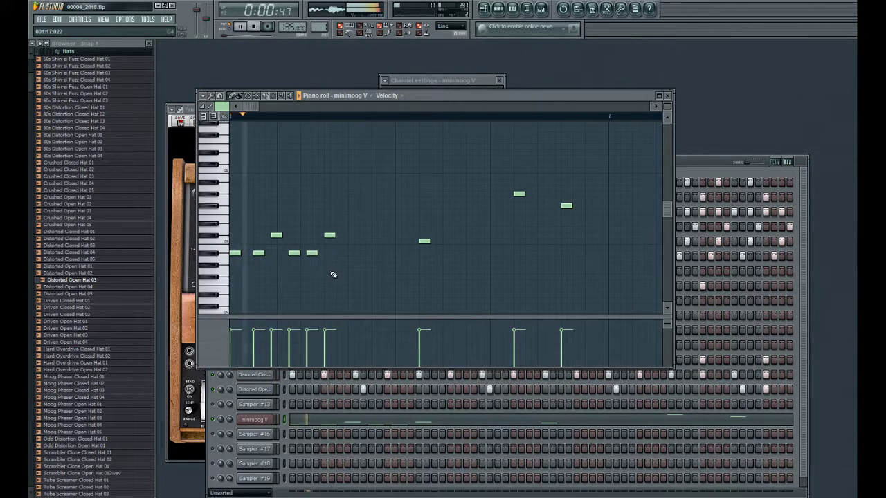
pyautogui.press('space')
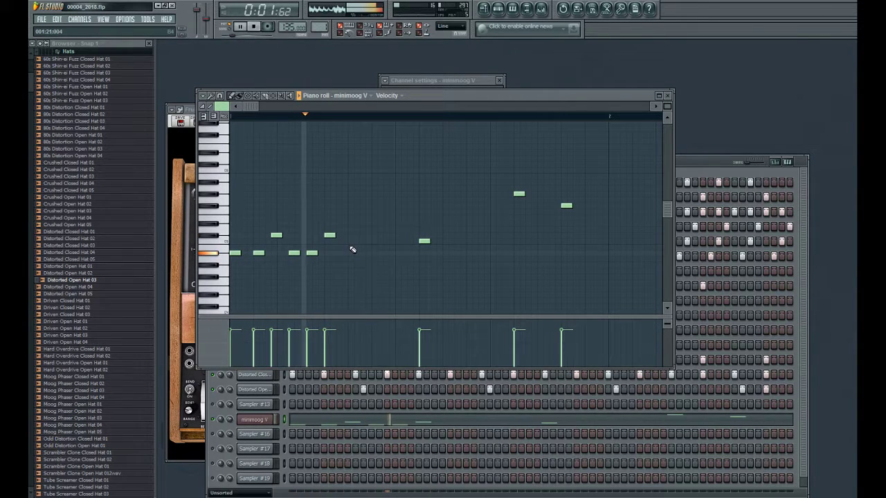
# Step: Add two-step C#5 notes at steps 20 and 23 and play the bass line
pyautogui.press('space')
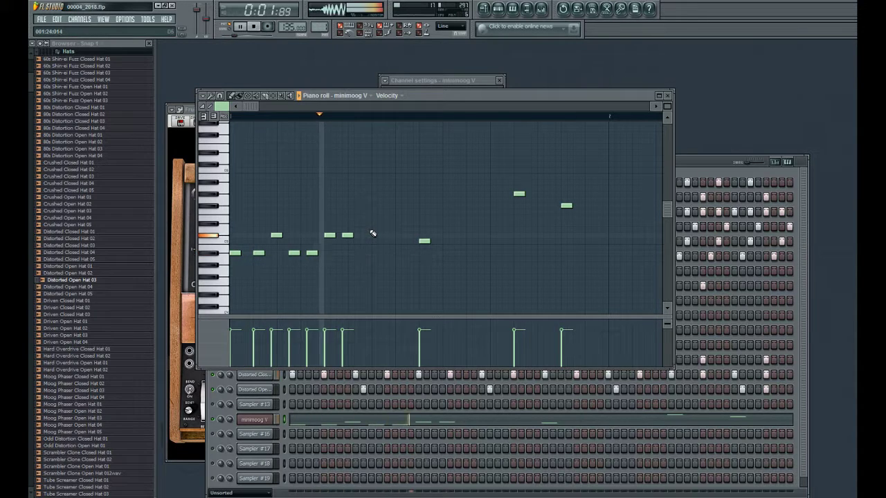
pyautogui.press('space')
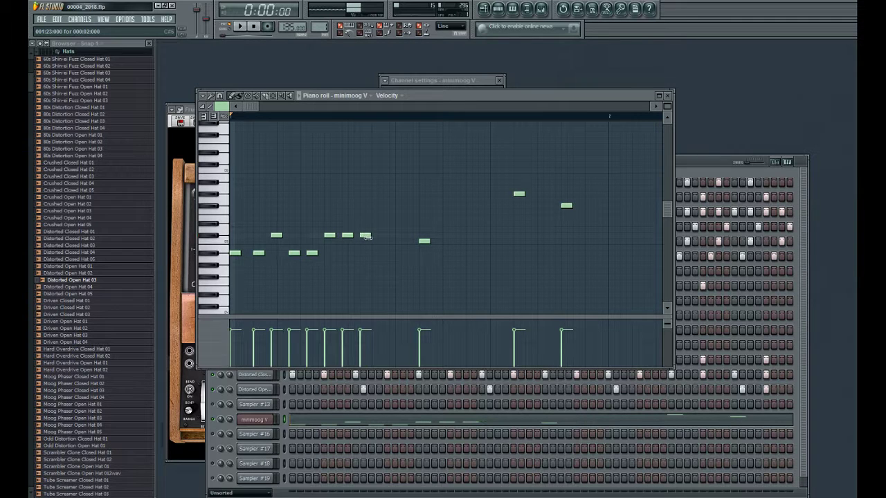
pyautogui.press('space')
# Step: Try the note at step 23 on E5, D#5 and F5 while replaying the pattern
pyautogui.press('space')
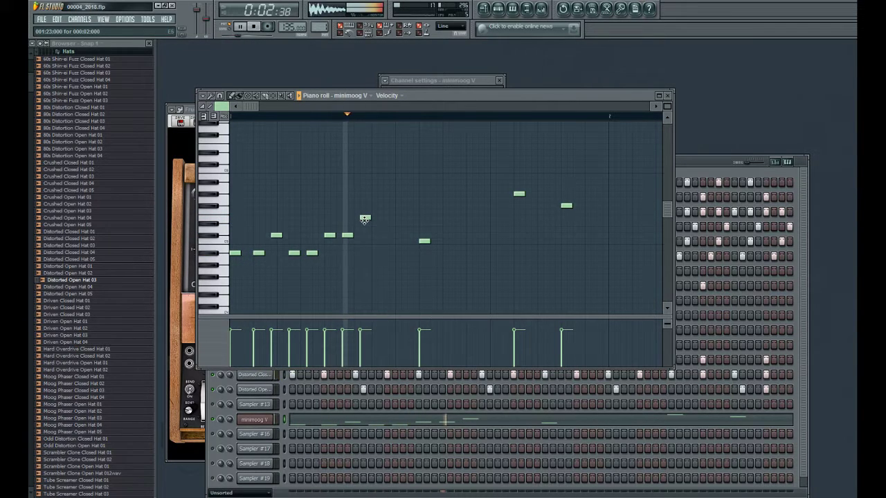
pyautogui.press('space')
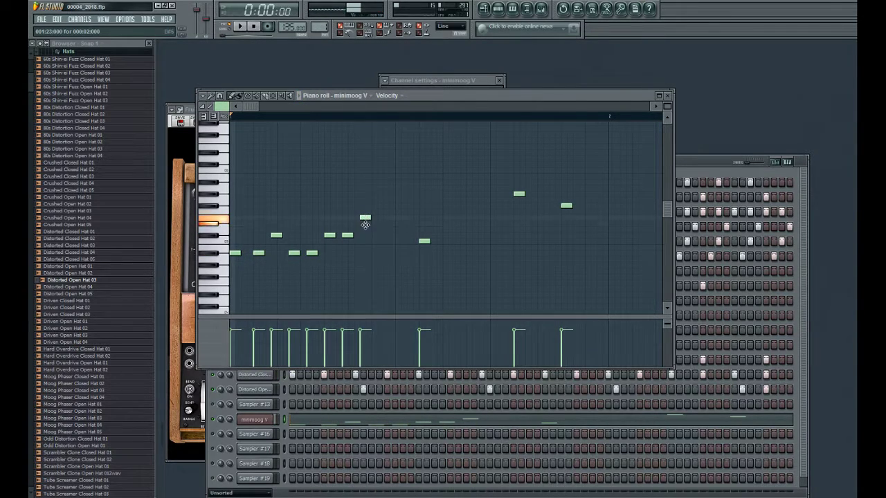
pyautogui.press('space')
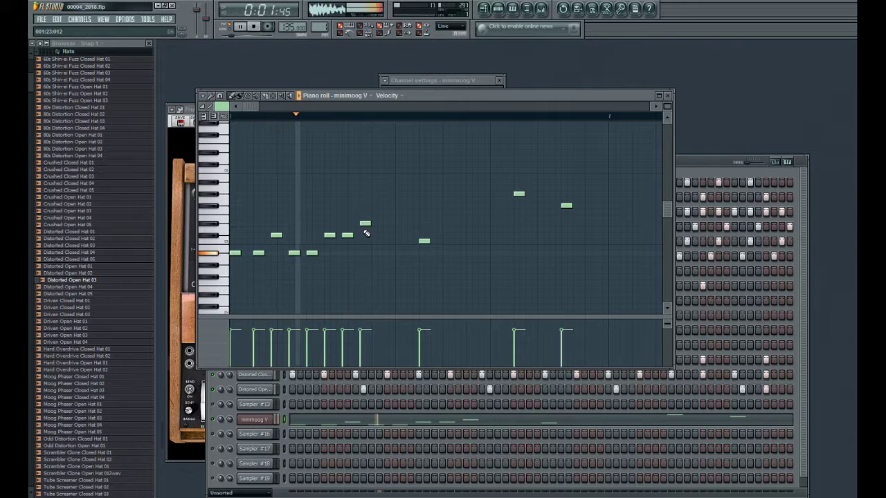
pyautogui.press('space')
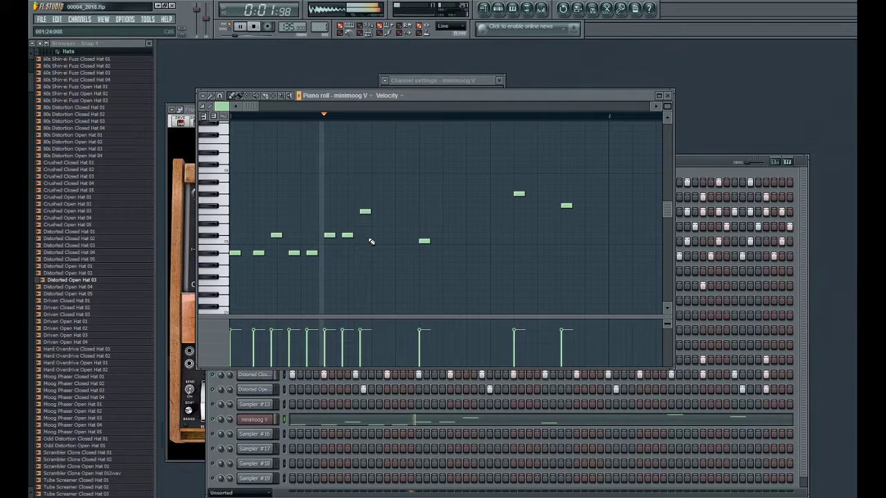
# Step: Move the note at step 23 to step 24, set its pitch to E5, and play the pattern to check it
pyautogui.press('space')
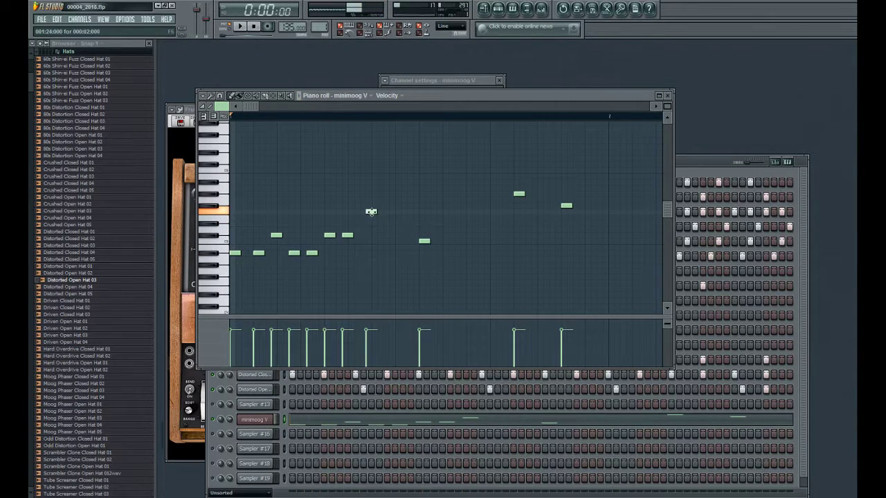
pyautogui.press('space')
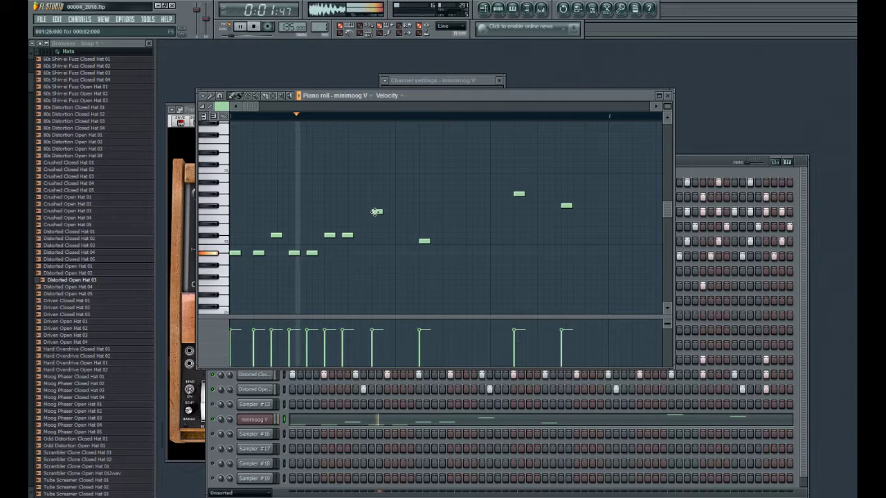
pyautogui.press('space')
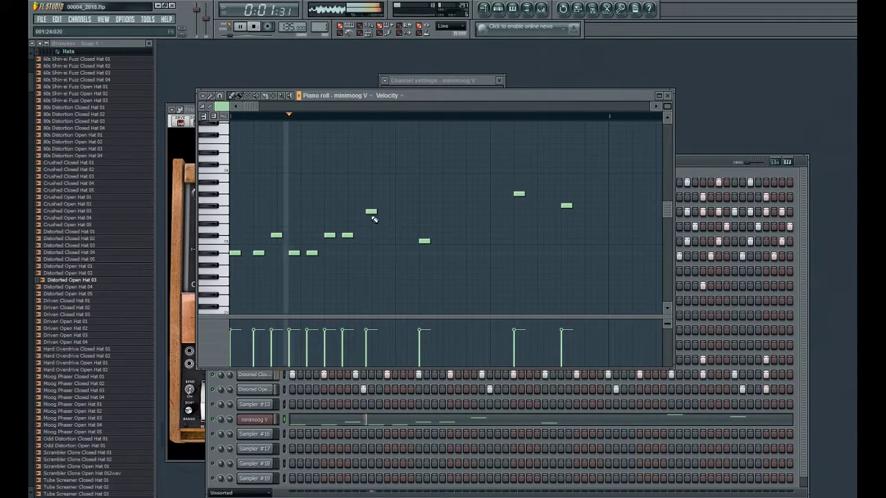
pyautogui.press('space')
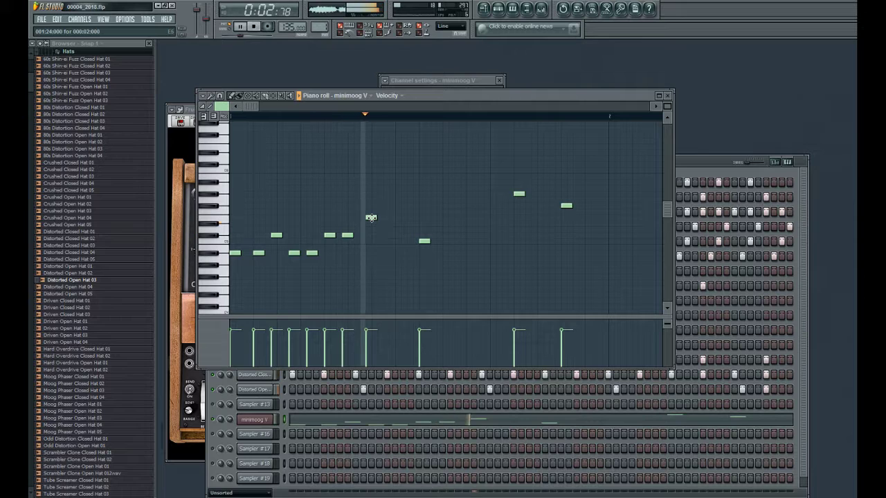
pyautogui.press('space')
pyautogui.press('space')
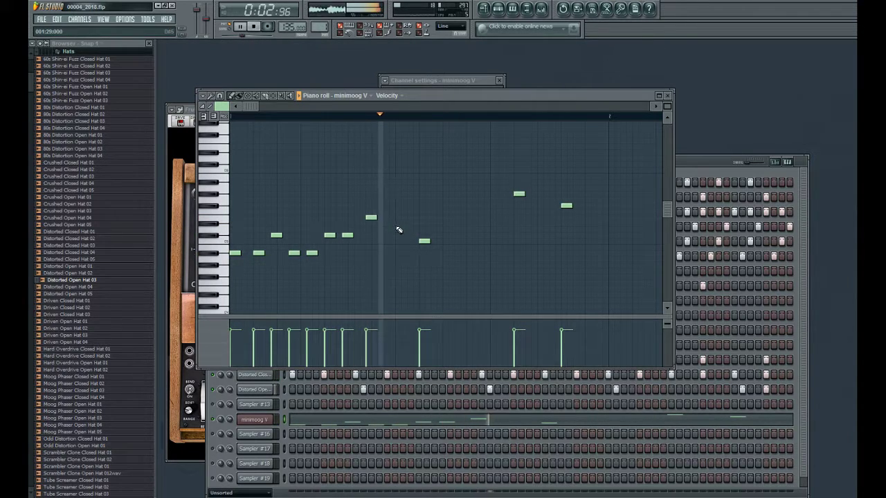
pyautogui.press('space')
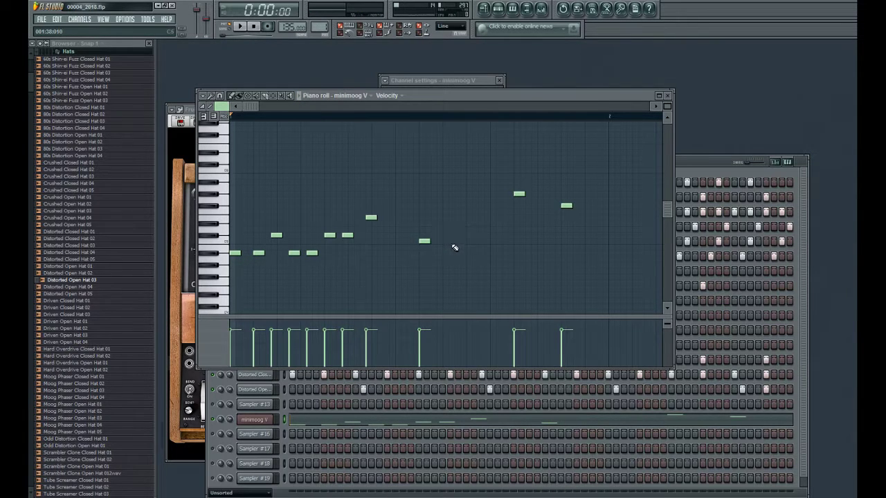
# Step: Add a two-step C5 note at step 37, and compare D#5 with E5 for the step 24 note, keeping E5
pyautogui.press('space')
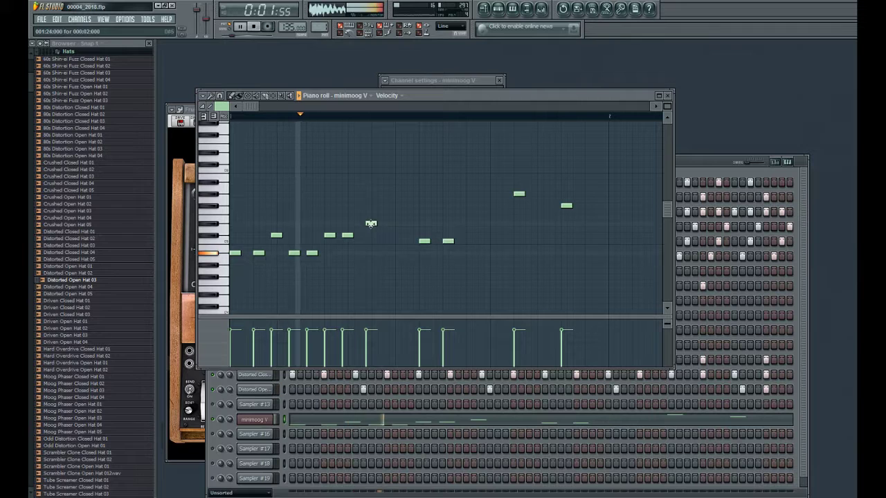
pyautogui.moveTo(371, 224); pyautogui.dragTo(370, 223)
pyautogui.press('space')
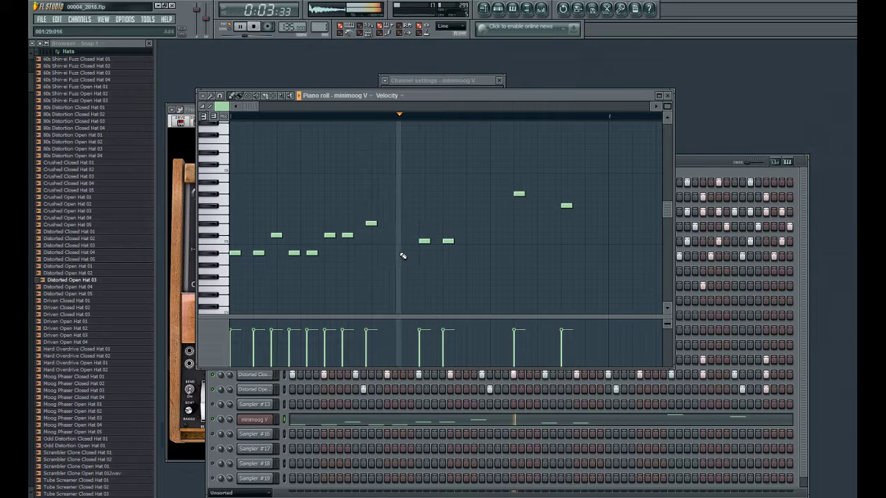
pyautogui.press('space')
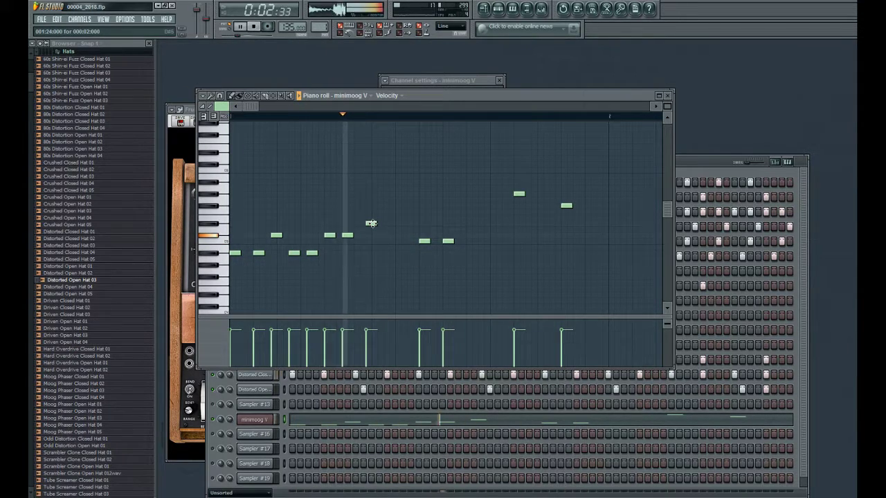
pyautogui.moveTo(371, 223); pyautogui.dragTo(371, 216)
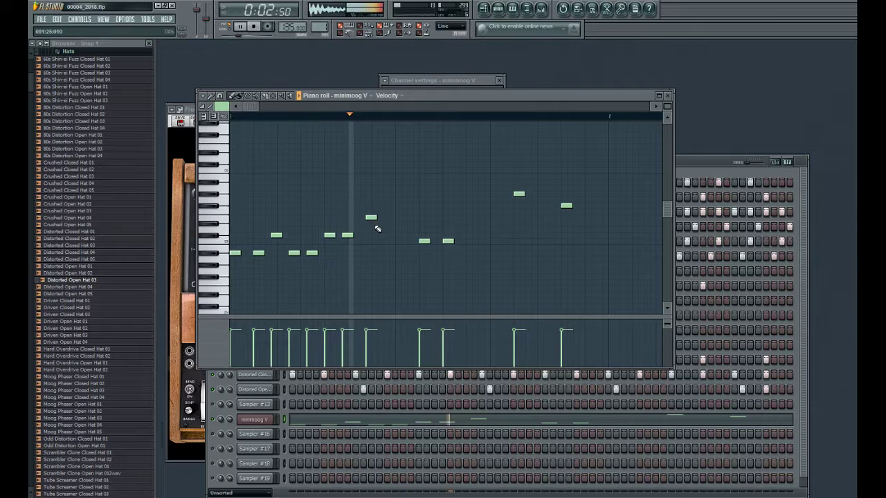
# Step: Add a two-step C#5 note at step 41 and a two-step C5 note at step 45, playing the pattern to check them
pyautogui.press('space')
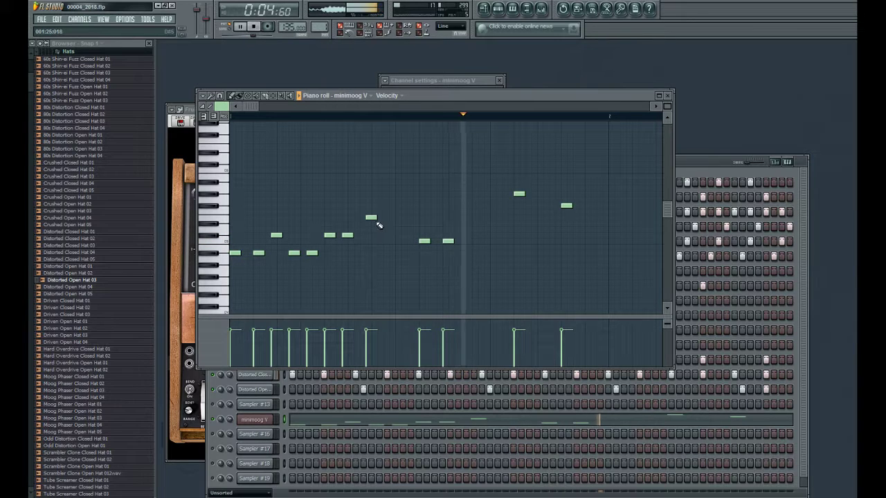
pyautogui.press('space')
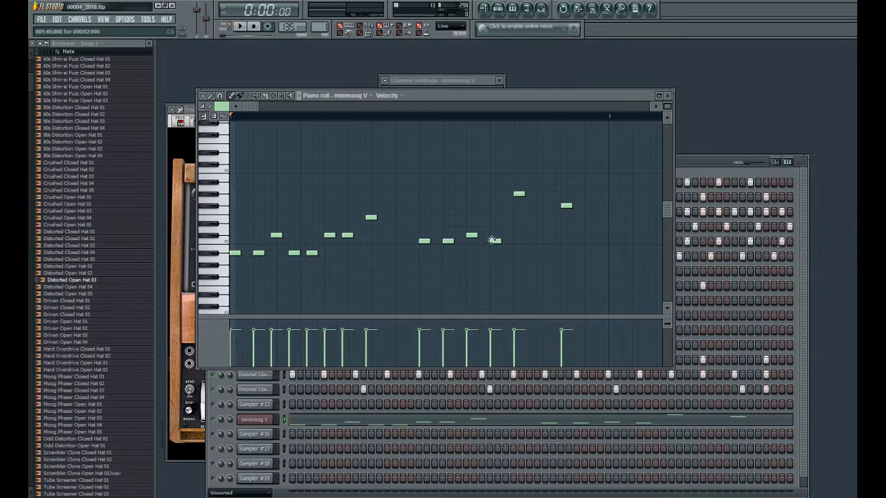
pyautogui.press('space')
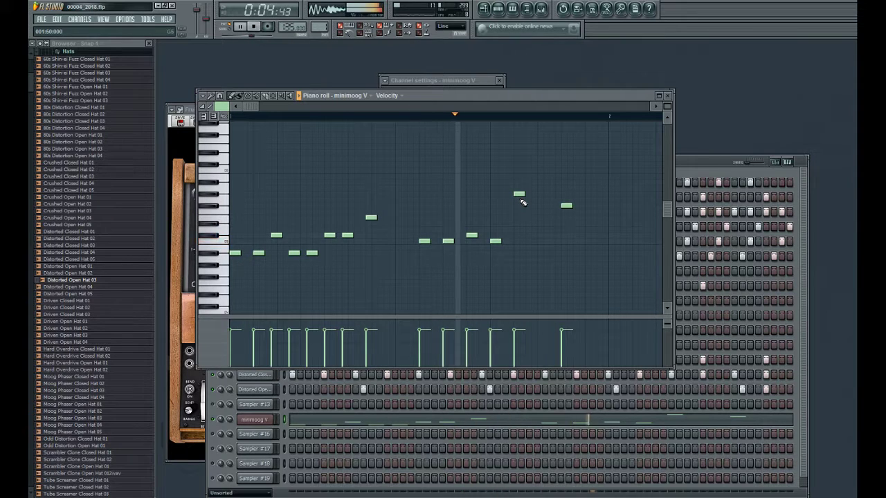
# Step: Move the C#5 note from step 41 to step 40 and the C5 note from step 45 to step 44 while replaying the pattern
pyautogui.press('space')
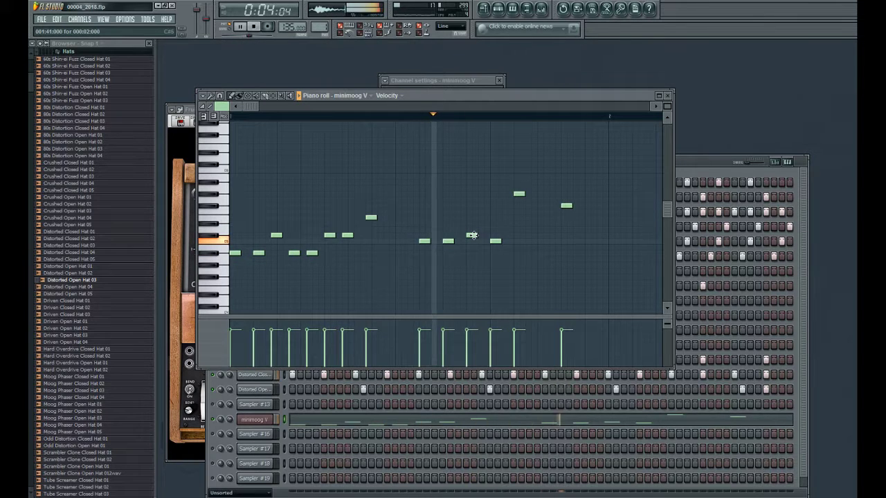
pyautogui.press('space')
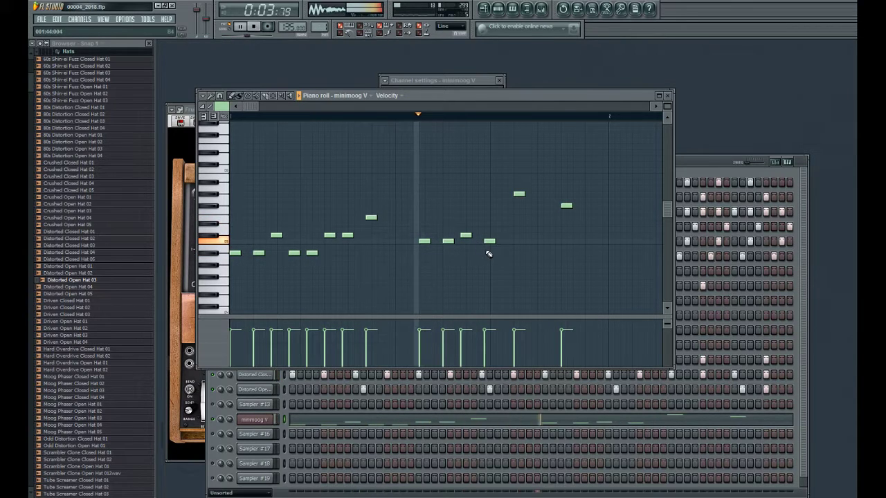
pyautogui.press('space')
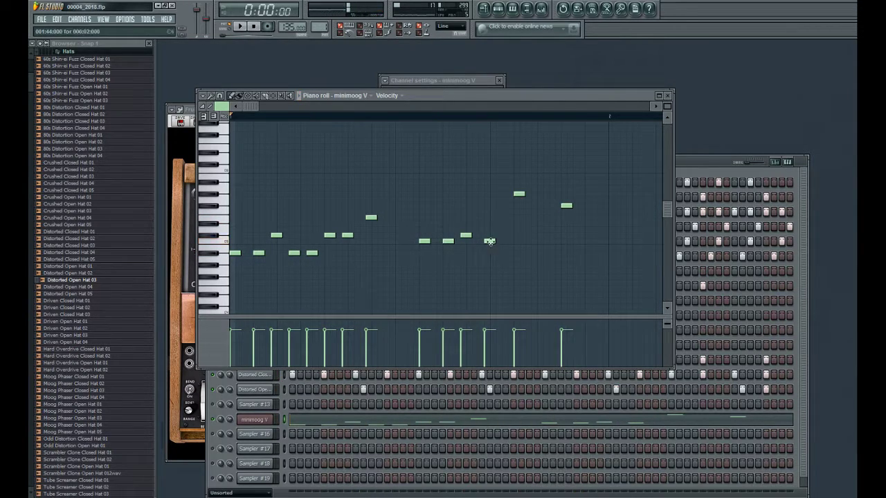
# Step: Move the C5 note at step 44 to 43, and add G#4 at step 48, A#4 at steps 52, 55 and 61, and A4 at 58
pyautogui.click(510, 264)
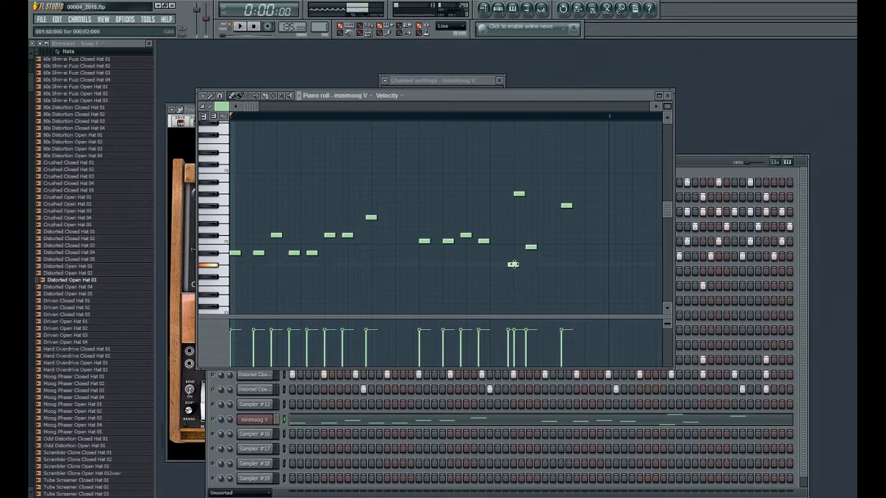
pyautogui.click(554, 253)
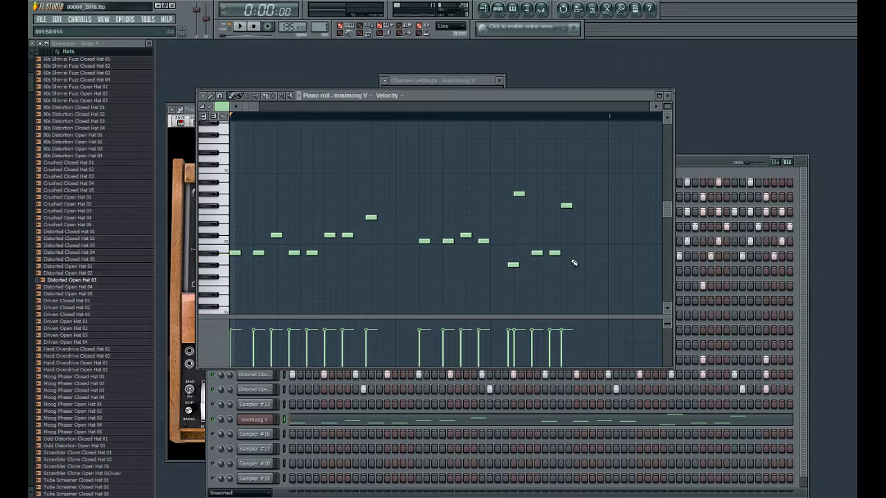
pyautogui.click(571, 259)
pyautogui.click(589, 246)
# Step: Play the bass line and delete the high notes at step 57 (F#5) and step 49 (G#5)
pyautogui.press('space')
pyautogui.rightClick(566, 205)
pyautogui.rightClick(519, 194)
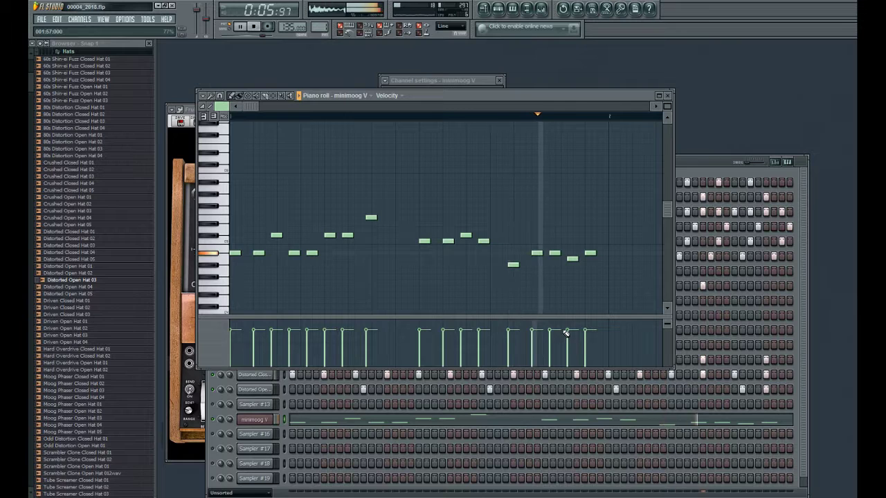
# Step: Shift the notes at steps 48 and 52 to steps 47 and 51, and lower the step 58 note to G#4, replaying the pattern
pyautogui.press('space')
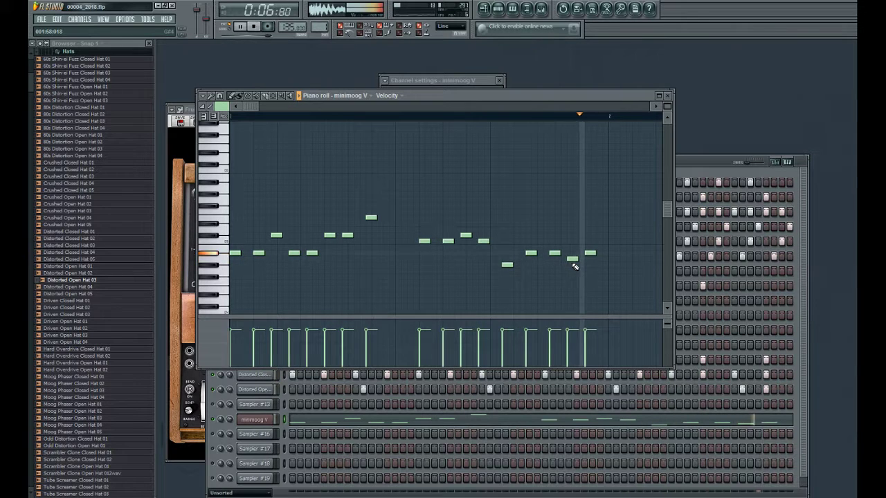
pyautogui.press('space')
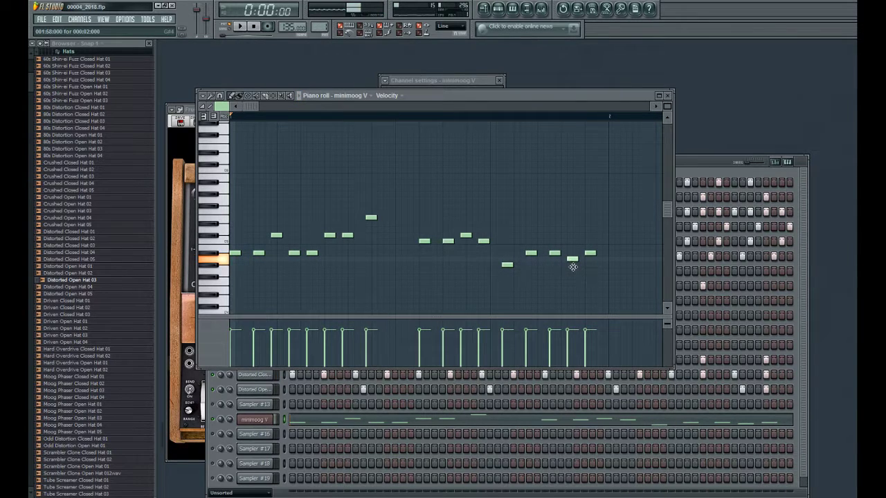
pyautogui.press('space')
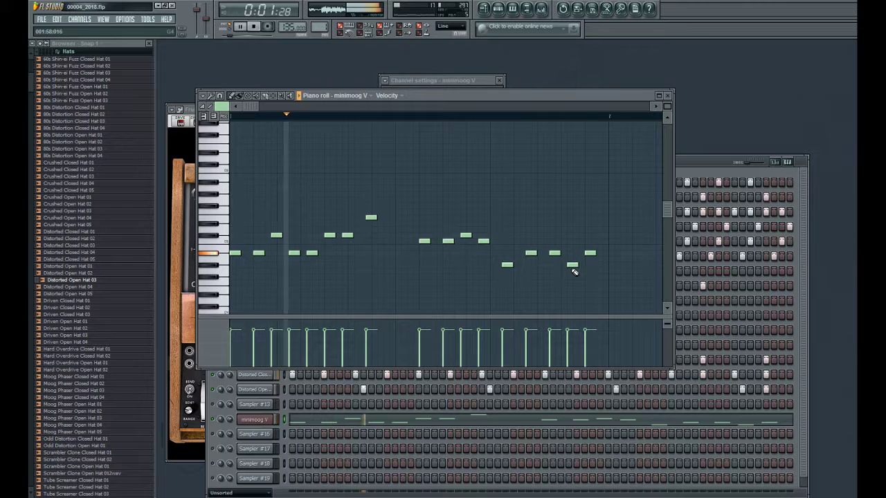
# Step: Move the piano roll lower, bring the minimoog V forward, and set its output volume to -0.94 dB during playback
pyautogui.moveTo(442, 96); pyautogui.dragTo(476, 179)
pyautogui.click(487, 147)
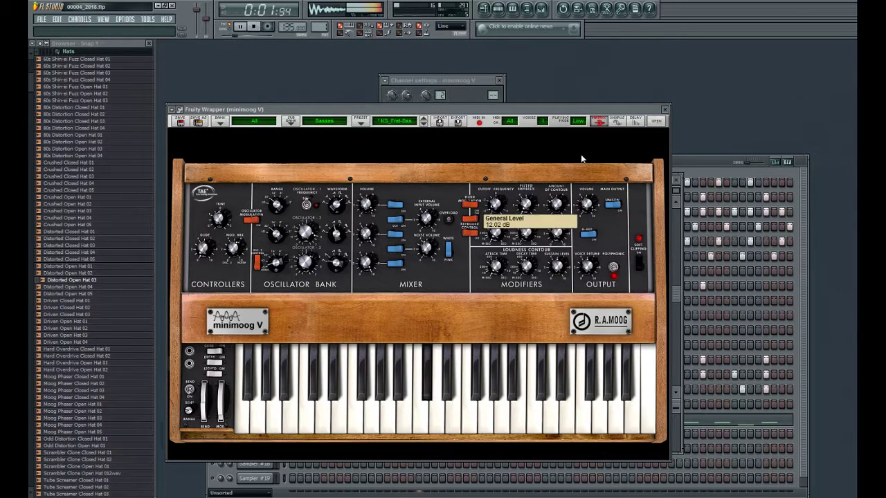
pyautogui.scroll(-5, 586, 203)
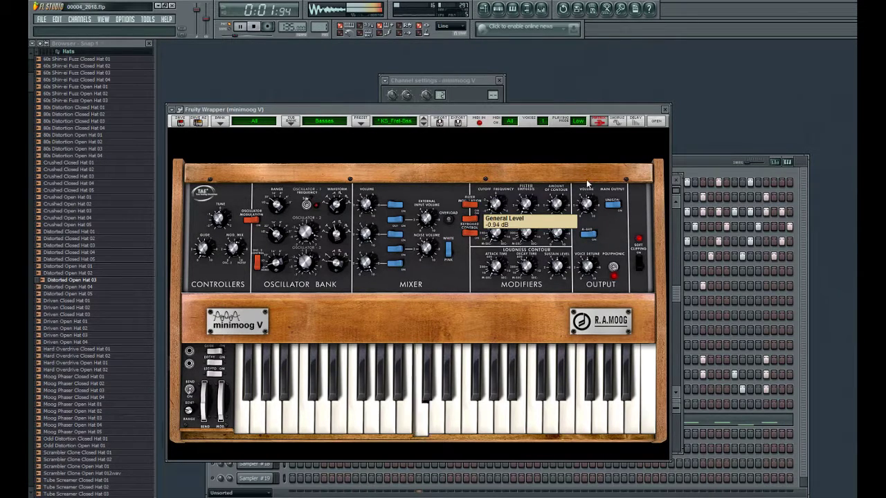
# Step: Reopen the minimoog V piano roll, move the G#4 note at step 47 to step 46, and stop playback after checking it
pyautogui.click(681, 164)
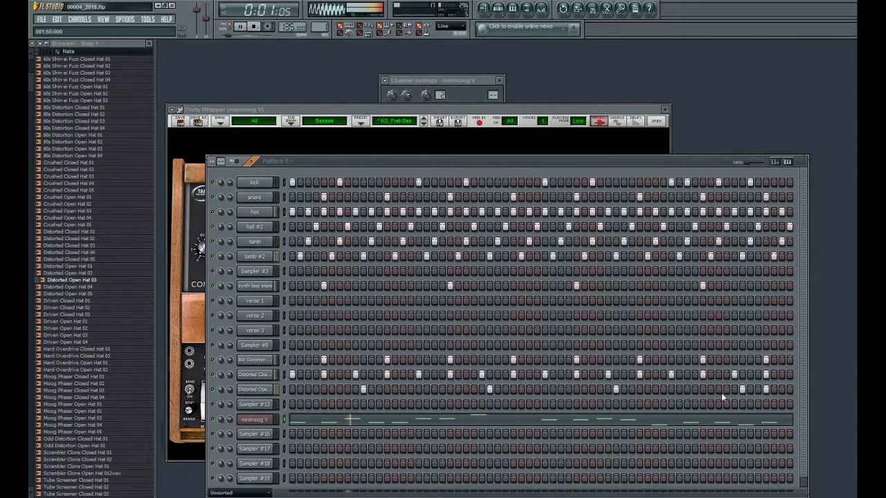
pyautogui.click(727, 422)
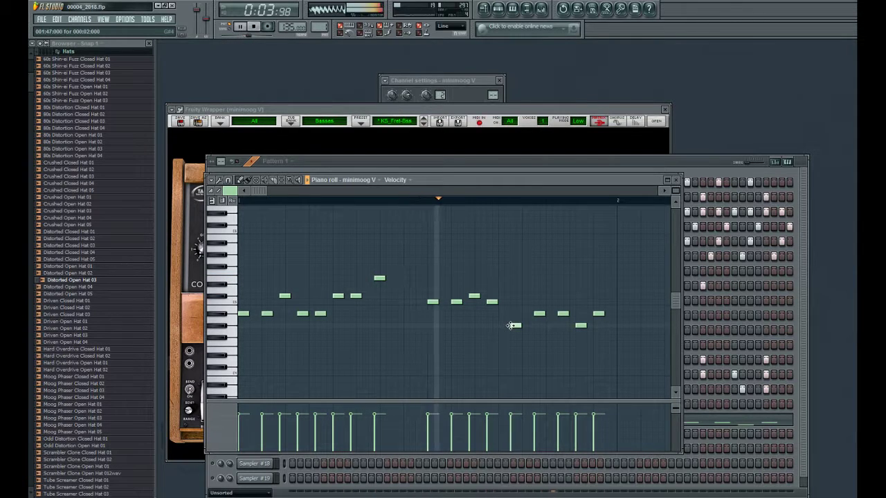
pyautogui.moveTo(510, 326); pyautogui.dragTo(509, 325)
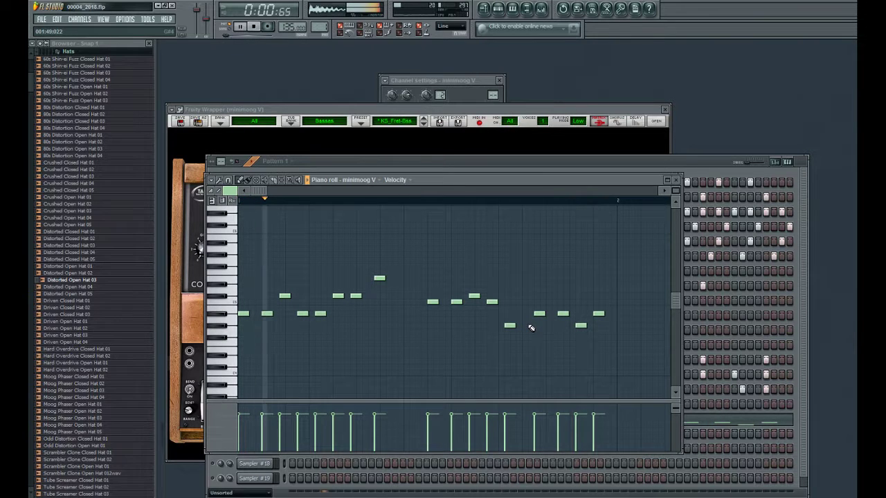
pyautogui.press('space')
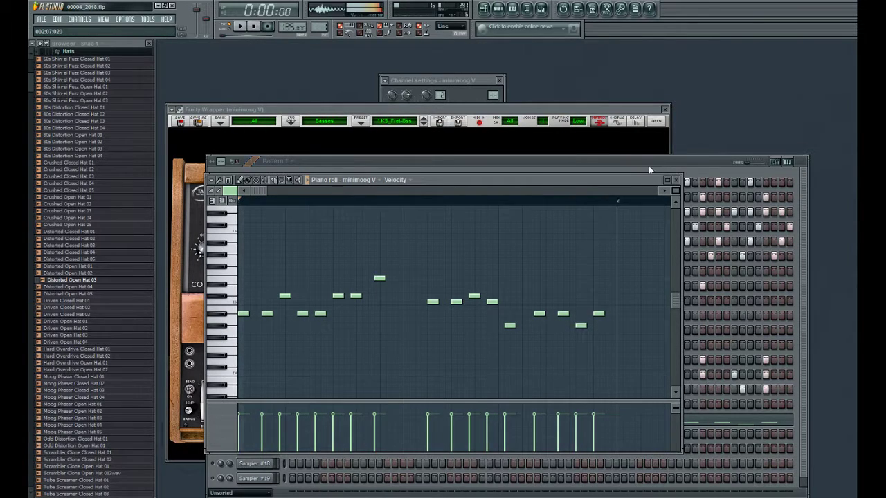
# Step: Lower the step sequencer window to uncover the minimoog V's output section, and bring the synth to the front
pyautogui.click(650, 167)
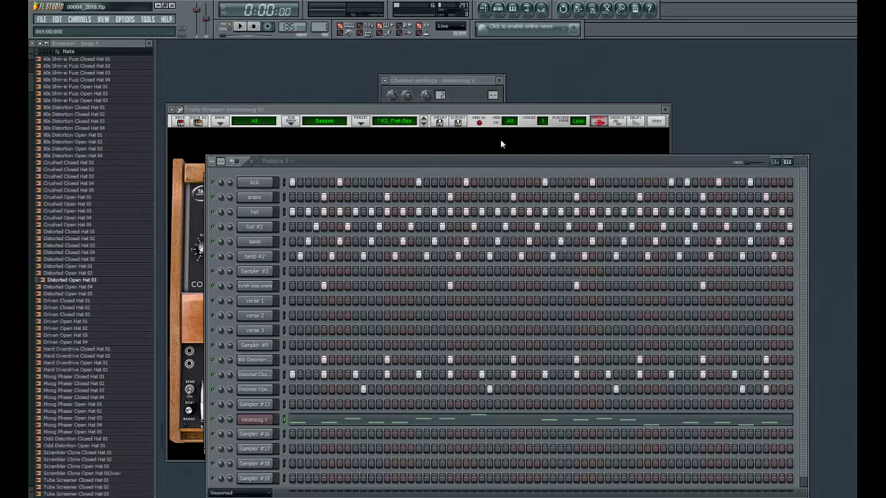
pyautogui.click(515, 109)
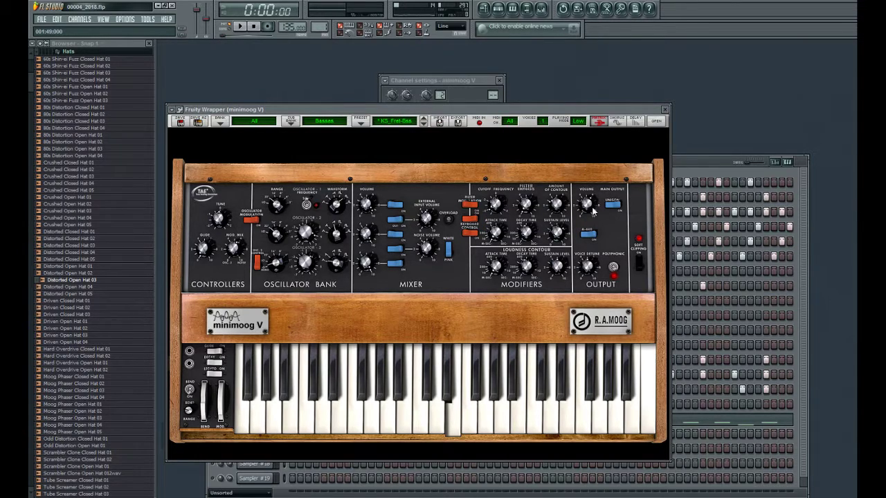
pyautogui.click(700, 166)
pyautogui.moveTo(684, 163); pyautogui.dragTo(690, 232)
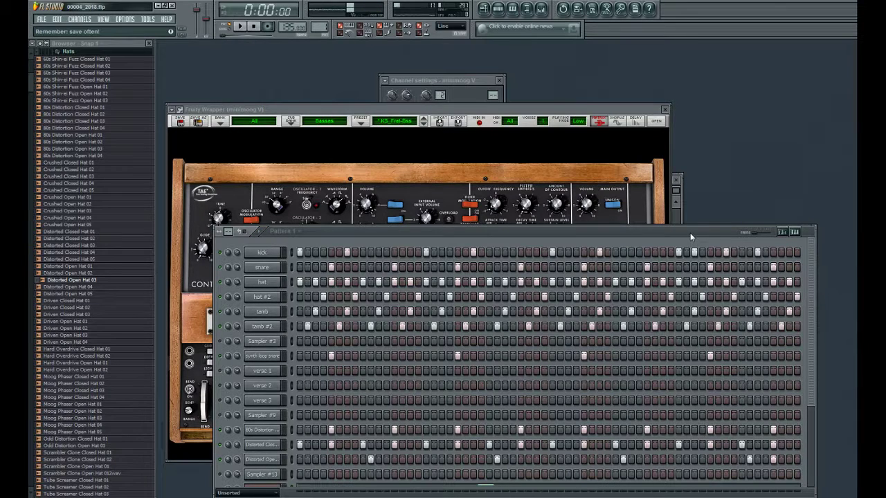
pyautogui.click(587, 205)
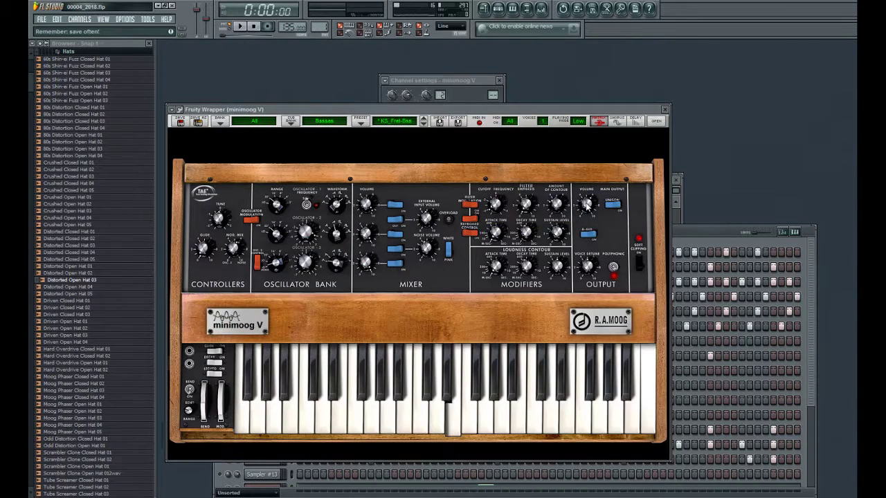
# Step: Set the minimoog V's output volume to -0.45 dB and play the pattern to judge the bass level
pyautogui.press('space')
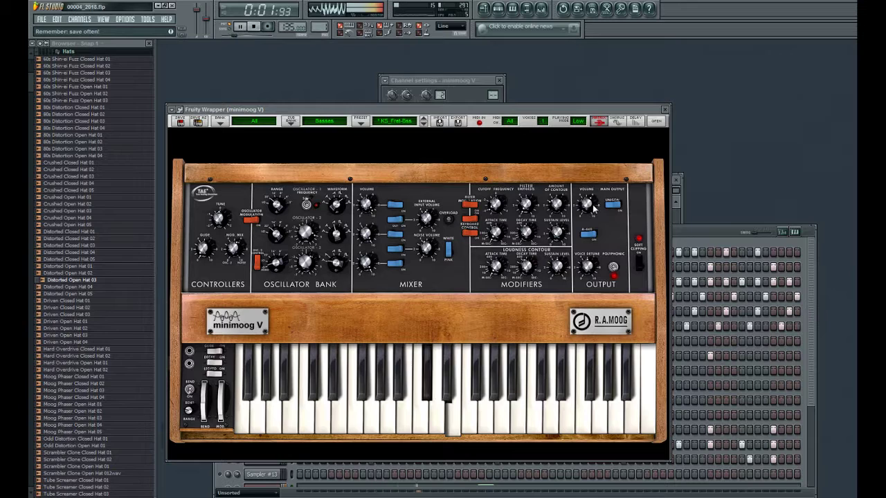
pyautogui.click(677, 226)
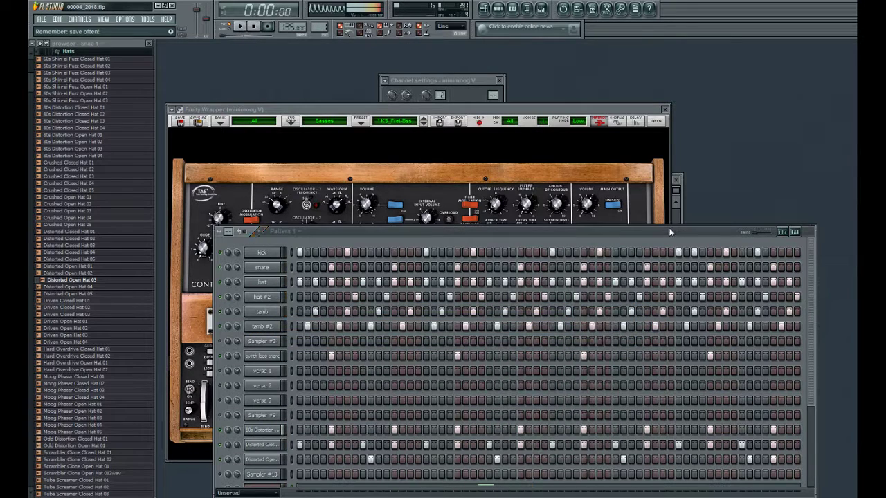
pyautogui.press('space')
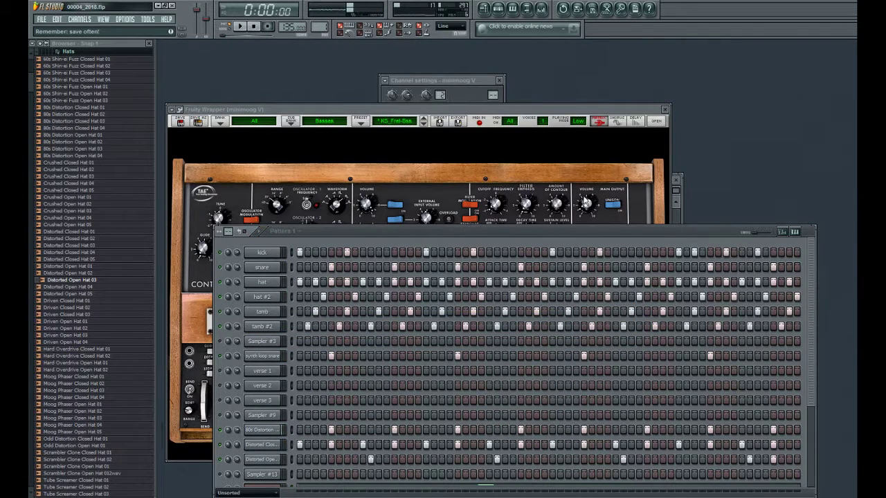
pyautogui.click(589, 200)
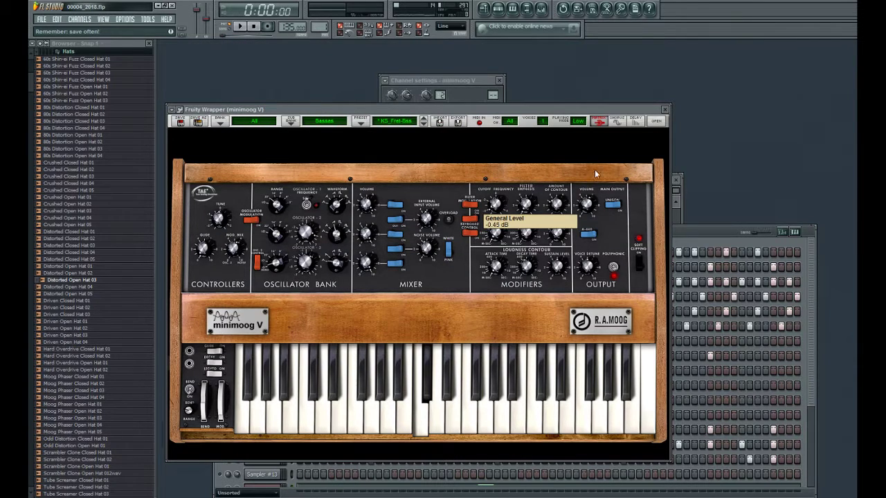
pyautogui.press('space')
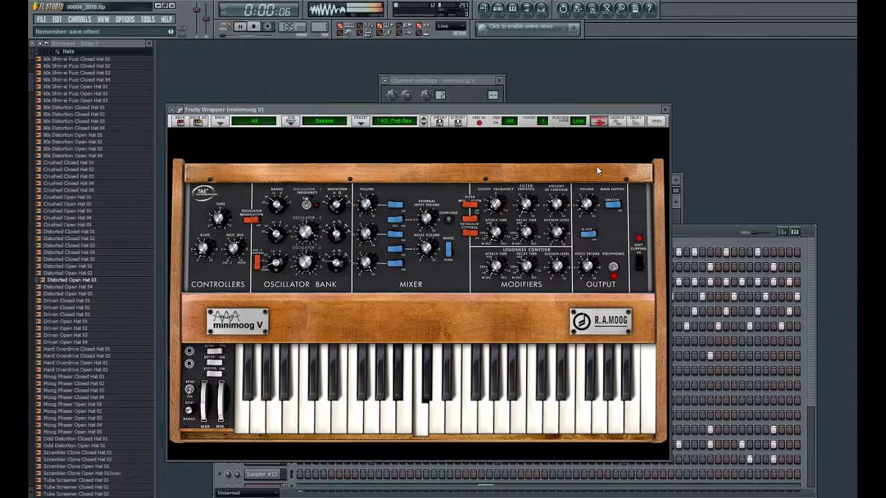
# Step: Readjust the minimoog V's output volume during playback, save the sound as preset Default0, and stop the pattern
pyautogui.moveTo(586, 206); pyautogui.dragTo(585, 175)
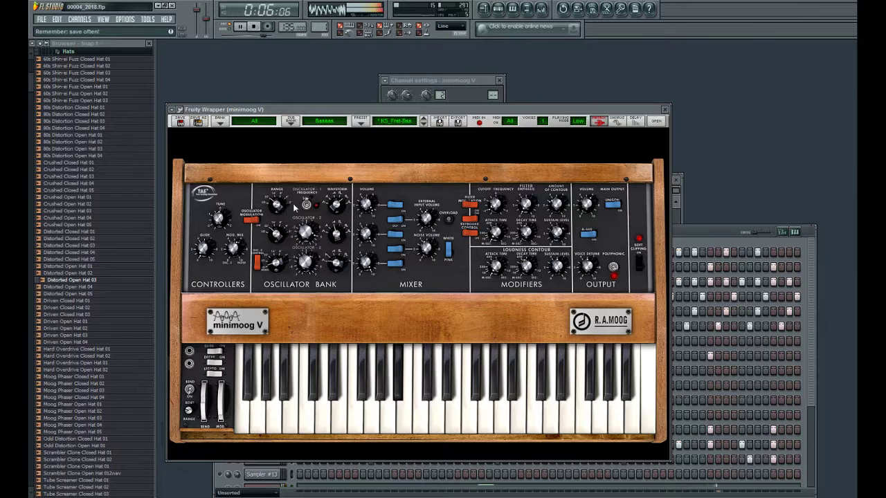
pyautogui.moveTo(587, 206); pyautogui.dragTo(588, 216)
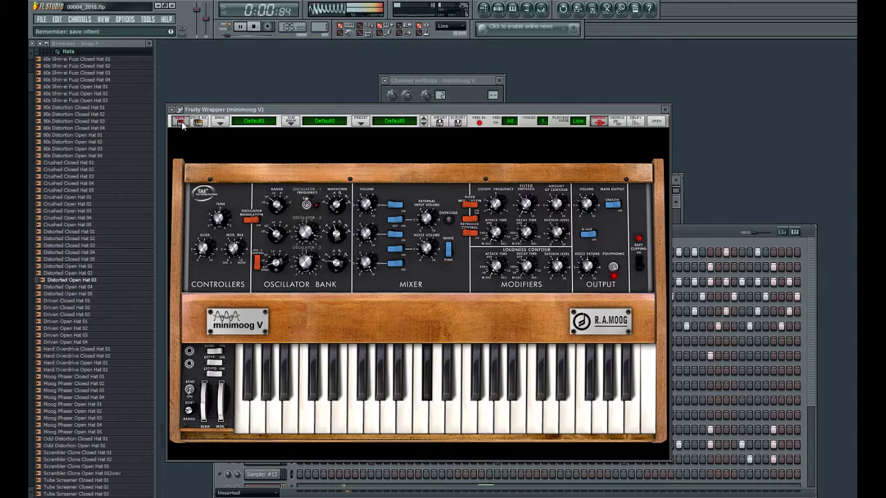
pyautogui.press('space')
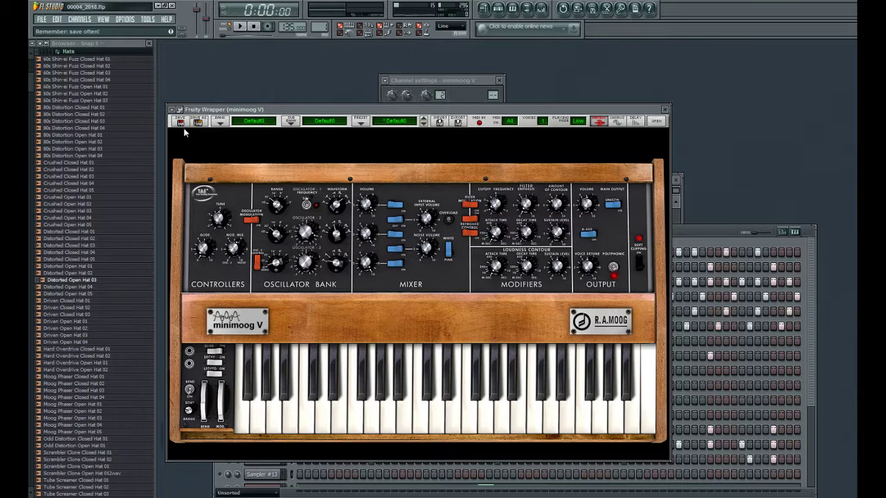
# Step: Switch off the minimoog V's soft clipping and replay the pattern to check the bass sound
pyautogui.press('space')
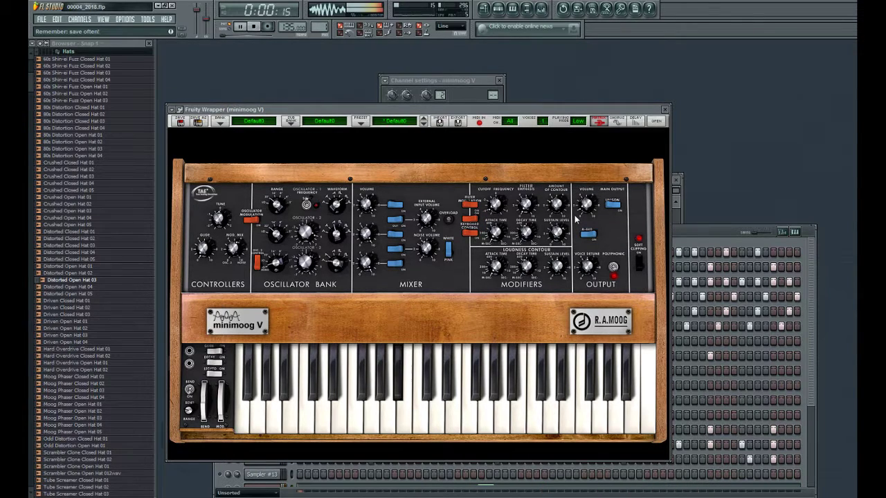
pyautogui.press('space')
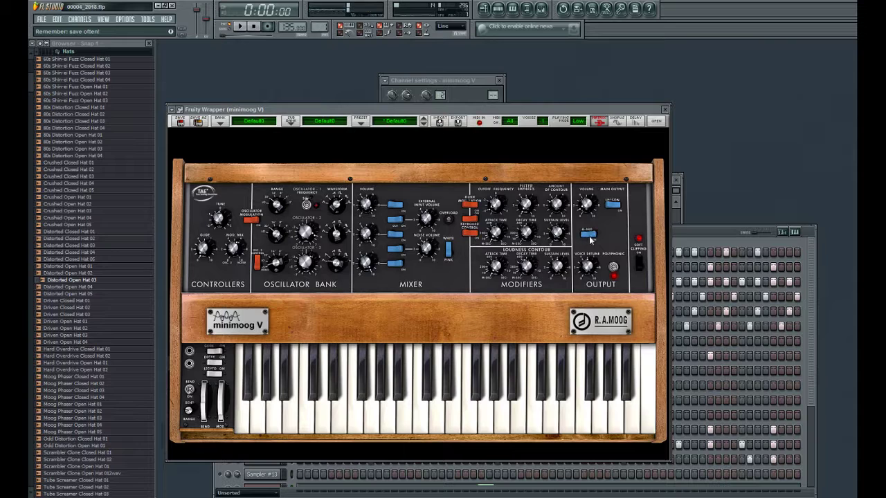
pyautogui.moveTo(586, 201)
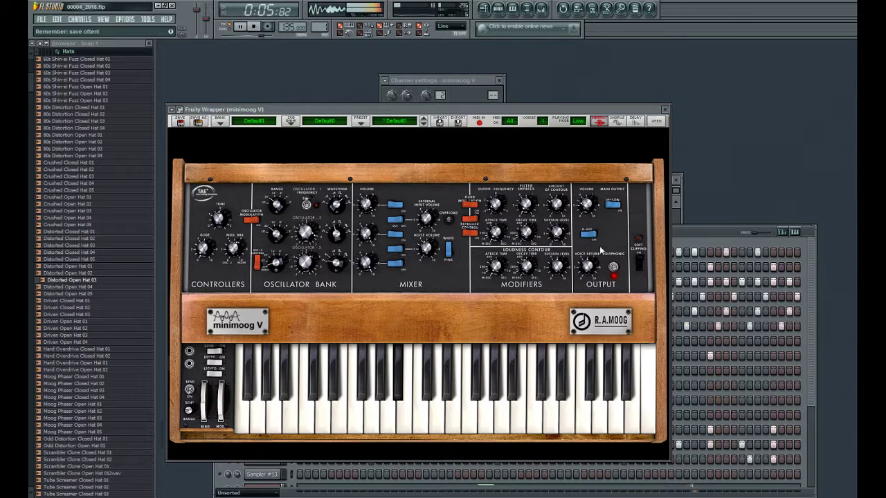
pyautogui.press('space')
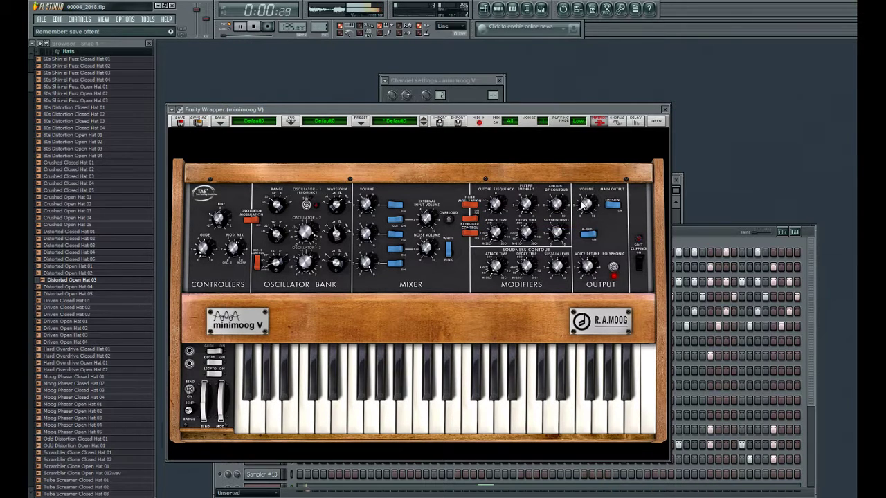
pyautogui.press('space')
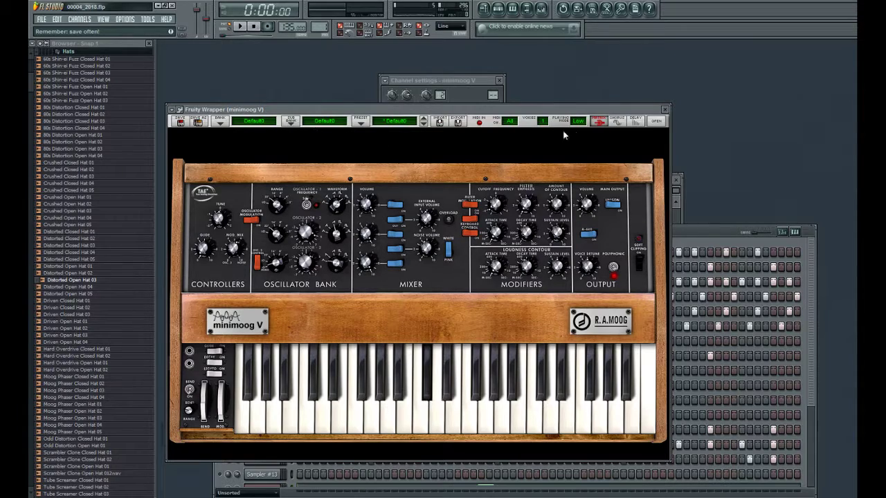
# Step: Close the minimoog V, copy its channel's notes onto the NI Pro-53 channel, and delete the minimoog V channel
pyautogui.click(665, 110)
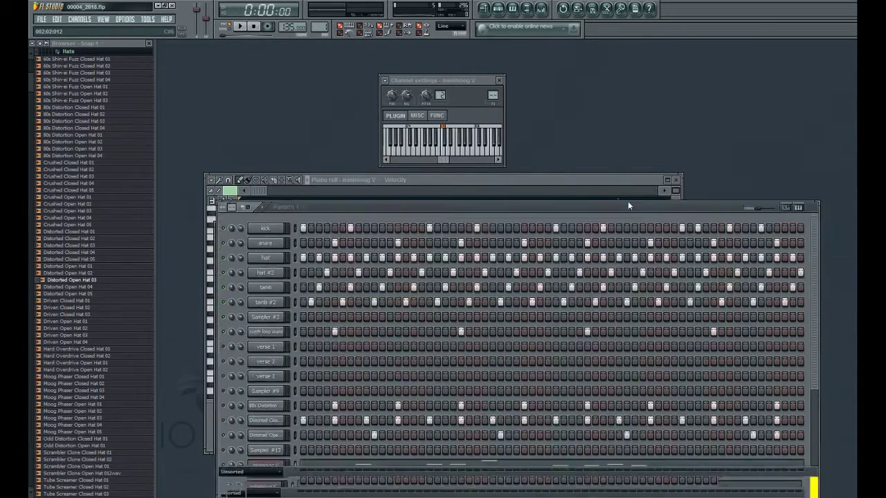
pyautogui.moveTo(628, 201); pyautogui.dragTo(625, 109)
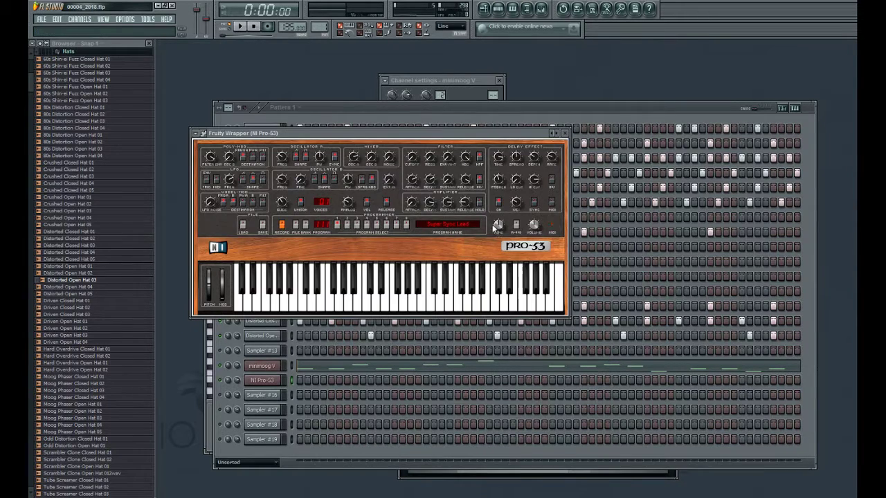
pyautogui.click(289, 368)
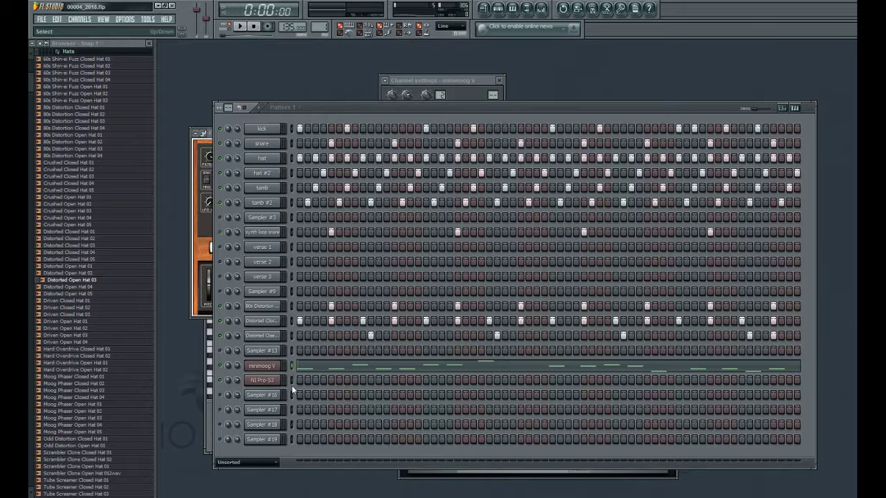
pyautogui.click(289, 384)
pyautogui.hotkey('ctrl', 'v')
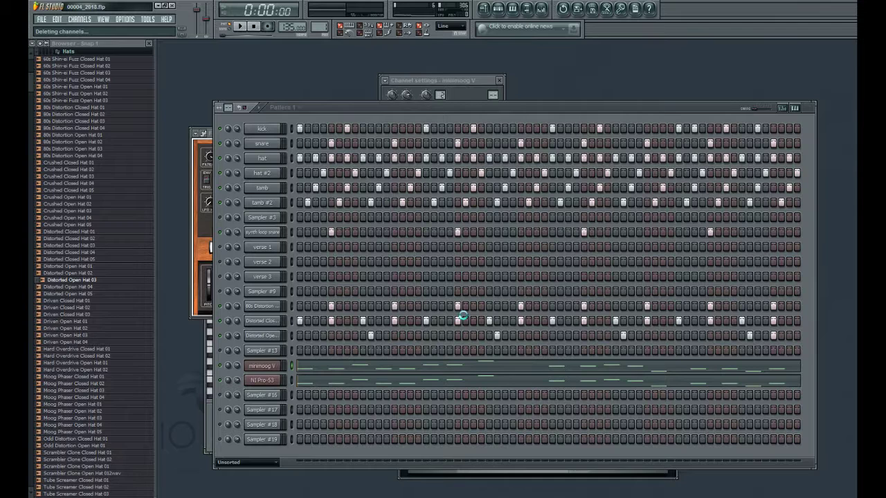
# Step: Play the pattern and move the highest note in the NI Pro-53 piano roll slightly earlier
pyautogui.press('space')
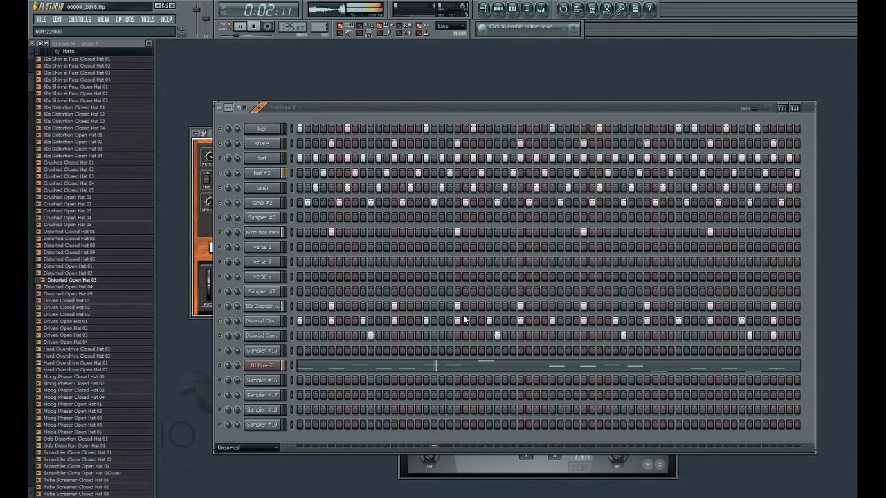
pyautogui.click(391, 373)
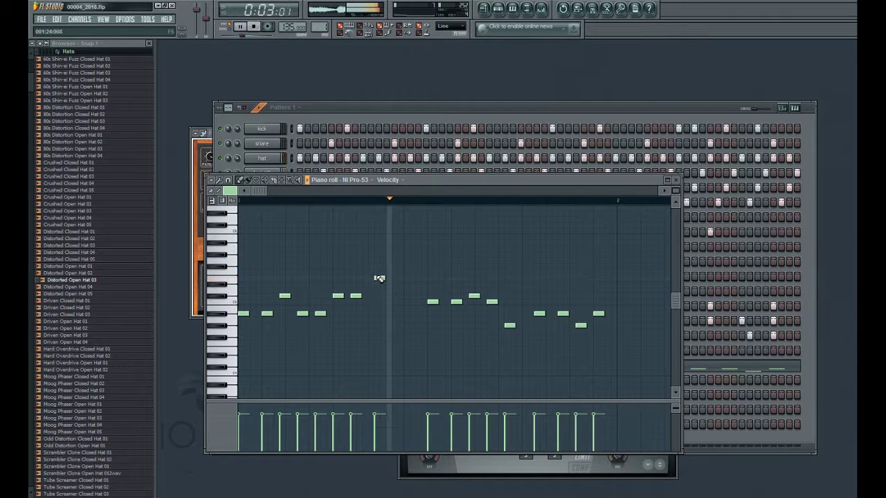
pyautogui.moveTo(380, 278); pyautogui.dragTo(373, 277)
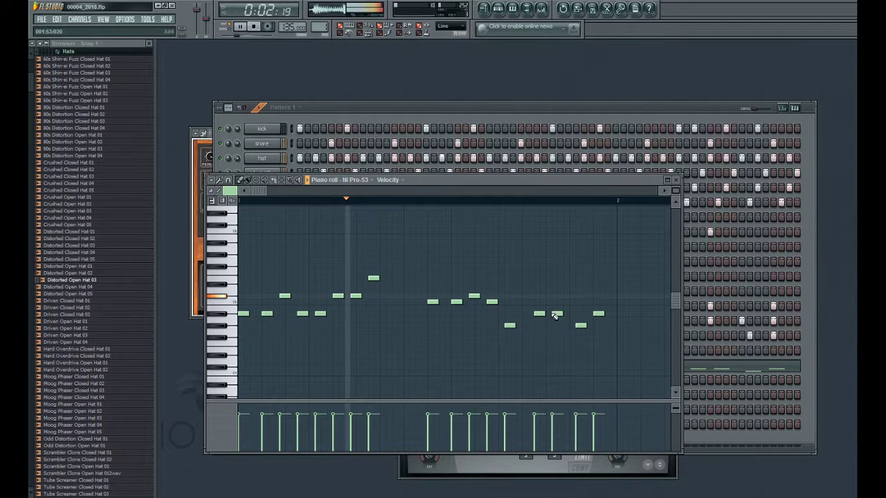
# Step: Try shifting the second A#4 note near the pattern's end and adding an extra G#4 note, and delete both notes
pyautogui.moveTo(554, 316); pyautogui.dragTo(562, 314)
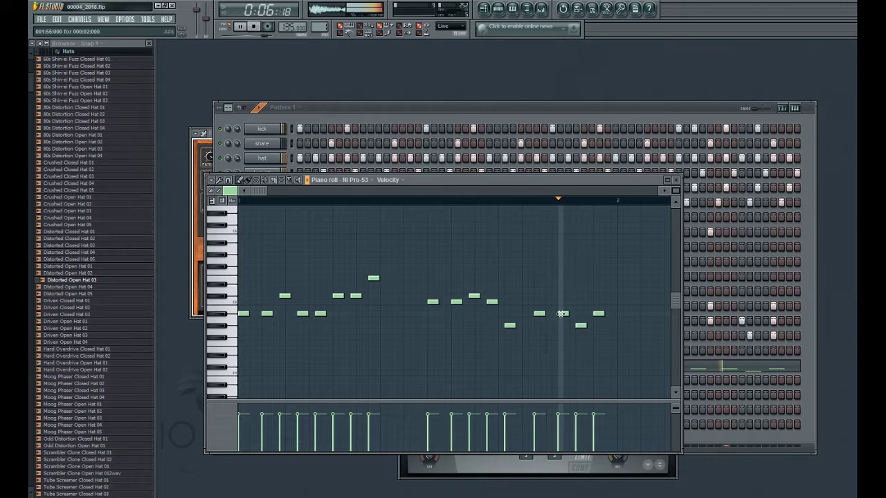
pyautogui.moveTo(562, 314); pyautogui.dragTo(558, 314)
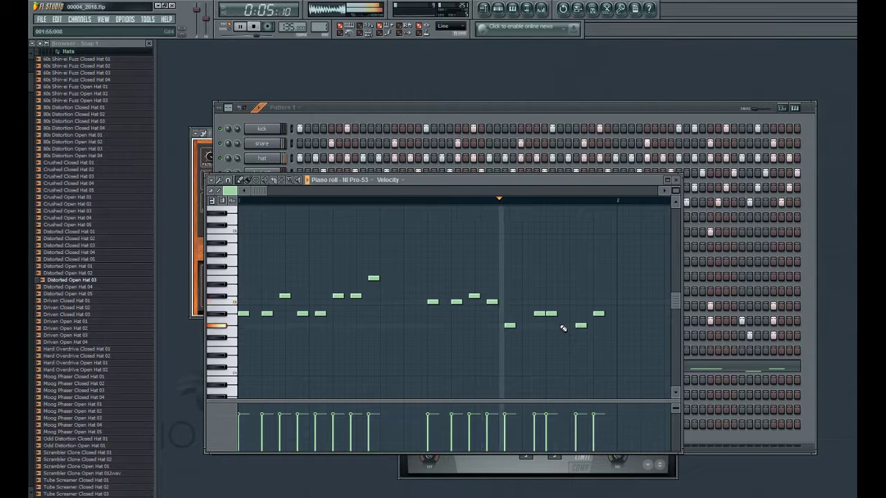
pyautogui.click(523, 326)
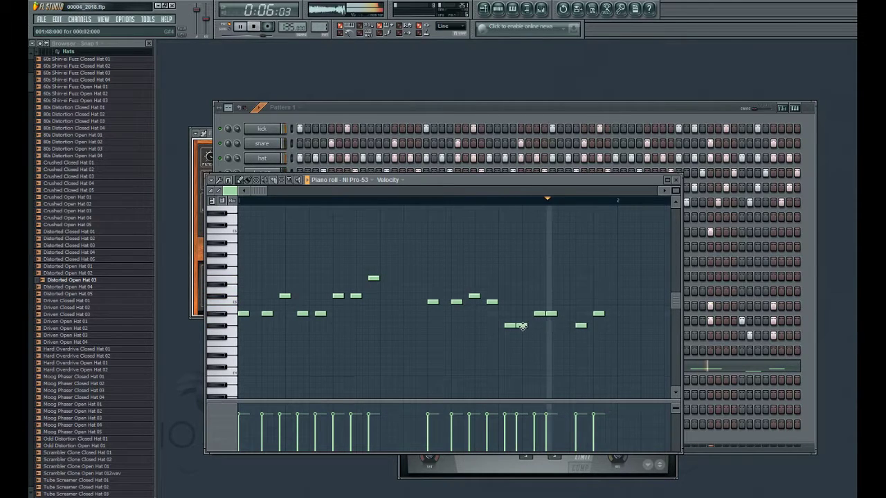
pyautogui.rightClick(522, 326)
pyautogui.rightClick(552, 315)
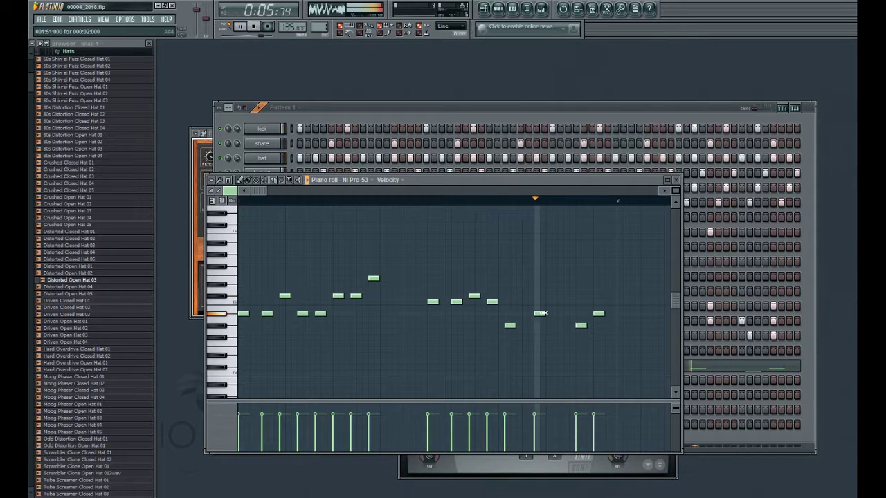
# Step: Split the remaining long A#4 in the closing phrase into two short A#4 notes and loop the pattern's second half
pyautogui.press('space')
pyautogui.click(545, 315)
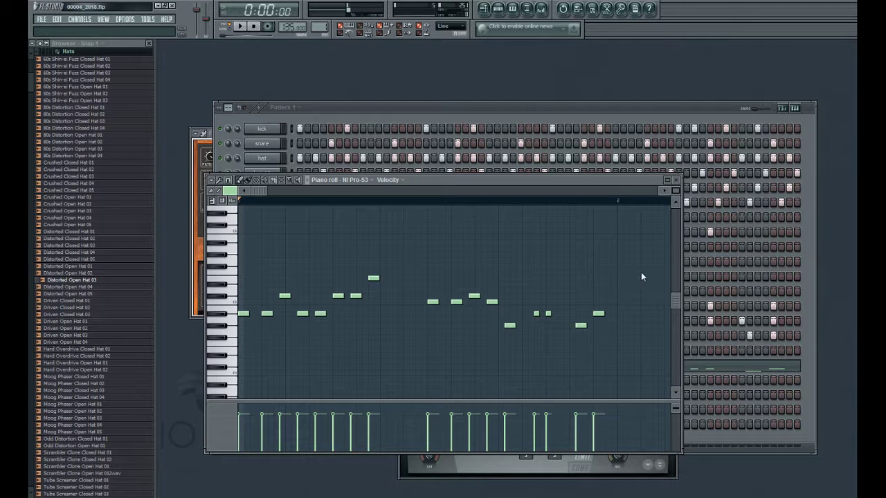
pyautogui.moveTo(511, 194)
pyautogui.mouseDown()
pyautogui.moveTo(354, 191)
pyautogui.moveTo(314, 200)
pyautogui.moveTo(504, 202)
pyautogui.mouseUp()
pyautogui.press('space')
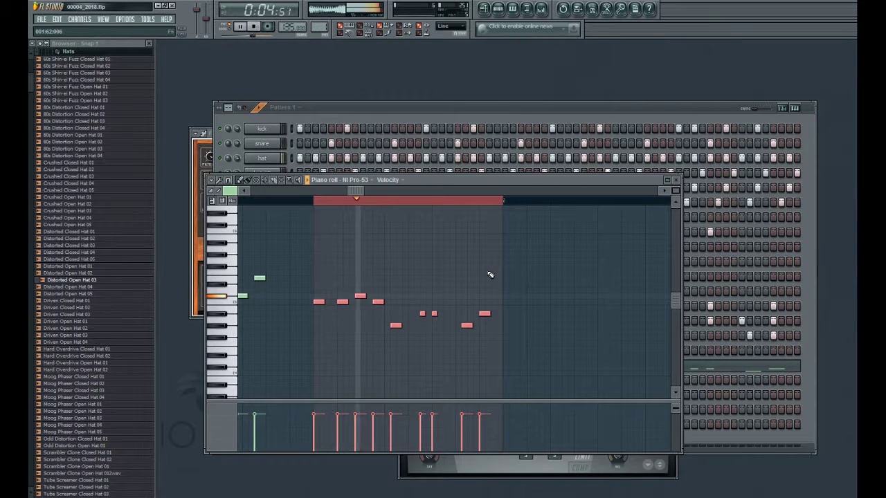
# Step: Add a third short A#4 note slightly after the other two, lengthen the middle one, and return to the step sequencer
pyautogui.click(446, 313)
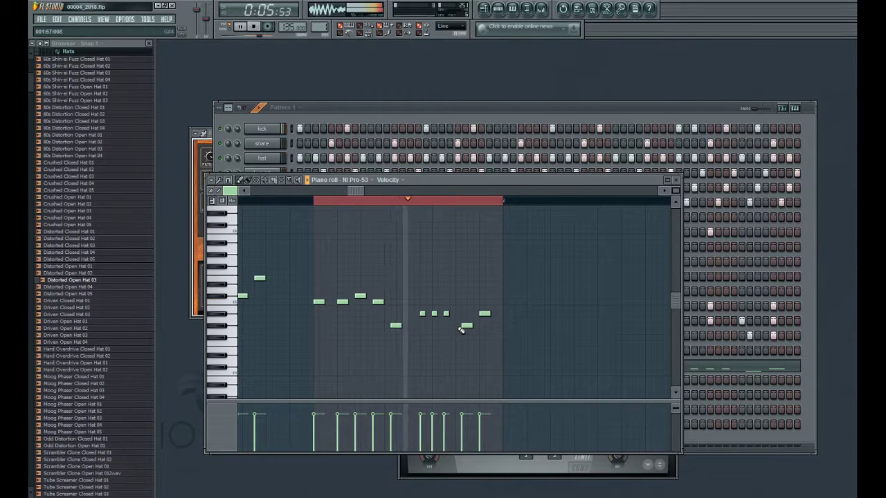
pyautogui.moveTo(446, 313); pyautogui.dragTo(452, 313)
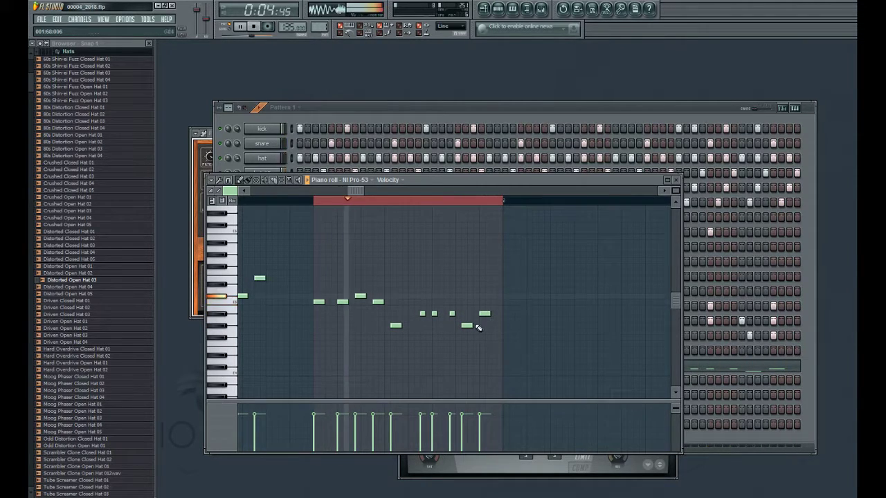
pyautogui.click(320, 202)
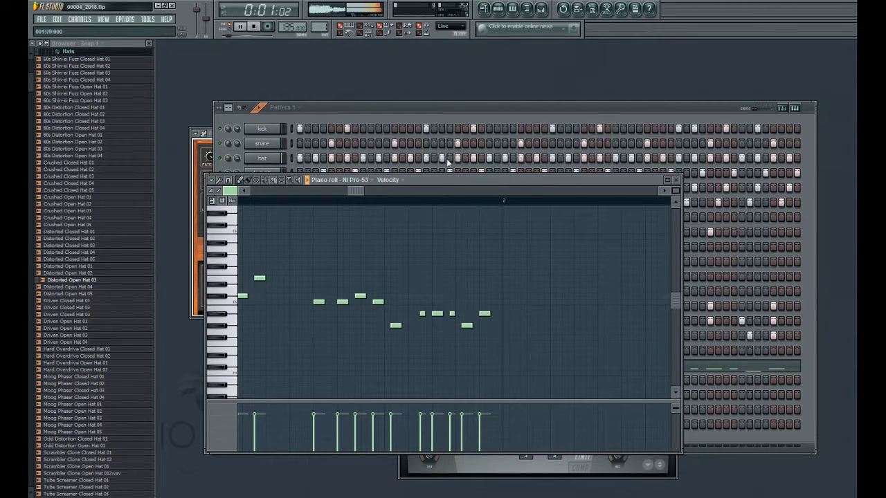
pyautogui.click(457, 108)
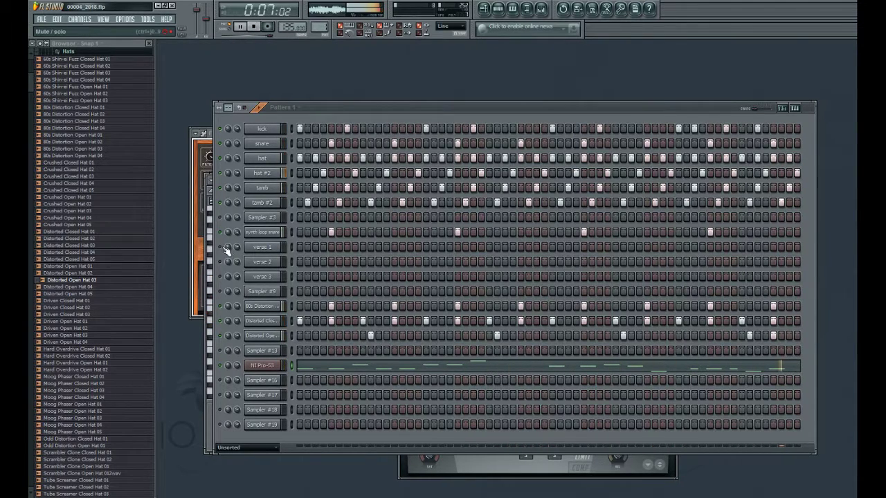
# Step: Try triggering the verse 1 sample on steps 4 and 1 during playback, and check its channel settings
pyautogui.click(300, 247)
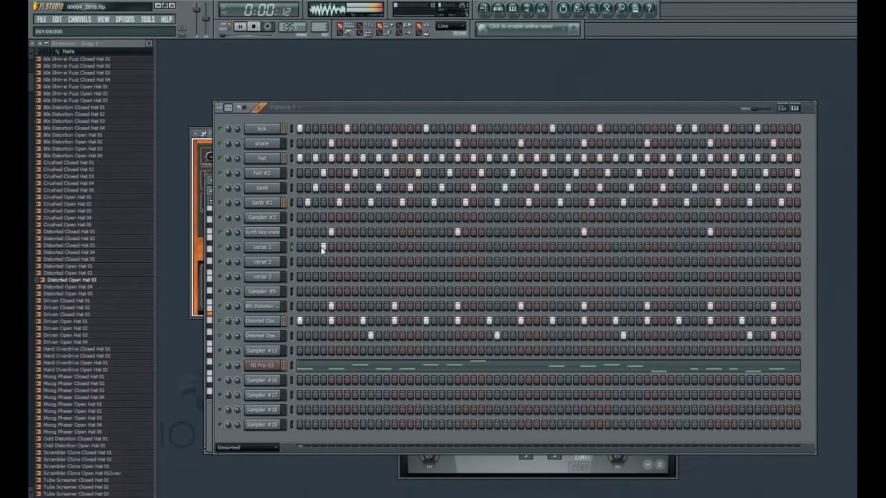
pyautogui.press('space')
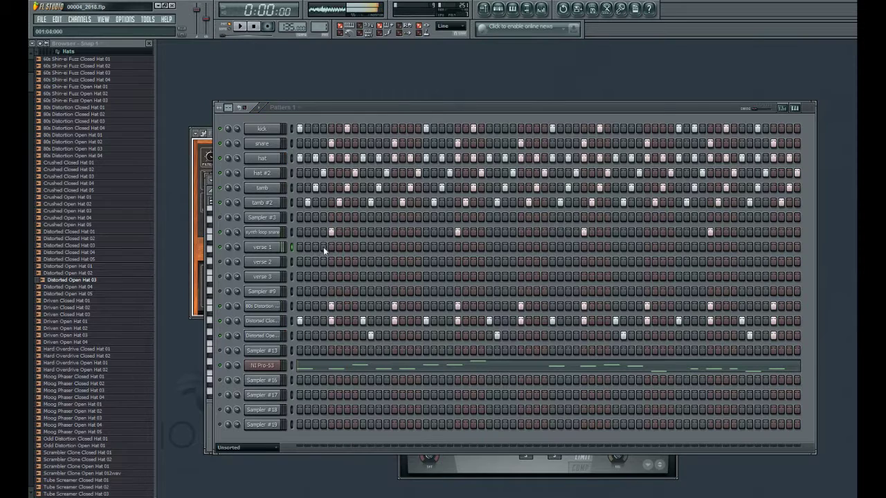
pyautogui.click(279, 247)
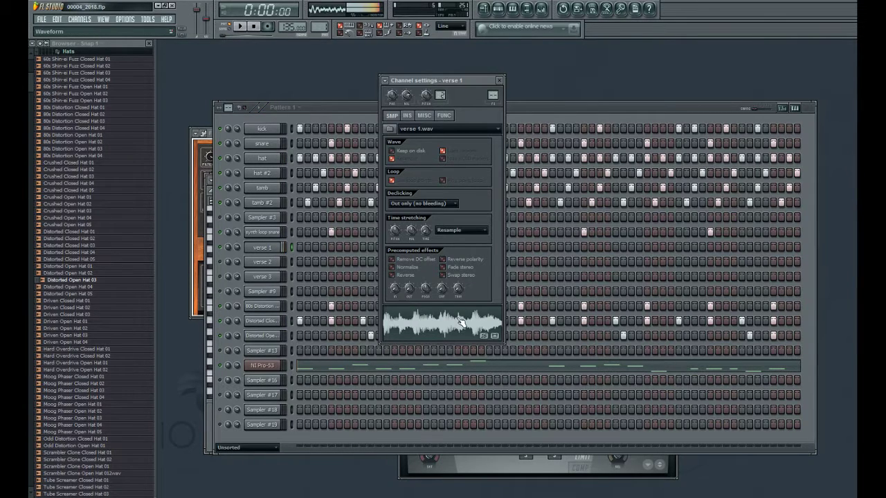
pyautogui.press('space')
pyautogui.click(499, 80)
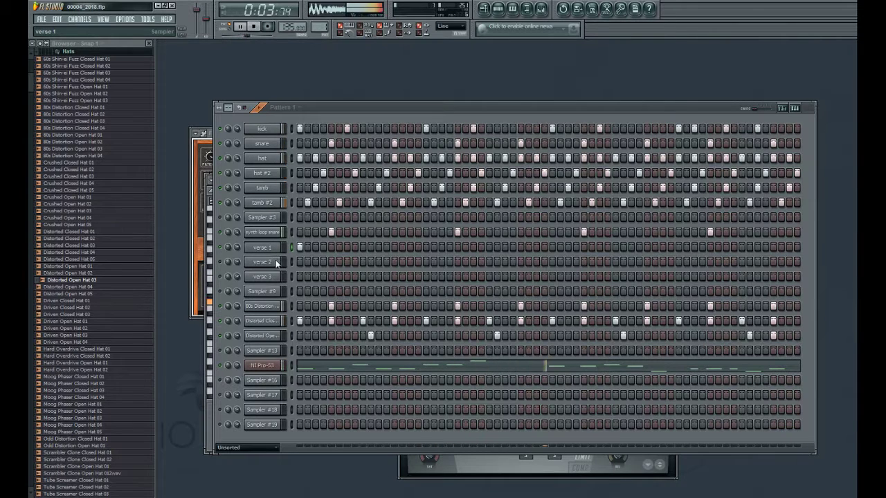
# Step: Recheck verse 1's channel settings and try a second verse 1 trigger on step 21 while replaying the pattern
pyautogui.click(265, 250)
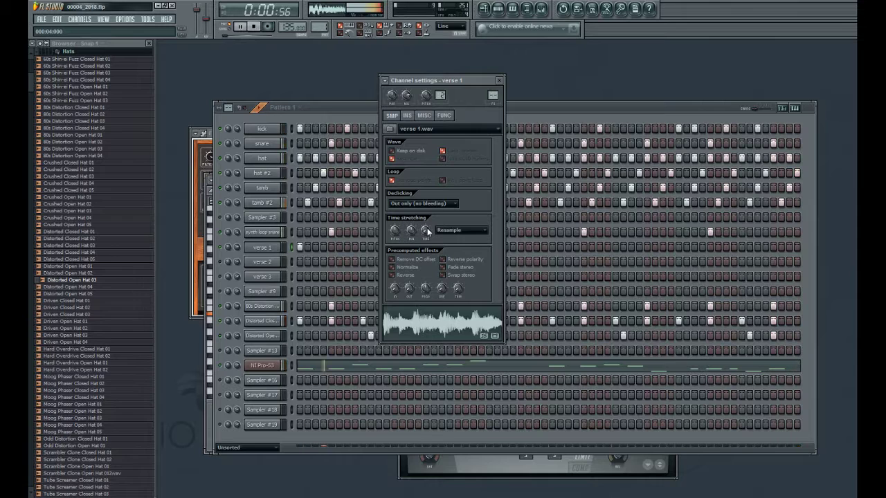
pyautogui.click(575, 113)
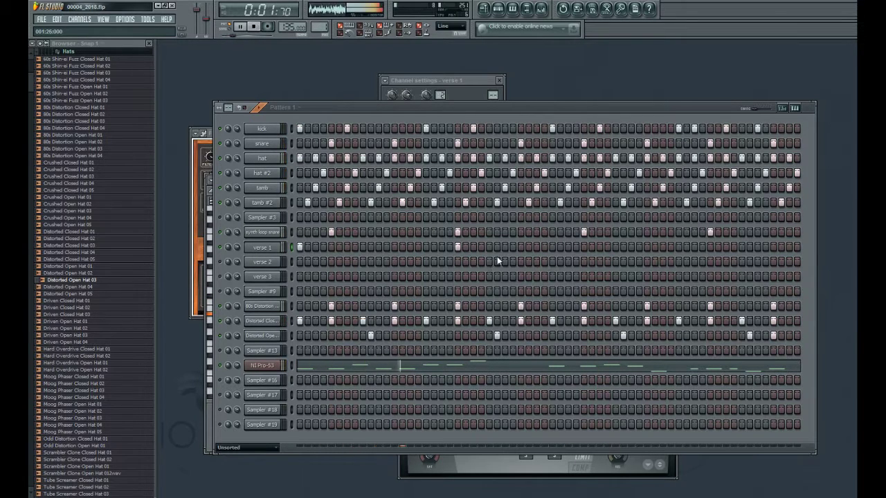
pyautogui.press('space')
pyautogui.press('space')
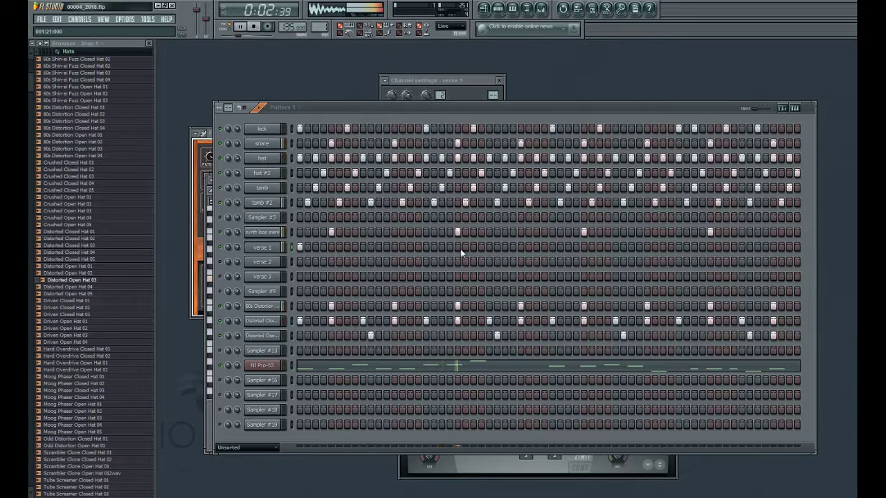
pyautogui.press('space')
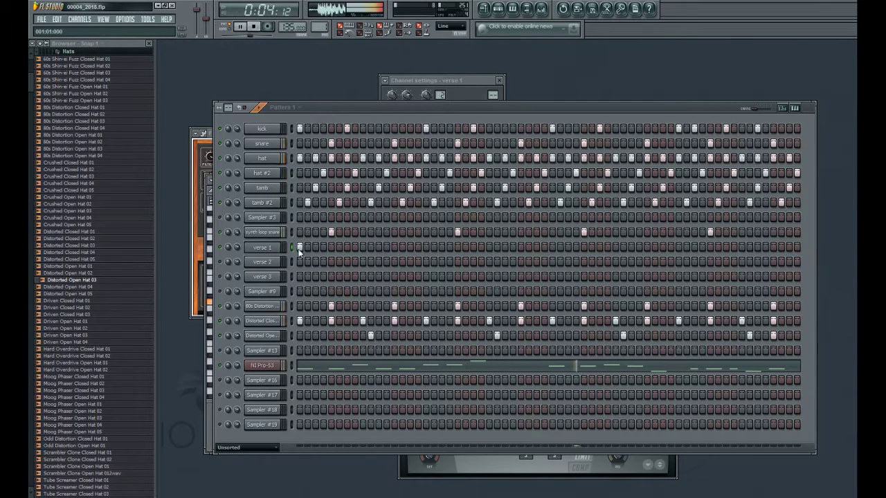
# Step: Try the verse 3 sample on step 1 instead of verse 1, and check its channel settings during playback
pyautogui.click(300, 276)
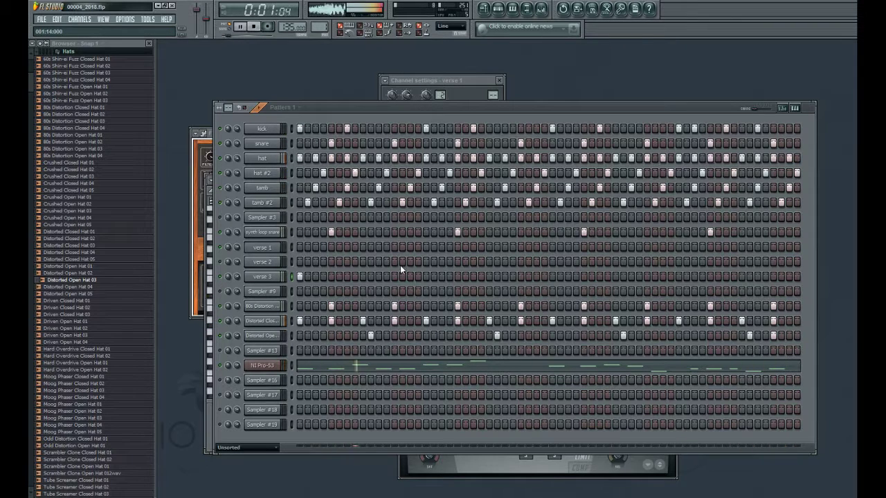
pyautogui.press('space')
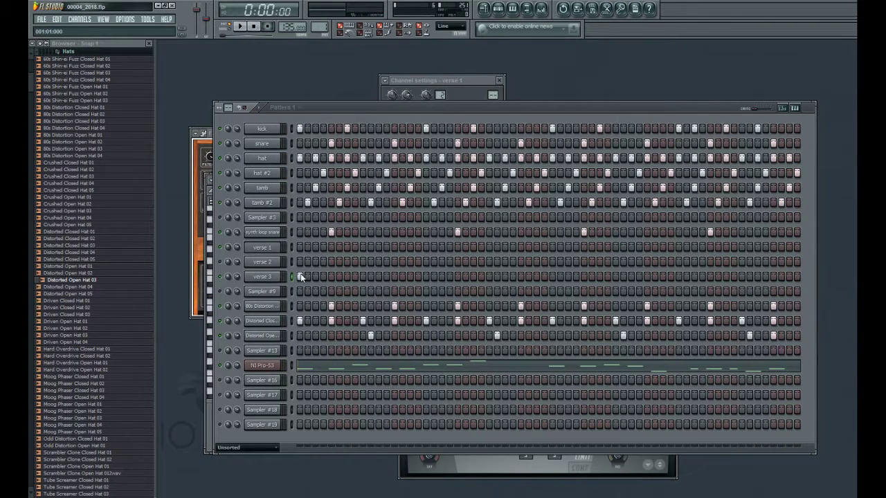
pyautogui.click(261, 276)
pyautogui.press('space')
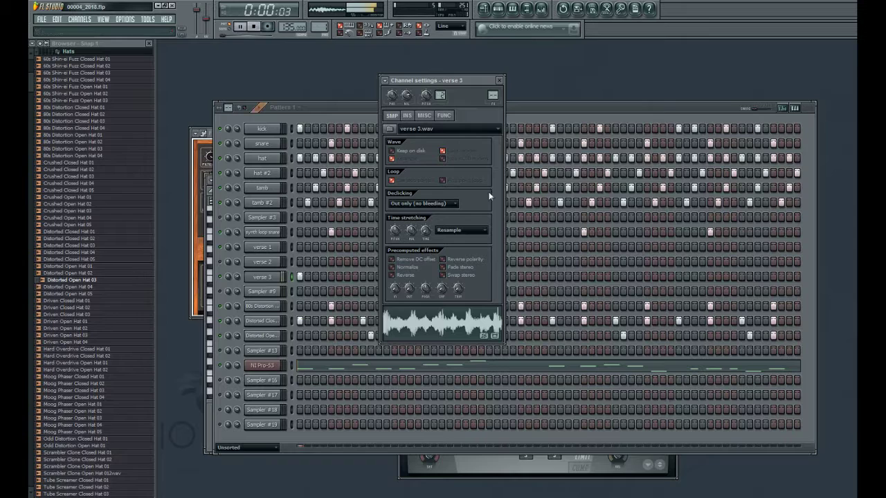
pyautogui.click(377, 254)
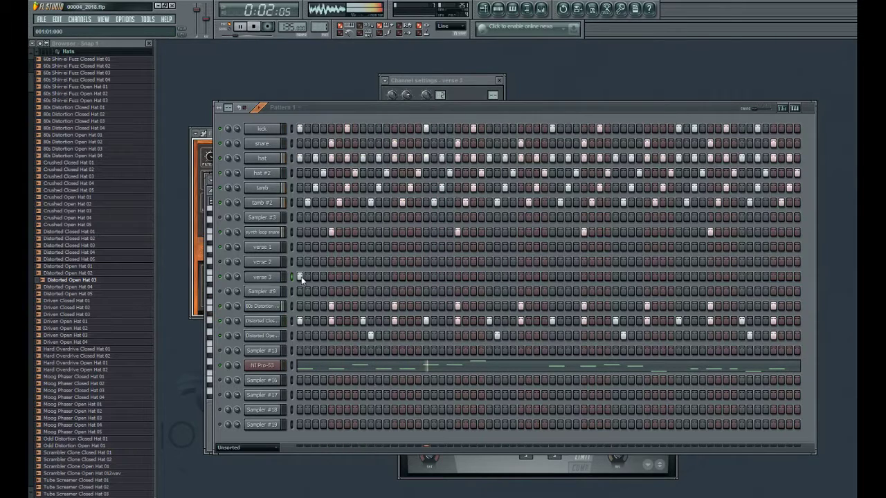
# Step: Try a second verse 3 trigger on step 21, restarting playback to judge its timing
pyautogui.click(457, 277)
pyautogui.press('space')
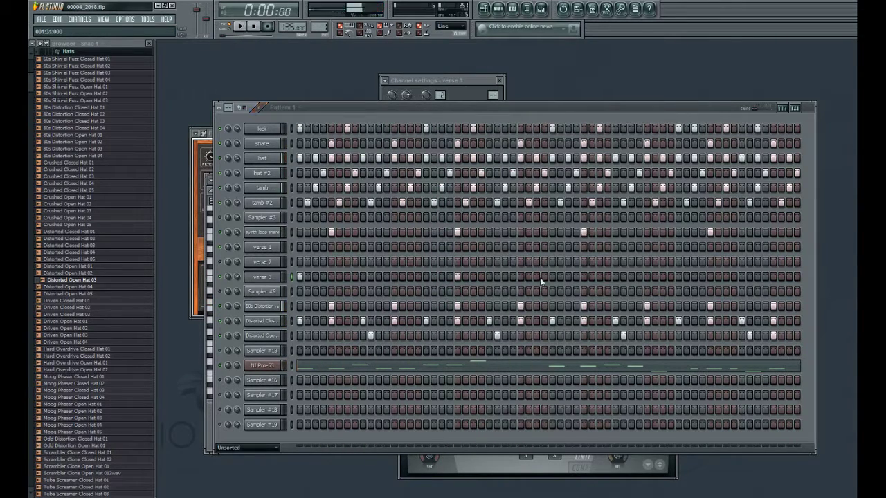
pyautogui.press('space')
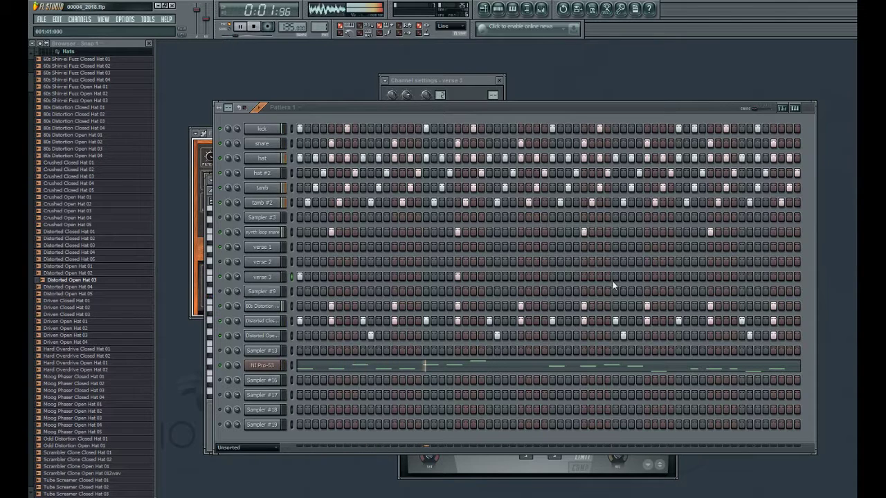
pyautogui.click(457, 277)
pyautogui.press('space')
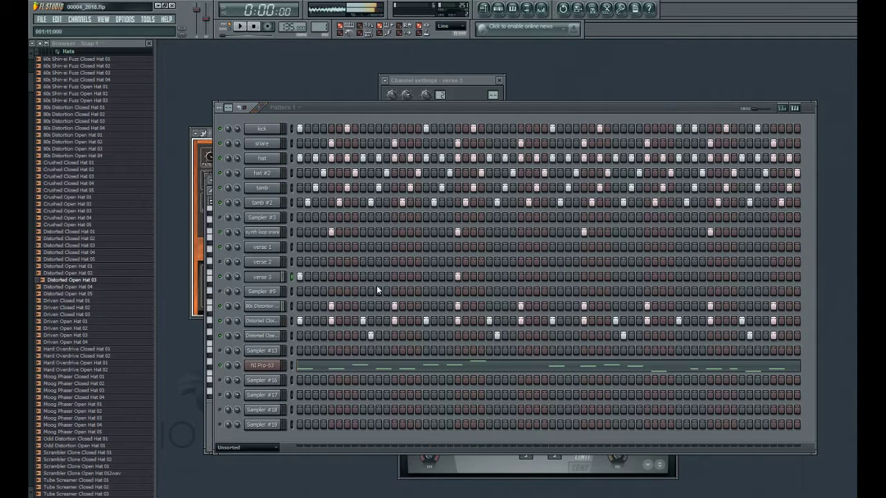
pyautogui.press('space')
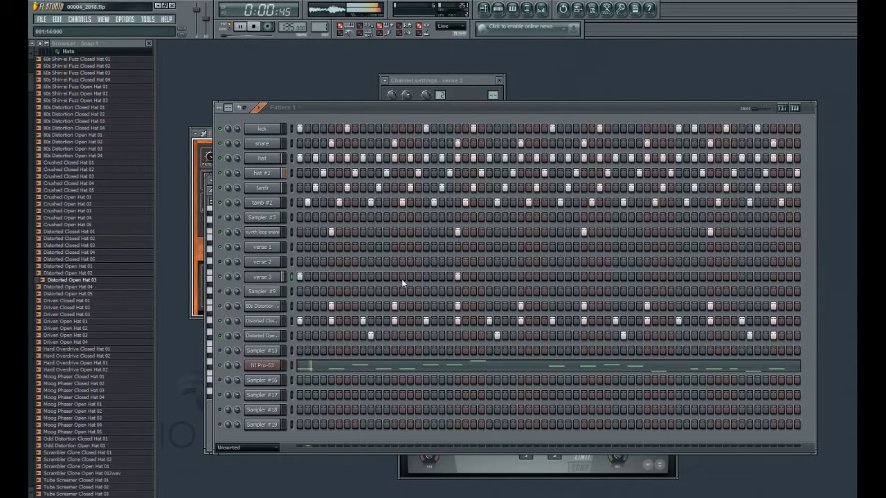
# Step: Clear the verse 3 triggers on steps 1 and 21 and place a verse 3 trigger on step 57
pyautogui.click(457, 277)
pyautogui.click(299, 277)
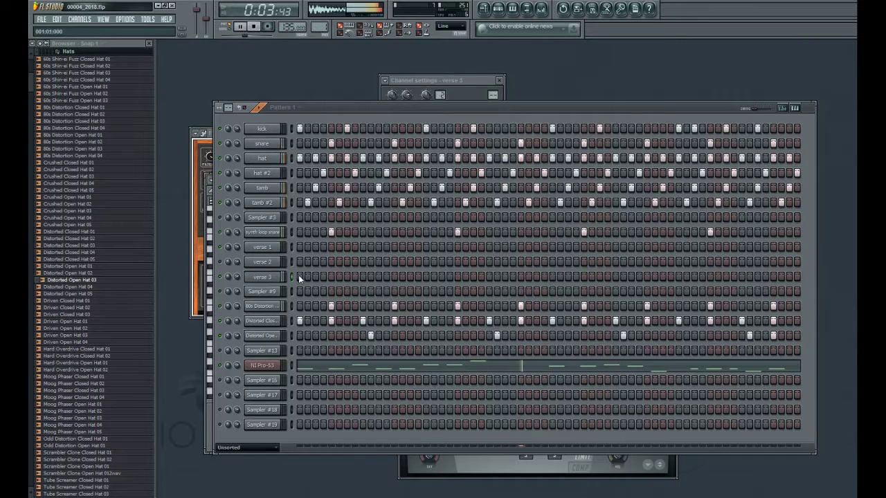
pyautogui.click(741, 277)
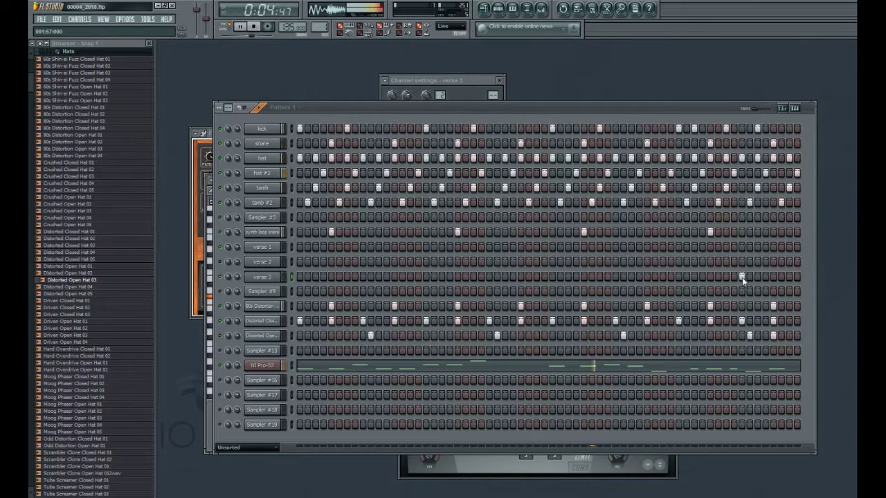
# Step: Place verse 3 triggers on steps 9, 25 and 41, discarding a trial trigger on step 33
pyautogui.click(364, 278)
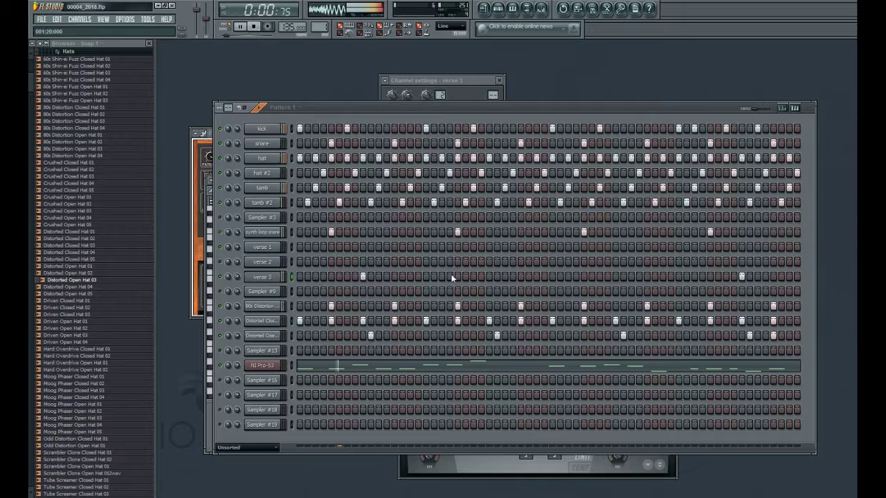
pyautogui.click(552, 277)
pyautogui.click(552, 277)
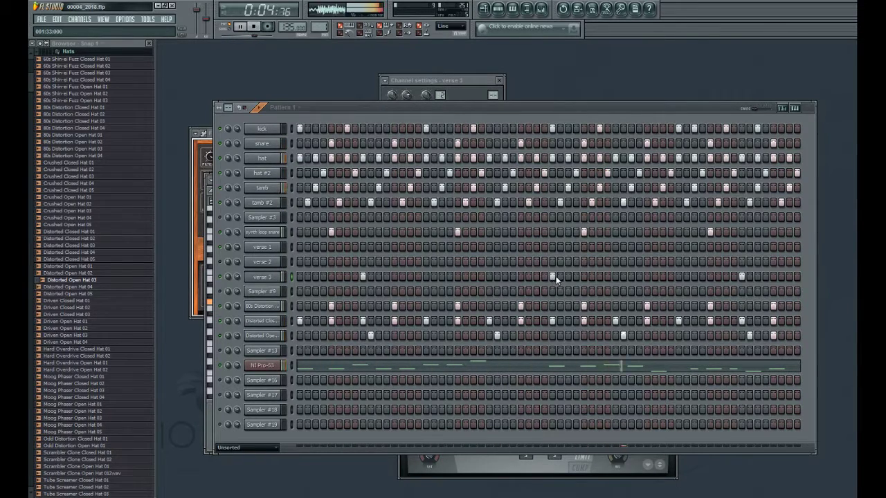
pyautogui.click(488, 276)
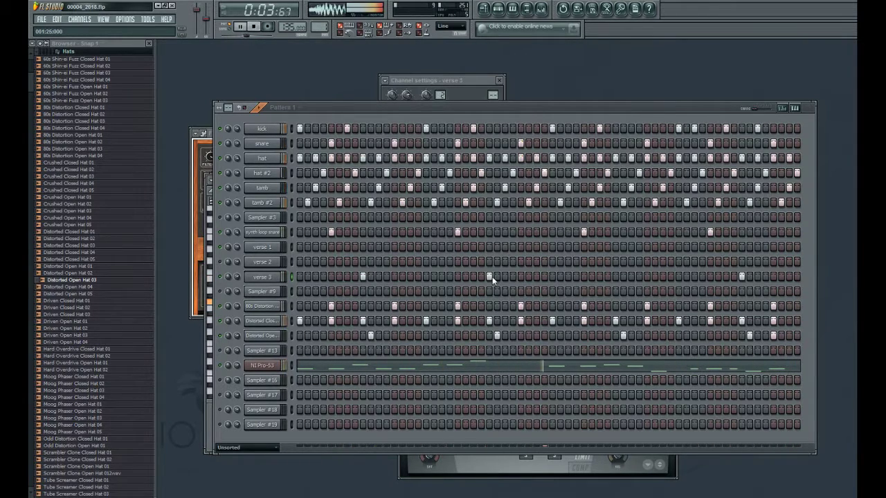
pyautogui.click(616, 276)
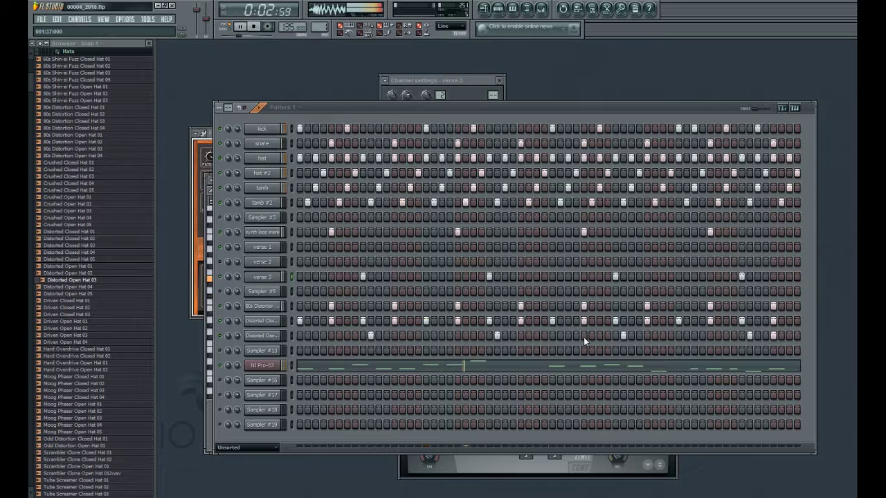
pyautogui.click(553, 320)
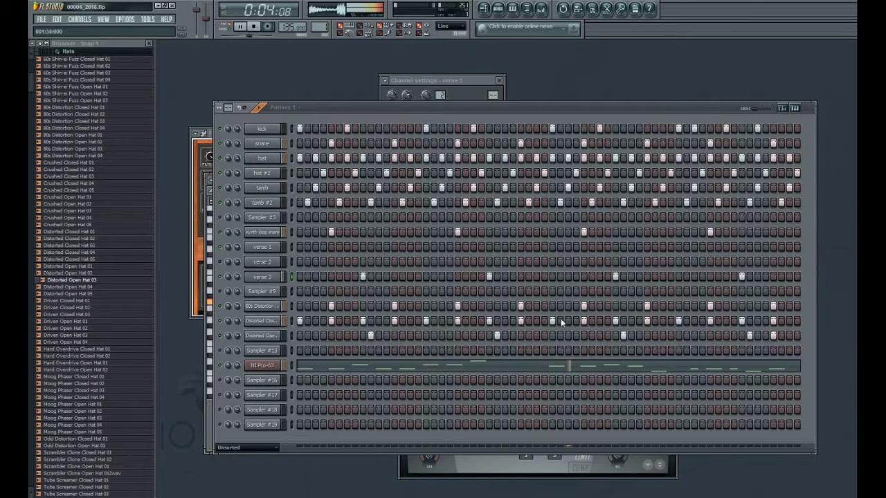
# Step: Open verse 3's channel settings and adjust its time-stretch time during playback, trying original clip tempos of 166, 138 and 136 BPM
pyautogui.click(267, 276)
pyautogui.click(269, 277)
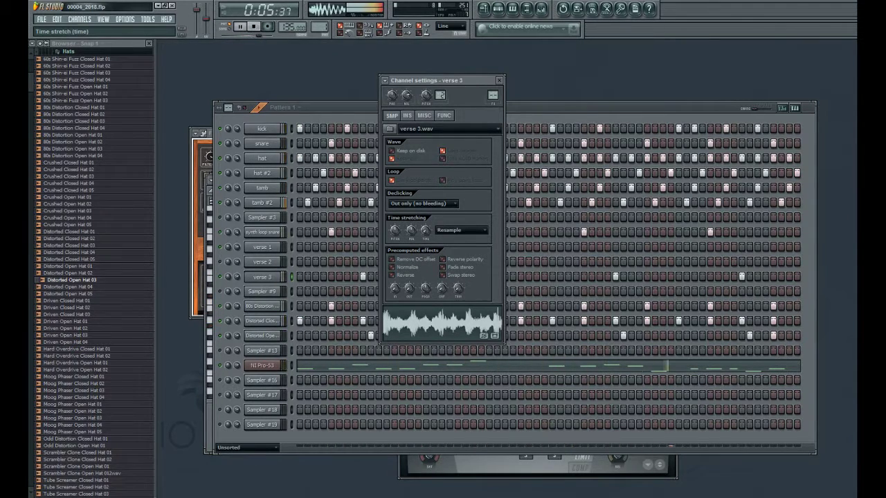
pyautogui.moveTo(426, 232); pyautogui.dragTo(425, 234)
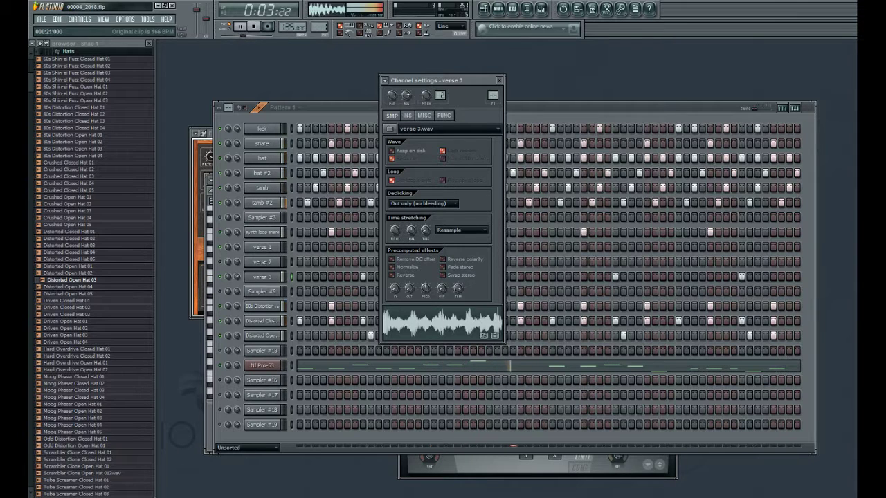
pyautogui.scroll(-4, 427, 233)
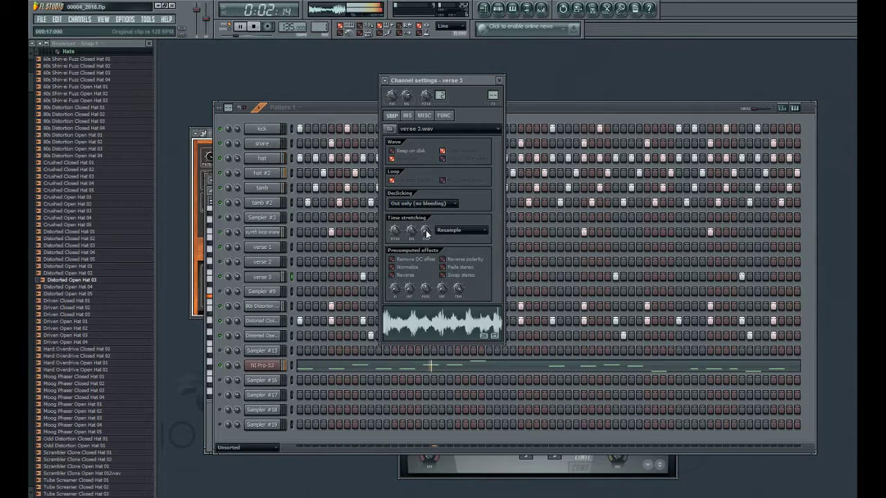
pyautogui.scroll(-1, 426, 233)
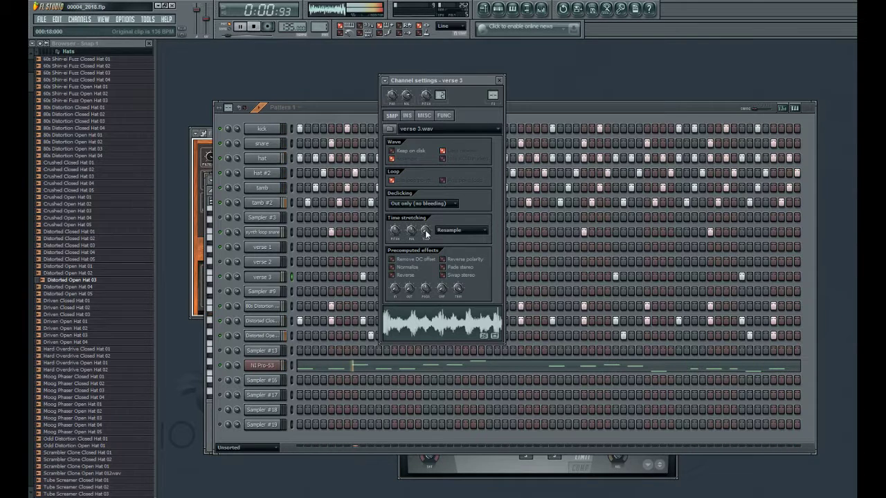
pyautogui.scroll(-2, 425, 233)
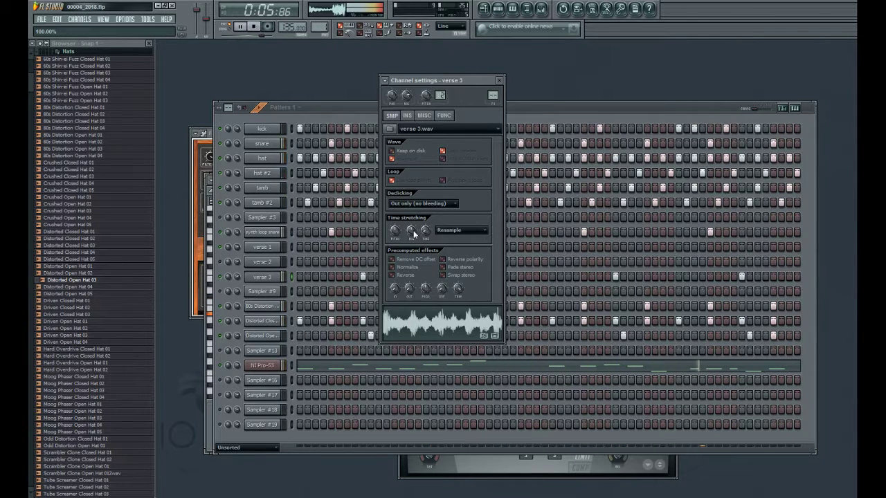
# Step: Try time-stretch multipliers of 94.61%, 97.94% and 99.31% on verse 3, and return to the step sequencer
pyautogui.scroll(-2, 413, 231)
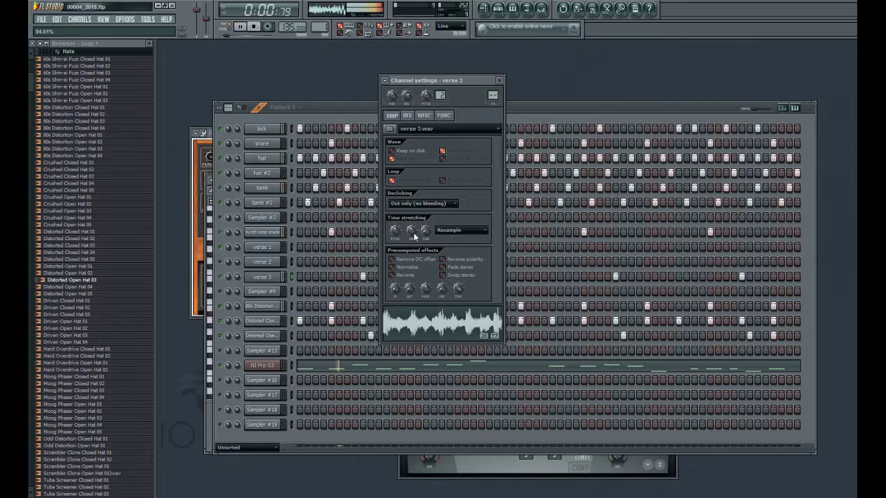
pyautogui.scroll(1, 413, 231)
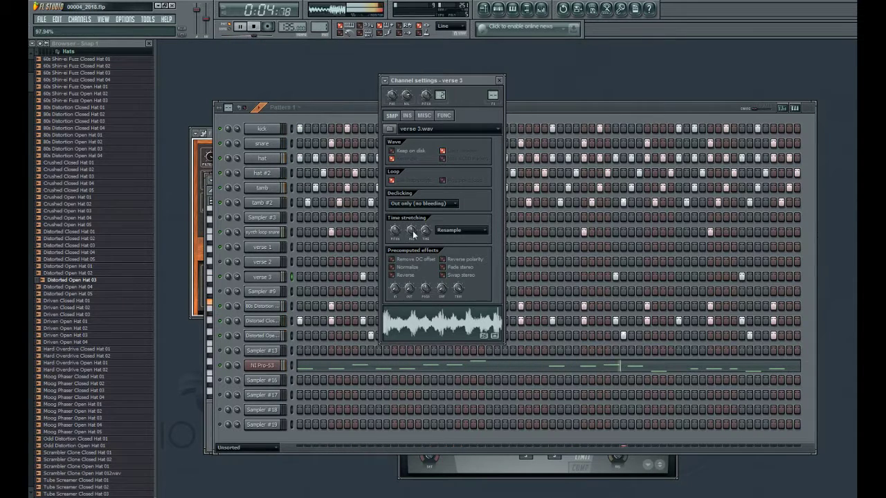
pyautogui.scroll(1, 412, 233)
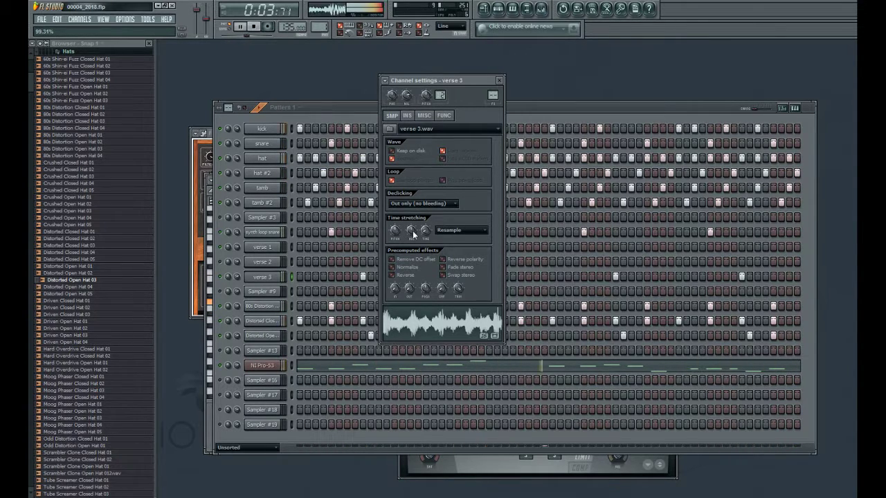
pyautogui.scroll(1, 413, 233)
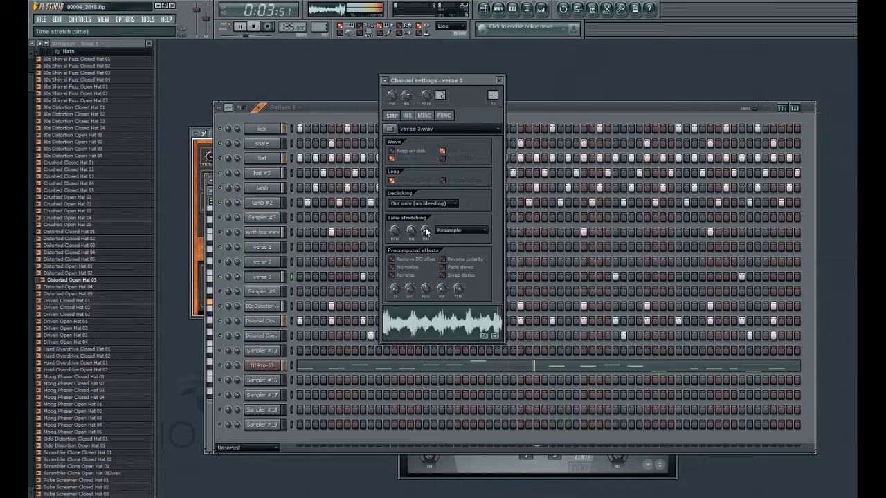
pyautogui.click(519, 105)
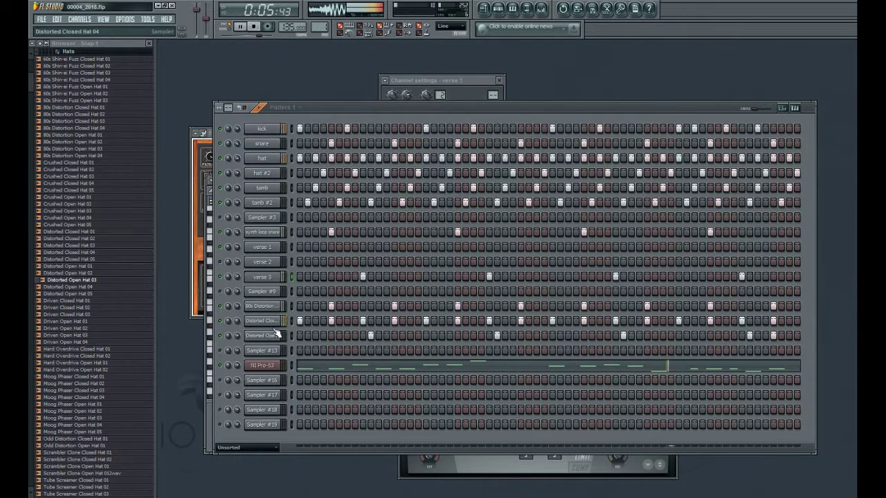
# Step: Reopen verse 3's instrument settings, compare band pass and high pass filters during playback, and leave the filter on HP
pyautogui.click(265, 279)
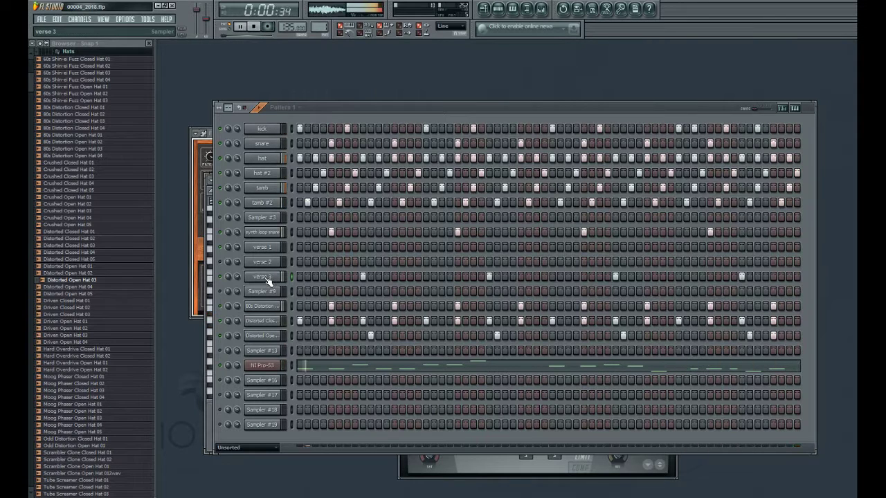
pyautogui.click(255, 279)
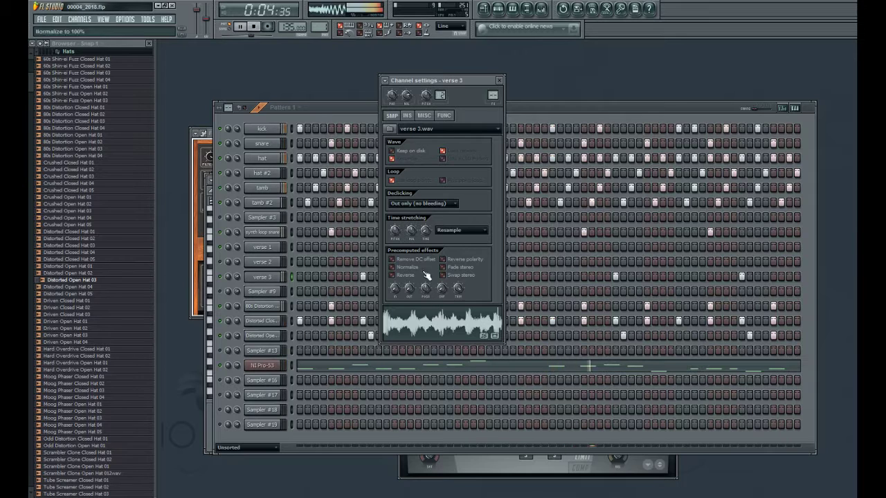
pyautogui.click(423, 115)
pyautogui.click(408, 115)
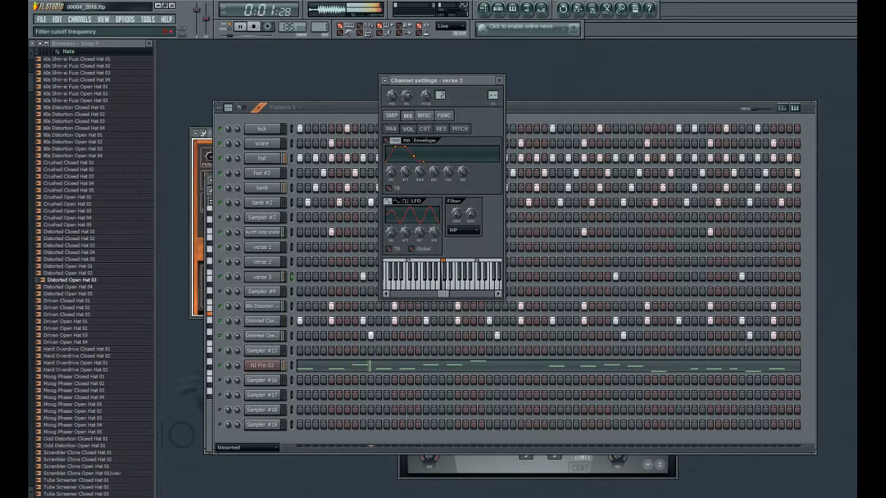
pyautogui.scroll(-3, 469, 233)
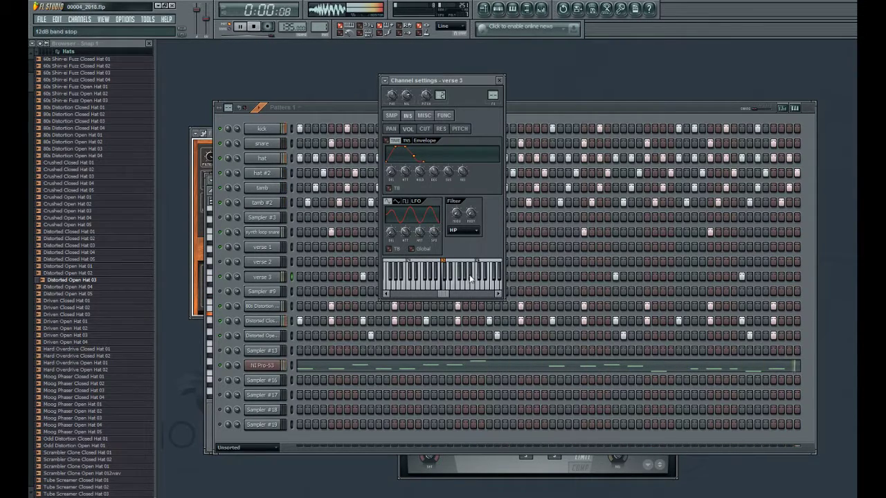
pyautogui.scroll(1, 464, 230)
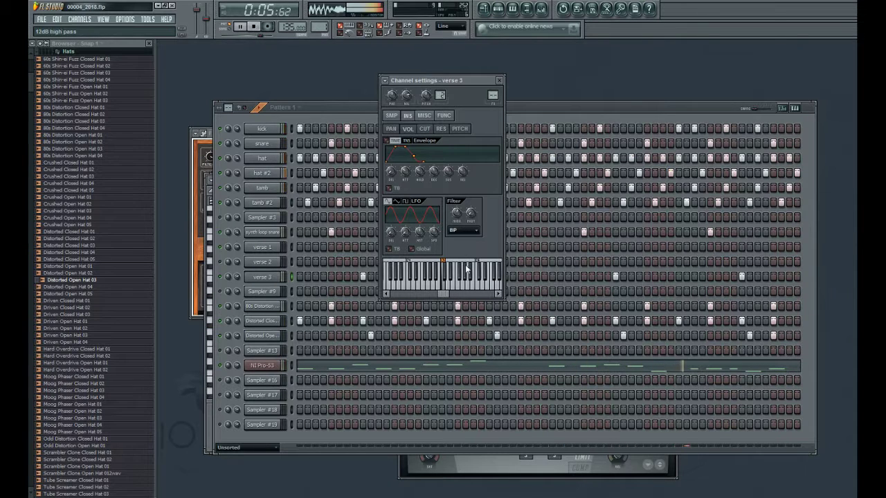
pyautogui.scroll(-1, 465, 232)
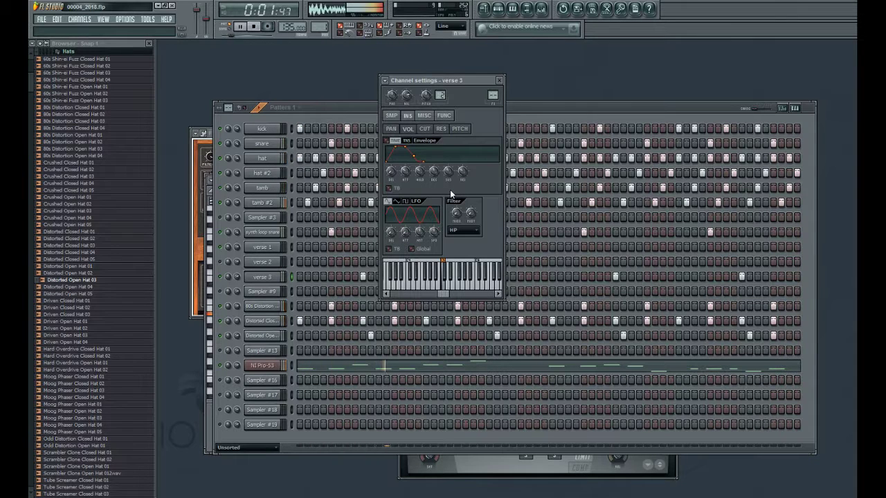
# Step: Close the verse 3 channel settings, collapse the Hats sample folder and open the Kicks folder
pyautogui.click(515, 113)
pyautogui.click(259, 364)
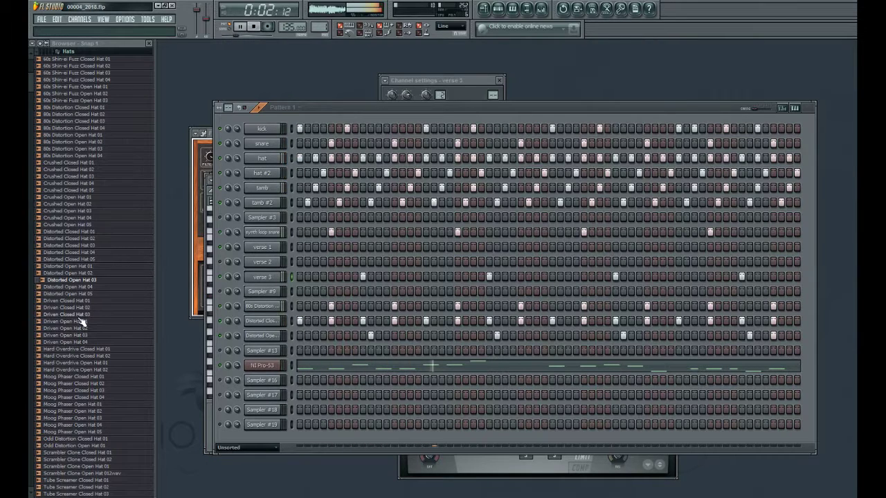
pyautogui.click(69, 53)
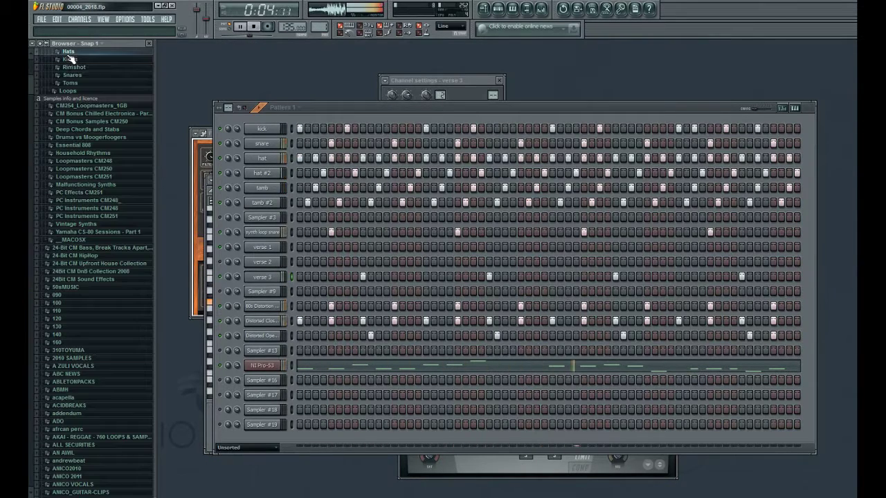
pyautogui.click(69, 59)
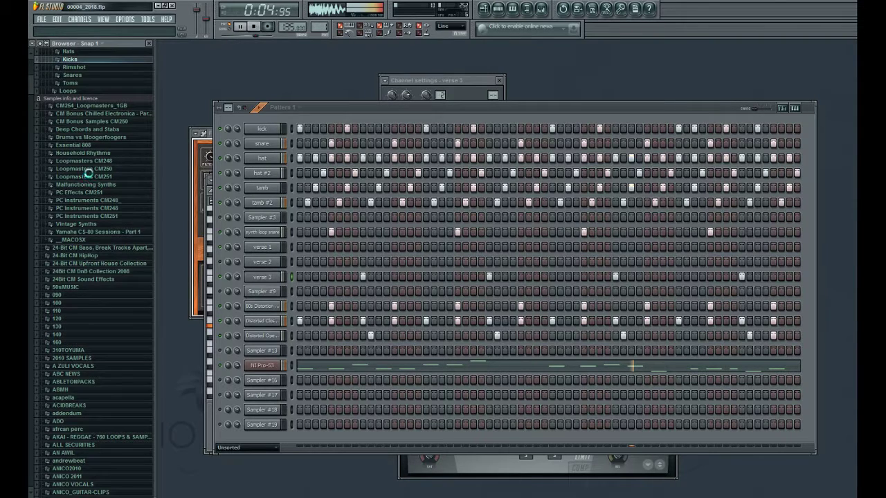
# Step: Audition several Driven Kick samples and load Driven Kick 02 into the Sampler #16 channel
pyautogui.click(116, 288)
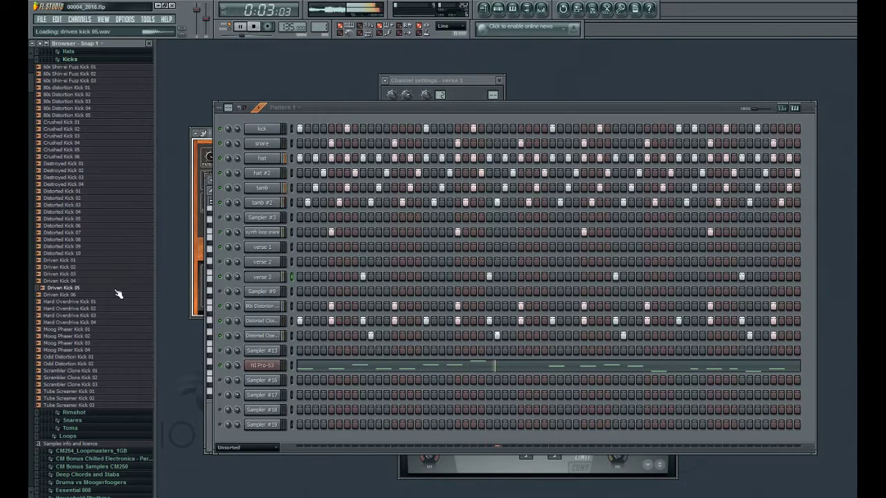
pyautogui.click(113, 275)
pyautogui.click(101, 263)
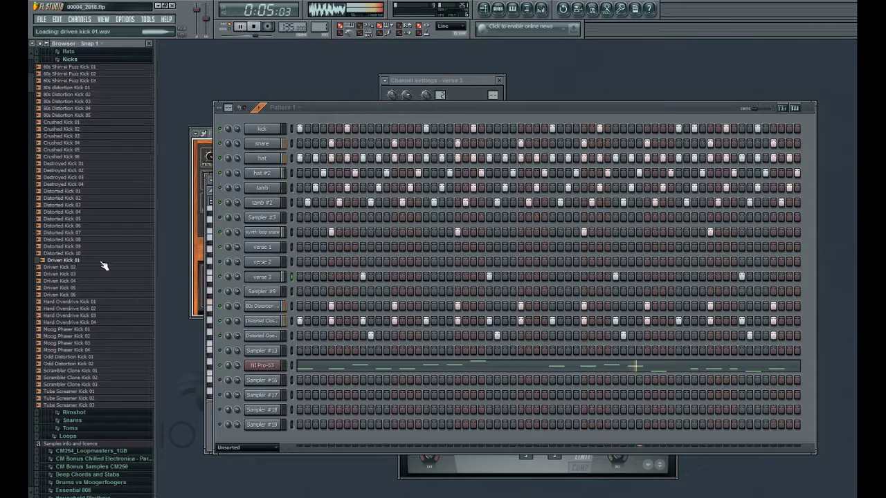
pyautogui.click(104, 267)
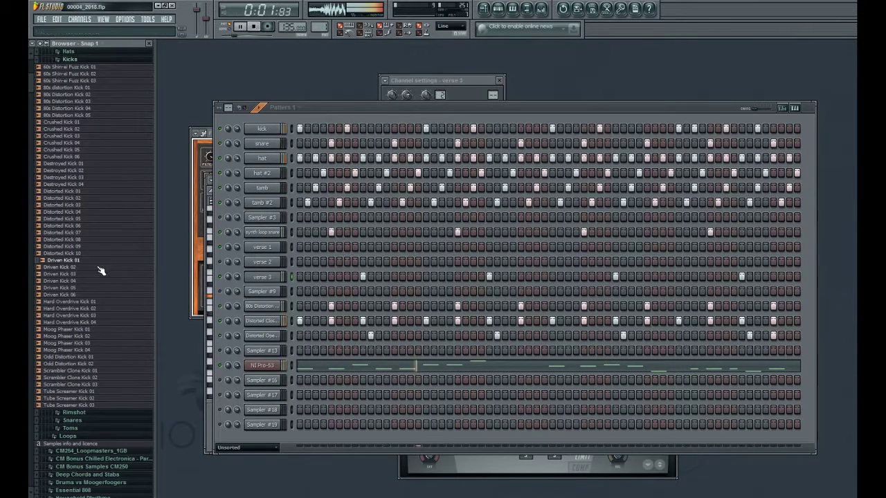
pyautogui.moveTo(102, 267); pyautogui.dragTo(263, 380)
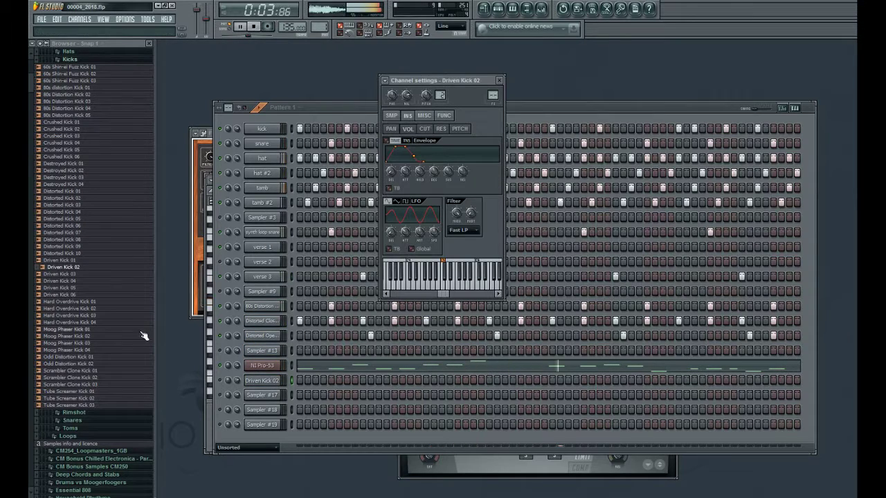
# Step: Switch from the Kicks to the Snares sample folder and load Hard Overdrive Snare 07 into the Sampler #17 channel
pyautogui.click(72, 59)
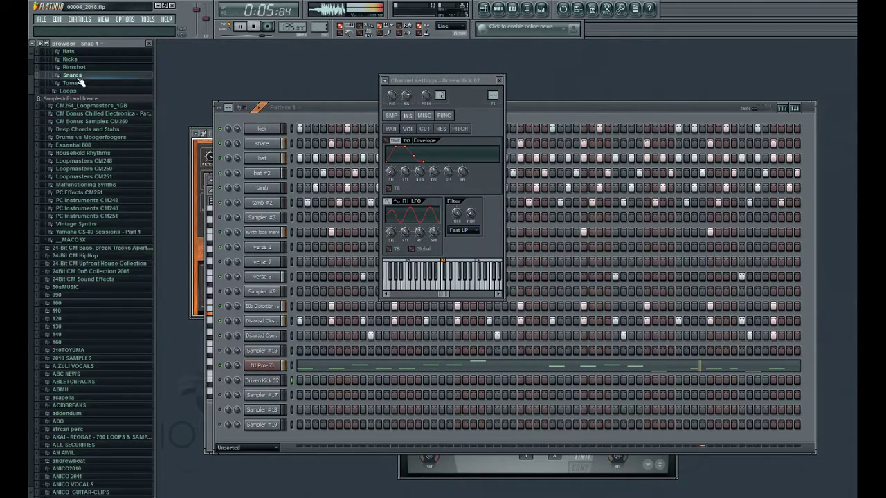
pyautogui.click(80, 74)
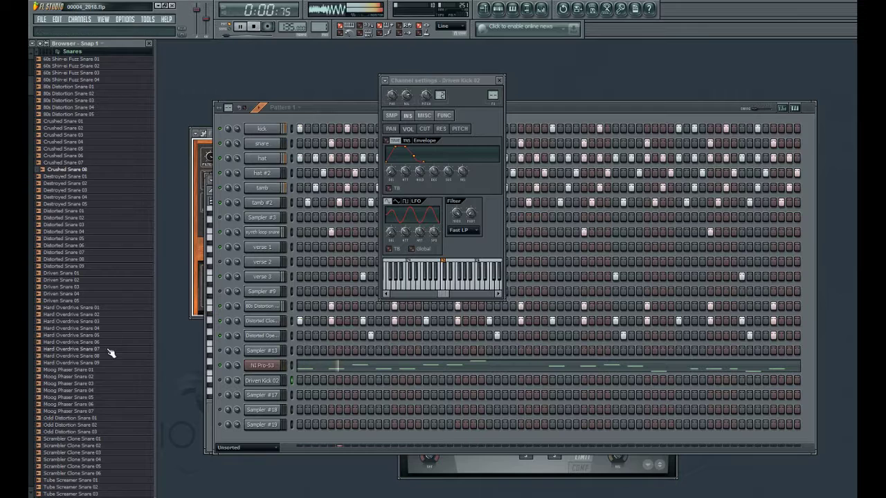
pyautogui.moveTo(107, 350); pyautogui.dragTo(261, 395)
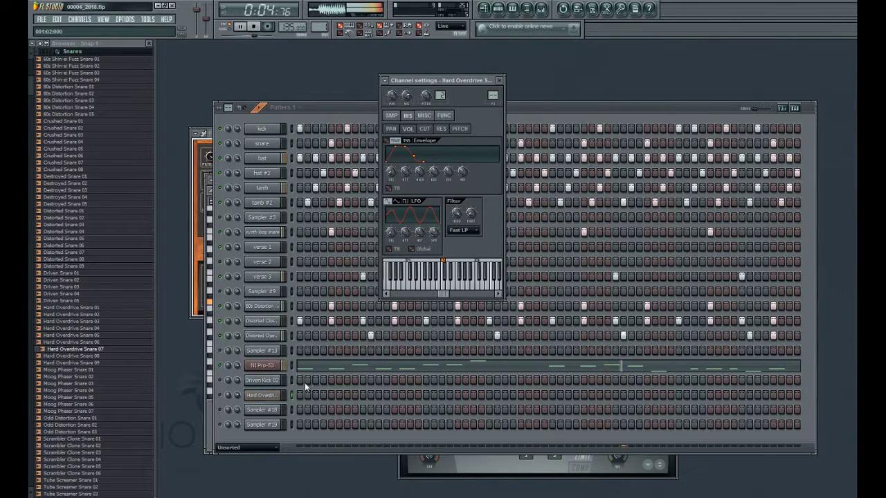
# Step: Program Hard Overdrive Snare 07 hits on steps 9, 25, 41 and 57 of the pattern
pyautogui.click(368, 398)
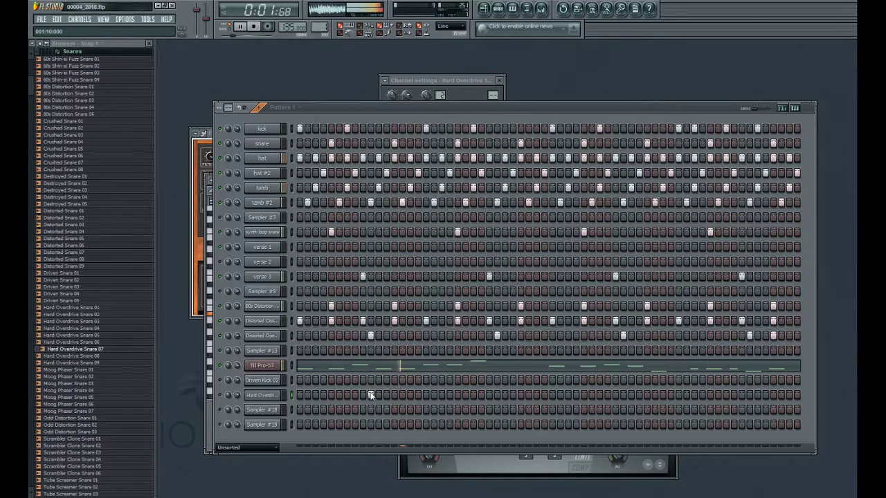
pyautogui.click(488, 395)
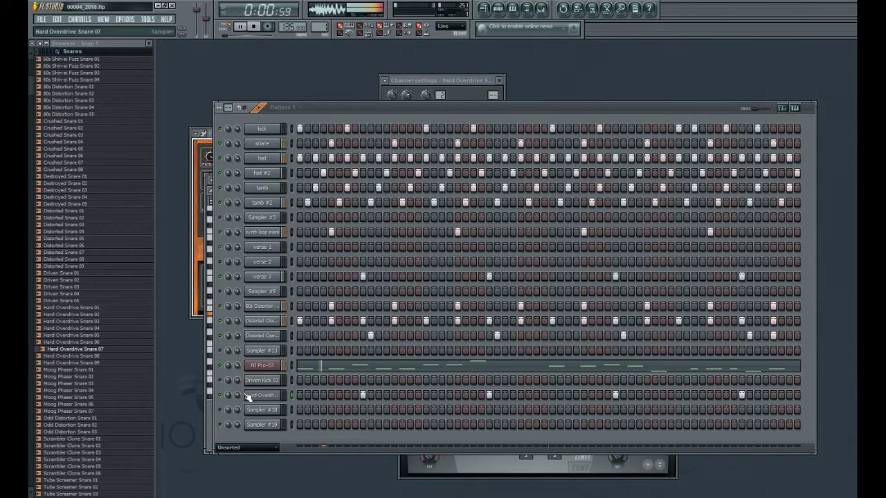
# Step: Program Driven Kick 02 hits on steps 1, 7, 17, 23, 33 and 39, matching the main kick's rhythm
pyautogui.click(299, 381)
pyautogui.click(347, 381)
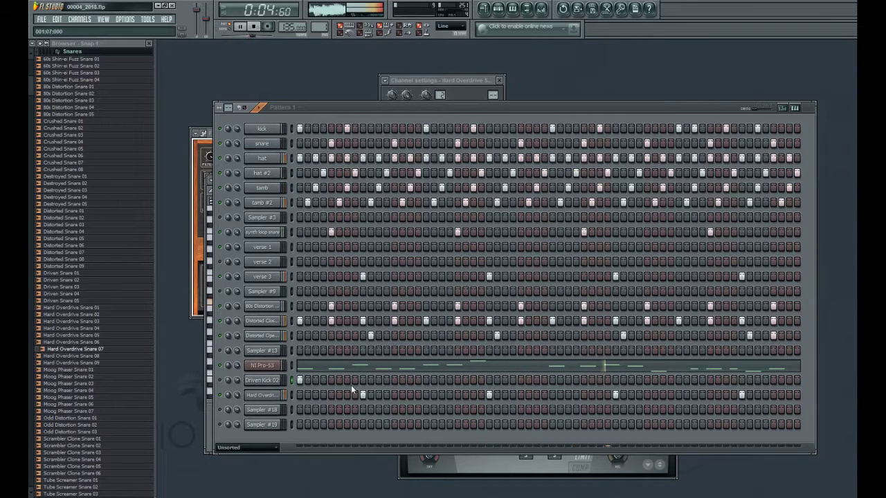
pyautogui.click(426, 381)
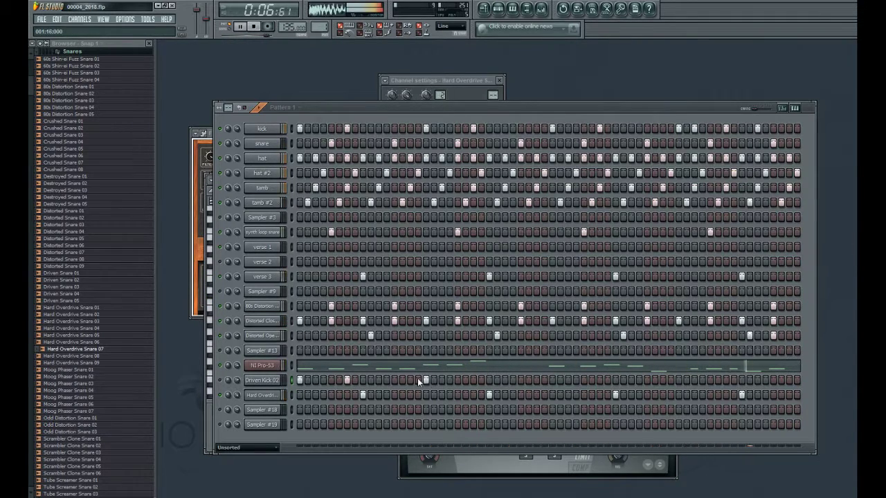
pyautogui.click(473, 380)
pyautogui.click(552, 380)
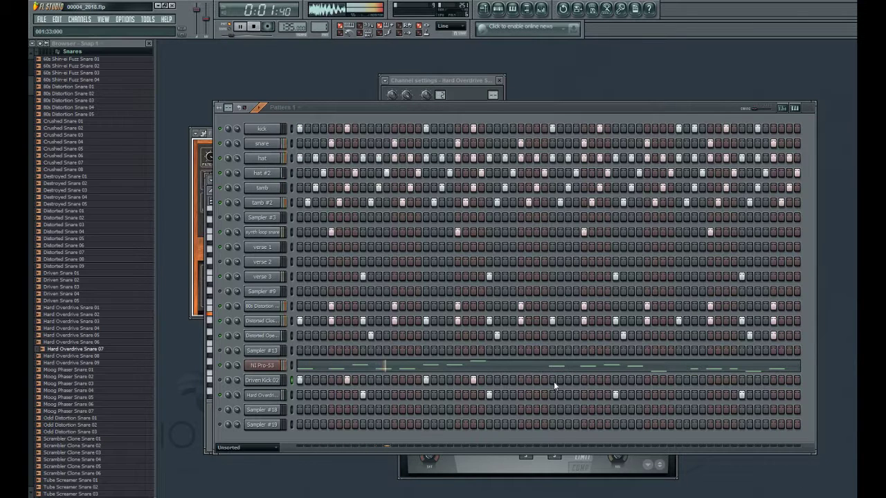
pyautogui.click(592, 381)
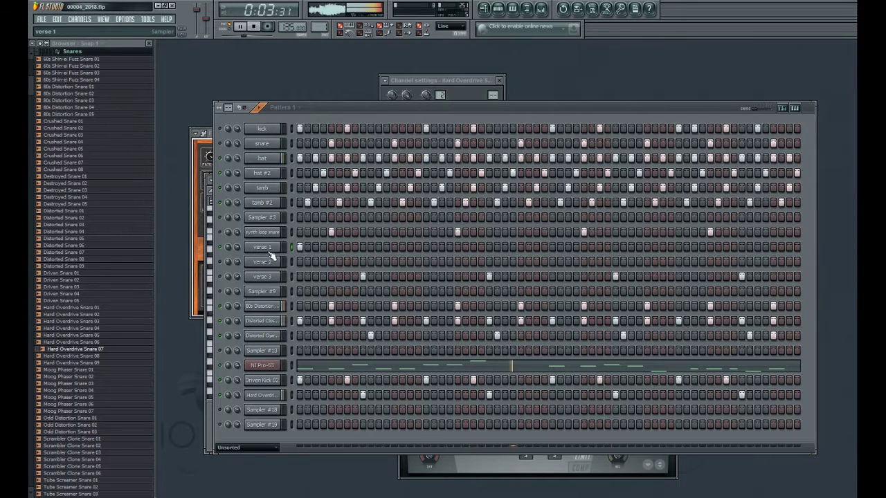
# Step: Open the sample settings of the verse 1 channel
pyautogui.click(263, 247)
pyautogui.click(393, 116)
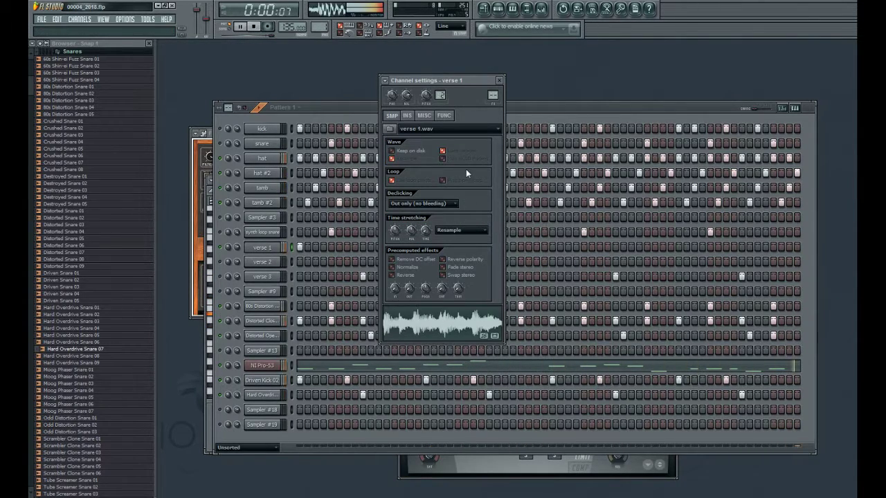
pyautogui.click(500, 82)
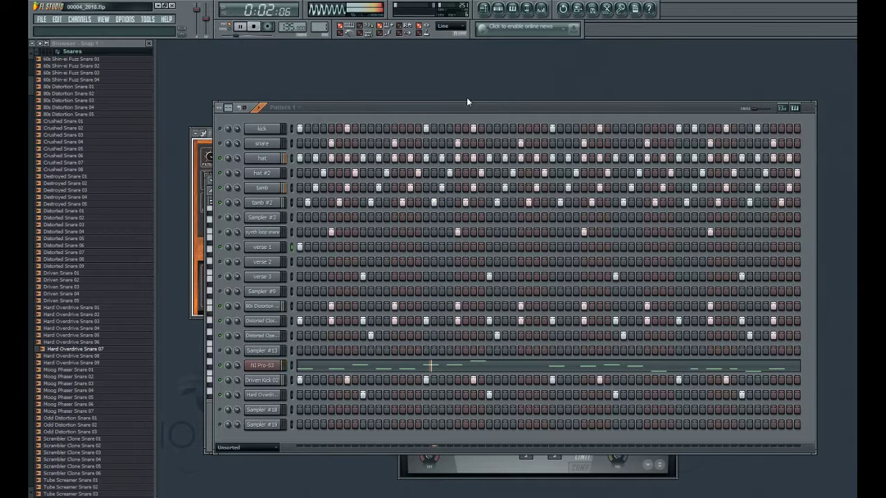
pyautogui.click(271, 249)
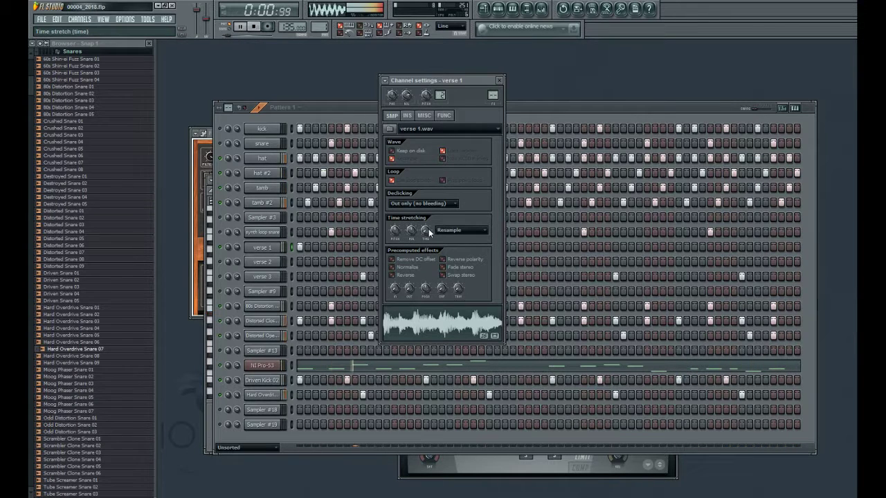
# Step: Try Auto time stretching on the verse 1 sample and restart playback to compare it with the beat
pyautogui.moveTo(395, 232); pyautogui.dragTo(401, 234)
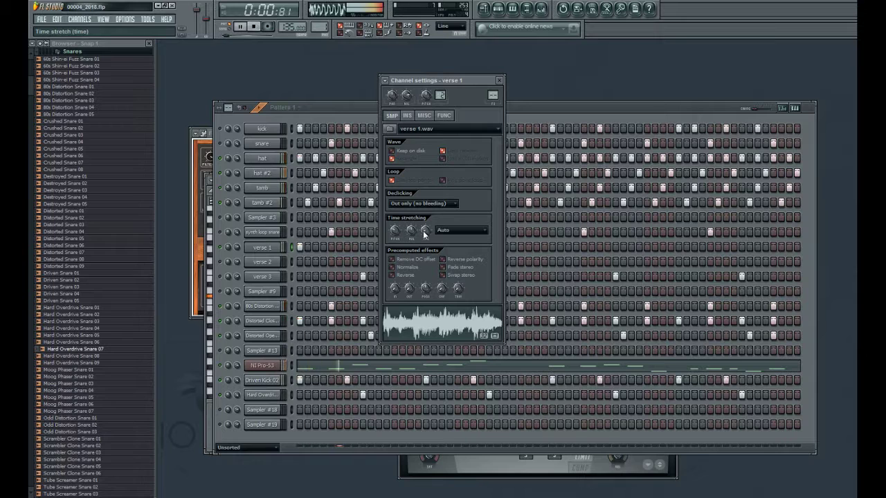
pyautogui.press('space')
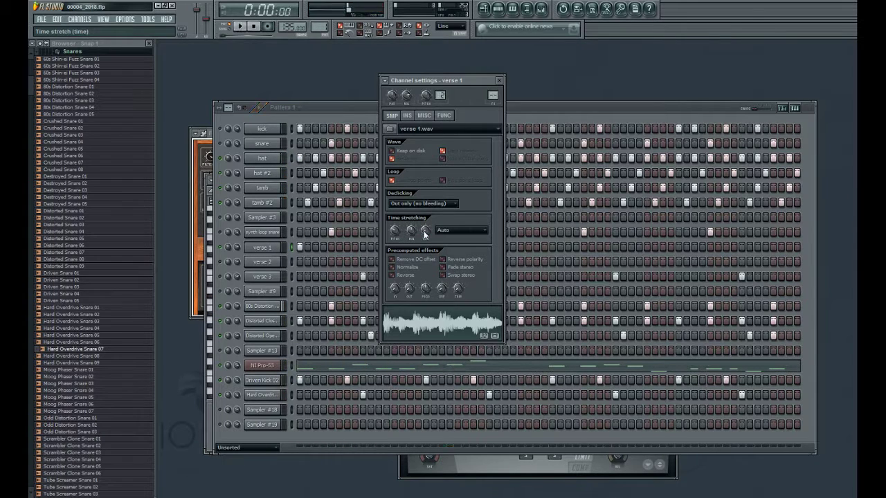
pyautogui.press('space')
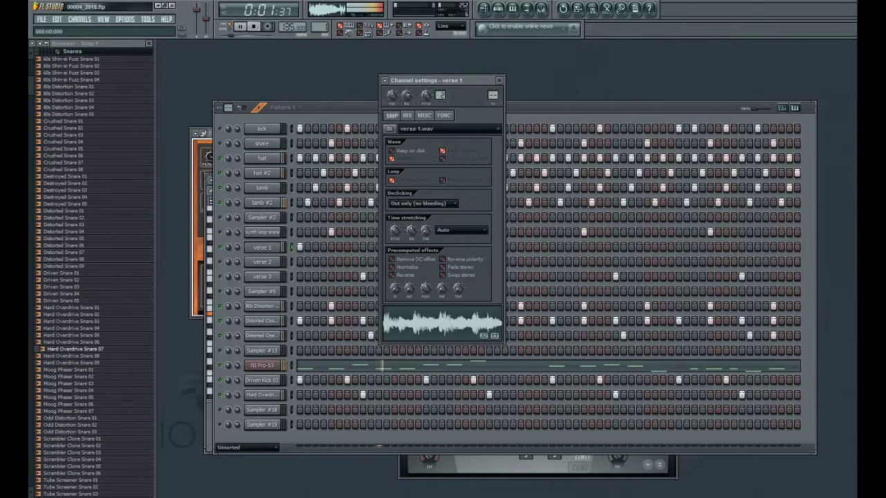
pyautogui.press('space')
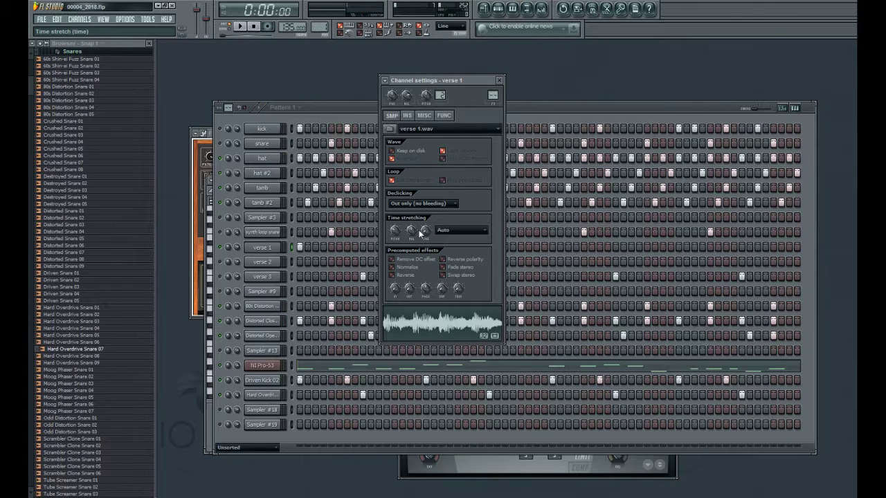
pyautogui.press('space')
pyautogui.press('F6')
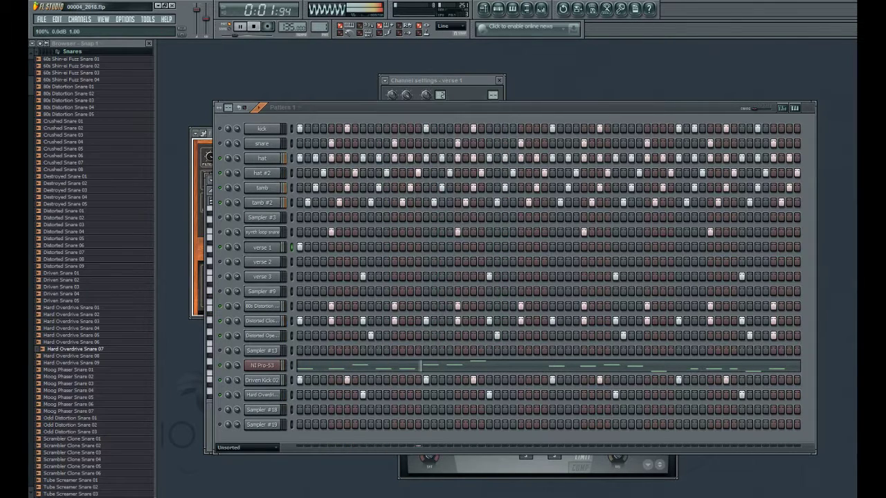
# Step: Reopen the verse 1 channel settings, set time stretching to Resample and play the pattern to check the vocal's timing
pyautogui.click(277, 249)
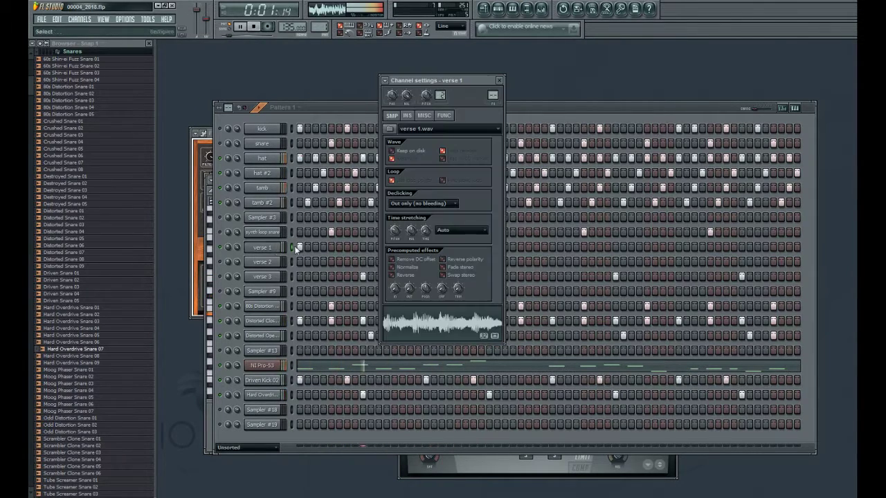
pyautogui.scroll(-1, 440, 231)
pyautogui.press('space')
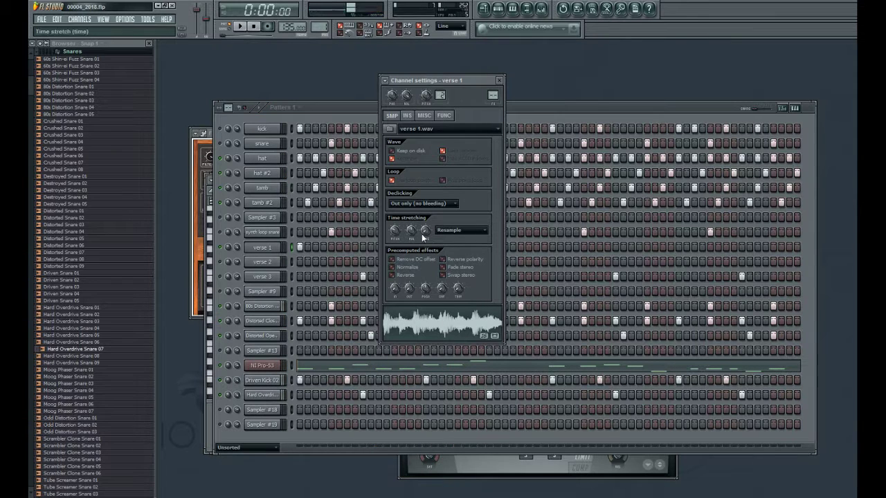
pyautogui.press('space')
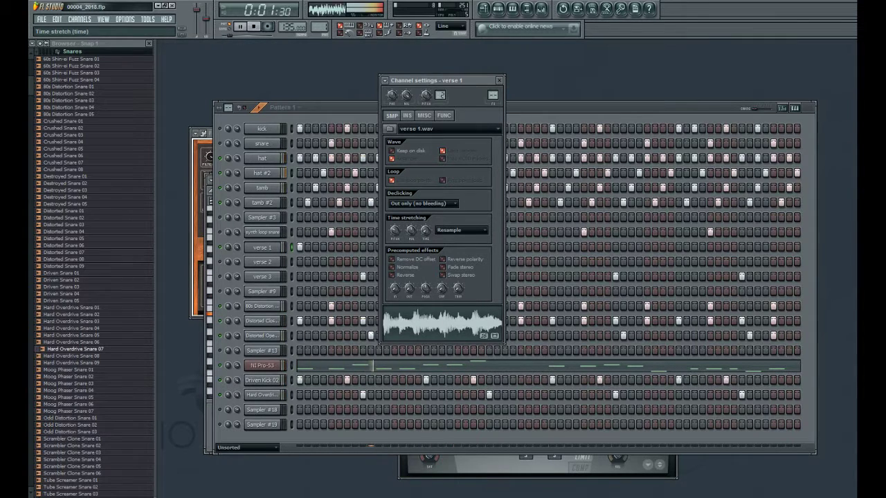
pyautogui.press('space')
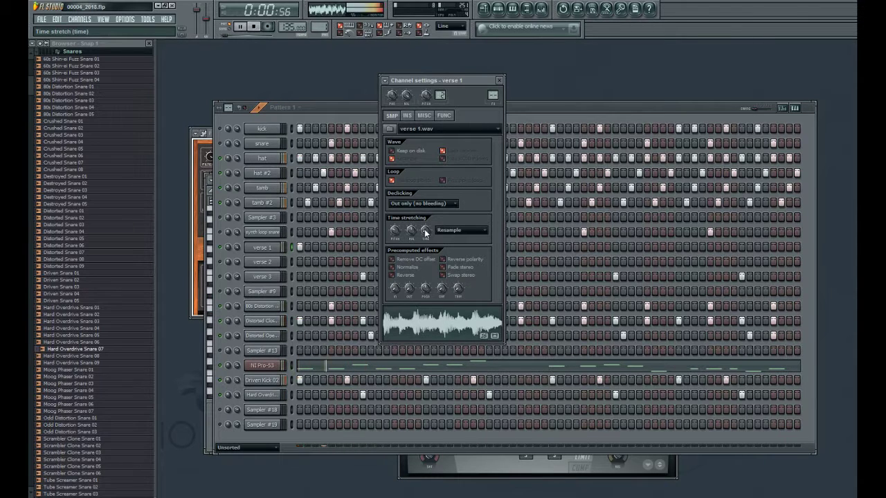
# Step: Adjust the verse 1 sample's stretch time during playback and try the Auto stretching mode again
pyautogui.click(426, 231)
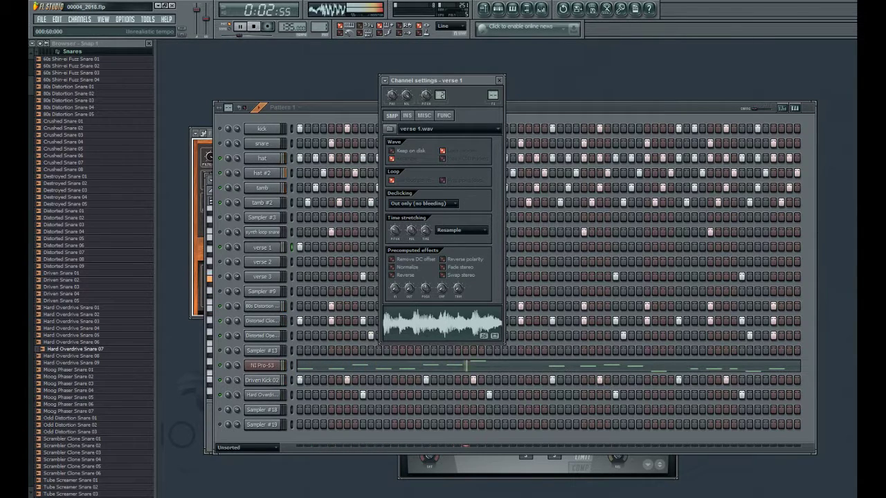
pyautogui.moveTo(426, 231); pyautogui.dragTo(426, 230)
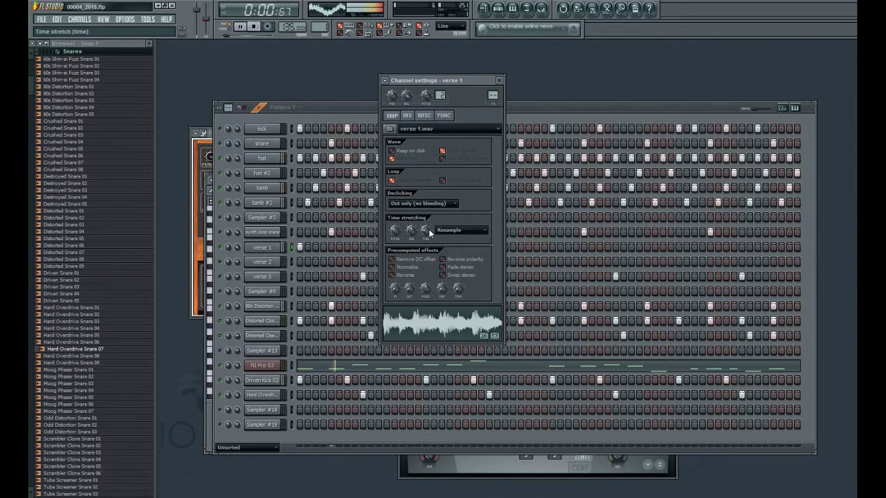
pyautogui.moveTo(429, 233); pyautogui.dragTo(400, 232)
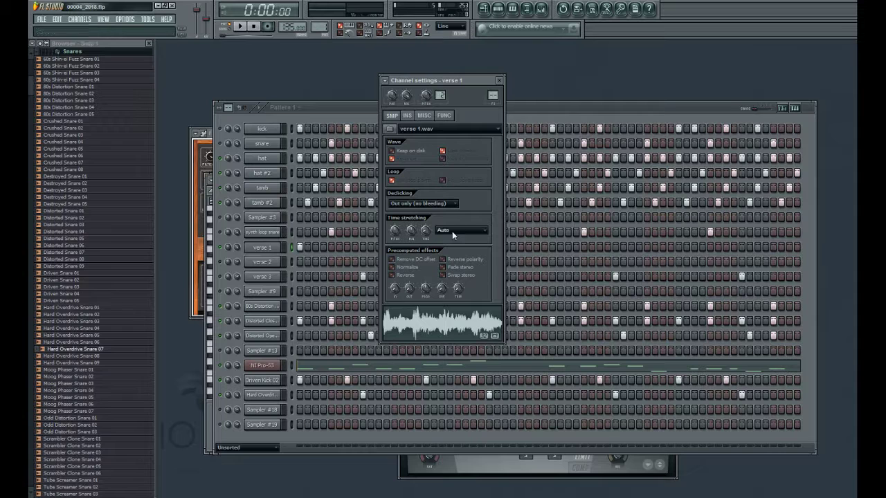
# Step: Return the verse 1 sample's stretching mode to Resample and replay the pattern from the start
pyautogui.scroll(-1, 454, 239)
pyautogui.press('space')
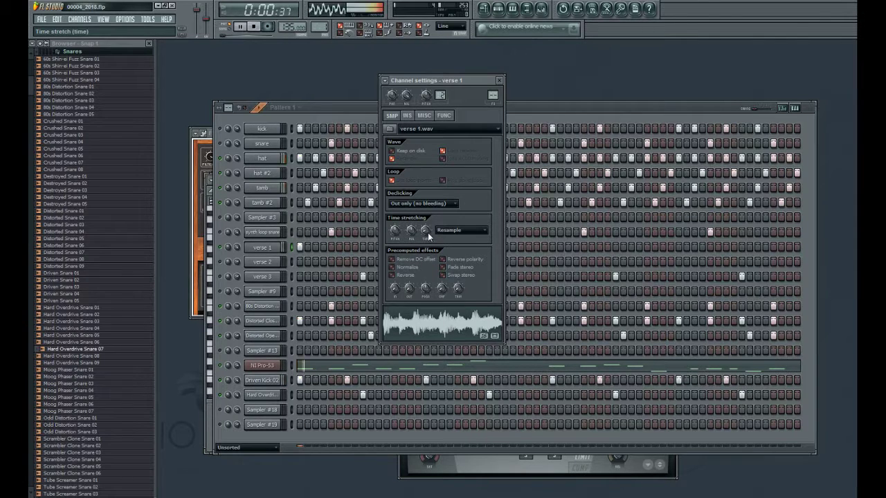
pyautogui.press('space')
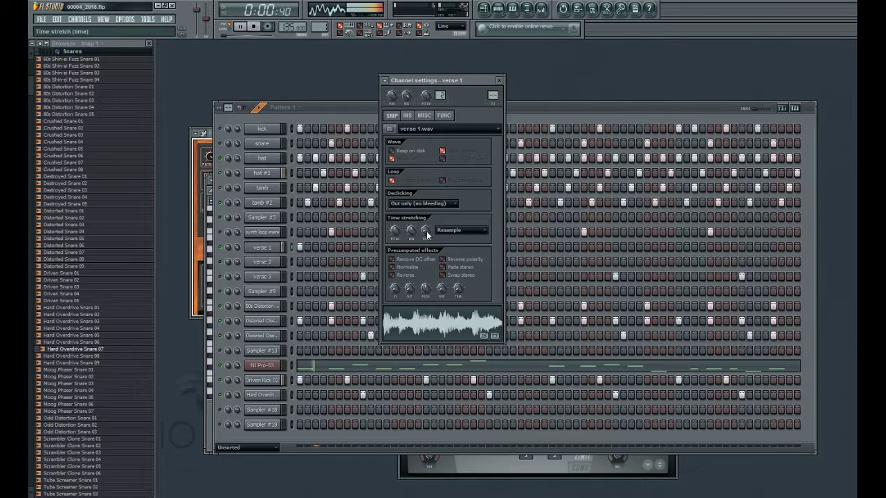
# Step: Fine-tune the verse 1 sample's stretch time and restart playback repeatedly to match it to the beat
pyautogui.moveTo(426, 231); pyautogui.dragTo(426, 218)
pyautogui.press('space')
pyautogui.press('space')
pyautogui.press('space')
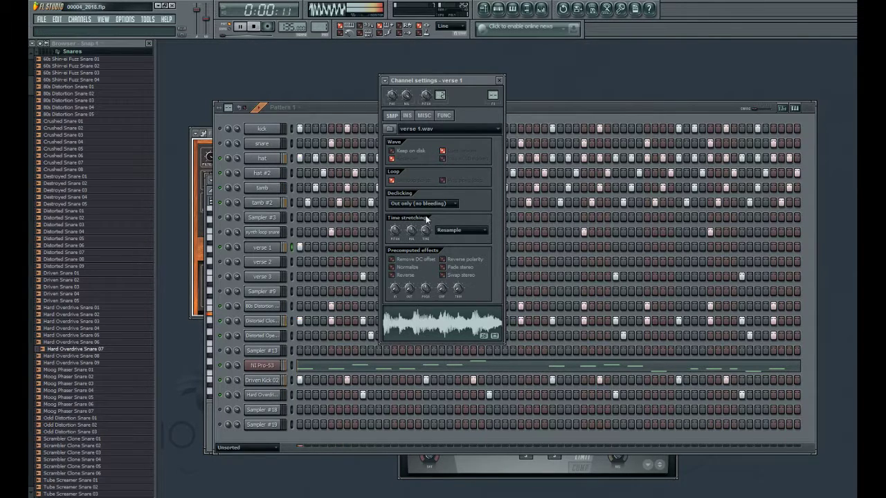
pyautogui.press('space')
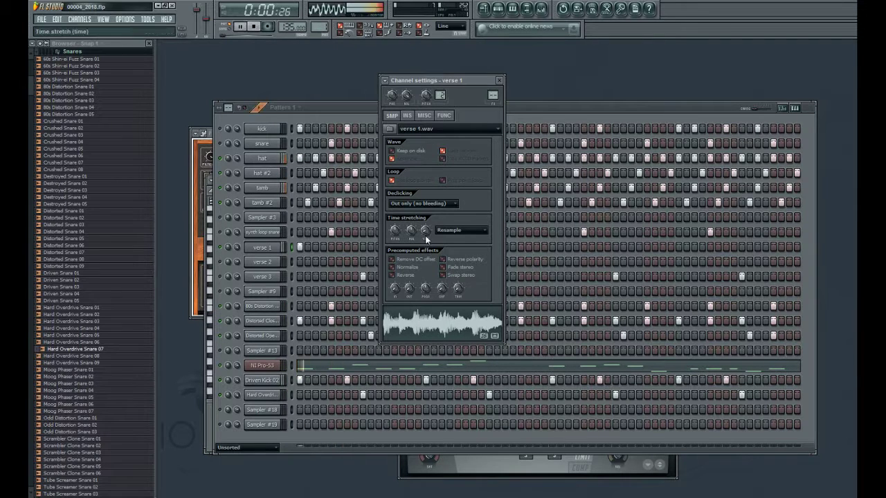
# Step: Adjust the verse 1 sample's stretch time again while the pattern plays from the start
pyautogui.press('space')
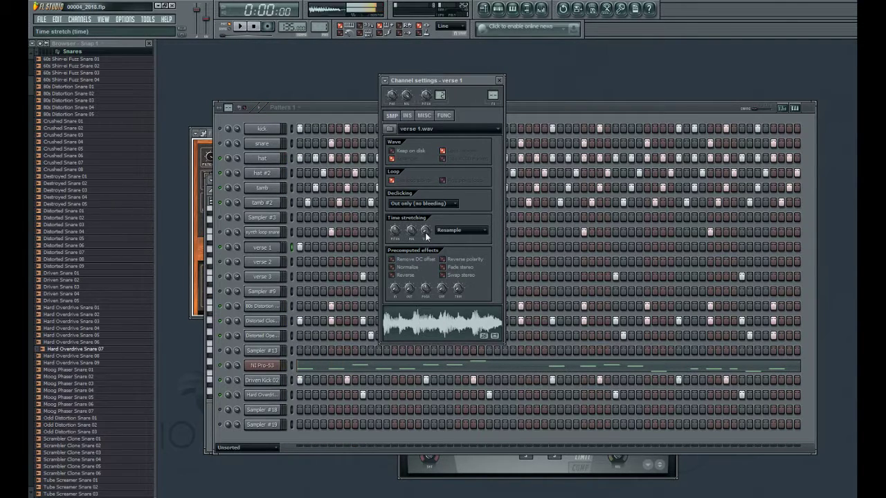
pyautogui.press('space')
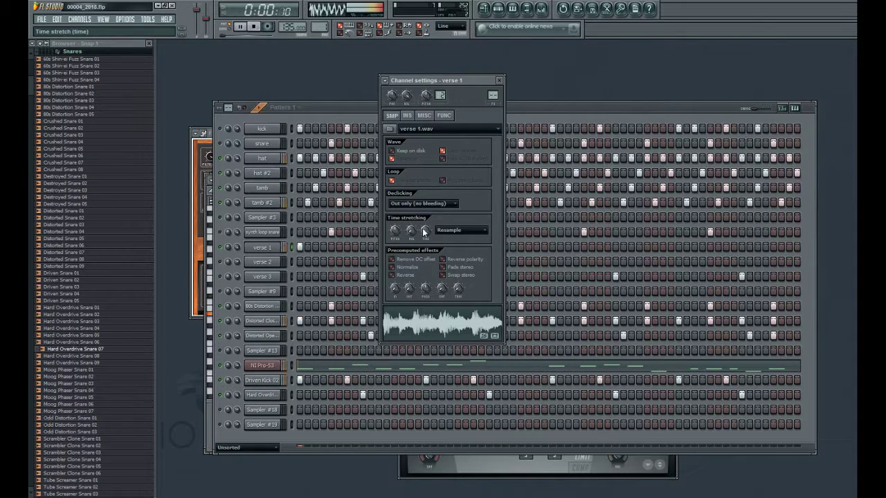
pyautogui.moveTo(425, 231); pyautogui.dragTo(425, 221)
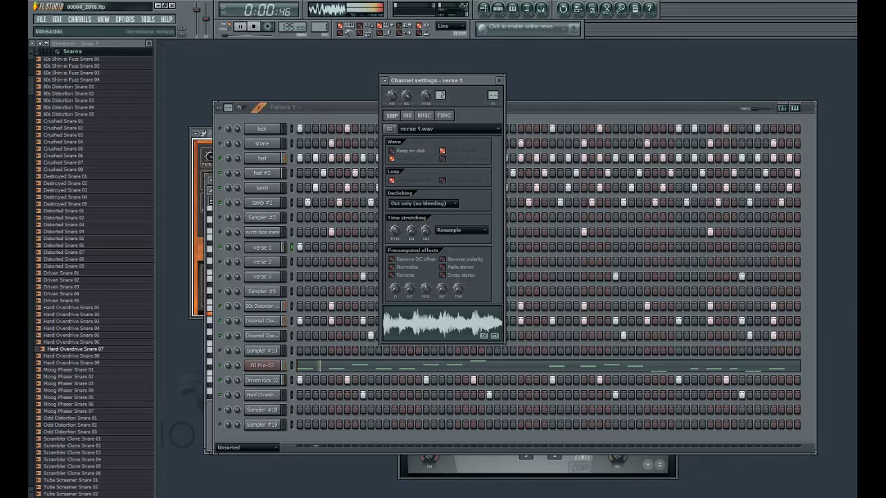
pyautogui.press('space')
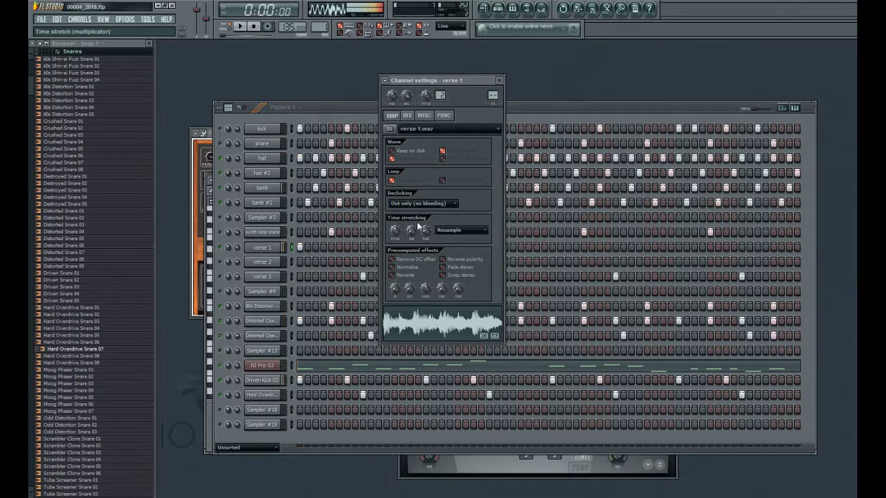
# Step: Replay the pattern several times from the start to check the verse 1 vocal against the beat
pyautogui.press('space')
pyautogui.press('space')
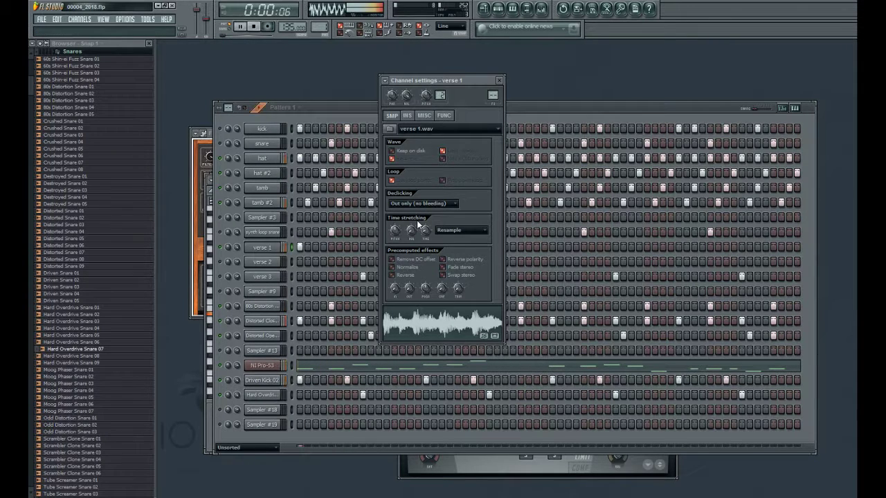
pyautogui.press('space')
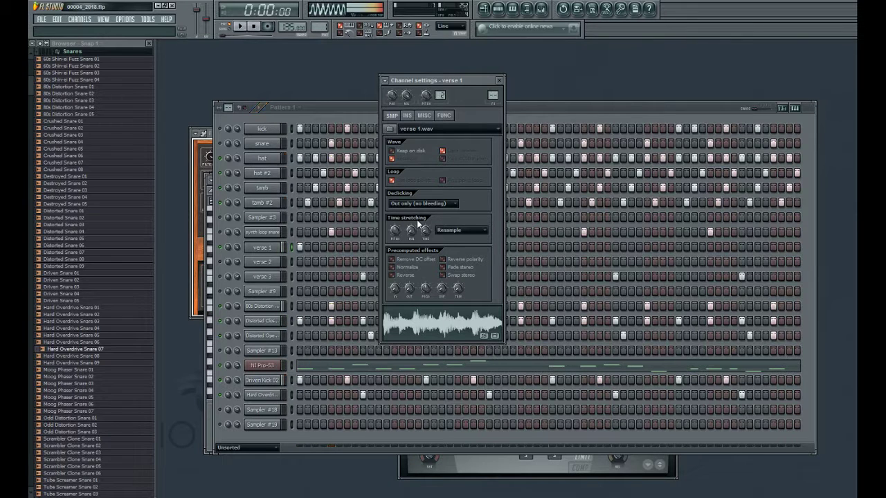
pyautogui.press('space')
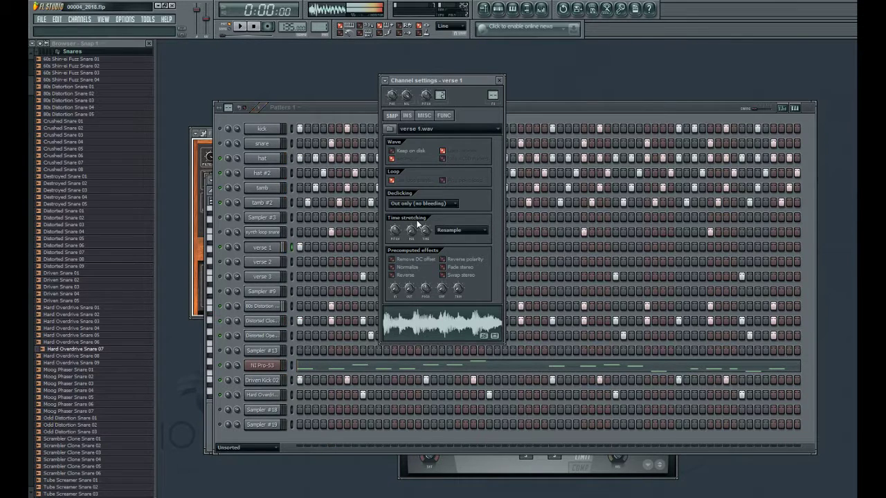
pyautogui.press('space')
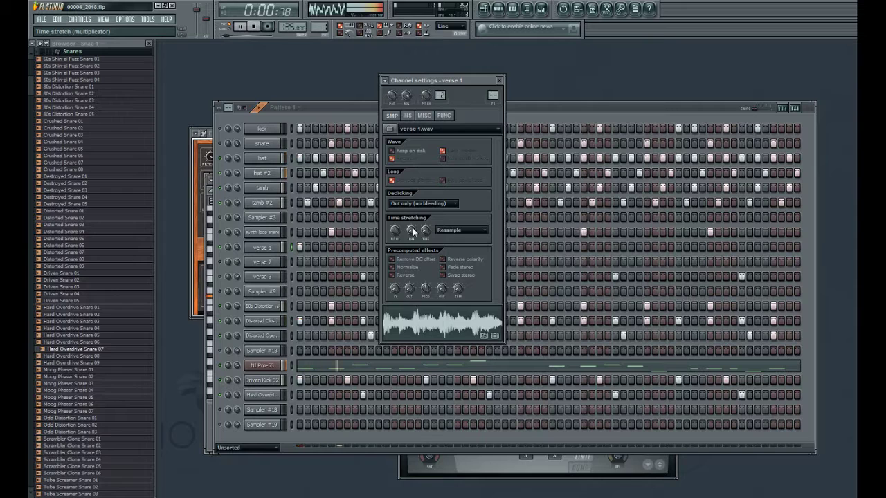
# Step: Set the project tempo to 175 BPM and replay the pattern with the Driven Kick 02 channel's mute toggled
pyautogui.press('space')
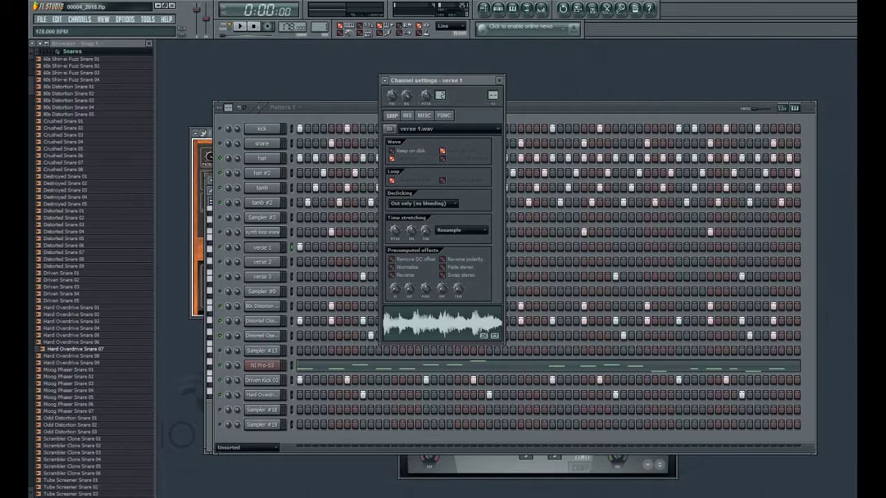
pyautogui.press('space')
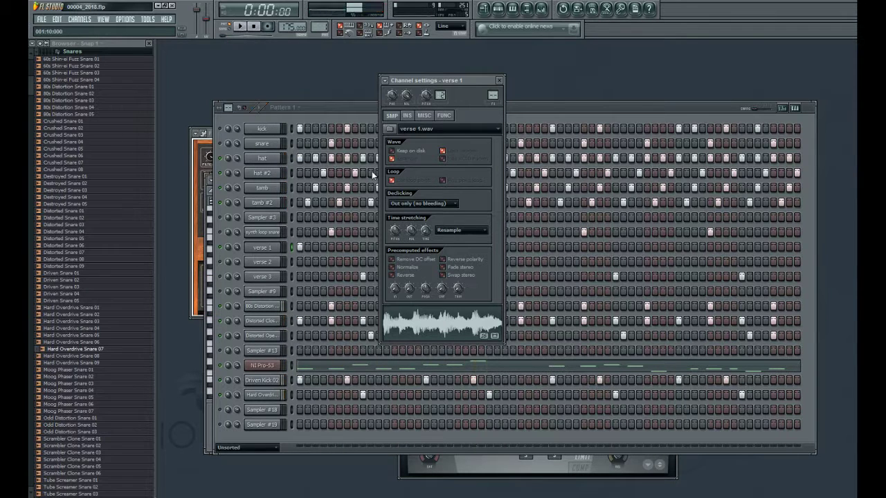
pyautogui.press('space')
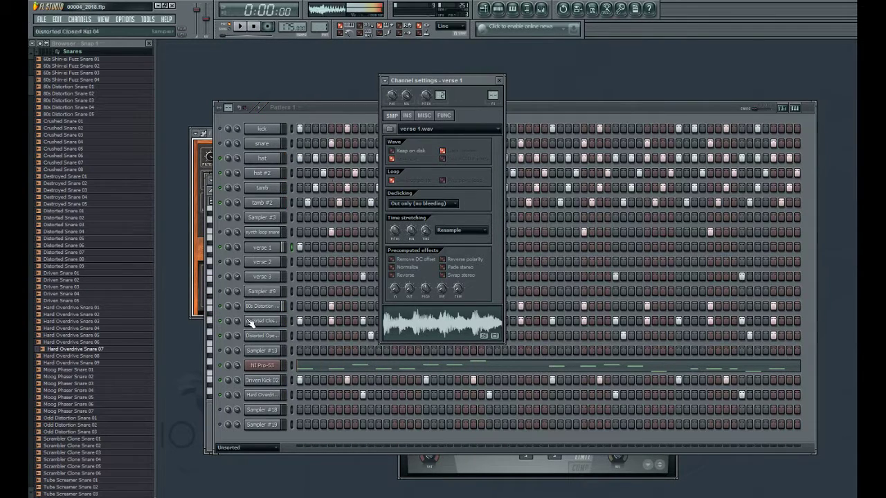
pyautogui.click(222, 384)
pyautogui.press('space')
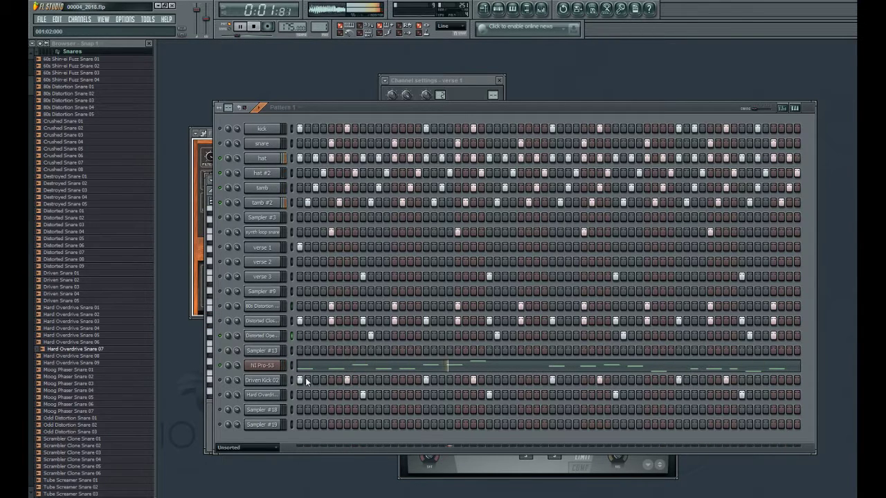
# Step: Move the NI Pro-53 channel up to the first row of the channel list, above the kick
pyautogui.hotkey('alt', 'Up')
pyautogui.hotkey('alt', 'Up')
pyautogui.hotkey('alt', 'Up')
pyautogui.hotkey('alt', 'Up')
pyautogui.hotkey('alt', 'Up')
pyautogui.hotkey('alt', 'Up')
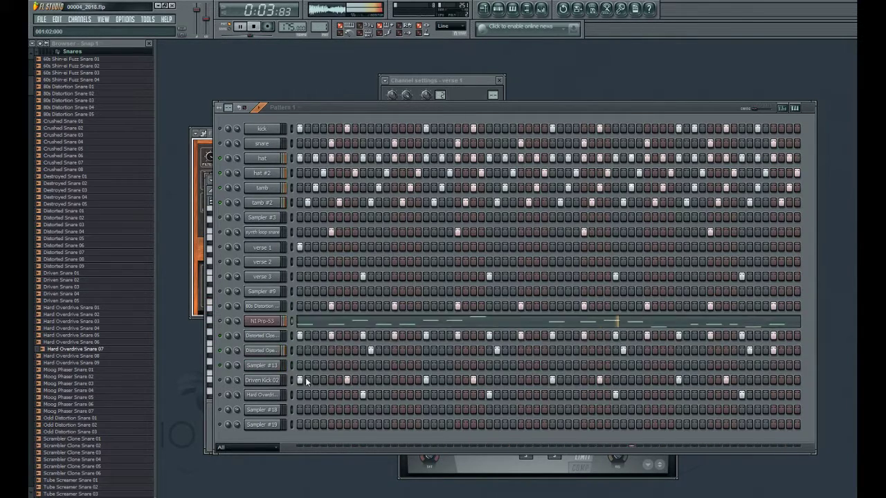
pyautogui.hotkey('alt', 'Up')
pyautogui.hotkey('alt', 'Up')
pyautogui.hotkey('alt', 'Up')
pyautogui.hotkey('alt', 'Up')
pyautogui.hotkey('alt', 'Up')
pyautogui.hotkey('alt', 'Up')
pyautogui.hotkey('alt', 'Up')
pyautogui.hotkey('alt', 'Up')
pyautogui.hotkey('alt', 'Up')
pyautogui.hotkey('alt', 'Up')
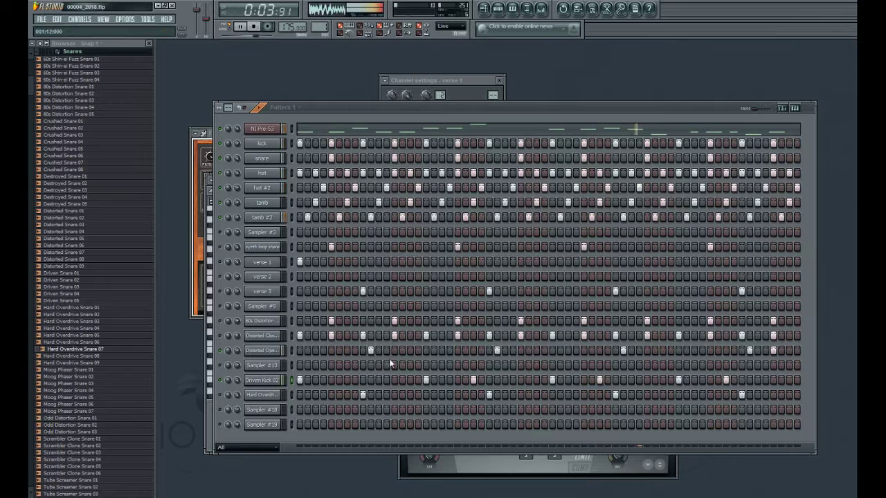
# Step: Clear Driven Kick 02 steps 17 and 33 and place Hard Overdrive snare hits on step 5 and every eighth step after it
pyautogui.click(425, 380)
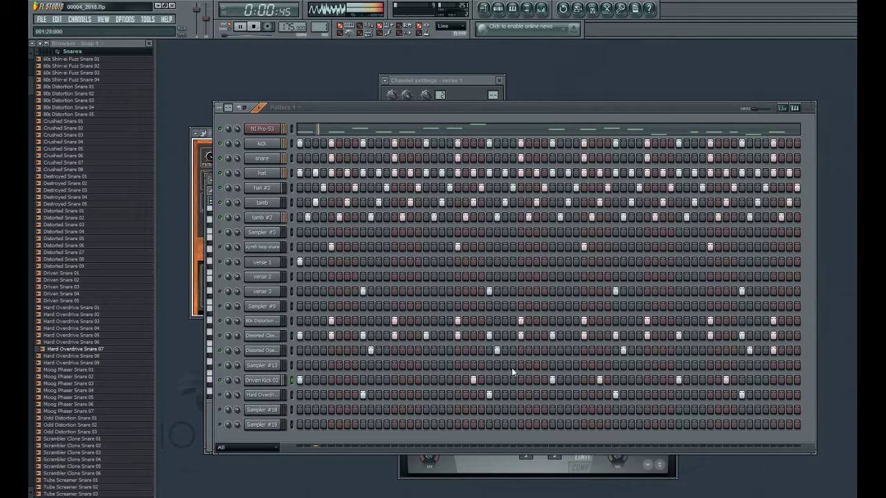
pyautogui.click(552, 380)
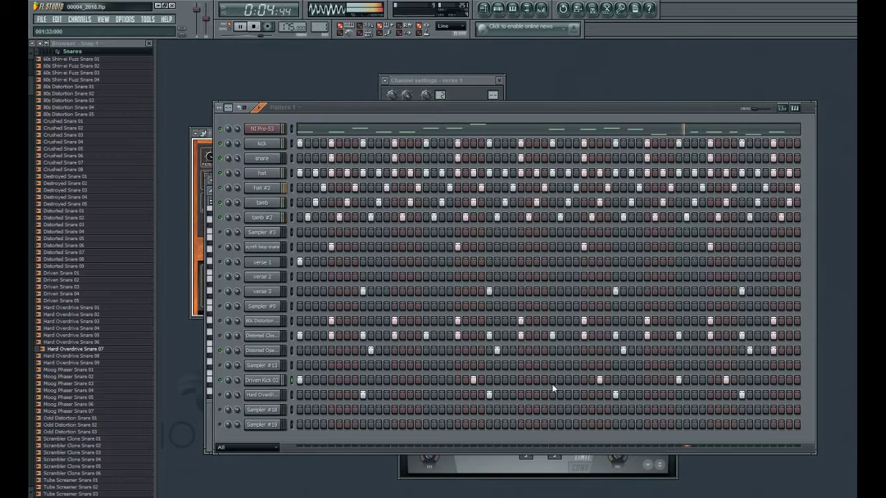
pyautogui.click(330, 394)
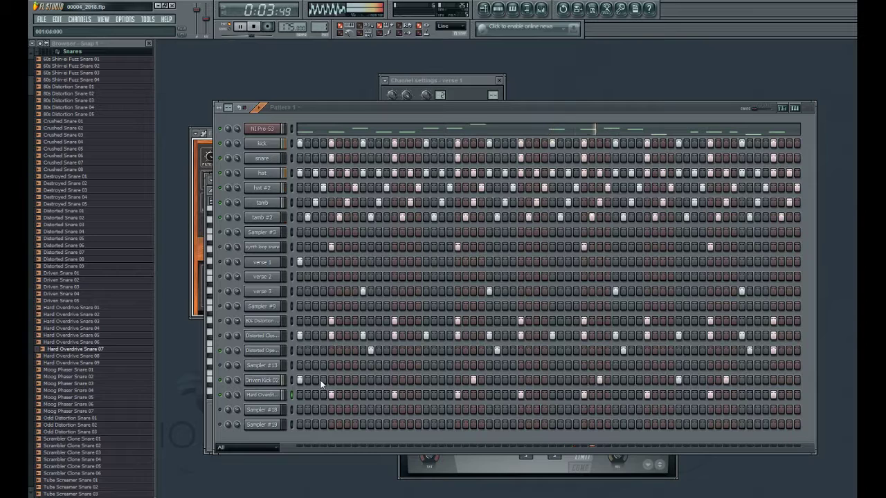
# Step: Add Driven Kick 02 hits on steps 8, 11 and 17
pyautogui.click(355, 380)
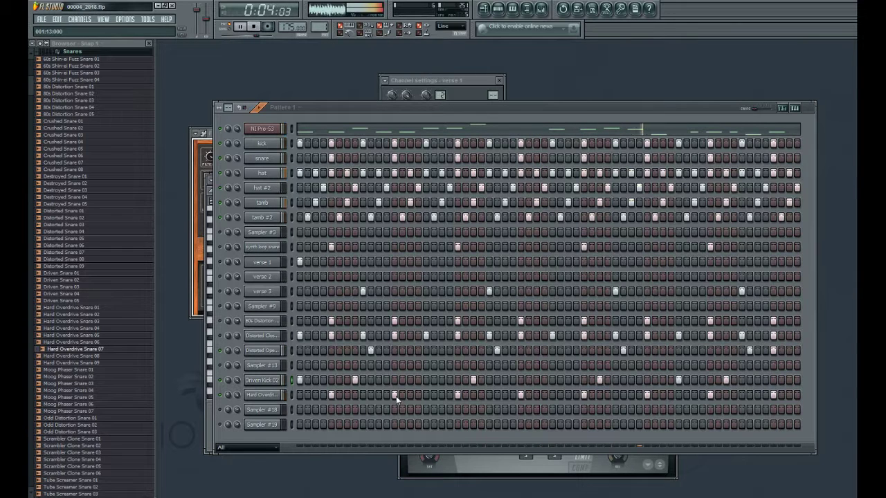
pyautogui.click(426, 381)
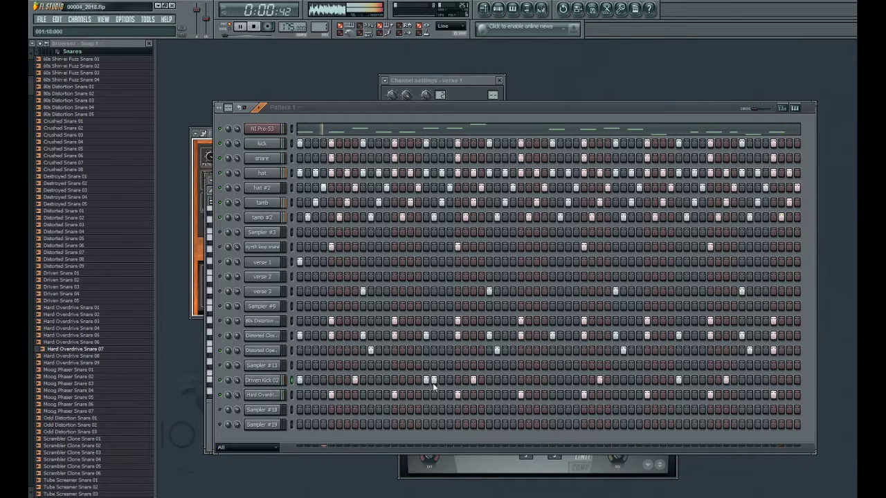
pyautogui.click(380, 381)
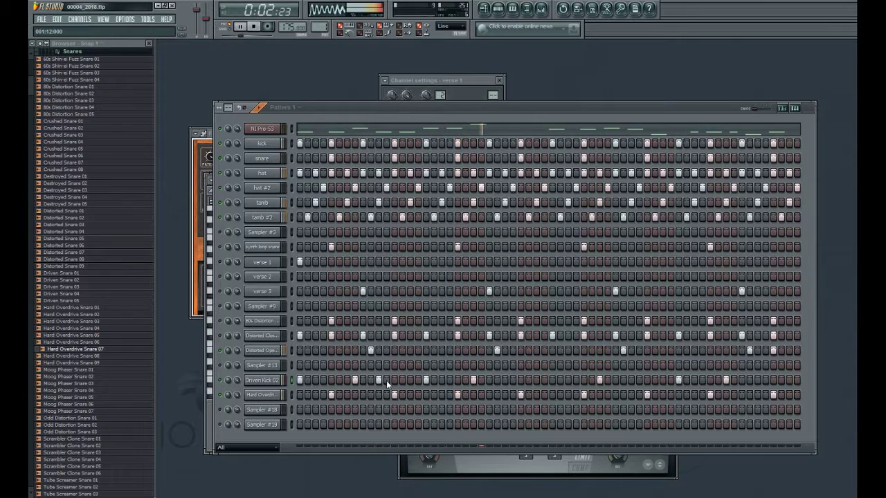
# Step: Shorten the Driven Kick 02 channel's volume envelope and close its channel settings
pyautogui.click(277, 380)
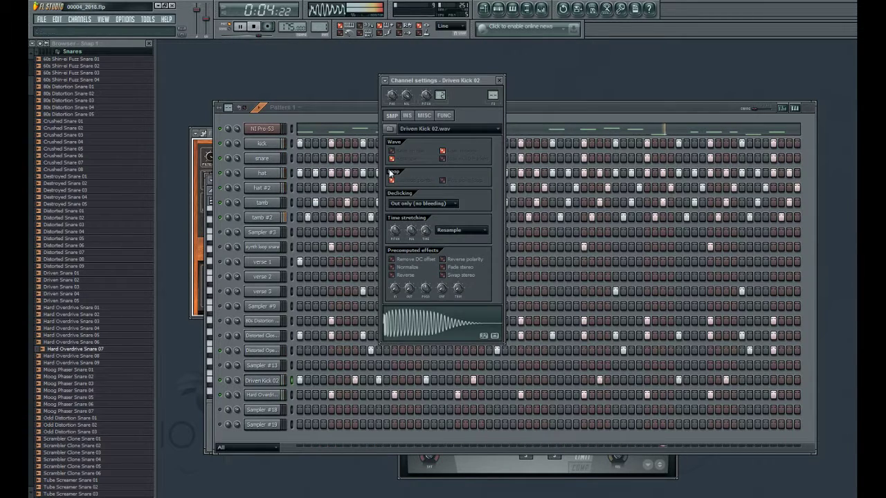
pyautogui.click(407, 116)
pyautogui.click(407, 128)
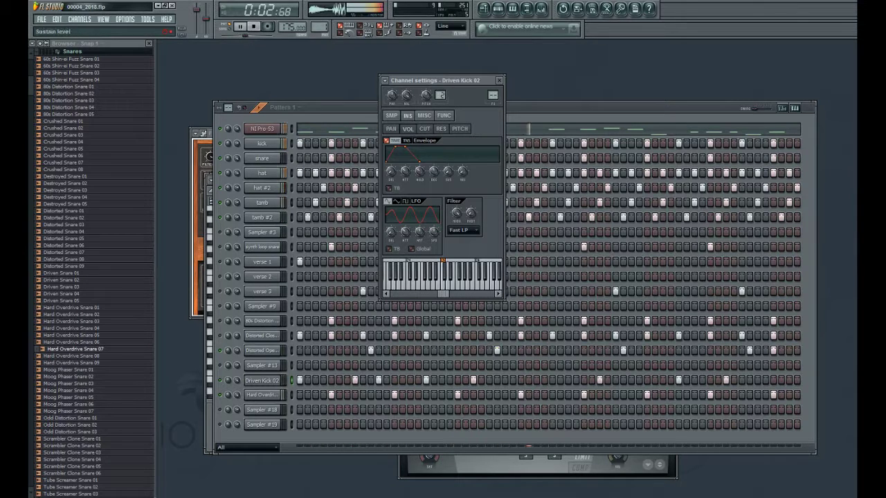
pyautogui.moveTo(432, 177); pyautogui.dragTo(428, 182)
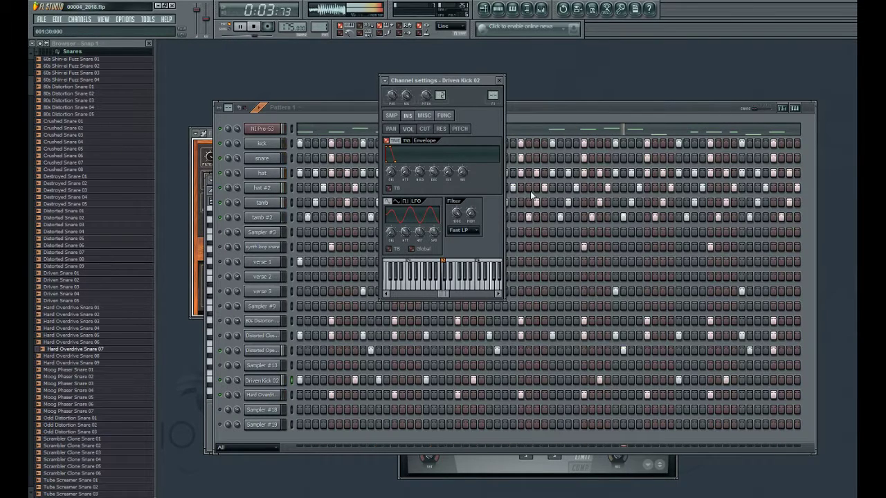
pyautogui.click(499, 80)
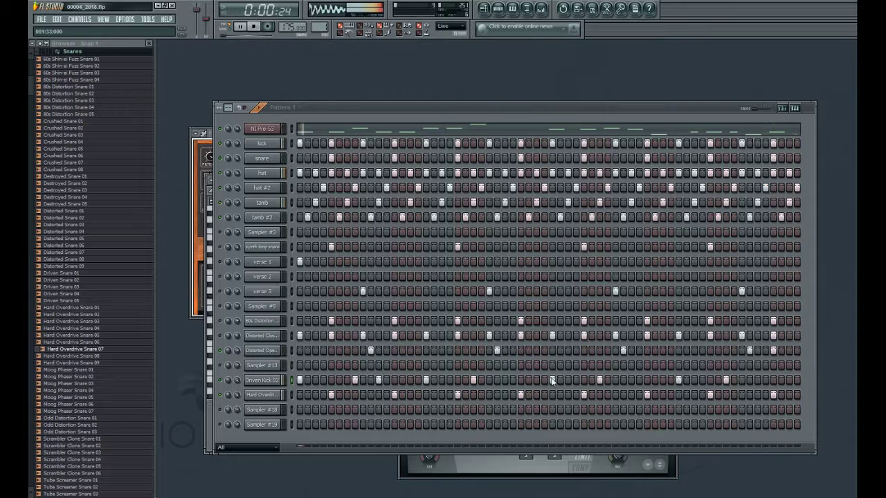
# Step: Try an extra Hard Overdrive snare hit on steps 9 and 10, replaying the pattern to compare the placements
pyautogui.click(363, 394)
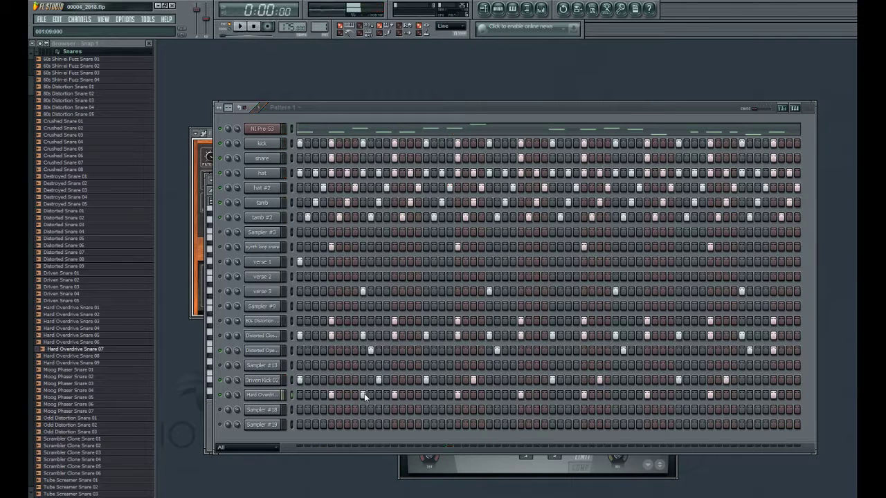
pyautogui.click(371, 394)
pyautogui.press('space')
pyautogui.press('space')
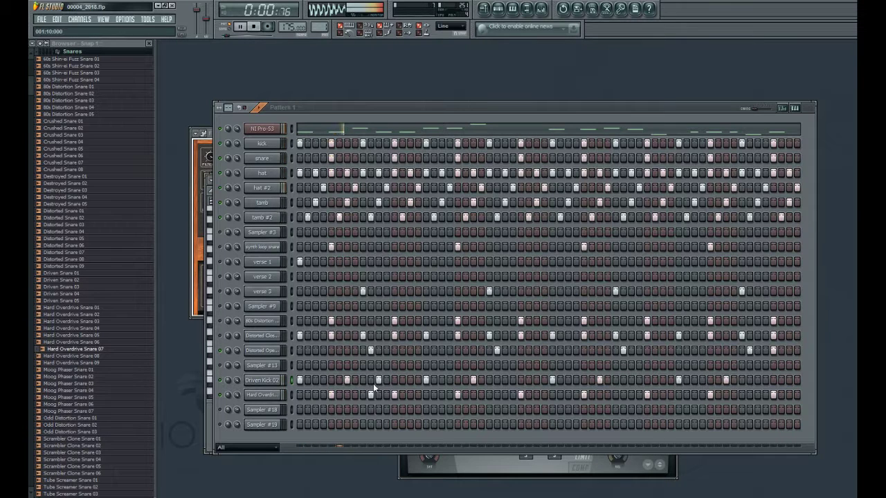
pyautogui.press('space')
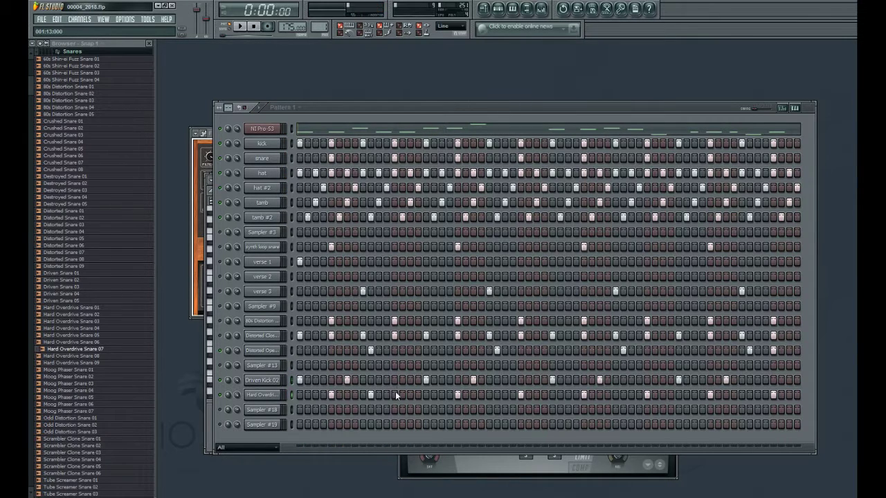
pyautogui.press('space')
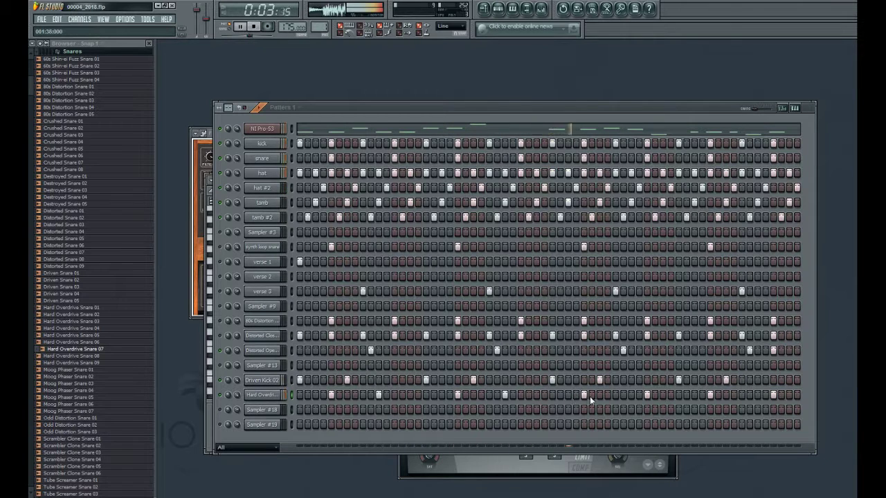
# Step: Move the Hard Overdrive snare's step 45 hit to step 43 and add step 59 hits to it and the 80s Distortion snare
pyautogui.click(625, 395)
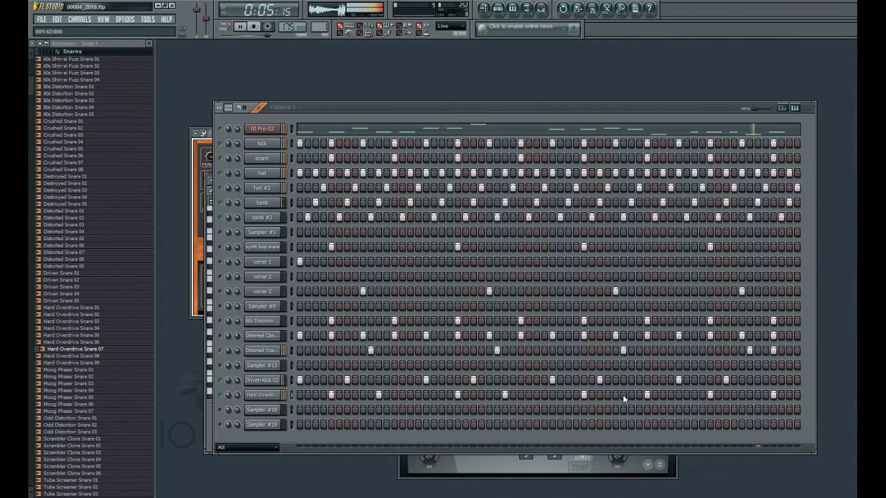
pyautogui.click(625, 395)
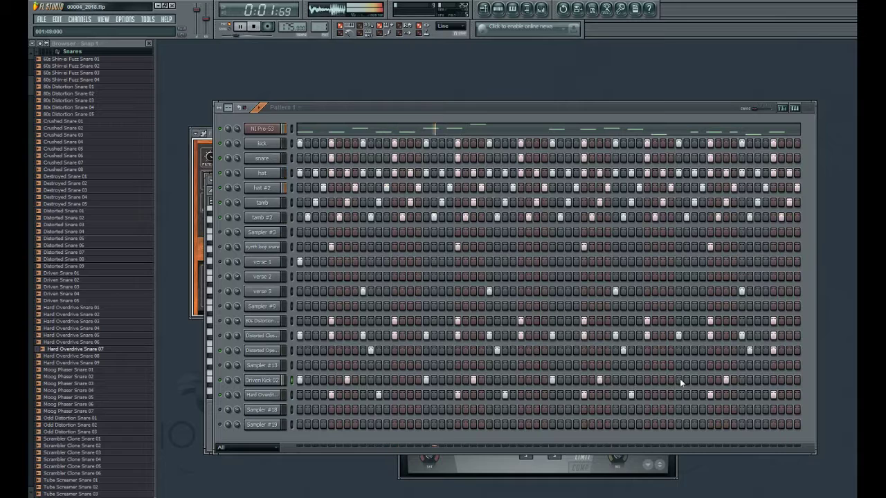
pyautogui.click(726, 380)
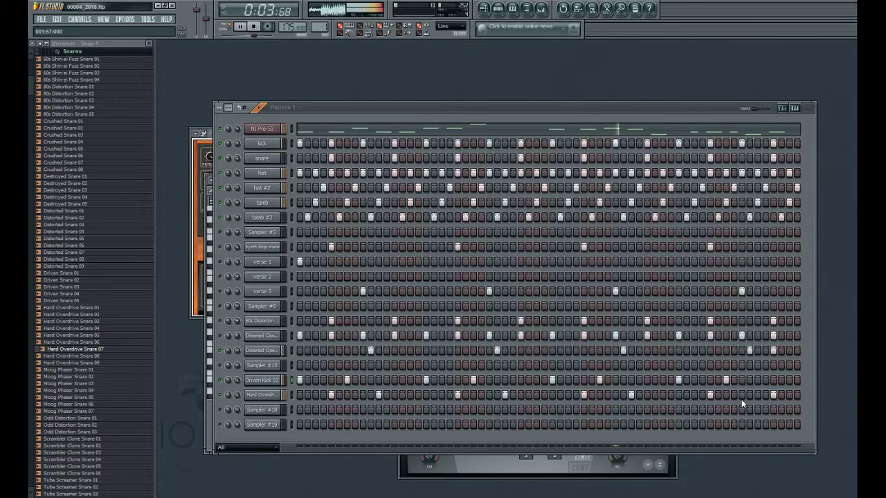
pyautogui.click(754, 393)
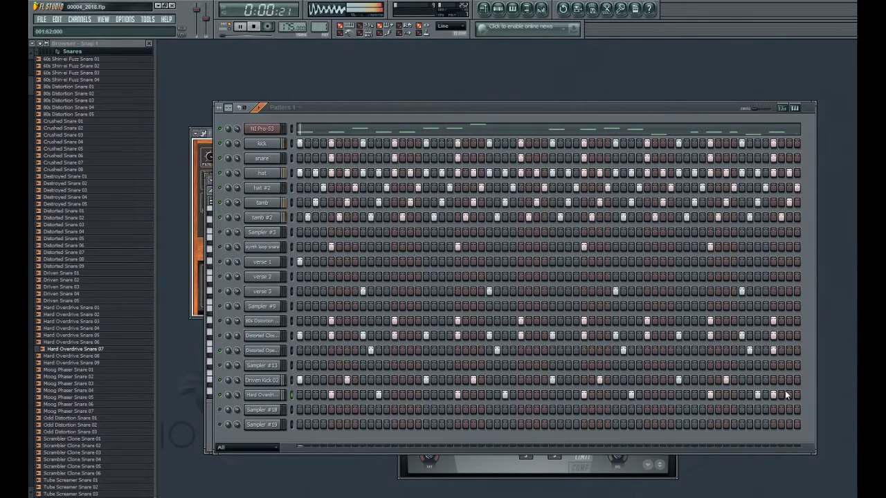
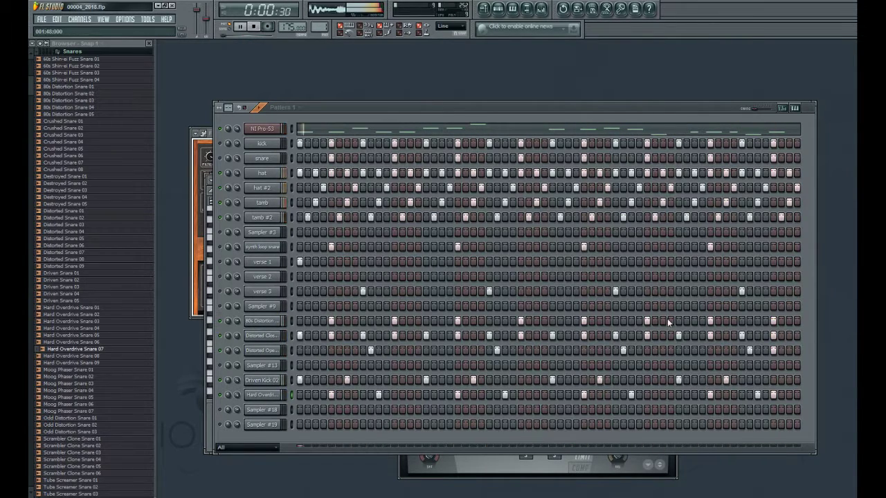
pyautogui.click(757, 320)
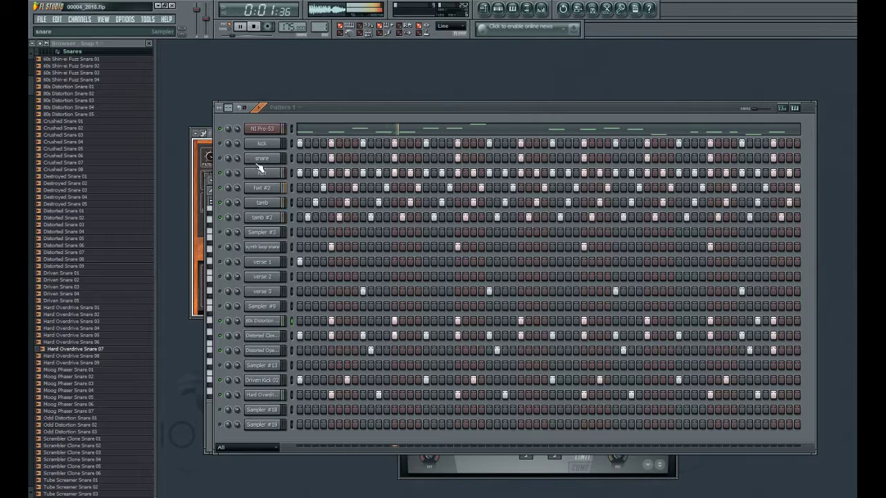
# Step: Normalize the synth loop snare sample and route its channel to mixer insert 4
pyautogui.click(251, 249)
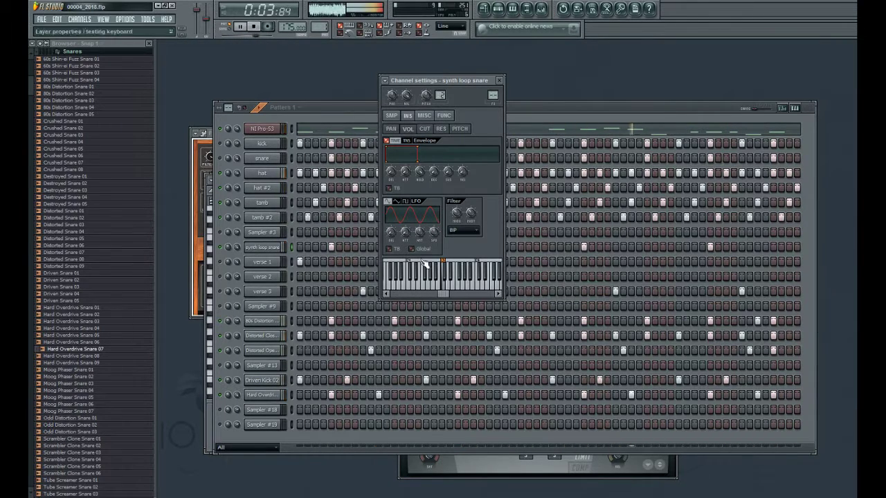
pyautogui.click(393, 130)
pyautogui.click(392, 116)
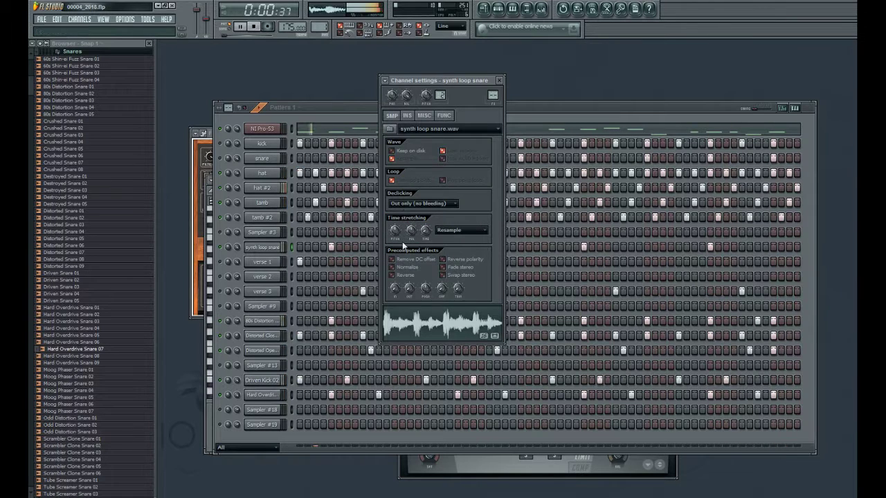
pyautogui.click(392, 268)
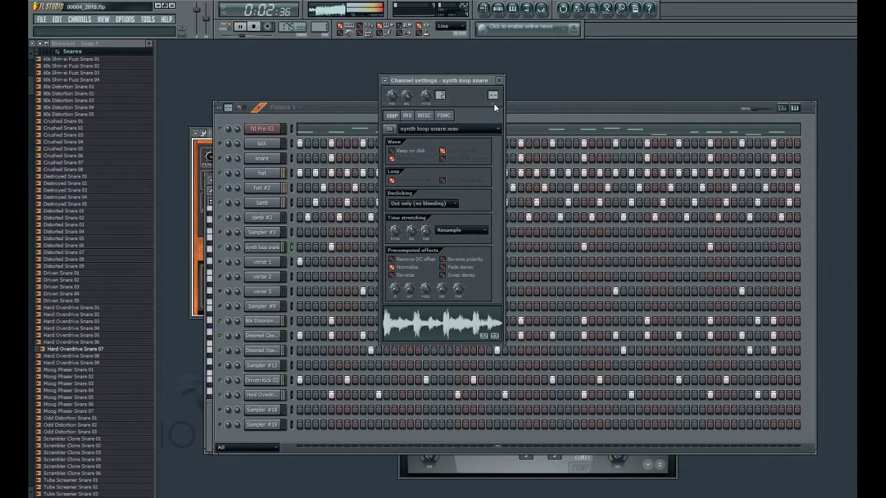
pyautogui.doubleClick(493, 96)
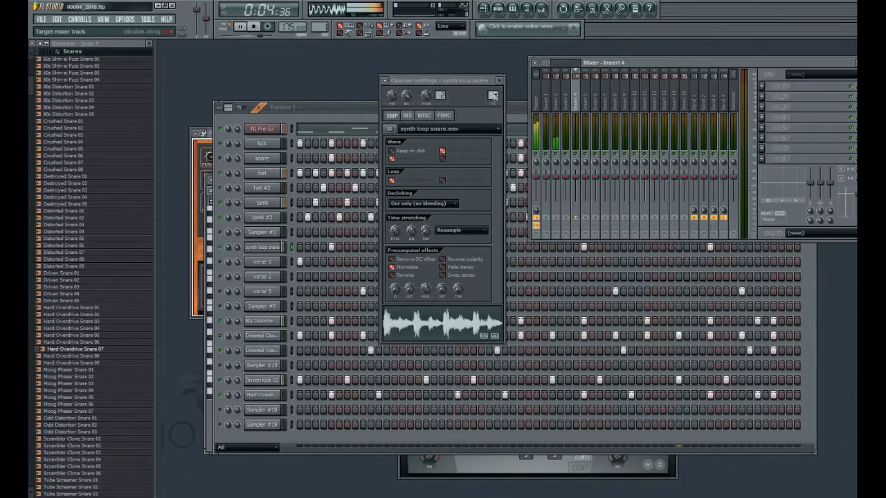
# Step: Add a Fruity 7 Band EQ to insert 4, boosting 63 Hz by 10.7, 500 Hz 7.6, 3 kHz 5.6, 8 kHz 6.5 and 250 Hz 7.9 dB
pyautogui.moveTo(809, 62); pyautogui.dragTo(620, 113)
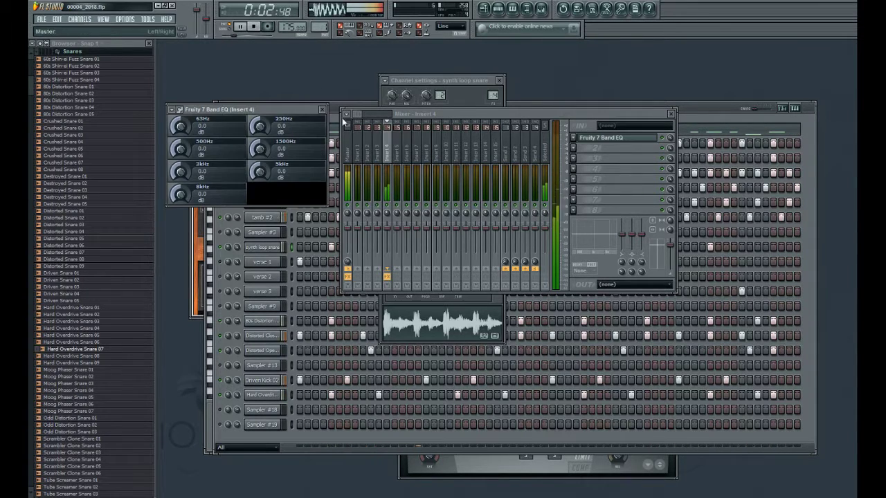
pyautogui.moveTo(311, 108); pyautogui.dragTo(713, 244)
pyautogui.moveTo(579, 259); pyautogui.dragTo(580, 242)
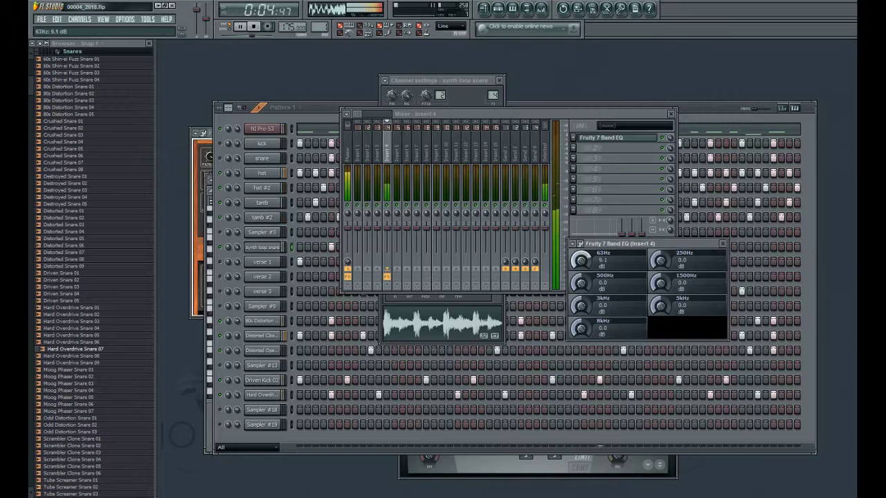
pyautogui.moveTo(580, 282); pyautogui.dragTo(580, 266)
pyautogui.moveTo(580, 305); pyautogui.dragTo(579, 293)
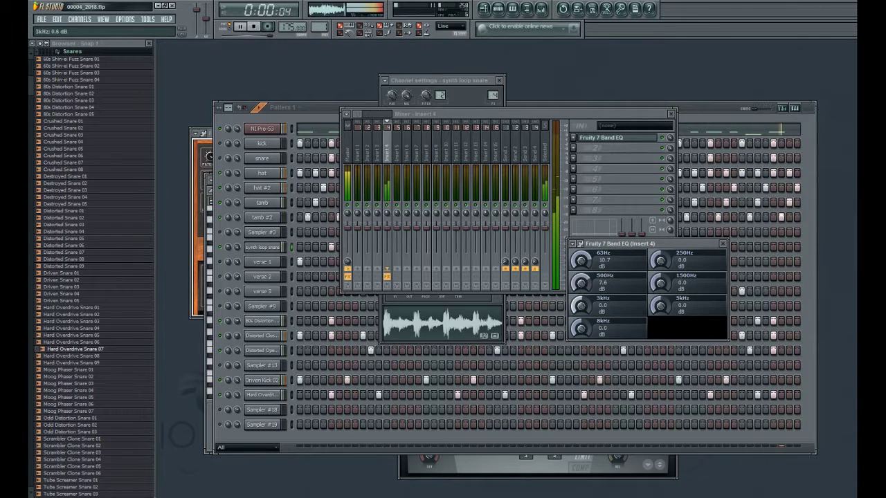
pyautogui.moveTo(580, 328); pyautogui.dragTo(580, 315)
pyautogui.moveTo(659, 260); pyautogui.dragTo(660, 250)
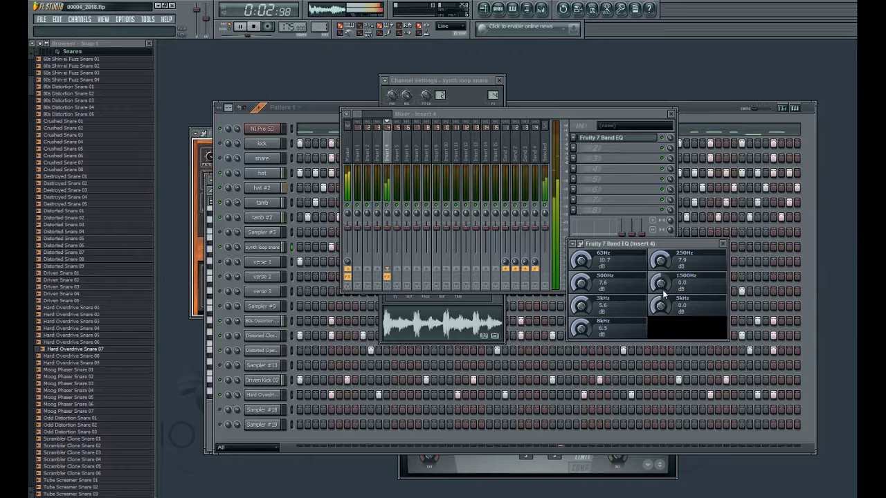
pyautogui.click(580, 245)
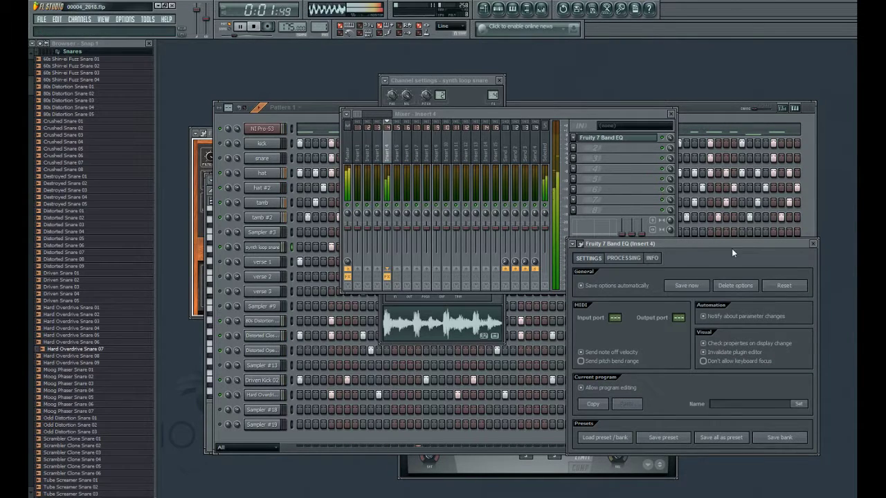
pyautogui.click(814, 244)
pyautogui.click(601, 138)
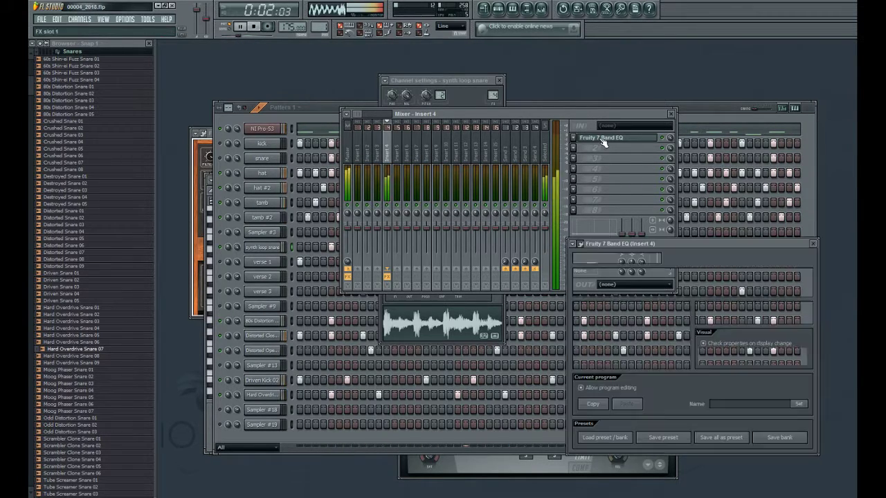
pyautogui.moveTo(698, 244); pyautogui.dragTo(666, 195)
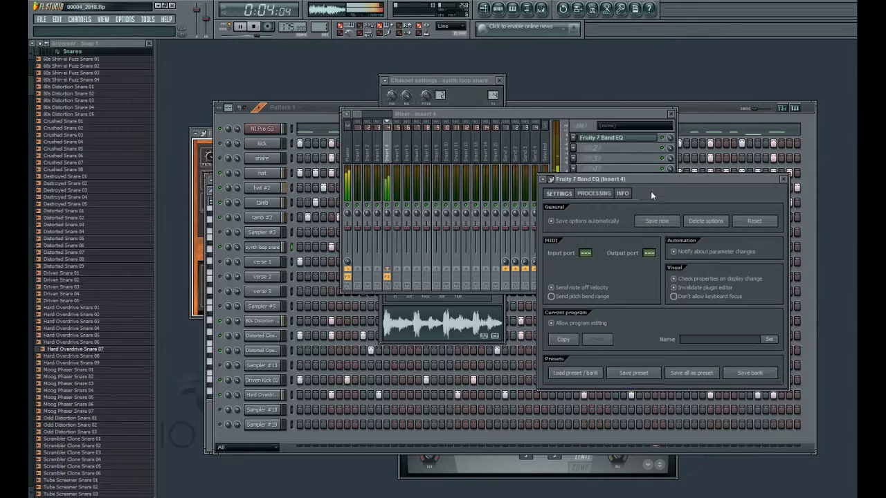
pyautogui.click(589, 194)
pyautogui.click(624, 194)
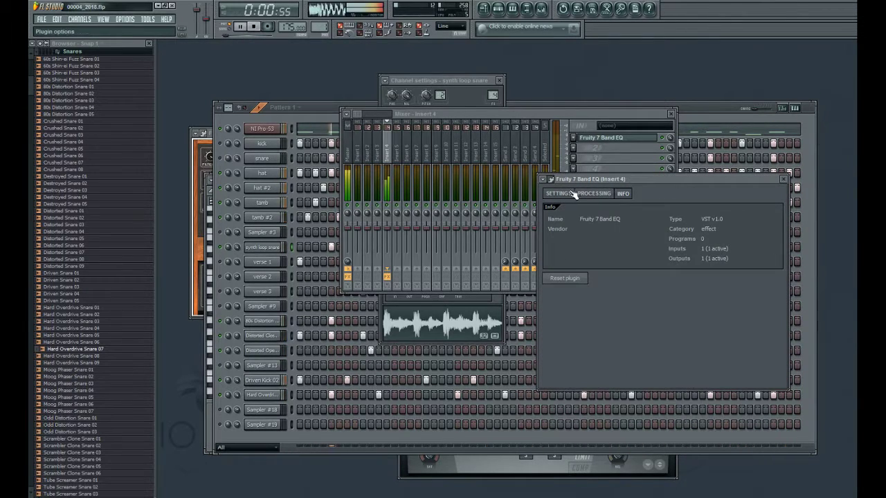
pyautogui.click(552, 180)
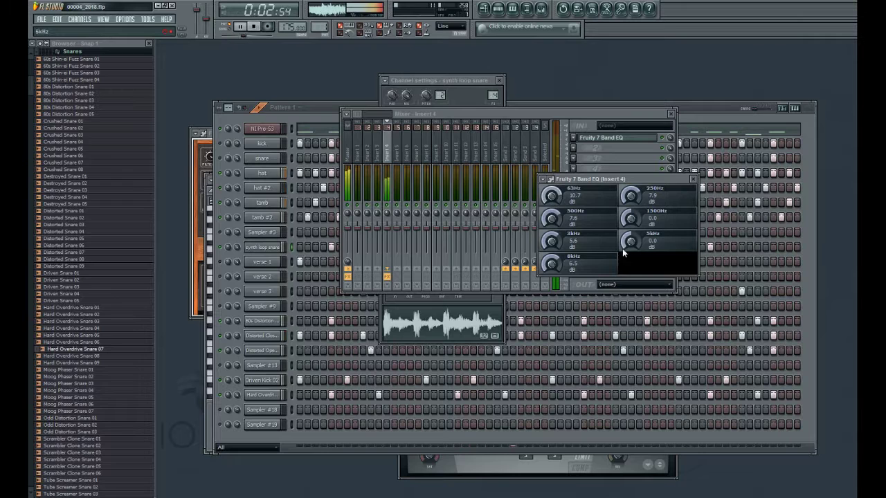
# Step: Set the EQ to 8.7 dB at 5 kHz, 7.3 at 1500 Hz, 1.7 at 63 Hz, 1.8 at 500 Hz, and -18 at 3 and 8 kHz
pyautogui.moveTo(630, 240); pyautogui.dragTo(631, 209)
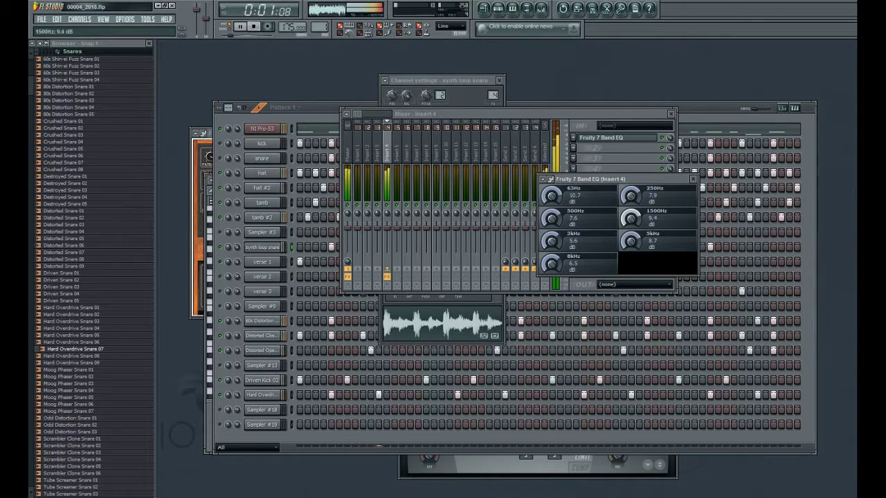
pyautogui.moveTo(552, 219); pyautogui.dragTo(552, 206)
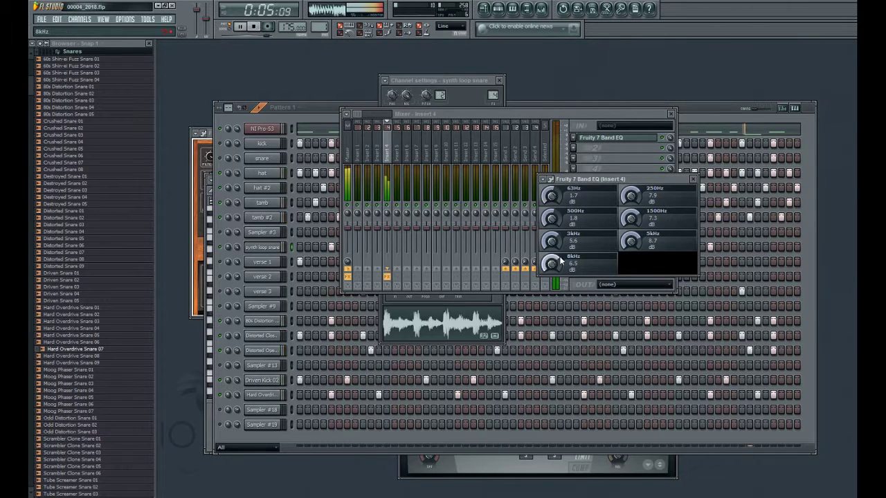
pyautogui.moveTo(559, 271); pyautogui.dragTo(559, 276)
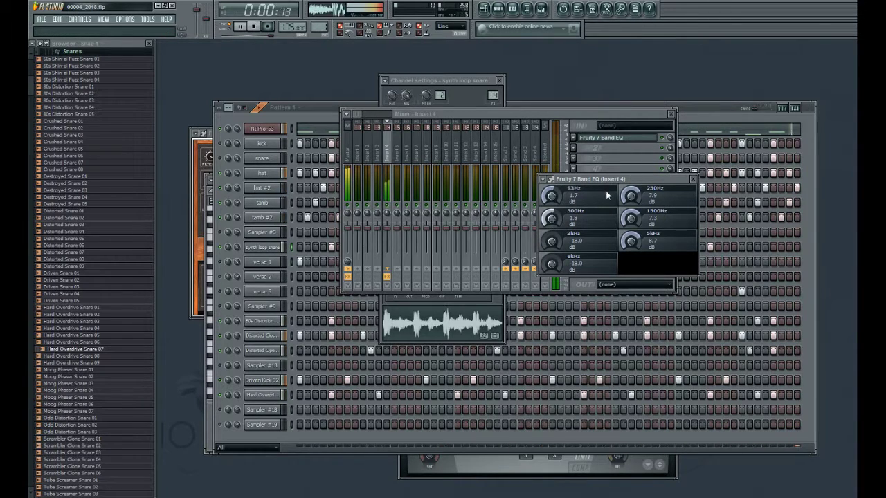
# Step: Set the EQ's 250 Hz band to 18 dB, 63 Hz to -18 dB, 500 Hz to 4.9 dB and 3 kHz to 2.5 dB
pyautogui.moveTo(630, 196); pyautogui.dragTo(630, 189)
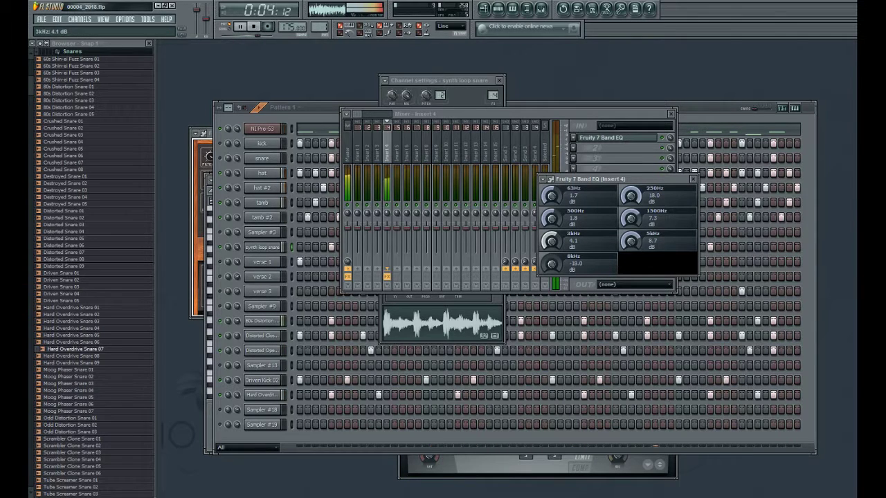
pyautogui.moveTo(551, 218); pyautogui.dragTo(552, 219)
pyautogui.moveTo(551, 196); pyautogui.dragTo(551, 201)
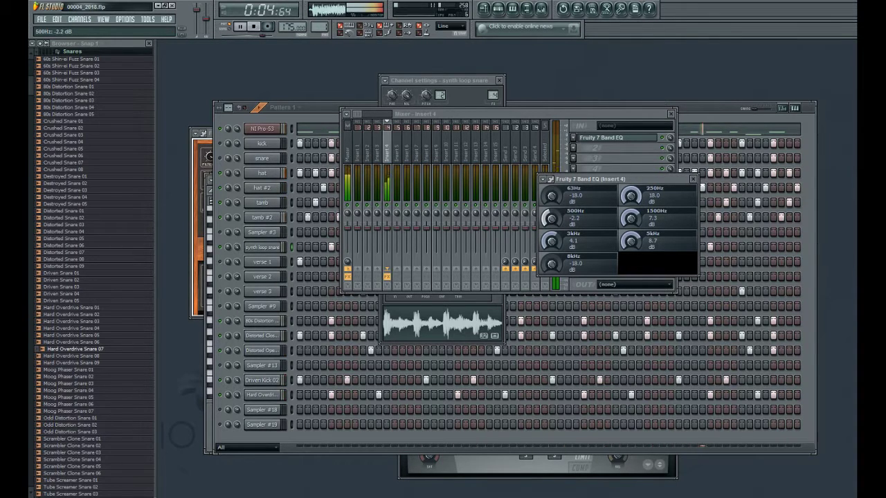
pyautogui.moveTo(552, 240); pyautogui.dragTo(547, 242)
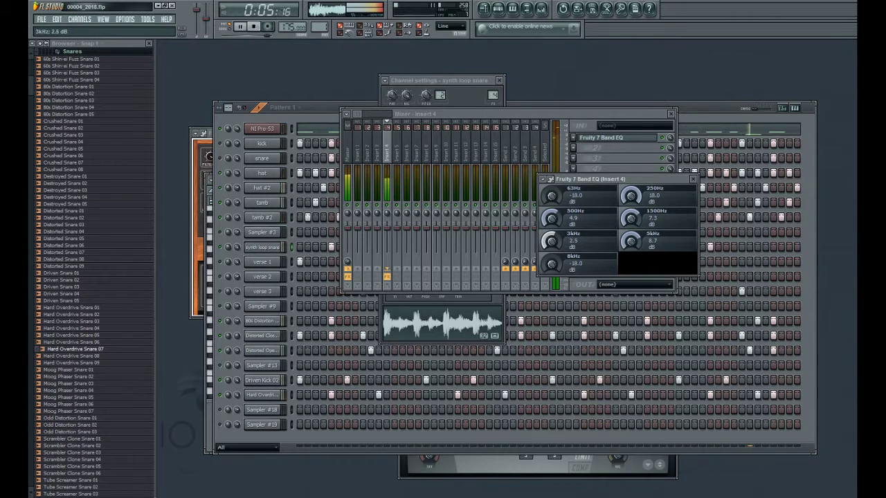
pyautogui.moveTo(555, 265); pyautogui.dragTo(556, 228)
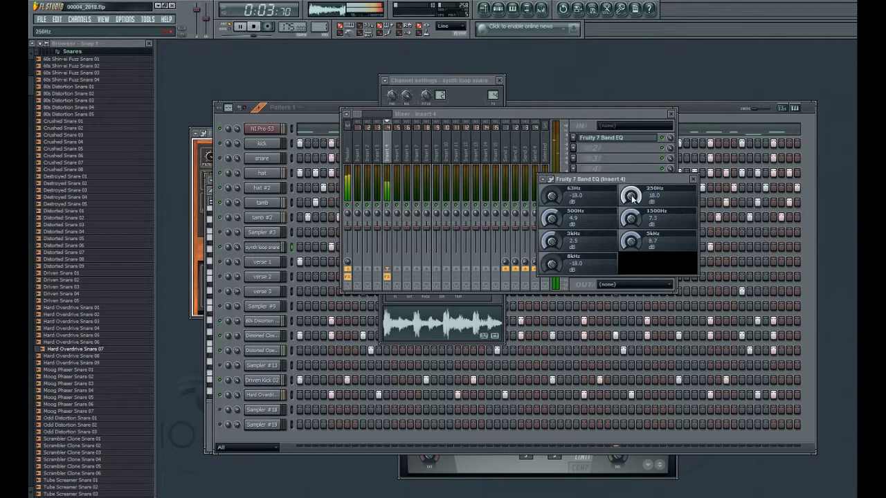
# Step: Lower the EQ's 250 Hz band to about 10 dB, adjust 1500 Hz, close the EQ and return to the pattern's channels
pyautogui.moveTo(630, 196); pyautogui.dragTo(630, 177)
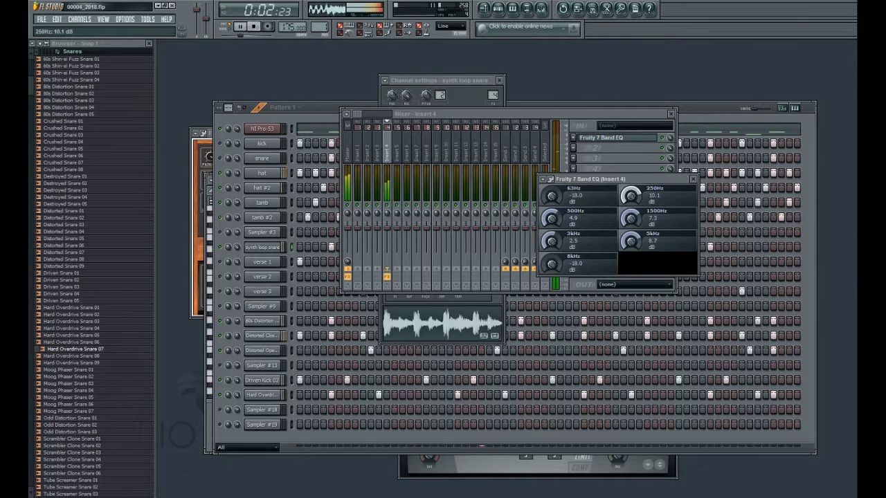
pyautogui.moveTo(629, 219)
pyautogui.mouseDown()
pyautogui.moveTo(630, 211)
pyautogui.moveTo(630, 236)
pyautogui.mouseUp()
pyautogui.click(694, 180)
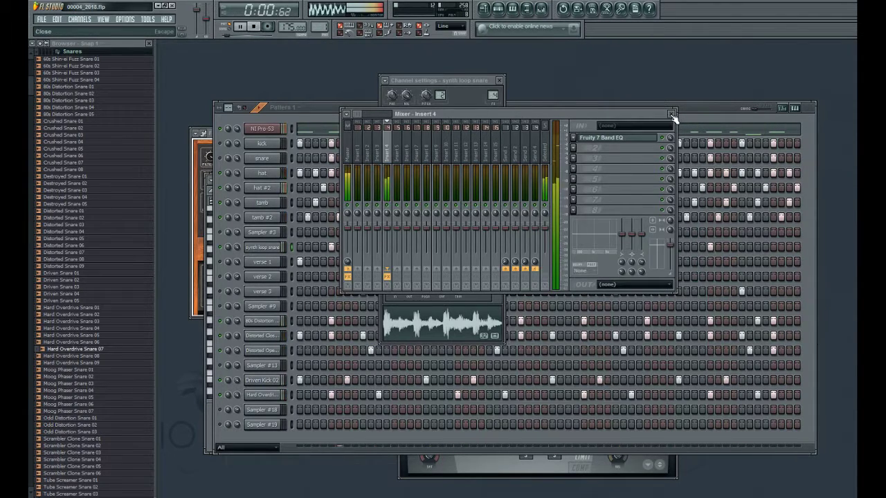
pyautogui.moveTo(619, 115); pyautogui.dragTo(734, 224)
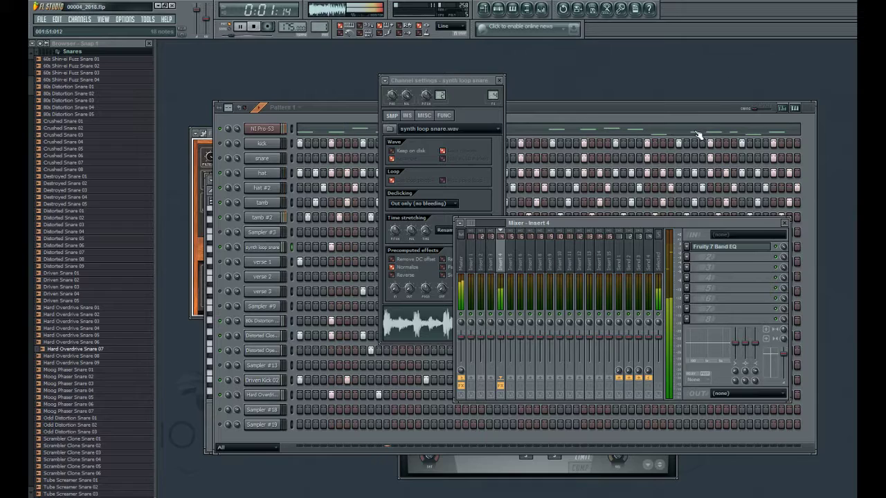
pyautogui.click(678, 107)
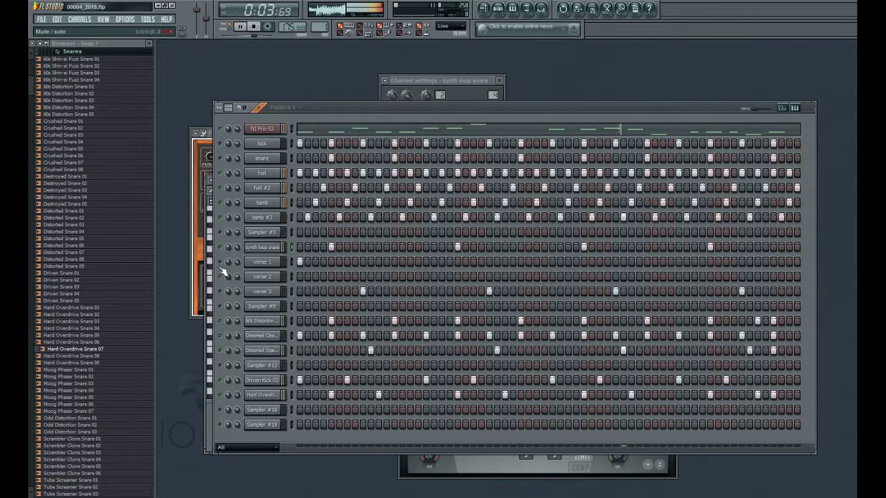
# Step: Adjust the verse 1 sample's time stretch, close its channel settings and add a verse 1 hit on step 33
pyautogui.click(261, 261)
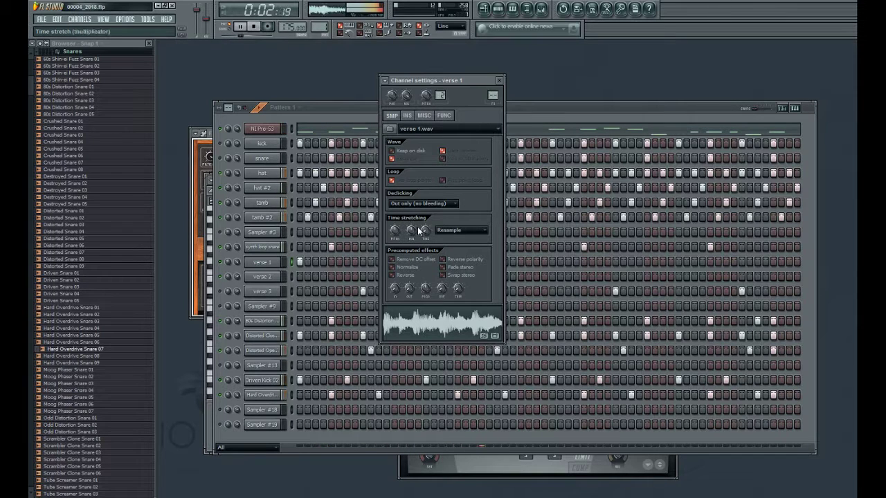
pyautogui.moveTo(427, 234); pyautogui.dragTo(428, 219)
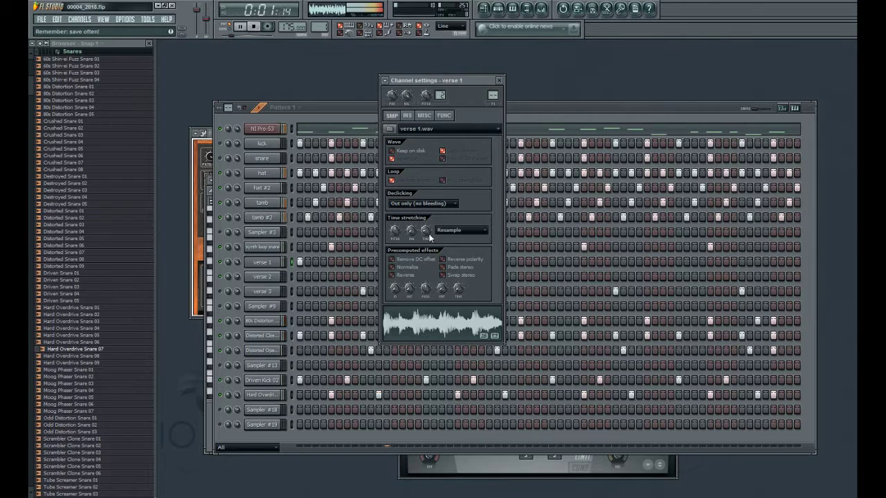
pyautogui.click(499, 80)
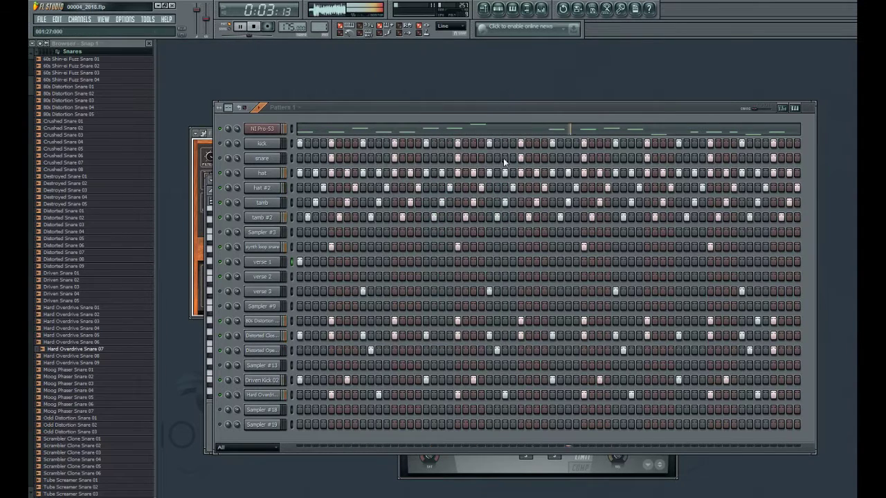
pyautogui.click(551, 262)
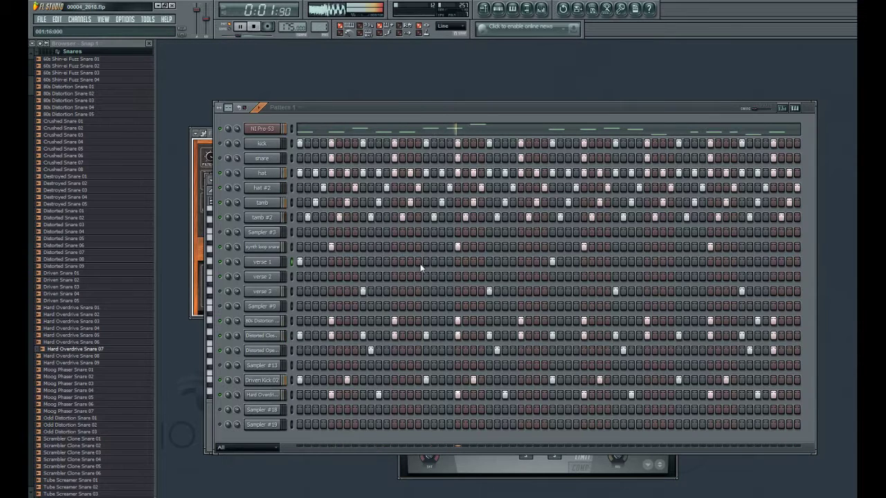
# Step: Place verse 2 hits on steps 1 and 33, dropping the trial hit on step 9, and check the channel's time-stretch settings
pyautogui.click(363, 276)
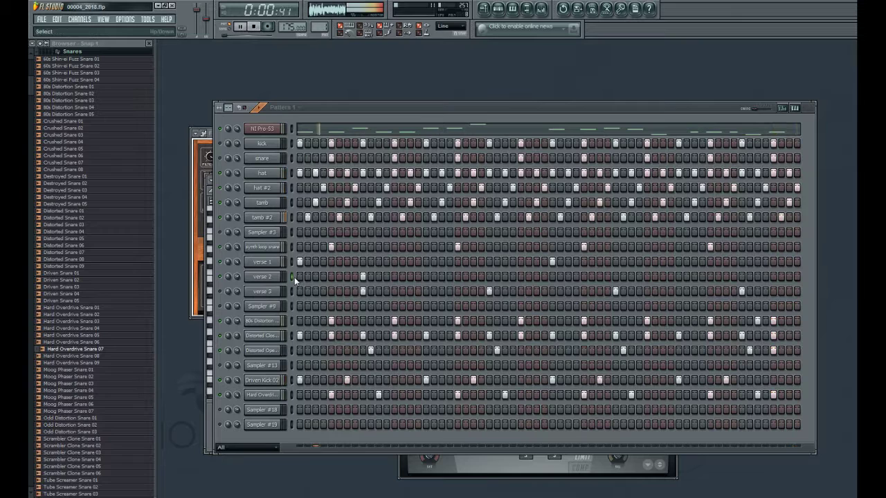
pyautogui.click(273, 278)
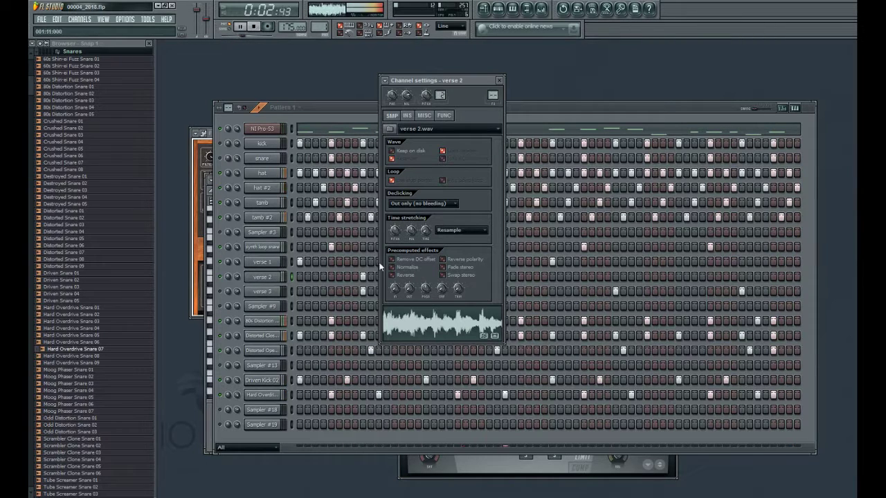
pyautogui.click(360, 276)
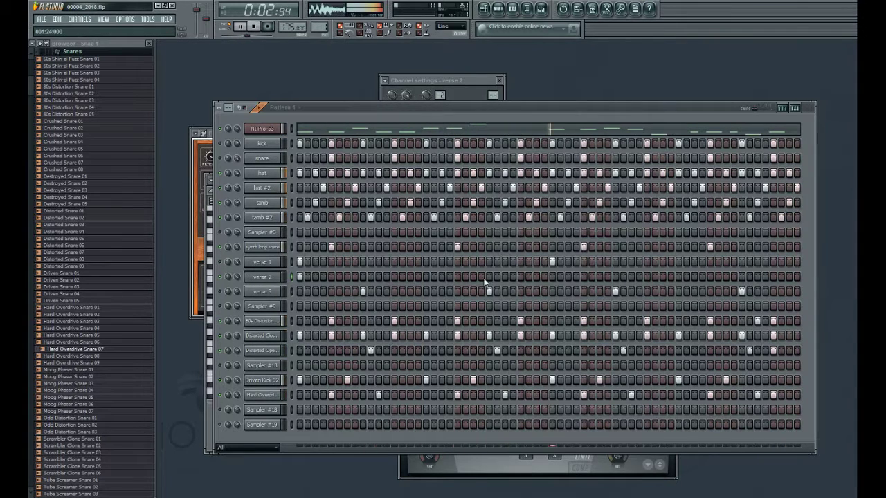
pyautogui.click(262, 276)
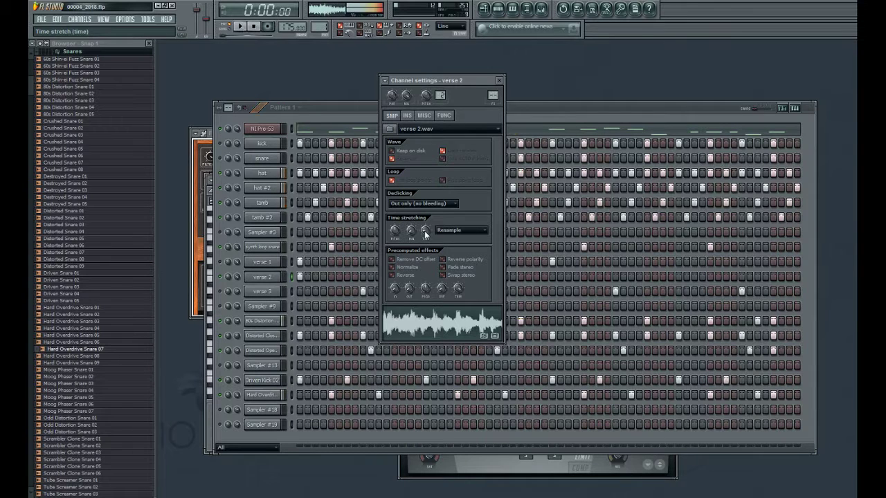
pyautogui.click(553, 294)
pyautogui.click(553, 277)
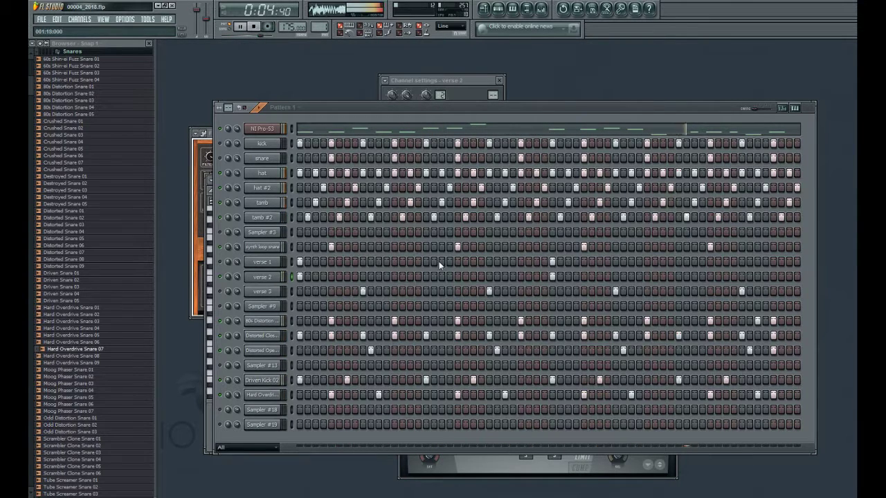
# Step: Move the verse 2 hits from steps 1 and 33 to steps 17 and 49
pyautogui.click(424, 276)
pyautogui.click(299, 276)
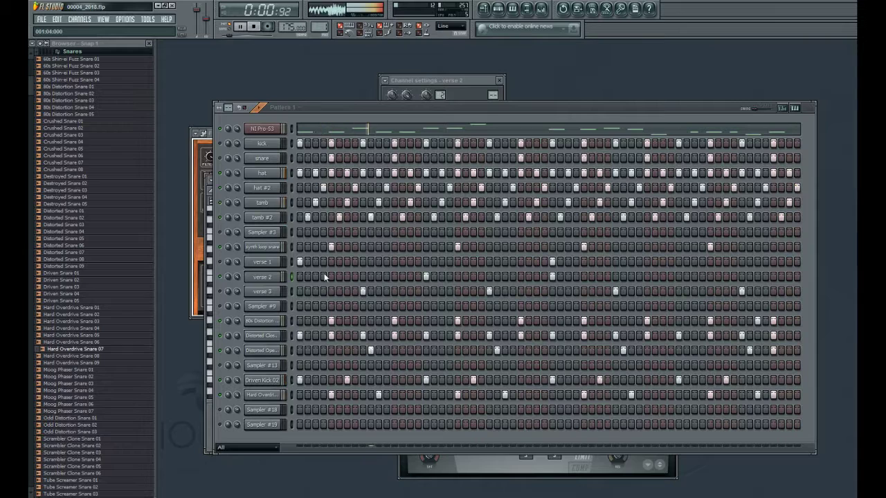
pyautogui.click(678, 276)
pyautogui.click(552, 276)
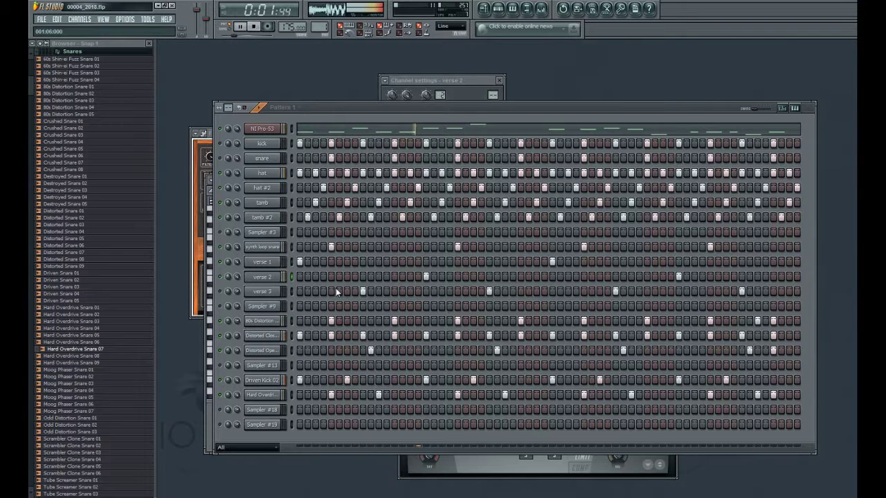
# Step: Keep a single verse 2 hit on step 33, clearing its hits on steps 17 and 49 and verse 1's hit on step 33
pyautogui.rightClick(425, 277)
pyautogui.click(552, 277)
pyautogui.rightClick(552, 261)
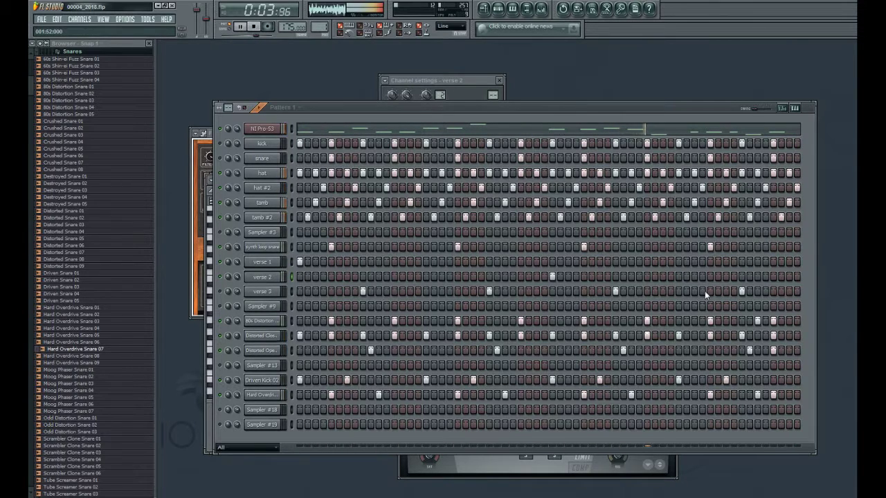
# Step: Review the verse 1 channel's misc, instrument and function settings, and adjust its echo delay feedback
pyautogui.click(255, 264)
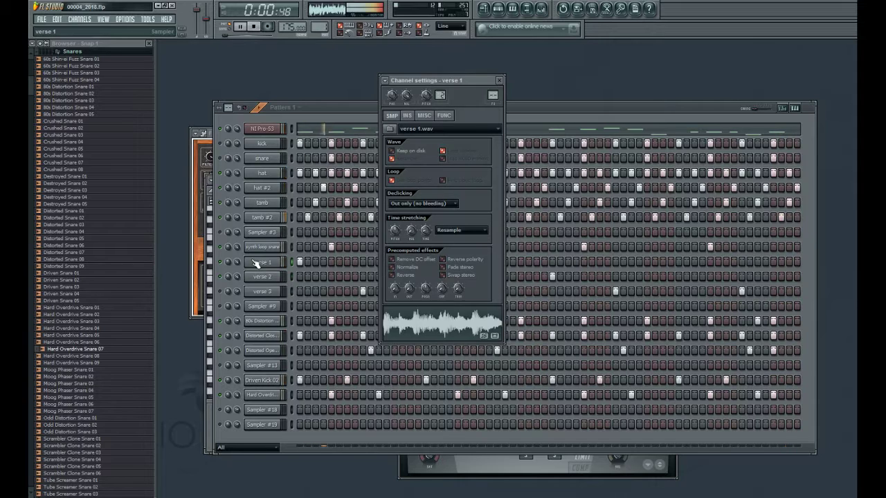
pyautogui.click(425, 117)
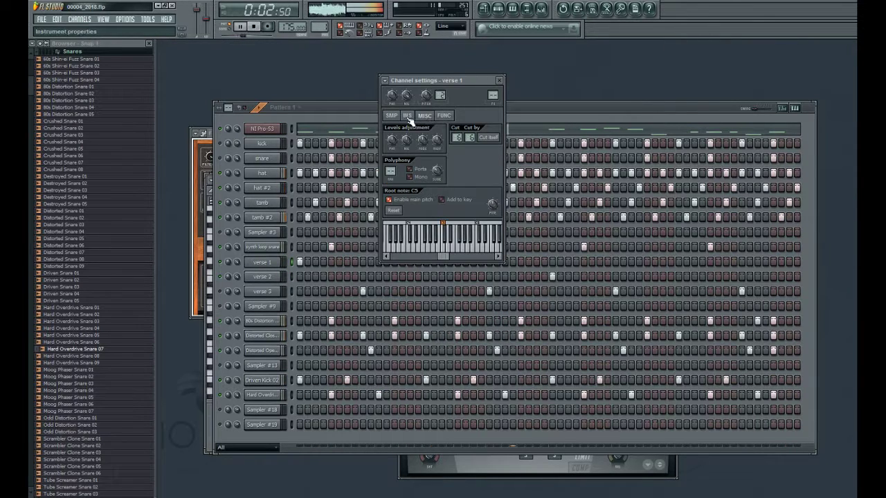
pyautogui.click(408, 116)
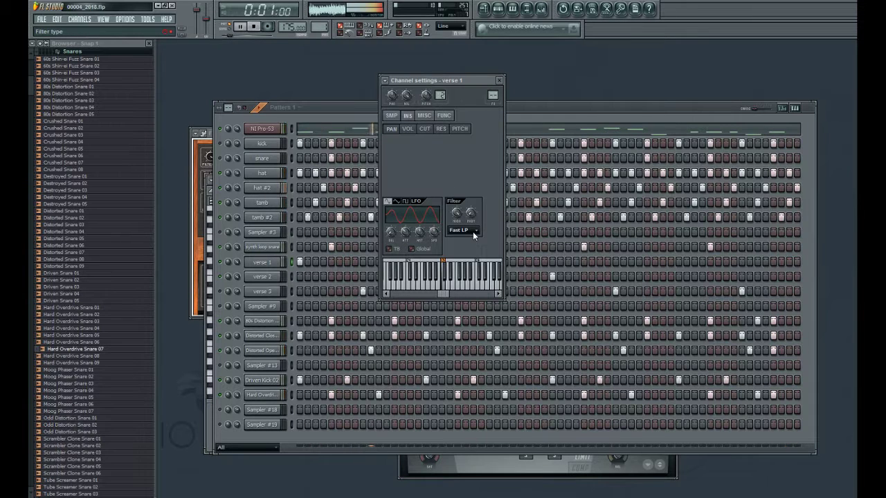
pyautogui.click(443, 116)
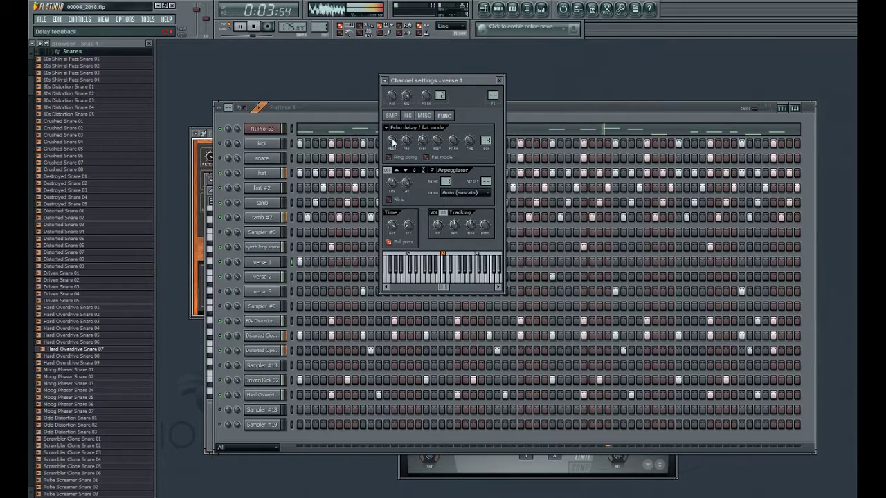
pyautogui.moveTo(392, 140); pyautogui.dragTo(392, 118)
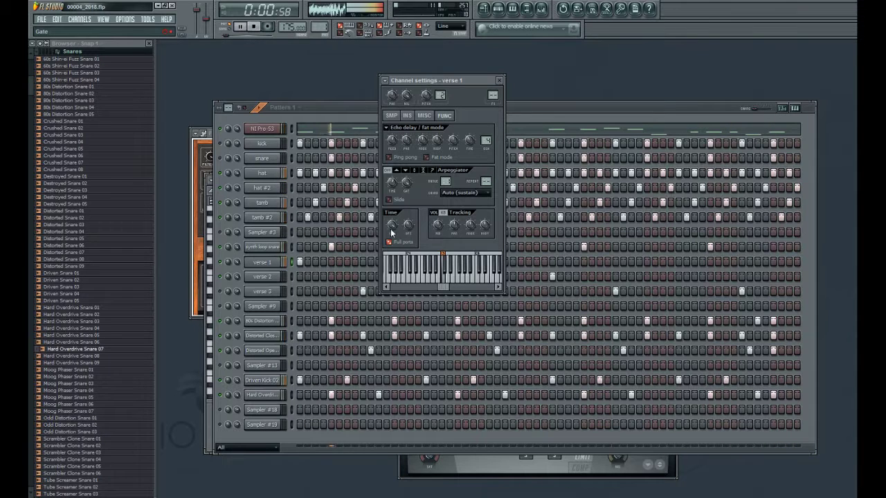
# Step: Adjust the verse 1 channel's gate and fine time shift to tune its timing against the beat
pyautogui.moveTo(392, 225); pyautogui.dragTo(391, 236)
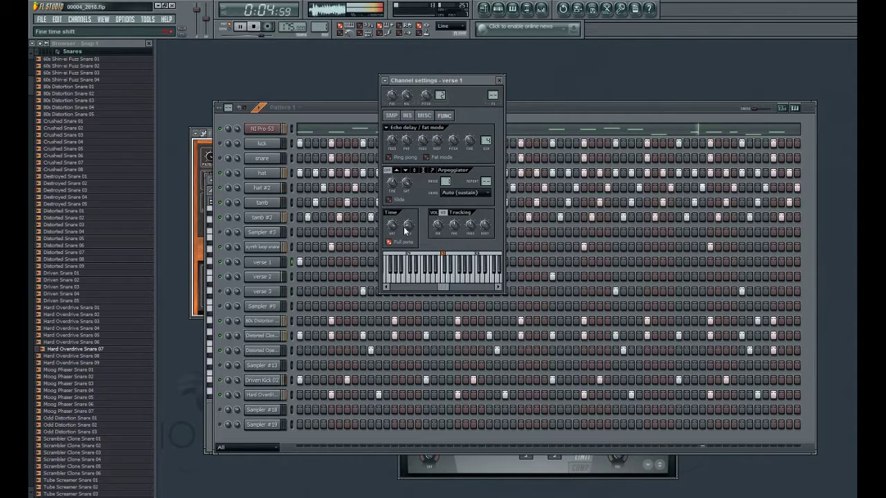
pyautogui.moveTo(406, 231); pyautogui.dragTo(407, 202)
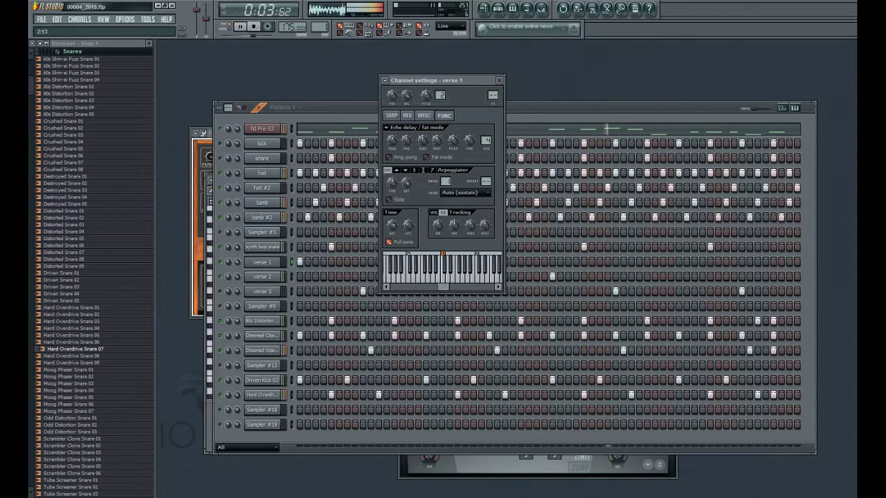
pyautogui.moveTo(408, 225); pyautogui.dragTo(425, 240)
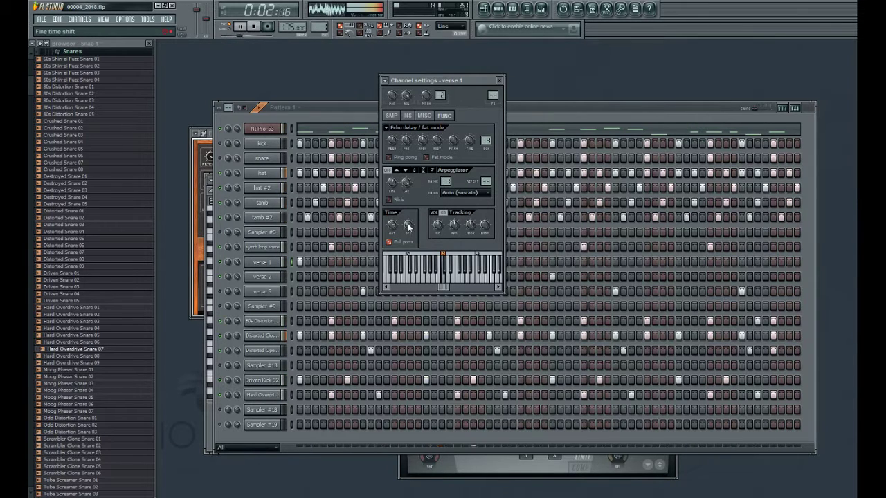
pyautogui.moveTo(409, 227); pyautogui.dragTo(408, 235)
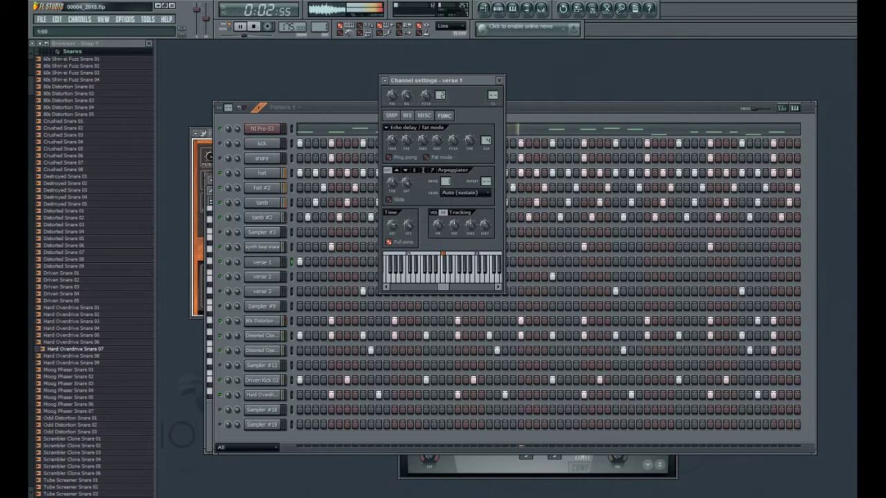
pyautogui.moveTo(408, 227); pyautogui.dragTo(398, 232)
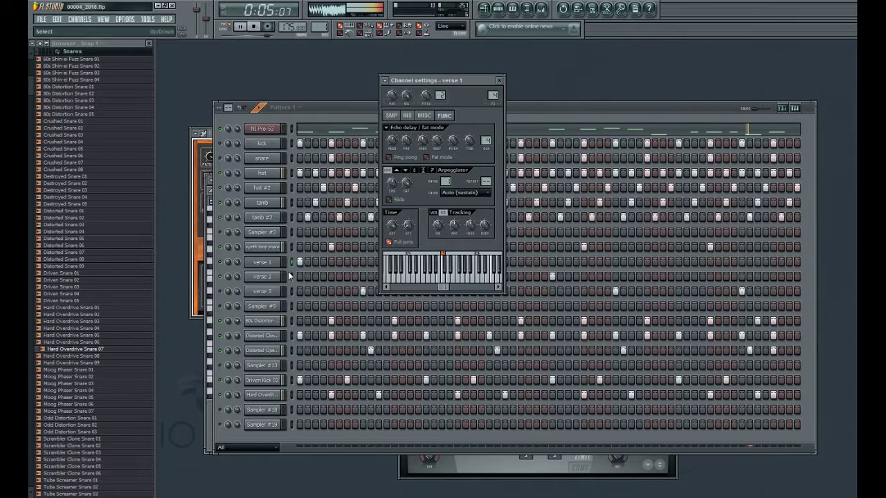
# Step: Route both the verse 1 and verse 2 channels to mixer insert 6 and show that insert in the mixer
pyautogui.click(271, 277)
pyautogui.click(273, 280)
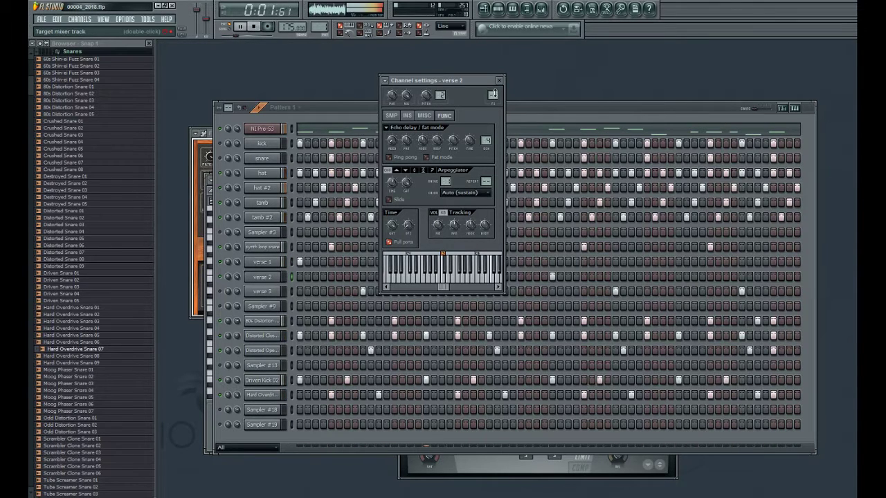
pyautogui.click(274, 262)
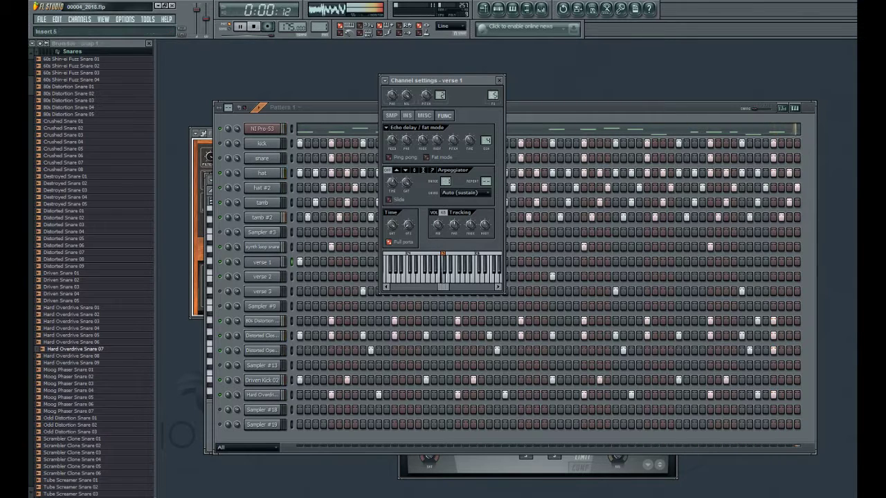
pyautogui.doubleClick(493, 96)
pyautogui.moveTo(492, 96); pyautogui.dragTo(492, 92)
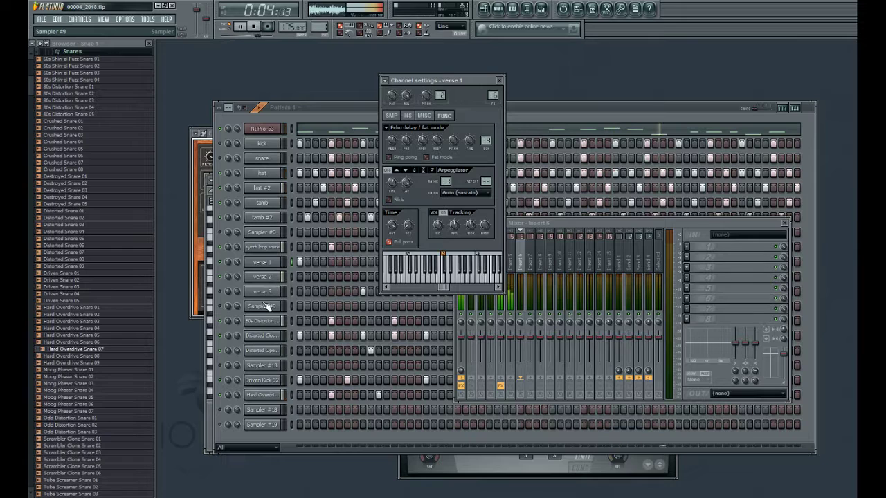
pyautogui.click(267, 277)
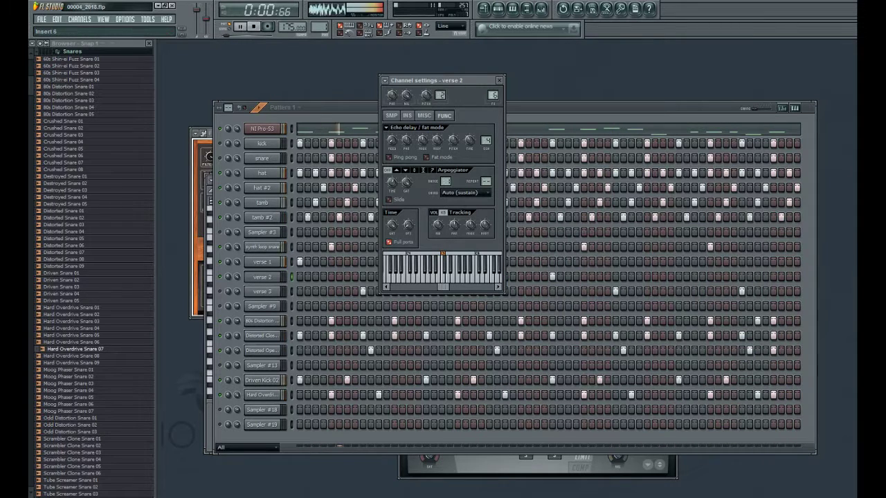
pyautogui.scroll(1, 492, 97)
pyautogui.moveTo(492, 97); pyautogui.dragTo(491, 104)
pyautogui.press('F9')
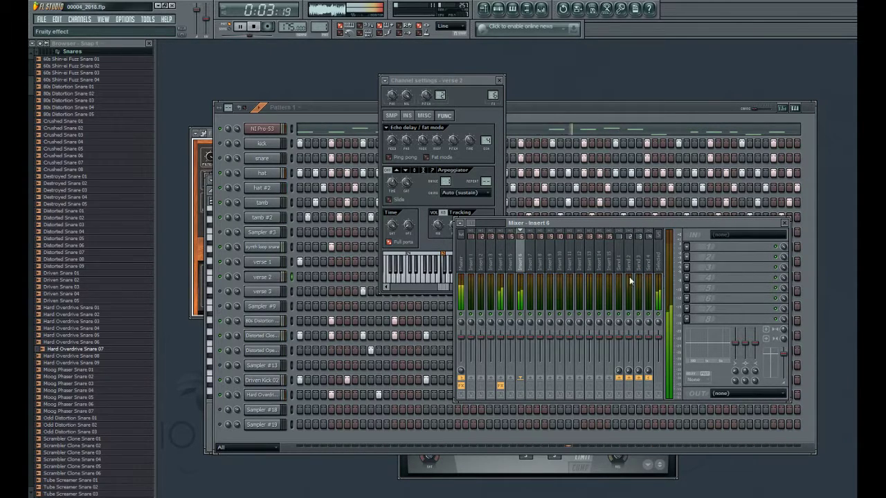
# Step: Return to the verse 1 channel, readjust its fine time shift, and compare its function settings with verse 2's
pyautogui.click(462, 93)
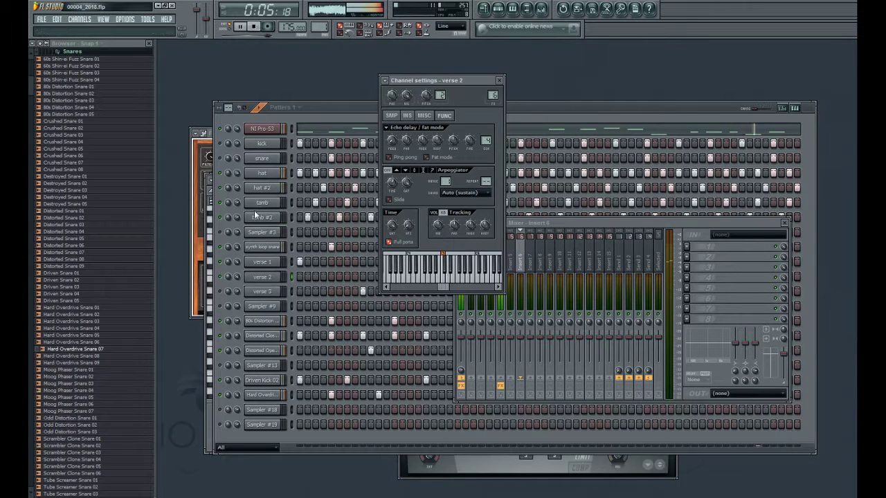
pyautogui.click(262, 262)
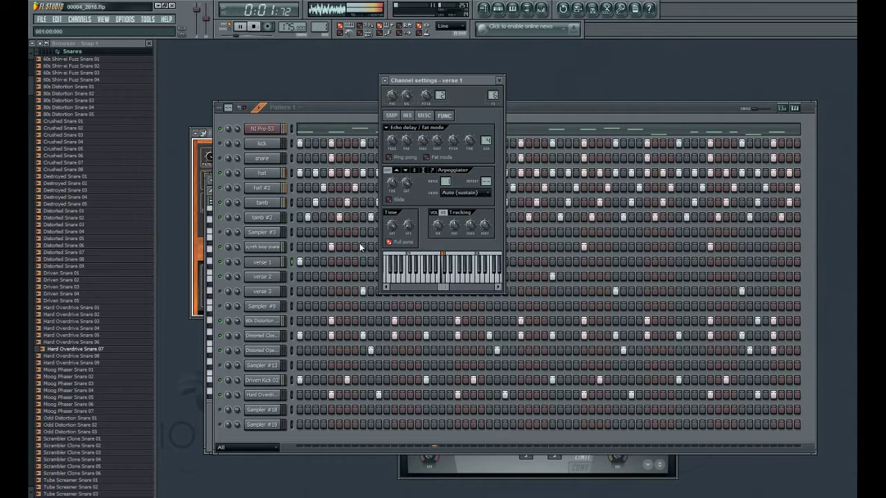
pyautogui.moveTo(411, 234); pyautogui.dragTo(408, 230)
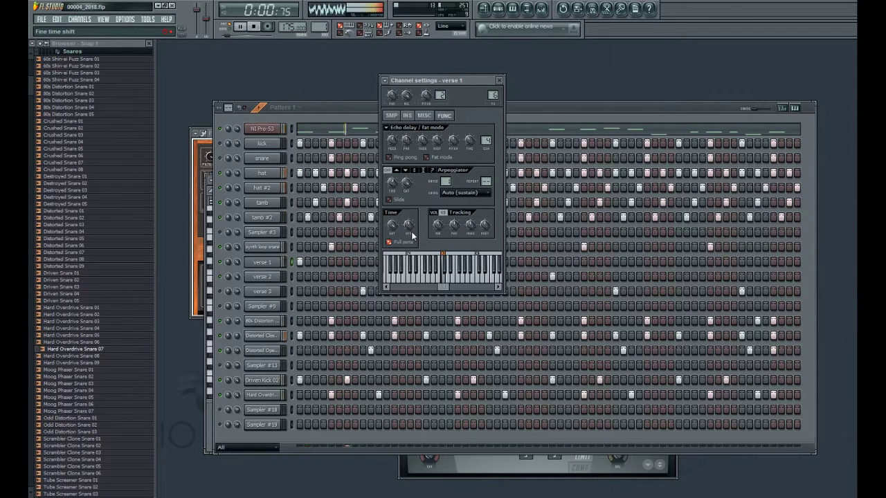
pyautogui.click(263, 277)
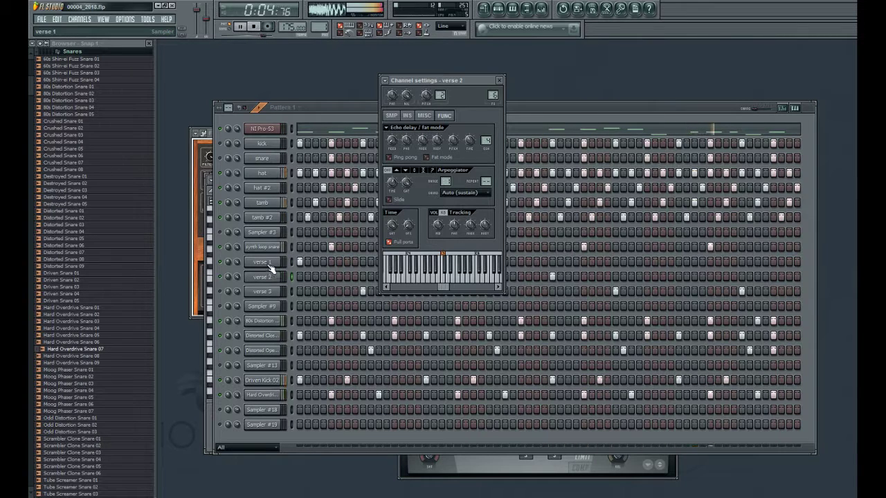
pyautogui.click(271, 264)
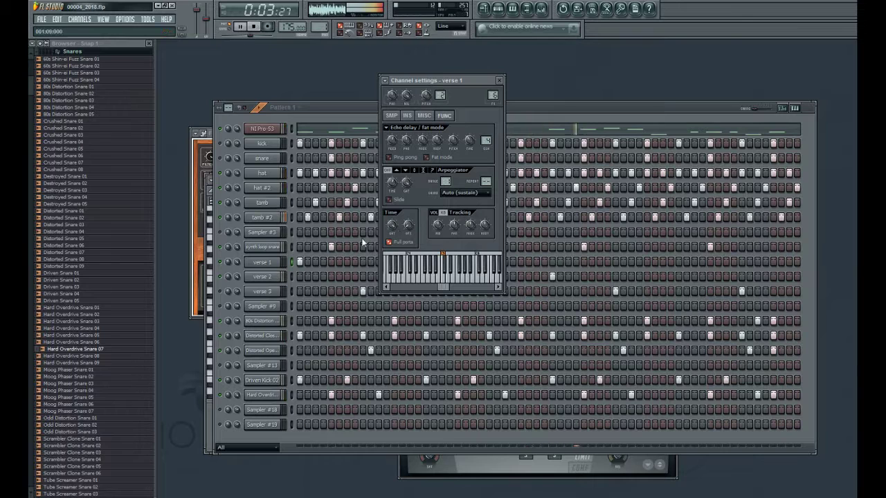
pyautogui.click(263, 279)
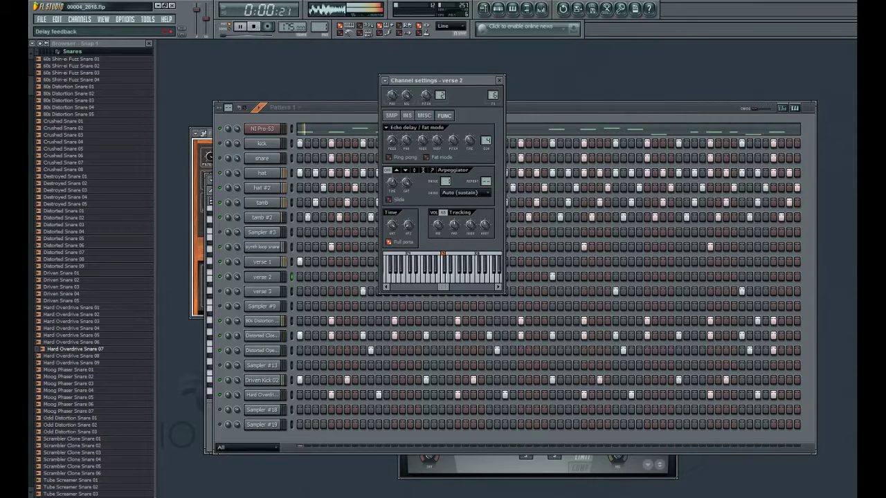
pyautogui.click(272, 262)
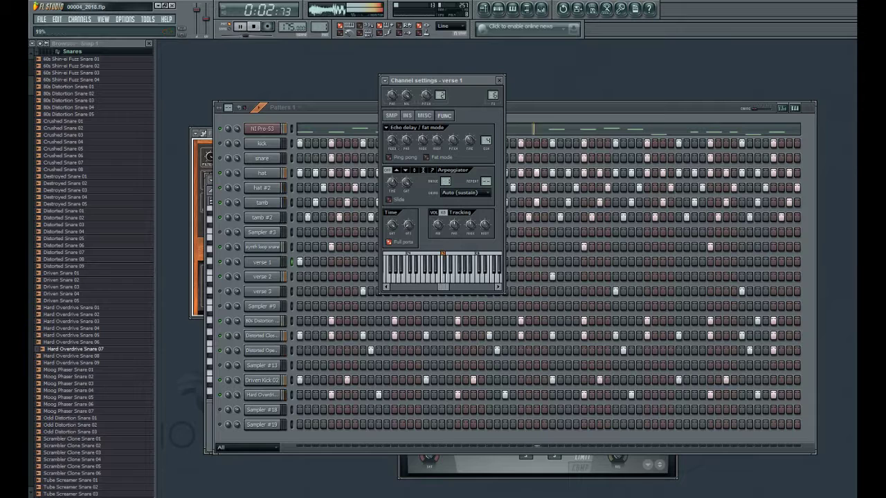
# Step: Adjust verse 1's echo feedback, set its delay time to 6:00, and set verse 2's echo feedback to about 65%
pyautogui.click(465, 143)
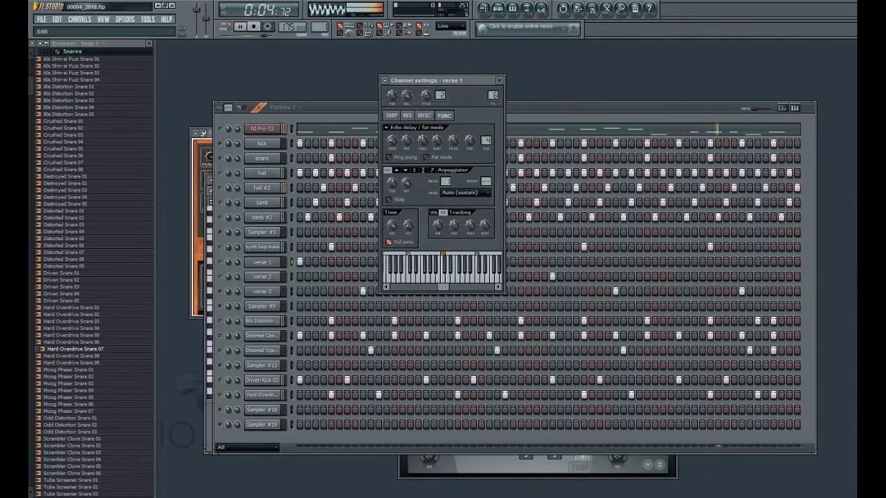
pyautogui.moveTo(470, 141); pyautogui.dragTo(474, 141)
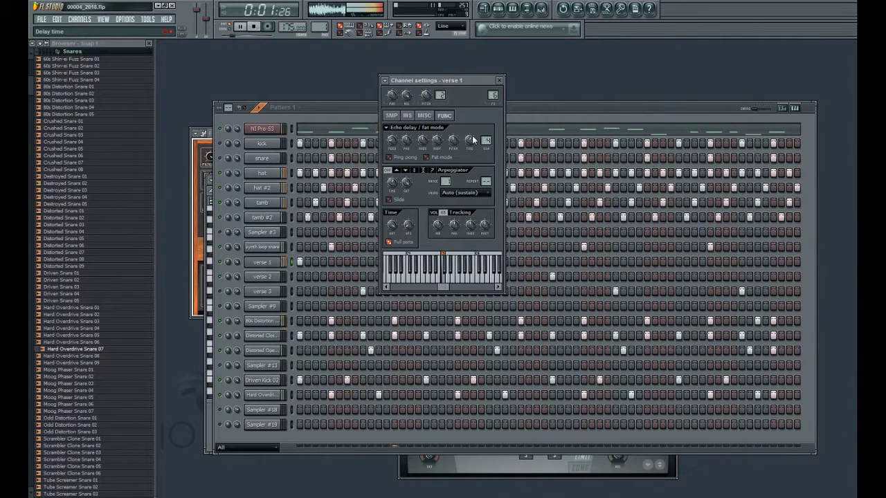
pyautogui.click(392, 141)
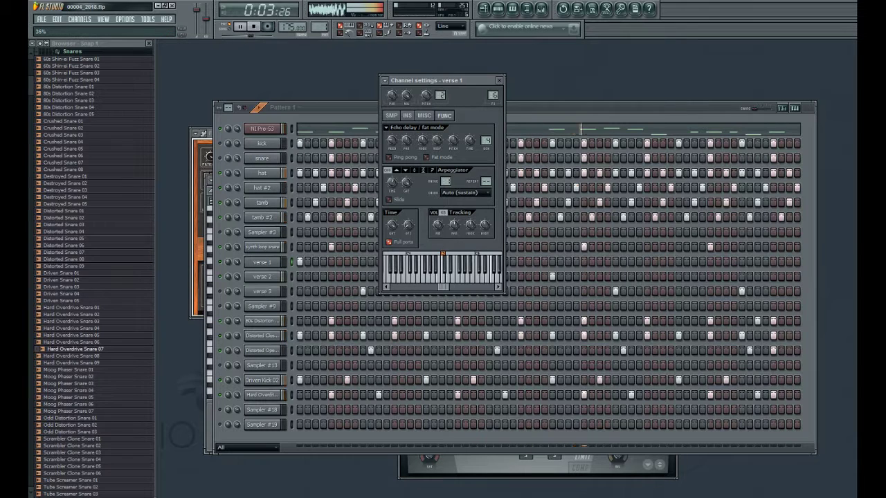
pyautogui.moveTo(391, 141); pyautogui.dragTo(391, 141)
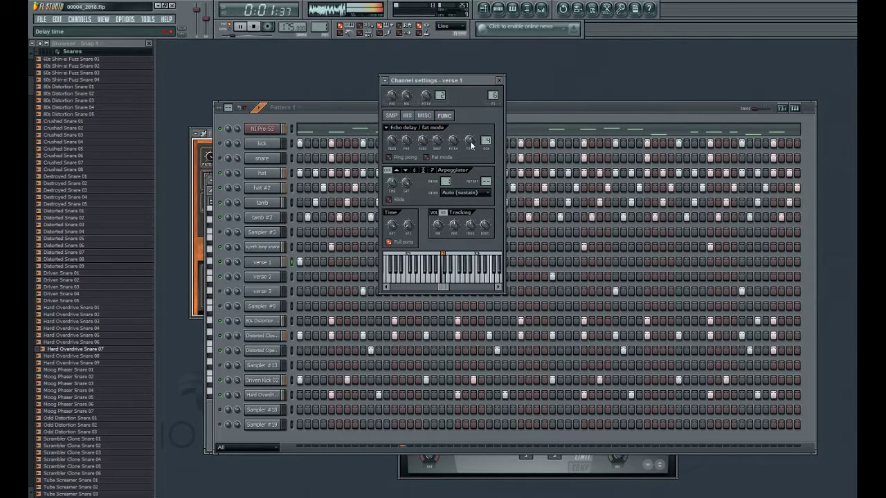
pyautogui.moveTo(470, 141); pyautogui.dragTo(472, 144)
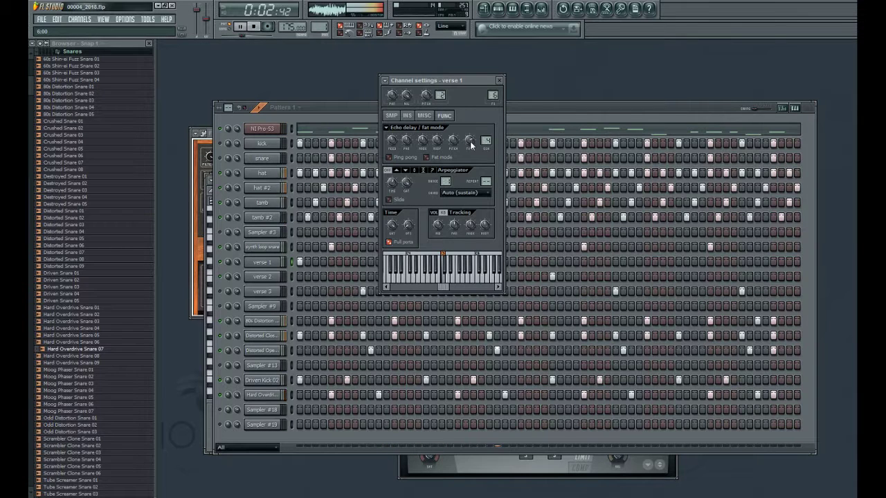
pyautogui.click(261, 278)
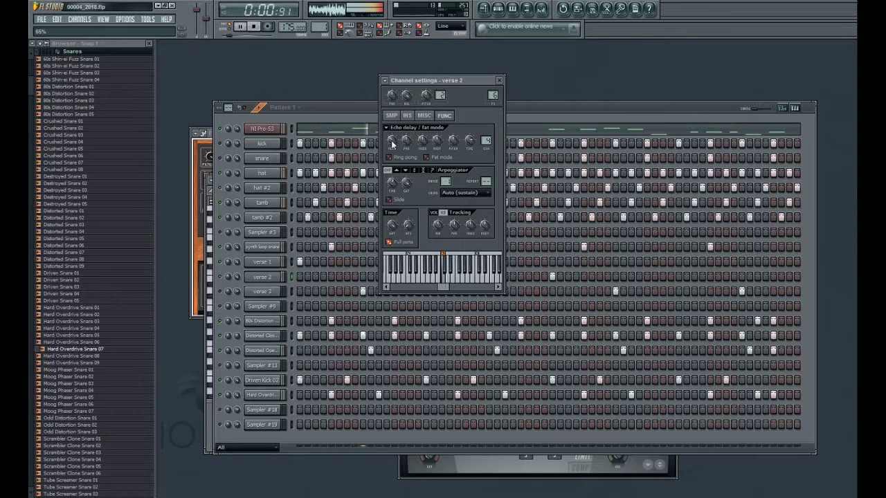
# Step: Load Fruity 7 Band EQ and mda Combo on mixer insert 6, setting mda Combo to stereo processing with -2 dB output
pyautogui.doubleClick(493, 97)
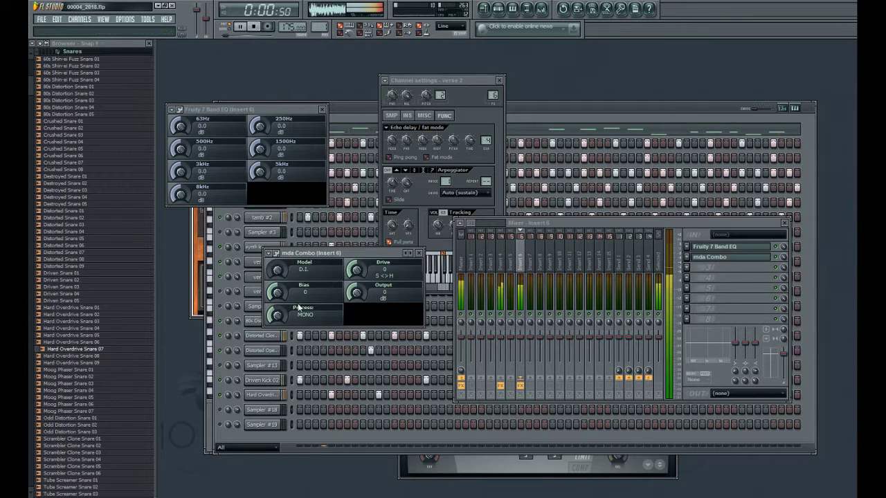
pyautogui.scroll(2, 299, 309)
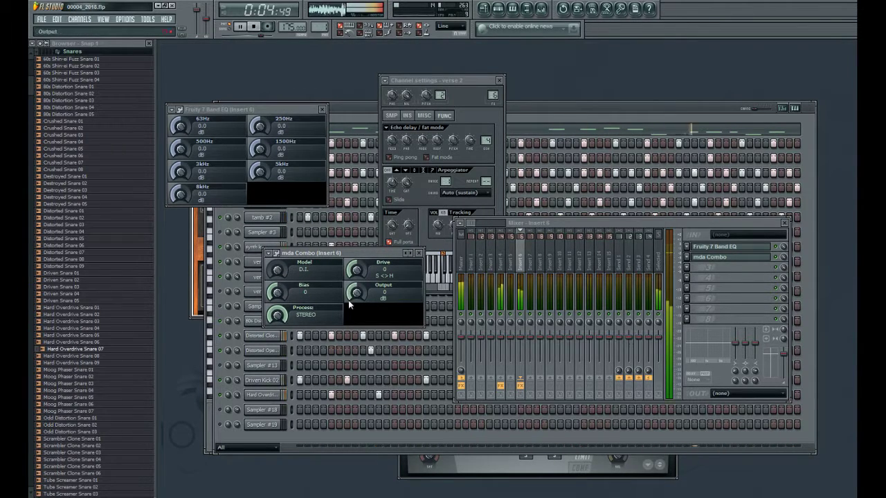
pyautogui.scroll(-1, 349, 304)
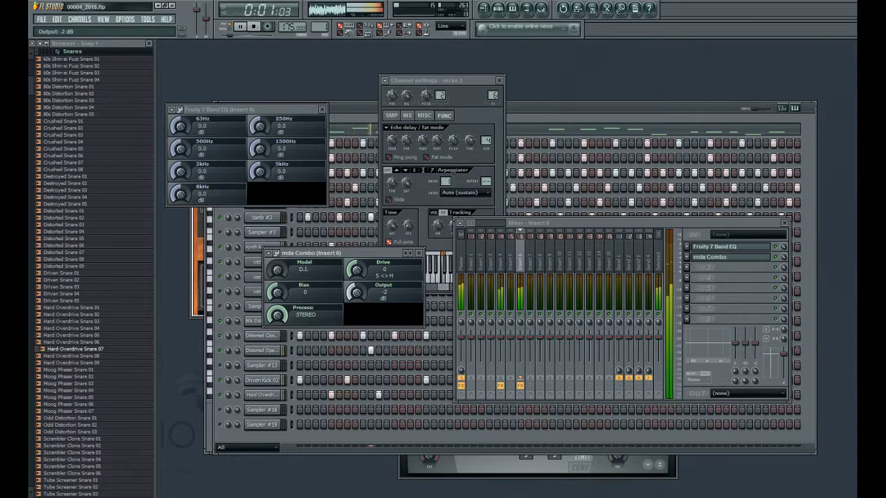
# Step: Try the Radio and Spkr Sim models in mda Combo and return the model to D.I
pyautogui.scroll(3, 277, 270)
pyautogui.scroll(-1, 277, 270)
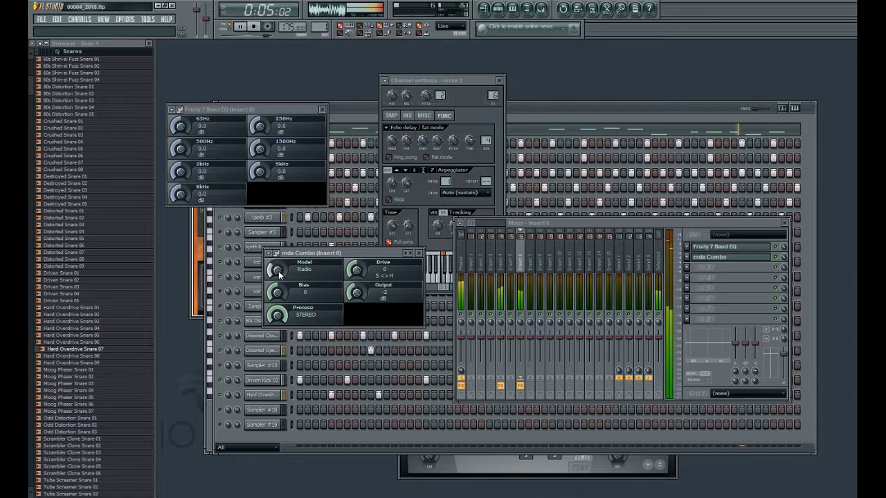
pyautogui.scroll(-1, 280, 275)
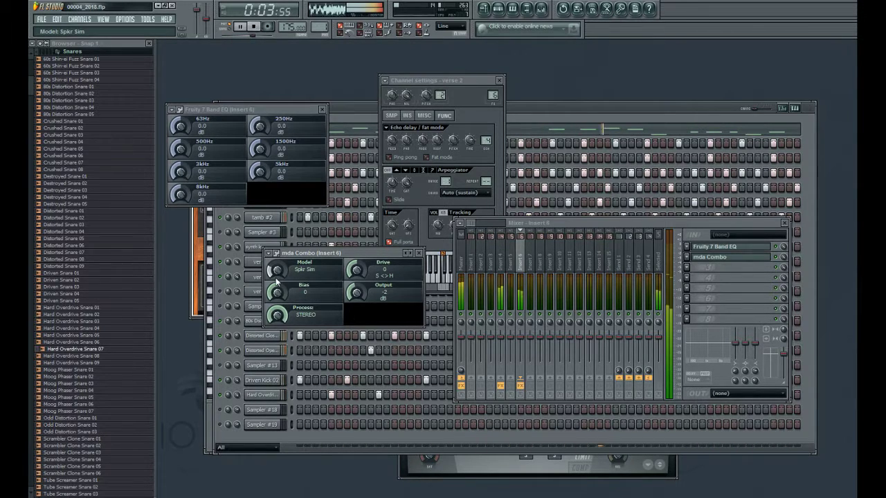
pyautogui.scroll(-1, 277, 271)
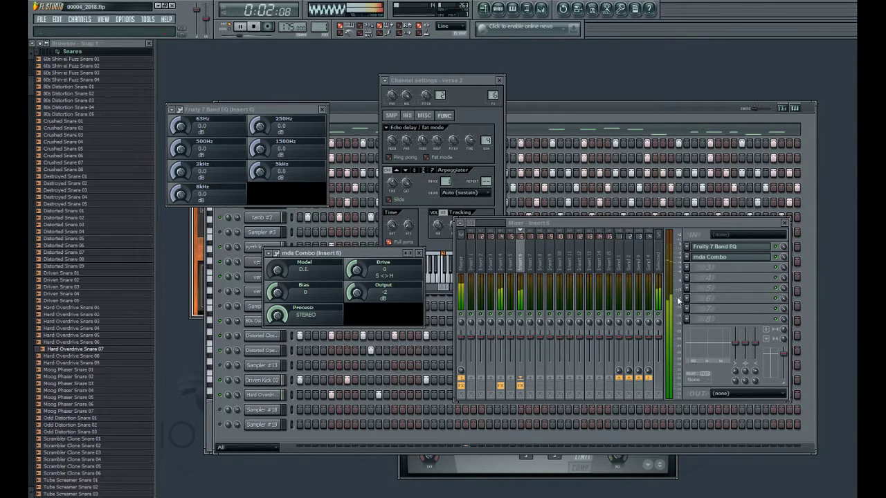
# Step: Set Fruity 7 Band EQ to -18 dB at 63 Hz, -12.5 at 500 Hz, 6.6 at 1500 Hz, 0.6 at 3 kHz and 10.5 at 5 kHz
pyautogui.moveTo(260, 171); pyautogui.dragTo(260, 142)
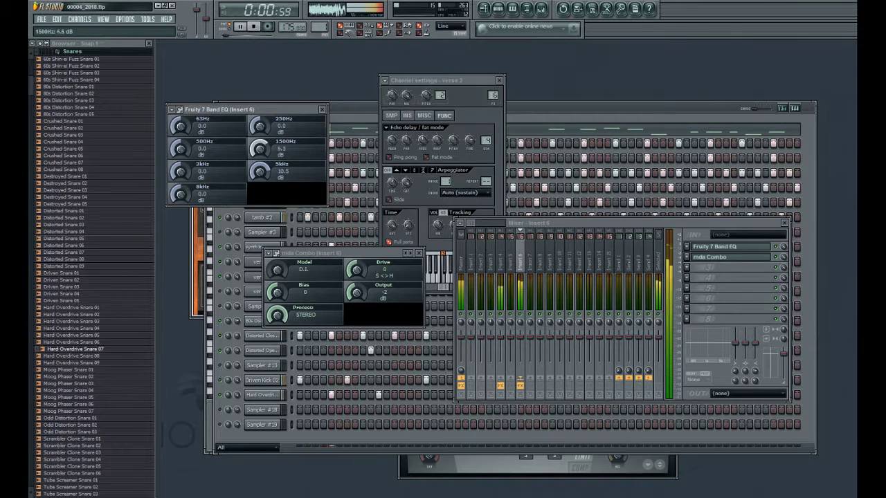
pyautogui.moveTo(182, 125); pyautogui.dragTo(184, 183)
pyautogui.moveTo(179, 148)
pyautogui.mouseDown()
pyautogui.moveTo(179, 172)
pyautogui.moveTo(180, 161)
pyautogui.mouseUp()
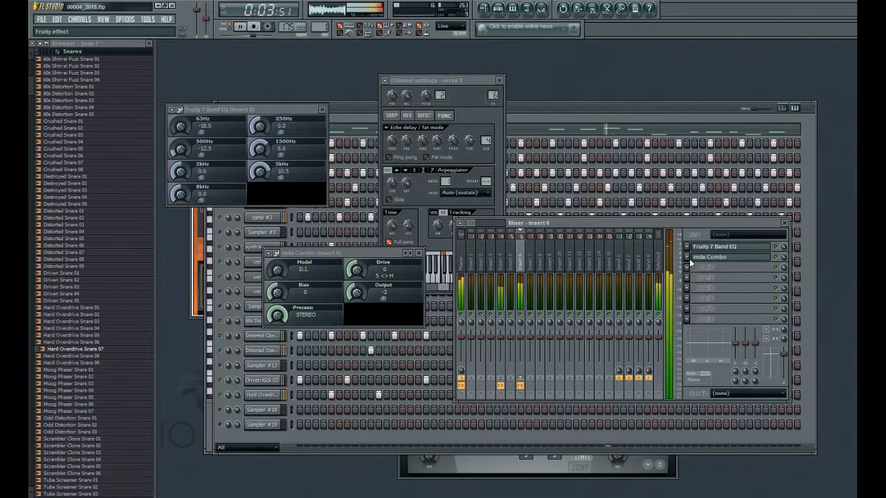
pyautogui.click(724, 256)
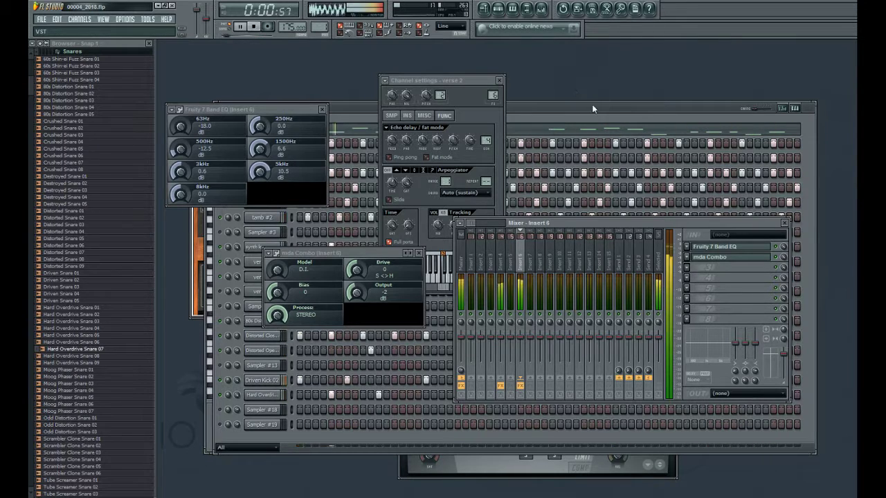
# Step: Return to verse 2's mixer insert 6 and load Fruity Parametric EQ 2 in its third effect slot
pyautogui.click(614, 101)
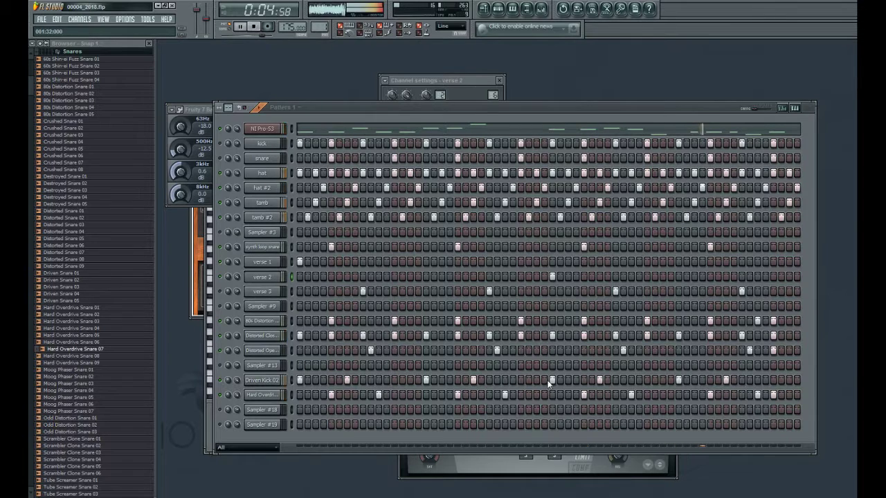
pyautogui.click(484, 82)
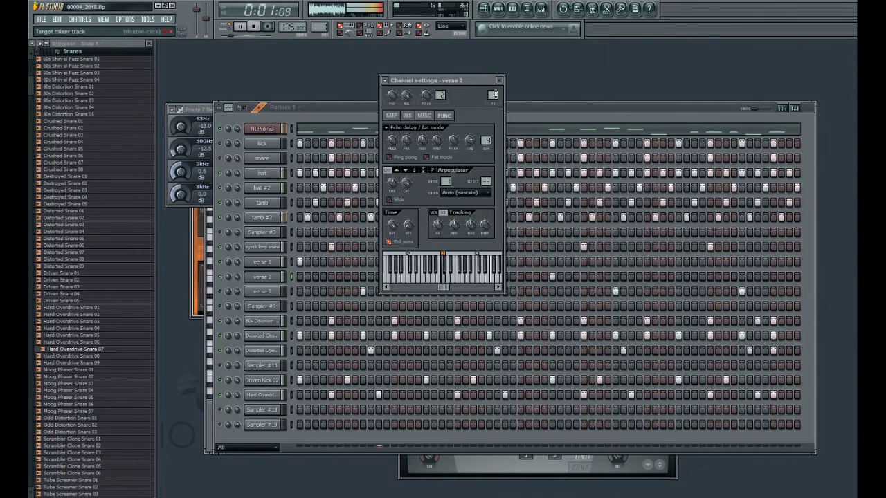
pyautogui.doubleClick(493, 95)
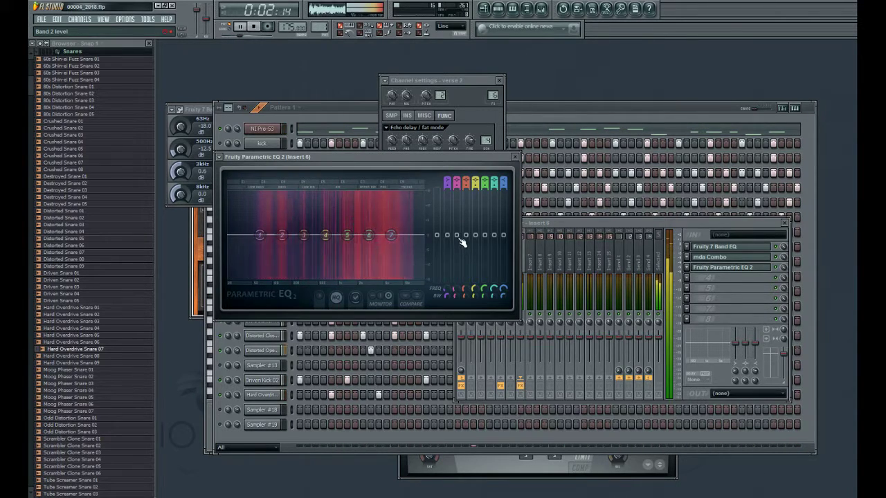
# Step: In Fruity Parametric EQ 2, cut bands 1, 3 and 4, boost bands 2, 5, 6 and 7, and raise the main level slightly
pyautogui.moveTo(458, 236); pyautogui.dragTo(503, 229)
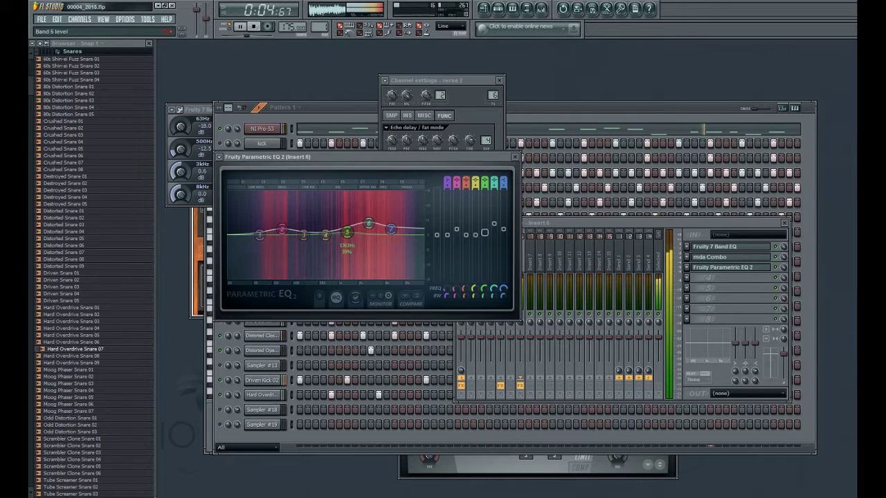
pyautogui.moveTo(476, 235); pyautogui.dragTo(447, 280)
pyautogui.moveTo(436, 236); pyautogui.dragTo(437, 227)
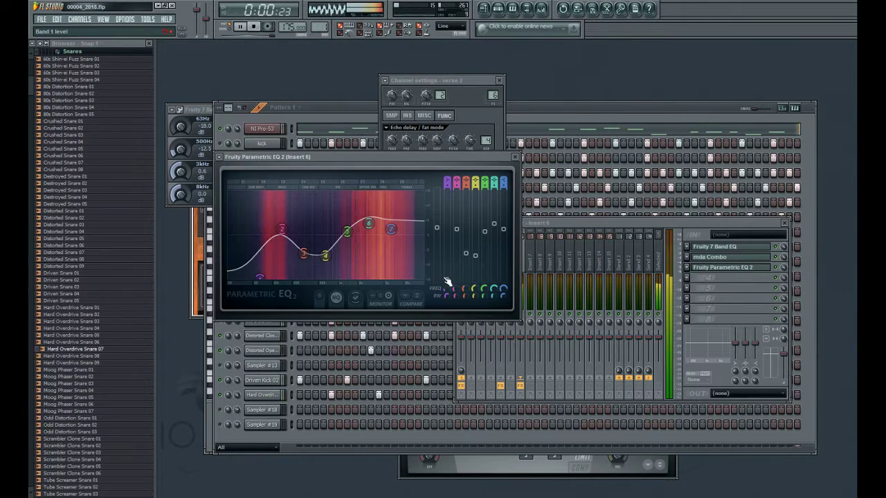
pyautogui.moveTo(447, 280); pyautogui.dragTo(447, 259)
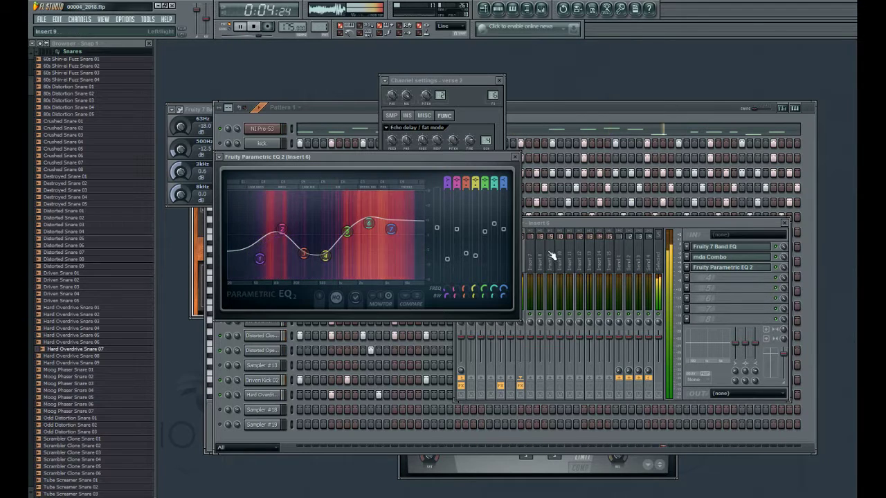
pyautogui.click(515, 157)
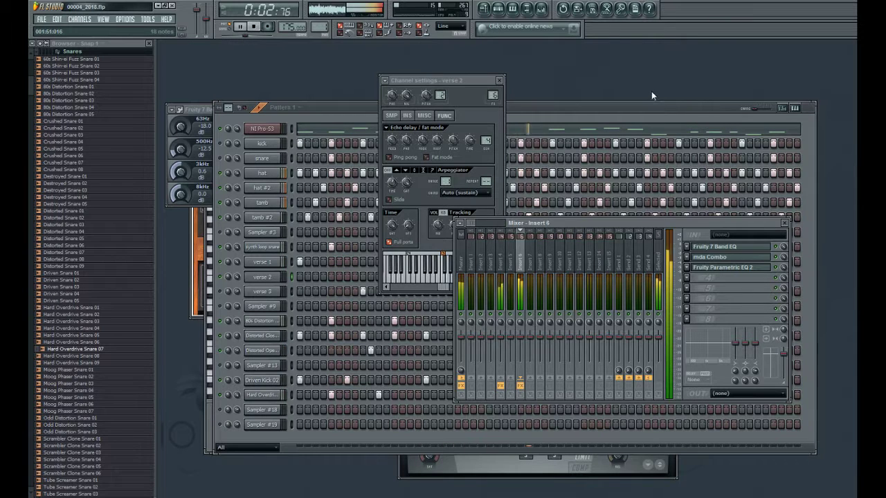
# Step: Lower mda Combo's output on insert 6 to -7 dB
pyautogui.click(710, 260)
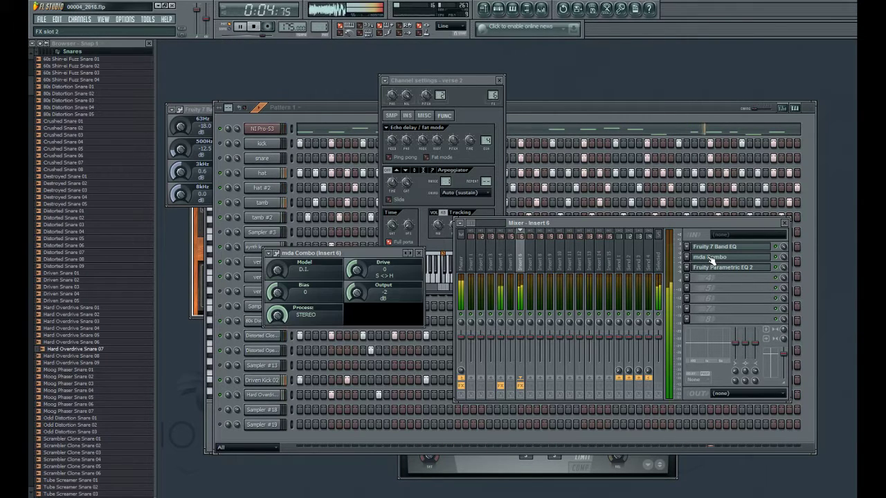
pyautogui.moveTo(356, 292); pyautogui.dragTo(356, 297)
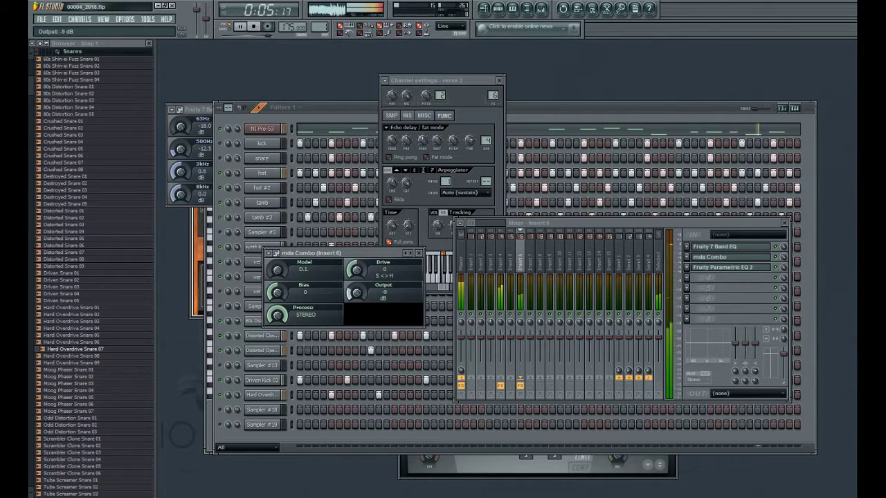
pyautogui.moveTo(356, 294); pyautogui.dragTo(356, 292)
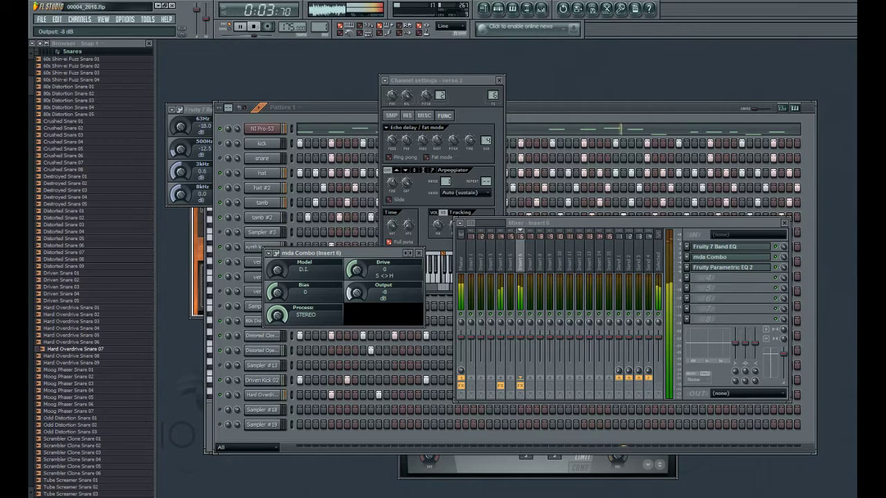
pyautogui.moveTo(356, 292); pyautogui.dragTo(357, 290)
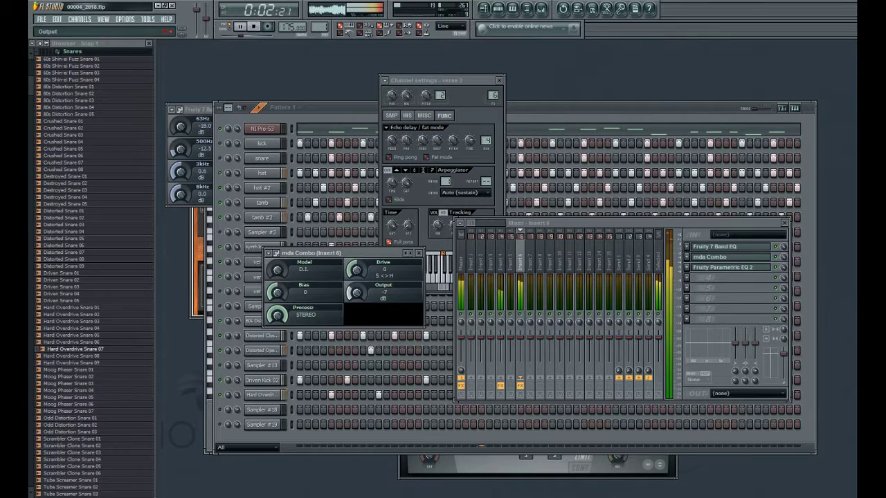
# Step: Check the synth loop snare channel's function settings and return to the step sequencer
pyautogui.click(589, 108)
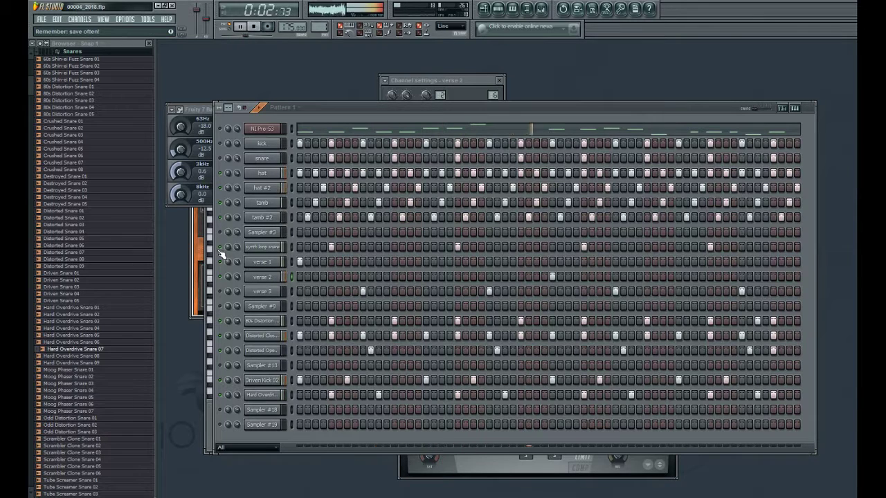
pyautogui.click(259, 247)
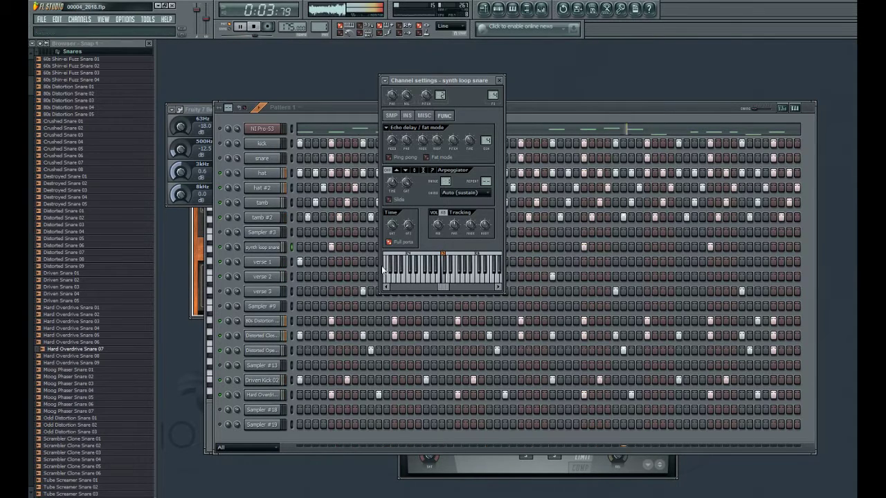
pyautogui.click(550, 101)
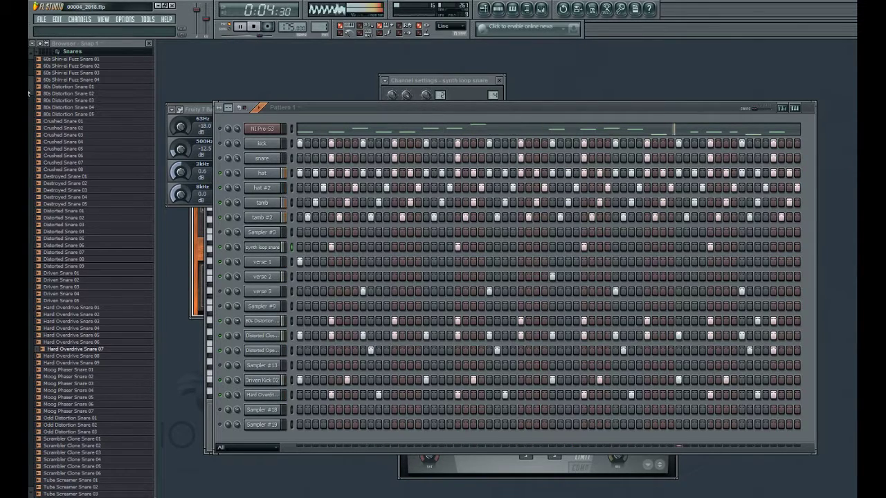
# Step: Collapse the 24-Bit CM 2018 sample folder and go to the WAV sample folder in the browser
pyautogui.scroll(5, 36, 65)
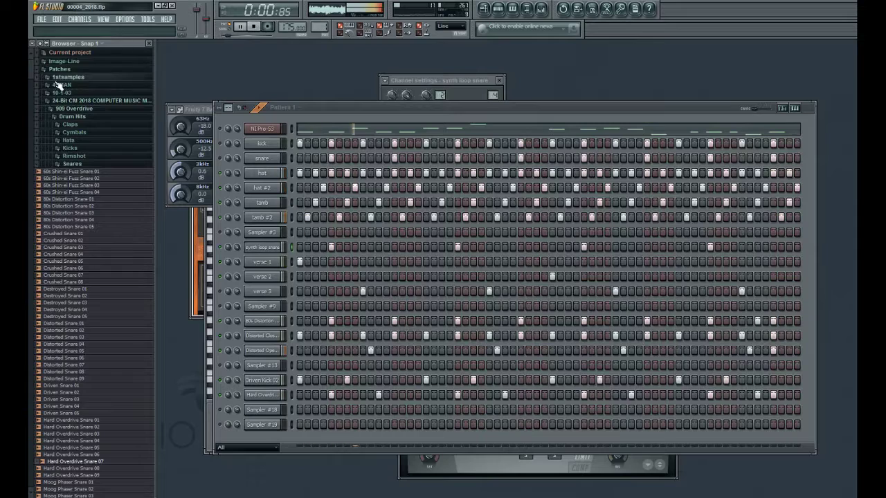
pyautogui.click(64, 77)
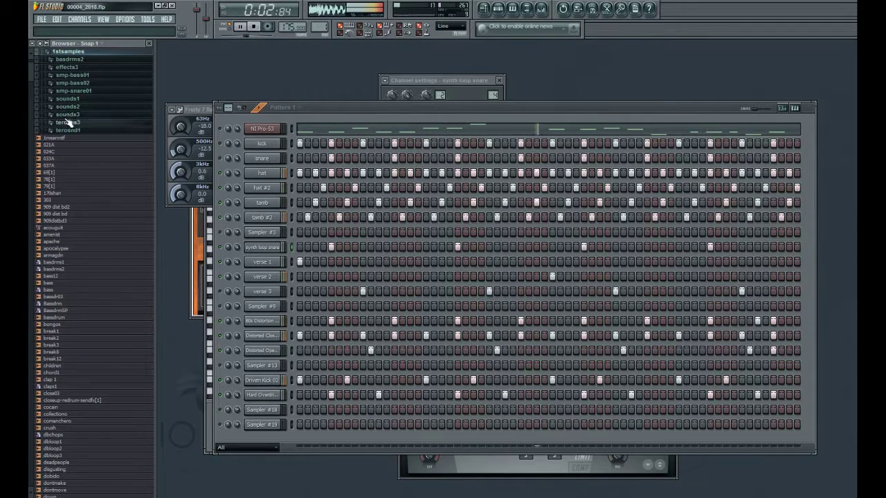
pyautogui.click(66, 53)
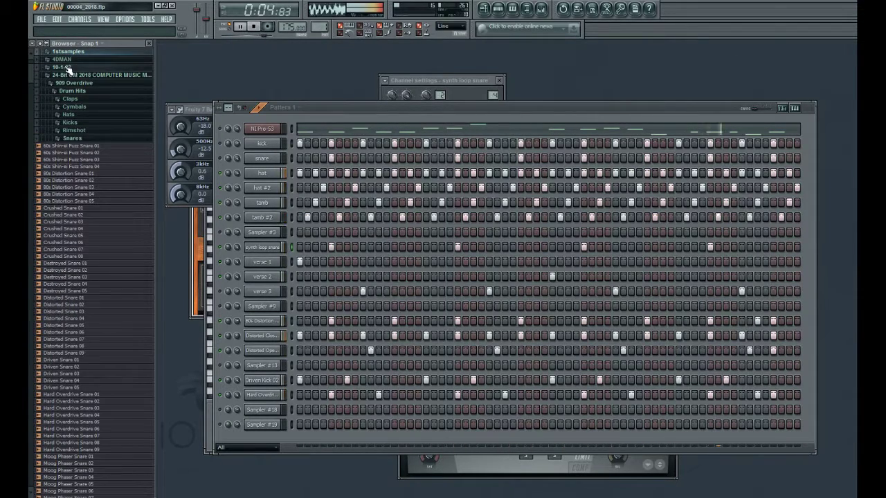
pyautogui.click(69, 75)
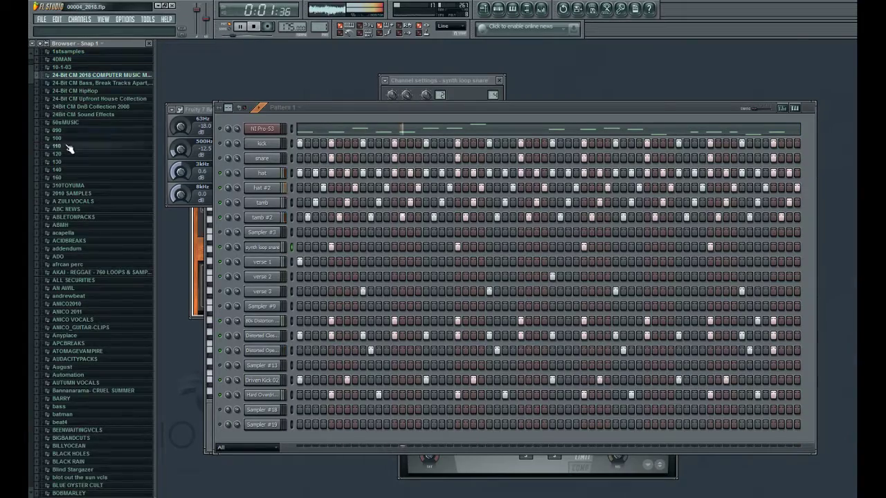
pyautogui.scroll(1, 70, 148)
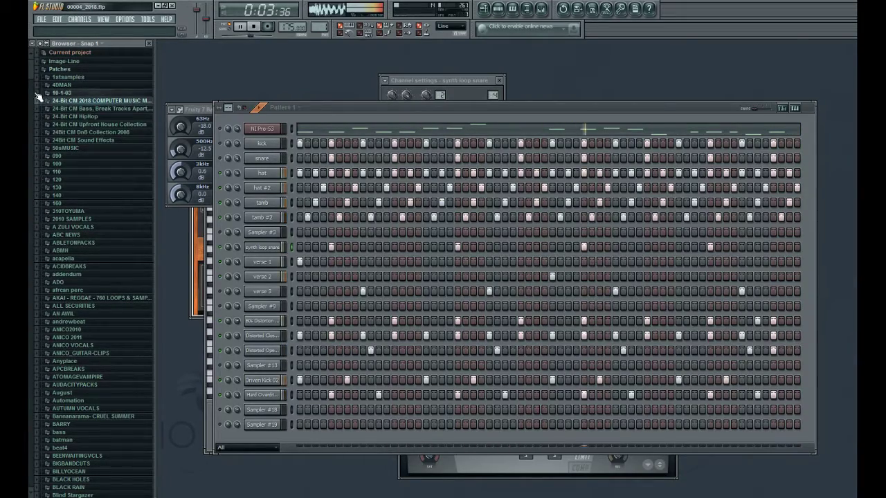
pyautogui.moveTo(39, 97); pyautogui.dragTo(69, 493)
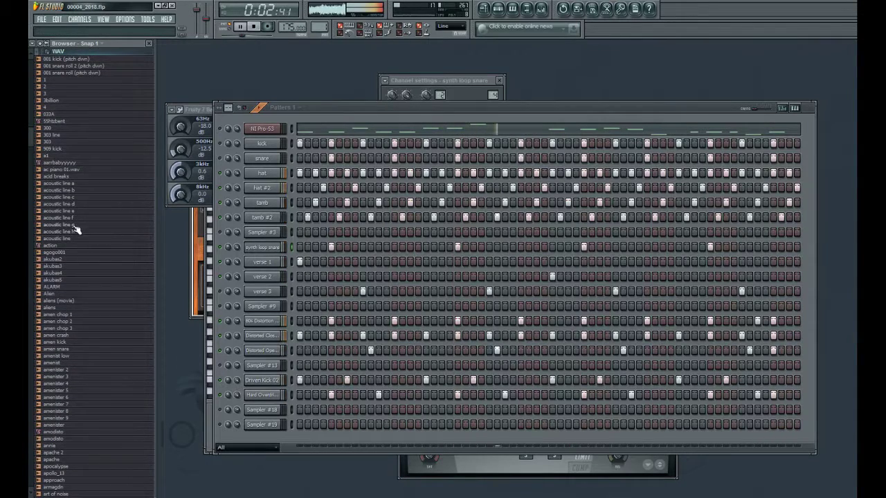
# Step: Stop the pattern and audition the amenist low and amenister break samples in the WAV folder
pyautogui.click(68, 356)
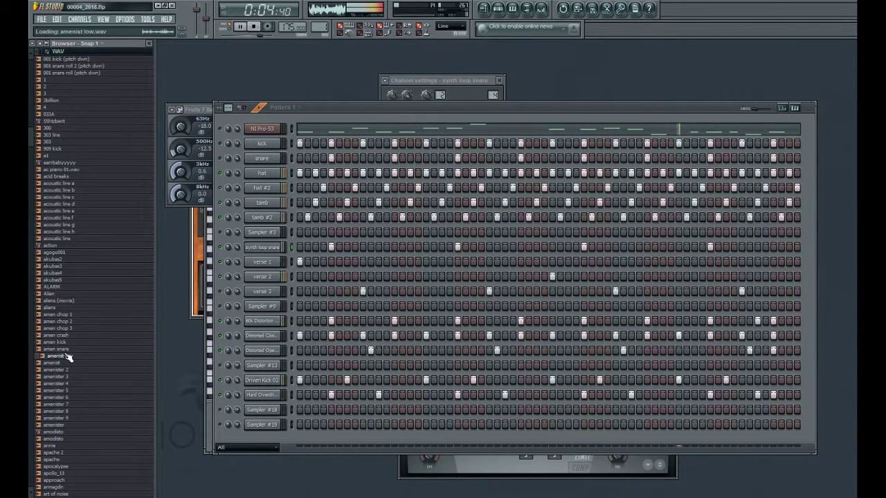
pyautogui.click(59, 383)
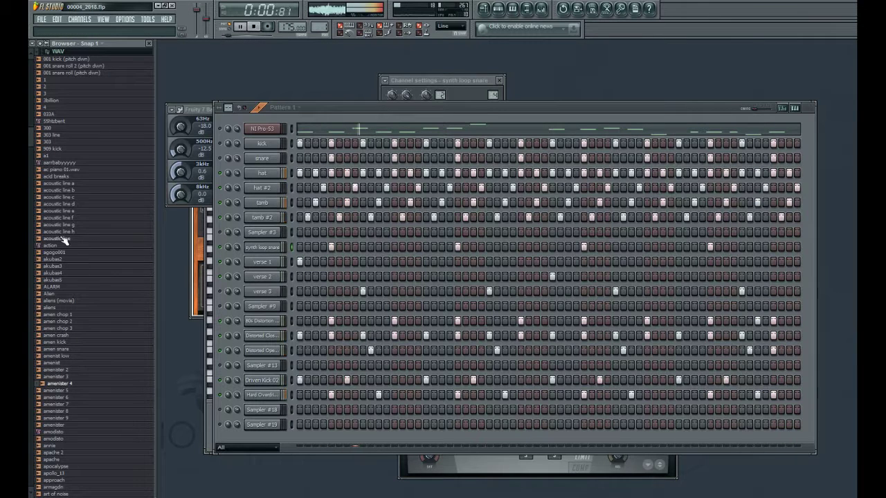
pyautogui.press('space')
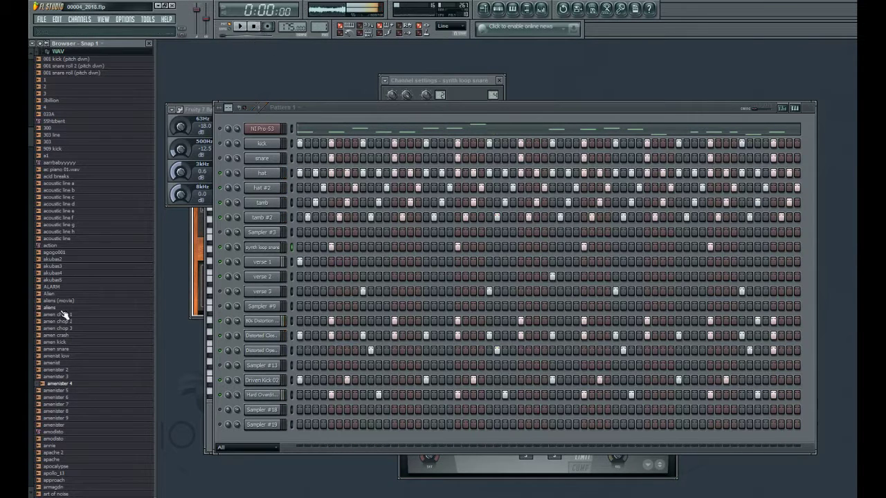
pyautogui.press('Up')
pyautogui.press('Up')
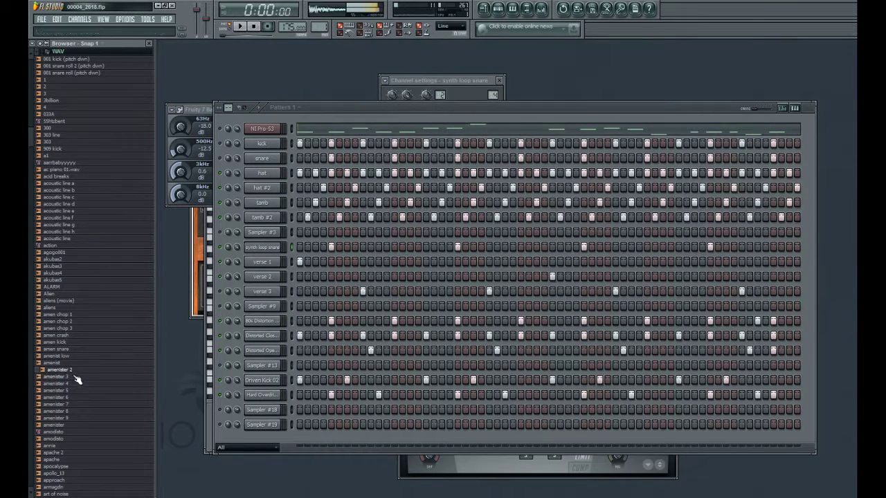
pyautogui.click(74, 398)
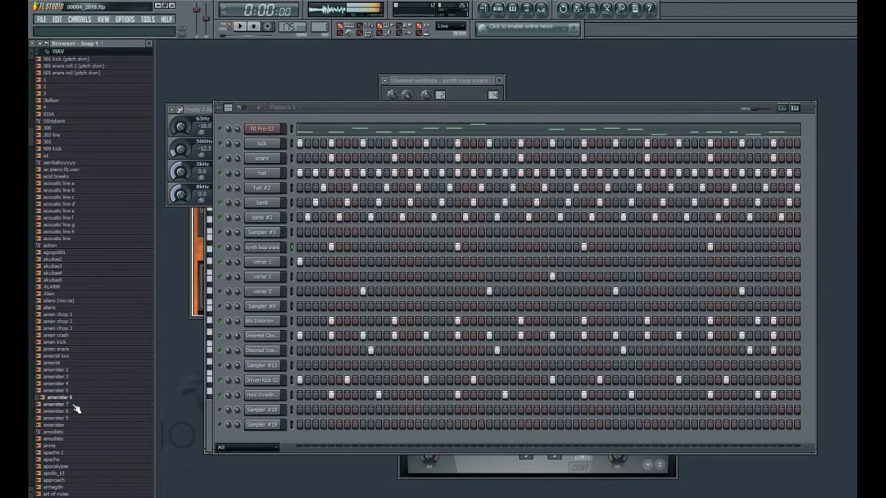
pyautogui.click(77, 406)
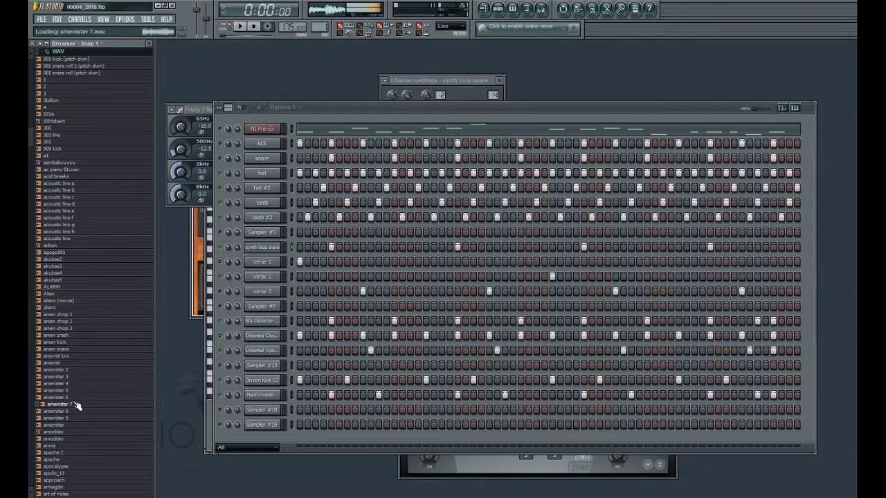
pyautogui.click(75, 411)
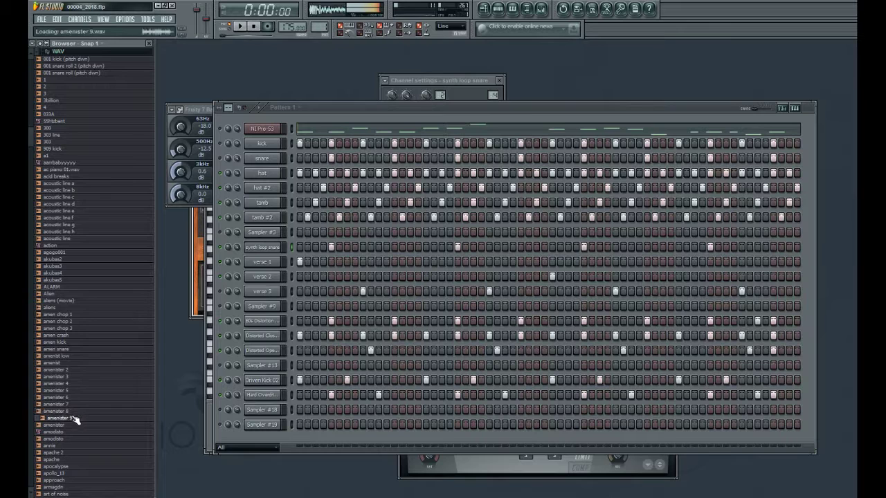
pyautogui.click(74, 404)
pyautogui.click(77, 418)
pyautogui.click(74, 425)
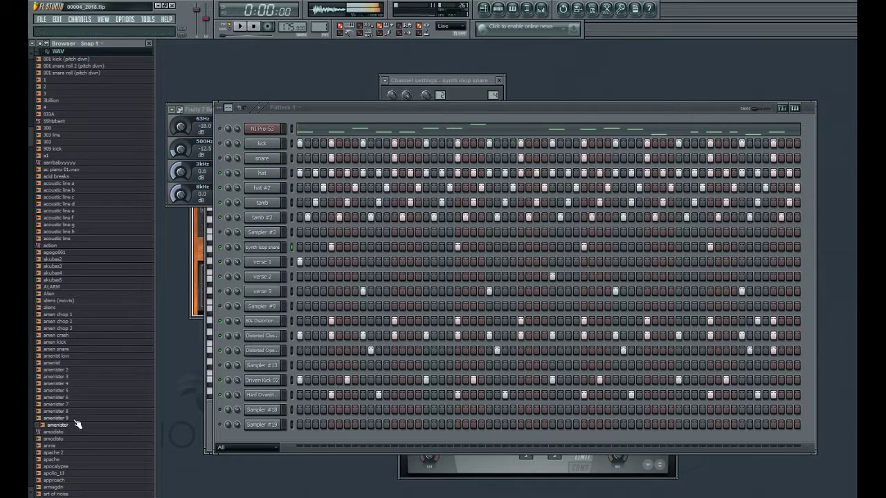
pyautogui.click(77, 406)
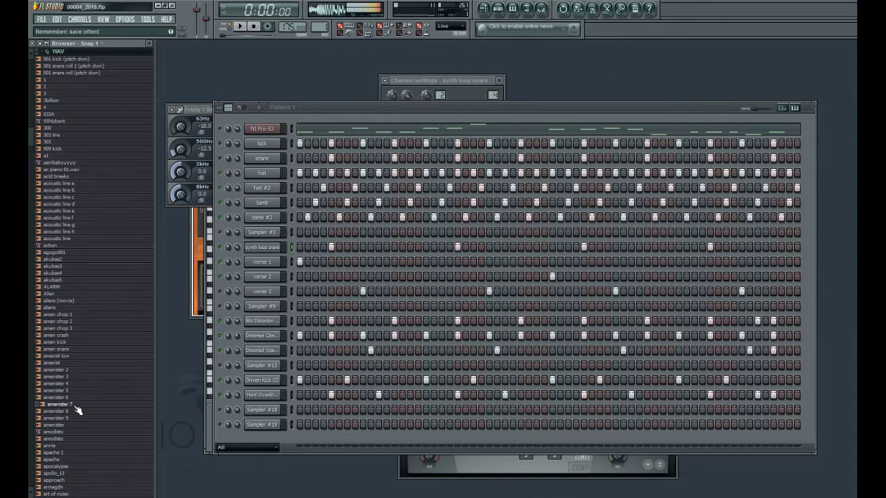
# Step: Compare the break samples again, auditioning amenister 6 down to amenister 2, plus amenister 8 and 9
pyautogui.click(76, 397)
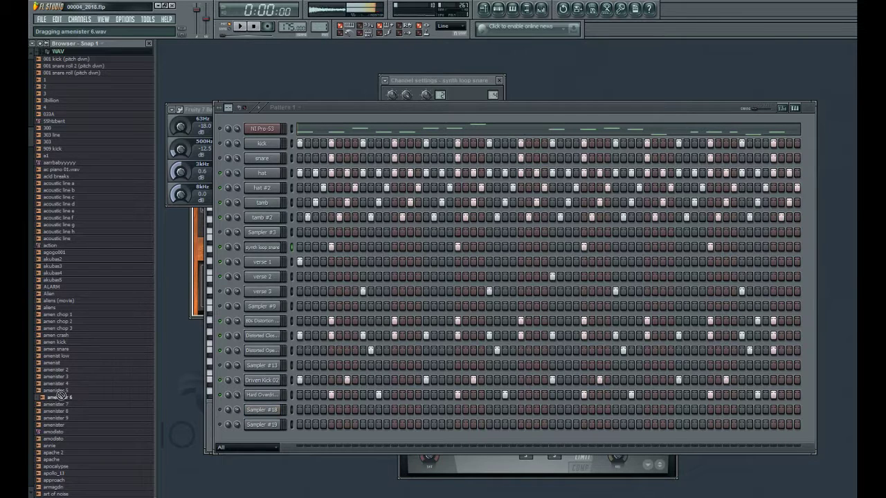
pyautogui.click(66, 392)
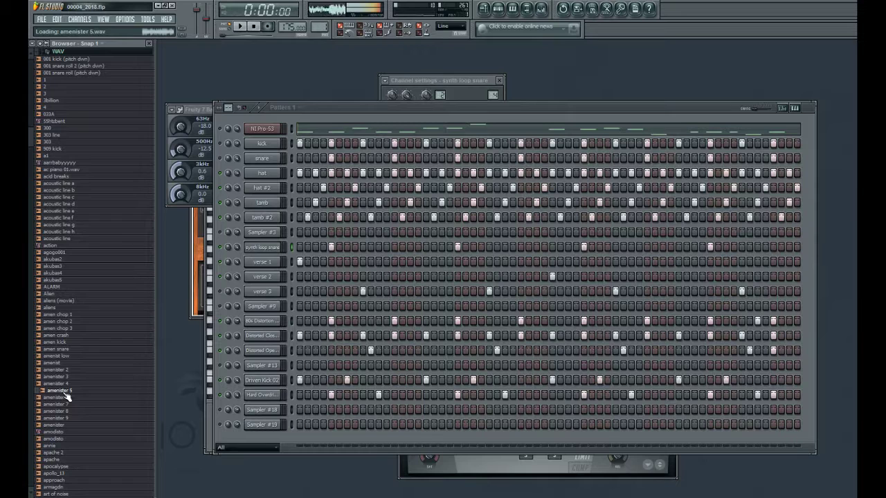
pyautogui.click(75, 384)
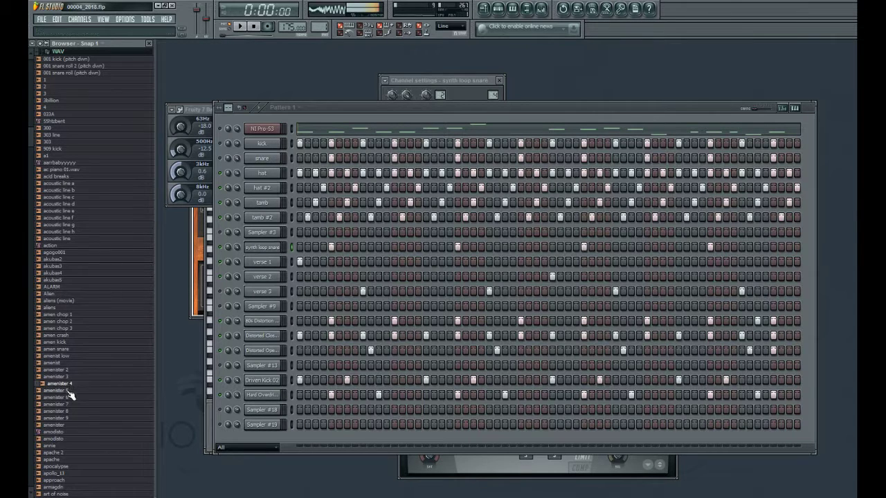
pyautogui.click(74, 376)
pyautogui.click(73, 370)
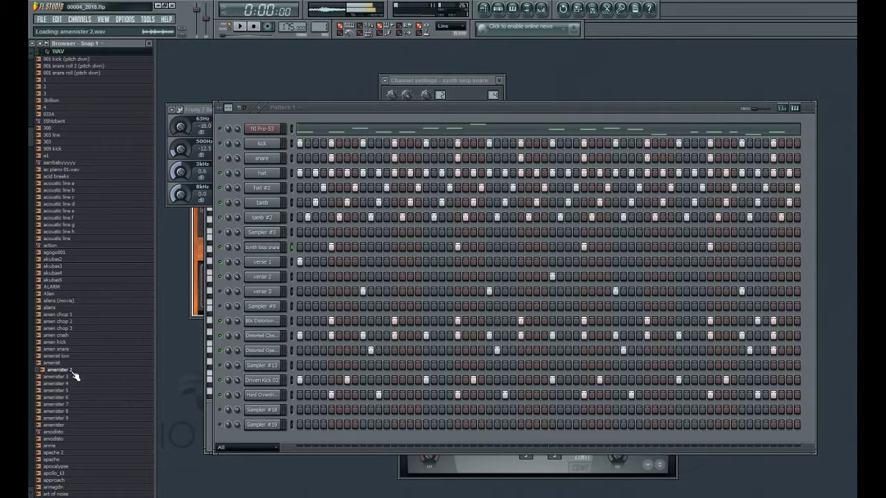
pyautogui.click(72, 412)
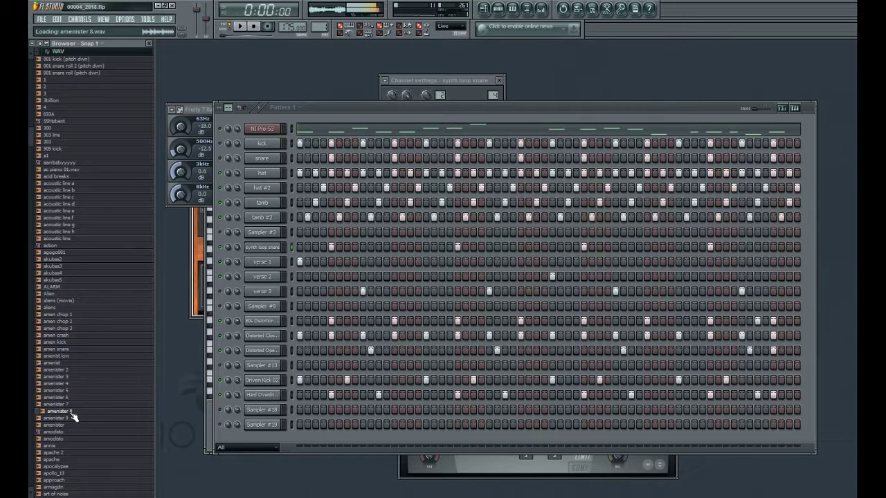
pyautogui.click(74, 419)
# Step: Load the amenister 7 sample into the Sampler #18 channel and solo that channel
pyautogui.click(73, 404)
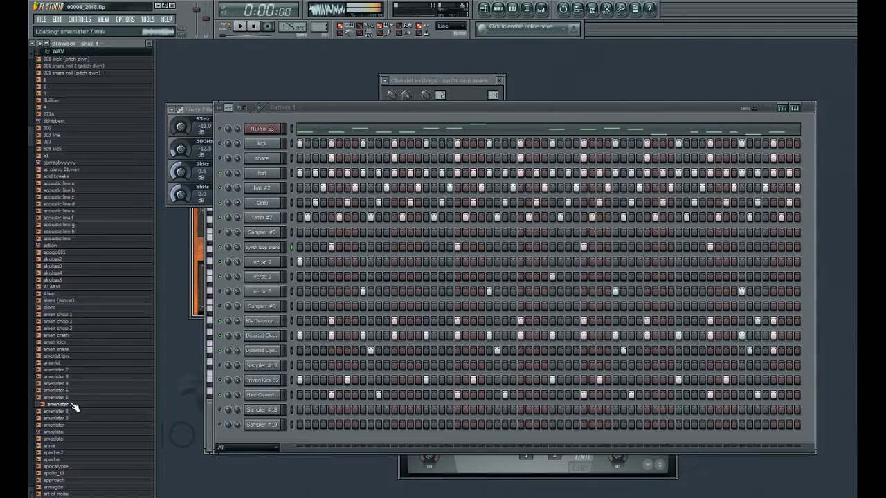
pyautogui.moveTo(74, 405); pyautogui.dragTo(260, 412)
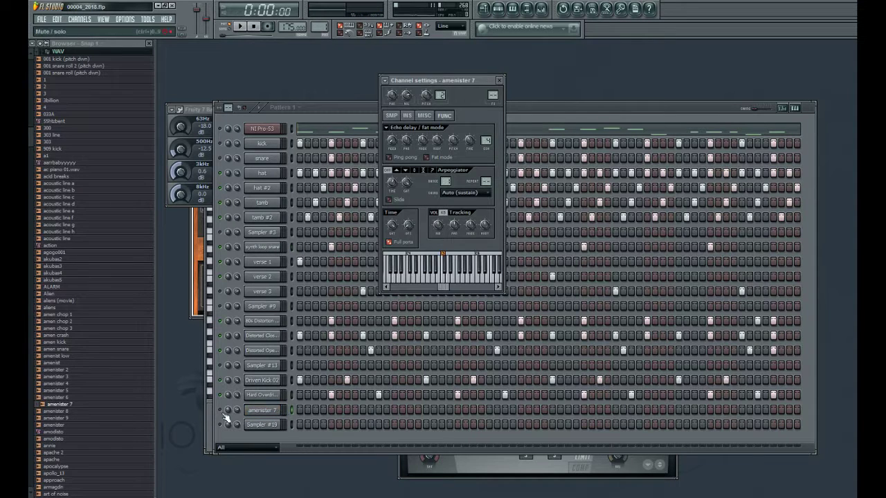
pyautogui.click(226, 412)
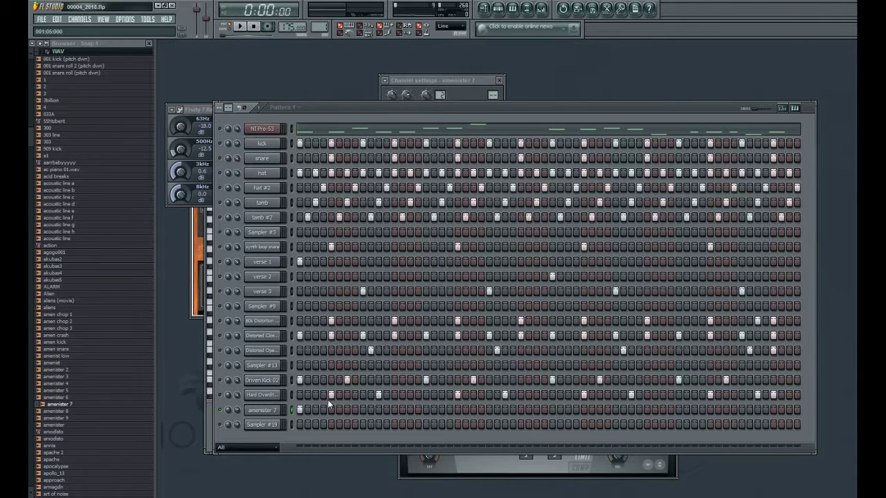
# Step: Place amenister 7 hits on steps 1, 17, 33 and 49 and play the pattern
pyautogui.press('space')
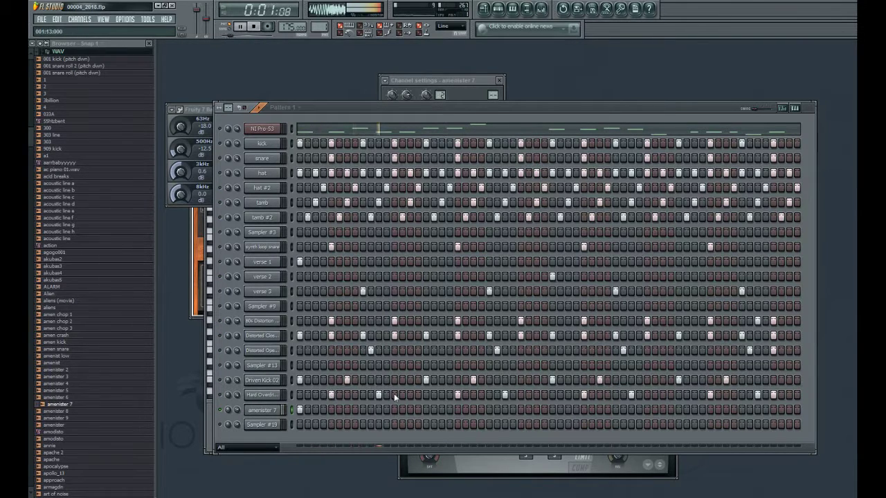
pyautogui.click(431, 410)
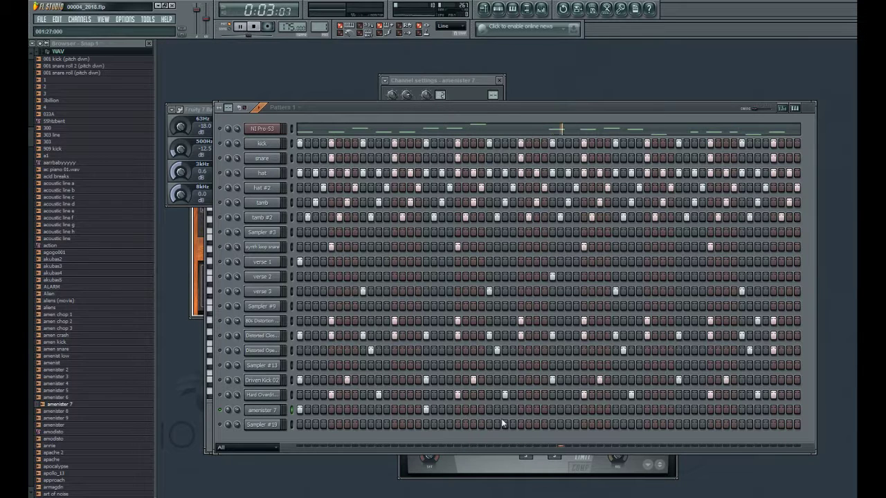
pyautogui.click(553, 411)
pyautogui.click(679, 411)
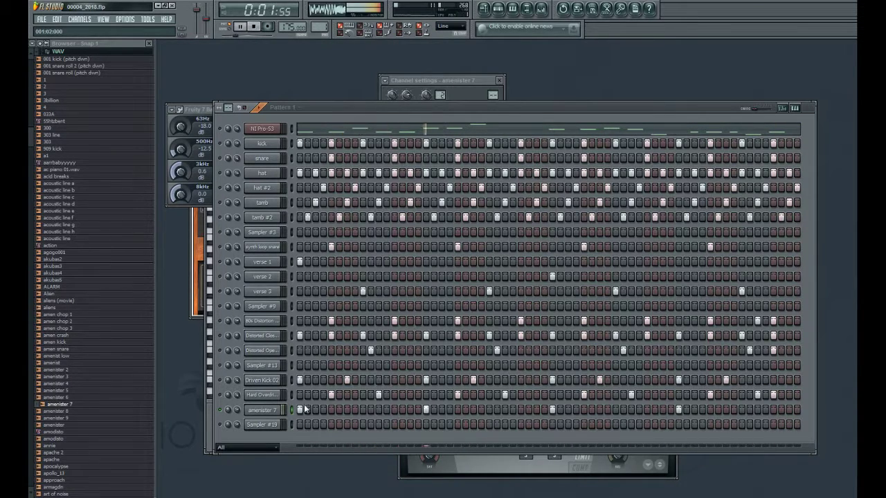
# Step: Adjust amenister 7's time-stretching time and pitch knobs and set its stretching method to Auto
pyautogui.click(259, 411)
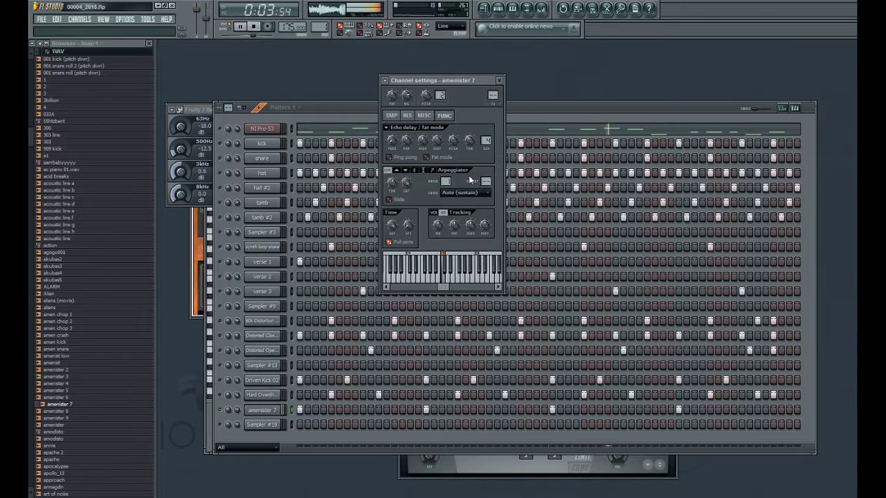
pyautogui.click(397, 117)
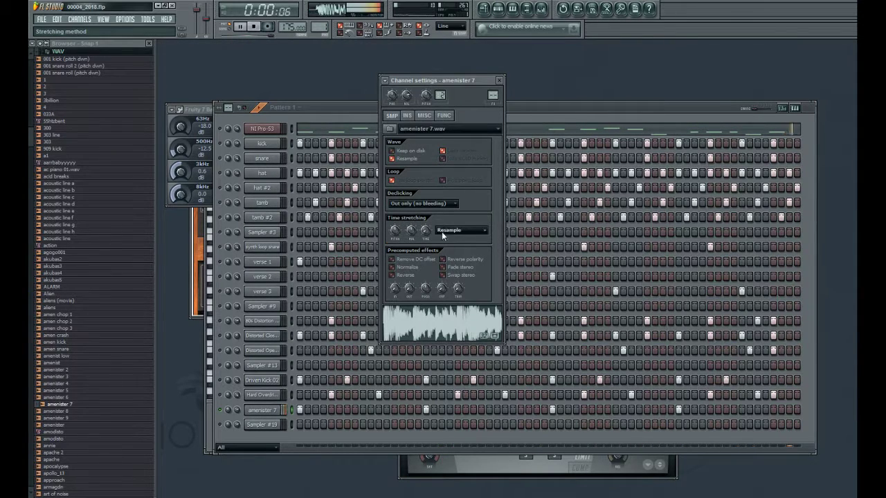
pyautogui.scroll(-1, 443, 230)
pyautogui.scroll(1, 447, 232)
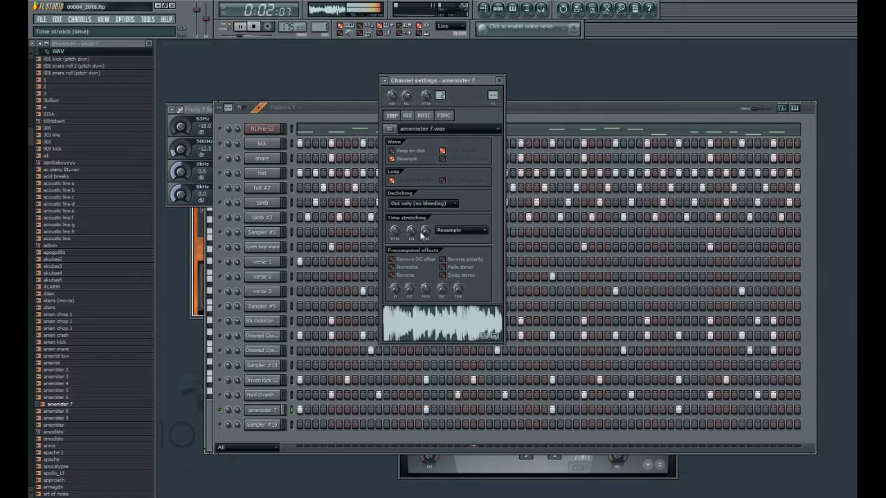
pyautogui.press('space')
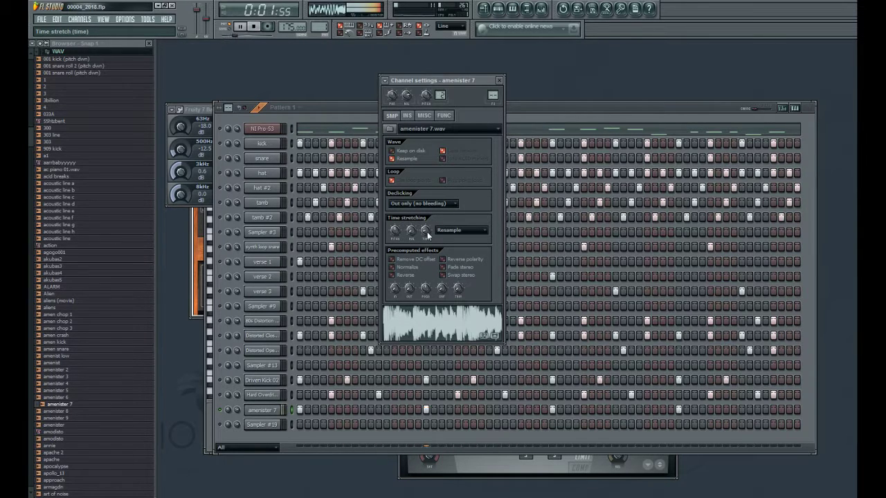
pyautogui.moveTo(427, 235); pyautogui.dragTo(427, 232)
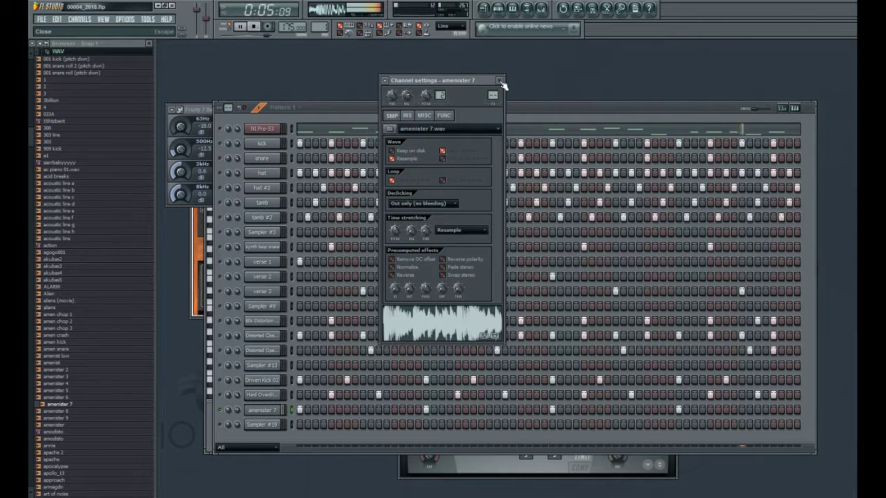
pyautogui.moveTo(394, 230); pyautogui.dragTo(397, 232)
pyautogui.press('space')
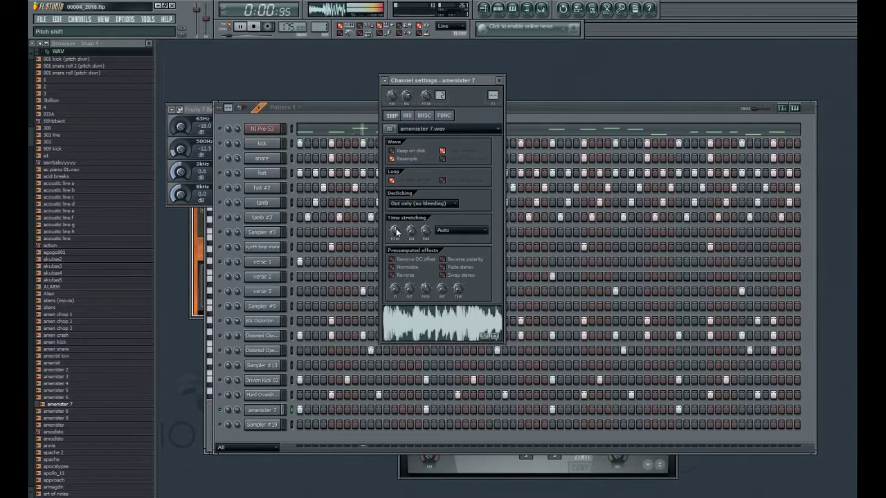
# Step: Unmute the Driven Kick 02 and Hard Overdriven channels and try an amenister 7 hit on step 5
pyautogui.click(224, 398)
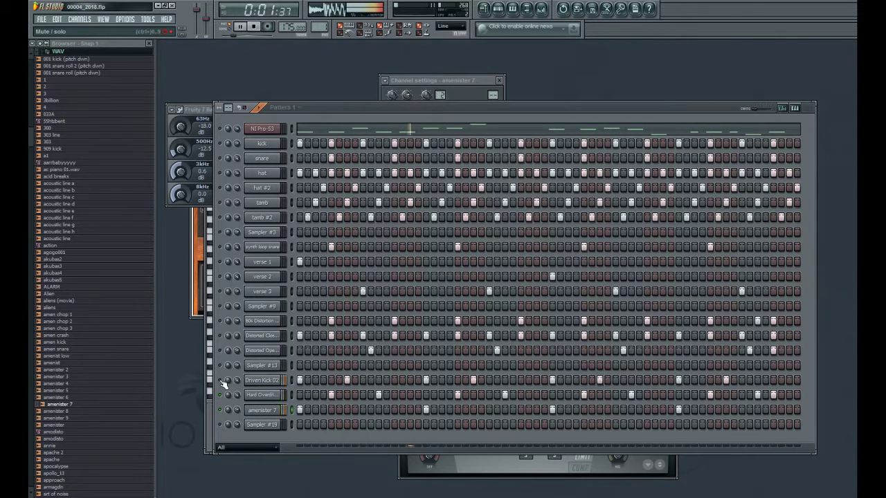
pyautogui.press('space')
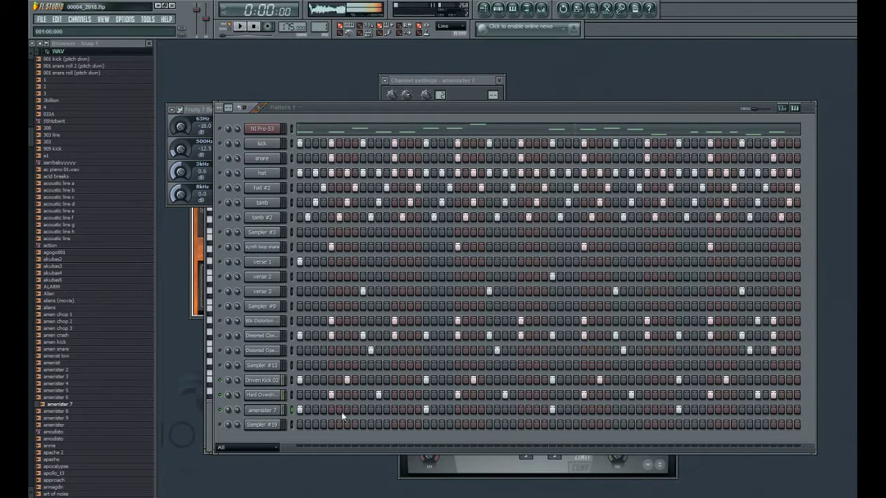
pyautogui.press('space')
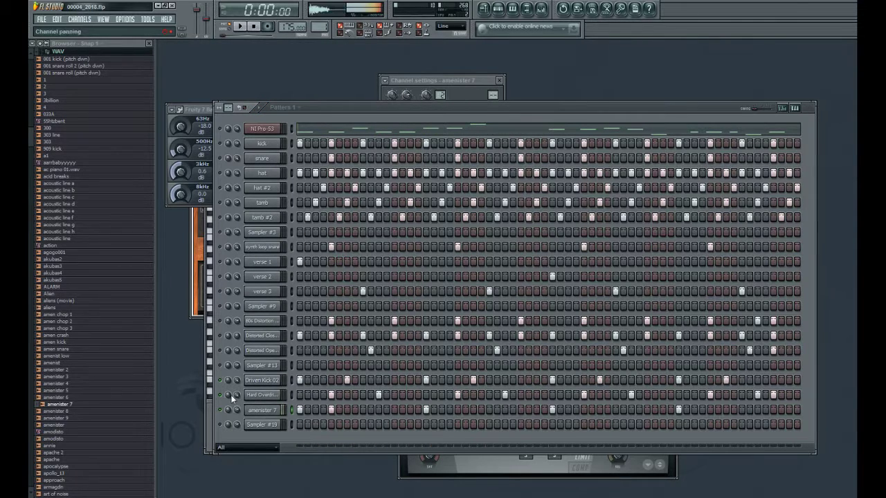
pyautogui.press('space')
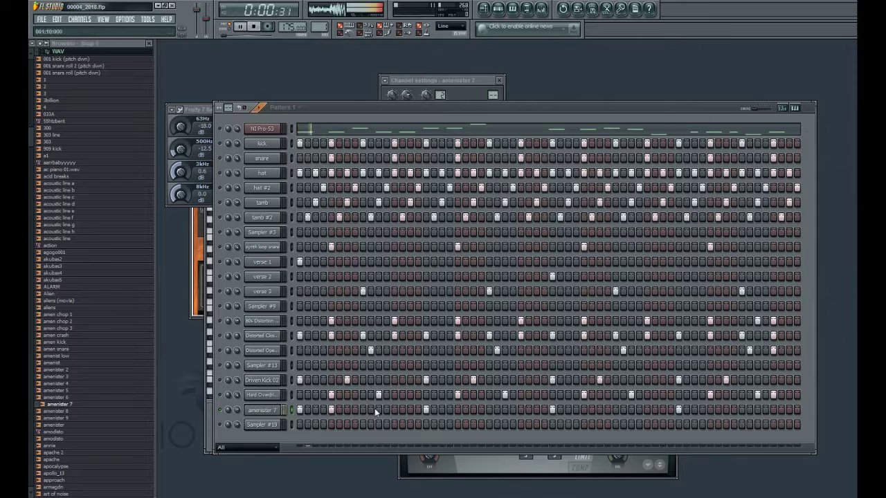
pyautogui.press('space')
# Step: Remove amenister 7's hit from step 5 and place hits on steps 7, 23, 39 and 55
pyautogui.click(346, 409)
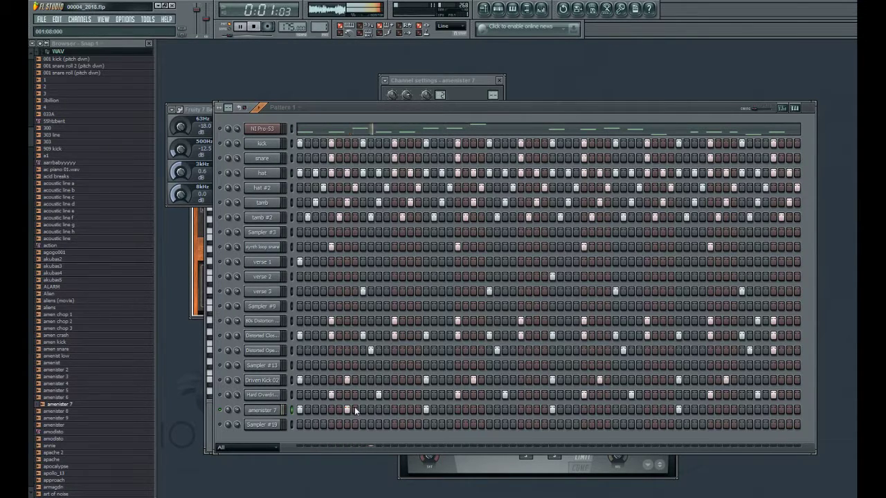
pyautogui.press('space')
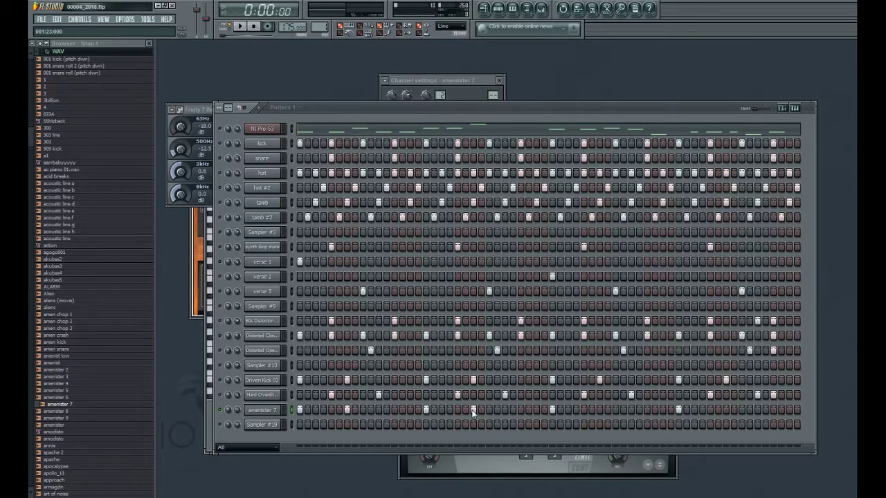
pyautogui.click(598, 410)
pyautogui.press('space')
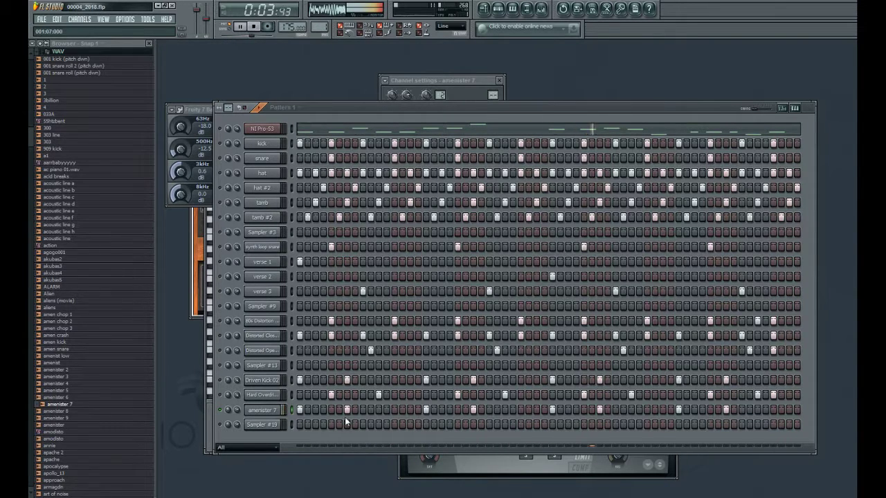
# Step: Check amenister 7's channel settings and unmute the Driven Kick 02, Distorted Clo... and 80s Distortion Clap 02 channels
pyautogui.click(262, 410)
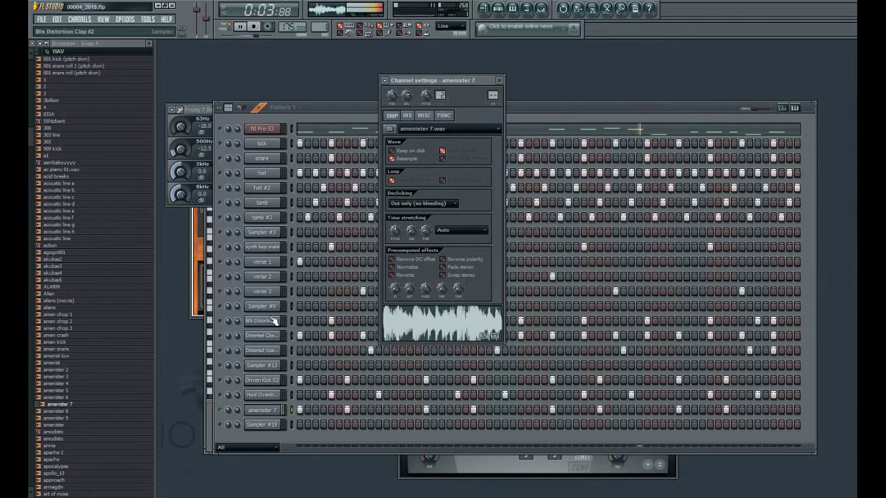
pyautogui.click(220, 381)
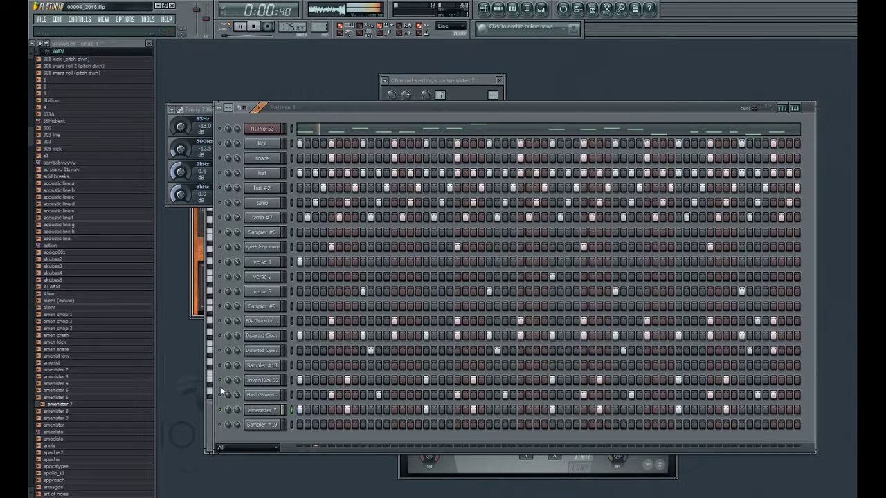
pyautogui.click(220, 335)
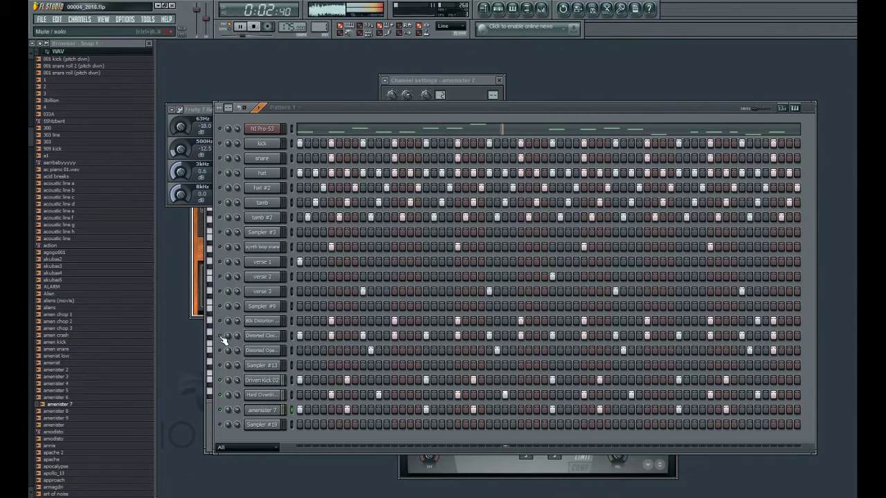
pyautogui.click(220, 321)
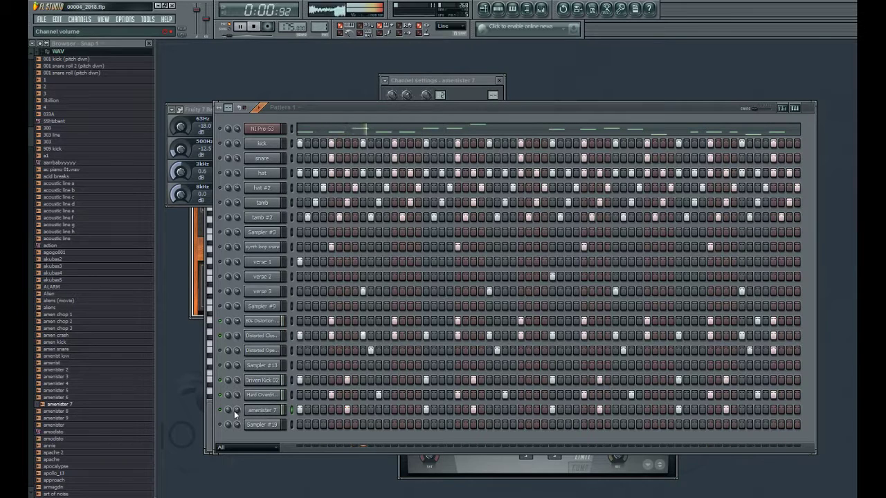
# Step: Unmute the hat, hat #2, tamb and tamb #2 channels and adjust amenister 7's volume
pyautogui.click(220, 173)
pyautogui.click(220, 187)
pyautogui.click(220, 202)
pyautogui.click(220, 217)
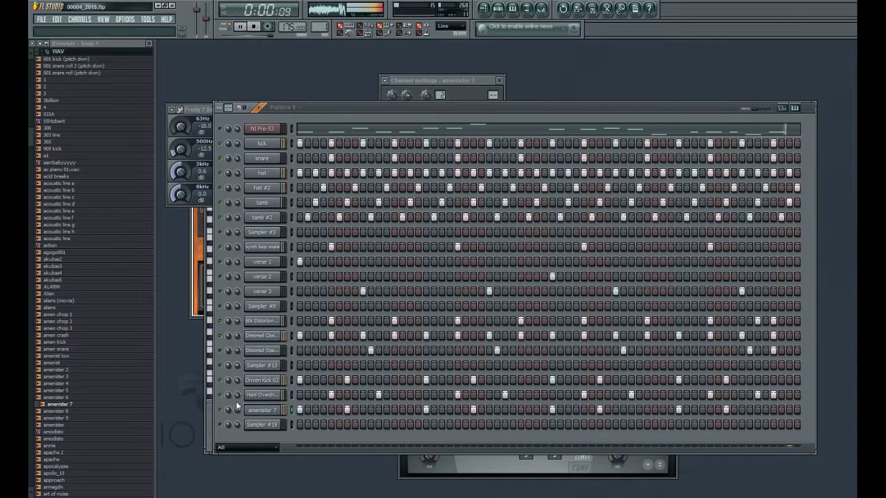
pyautogui.moveTo(237, 398); pyautogui.dragTo(236, 410)
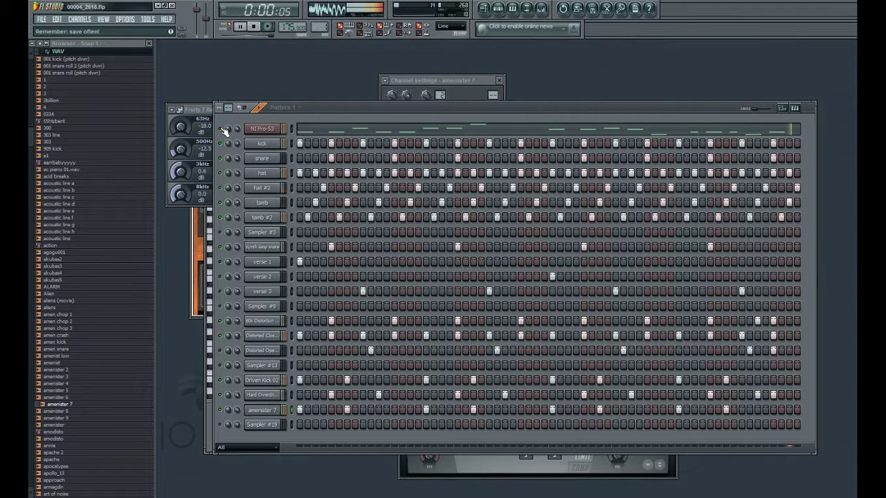
# Step: Insert an NI Massive channel above Sampler #19 and return to the step sequencer
pyautogui.click(272, 426)
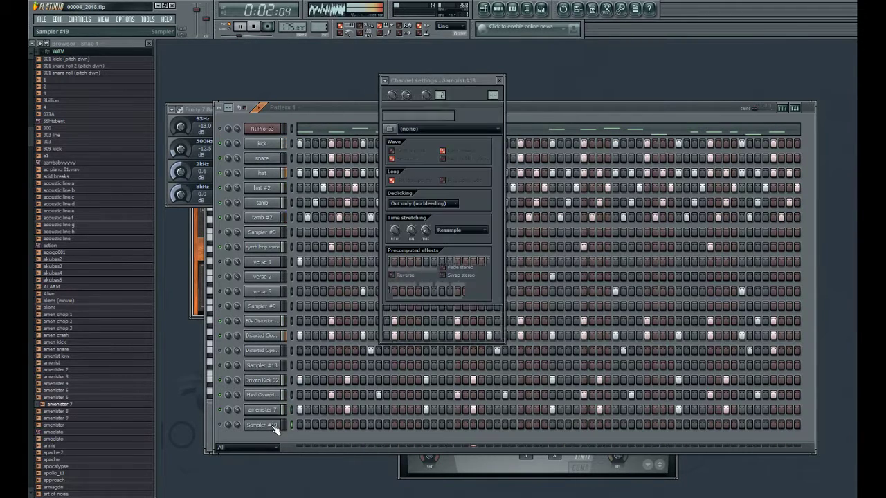
pyautogui.click(284, 425)
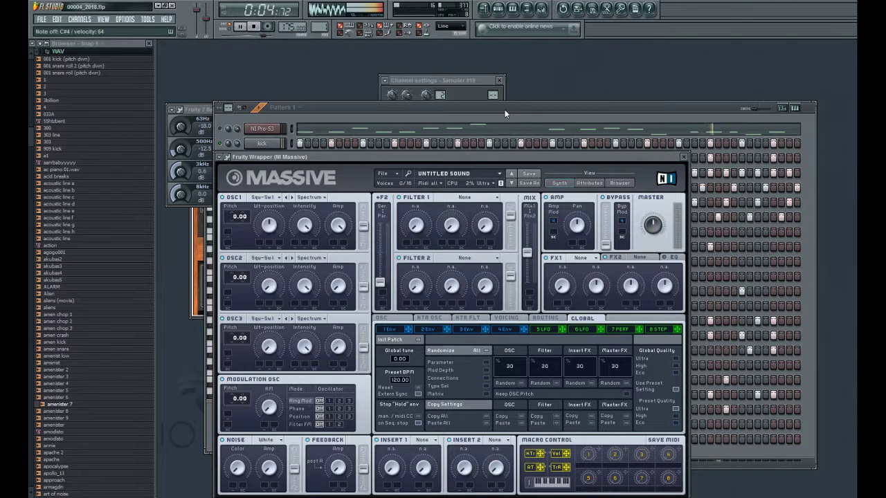
pyautogui.click(561, 105)
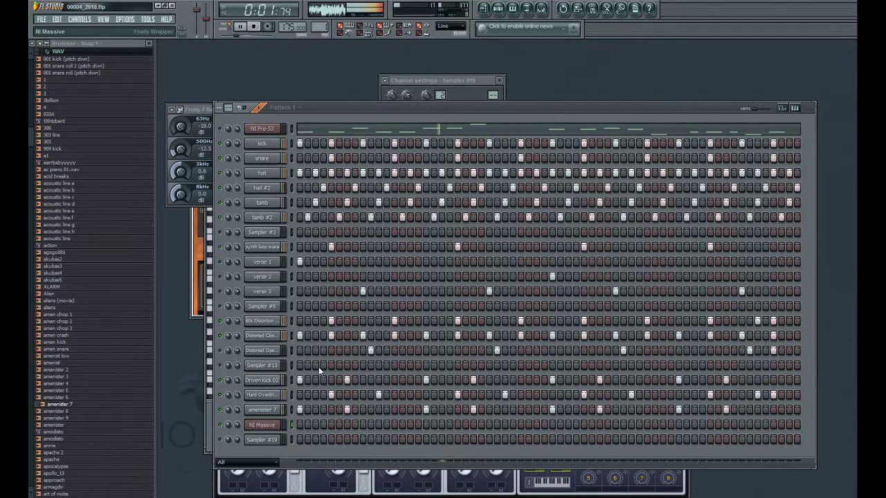
# Step: Audition NI Massive's default sound with piano roll keys and test keyboard notes while the pattern plays
pyautogui.press('F7')
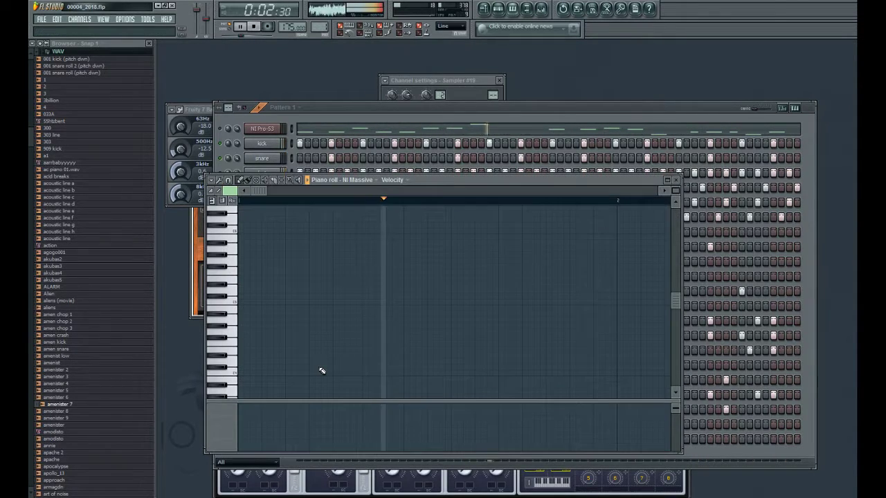
pyautogui.click(223, 289)
pyautogui.click(405, 115)
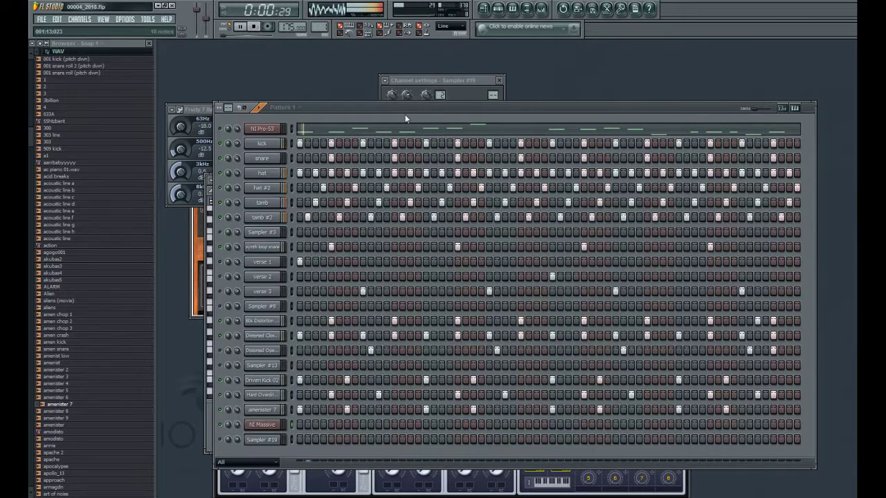
pyautogui.click(261, 424)
pyautogui.moveTo(449, 148); pyautogui.dragTo(468, 155)
pyautogui.click(457, 154)
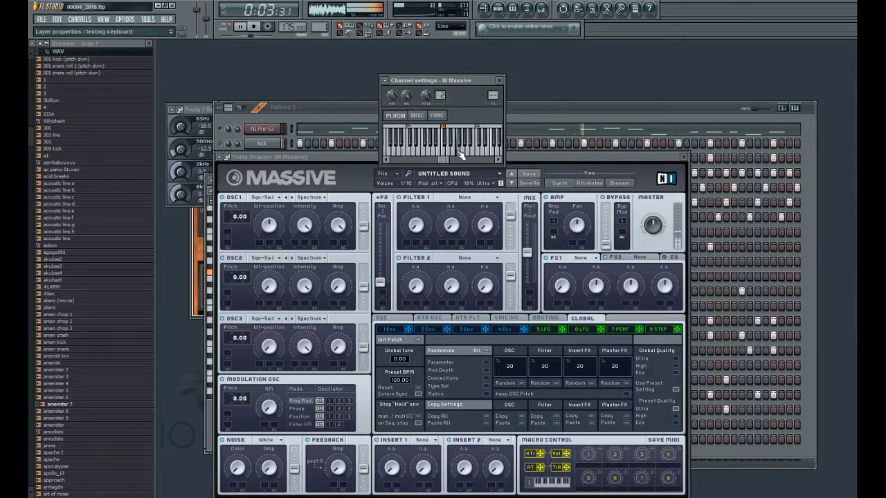
pyautogui.click(457, 154)
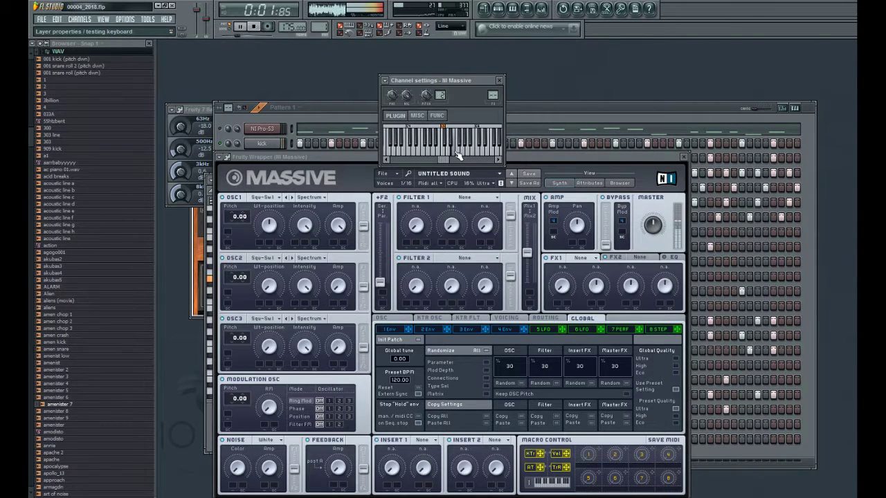
pyautogui.click(458, 154)
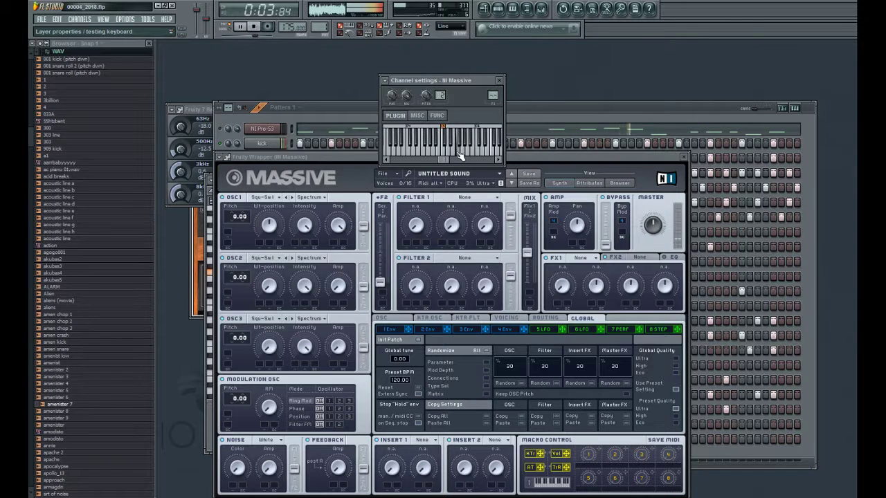
pyautogui.click(523, 154)
pyautogui.click(534, 114)
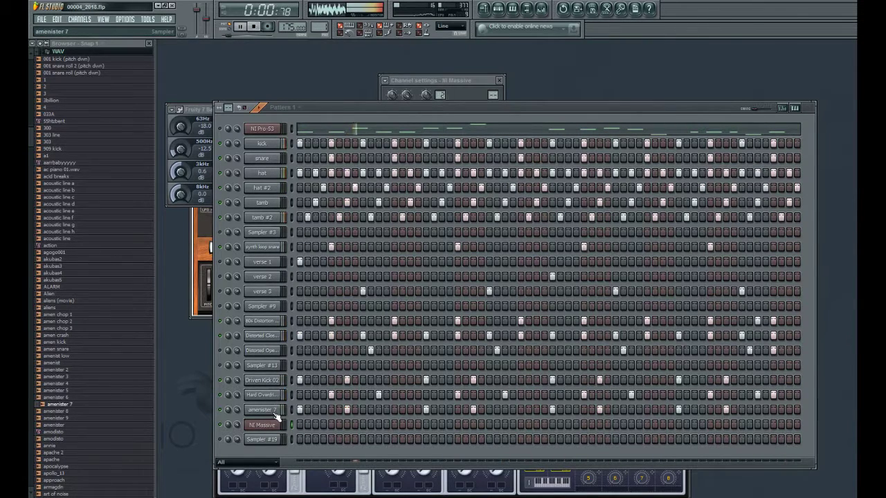
# Step: Audition pitches in NI Massive's piano roll and place an E5 note eight steps long at step 1
pyautogui.press('F7')
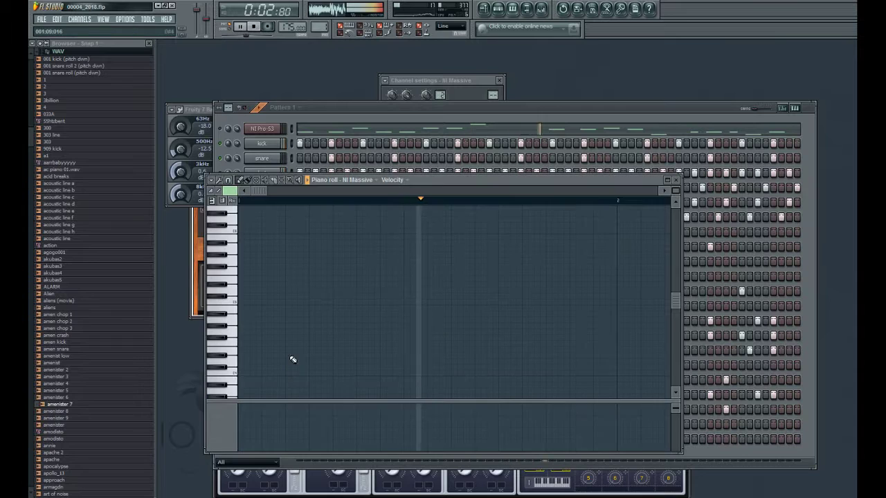
pyautogui.click(235, 273)
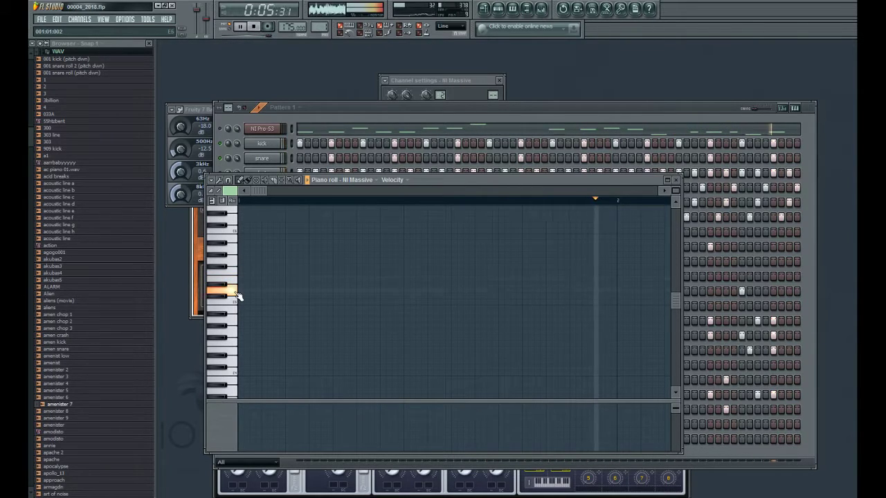
pyautogui.click(235, 294)
pyautogui.click(238, 282)
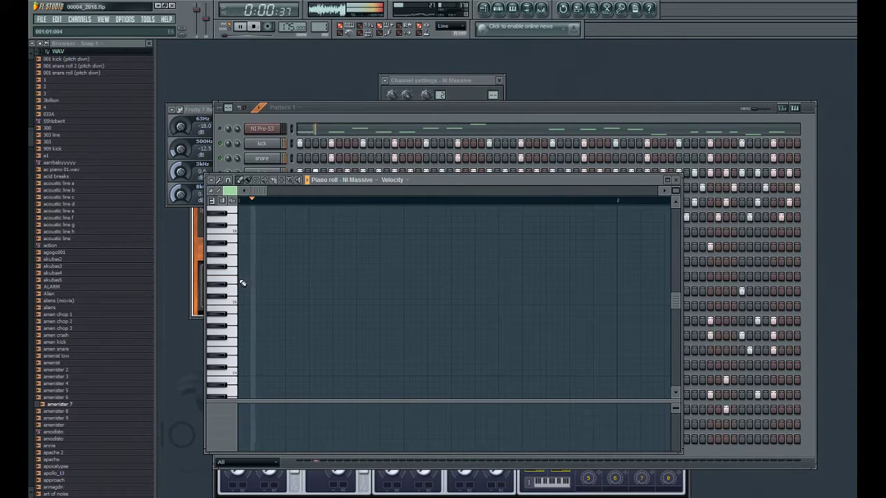
pyautogui.click(257, 278)
pyautogui.rightClick(257, 279)
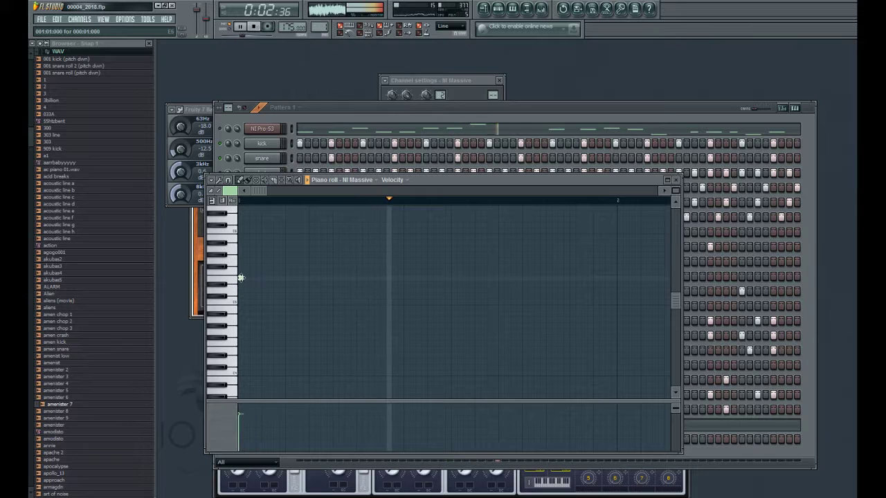
pyautogui.click(242, 278)
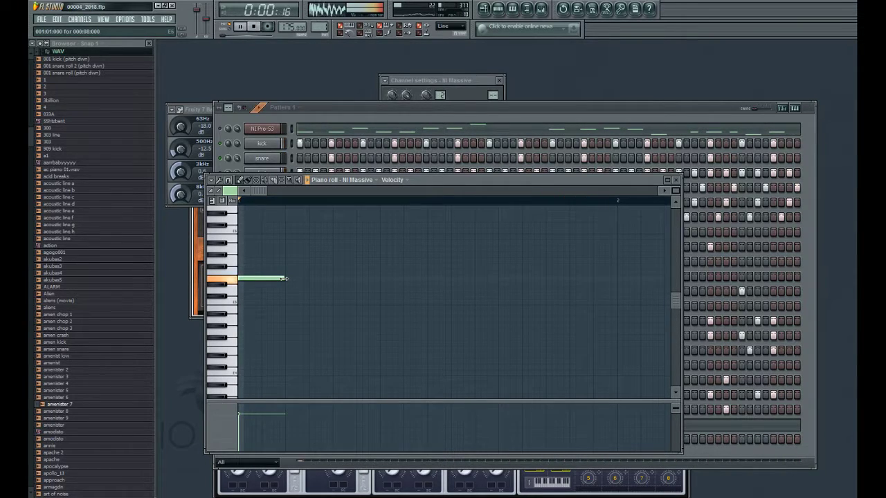
pyautogui.press('space')
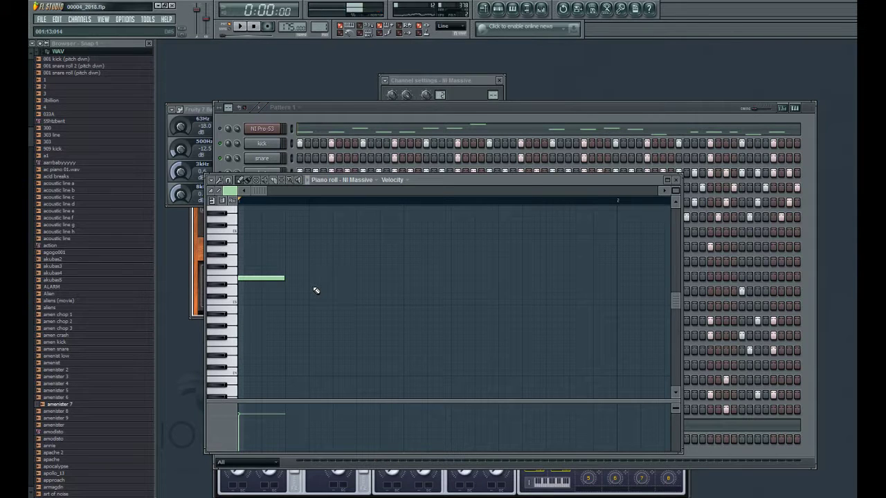
# Step: Add an eight-step note at step 13, move it to D5 and play the pattern
pyautogui.click(314, 285)
pyautogui.press('space')
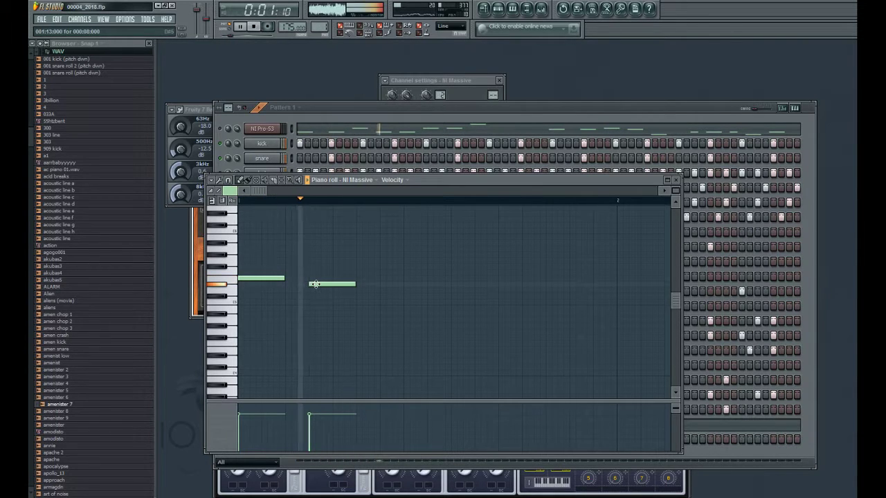
pyautogui.moveTo(314, 283); pyautogui.dragTo(319, 291)
pyautogui.press('space')
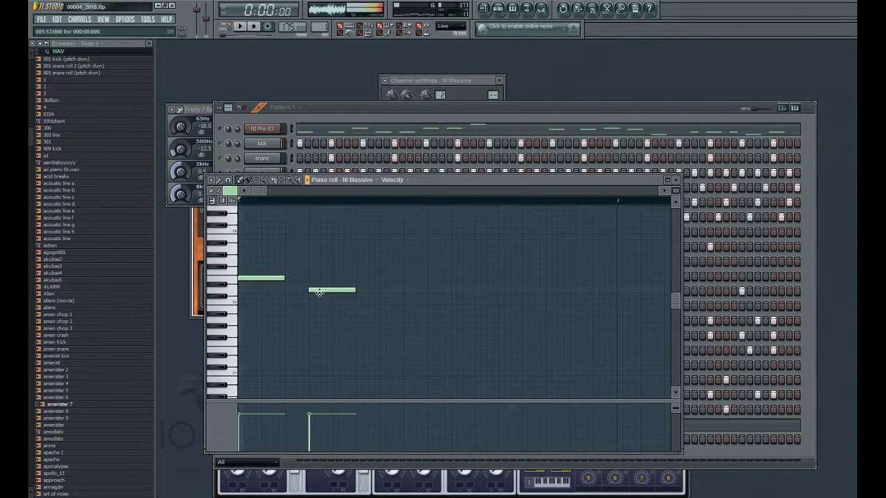
pyautogui.press('space')
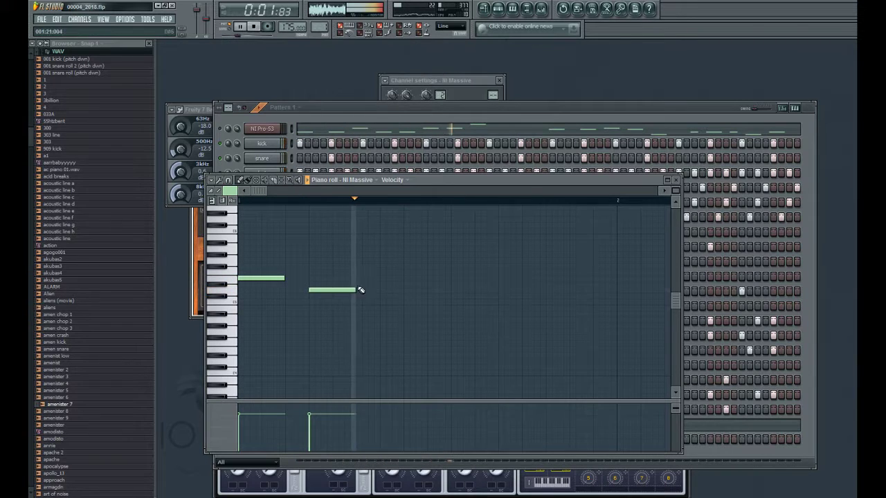
pyautogui.press('space')
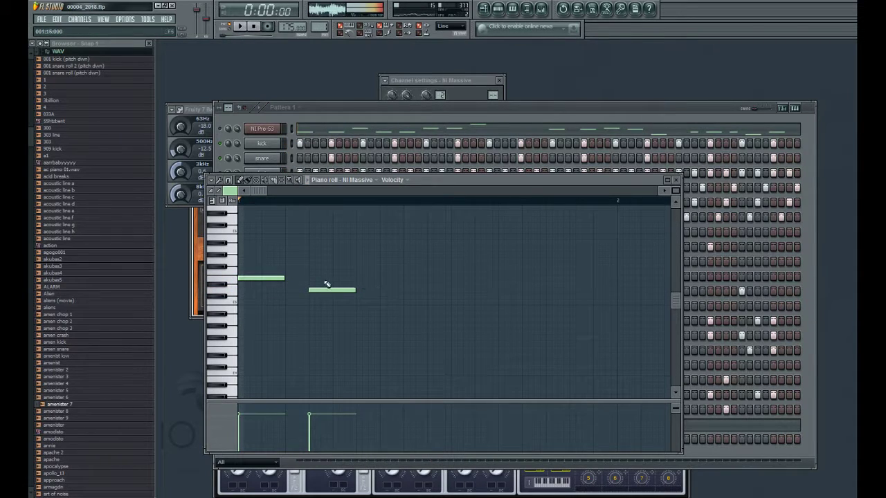
# Step: Add an F5 note and an E5 note of the same length after the D5 note and play the pattern
pyautogui.click(234, 273)
pyautogui.click(407, 277)
pyautogui.moveTo(473, 275); pyautogui.dragTo(481, 284)
pyautogui.press('space')
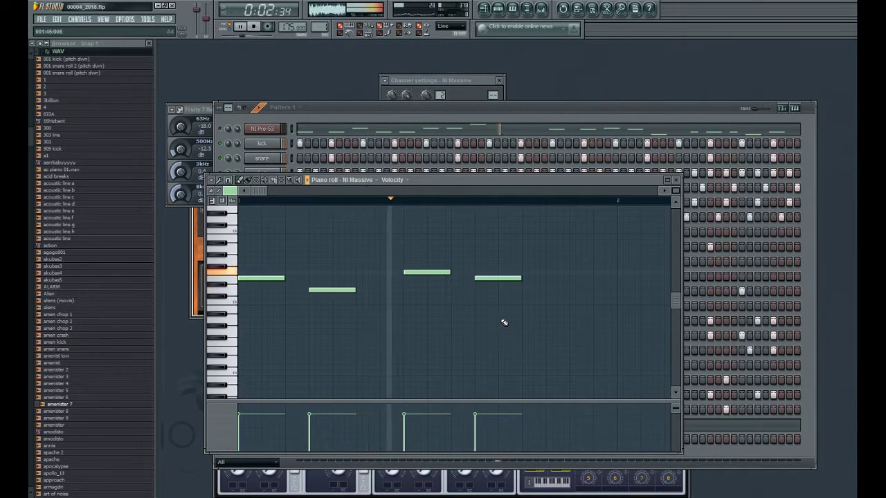
# Step: Shift the last two NI Massive notes so F5 starts at step 33 and E5 at step 45, checking against playback
pyautogui.press('space')
pyautogui.moveTo(492, 279); pyautogui.dragTo(539, 279)
pyautogui.moveTo(433, 273); pyautogui.dragTo(480, 274)
pyautogui.press('space')
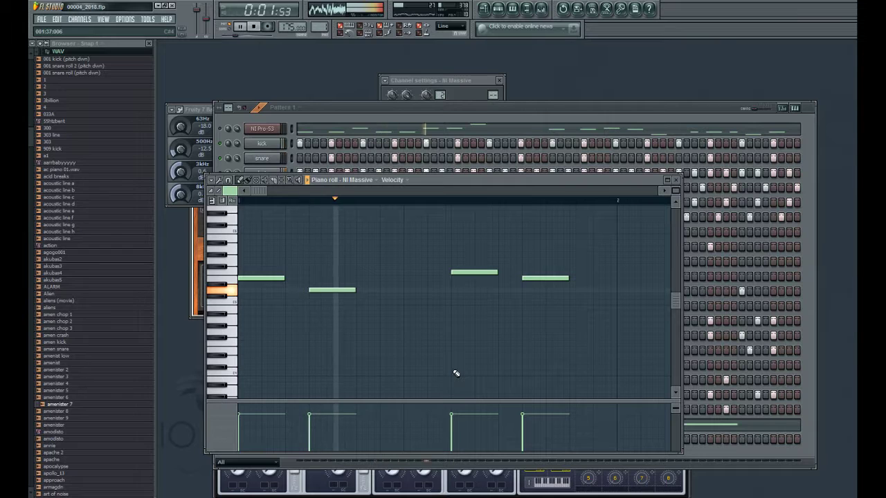
pyautogui.press('space')
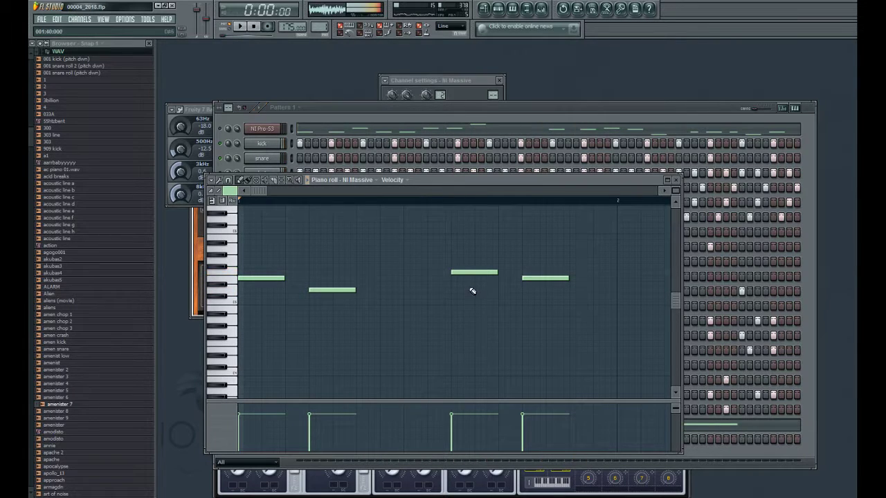
pyautogui.moveTo(470, 272); pyautogui.dragTo(447, 272)
pyautogui.press('space')
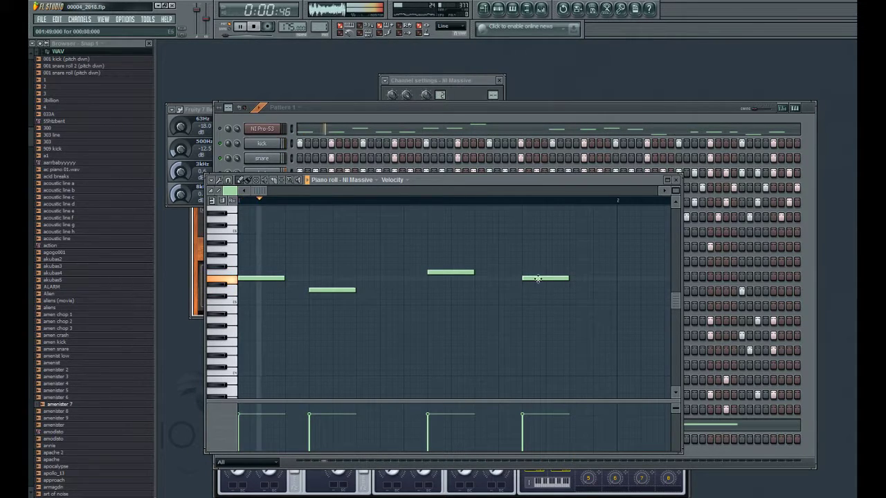
pyautogui.moveTo(534, 278); pyautogui.dragTo(511, 279)
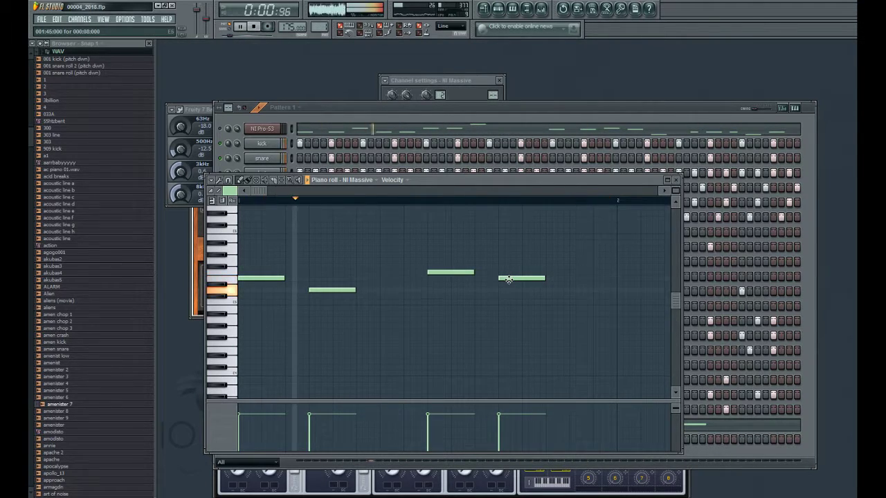
# Step: Load the Bass Out The Box preset in NI Massive
pyautogui.click(556, 114)
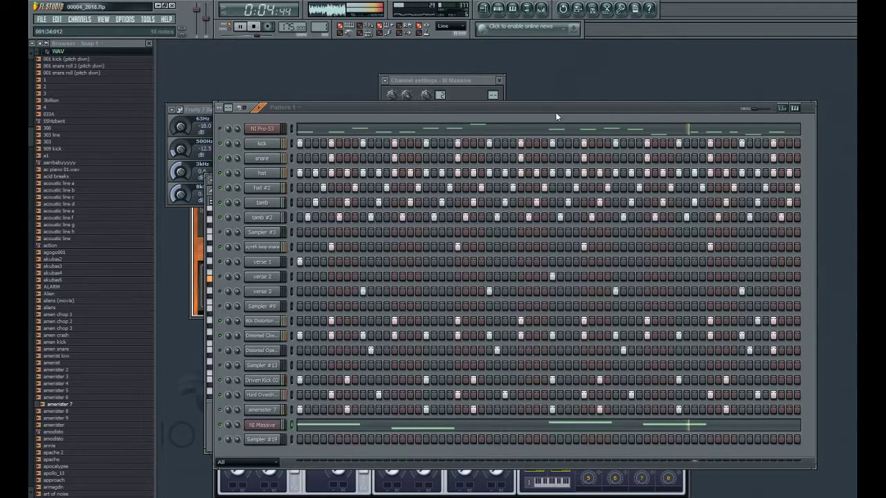
pyautogui.click(262, 425)
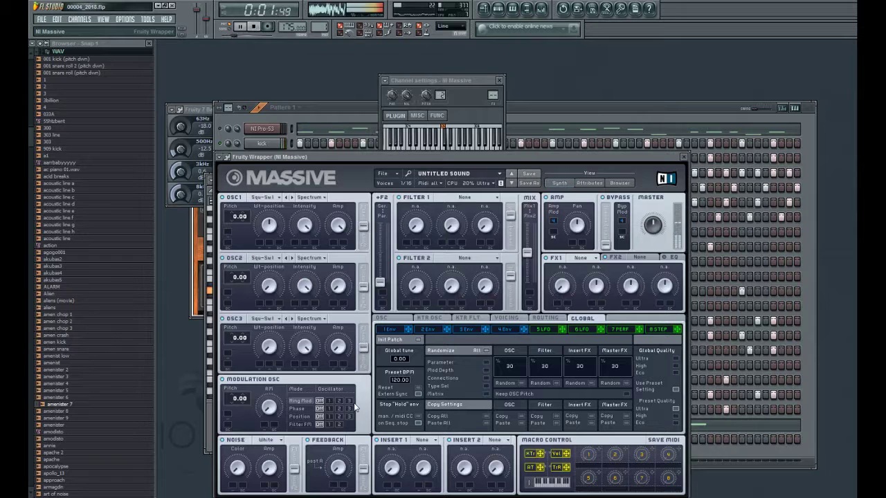
pyautogui.click(499, 177)
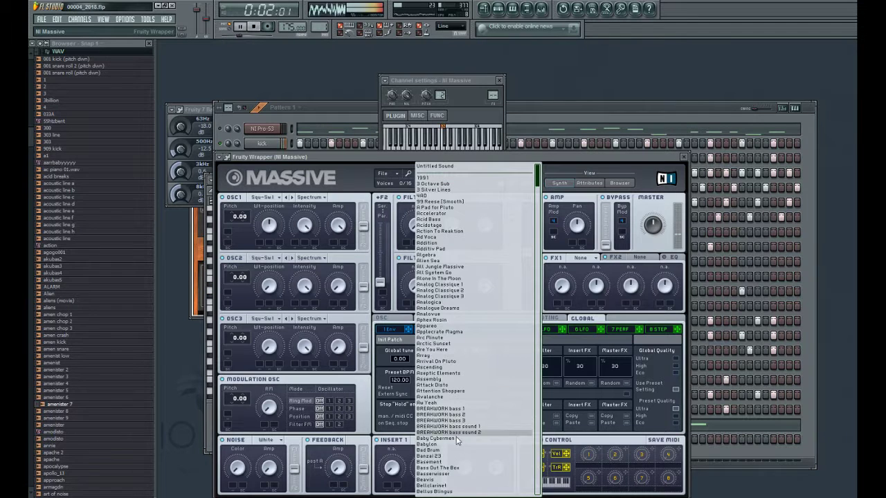
pyautogui.click(516, 469)
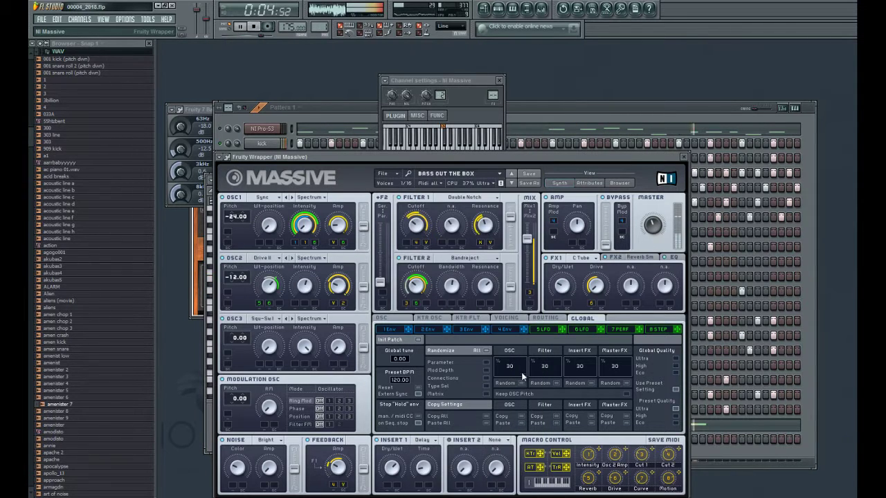
# Step: Load the 3 Octave Sub preset in NI Massive and listen to it with the pattern
pyautogui.click(500, 177)
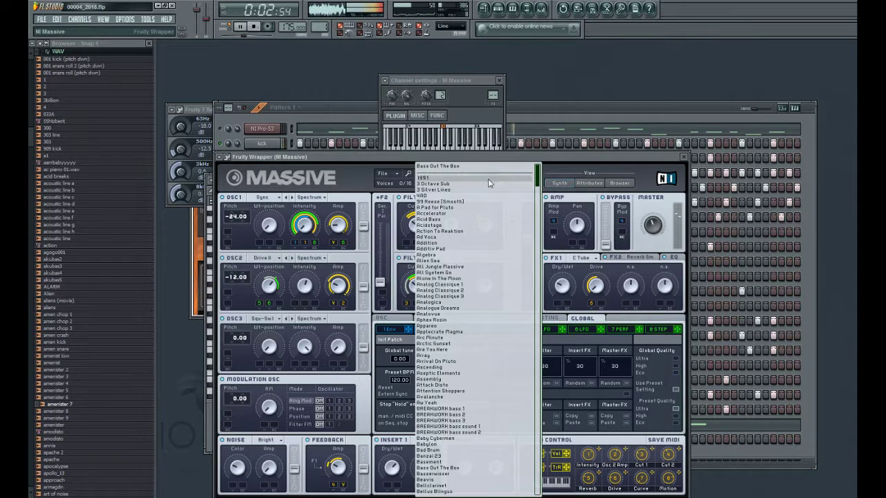
pyautogui.click(433, 183)
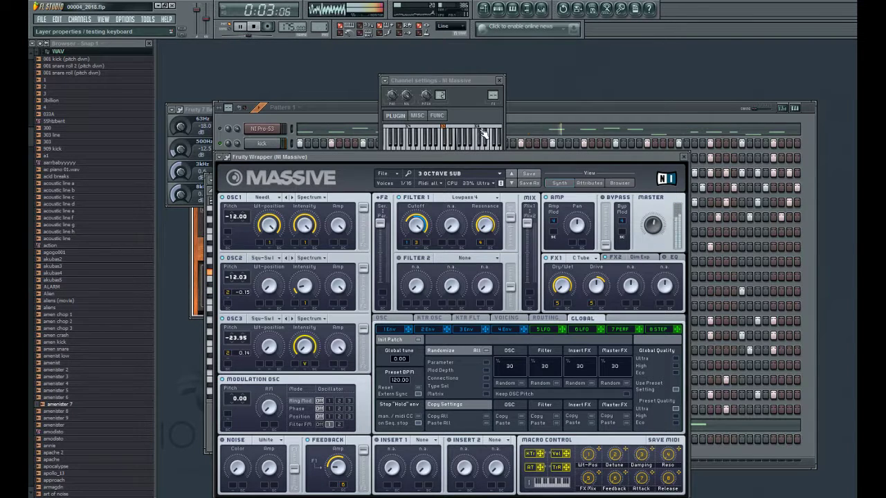
pyautogui.click(470, 112)
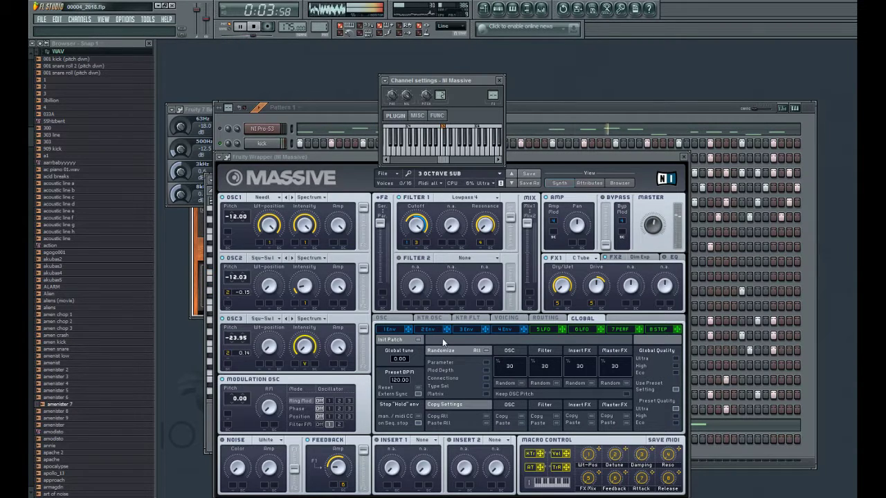
# Step: Show the LFO 5 settings in NI Massive and assign LFO 5 to the Filter 1 cutoff
pyautogui.click(536, 330)
pyautogui.click(536, 330)
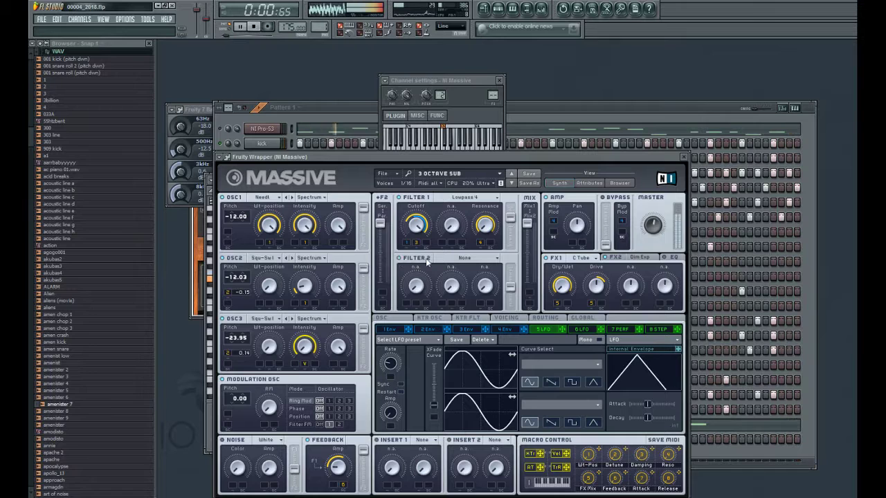
pyautogui.click(462, 258)
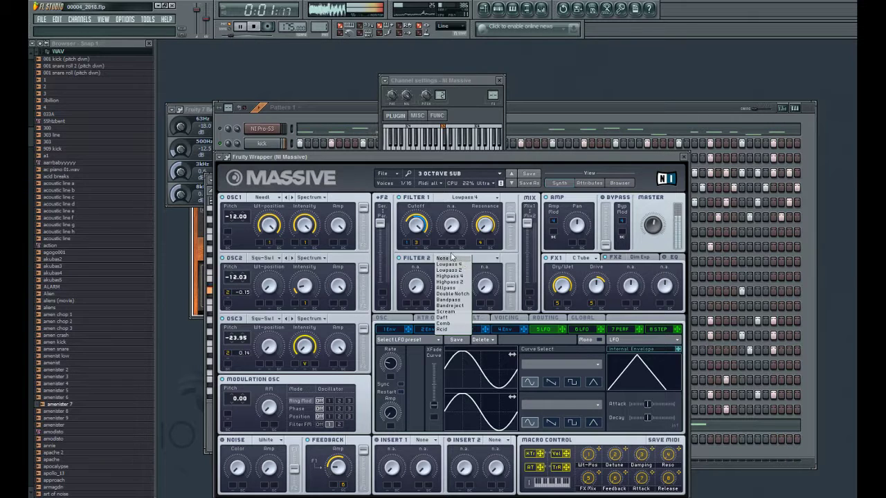
pyautogui.click(539, 332)
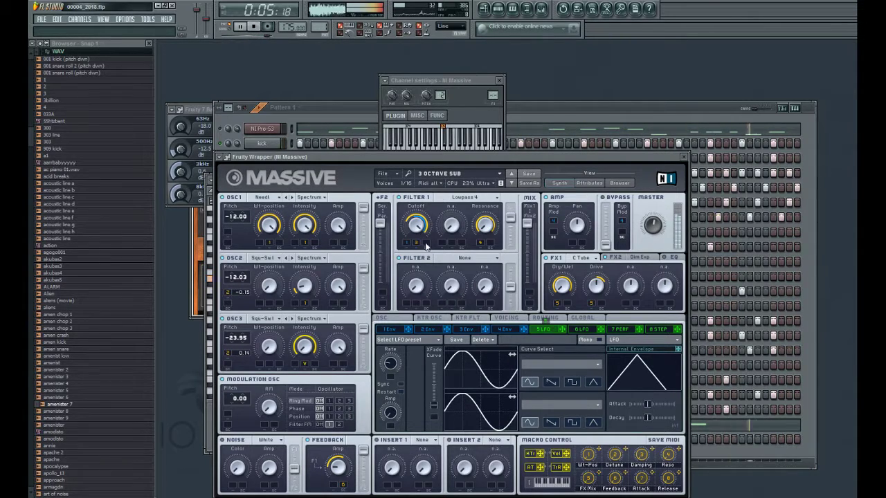
pyautogui.moveTo(425, 246); pyautogui.dragTo(443, 243)
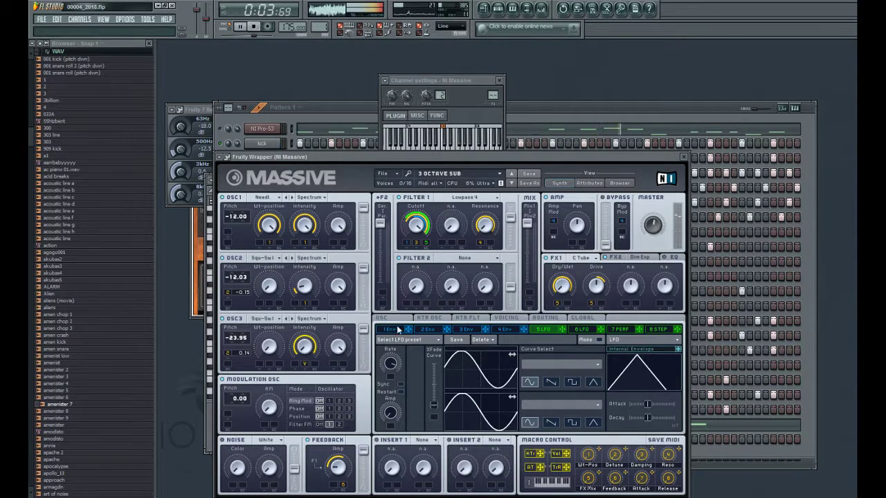
# Step: Try the square curve on NI Massive's LFO 5, return it to sine and turn off its modulation of the Filter 1 cutoff
pyautogui.click(338, 113)
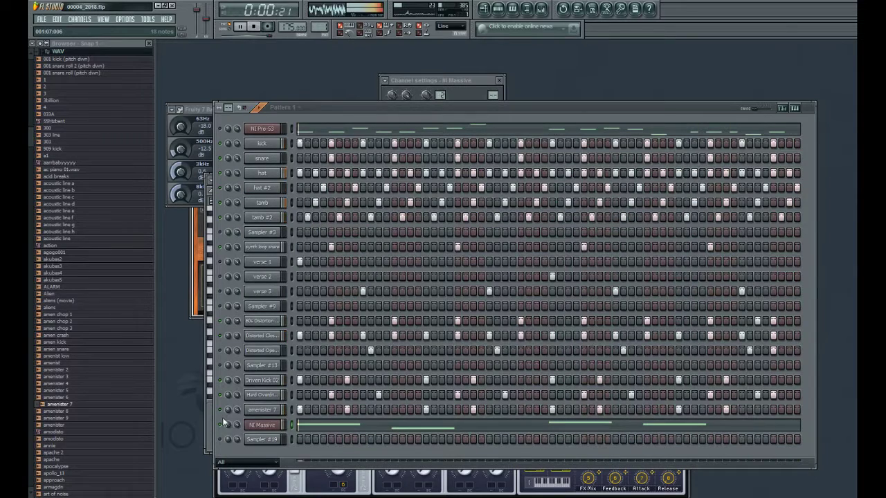
pyautogui.click(462, 91)
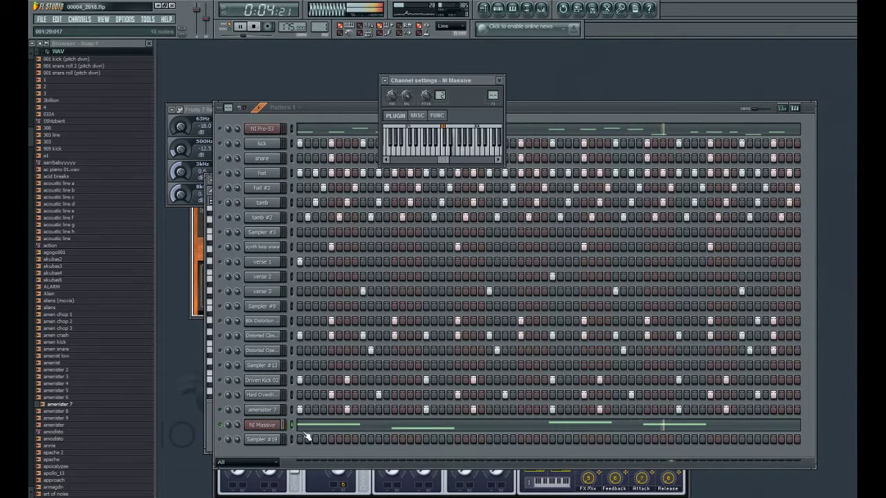
pyautogui.click(277, 427)
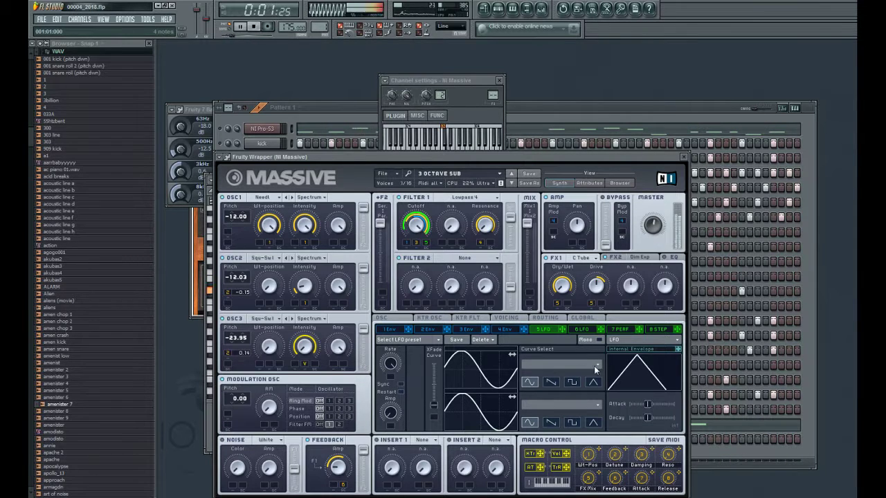
pyautogui.click(572, 382)
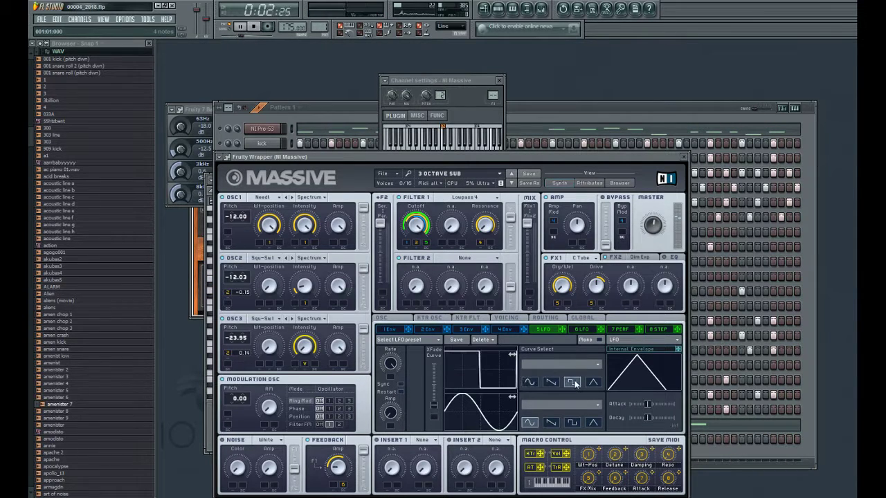
pyautogui.click(530, 383)
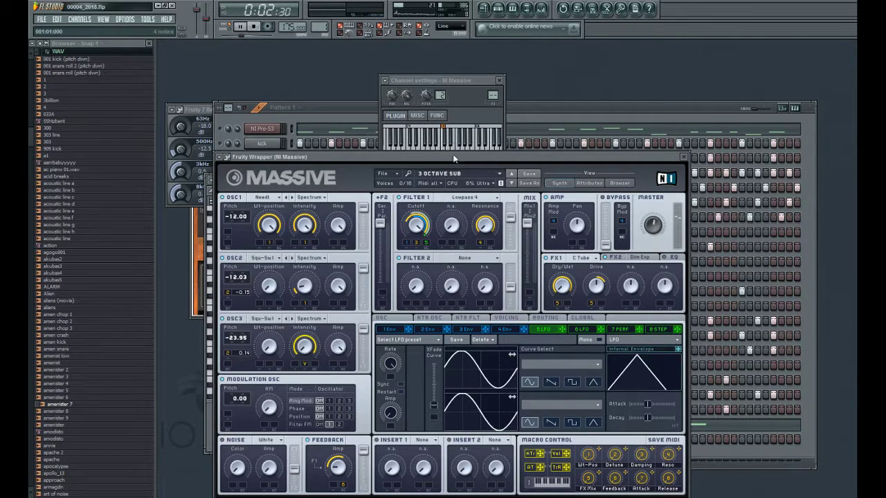
pyautogui.rightClick(425, 242)
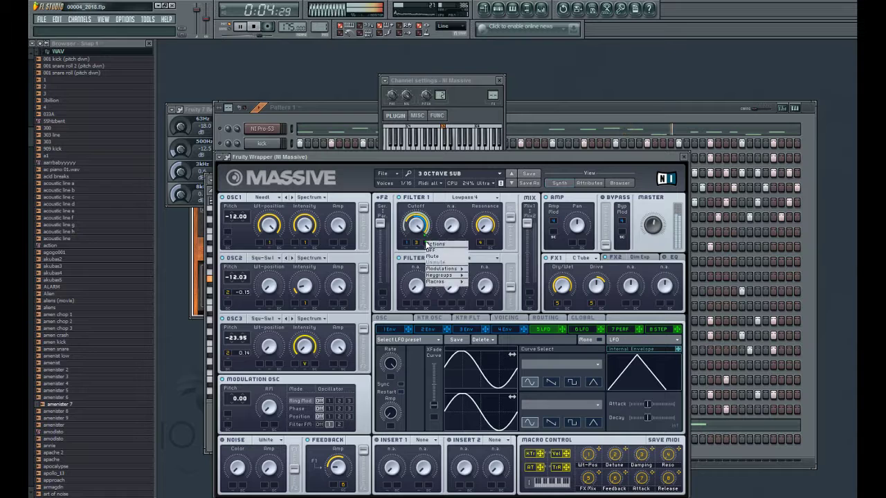
pyautogui.click(435, 251)
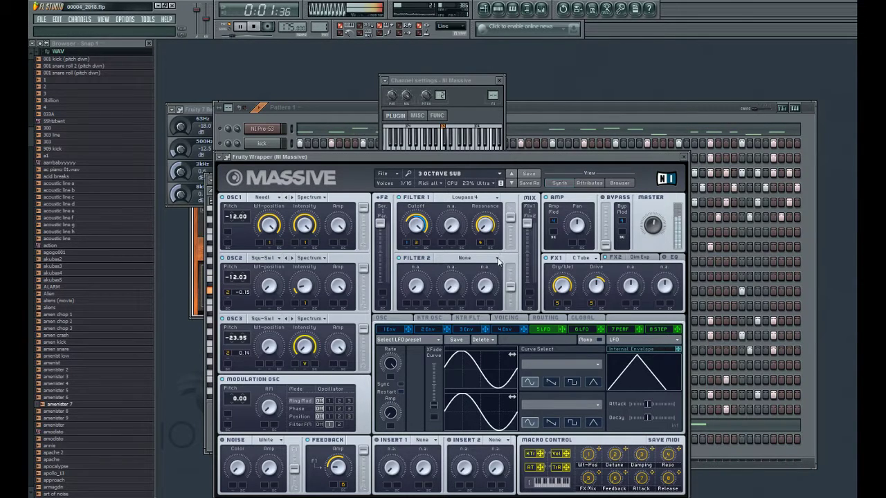
# Step: Set Filter 2 to Double Notch and modulate its cutoff and resonance with LFO 5
pyautogui.click(497, 260)
pyautogui.click(456, 294)
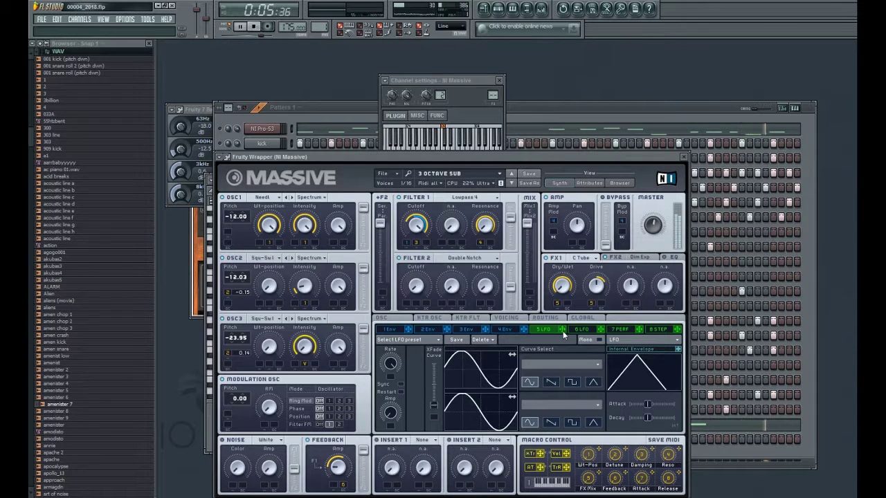
pyautogui.moveTo(561, 330); pyautogui.dragTo(412, 276)
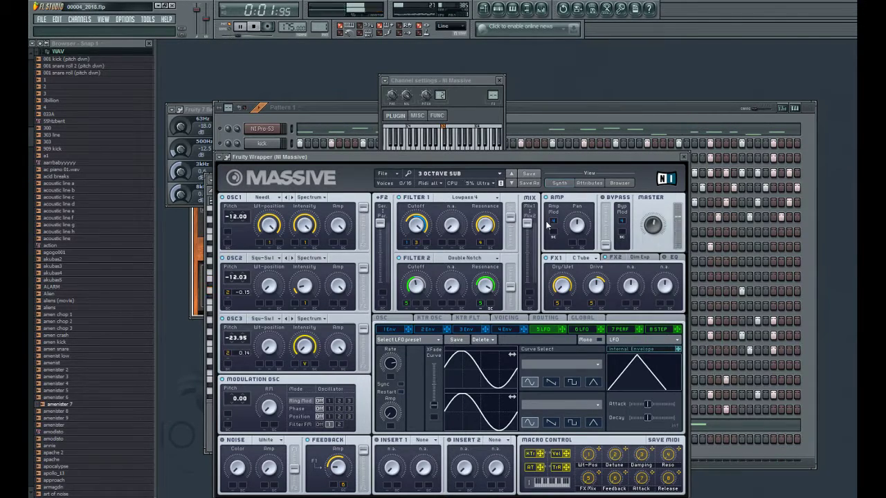
# Step: Try the Algebra and 1991 presets in NI Massive while the pattern plays
pyautogui.click(499, 174)
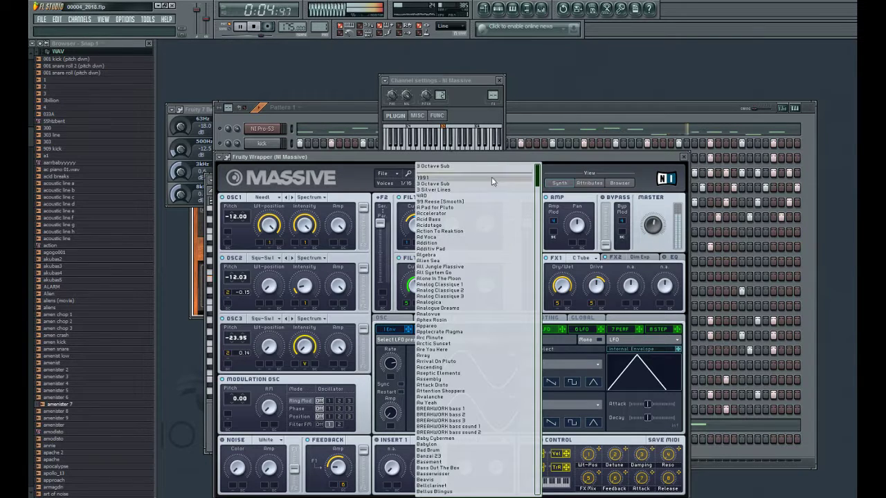
pyautogui.scroll(-3, 516, 208)
pyautogui.click(515, 208)
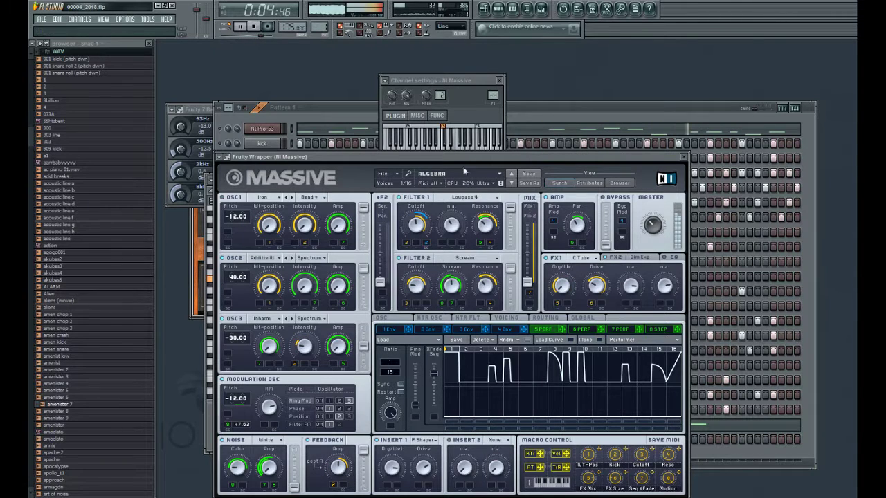
pyautogui.click(499, 175)
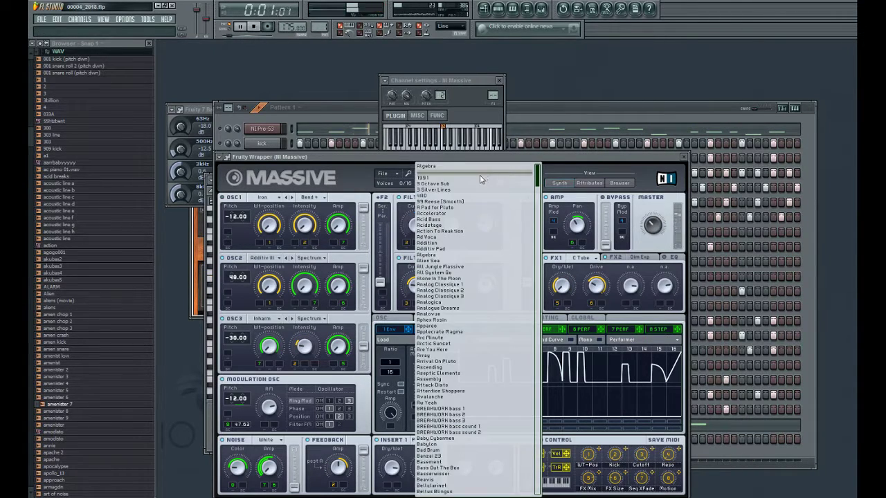
pyautogui.click(481, 178)
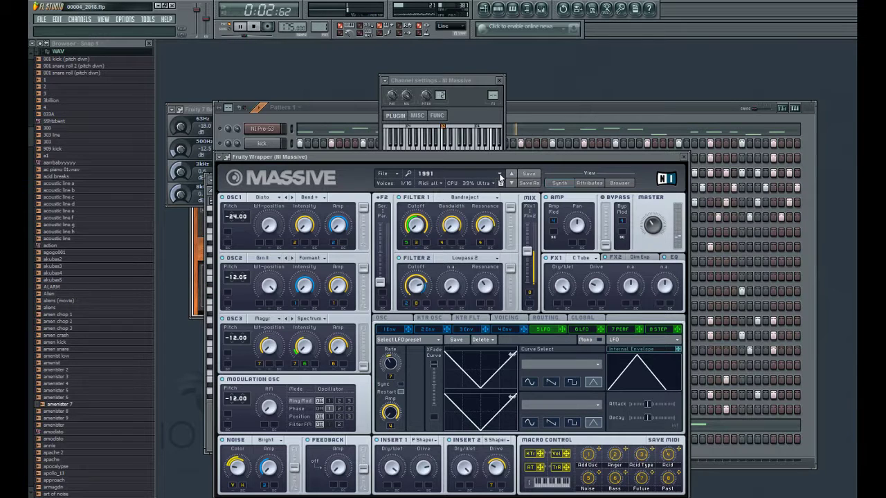
# Step: Load the 3 Octave Sub preset again, show its FX2 settings and assign LFO 5 to the Filter 1 cutoff
pyautogui.click(498, 176)
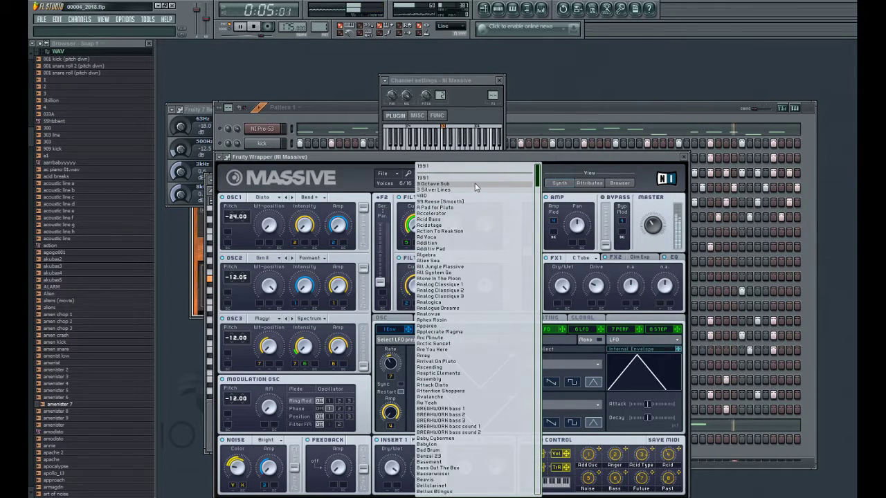
pyautogui.click(475, 185)
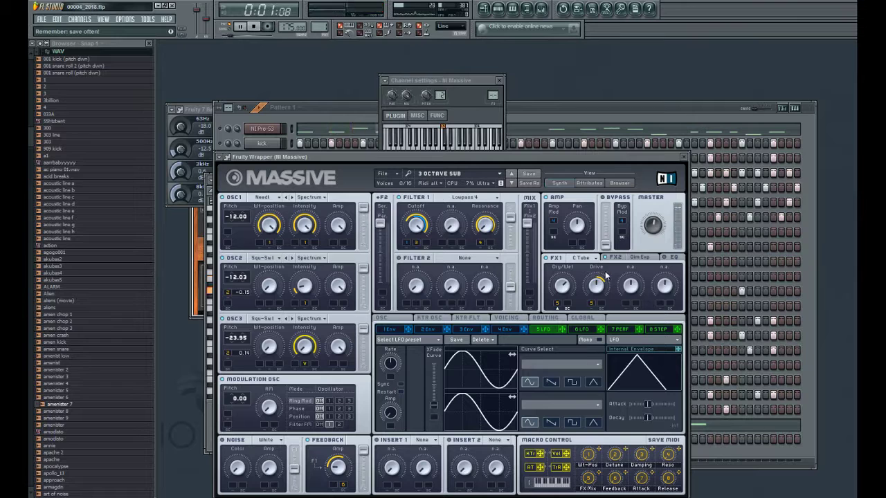
pyautogui.click(642, 260)
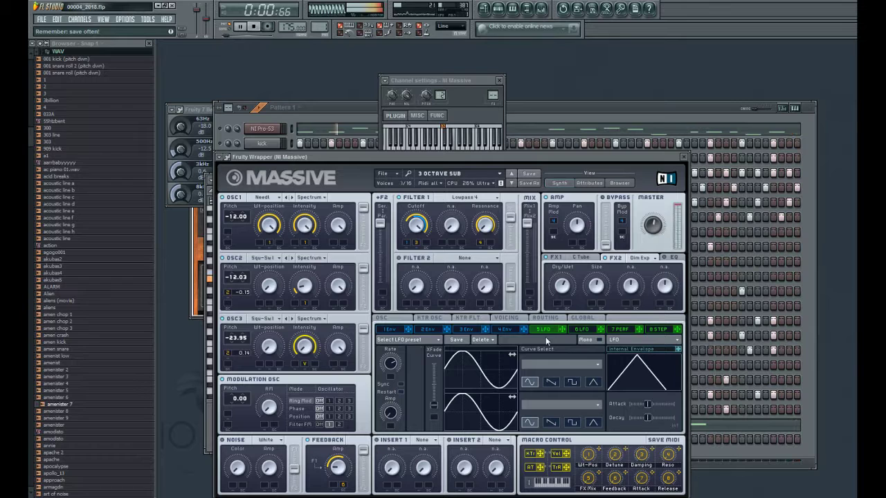
pyautogui.moveTo(561, 330)
pyautogui.mouseDown()
pyautogui.moveTo(460, 302)
pyautogui.moveTo(428, 248)
pyautogui.moveTo(427, 211)
pyautogui.mouseUp()
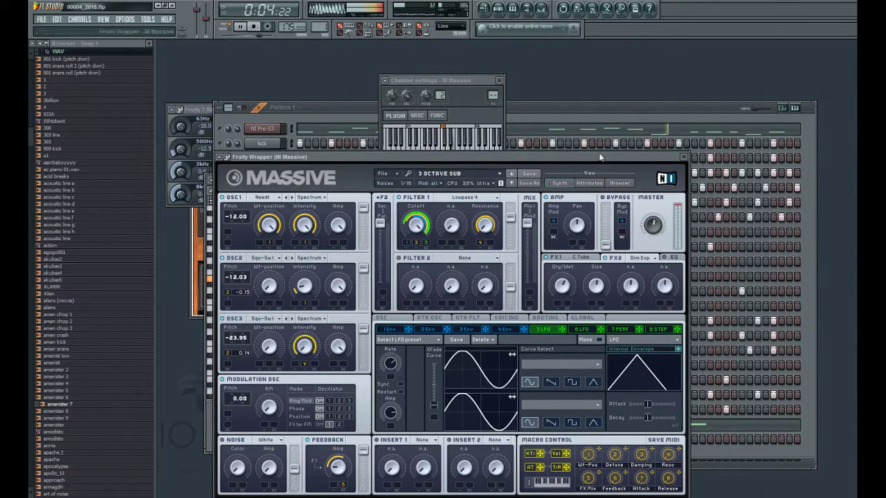
# Step: Replace the amenister 7 sample in its channel with amenister 6, normalize it and check it in playback
pyautogui.click(527, 113)
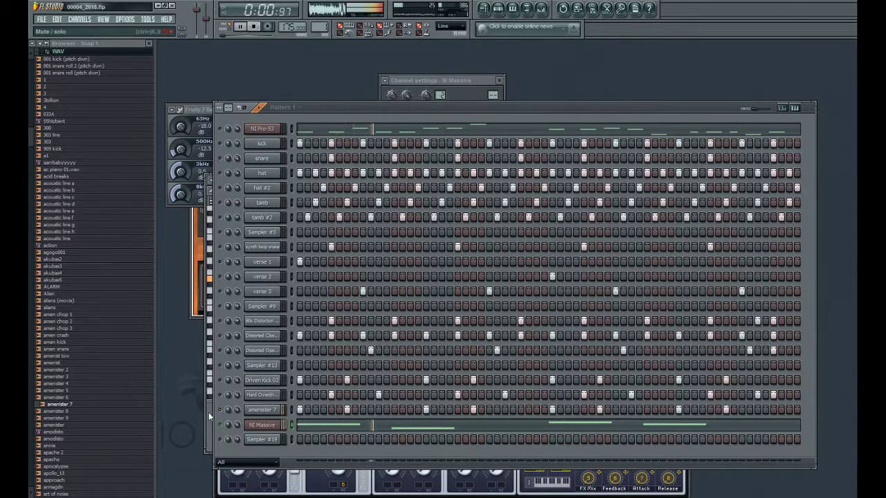
pyautogui.press('space')
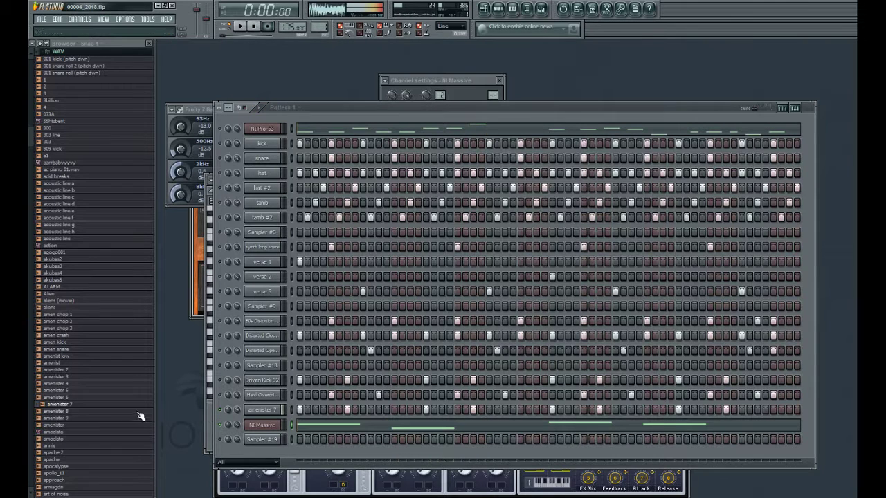
pyautogui.moveTo(86, 398); pyautogui.dragTo(250, 411)
pyautogui.press('space')
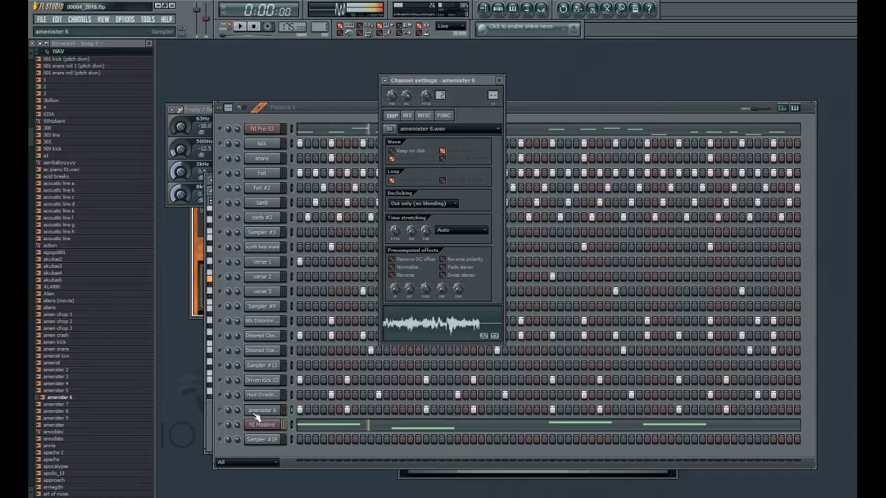
pyautogui.click(392, 267)
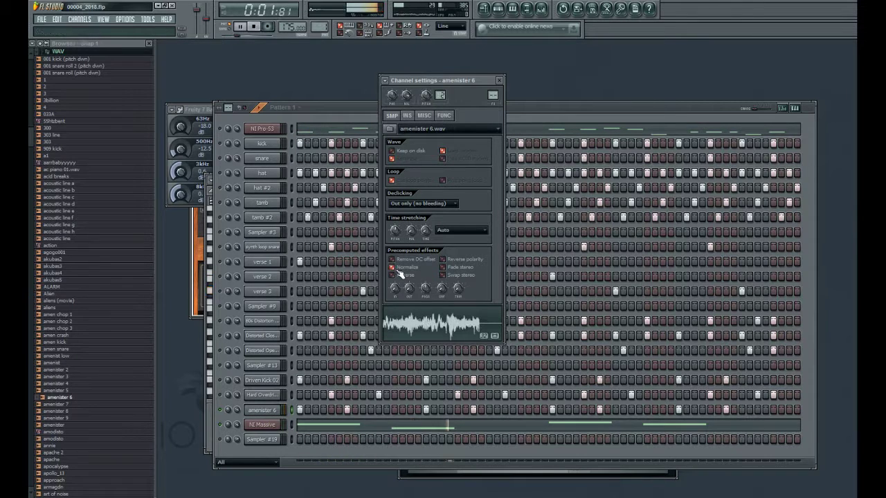
pyautogui.press('space')
# Step: Set the amenister 6 channel's time stretching mode to Resample and play the pattern
pyautogui.click(274, 413)
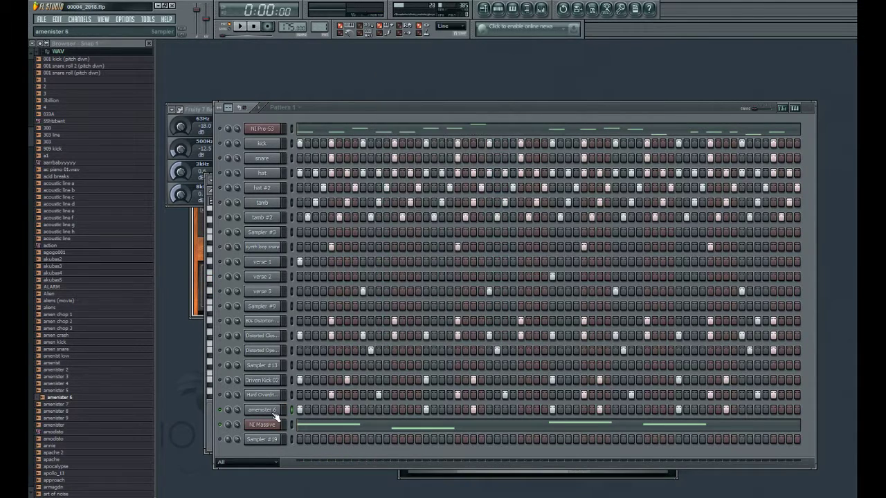
pyautogui.click(275, 414)
pyautogui.click(440, 328)
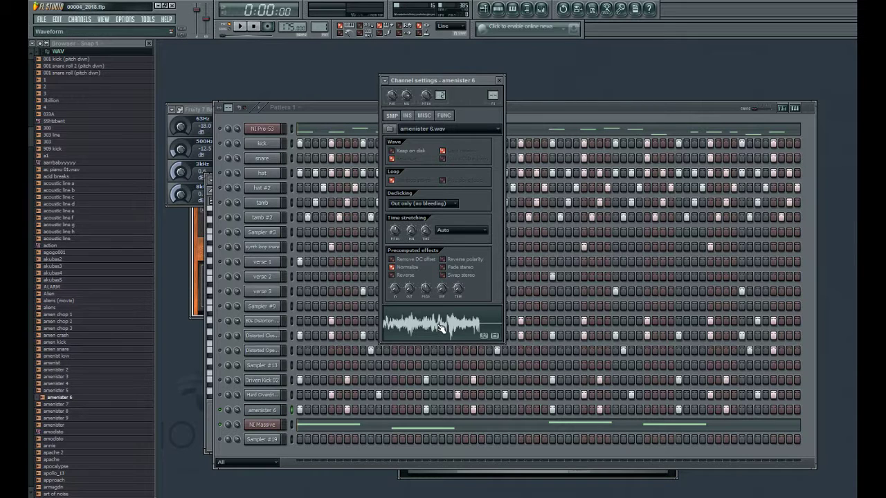
pyautogui.click(458, 239)
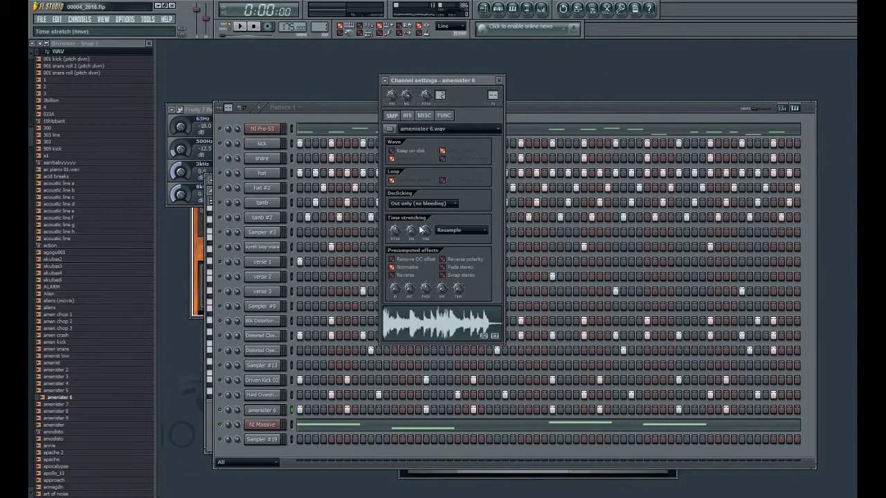
pyautogui.press('space')
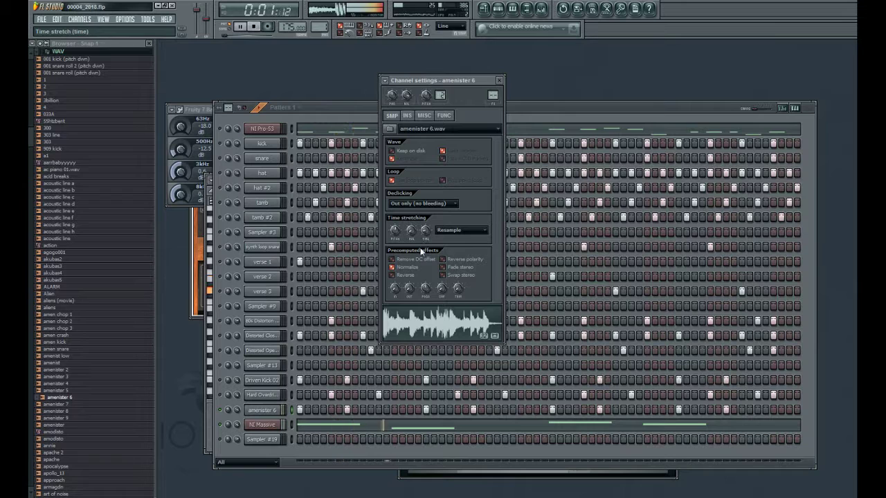
# Step: Try the amenister 6 break without its hits at steps 7, 23, 39 and 55, and restore those hits
pyautogui.click(357, 411)
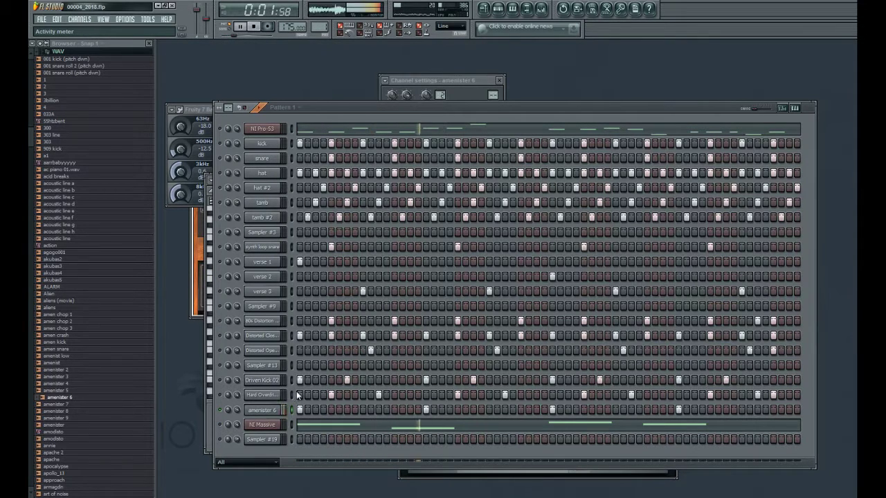
pyautogui.click(281, 410)
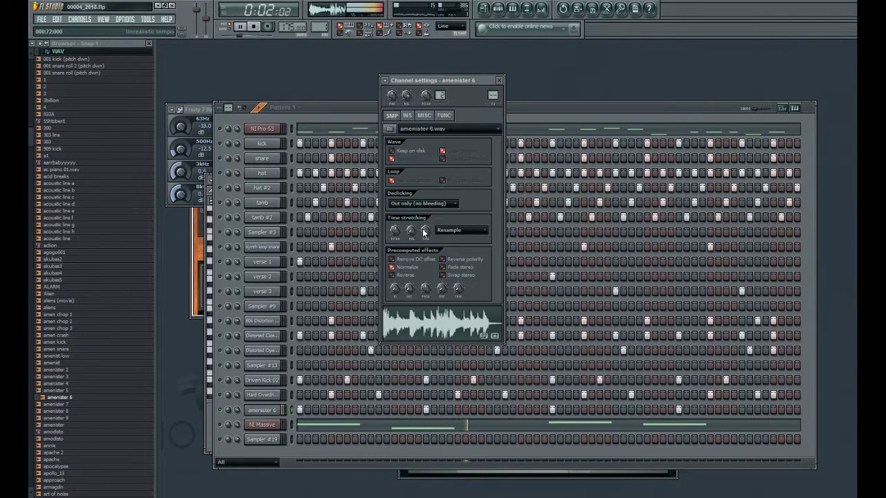
pyautogui.click(348, 411)
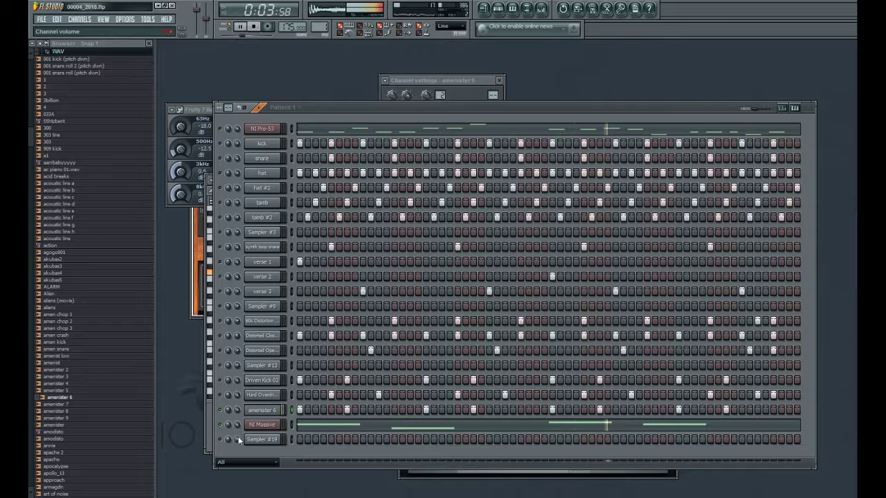
# Step: Unmute the 80s Distortion and Distorted Closed Hat channels to hear them with the amenister 6 break
pyautogui.click(219, 335)
pyautogui.click(219, 320)
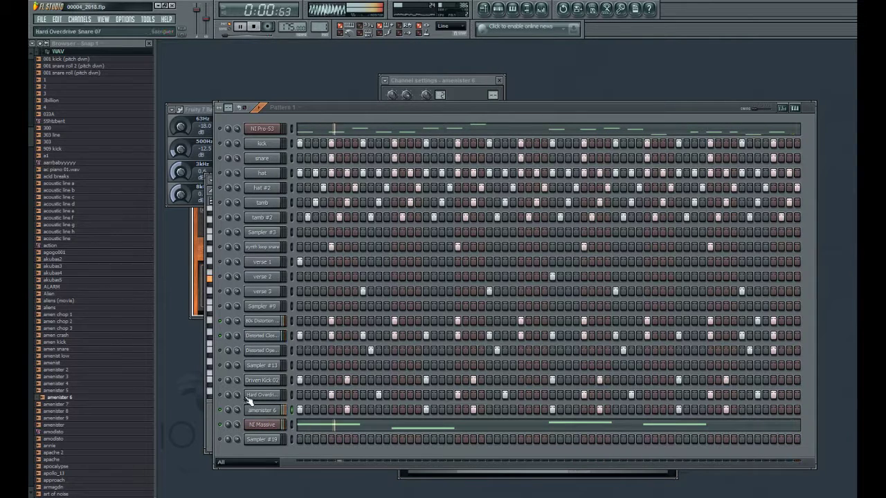
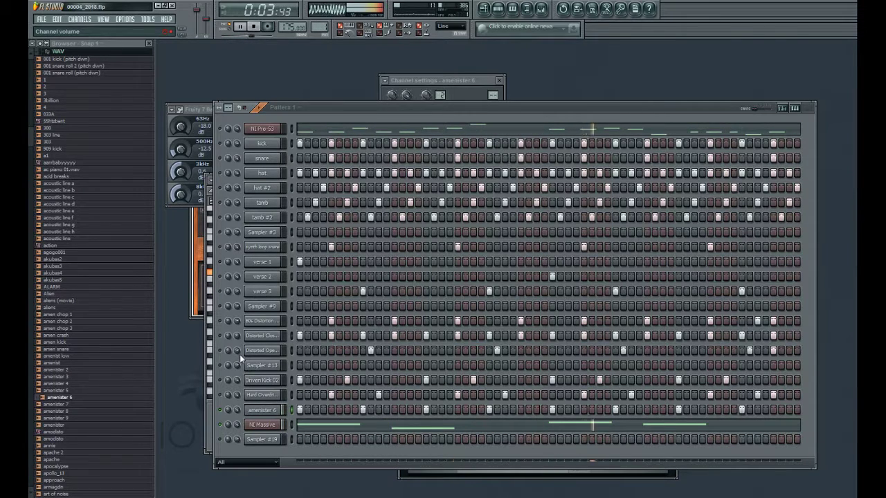
# Step: Bring up the NI Massive channel's piano roll and audition higher keys above the existing bass notes
pyautogui.click(252, 426)
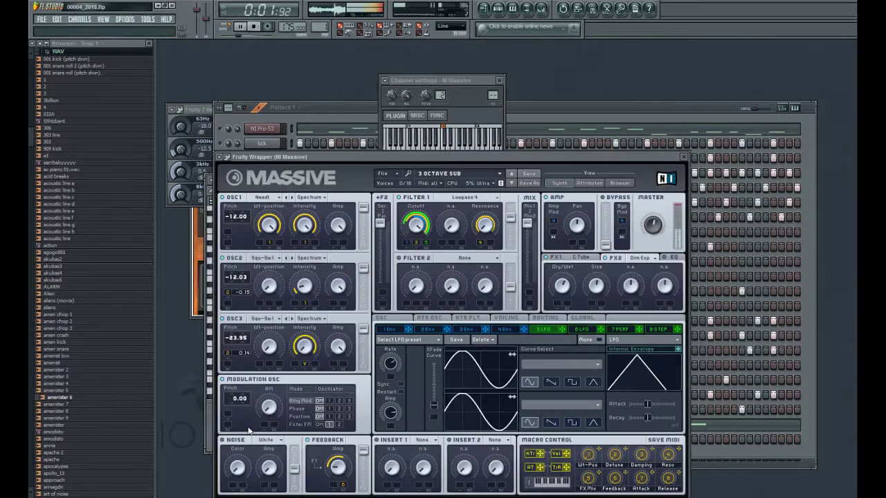
pyautogui.click(683, 157)
pyautogui.click(337, 431)
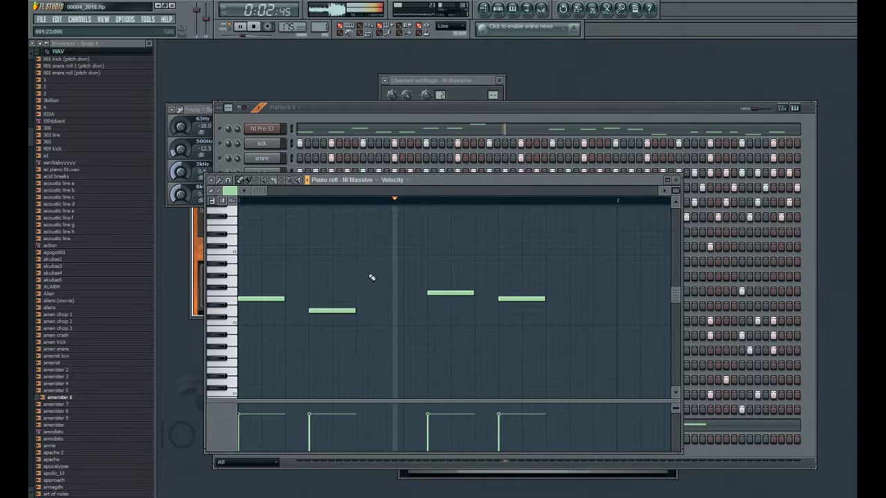
pyautogui.click(234, 253)
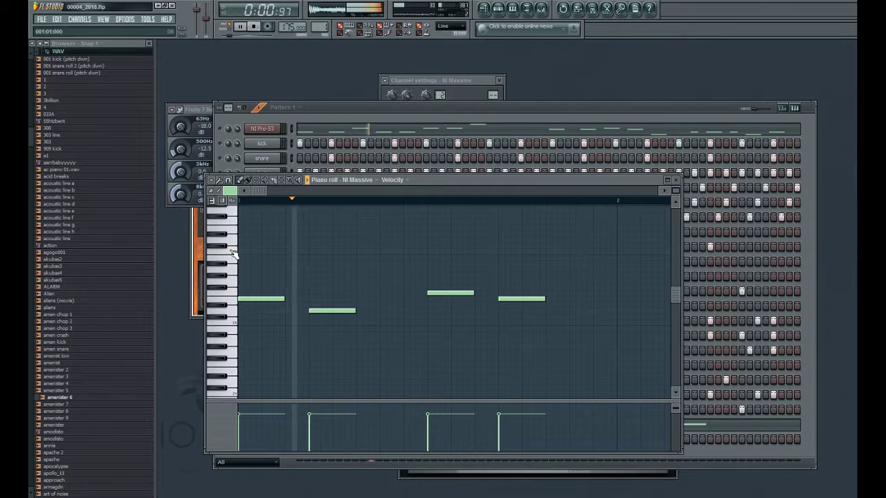
pyautogui.click(233, 273)
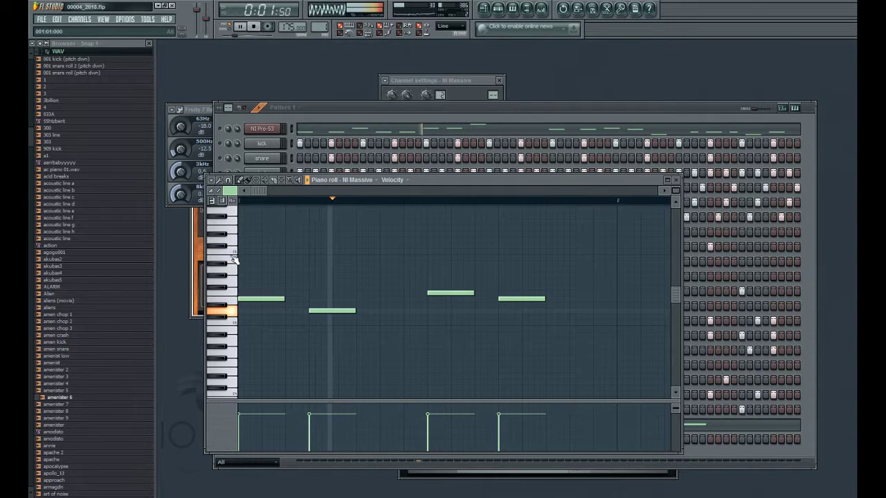
pyautogui.click(234, 270)
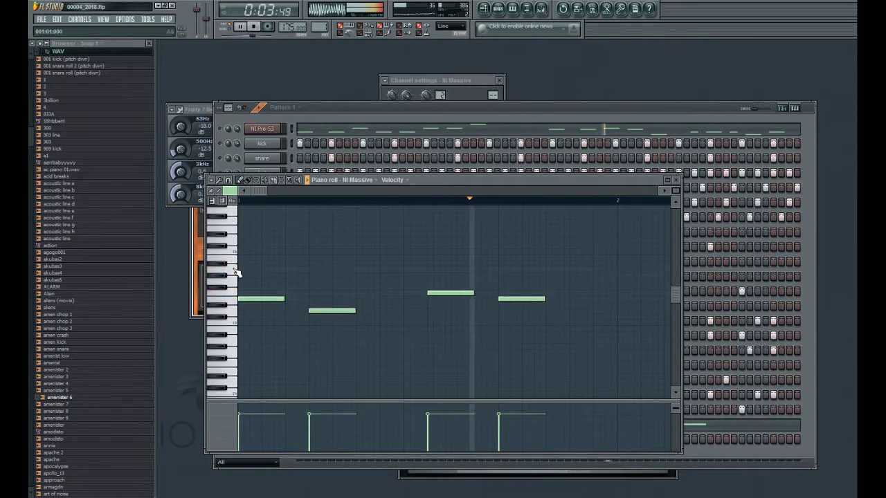
# Step: Add a fill to the NI Massive line with two-step C6 and D6 notes at steps 25 and 27 and a four-step B5 at step 29
pyautogui.click(378, 270)
pyautogui.moveTo(418, 270); pyautogui.dragTo(389, 269)
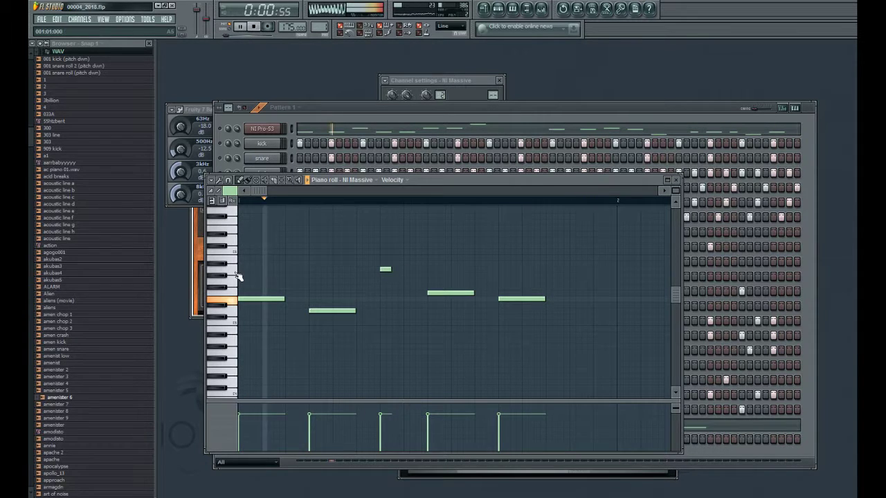
pyautogui.click(407, 246)
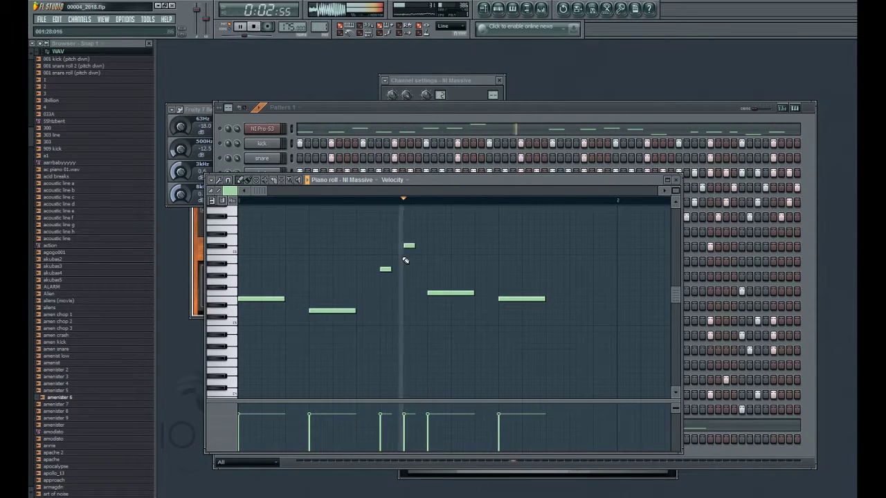
pyautogui.moveTo(406, 246); pyautogui.dragTo(395, 253)
pyautogui.click(409, 263)
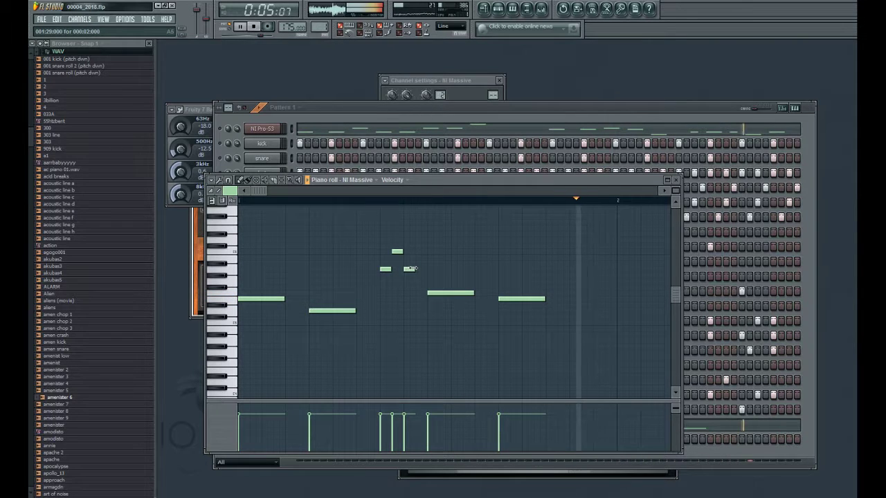
pyautogui.moveTo(413, 269); pyautogui.dragTo(421, 268)
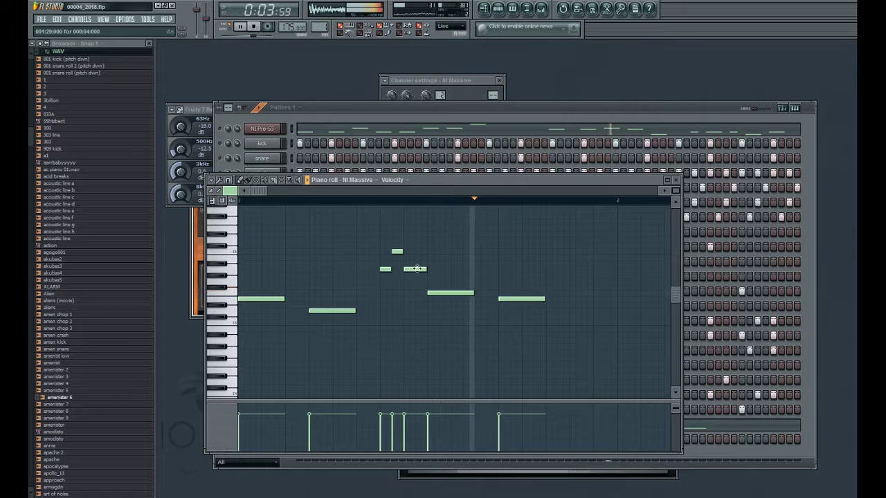
pyautogui.moveTo(409, 269); pyautogui.dragTo(408, 275)
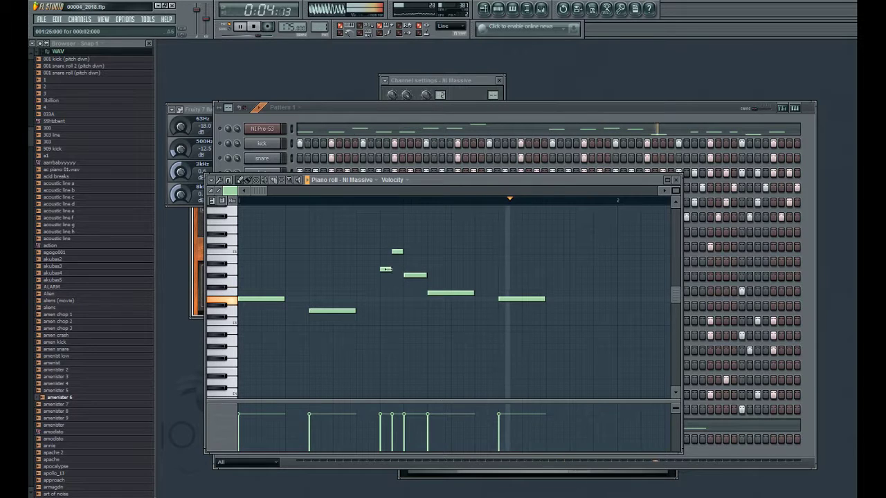
pyautogui.moveTo(385, 270); pyautogui.dragTo(398, 244)
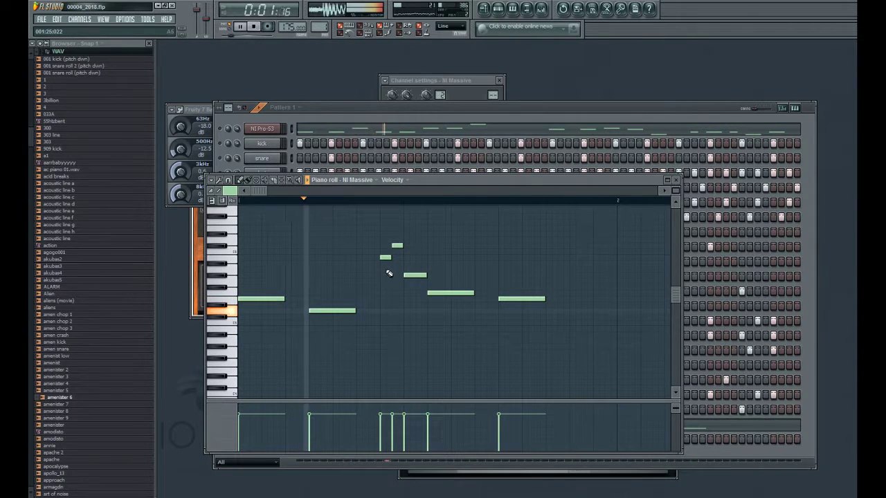
pyautogui.moveTo(416, 274); pyautogui.dragTo(415, 257)
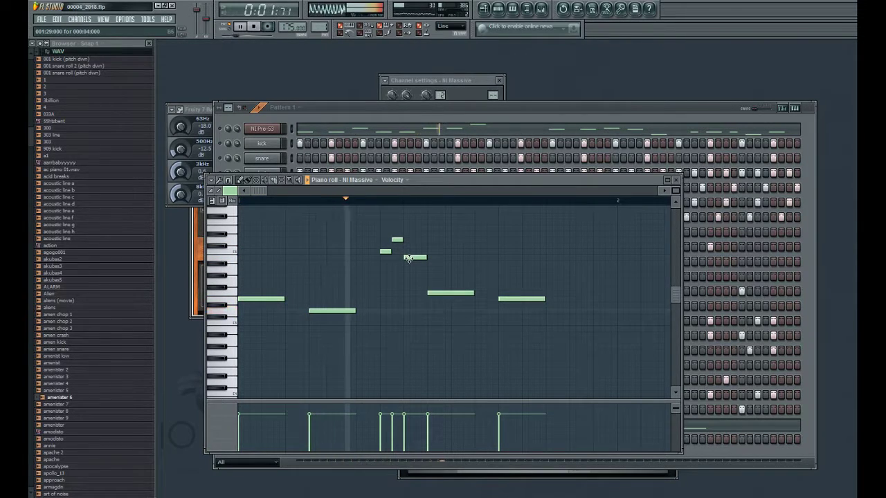
pyautogui.press('space')
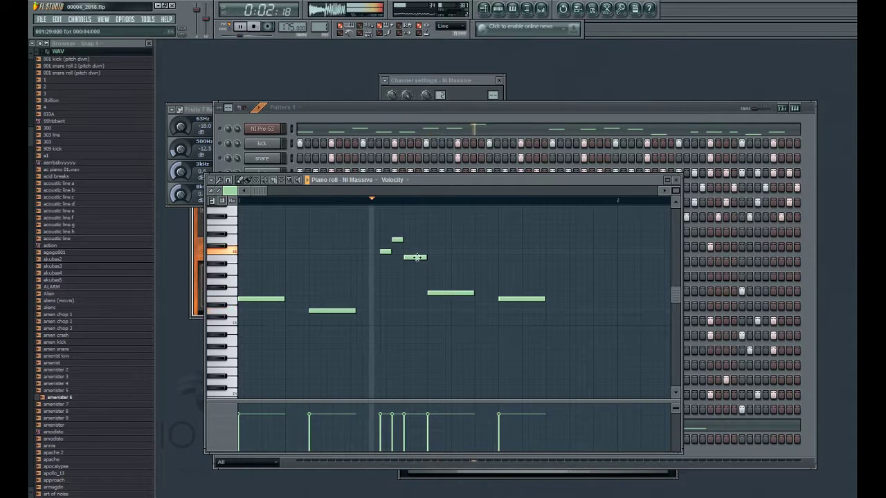
# Step: Add a second NI Massive fill of four-step B5, D6 and A5 notes at steps 53, 57 and 61, and return to the step sequencer
pyautogui.click(551, 250)
pyautogui.click(567, 240)
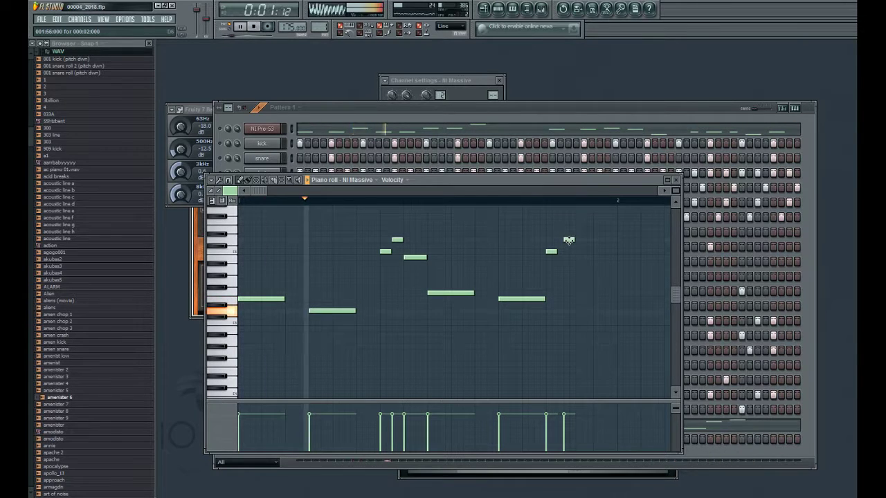
pyautogui.moveTo(565, 241); pyautogui.dragTo(575, 240)
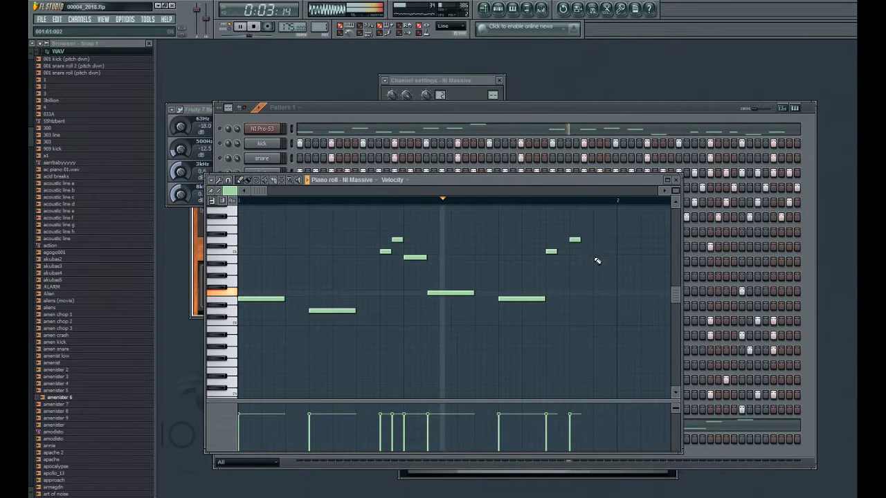
pyautogui.click(596, 257)
pyautogui.moveTo(603, 257); pyautogui.dragTo(594, 257)
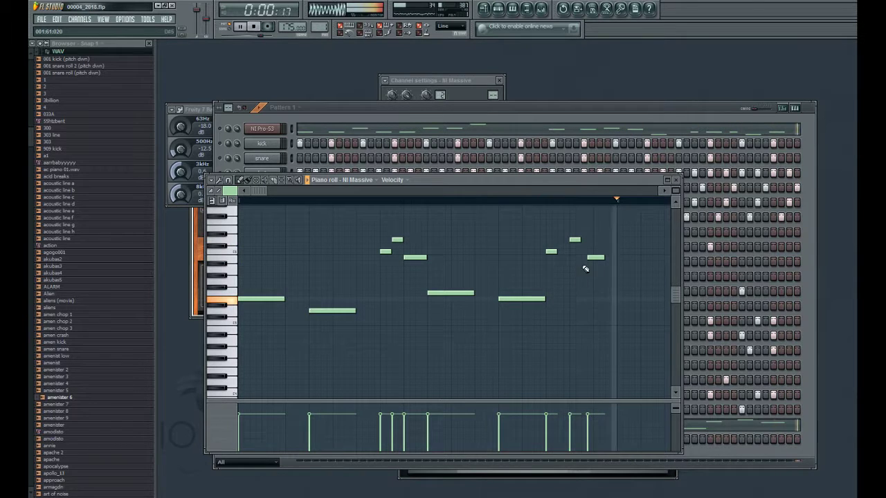
pyautogui.moveTo(594, 257); pyautogui.dragTo(554, 258)
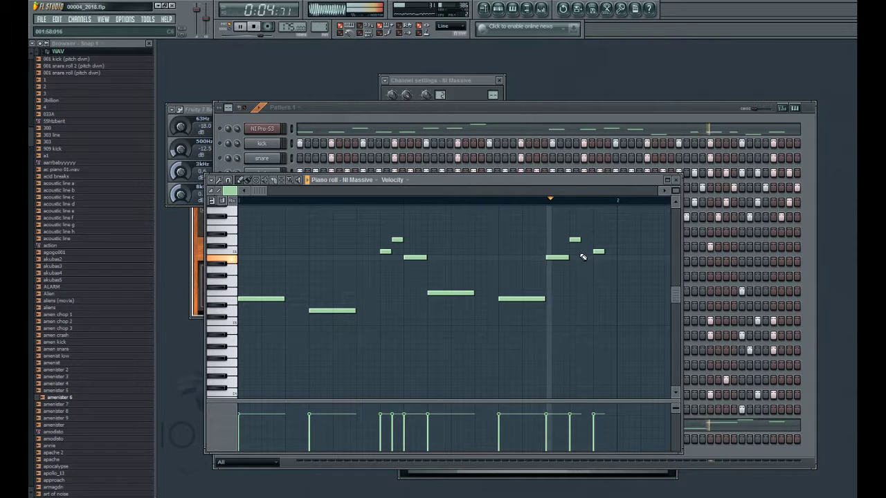
pyautogui.moveTo(580, 240); pyautogui.dragTo(616, 252)
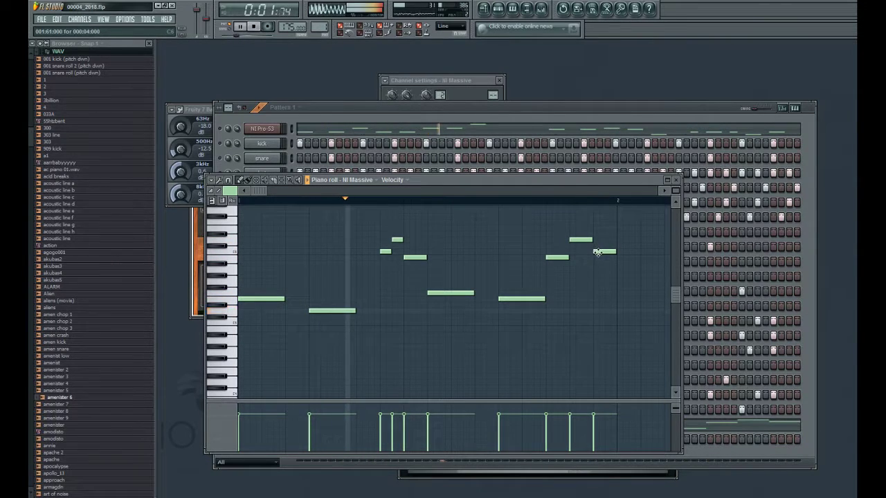
pyautogui.moveTo(596, 249); pyautogui.dragTo(595, 246)
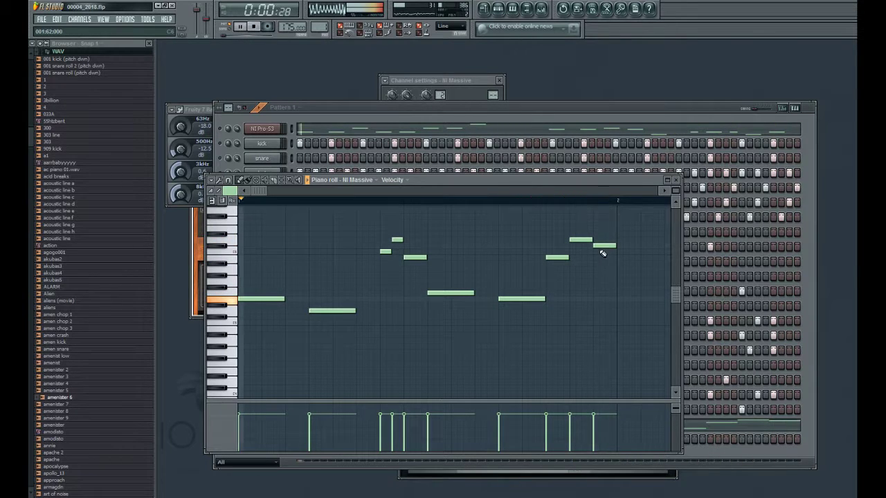
pyautogui.moveTo(603, 245); pyautogui.dragTo(604, 267)
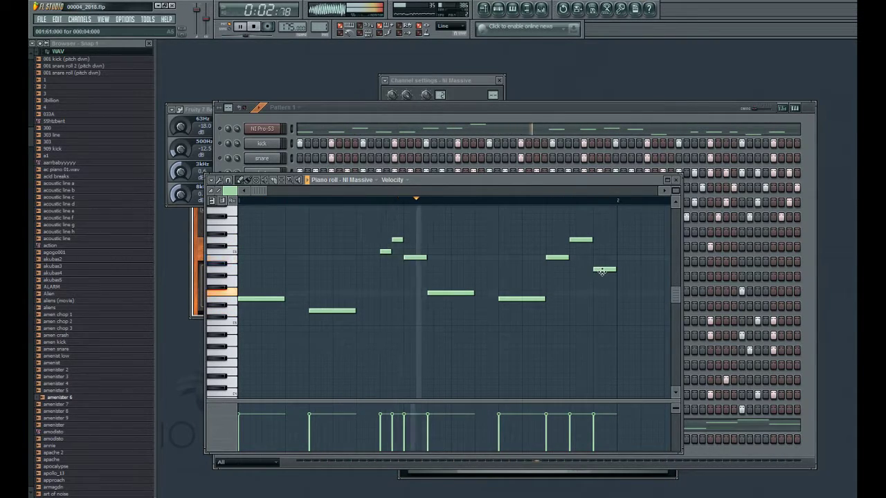
pyautogui.click(584, 113)
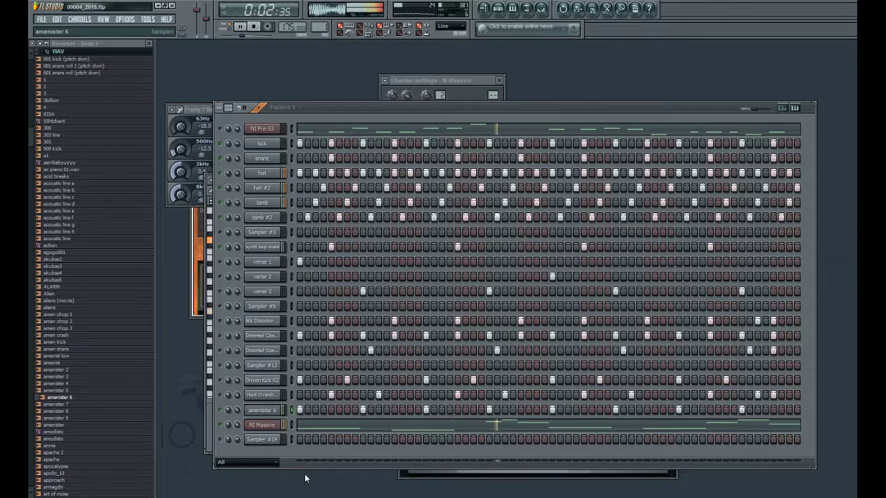
# Step: Clone the amenister 6 channel and place the copy's hits at steps 1, 17, 33 and 49
pyautogui.moveTo(305, 478); pyautogui.dragTo(301, 443)
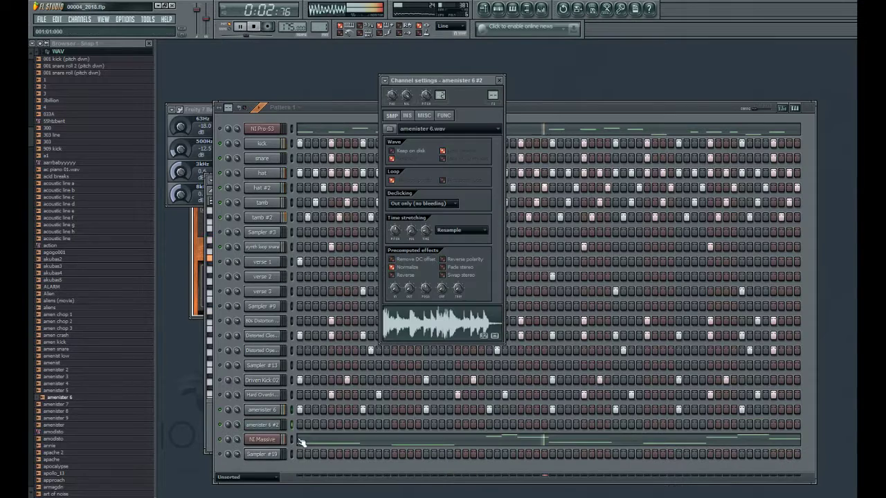
pyautogui.click(230, 425)
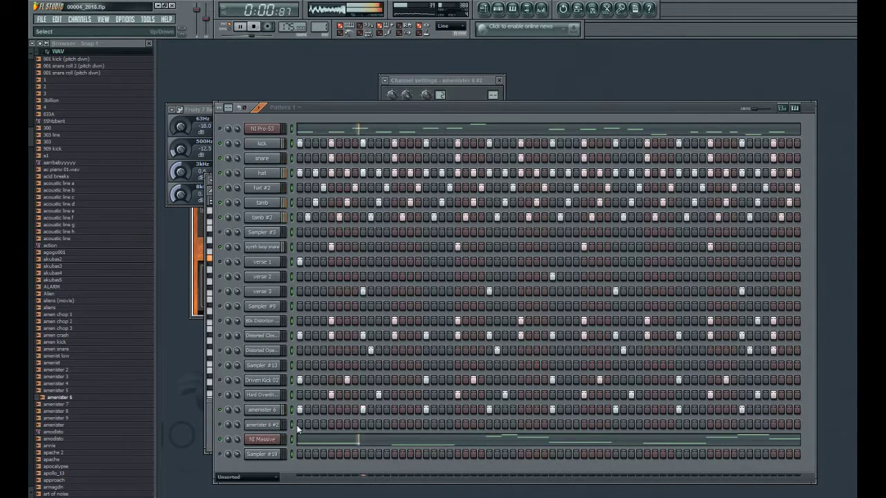
pyautogui.click(426, 424)
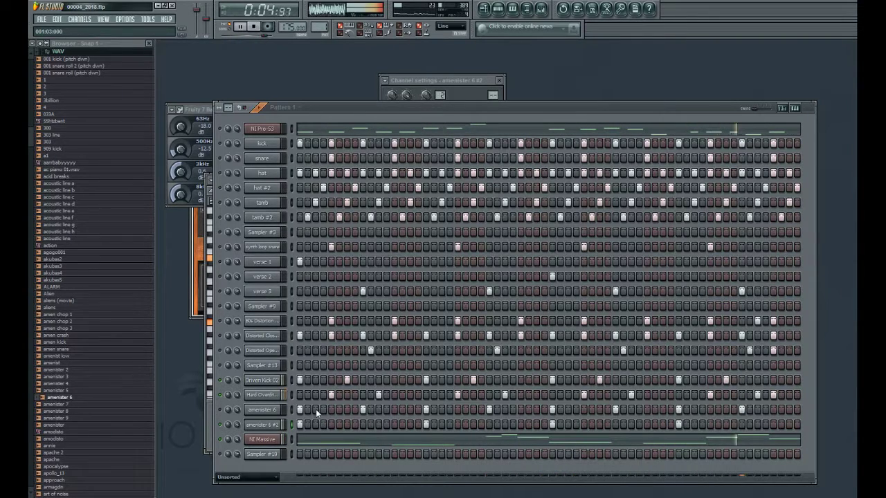
# Step: Stop playback and preview the verse 1, verse 2 and synth loop snare samples
pyautogui.press('space')
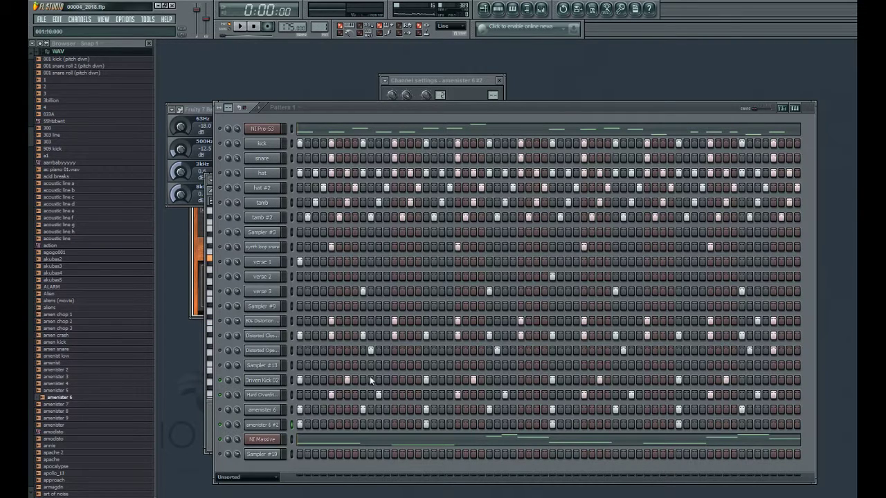
pyautogui.click(262, 263)
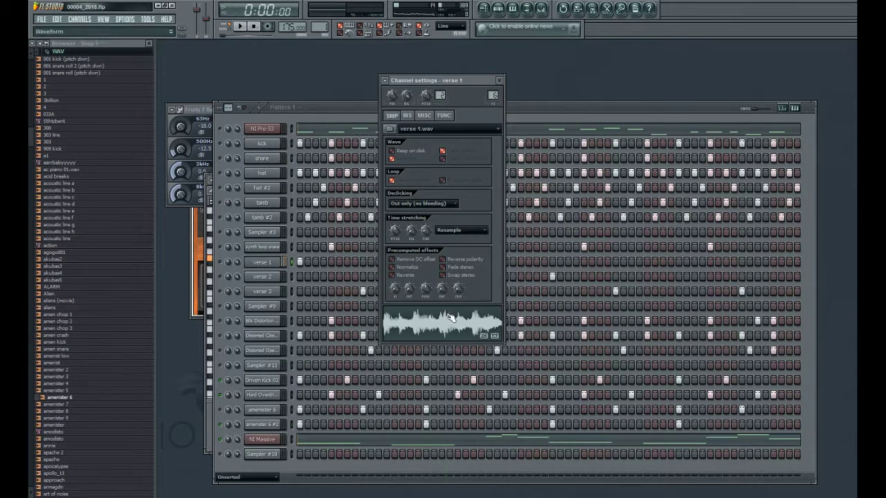
pyautogui.click(261, 277)
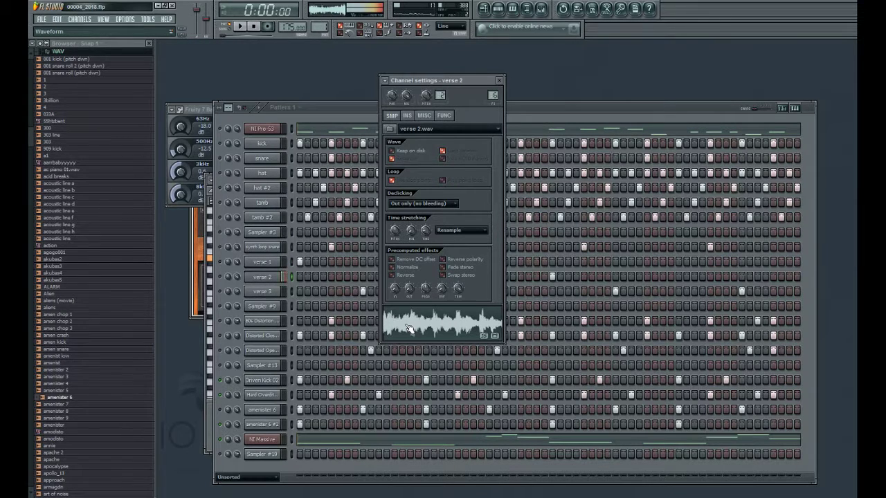
pyautogui.click(270, 249)
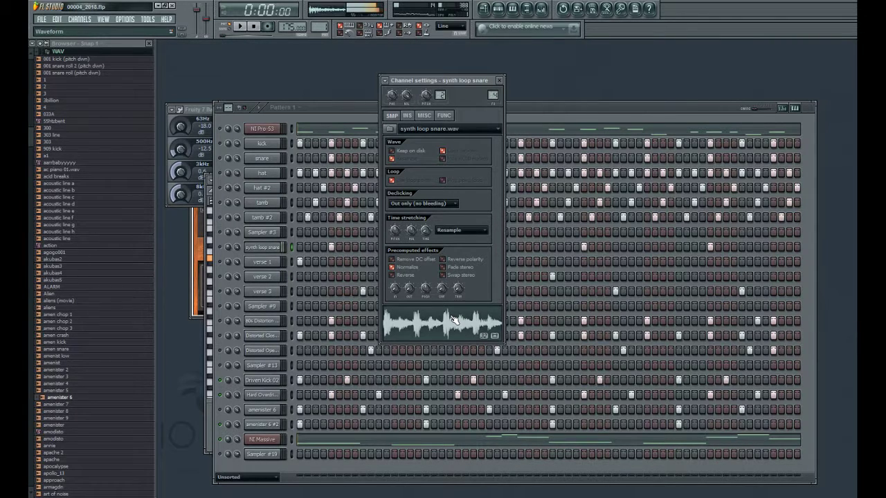
pyautogui.click(454, 320)
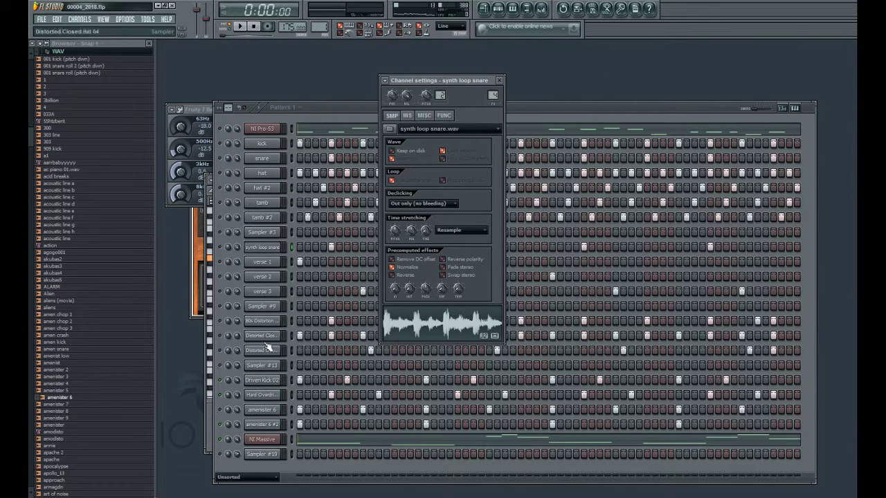
# Step: Play the pattern and unmute the kick, snare and hat channels one by one alongside the synth loop snare
pyautogui.click(225, 252)
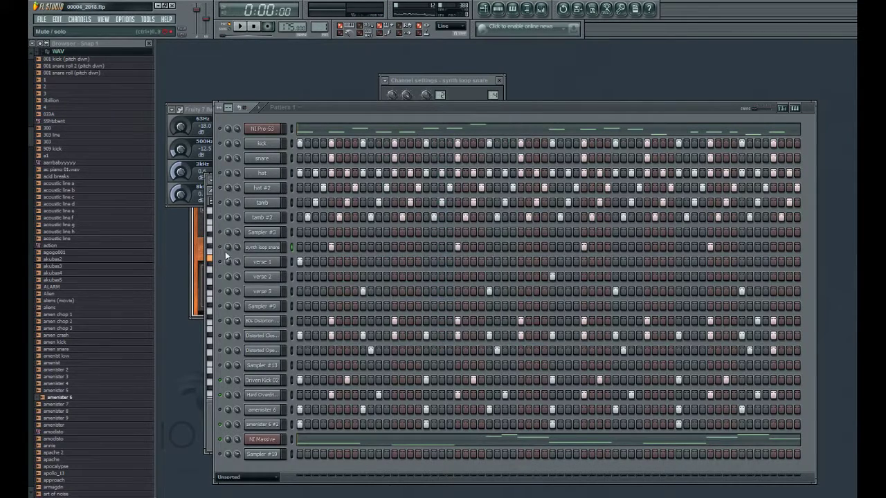
pyautogui.press('space')
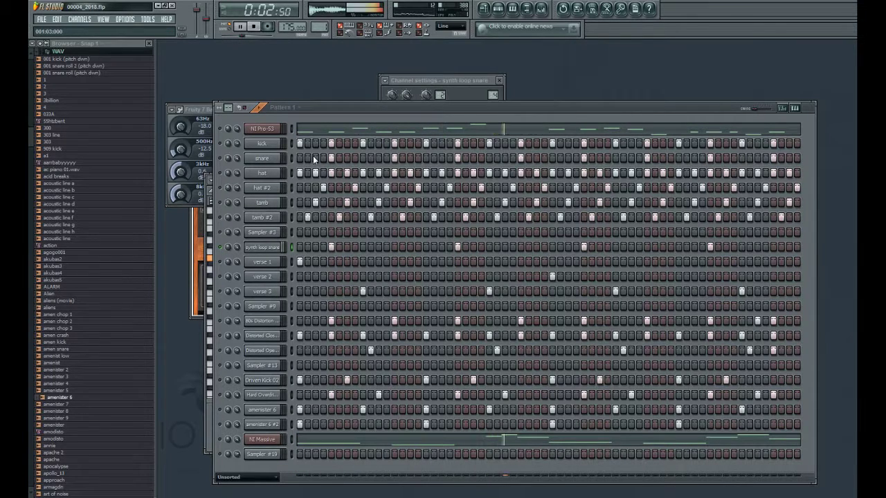
pyautogui.click(220, 143)
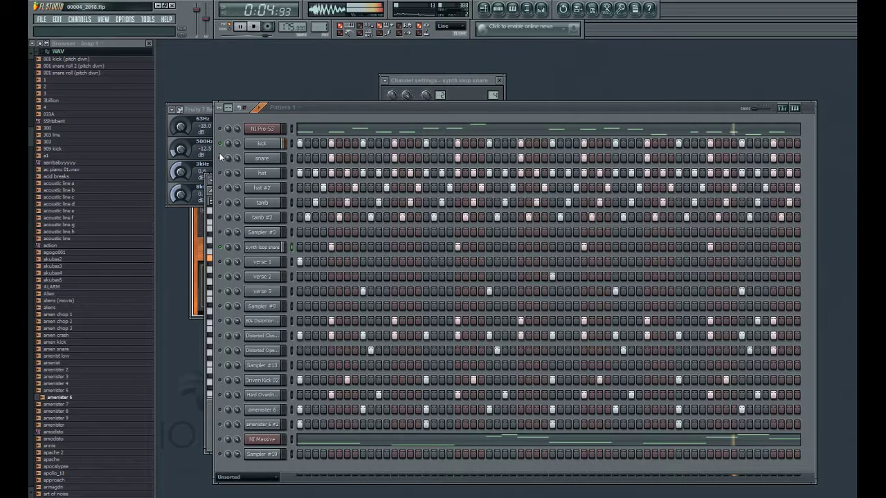
pyautogui.click(220, 158)
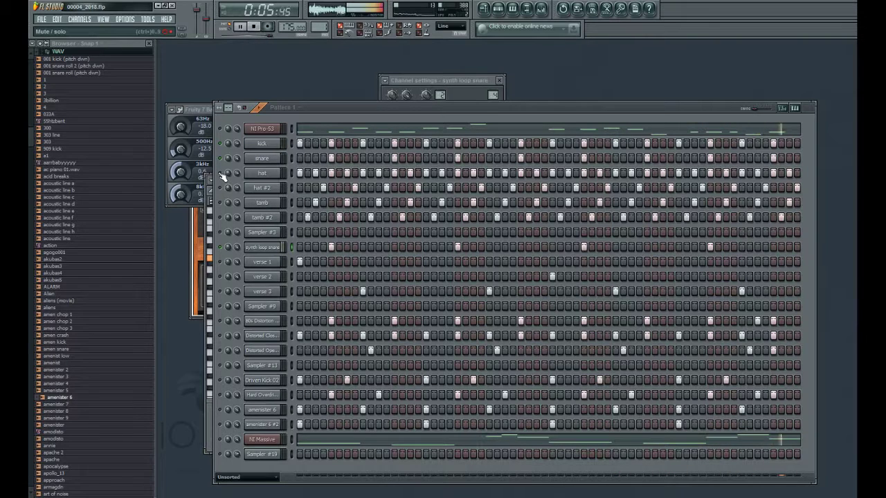
pyautogui.click(220, 173)
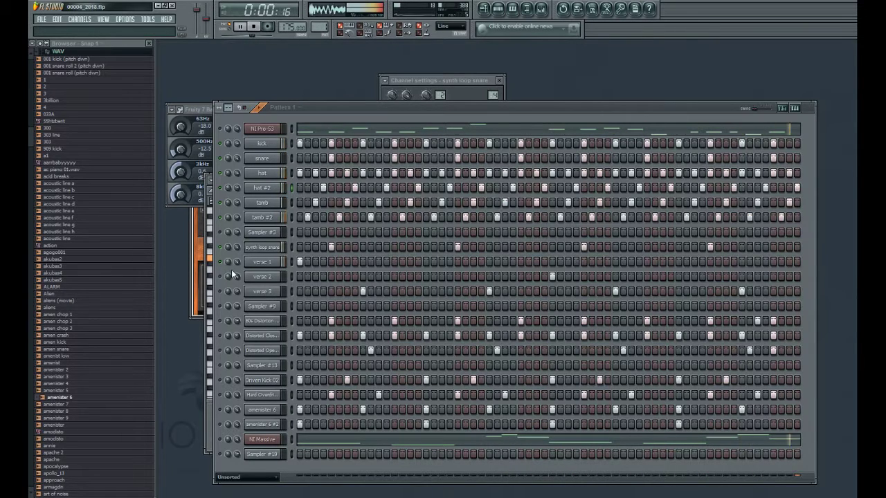
pyautogui.press('space')
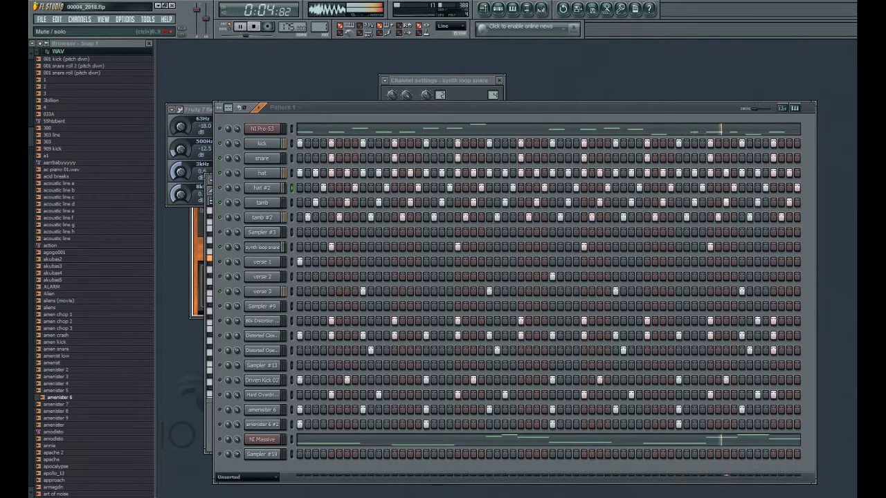
# Step: Adjust the verse 3 sample's time-stretch time by ear during playback and return to the step sequencer
pyautogui.click(261, 292)
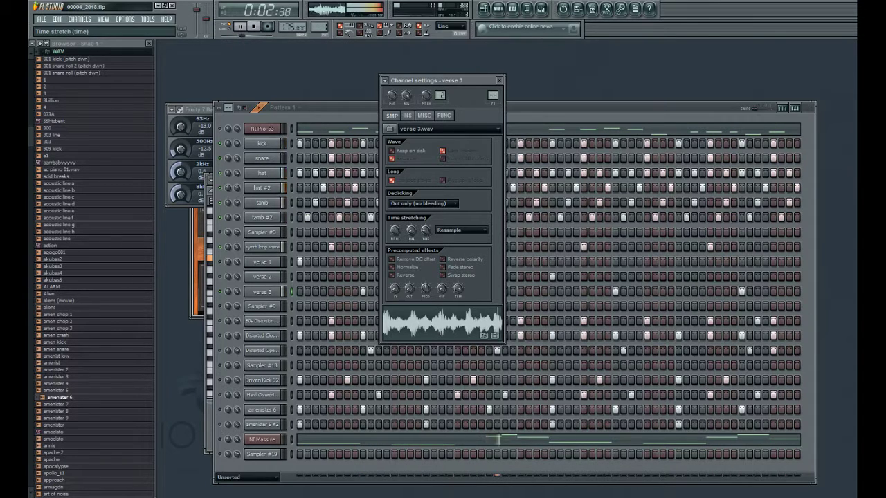
pyautogui.moveTo(426, 230); pyautogui.dragTo(425, 223)
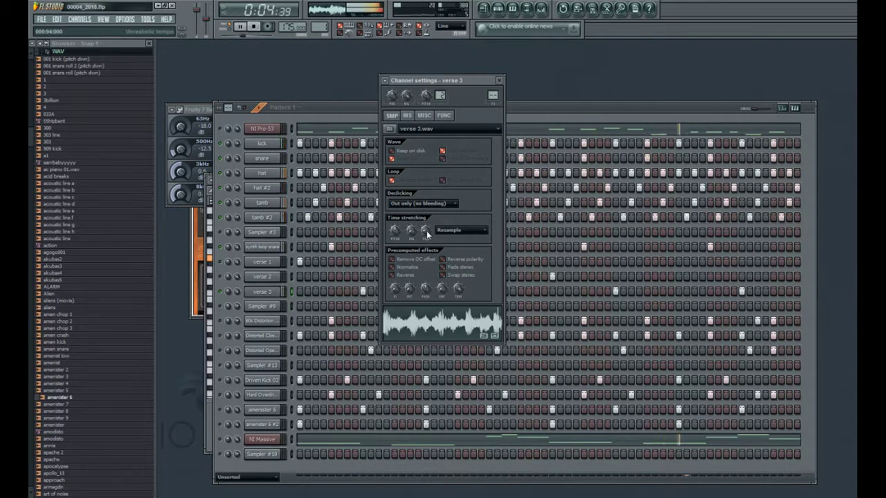
pyautogui.moveTo(425, 240); pyautogui.dragTo(426, 235)
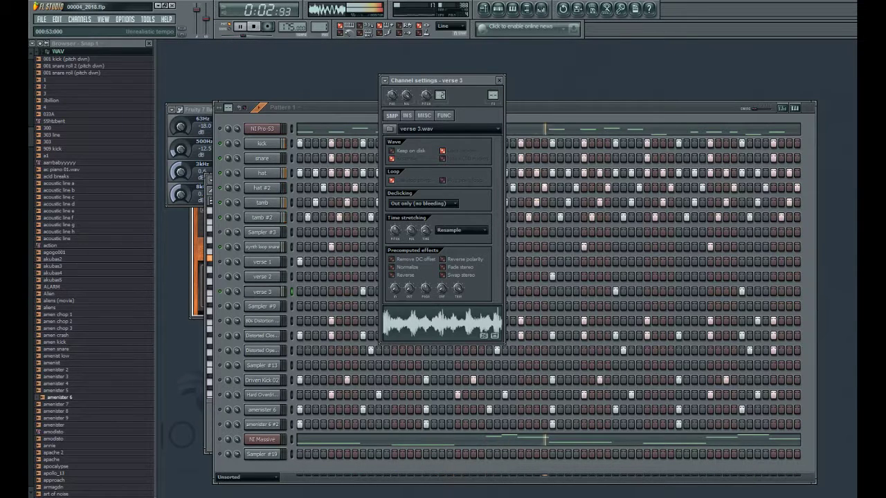
pyautogui.moveTo(429, 238); pyautogui.dragTo(424, 232)
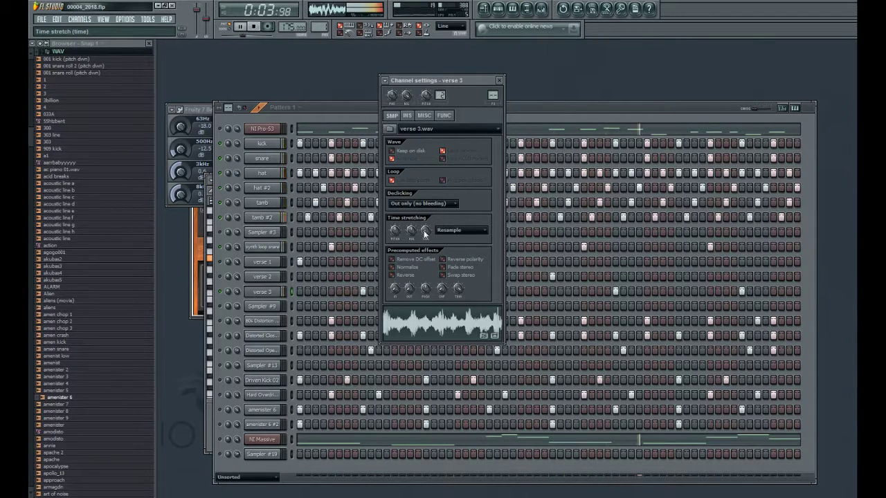
pyautogui.scroll(2, 425, 234)
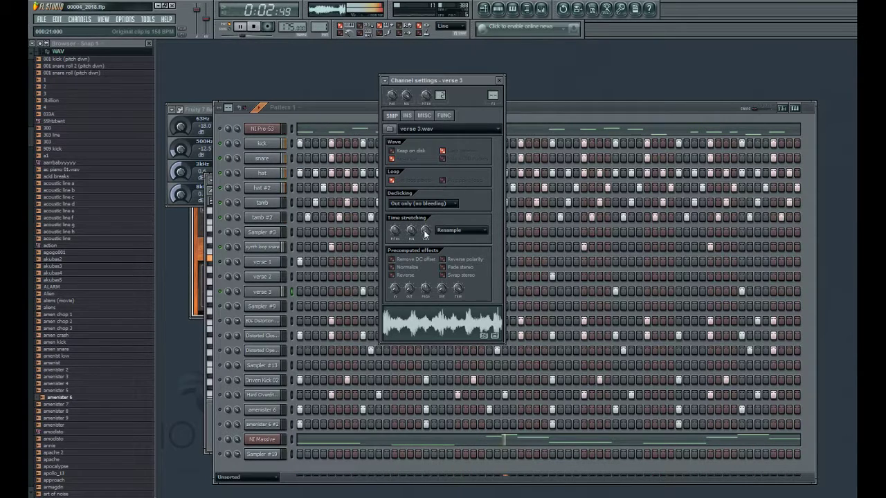
pyautogui.scroll(-2, 425, 234)
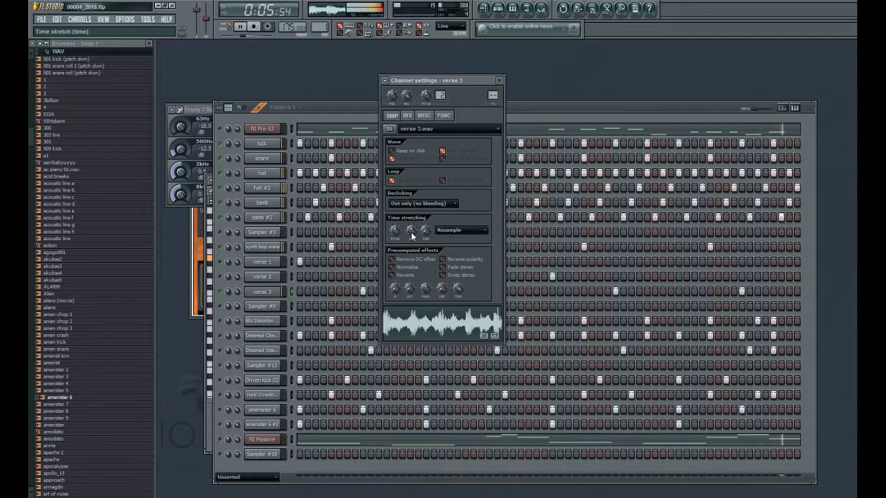
pyautogui.scroll(-2, 412, 236)
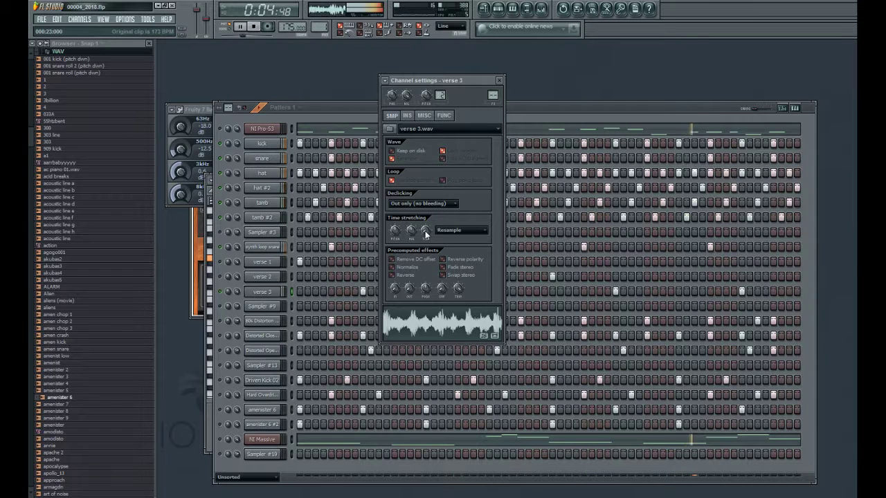
pyautogui.scroll(-7, 426, 234)
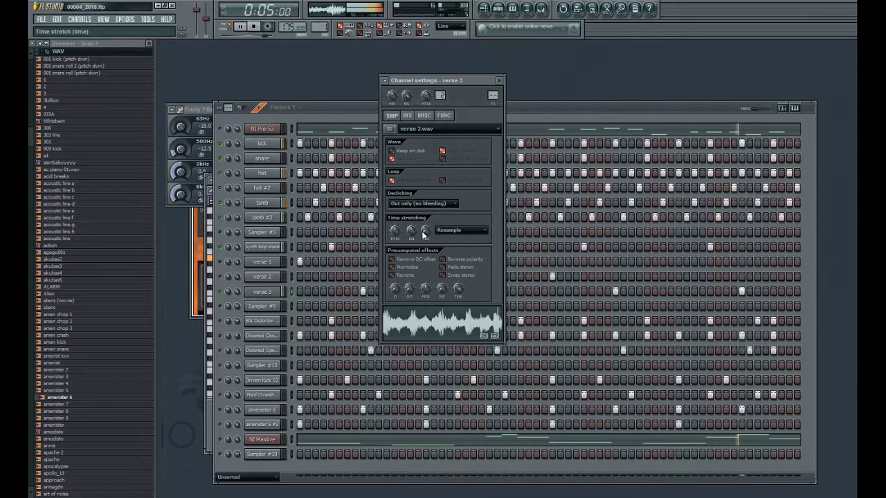
pyautogui.moveTo(426, 234); pyautogui.dragTo(425, 225)
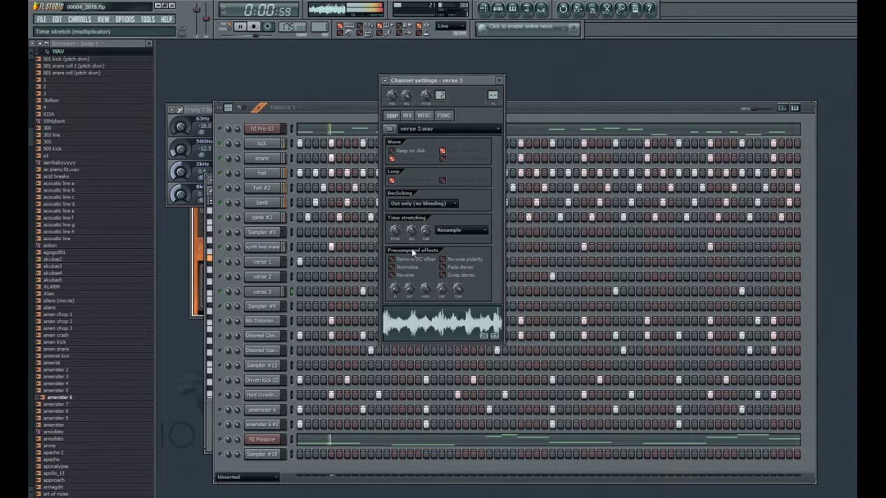
pyautogui.click(221, 326)
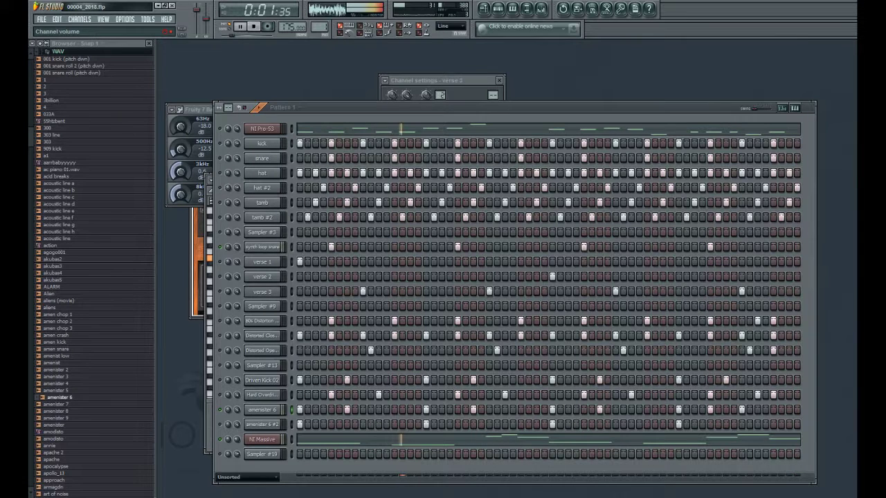
# Step: Adjust the NI Massive channel volume to around 25% and check the channel's function and miscellaneous settings
pyautogui.moveTo(237, 440); pyautogui.dragTo(237, 439)
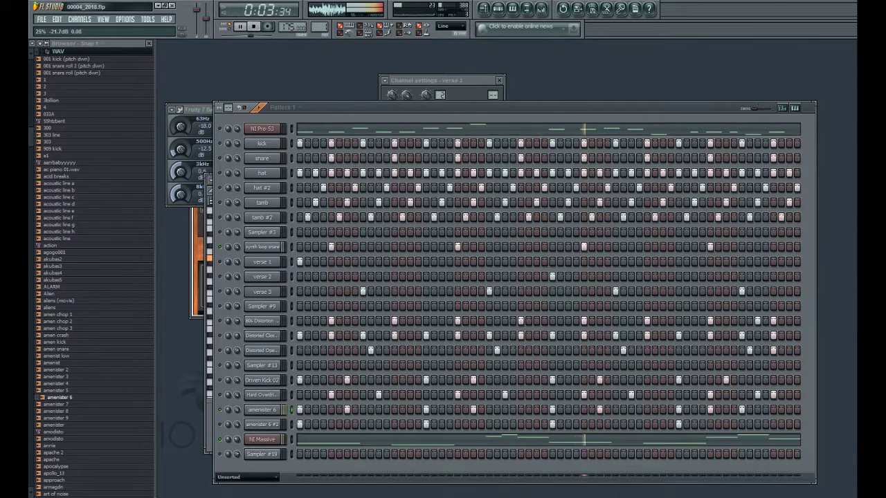
pyautogui.moveTo(237, 440); pyautogui.dragTo(236, 439)
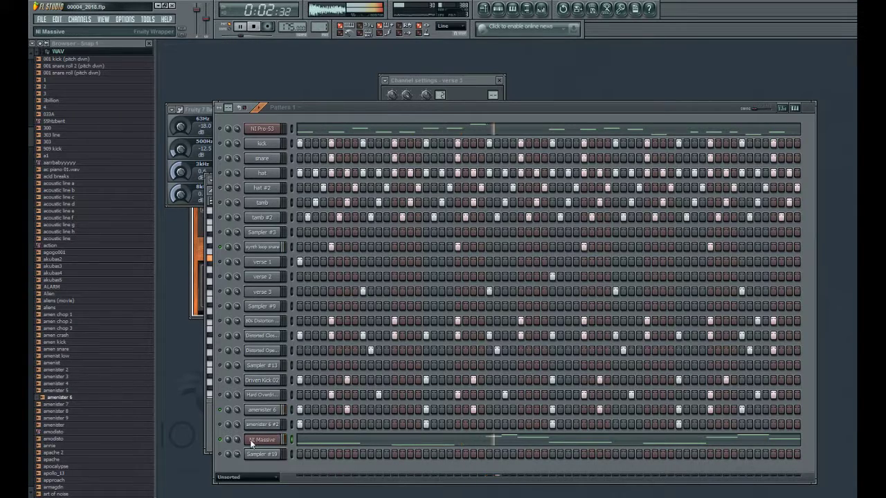
pyautogui.click(257, 440)
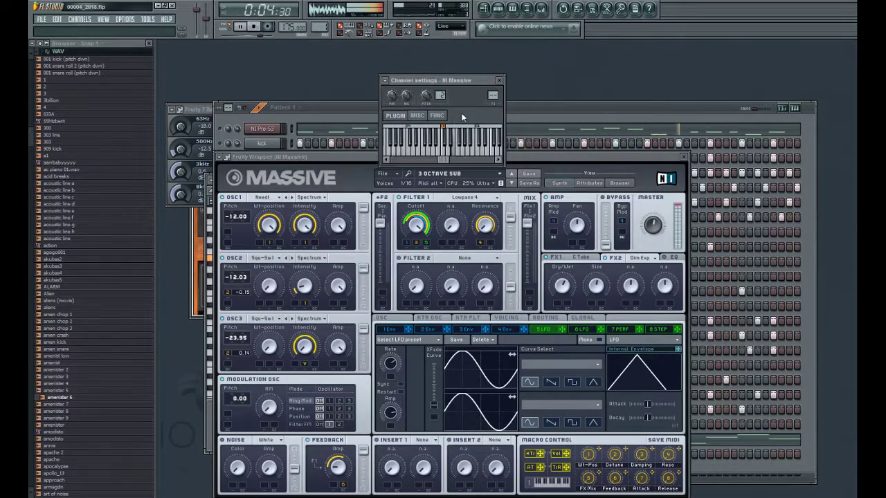
pyautogui.click(442, 116)
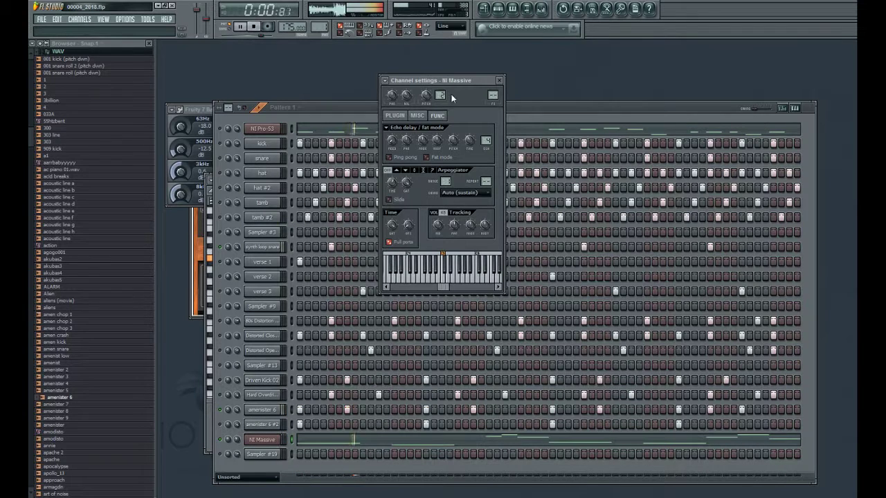
pyautogui.click(418, 116)
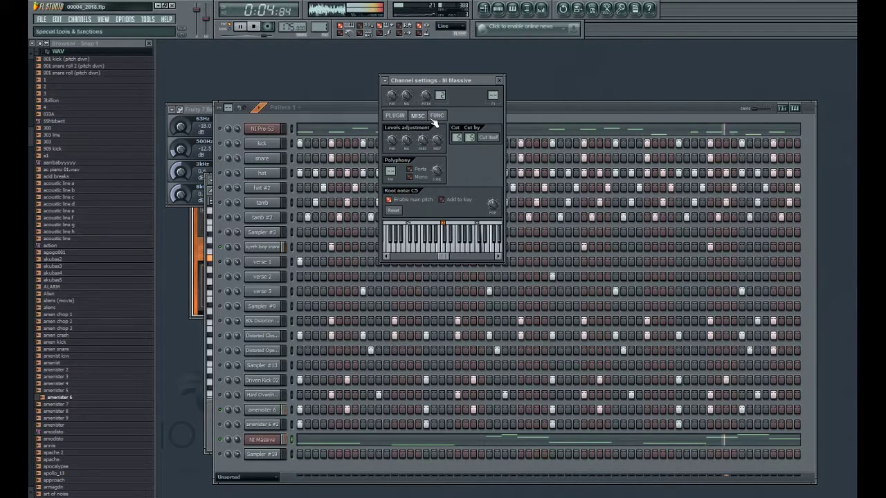
# Step: Return to the step sequencer from the NI Massive settings and stop playback
pyautogui.click(234, 441)
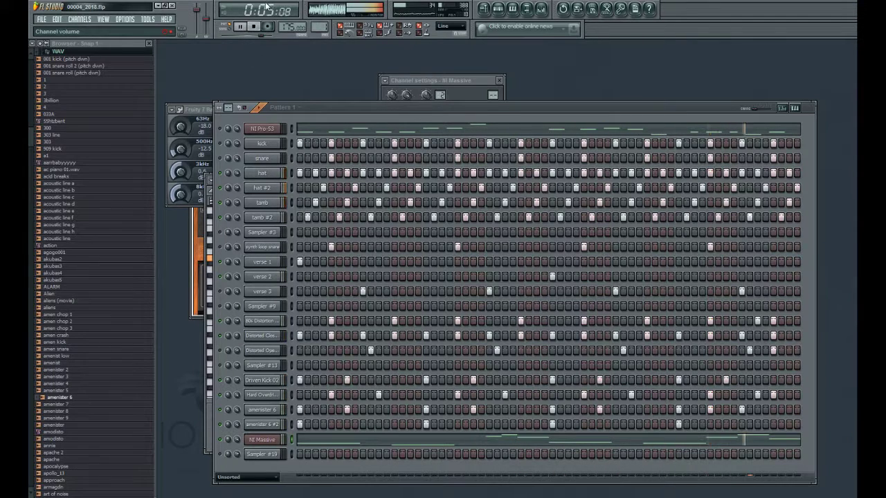
pyautogui.click(253, 27)
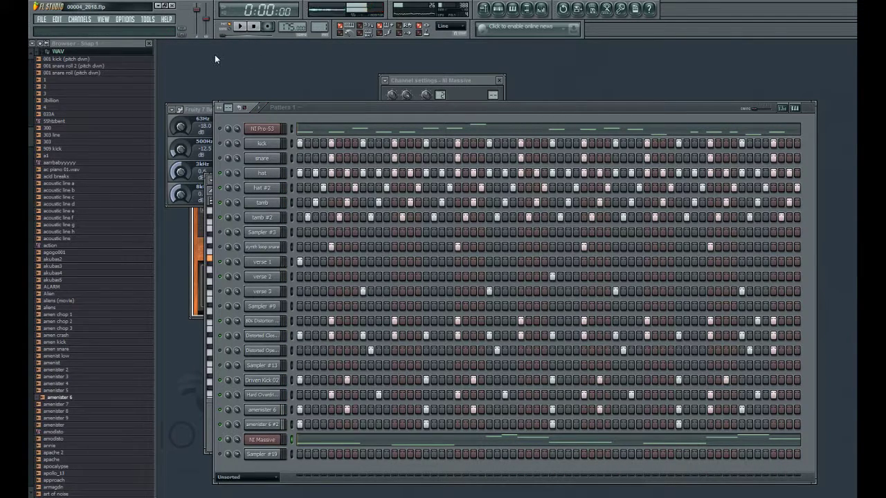